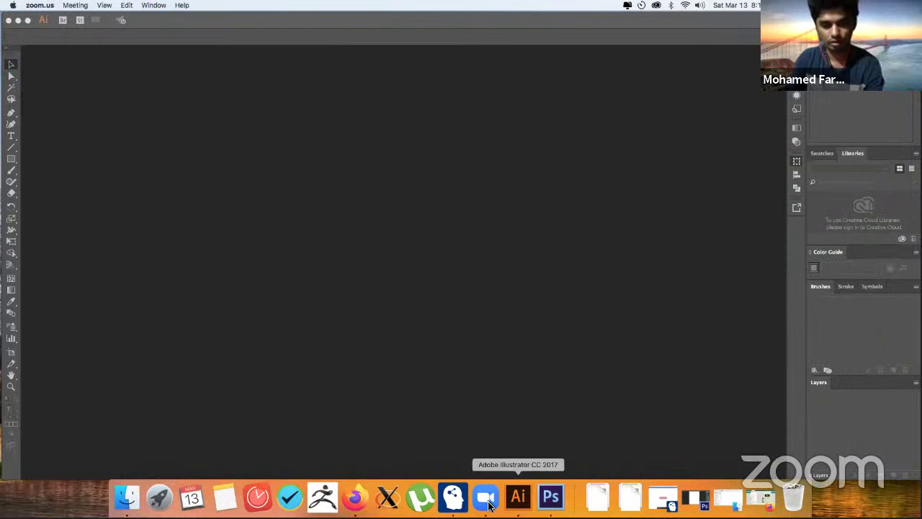
# - Minimize Illustrator and launch miMind with the single-node image / drawing mind map
pyautogui.click(18, 22)
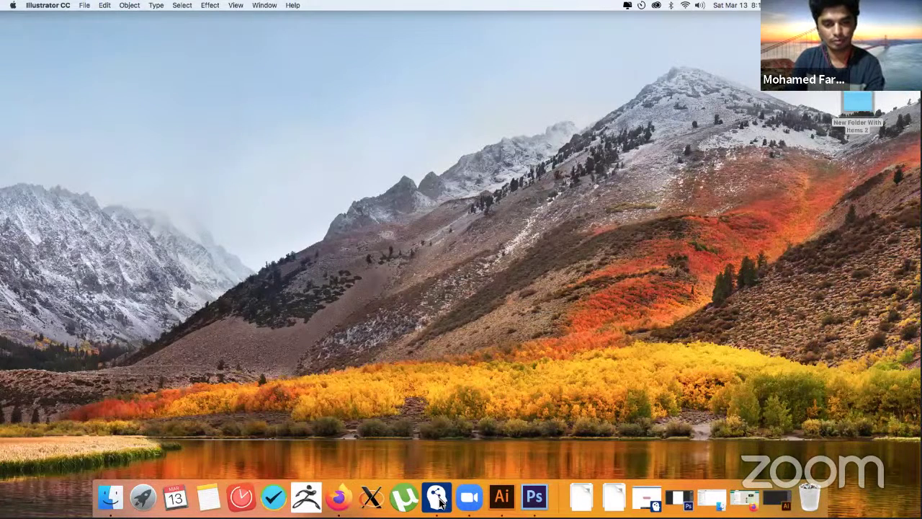
pyautogui.click(437, 493)
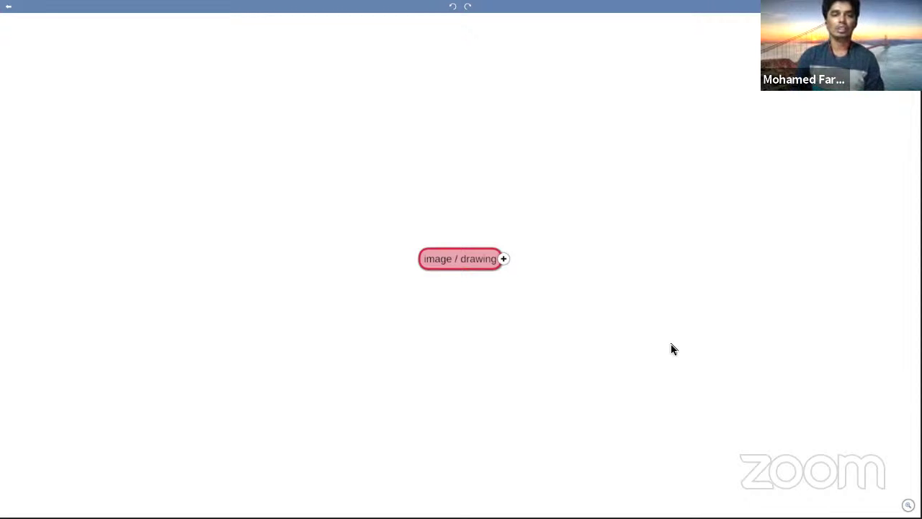
# - Expand image / drawing and its difference node, then select the VECTOR VS RASTER image
pyautogui.click(504, 259)
pyautogui.write('difference')
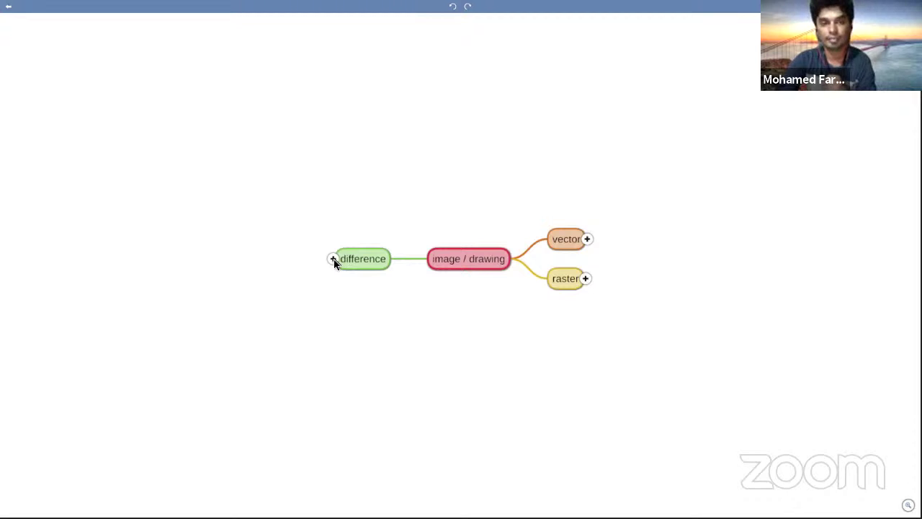
pyautogui.click(333, 259)
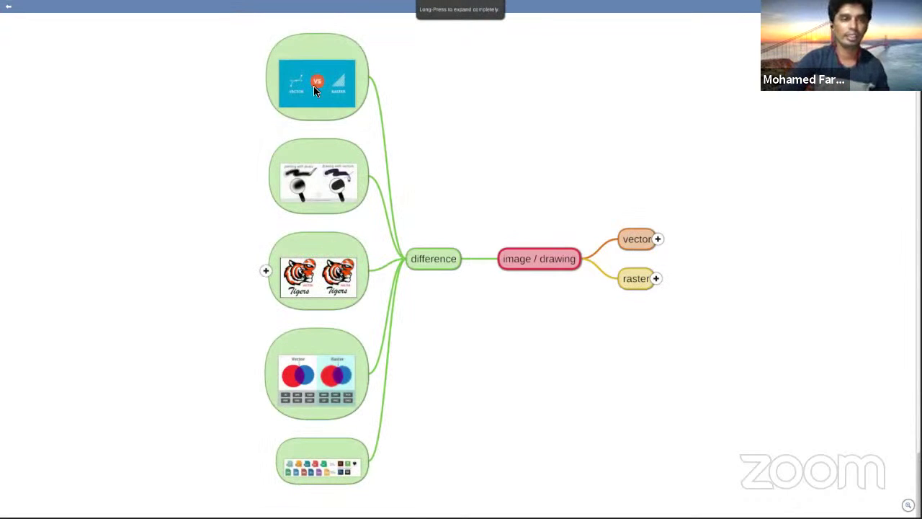
pyautogui.click(313, 86)
pyautogui.click(318, 94)
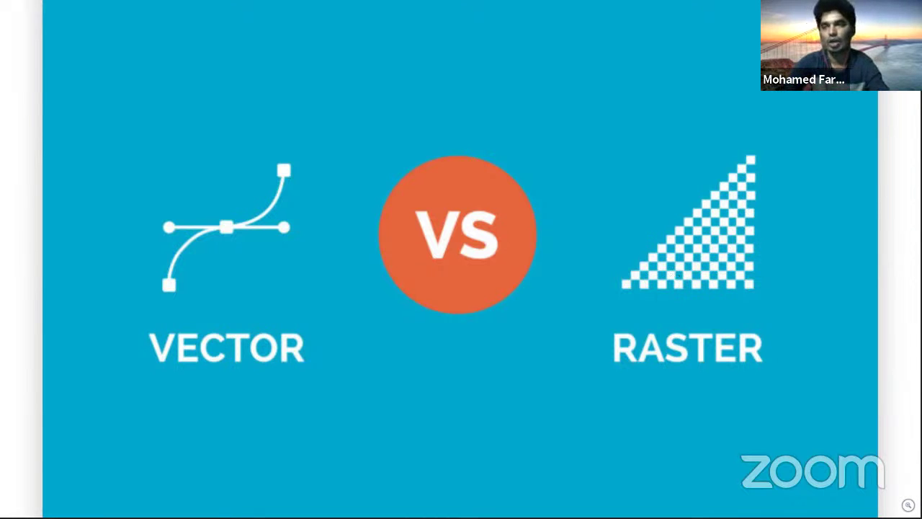
pyautogui.press('Escape')
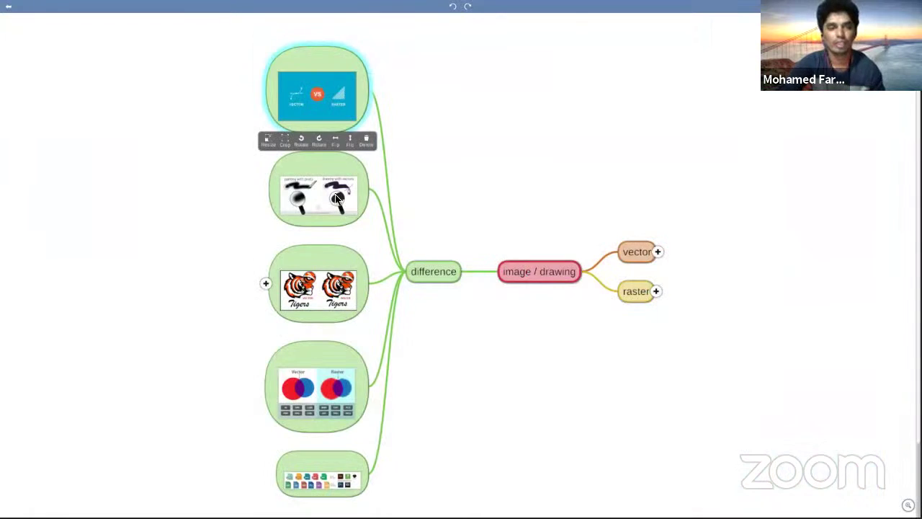
# - Enlarge the pixels and tiger images, close them, and expand the tiger node's shop-sign photo
pyautogui.click(339, 202)
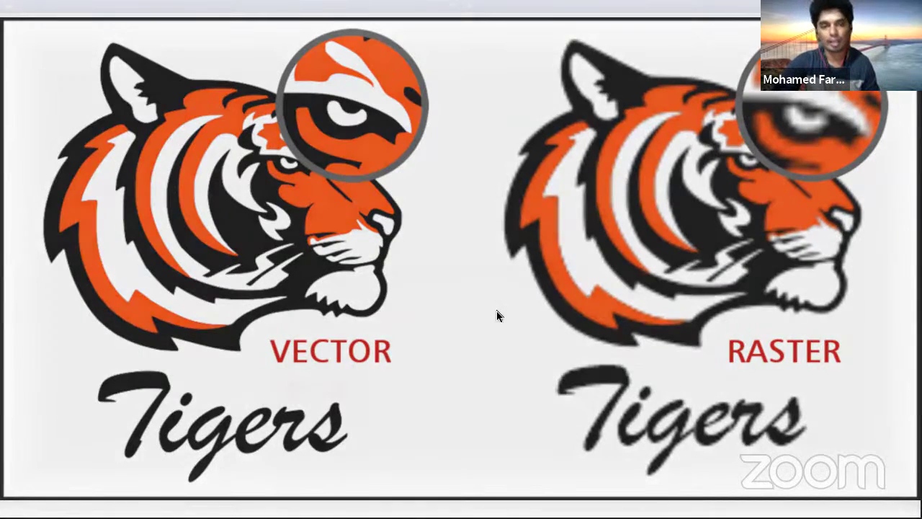
pyautogui.click(496, 315)
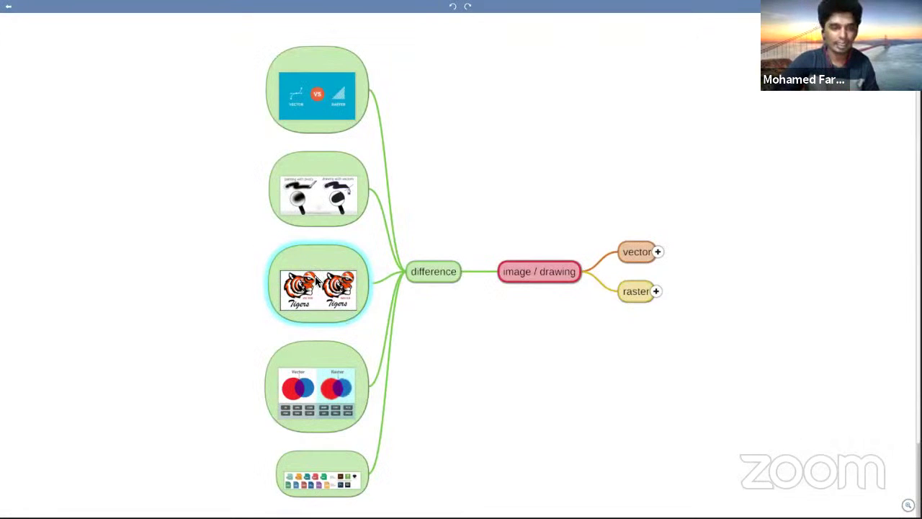
pyautogui.click(320, 283)
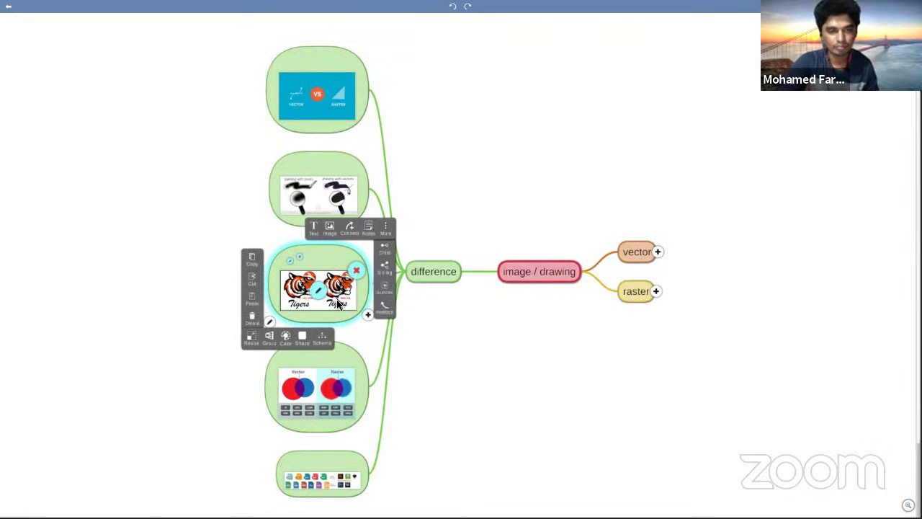
pyautogui.click(415, 314)
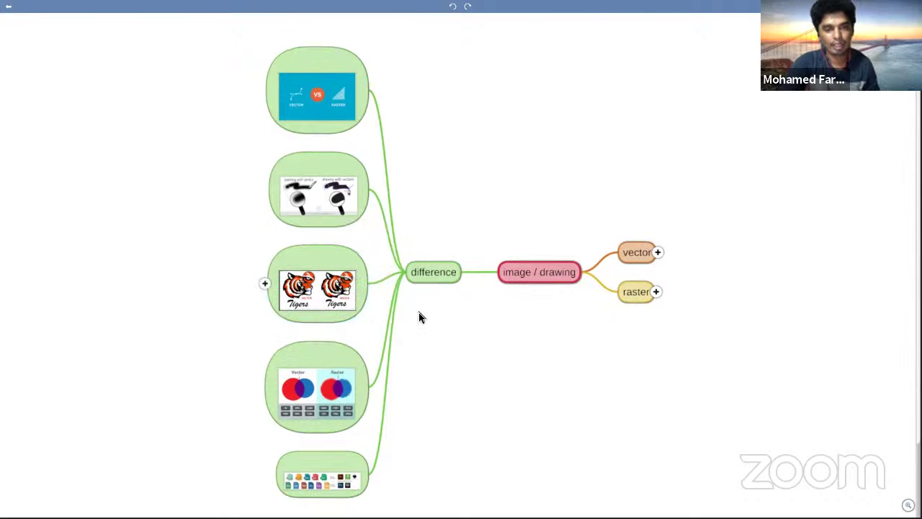
pyautogui.click(266, 287)
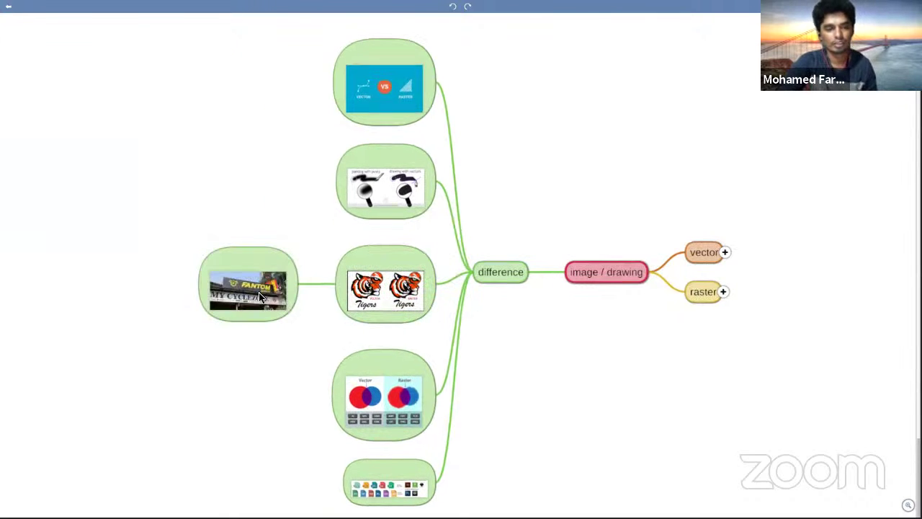
pyautogui.click(264, 292)
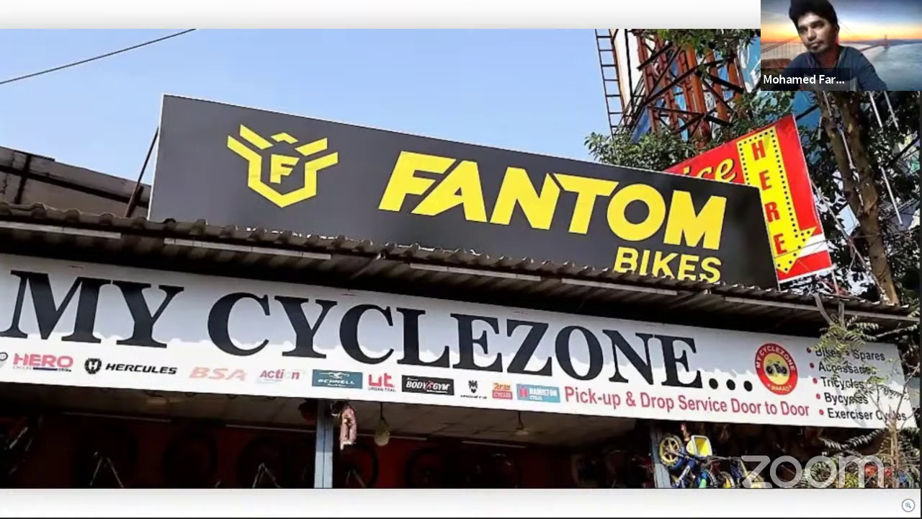
pyautogui.press('Escape')
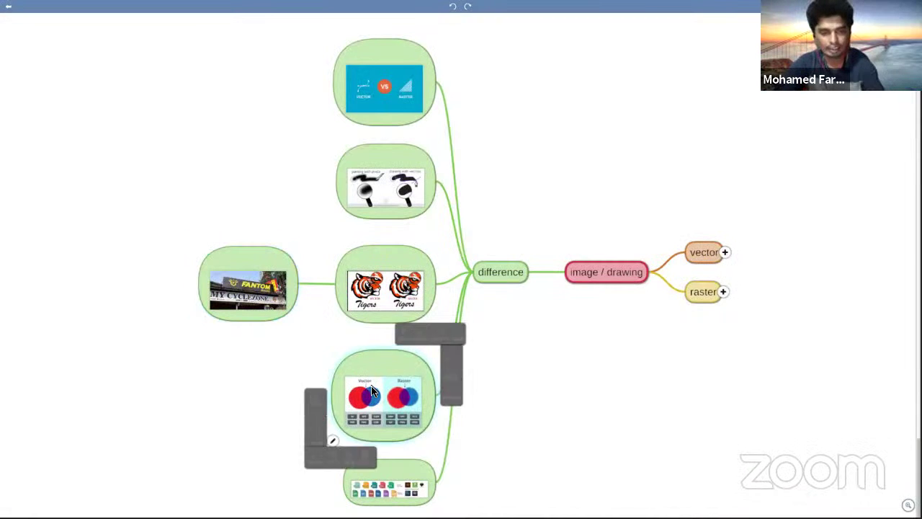
# - View the Vector/Raster colour circles image with its file-format list full size, then close it
pyautogui.click(371, 385)
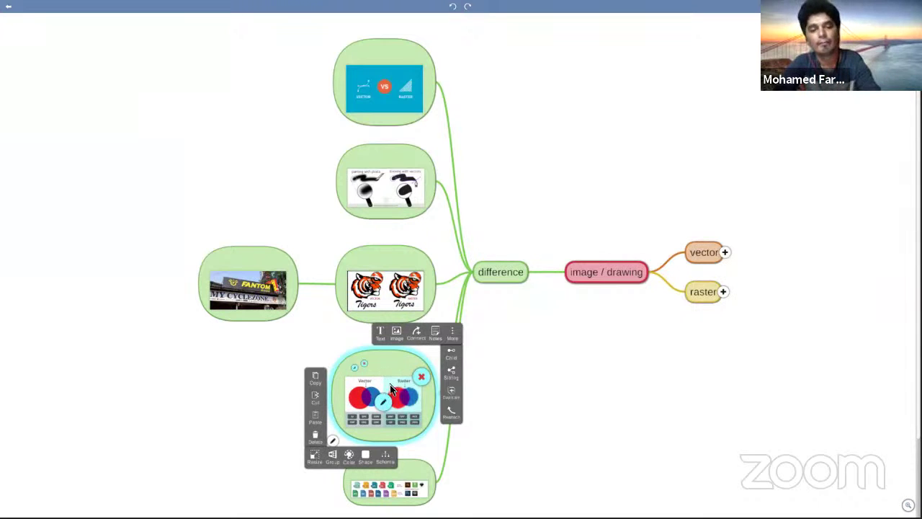
pyautogui.click(388, 387)
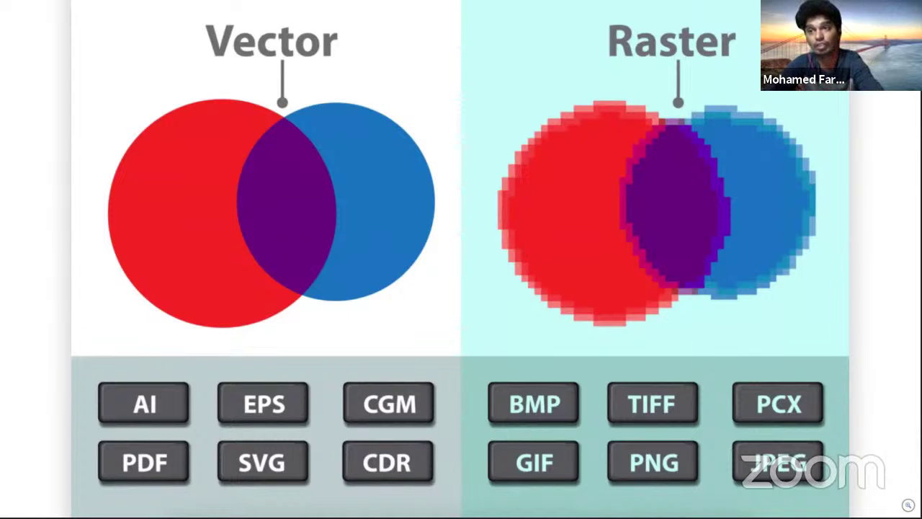
pyautogui.press('Escape')
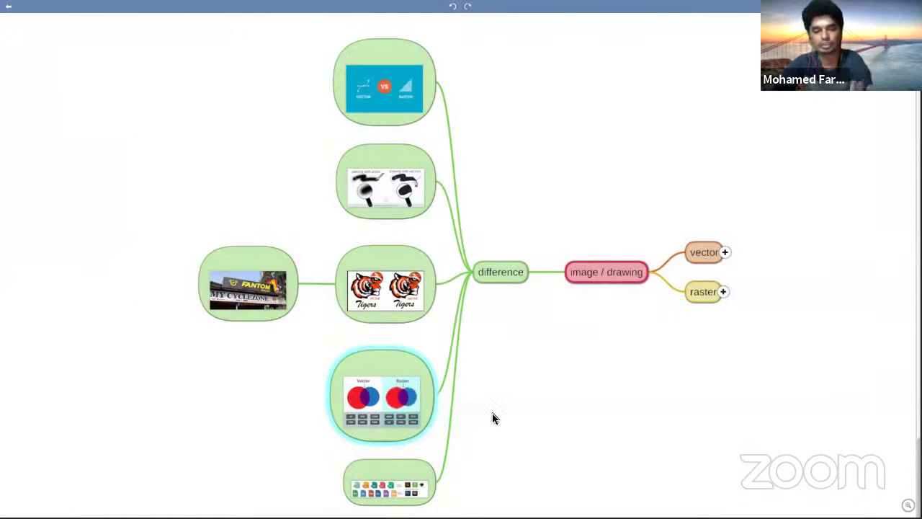
pyautogui.click(418, 472)
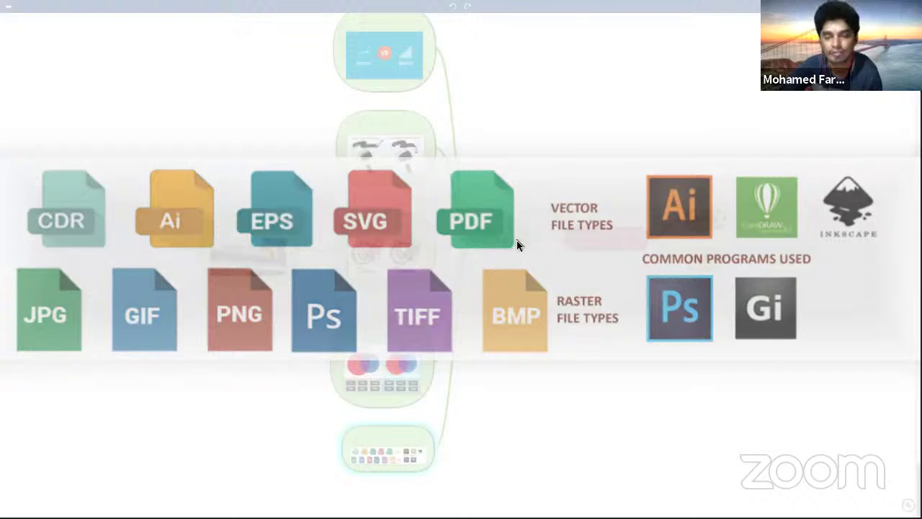
pyautogui.click(516, 240)
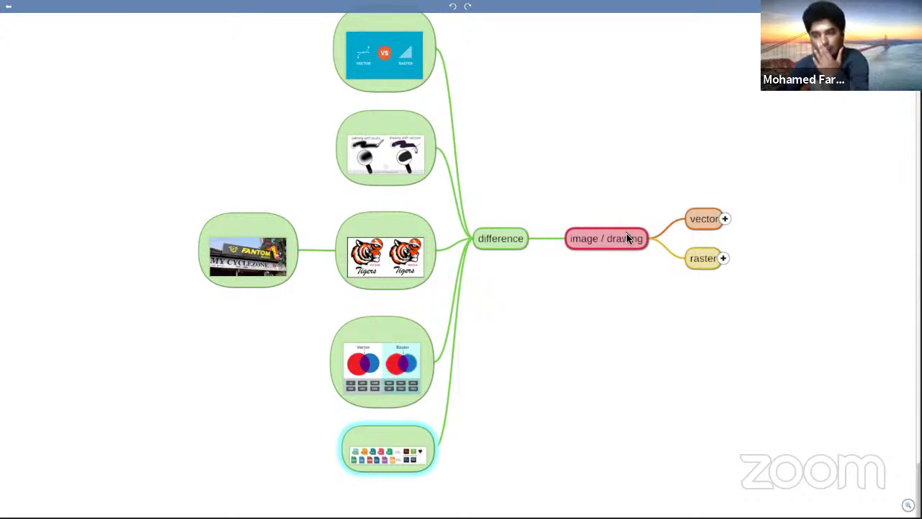
# - Expand vector, software and illustrator to reveal layers, tool box / drawing tools and steps
pyautogui.click(703, 216)
pyautogui.click(912, 6)
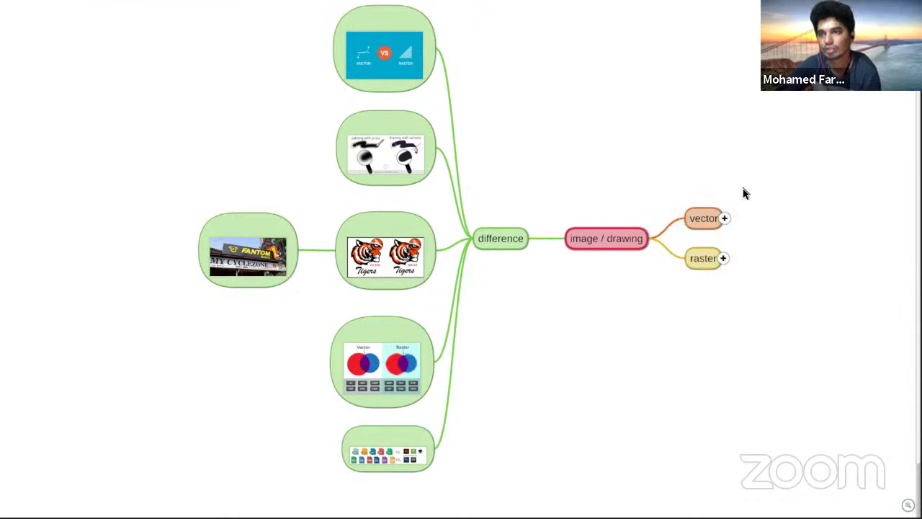
pyautogui.click(724, 217)
pyautogui.write('software')
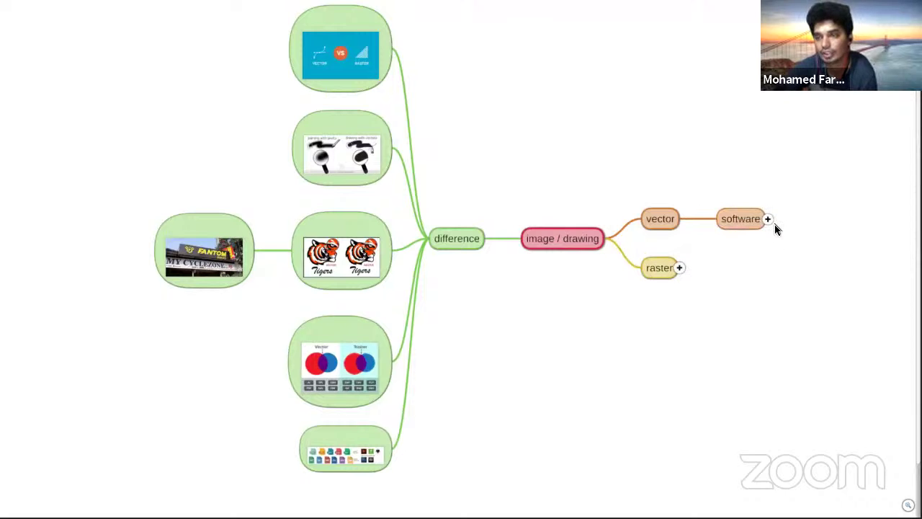
pyautogui.click(768, 219)
pyautogui.write('illustrator')
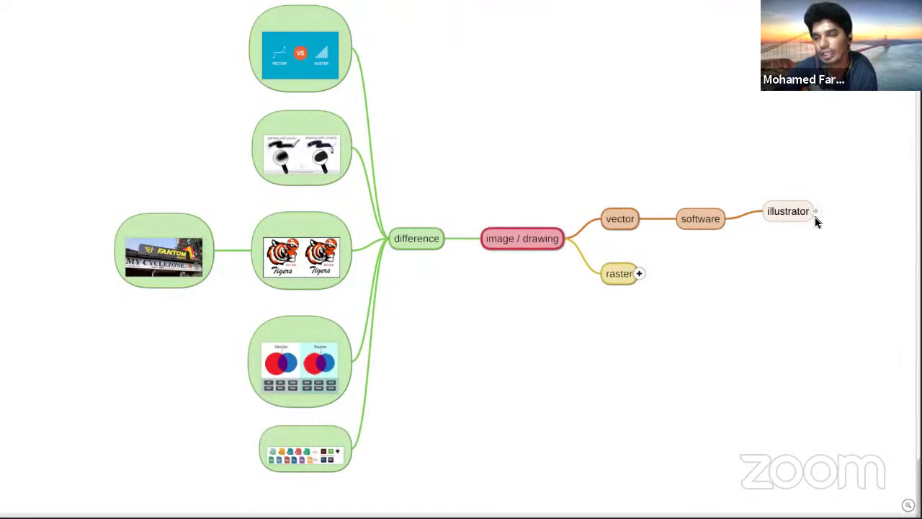
pyautogui.click(817, 219)
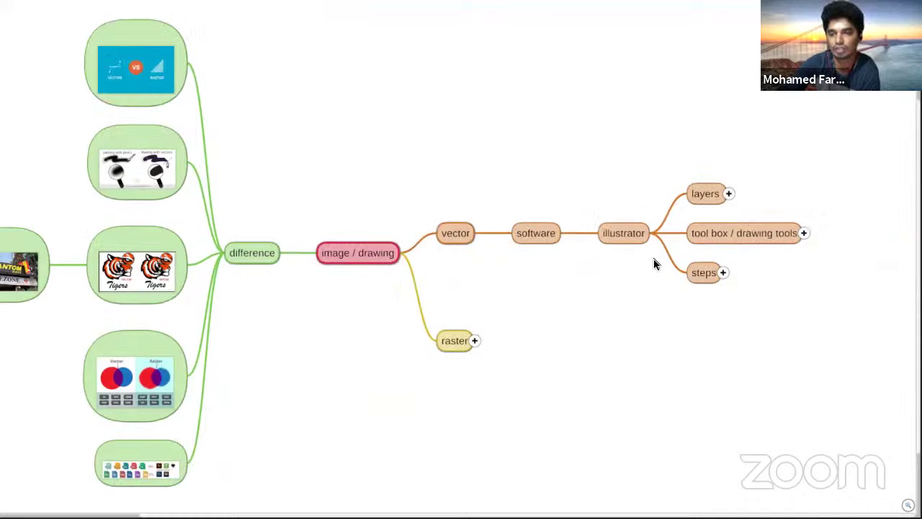
# - Expand the layers topic under illustrator to show its 'note of paper' child
pyautogui.click(729, 195)
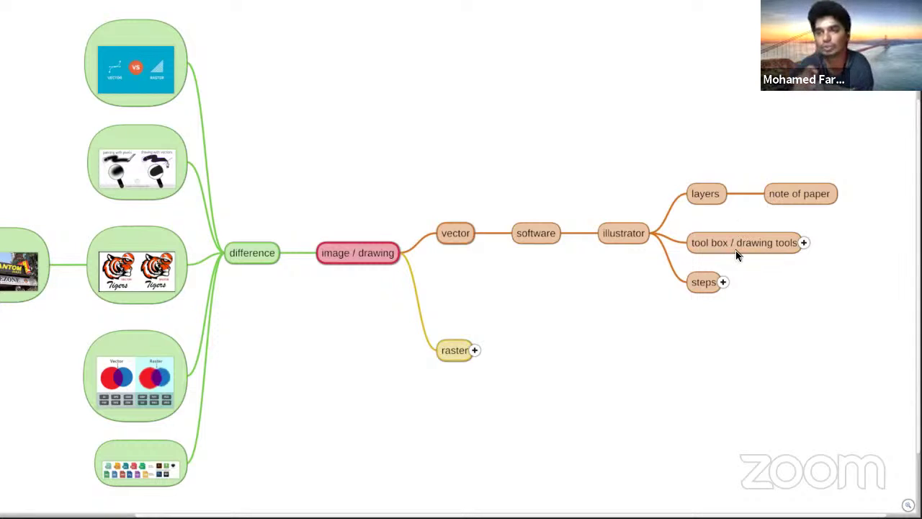
# - Expand tool box / drawing tools to list pen, shape, join, smooth, scissor, fill, stroke, opacity
pyautogui.click(804, 243)
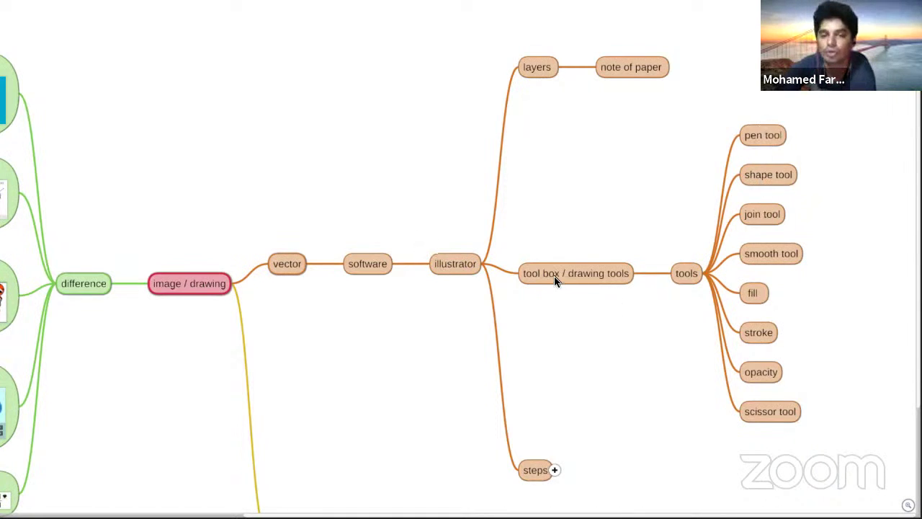
pyautogui.click(690, 275)
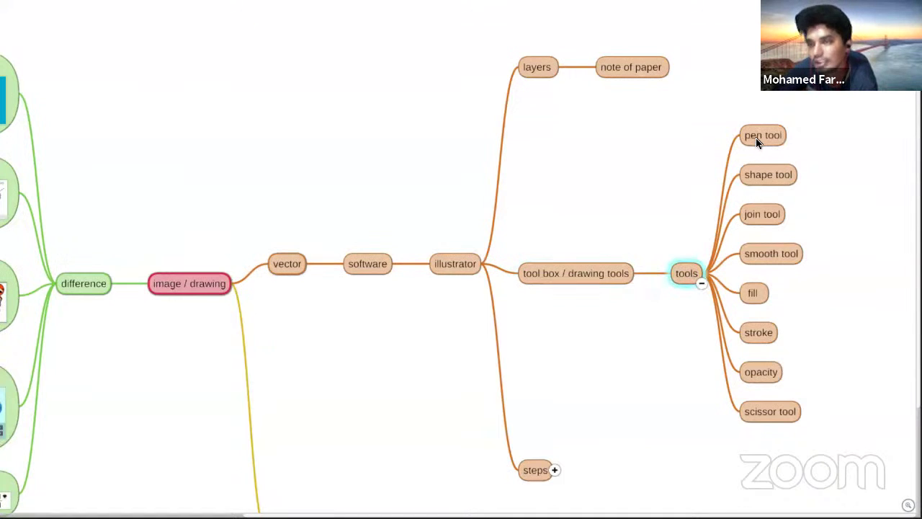
pyautogui.click(760, 136)
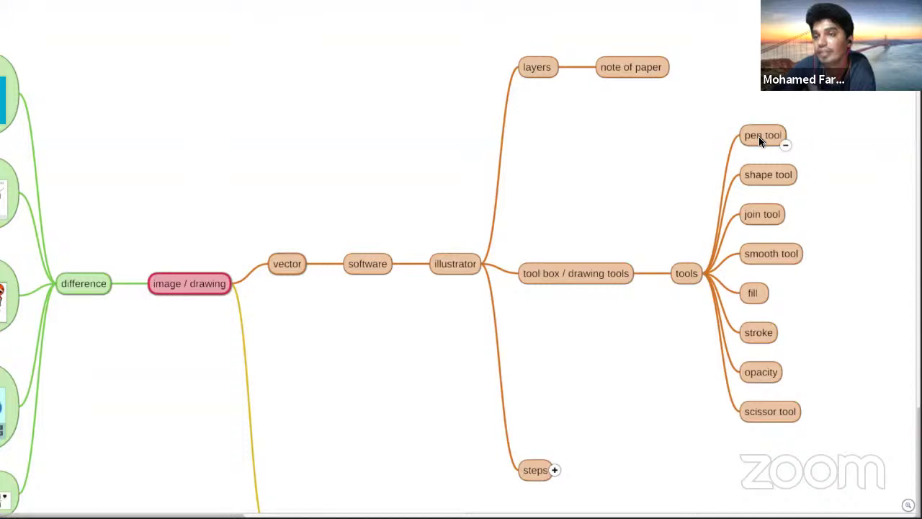
pyautogui.click(766, 180)
pyautogui.click(765, 210)
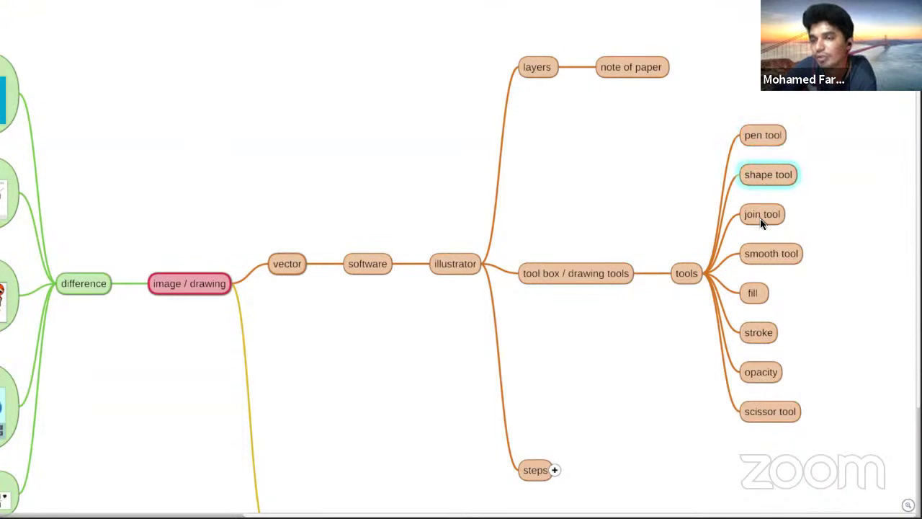
pyautogui.click(765, 261)
pyautogui.click(755, 293)
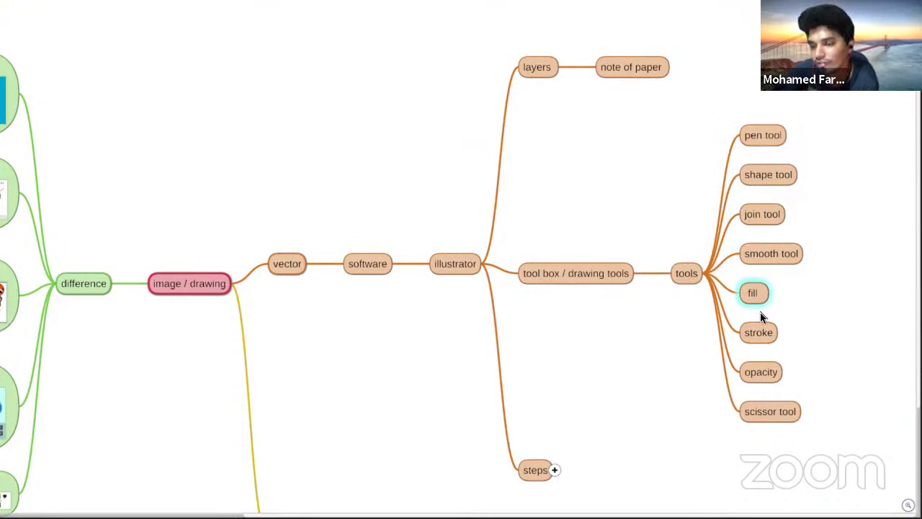
pyautogui.click(770, 333)
pyautogui.click(755, 376)
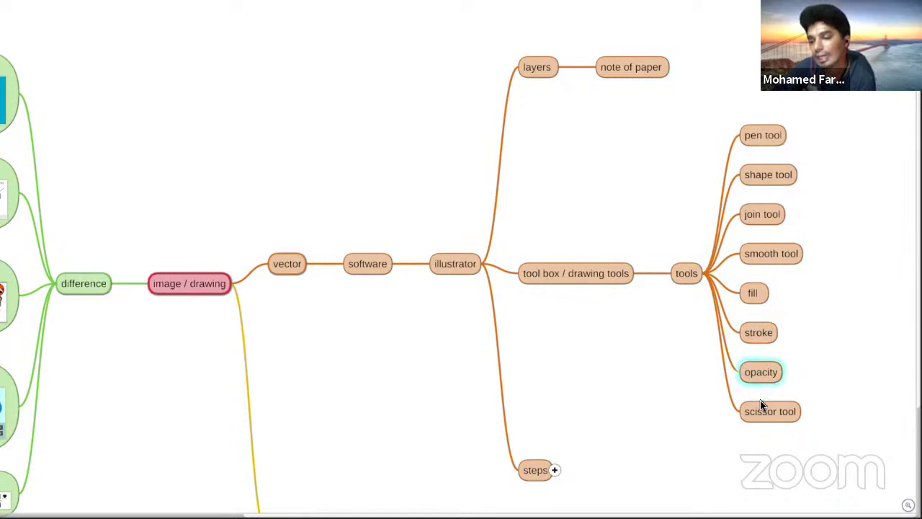
pyautogui.click(763, 412)
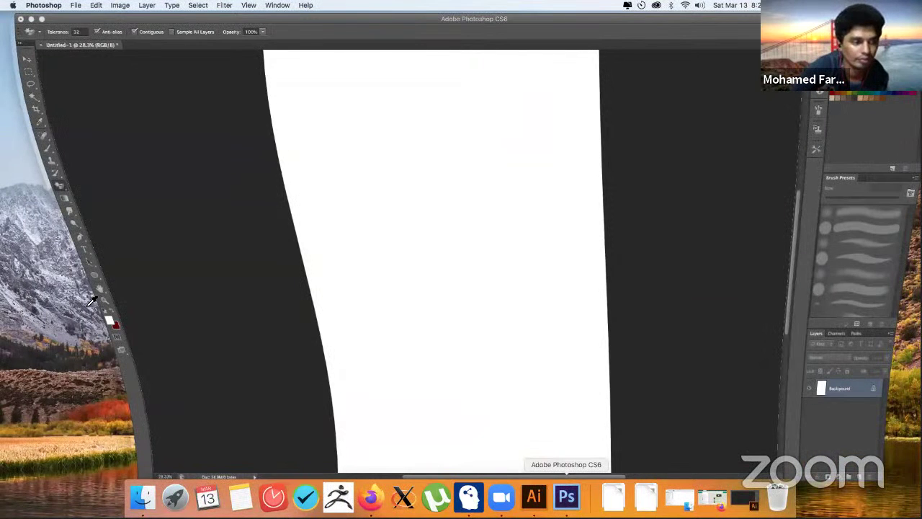
# - Set the foreground colour to near-black and paint a thick S-shaped stroke down the canvas
pyautogui.click(818, 149)
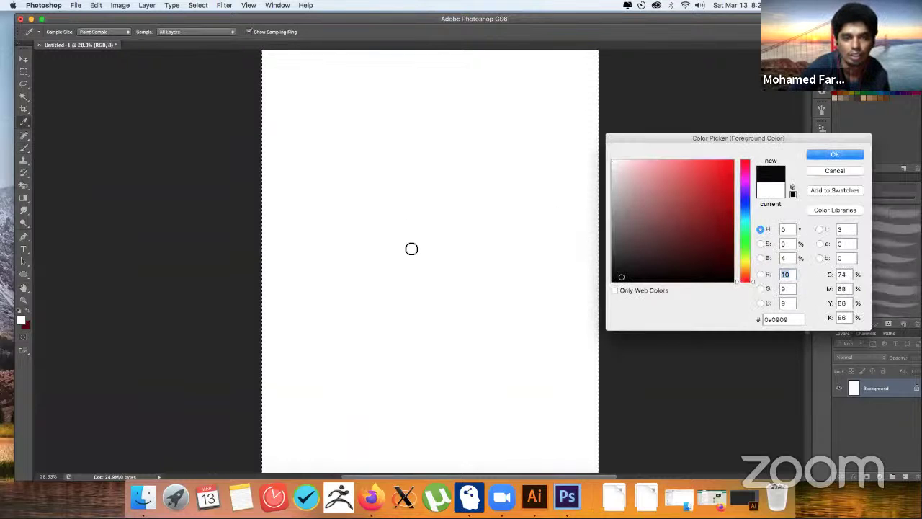
pyautogui.press('Return')
pyautogui.moveTo(381, 173); pyautogui.dragTo(376, 333)
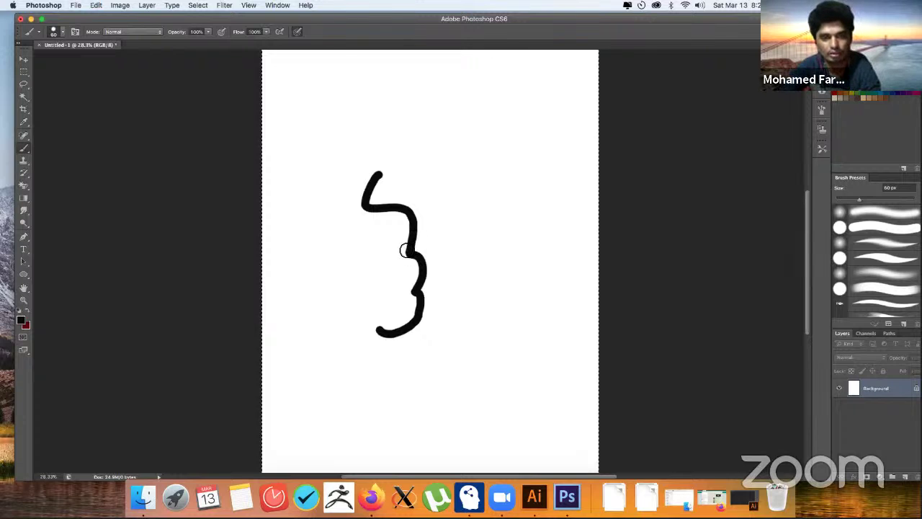
pyautogui.scroll(1, 405, 250)
pyautogui.scroll(2, 407, 249)
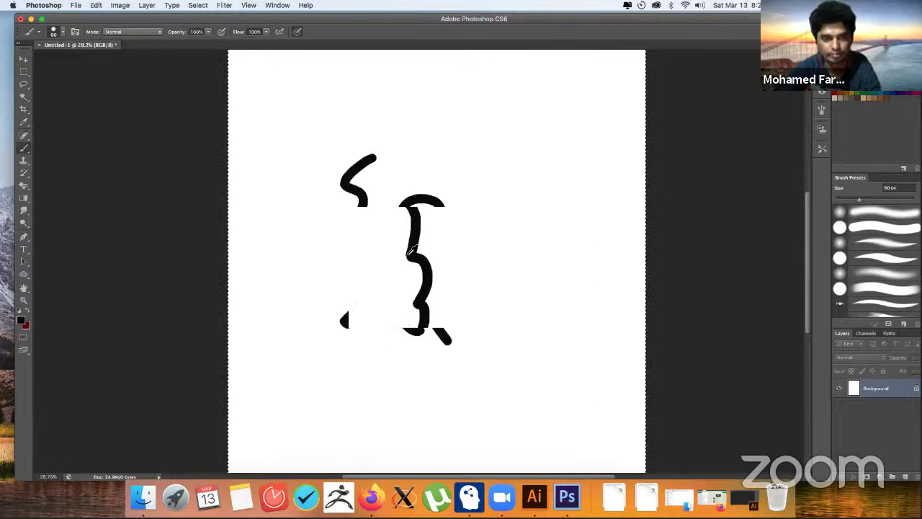
pyautogui.scroll(1, 416, 257)
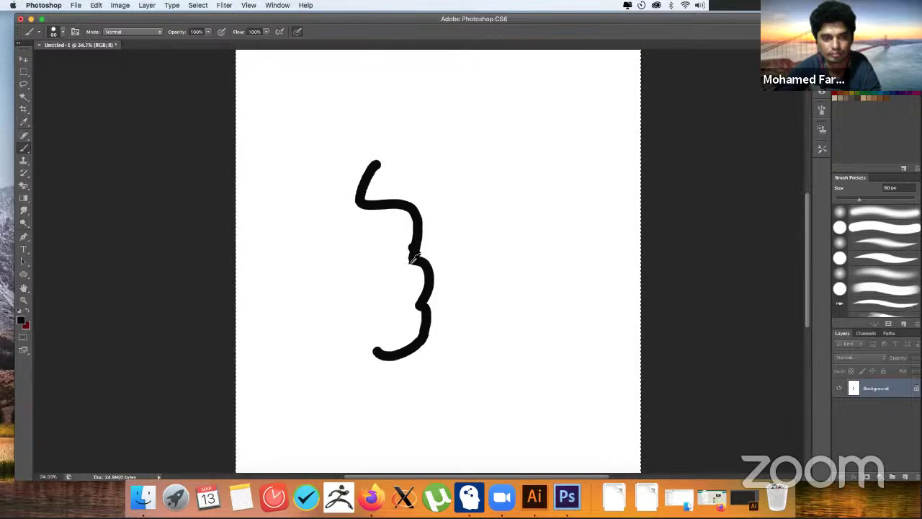
pyautogui.scroll(-1, 413, 258)
pyautogui.scroll(2, 415, 260)
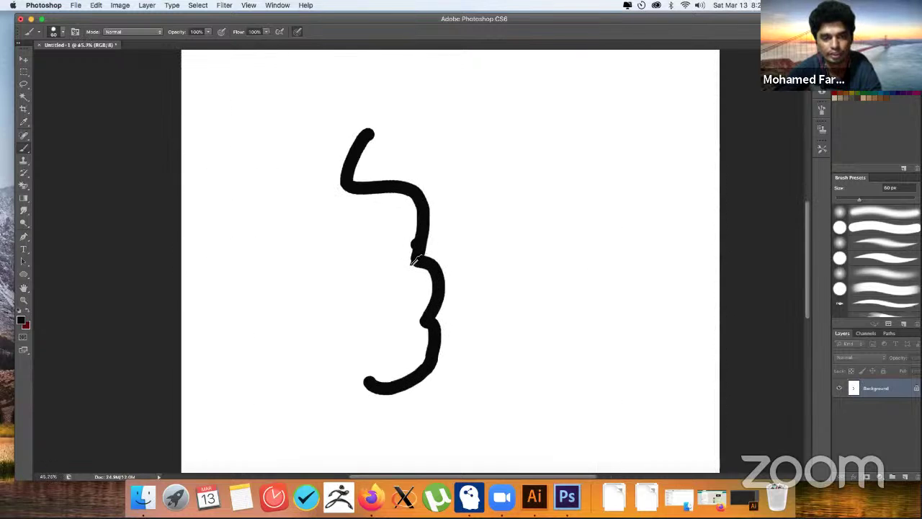
pyautogui.scroll(3, 415, 261)
pyautogui.scroll(1, 426, 240)
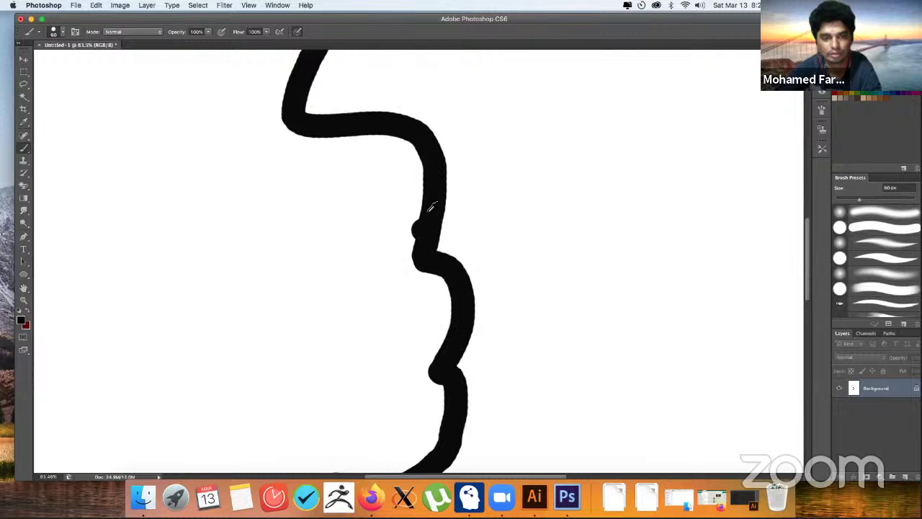
pyautogui.scroll(1, 431, 207)
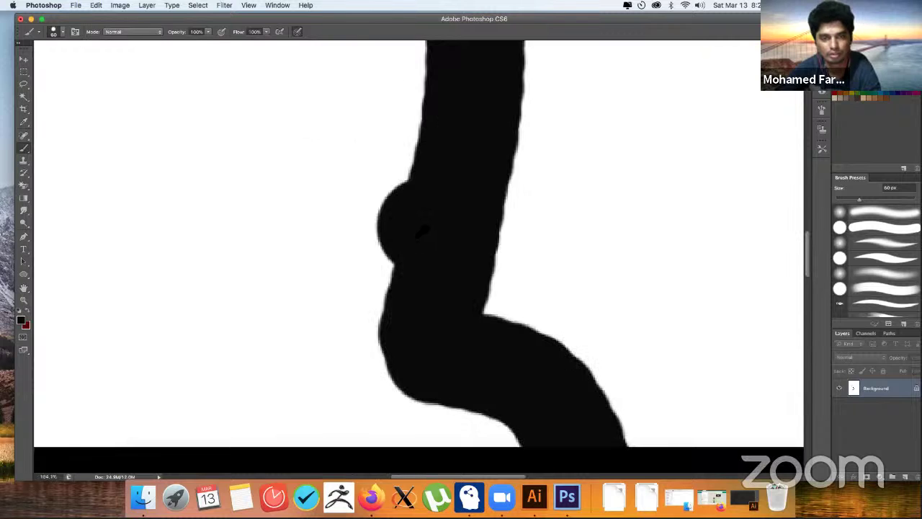
pyautogui.scroll(5, 414, 209)
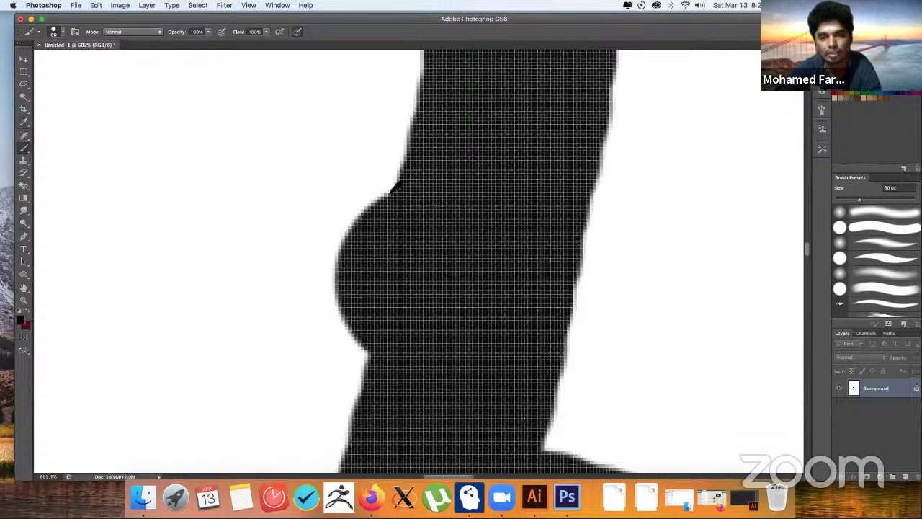
pyautogui.scroll(1, 372, 209)
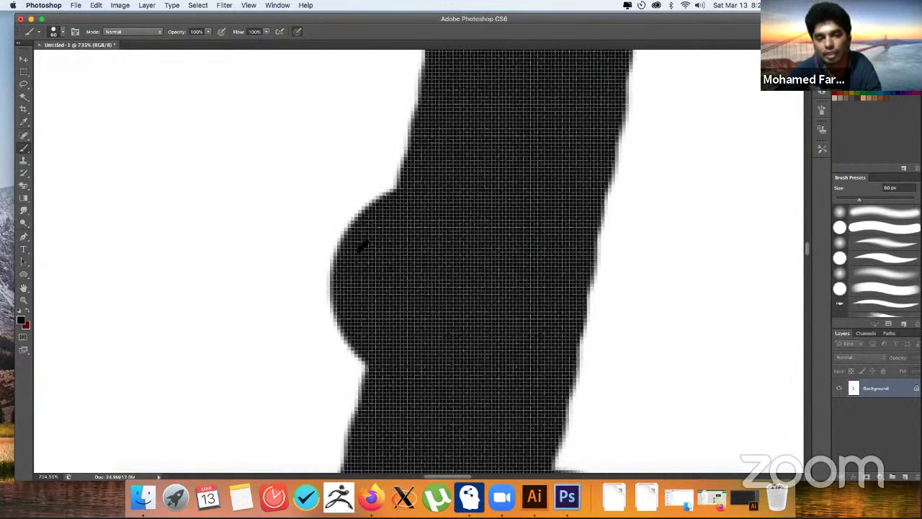
pyautogui.scroll(2, 362, 246)
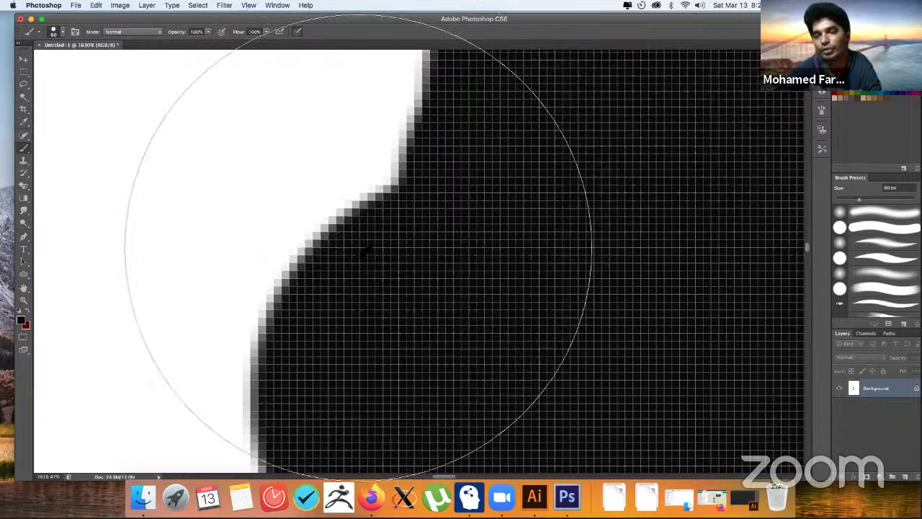
pyautogui.scroll(-3, 367, 251)
pyautogui.scroll(-3, 366, 254)
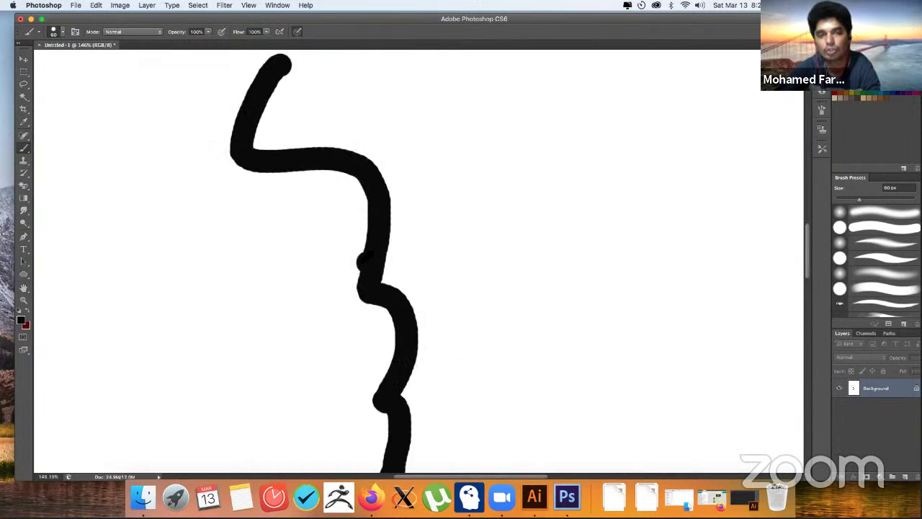
pyautogui.scroll(-2, 363, 258)
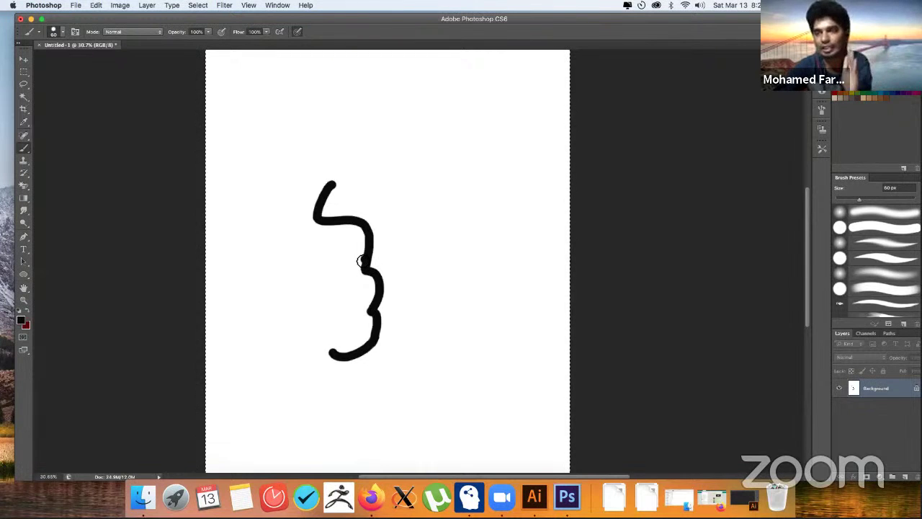
pyautogui.scroll(1, 360, 265)
pyautogui.scroll(1, 361, 265)
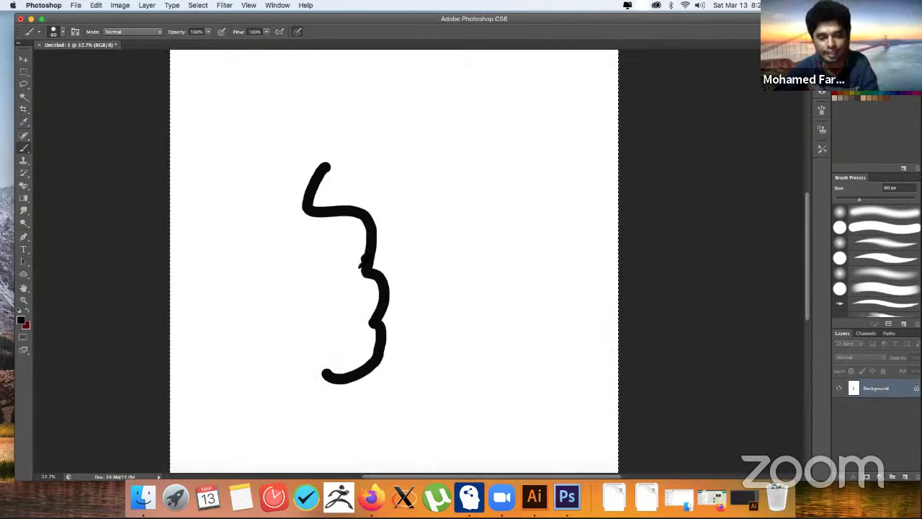
pyautogui.scroll(3, 364, 263)
pyautogui.scroll(1, 375, 264)
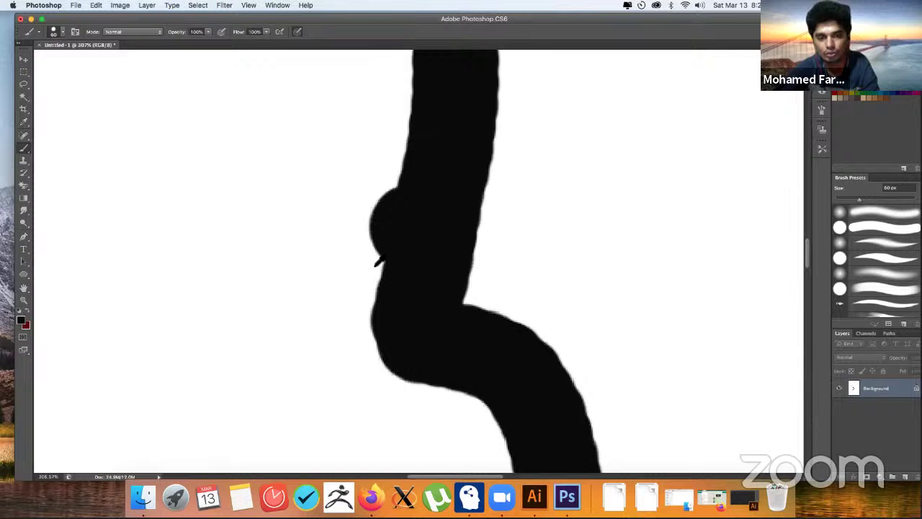
pyautogui.scroll(1, 376, 261)
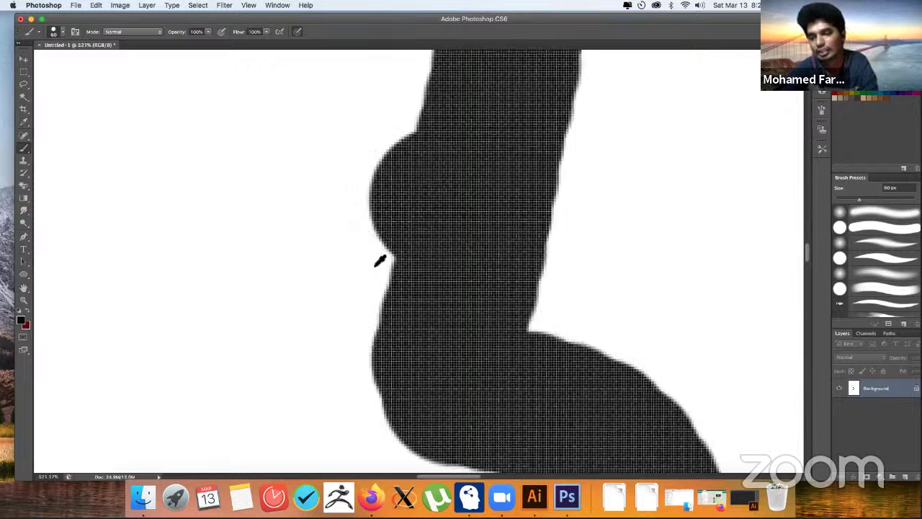
pyautogui.scroll(3, 378, 262)
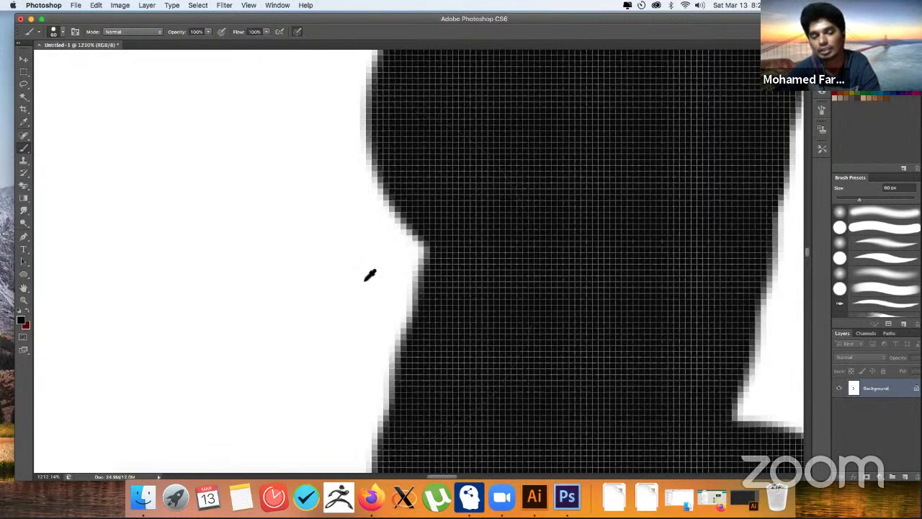
pyautogui.scroll(-3, 370, 277)
pyautogui.scroll(-1, 370, 280)
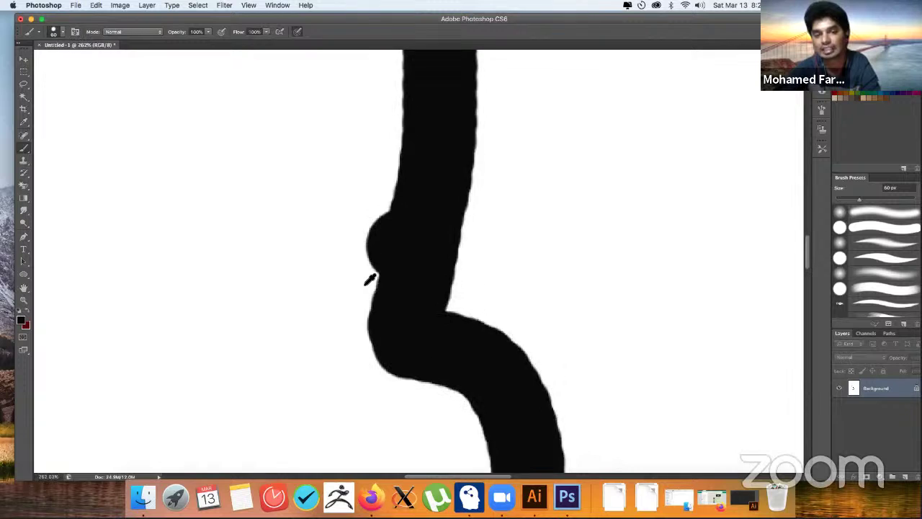
pyautogui.scroll(-2, 370, 279)
pyautogui.scroll(-1, 368, 279)
pyautogui.scroll(-2, 368, 279)
pyautogui.scroll(-1, 367, 279)
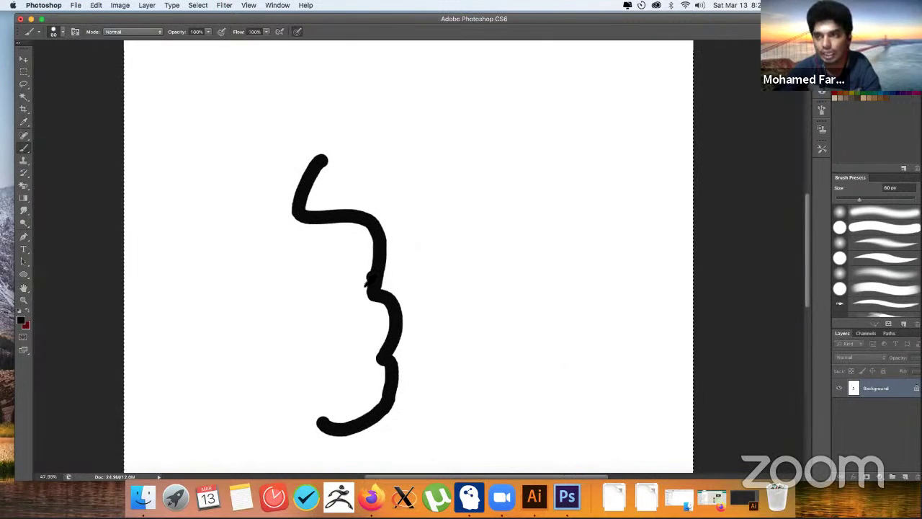
pyautogui.scroll(-2, 366, 286)
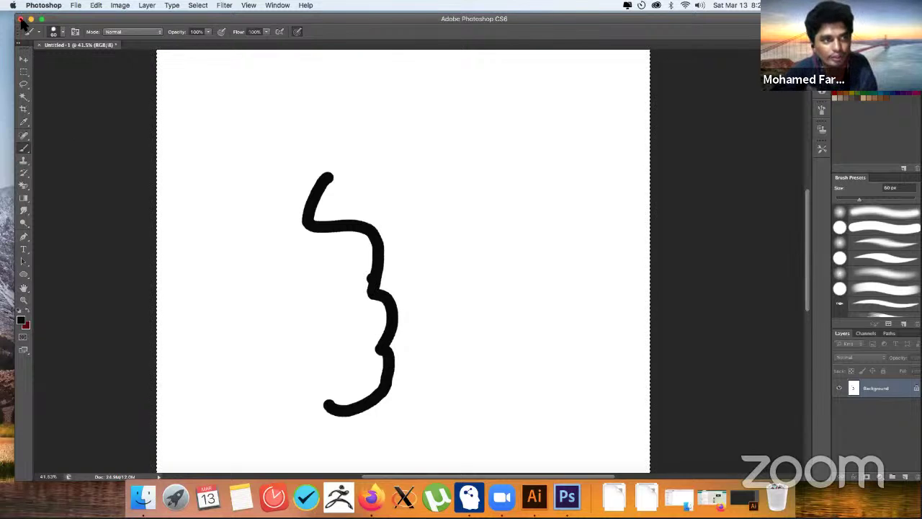
# - Close the squiggle document without saving and launch Adobe Illustrator CC
pyautogui.press('super+w')
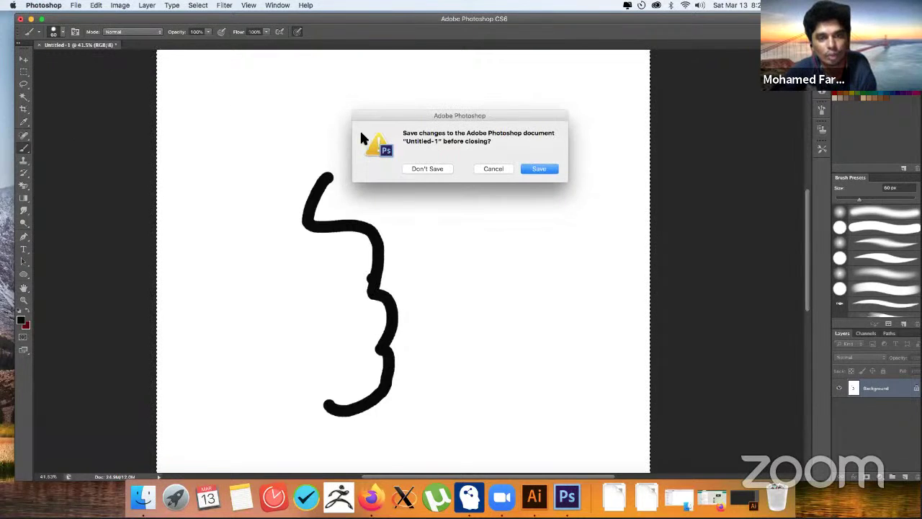
pyautogui.click(418, 169)
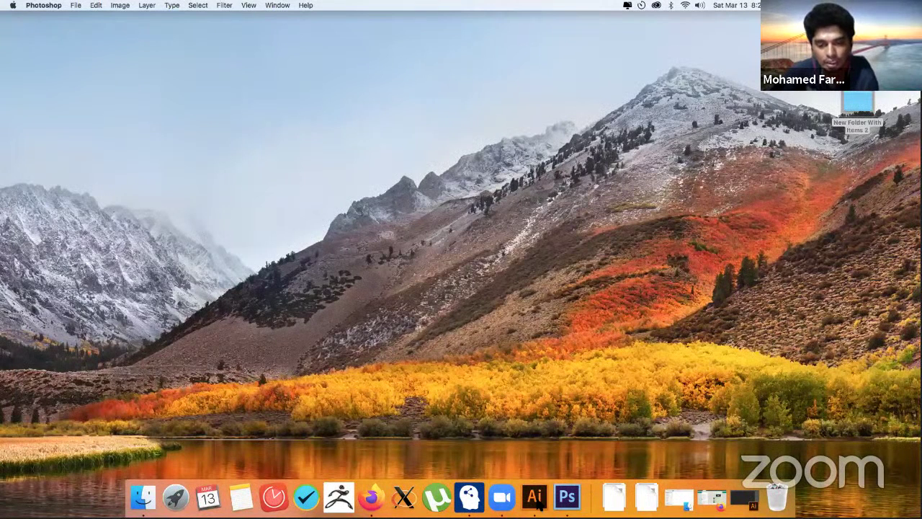
pyautogui.click(534, 498)
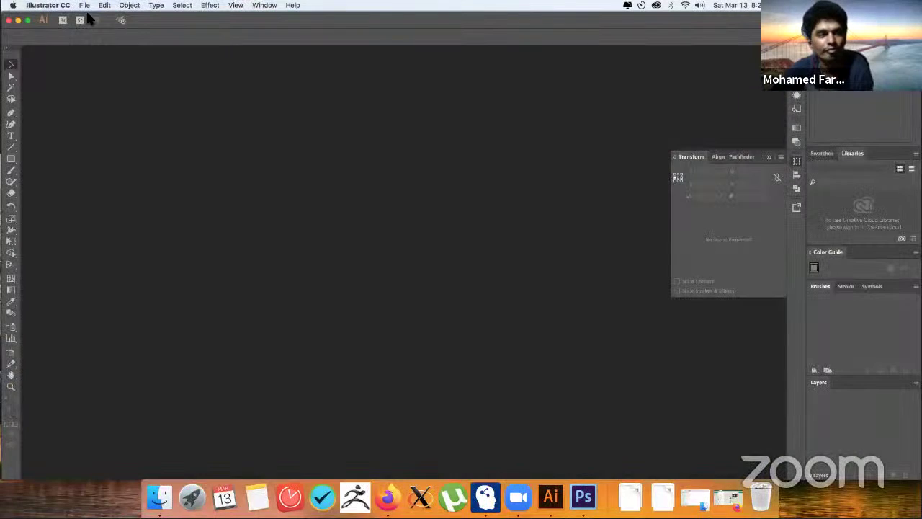
# - Create a new untitled A4 CMYK document from the recent presets
pyautogui.click(84, 5)
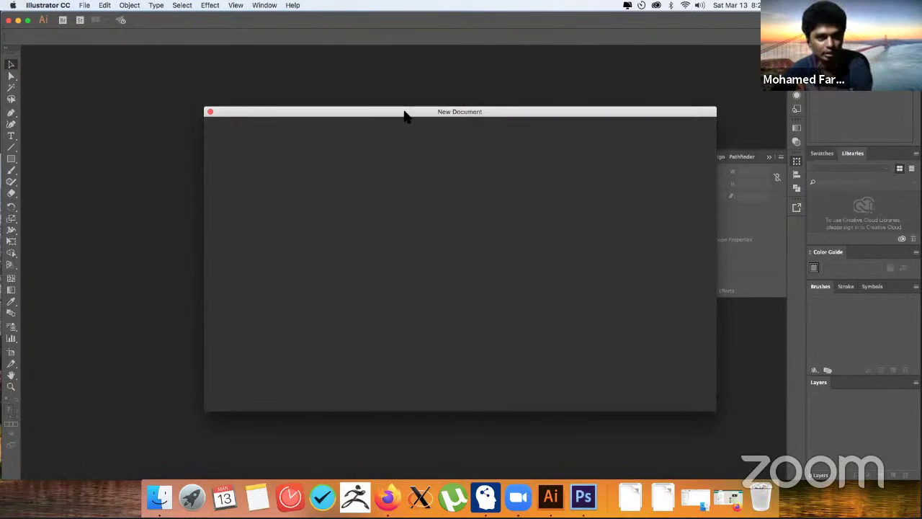
pyautogui.moveTo(404, 115); pyautogui.dragTo(306, 122)
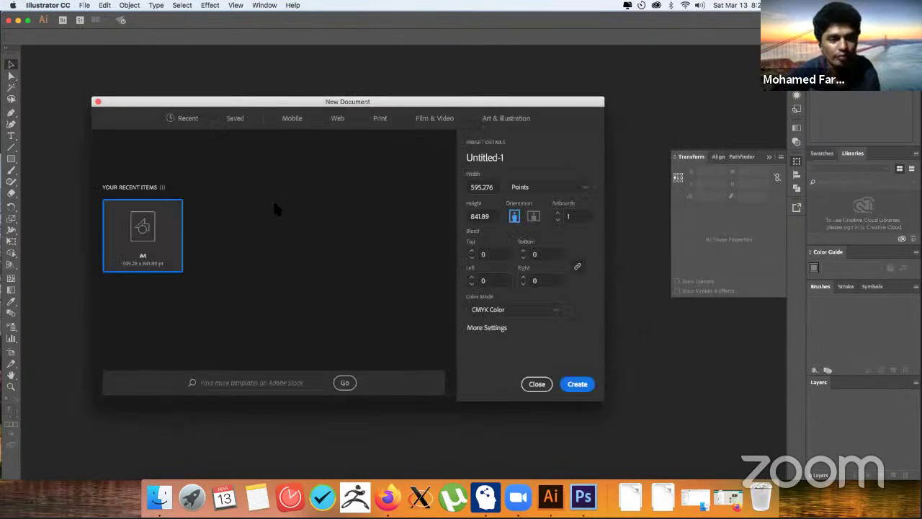
pyautogui.click(578, 384)
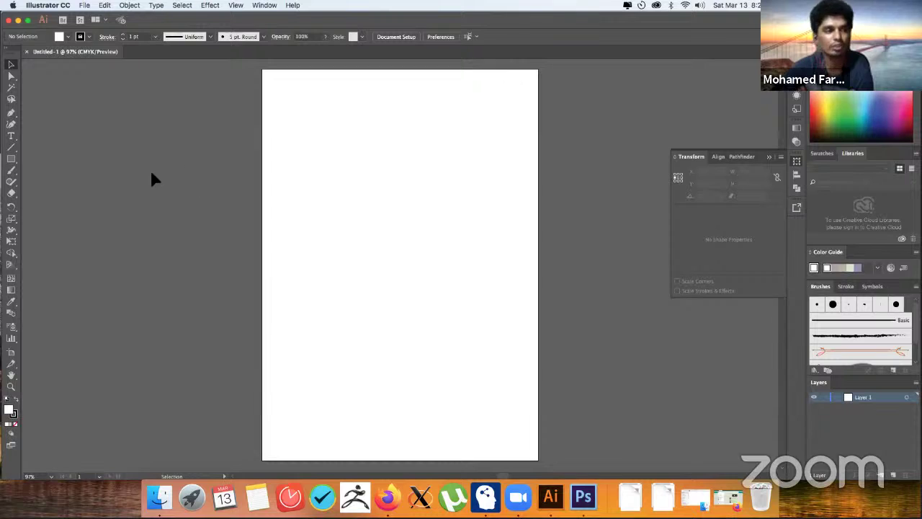
# - Pen-draw an open path: a straight stroke into S-like curves, then select it
pyautogui.click(12, 113)
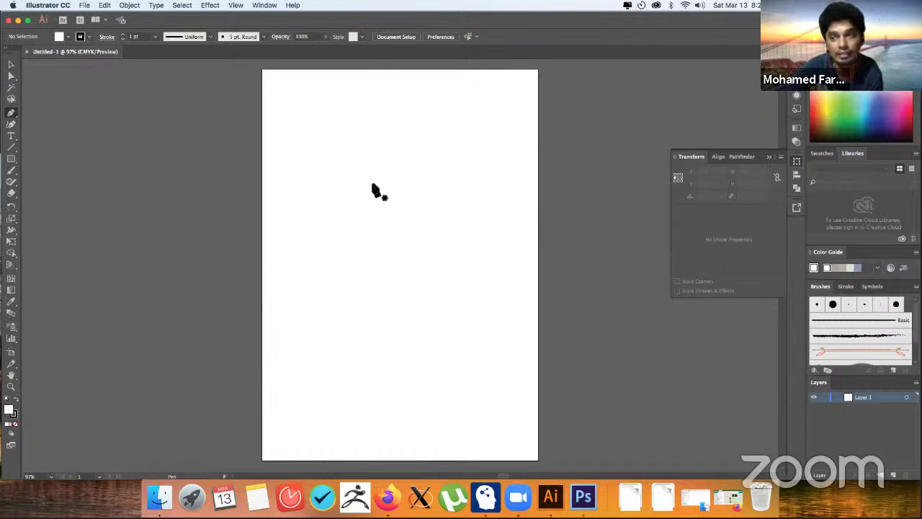
pyautogui.click(373, 178)
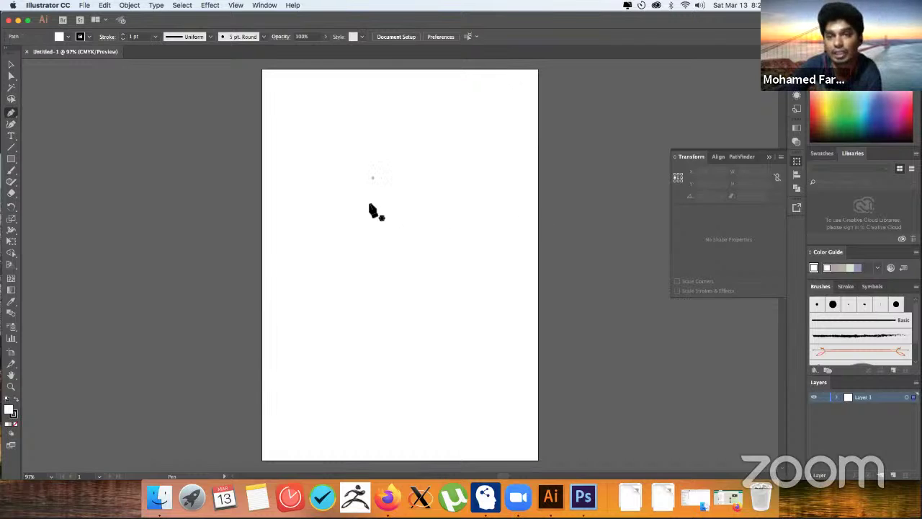
pyautogui.click(357, 255)
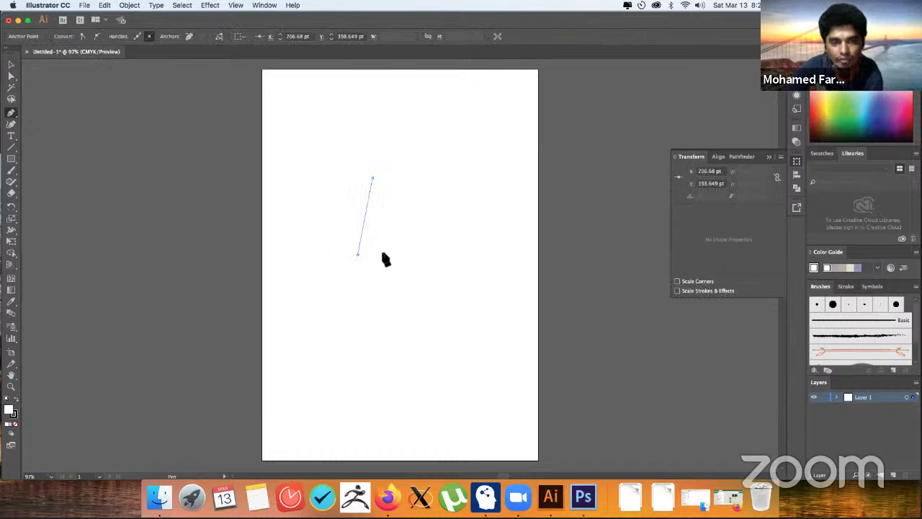
pyautogui.click(387, 295)
pyautogui.moveTo(378, 317); pyautogui.dragTo(419, 342)
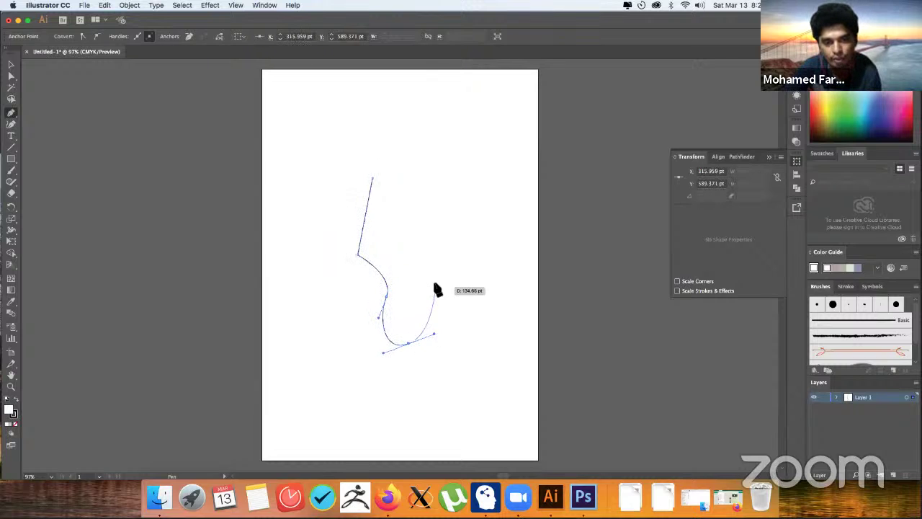
pyautogui.moveTo(435, 281); pyautogui.dragTo(462, 304)
pyautogui.moveTo(477, 250); pyautogui.dragTo(493, 257)
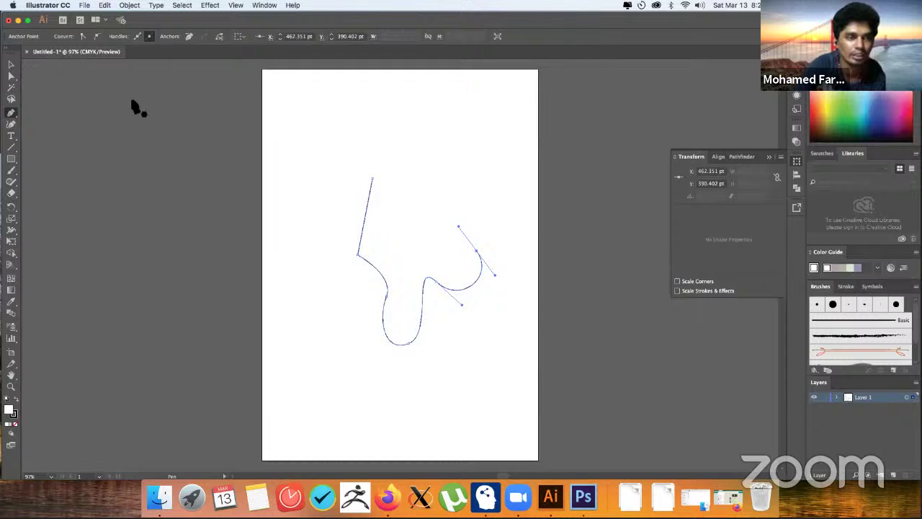
pyautogui.click(11, 65)
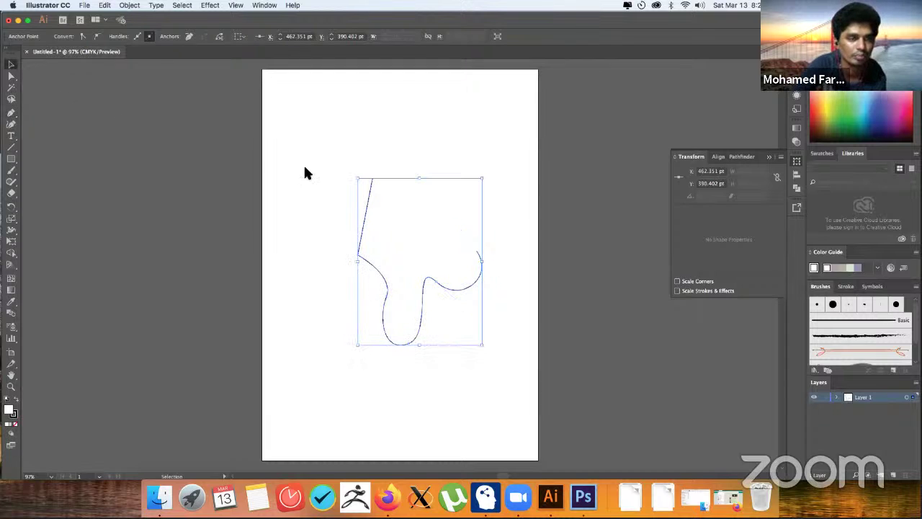
pyautogui.click(364, 223)
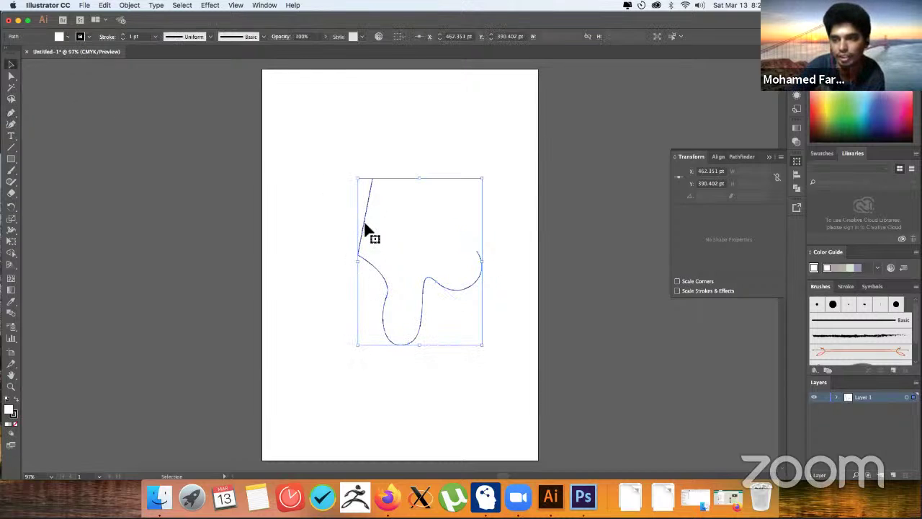
# - Collapse the floating transform options and rearrange the panels from the workspace list
pyautogui.click(796, 175)
pyautogui.click(796, 178)
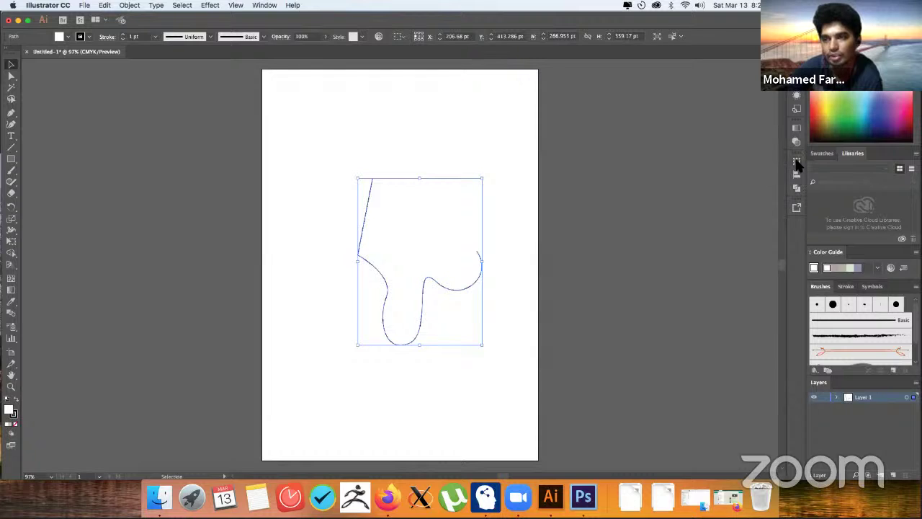
pyautogui.click(850, 19)
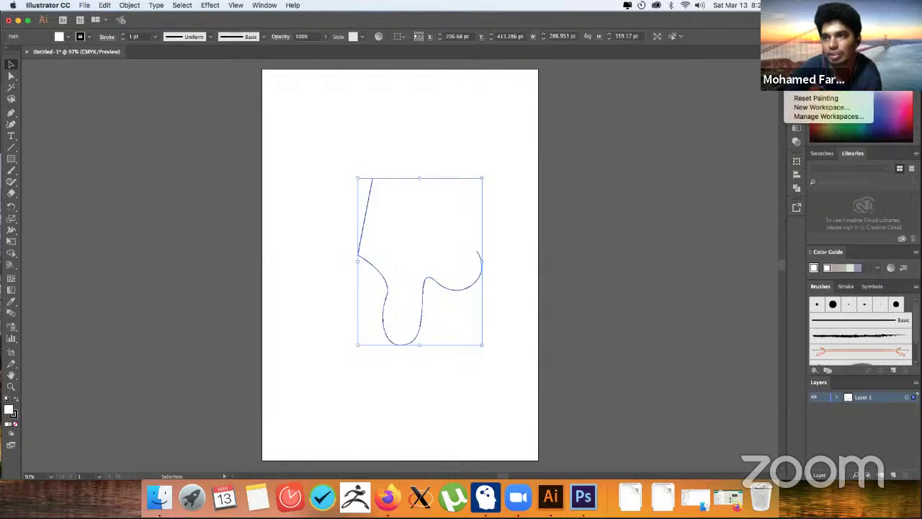
pyautogui.click(264, 5)
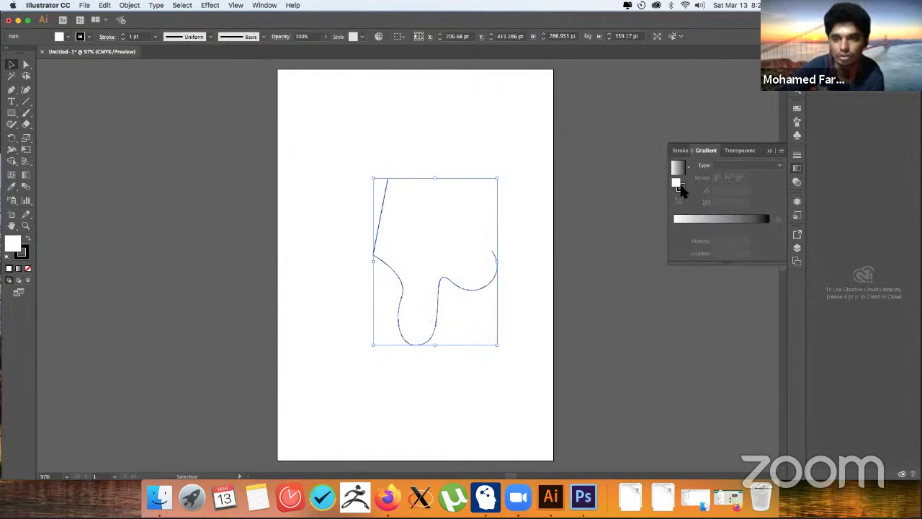
# - Set the wavy path's stroke weight to 7 pt, then 10 pt, and deselect it
pyautogui.click(681, 151)
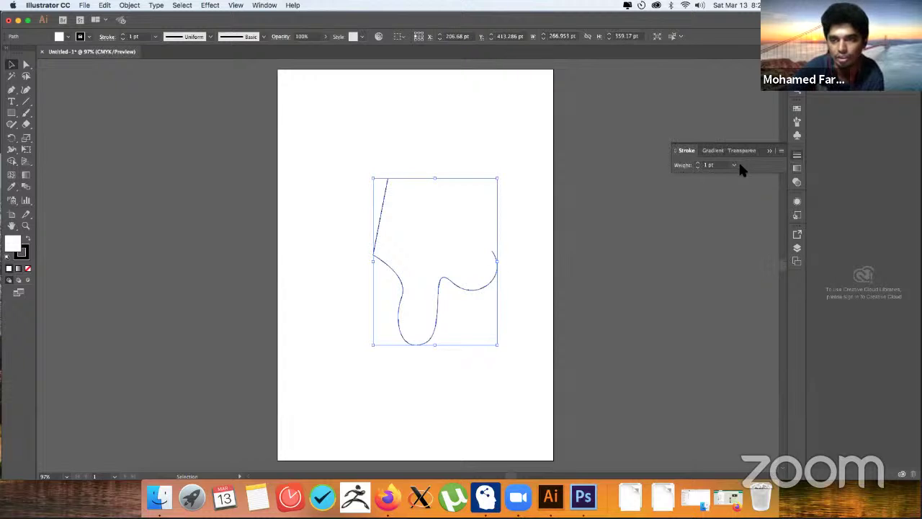
pyautogui.click(734, 165)
pyautogui.click(744, 269)
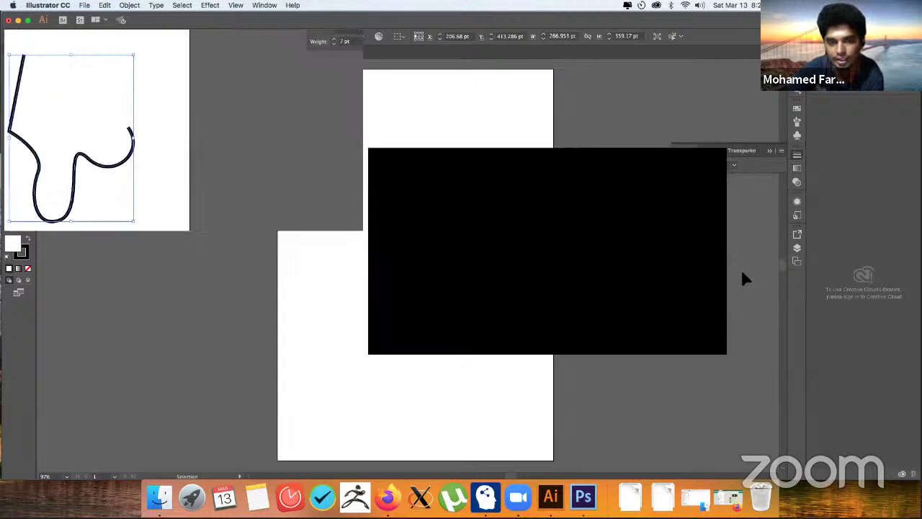
pyautogui.click(734, 166)
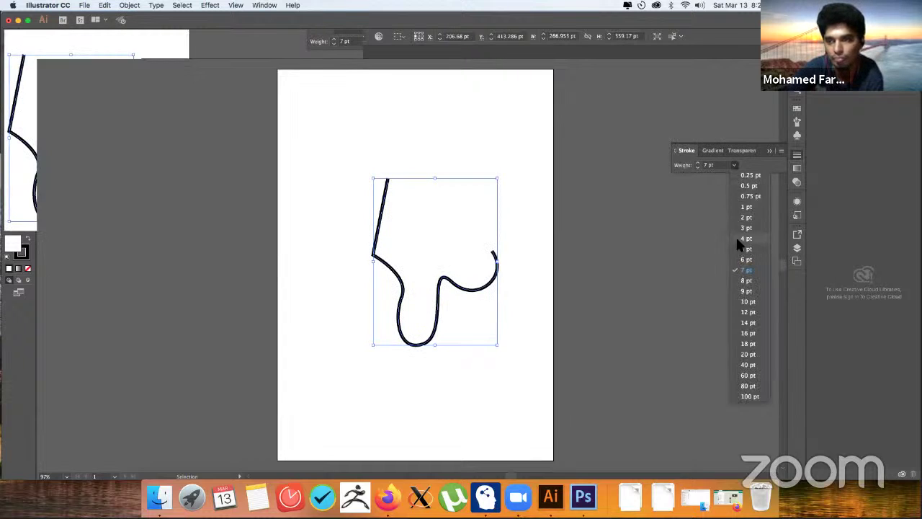
pyautogui.click(746, 301)
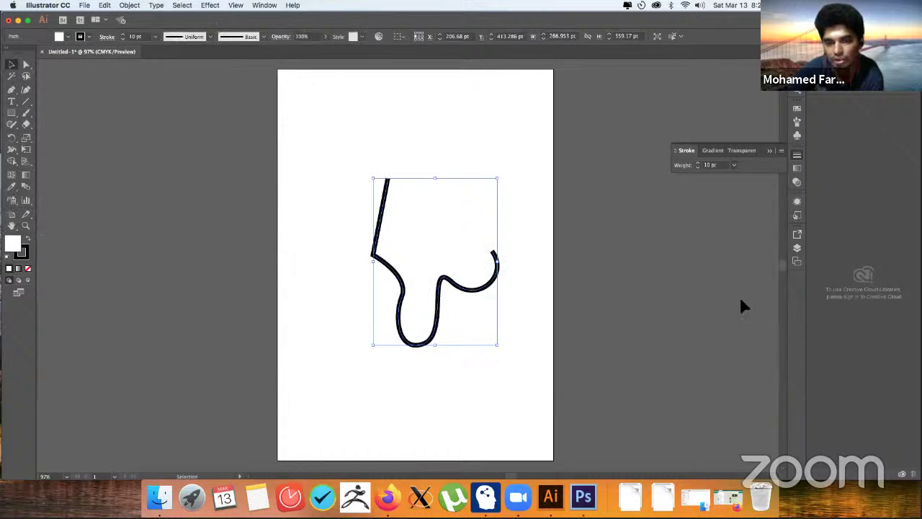
pyautogui.click(533, 263)
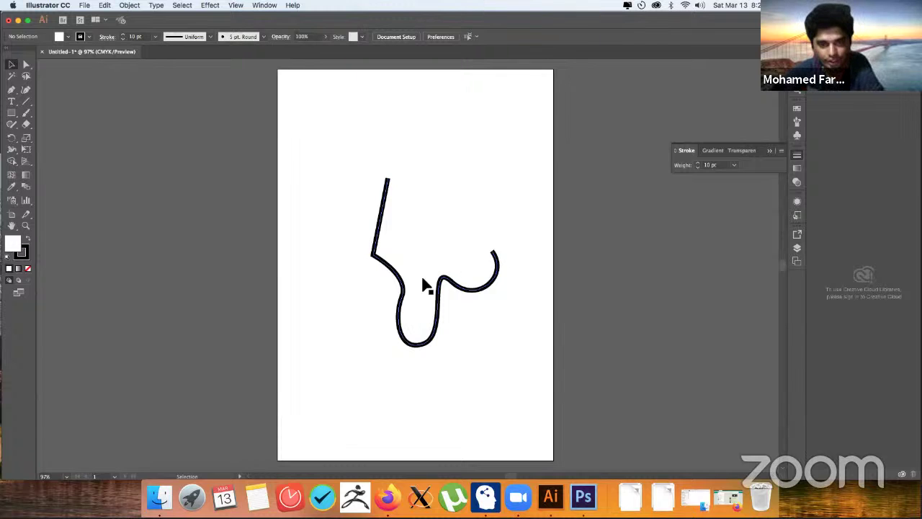
# - Zoom deep into the thick stroke to show its crisp vector edges, then zoom back out
pyautogui.scroll(-2, 426, 282)
pyautogui.scroll(4, 432, 294)
pyautogui.scroll(1, 435, 294)
pyautogui.scroll(2, 433, 293)
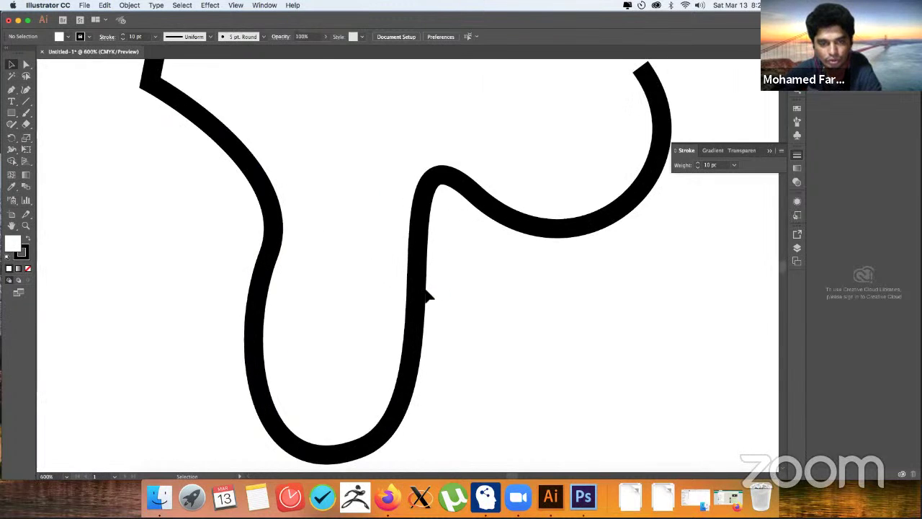
pyautogui.scroll(2, 431, 291)
pyautogui.scroll(2, 427, 289)
pyautogui.scroll(2, 425, 289)
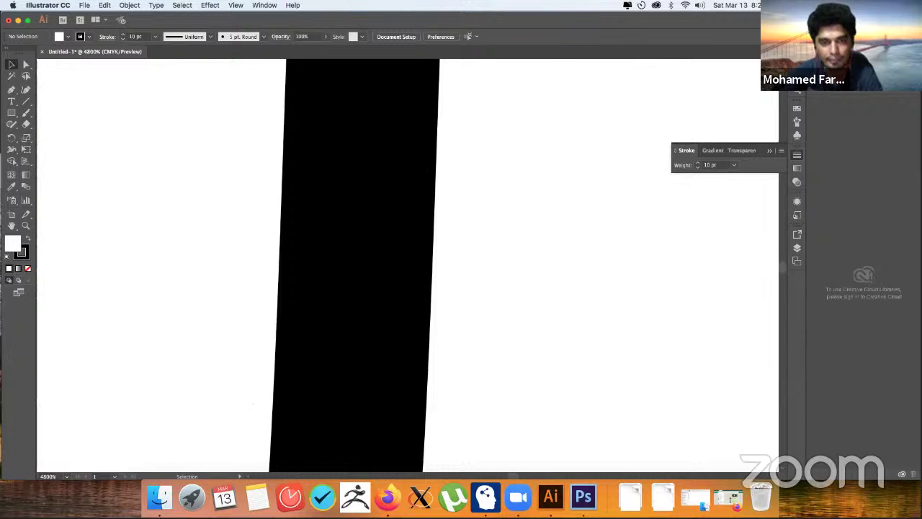
pyautogui.scroll(1, 413, 288)
pyautogui.scroll(1, 413, 288)
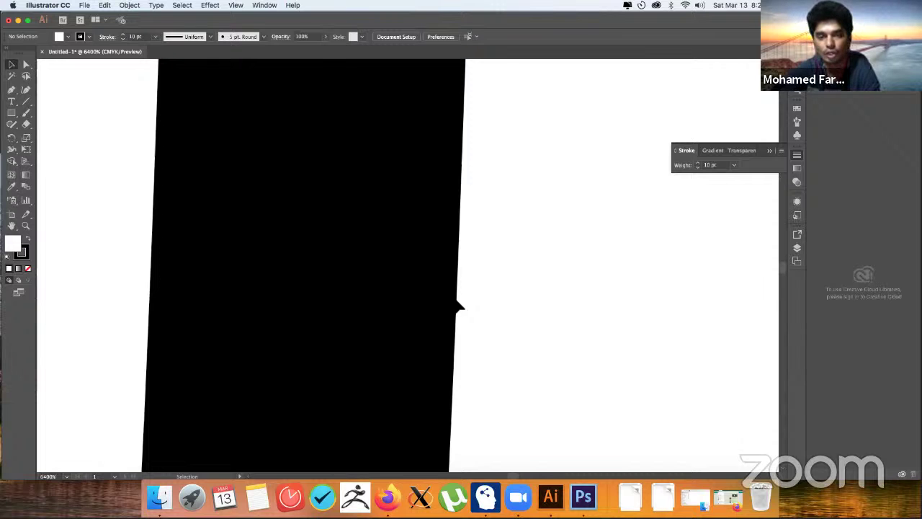
pyautogui.scroll(-2, 458, 306)
pyautogui.scroll(-1, 456, 306)
pyautogui.scroll(-2, 456, 306)
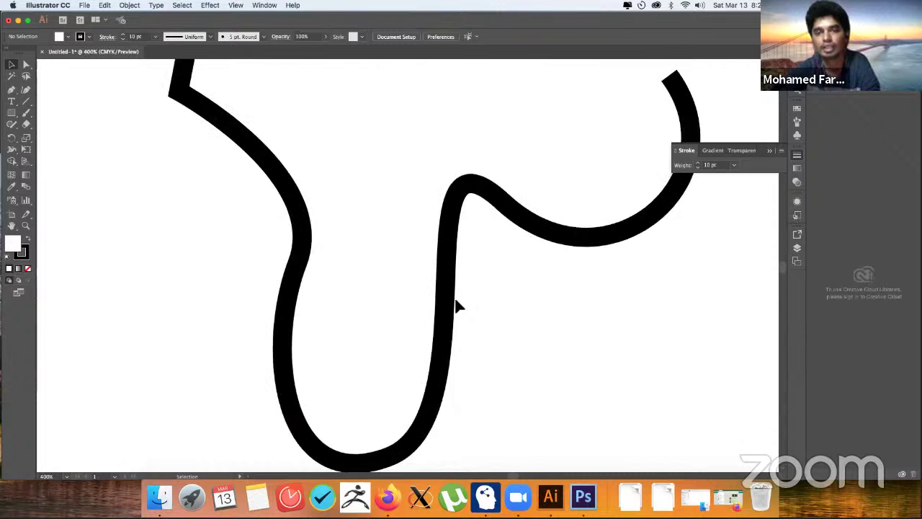
pyautogui.scroll(-2, 456, 306)
pyautogui.scroll(-1, 456, 306)
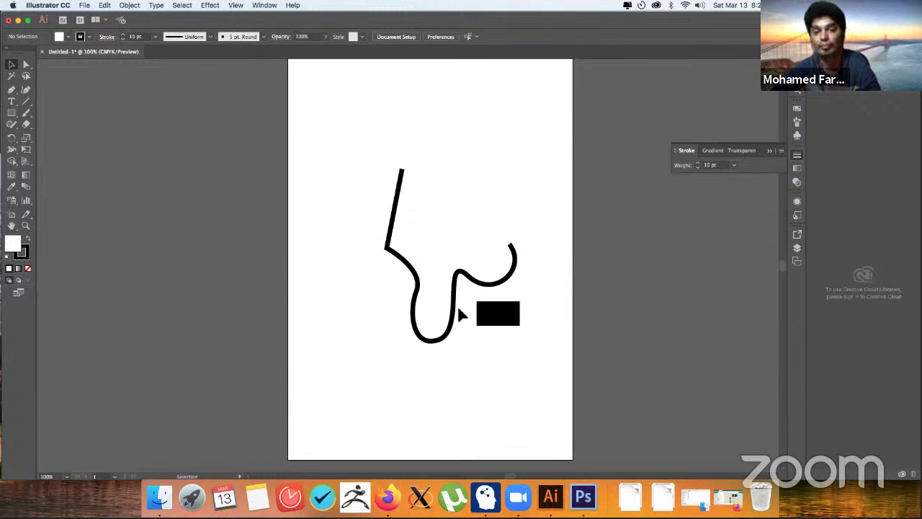
# - Select the wavy black path and delete it, leaving the A4 page blank
pyautogui.click(457, 315)
pyautogui.click(457, 315)
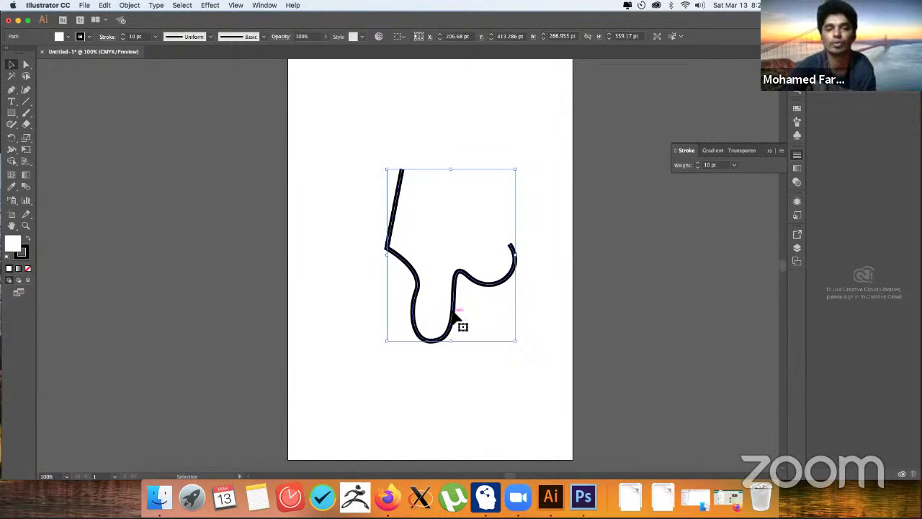
pyautogui.press('Delete')
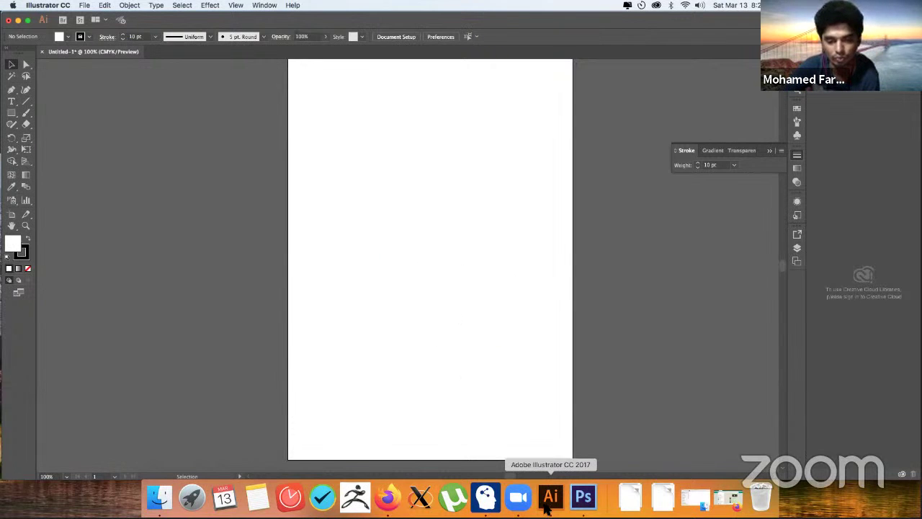
pyautogui.click(486, 497)
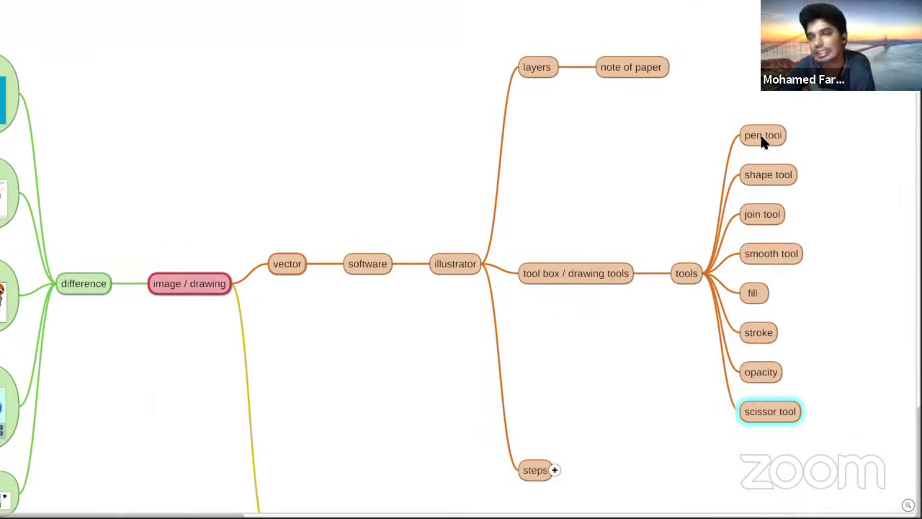
pyautogui.click(764, 140)
pyautogui.click(768, 178)
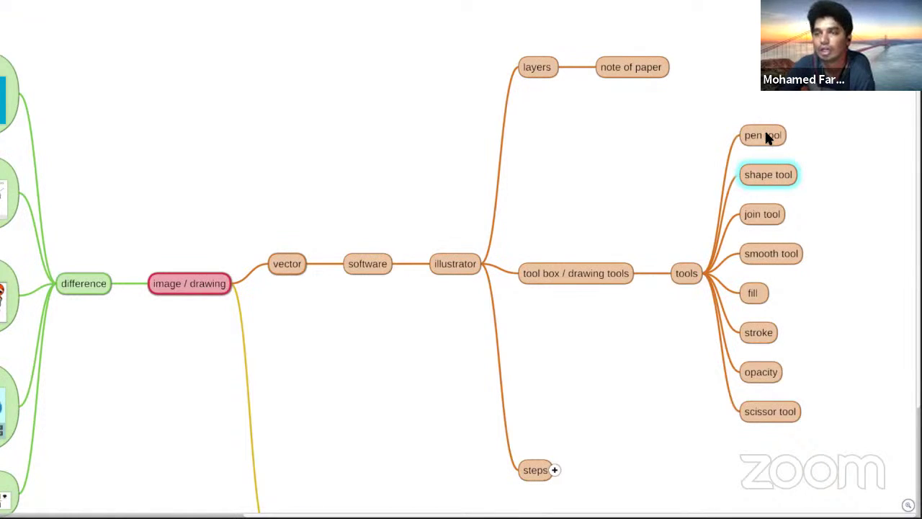
pyautogui.click(767, 139)
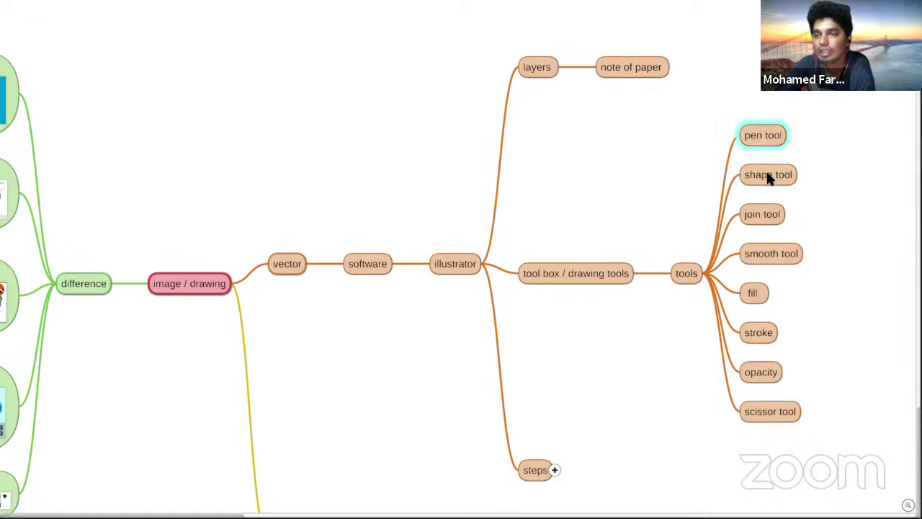
pyautogui.click(769, 176)
pyautogui.click(766, 215)
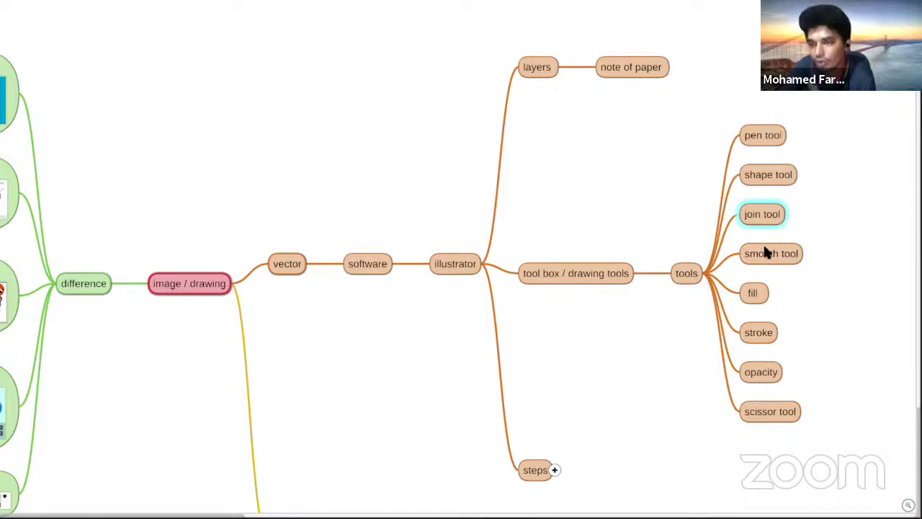
pyautogui.click(768, 254)
pyautogui.click(762, 292)
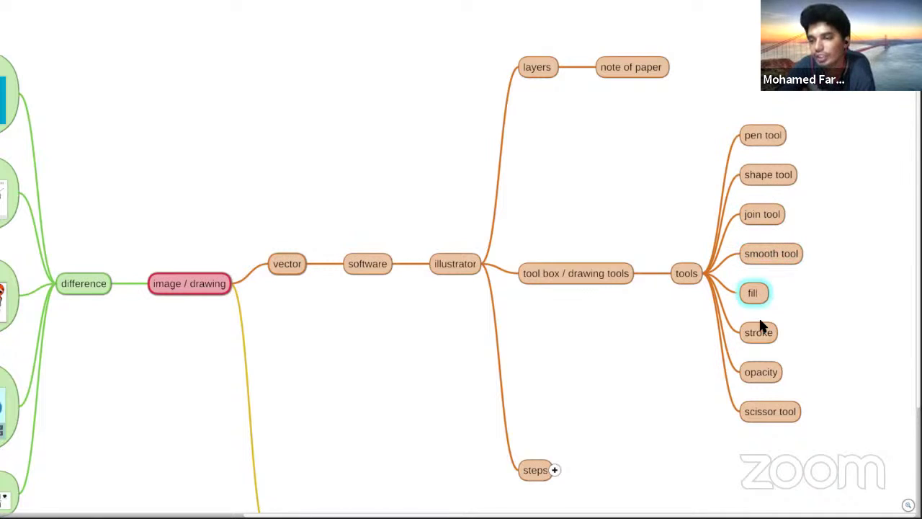
pyautogui.click(761, 332)
pyautogui.click(763, 373)
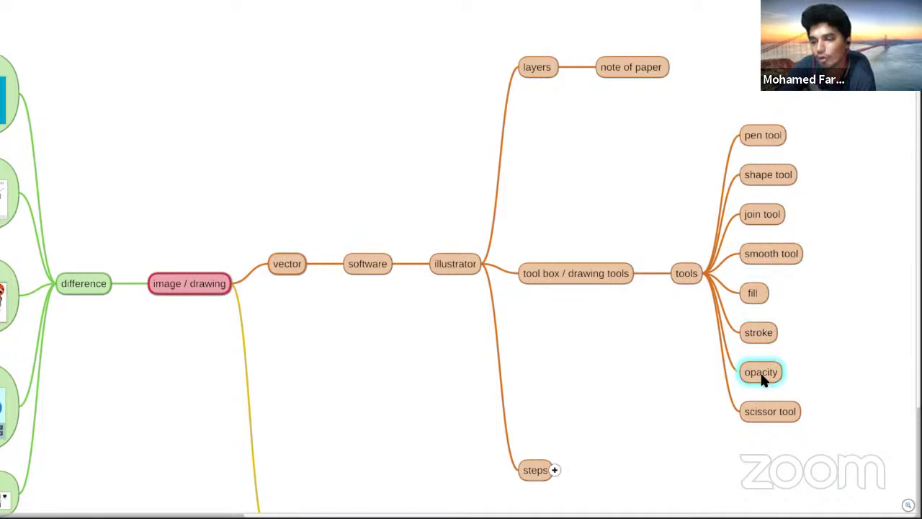
pyautogui.click(767, 415)
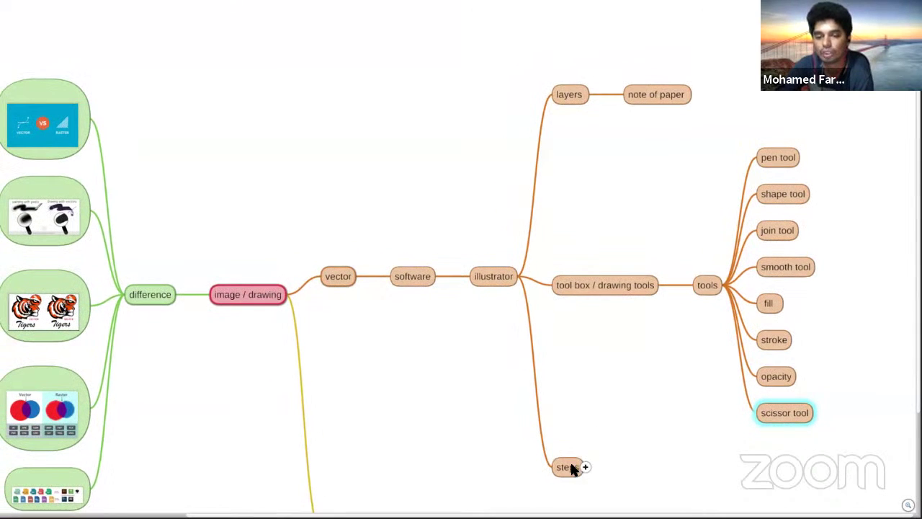
pyautogui.click(576, 468)
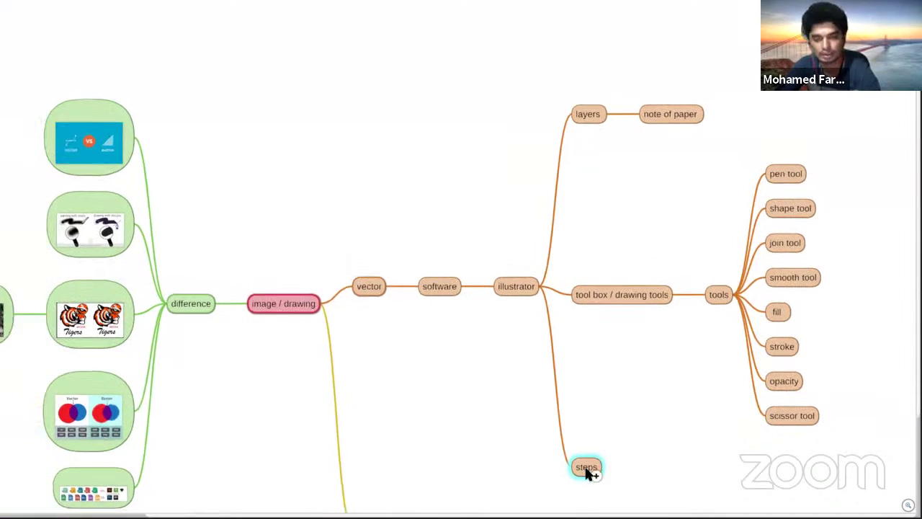
# - Zoom in and expand the steps node to show its numbered children 1 through 6
pyautogui.scroll(3, 675, 422)
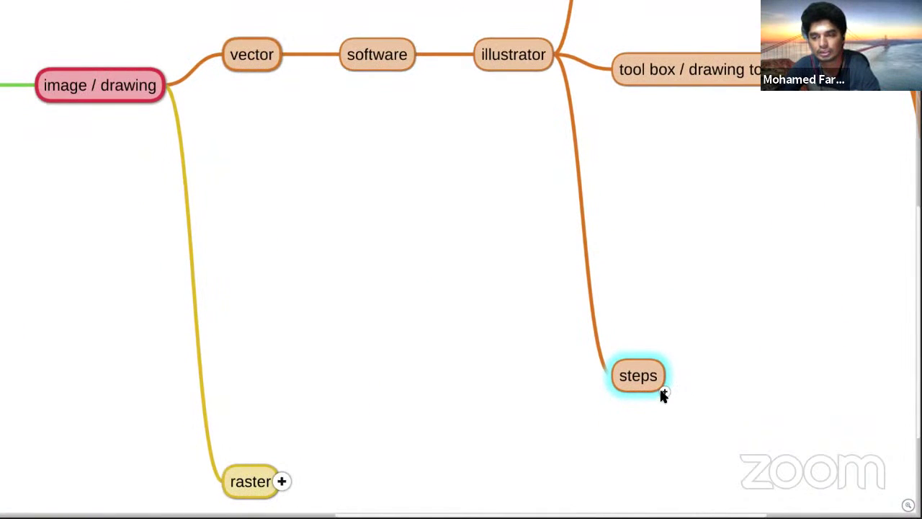
pyautogui.click(664, 393)
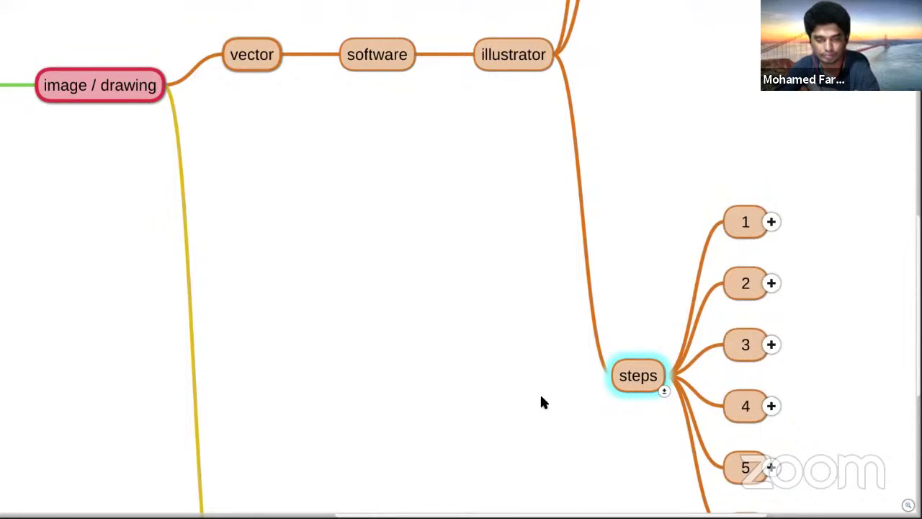
pyautogui.scroll(-2, 543, 402)
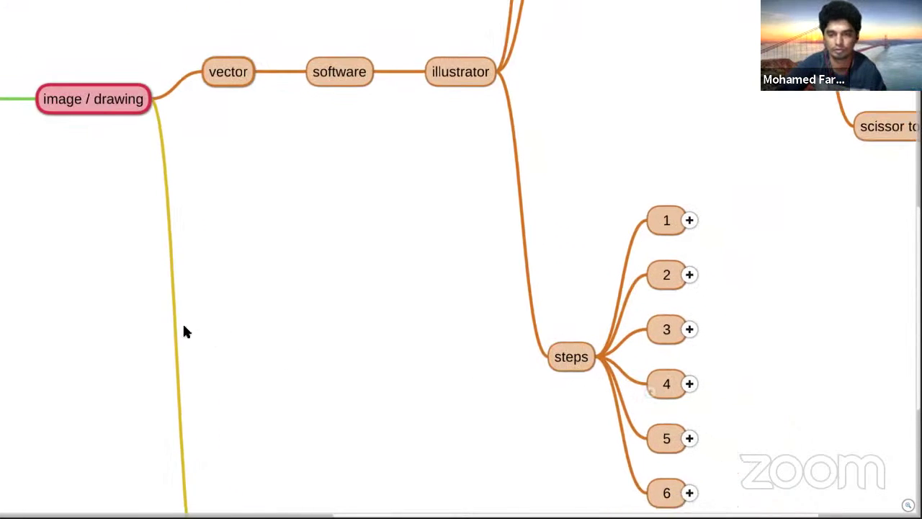
pyautogui.hscroll(3, 119, 290)
pyautogui.scroll(-1, 119, 290)
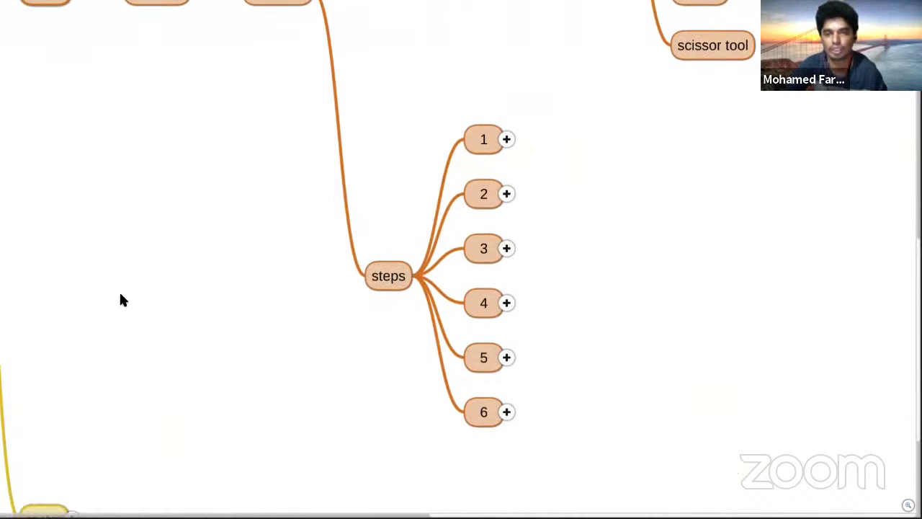
# - Expand steps 1–3 and install software, revealing draw on note, take a picture, Adobe Illustrator
pyautogui.click(507, 141)
pyautogui.write('draw on your own on note')
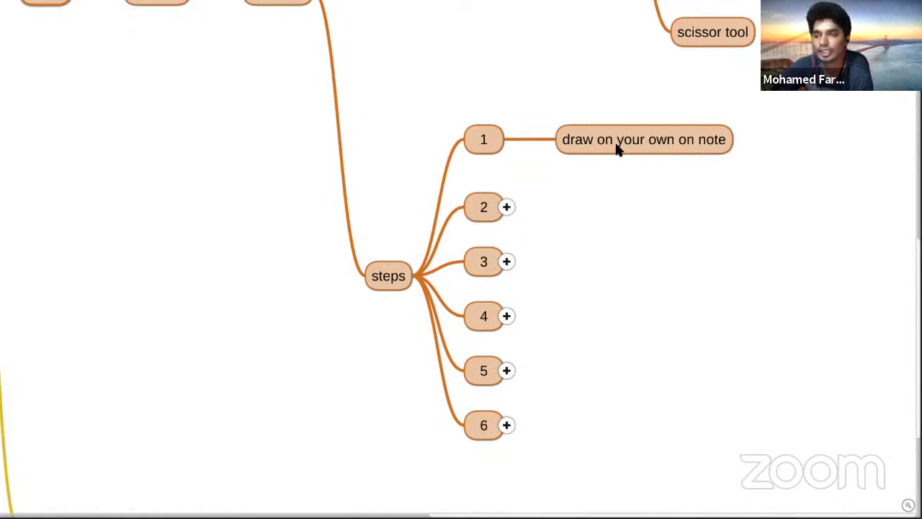
pyautogui.click(507, 207)
pyautogui.write('take a picture')
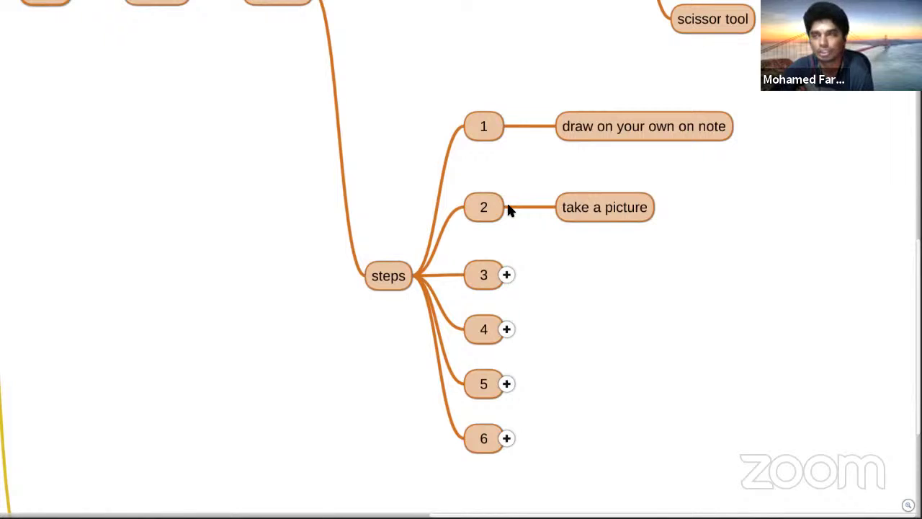
pyautogui.click(507, 275)
pyautogui.write('install software')
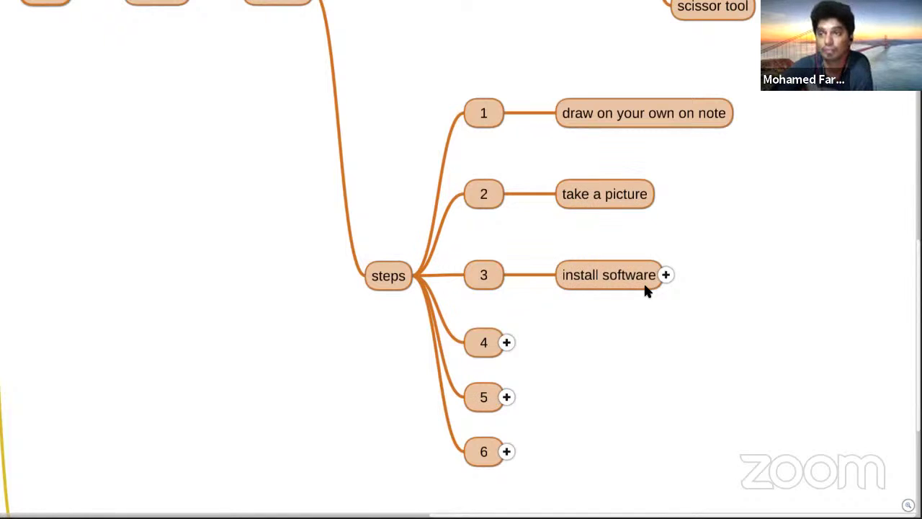
pyautogui.click(665, 276)
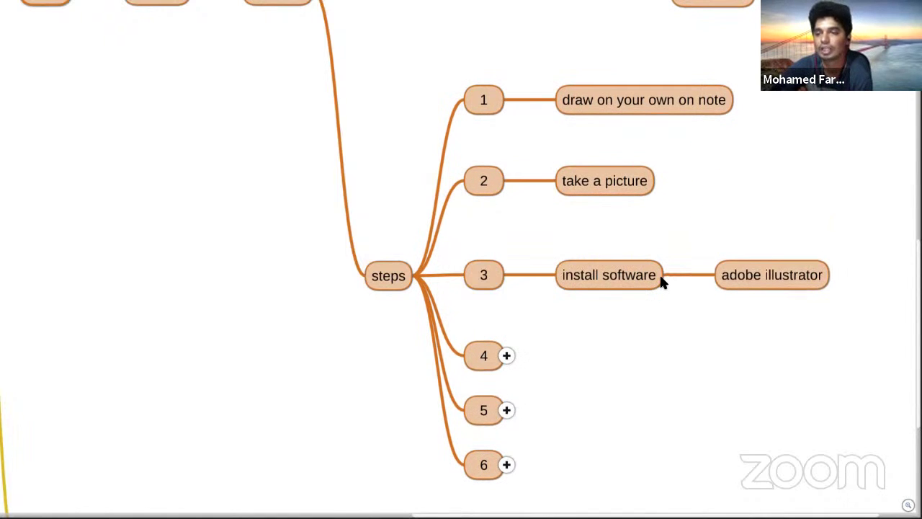
# - Expand steps 4–6 and create a new page, revealing import drawing, trace and colour
pyautogui.click(508, 356)
pyautogui.write('create a new page')
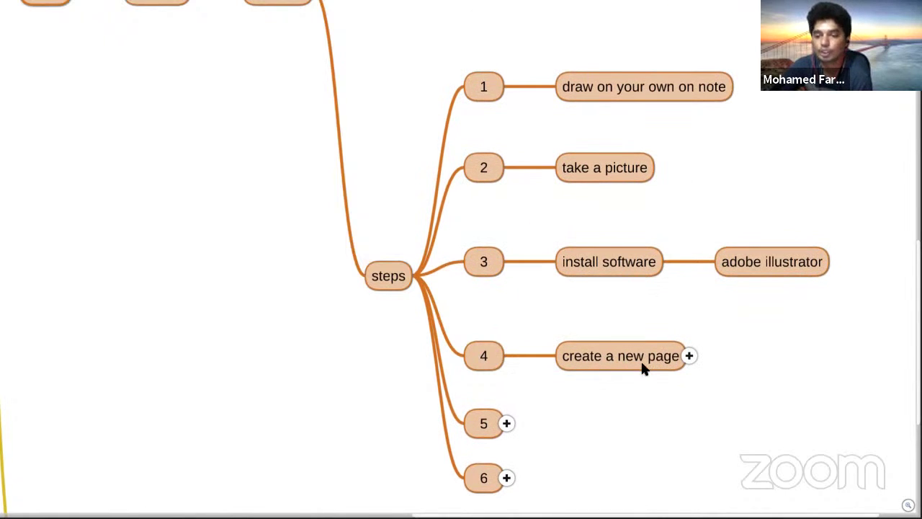
pyautogui.click(689, 356)
pyautogui.write('import drawing')
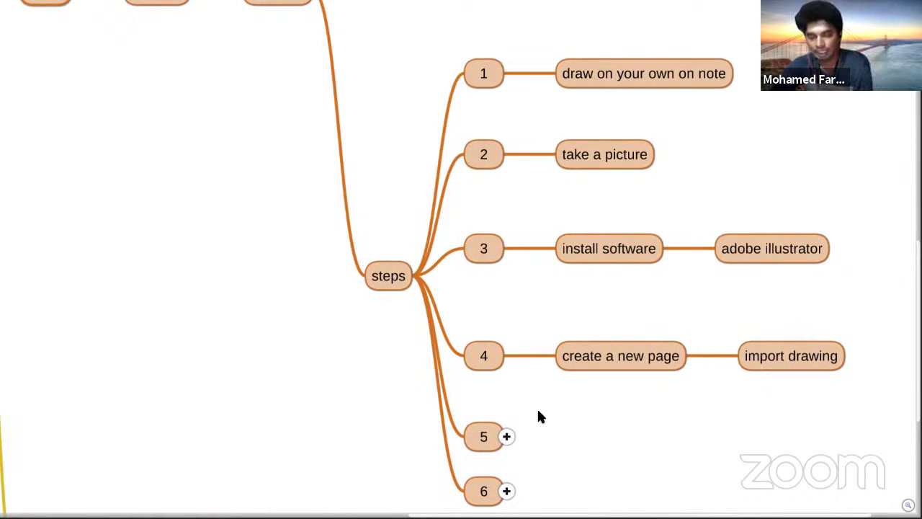
pyautogui.click(507, 435)
pyautogui.write('trace the outline')
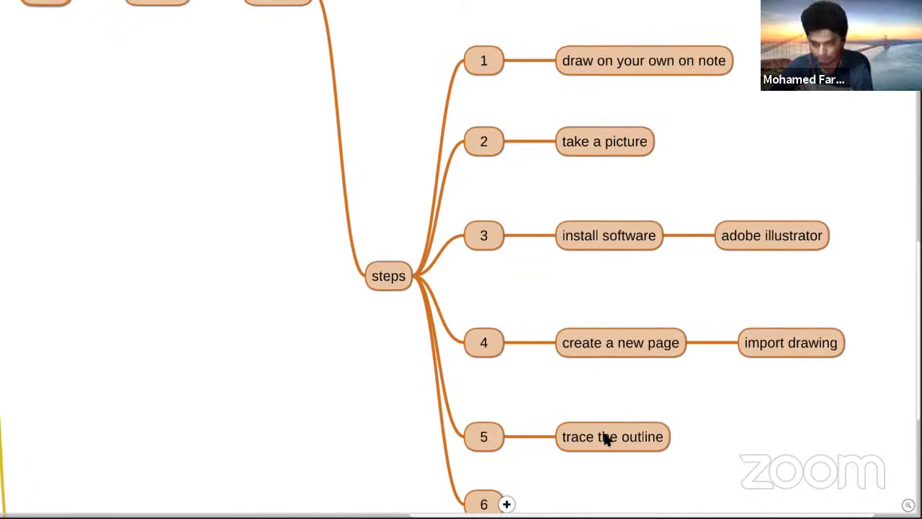
pyautogui.click(508, 503)
pyautogui.write('colour it')
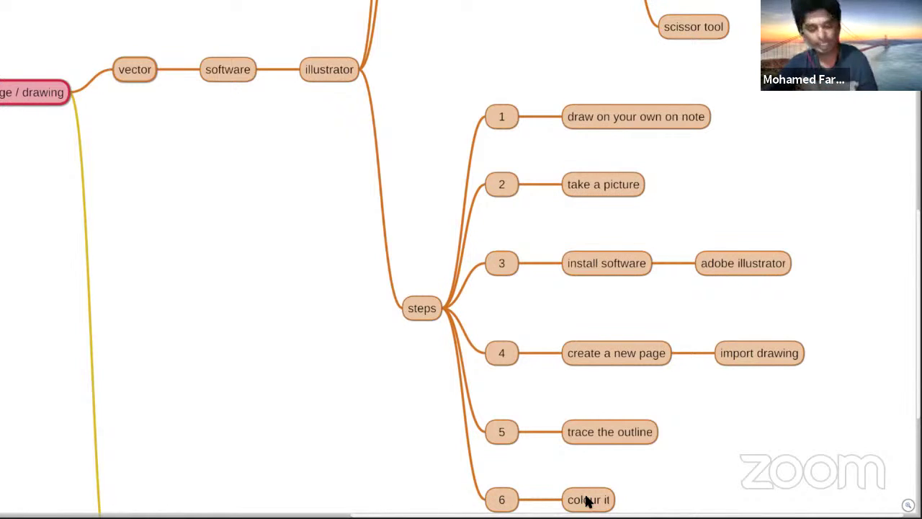
pyautogui.scroll(-2, 627, 471)
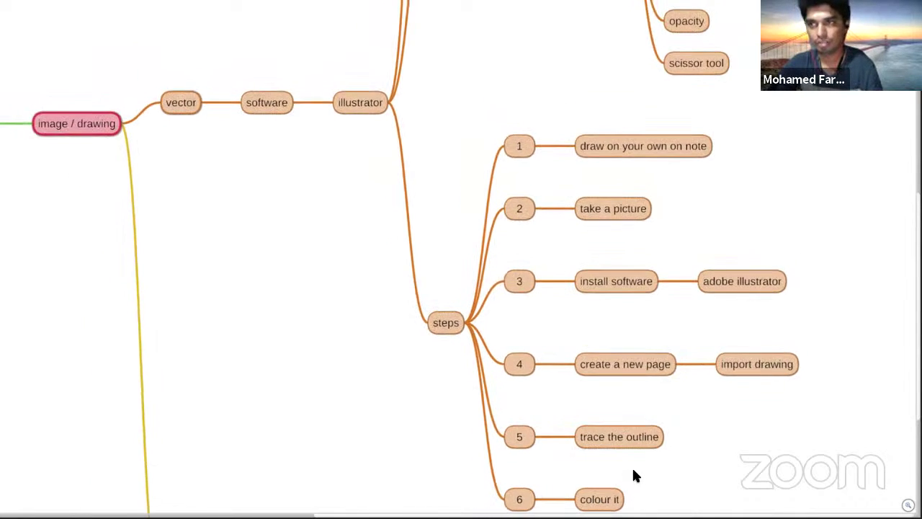
pyautogui.scroll(-1, 462, 135)
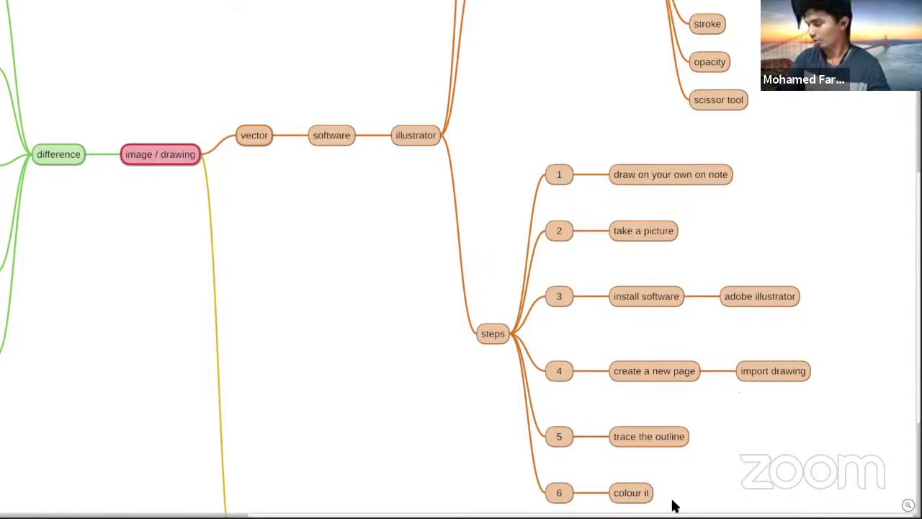
pyautogui.moveTo(519, 513)
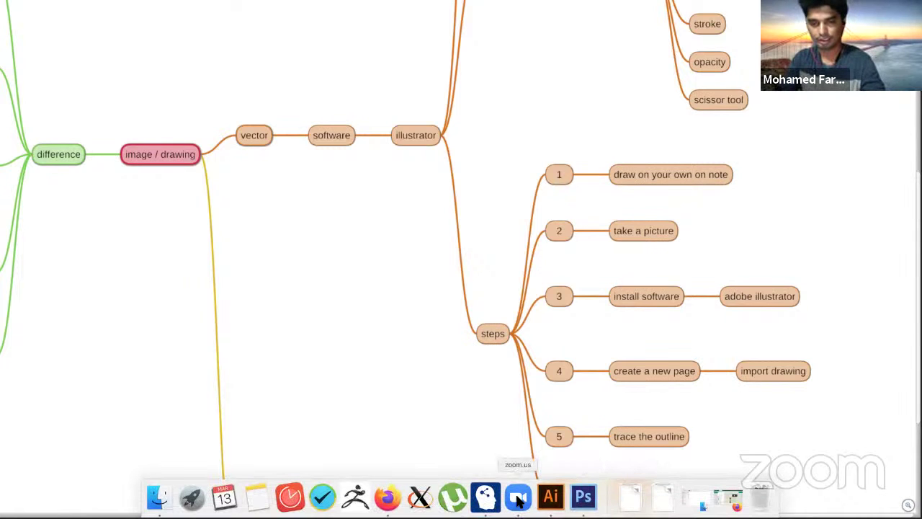
# - Switch to the blank Untitled-1 document in Adobe Illustrator and make it active
pyautogui.click(518, 498)
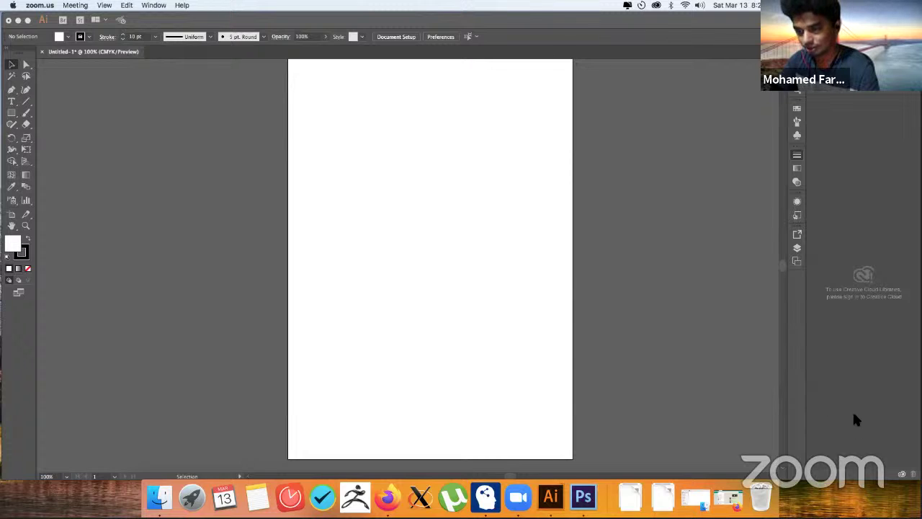
pyautogui.click(765, 412)
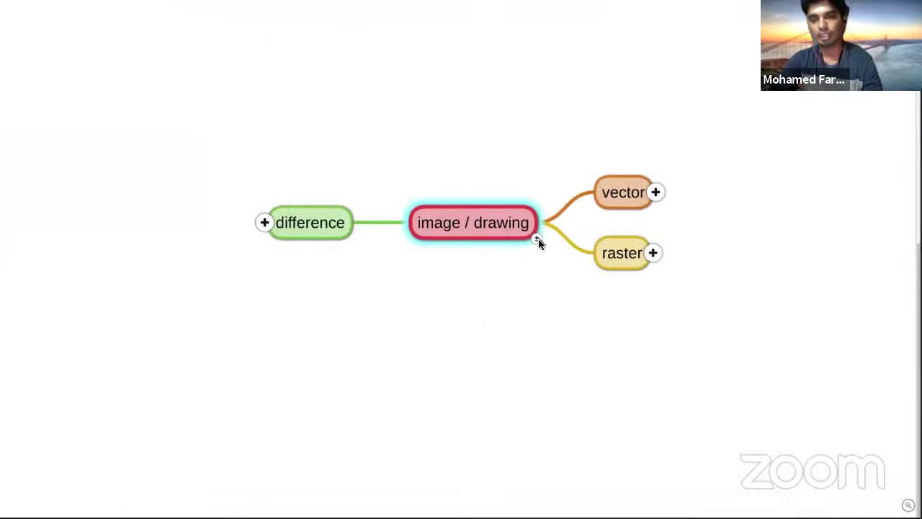
# - Return to miMind, leave the enlarged node view, and expand image / drawing into difference, vector, raster
pyautogui.click(538, 239)
pyautogui.moveTo(460, 259)
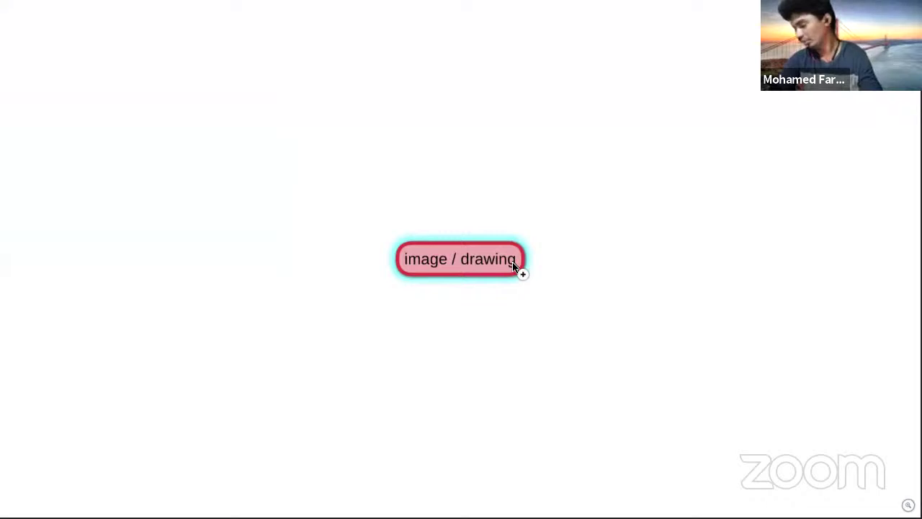
pyautogui.scroll(5, 517, 259)
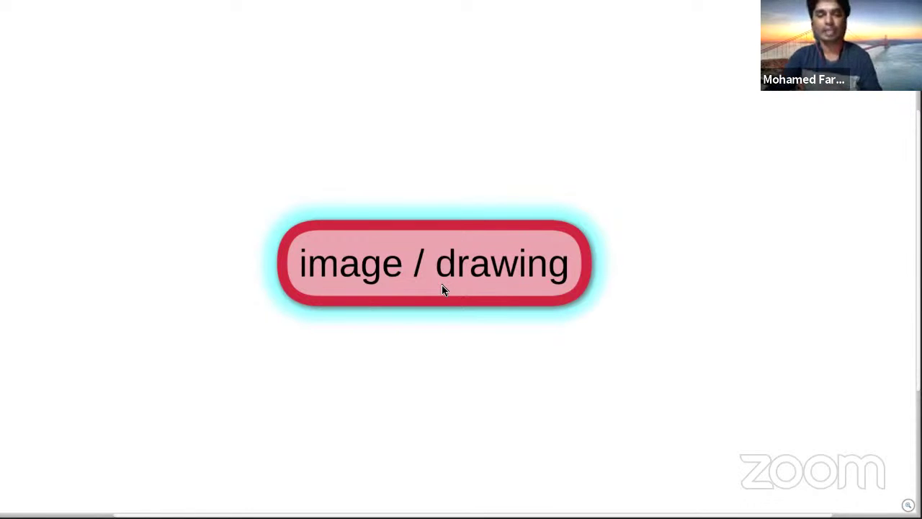
pyautogui.press('Right')
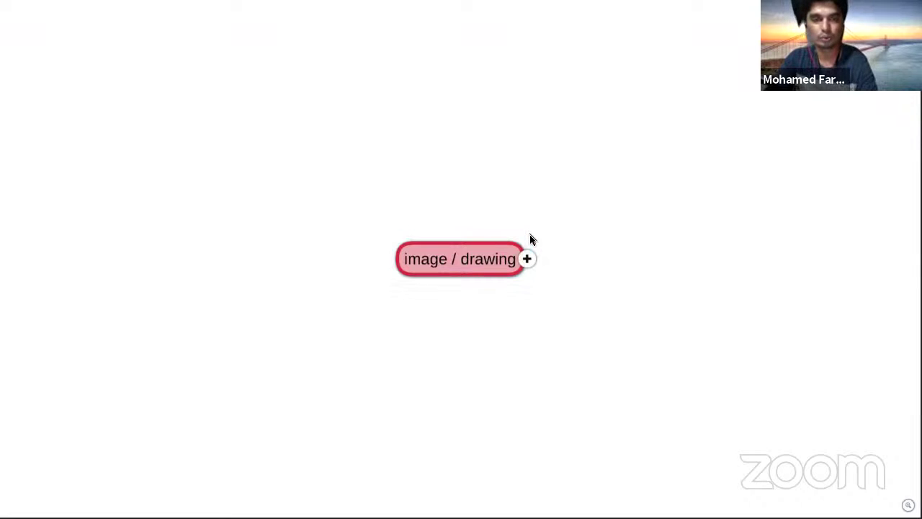
pyautogui.click(525, 260)
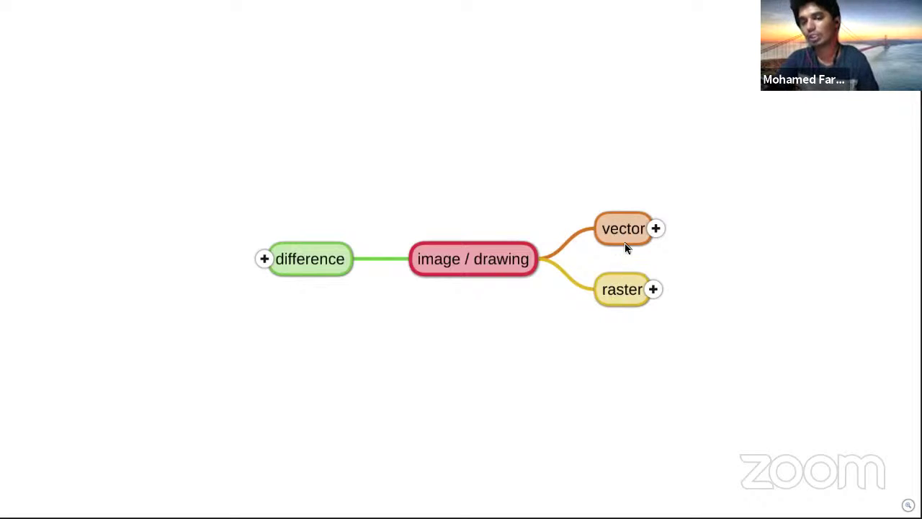
# - Expand the difference branch and zoom in on the VECTOR vs RASTER image node
pyautogui.click(265, 259)
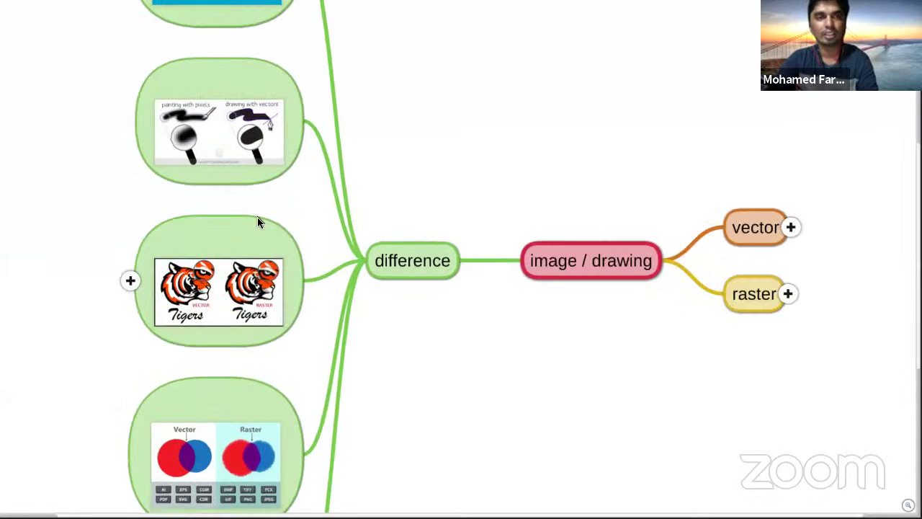
pyautogui.scroll(3, 258, 217)
pyautogui.scroll(-3, 241, 142)
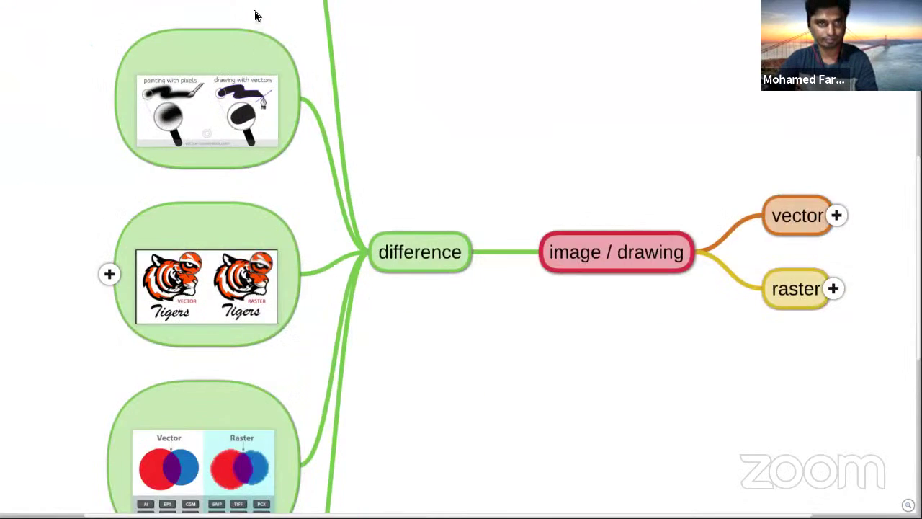
pyautogui.scroll(1, 274, 131)
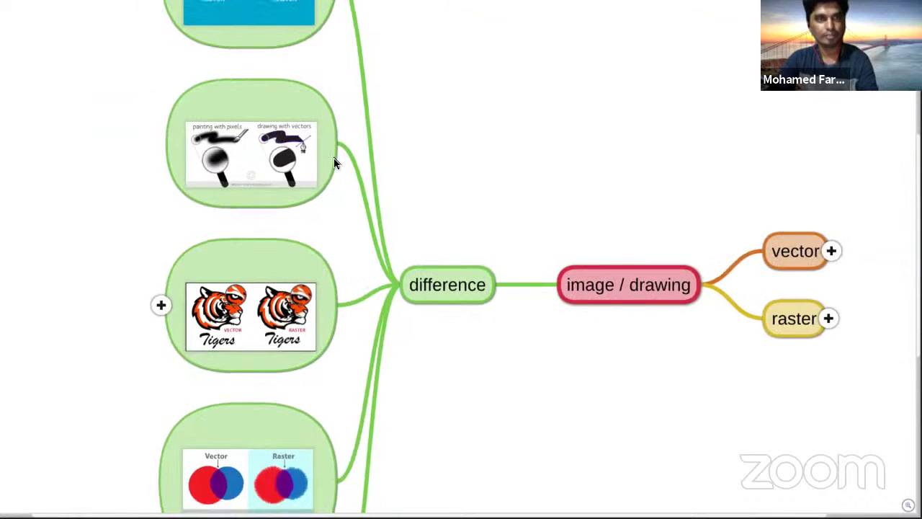
pyautogui.scroll(-1, 302, 99)
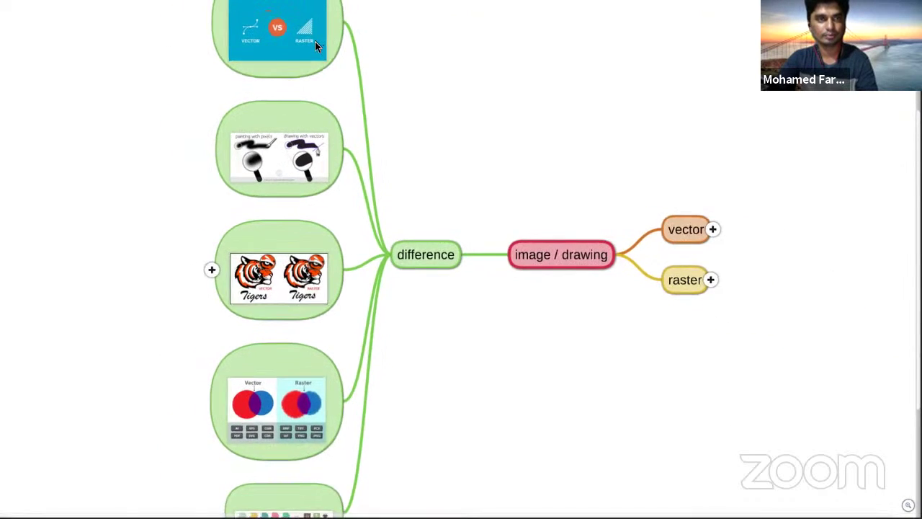
pyautogui.scroll(-2, 195, 41)
pyautogui.scroll(2, 188, 50)
pyautogui.scroll(3, 138, 206)
pyautogui.scroll(2, 167, 224)
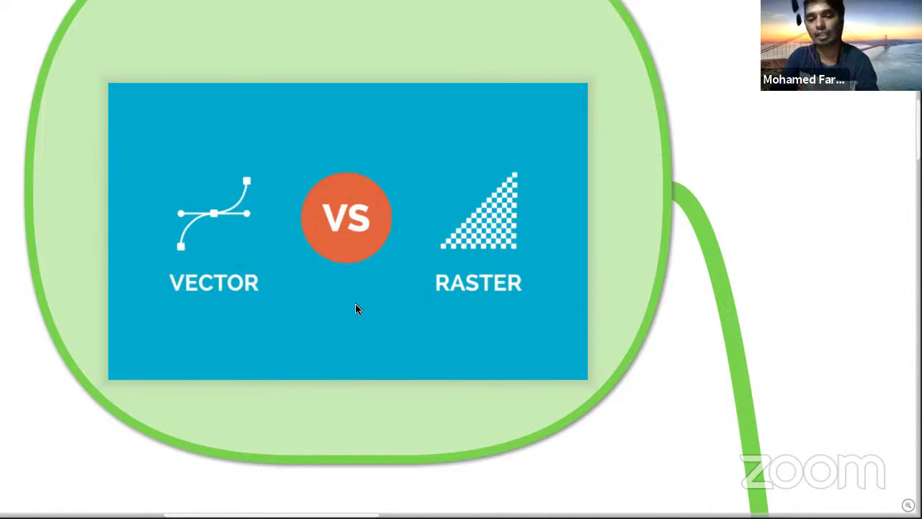
# - Show the painting with pixels versus drawing with vectors image full size, then close it
pyautogui.press('Right')
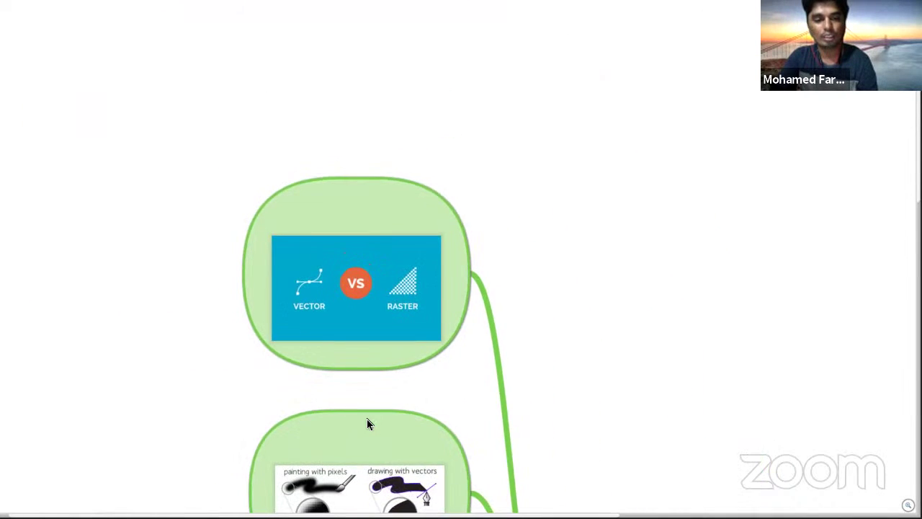
pyautogui.press('Left')
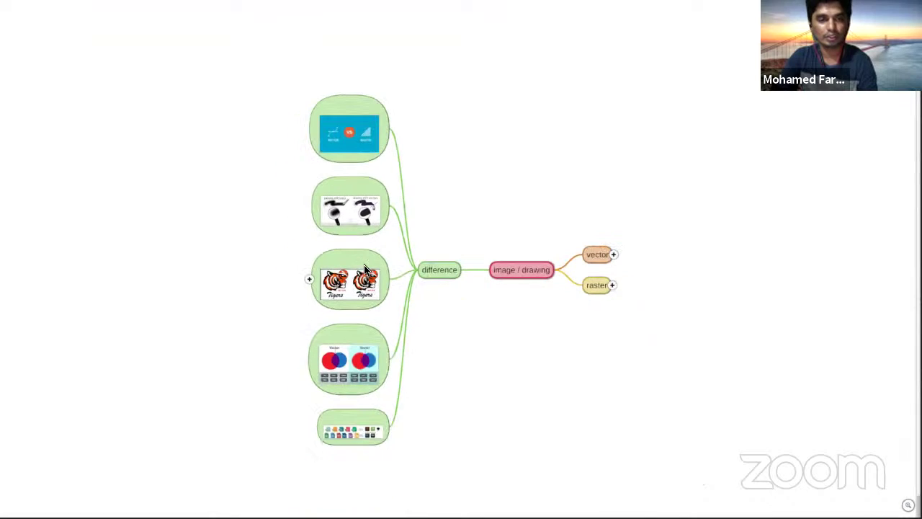
pyautogui.click(356, 198)
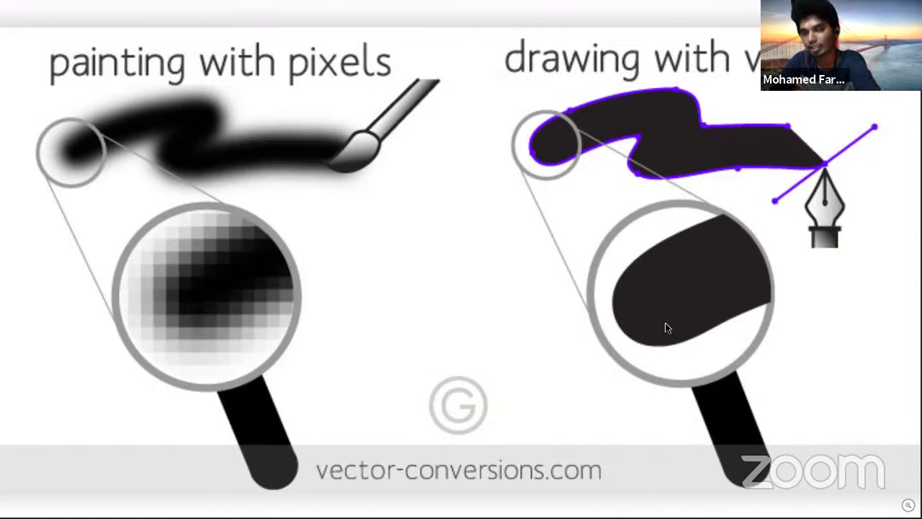
pyautogui.press('Escape')
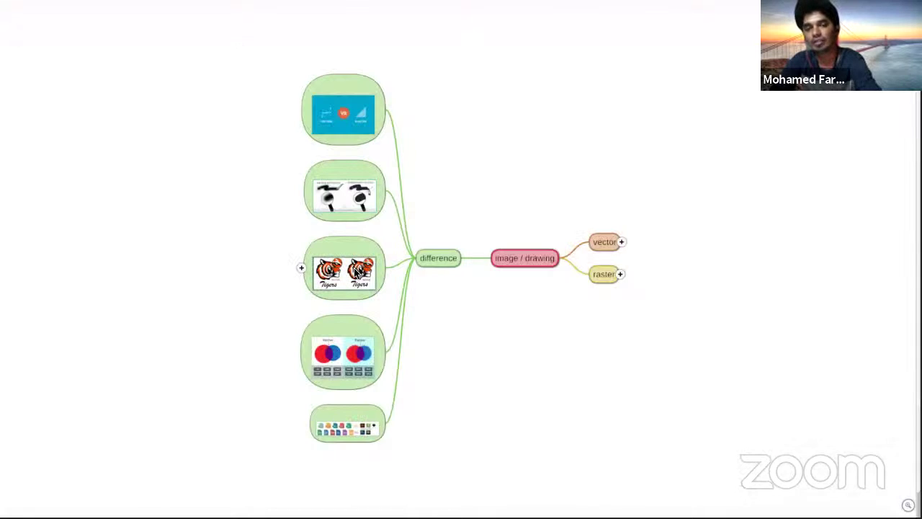
pyautogui.click(353, 275)
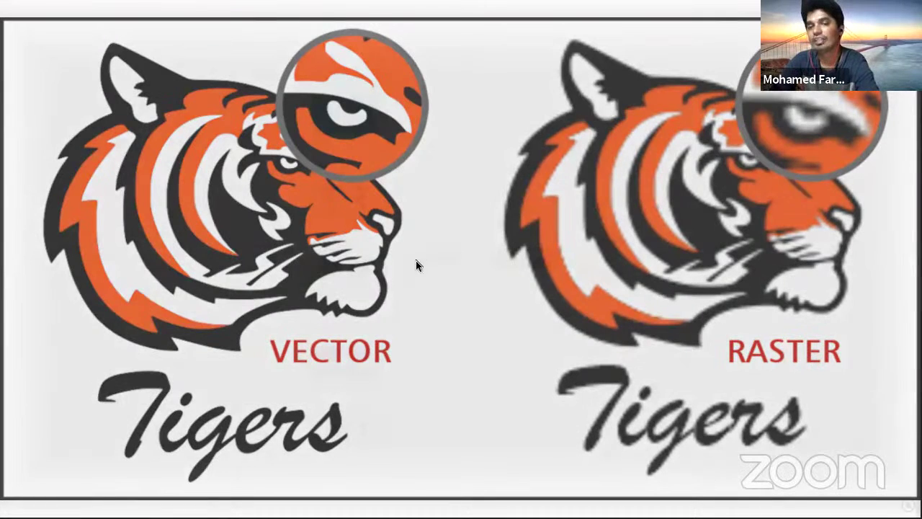
pyautogui.click(373, 262)
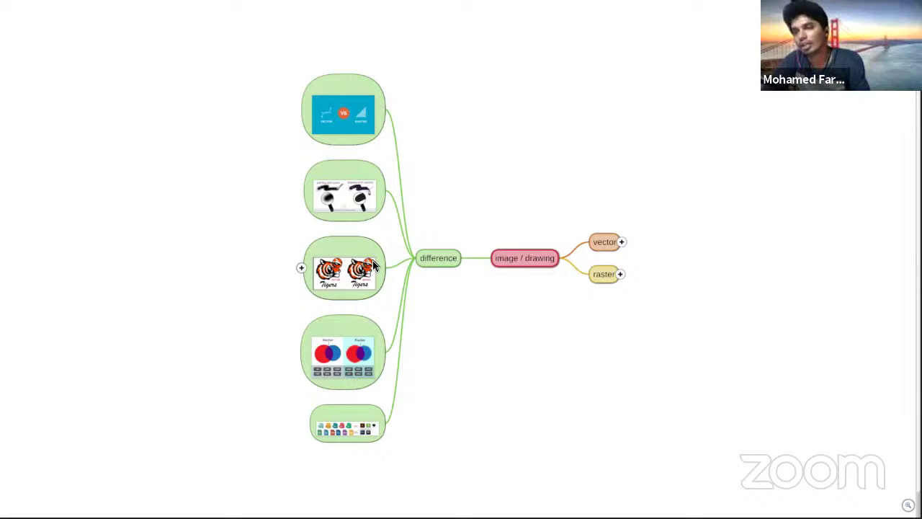
# - Expand the tiger node and open its FANTOM bikes signboard photo enlarged
pyautogui.click(301, 271)
pyautogui.click(298, 273)
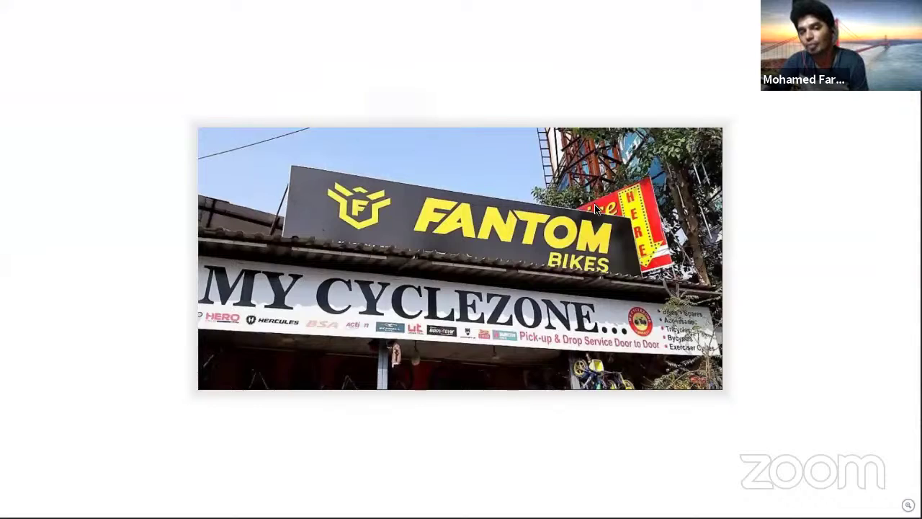
# - Enlarge the Vector versus Raster circles image listing AI, SVG, PNG and JPEG formats
pyautogui.click(486, 236)
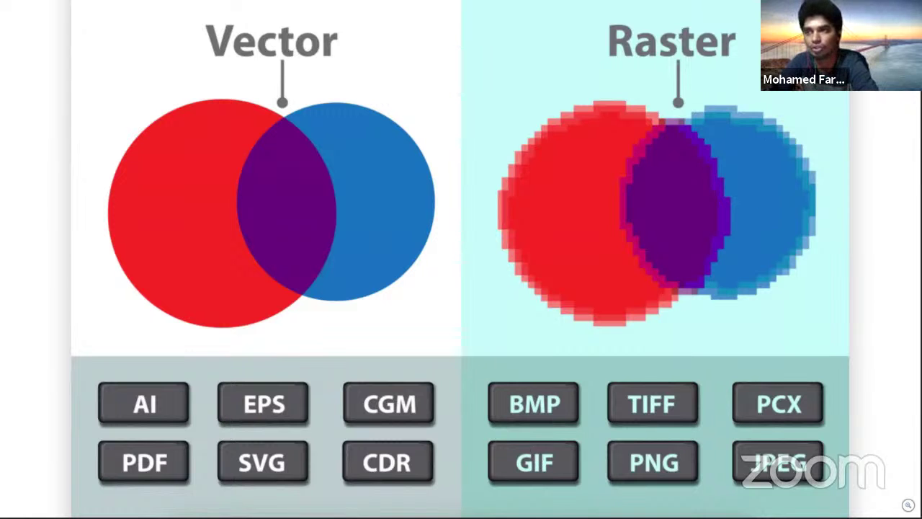
# - Close the circles image, view the file-types image enlarged, then return to the map
pyautogui.press('Escape')
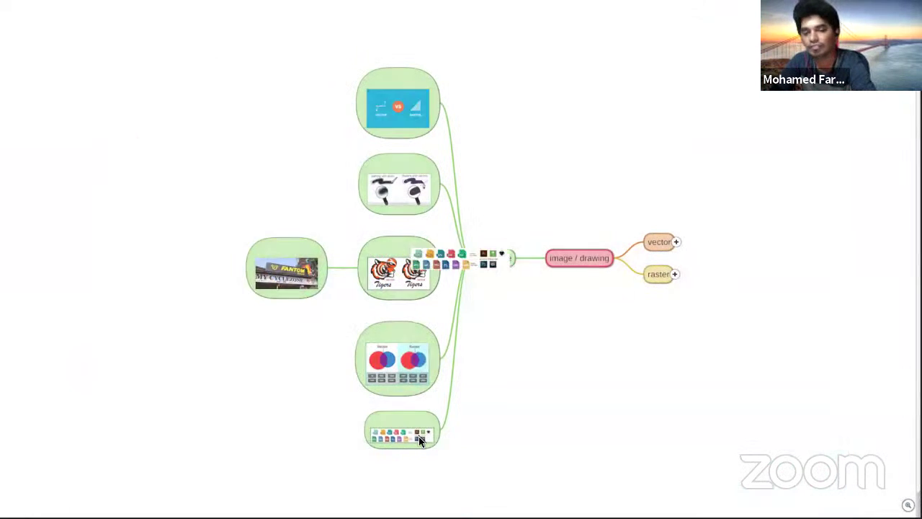
pyautogui.click(420, 437)
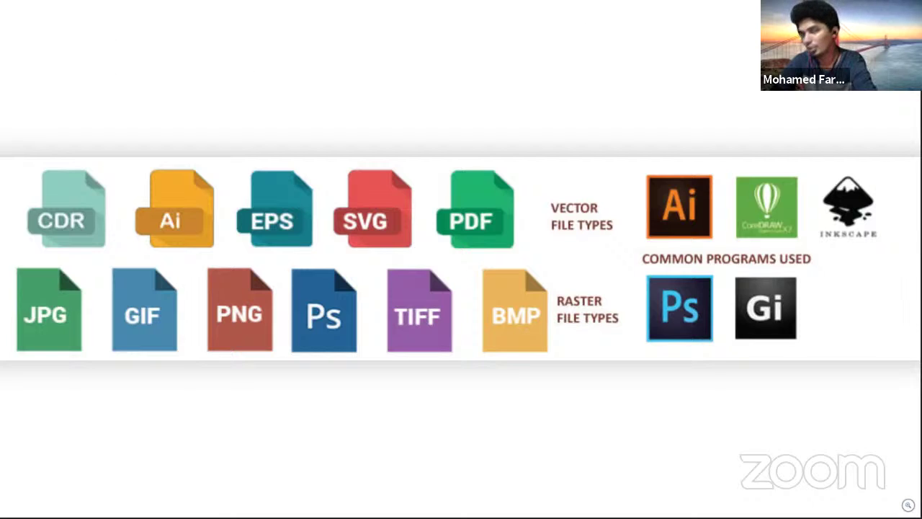
pyautogui.press('Escape')
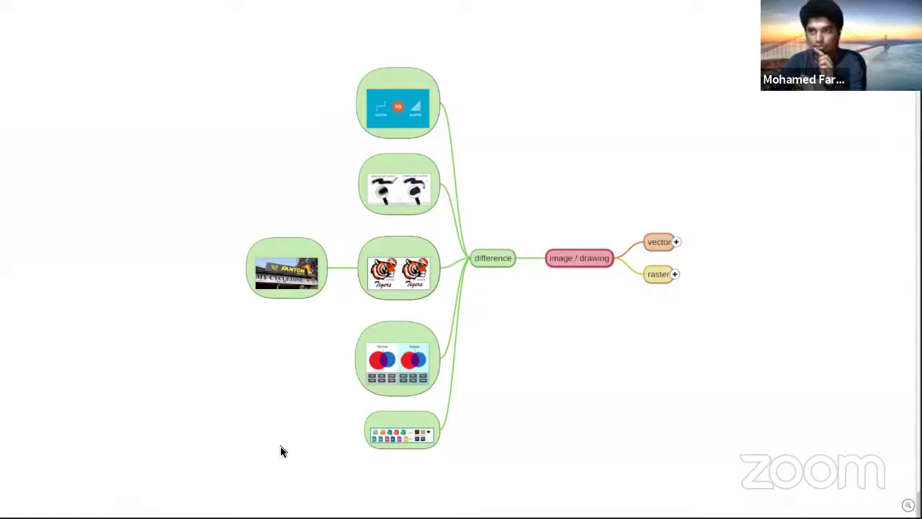
pyautogui.moveTo(452, 498)
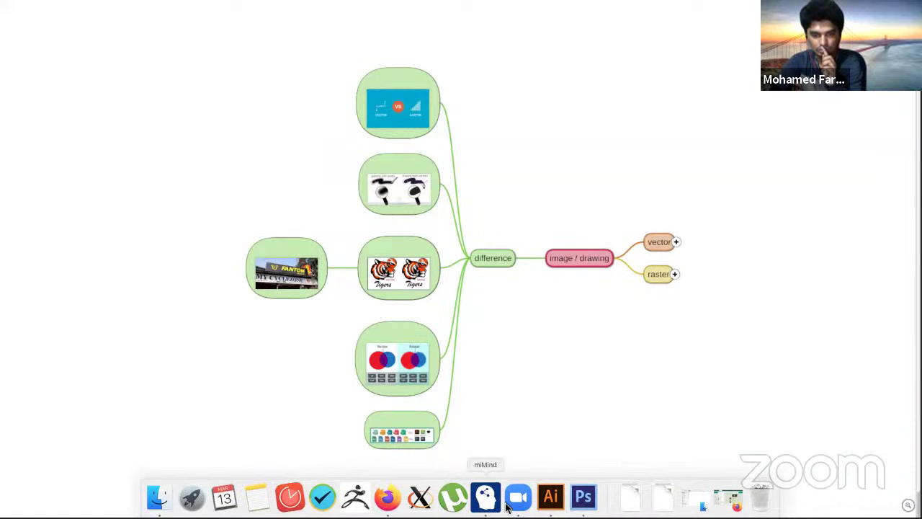
# - Switch from miMind to Adobe Photoshop CS6 with an empty workspace
pyautogui.click(518, 497)
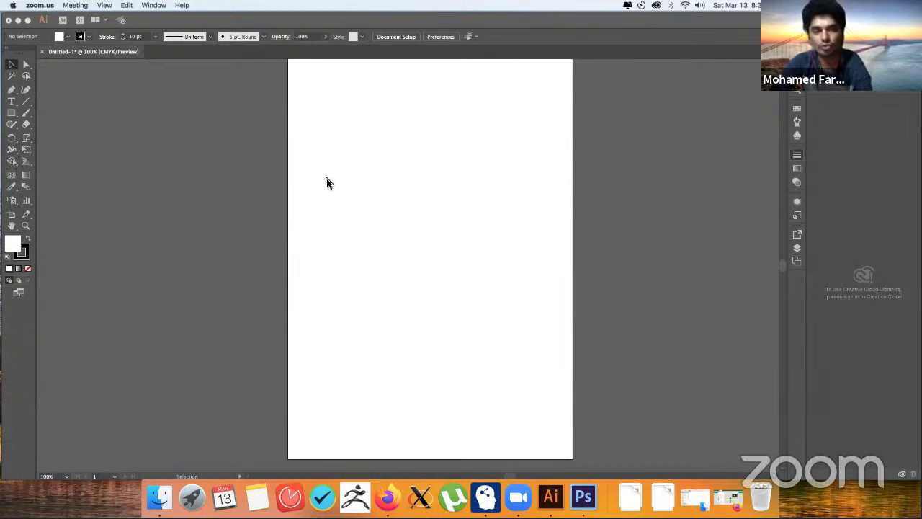
pyautogui.press('super+w')
pyautogui.click(537, 255)
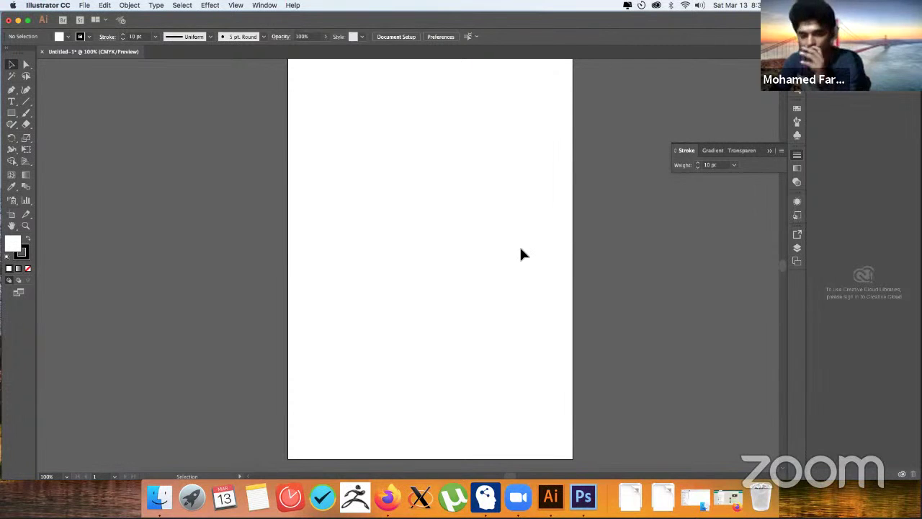
pyautogui.click(583, 497)
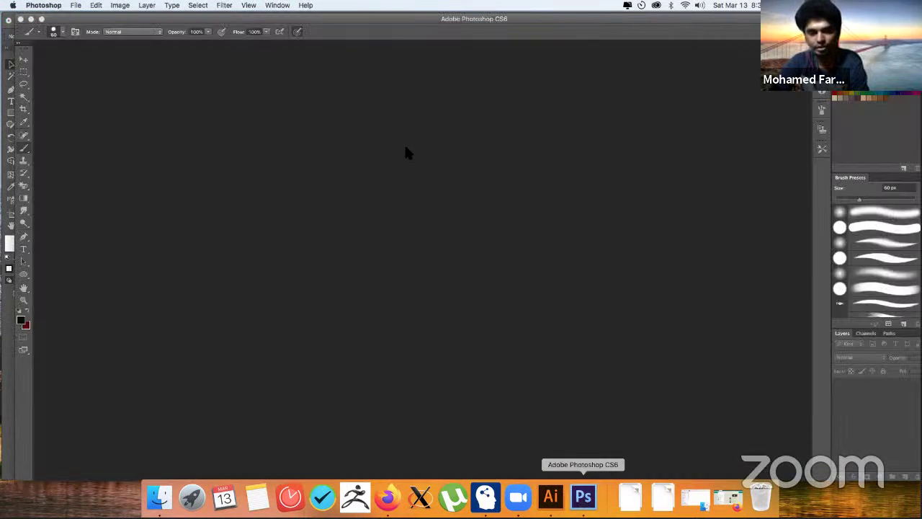
# - Create a new International Paper A4 document at 300 pixels/inch
pyautogui.click(77, 7)
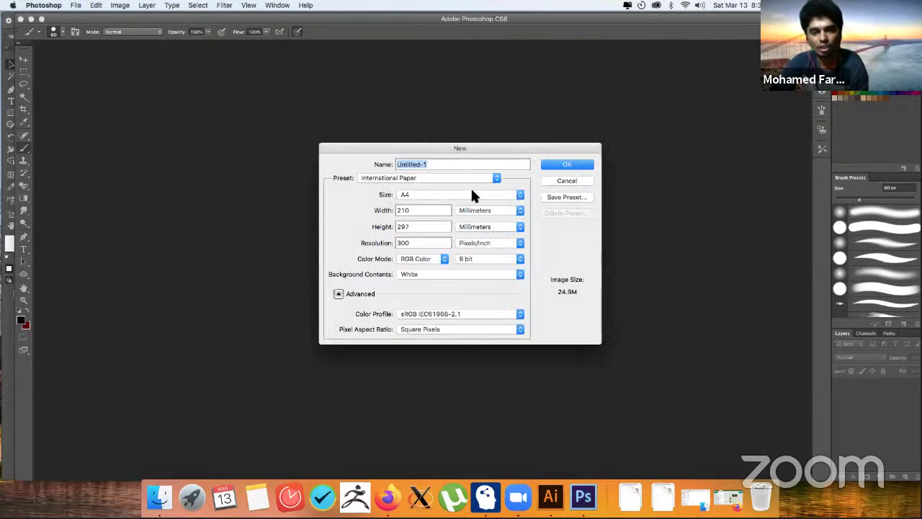
pyautogui.click(552, 165)
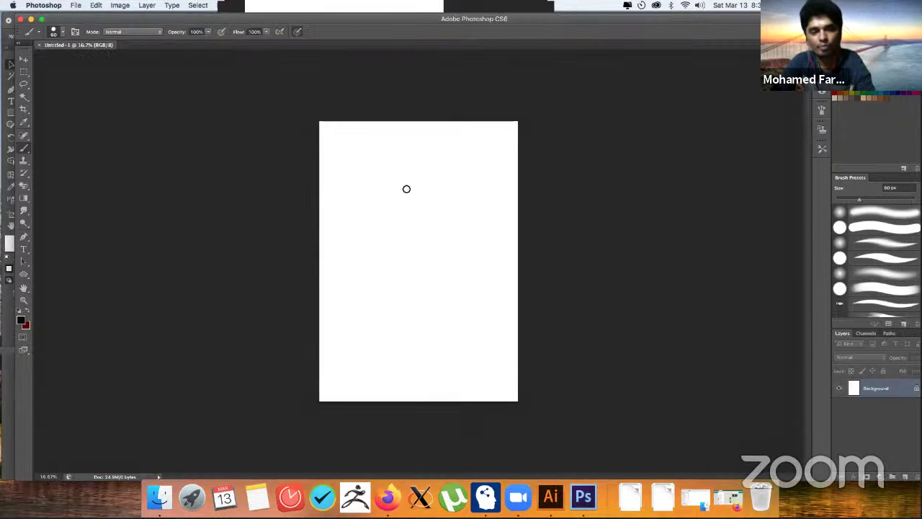
# - Brush a thick black wavy stroke down the centre of the A4 canvas
pyautogui.moveTo(406, 189)
pyautogui.mouseDown()
pyautogui.moveTo(400, 257)
pyautogui.moveTo(421, 311)
pyautogui.mouseUp()
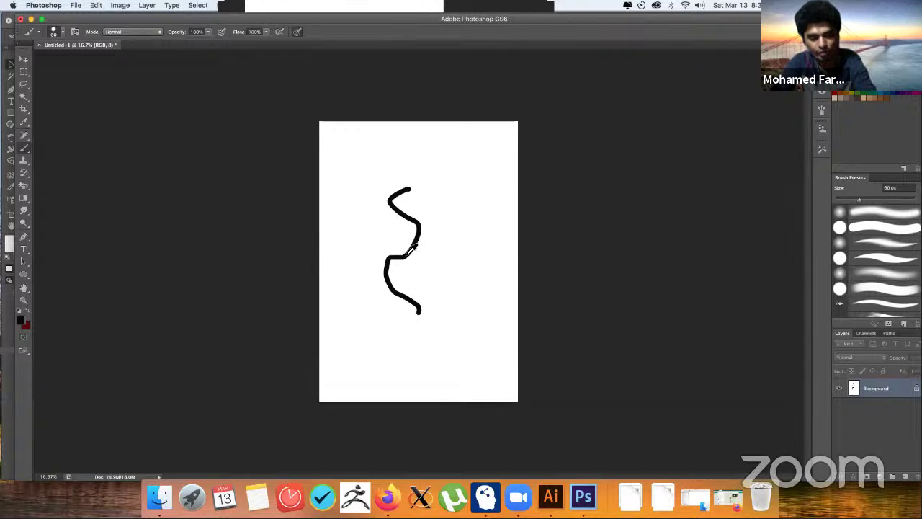
pyautogui.scroll(2, 412, 248)
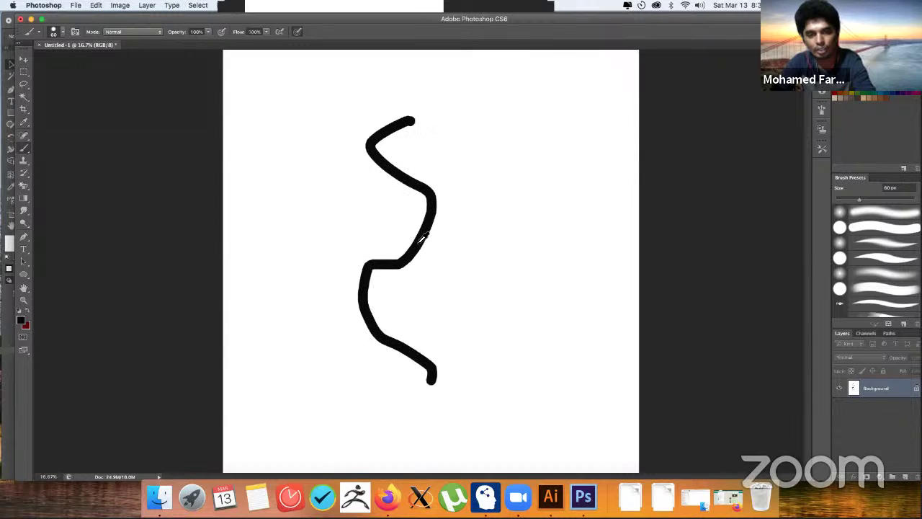
pyautogui.scroll(2, 421, 234)
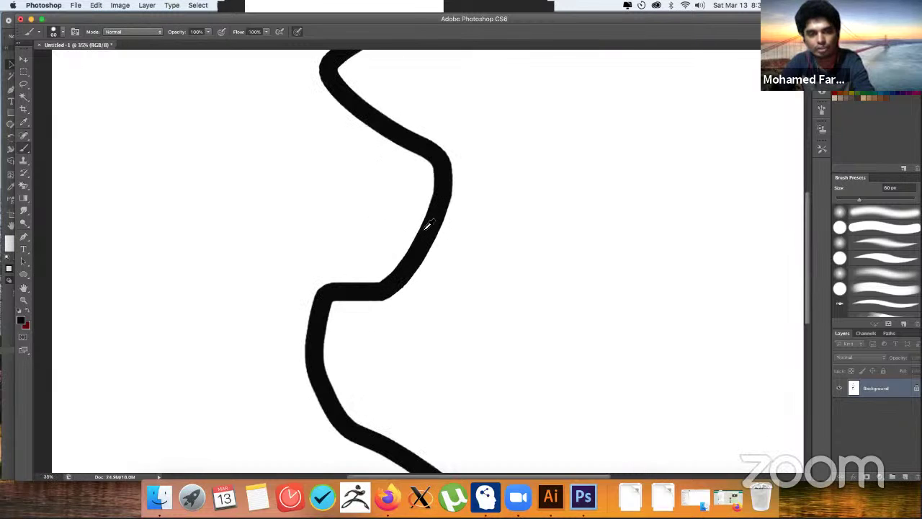
pyautogui.scroll(1, 425, 226)
pyautogui.scroll(3, 426, 227)
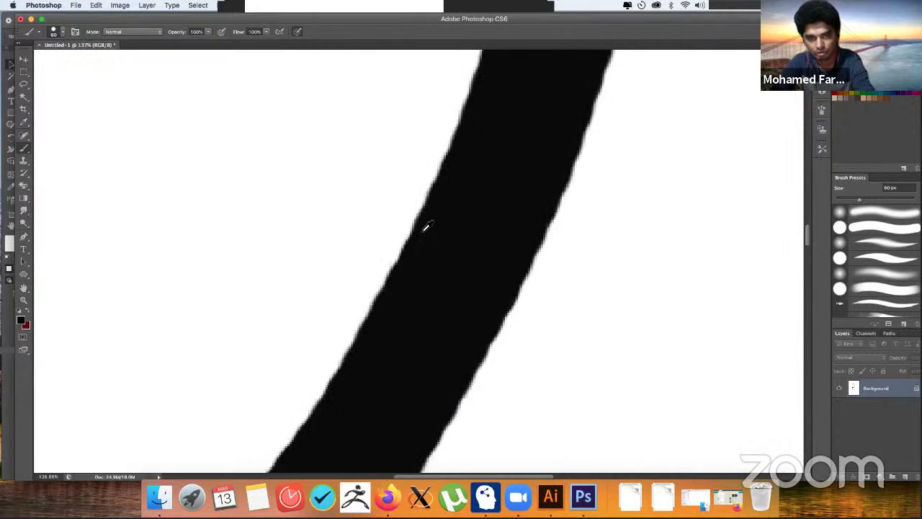
pyautogui.scroll(3, 426, 227)
pyautogui.scroll(2, 426, 227)
pyautogui.scroll(-1, 426, 227)
pyautogui.scroll(-1, 425, 227)
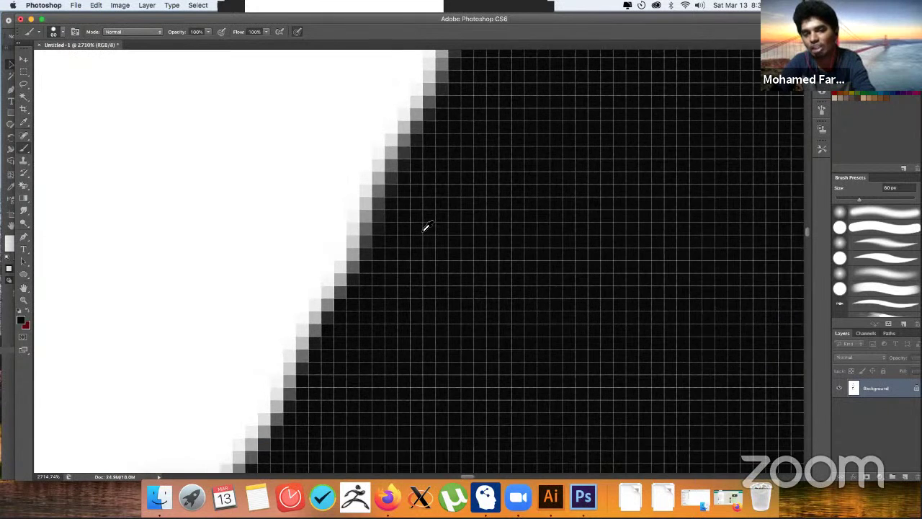
pyautogui.scroll(-1, 408, 226)
pyautogui.scroll(-1, 398, 232)
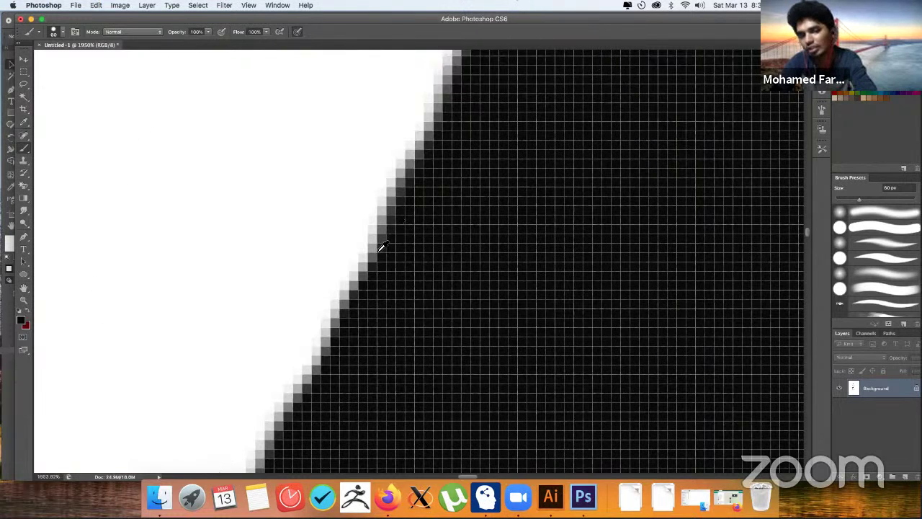
pyautogui.scroll(-10, 384, 237)
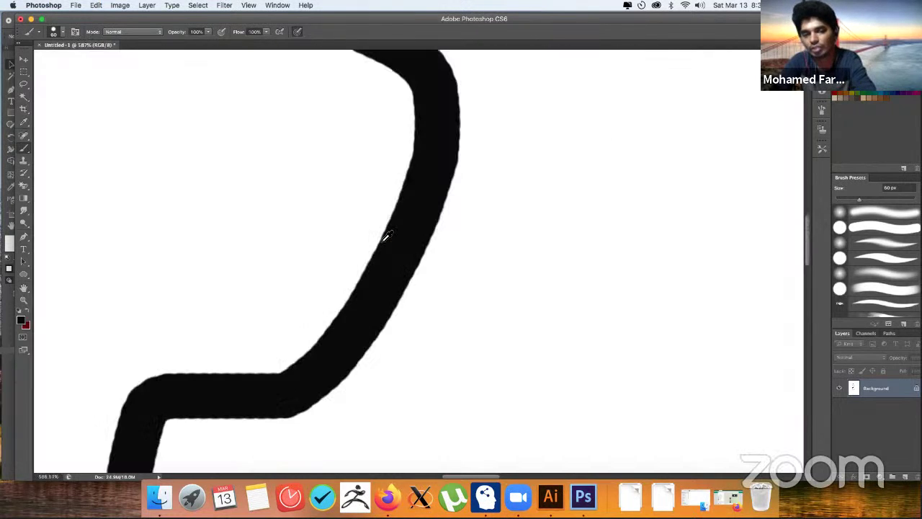
pyautogui.scroll(-1, 385, 237)
pyautogui.scroll(-3, 385, 237)
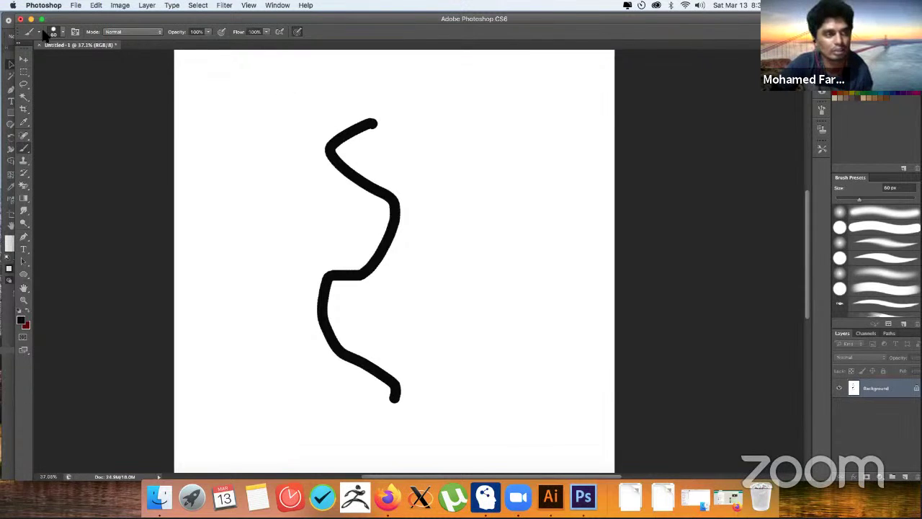
# - Close the brush-stroke document without saving and bring the blank Illustrator page forward
pyautogui.click(20, 19)
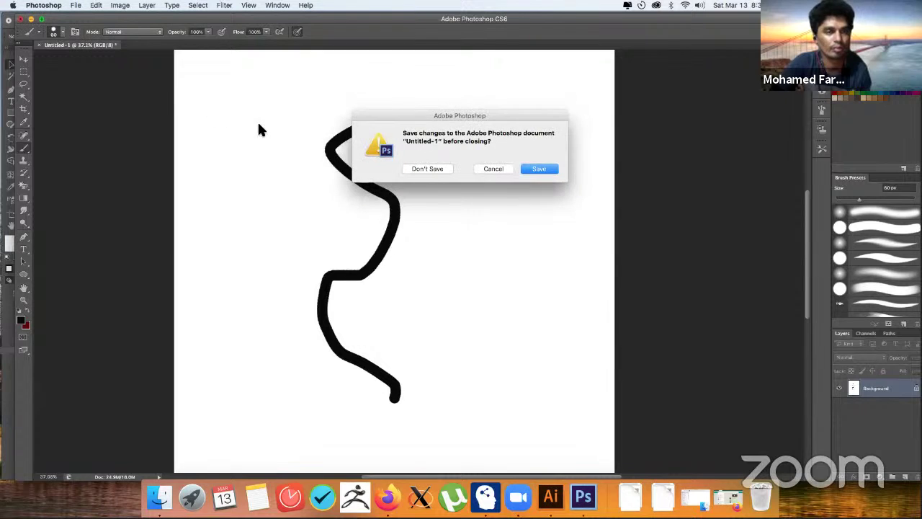
pyautogui.click(427, 169)
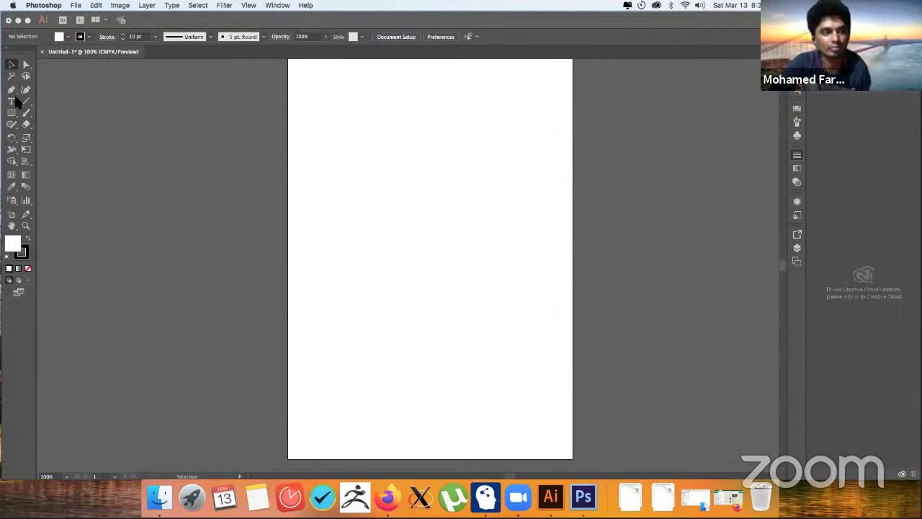
pyautogui.click(180, 144)
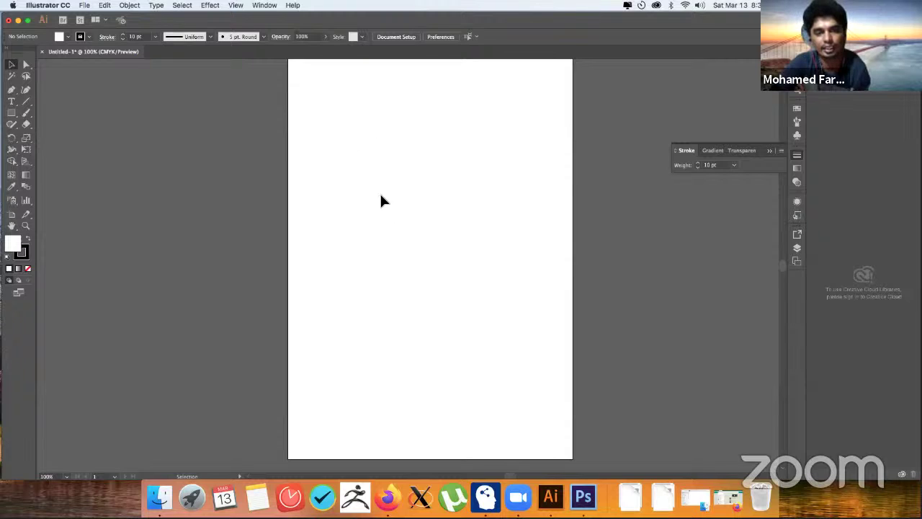
# - Draw a five-anchor S-shaped Pen path with a 10 pt black stroke down the artboard
pyautogui.click(12, 90)
pyautogui.click(361, 126)
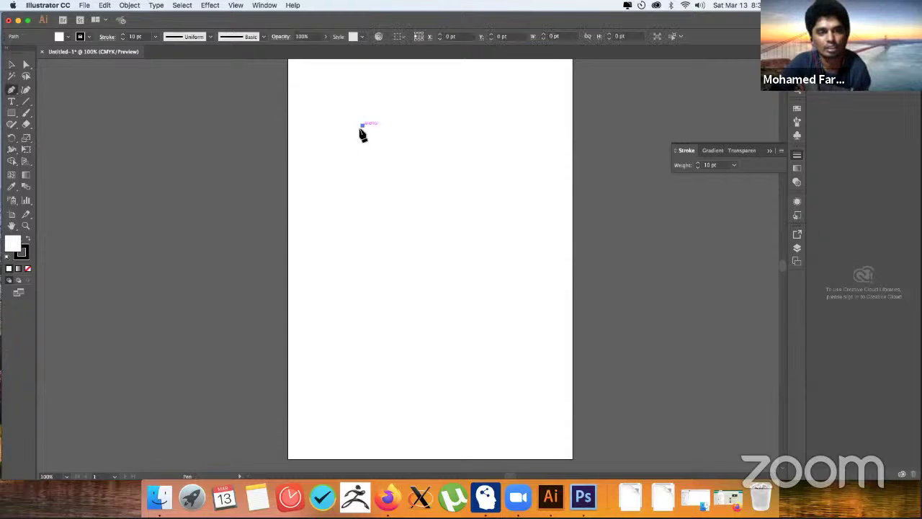
pyautogui.moveTo(334, 201); pyautogui.dragTo(326, 232)
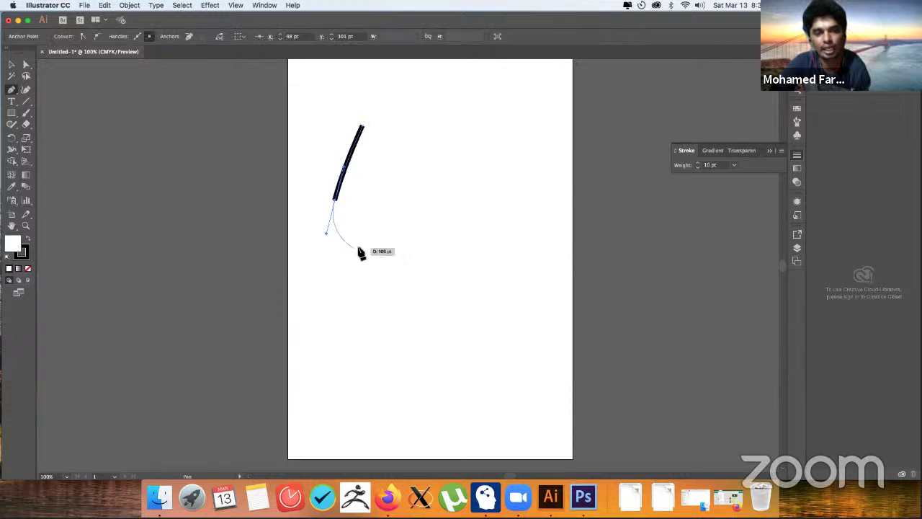
pyautogui.moveTo(363, 262); pyautogui.dragTo(389, 282)
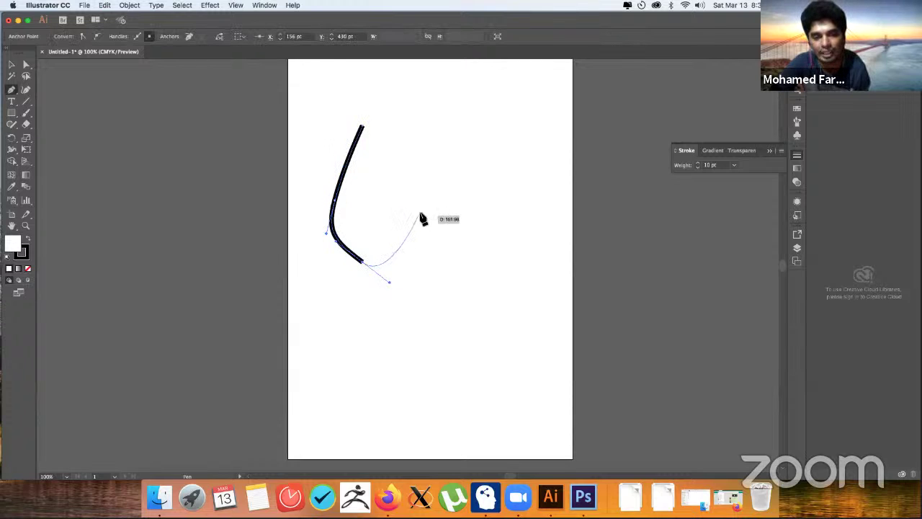
pyautogui.moveTo(418, 214); pyautogui.dragTo(447, 230)
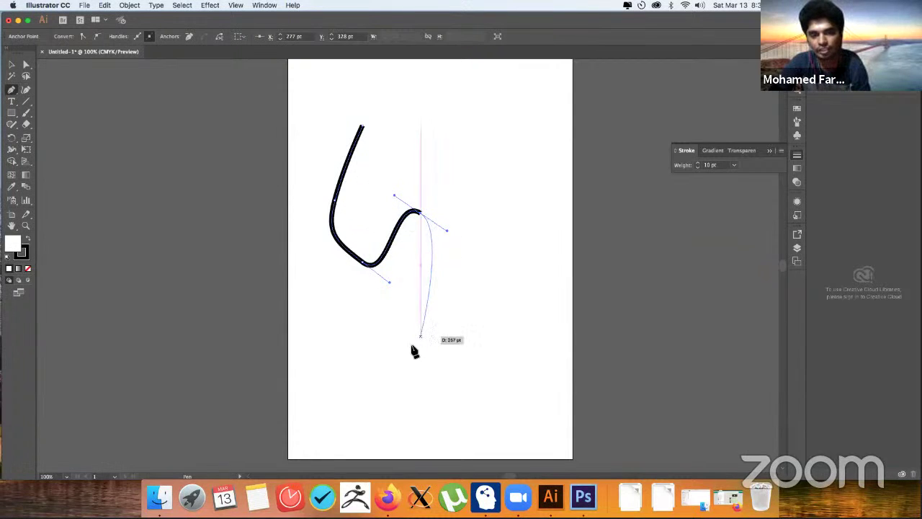
pyautogui.moveTo(411, 348); pyautogui.dragTo(388, 366)
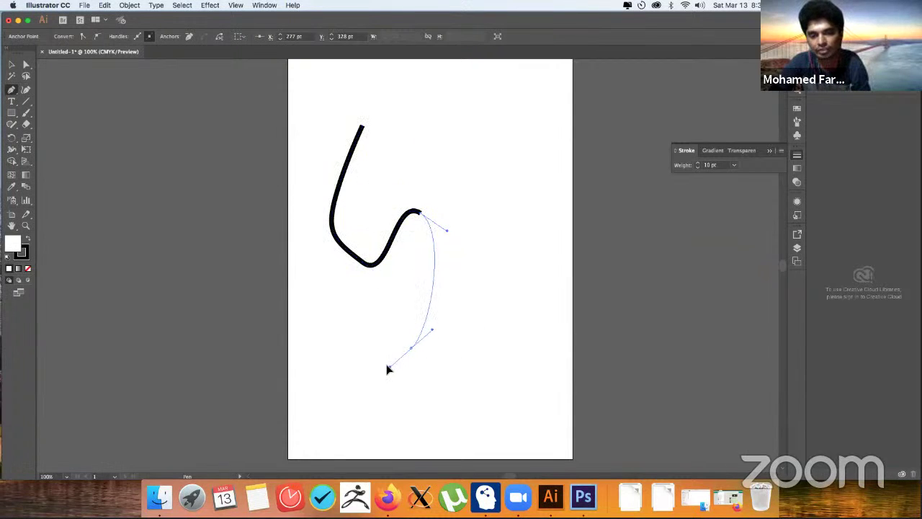
pyautogui.click(13, 64)
# - Zoom in to maximum on the S-path to show its edge stays crisp
pyautogui.scroll(2, 425, 231)
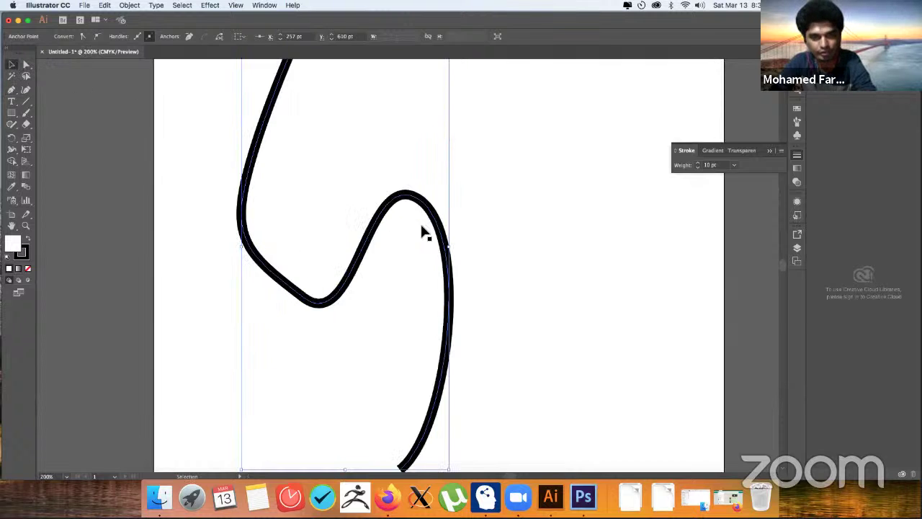
pyautogui.scroll(3, 438, 216)
pyautogui.scroll(3, 439, 217)
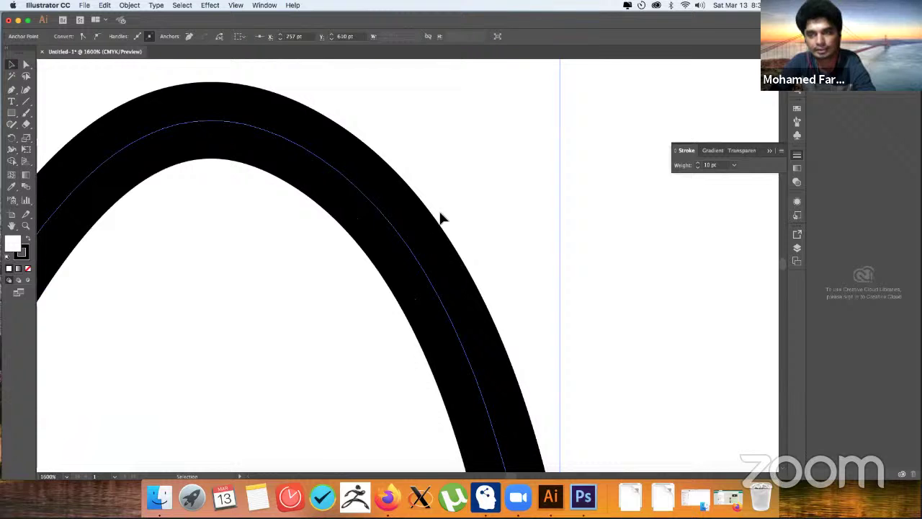
pyautogui.scroll(1, 441, 216)
pyautogui.scroll(1, 440, 214)
pyautogui.scroll(1, 425, 230)
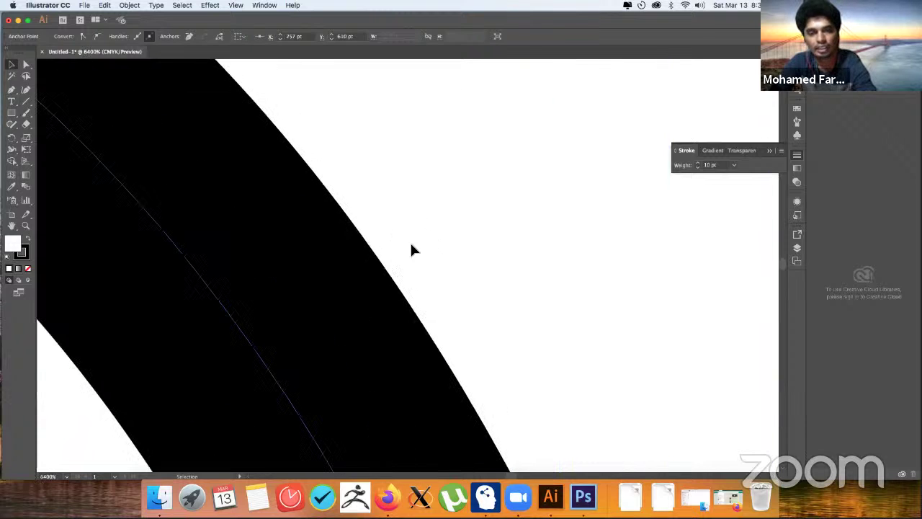
pyautogui.scroll(2, 374, 266)
pyautogui.scroll(1, 370, 269)
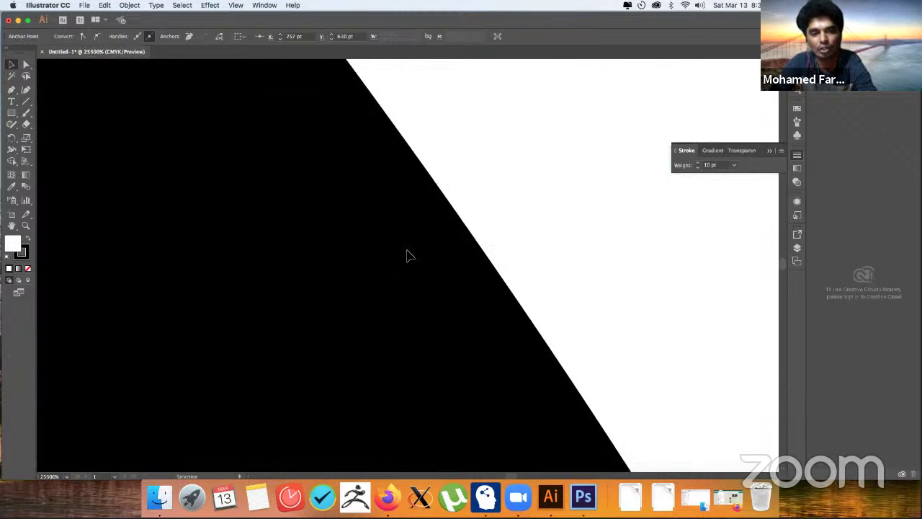
pyautogui.scroll(1, 421, 254)
# - Zoom back out on the path and return to the miMind vector/raster map
pyautogui.scroll(-1, 425, 253)
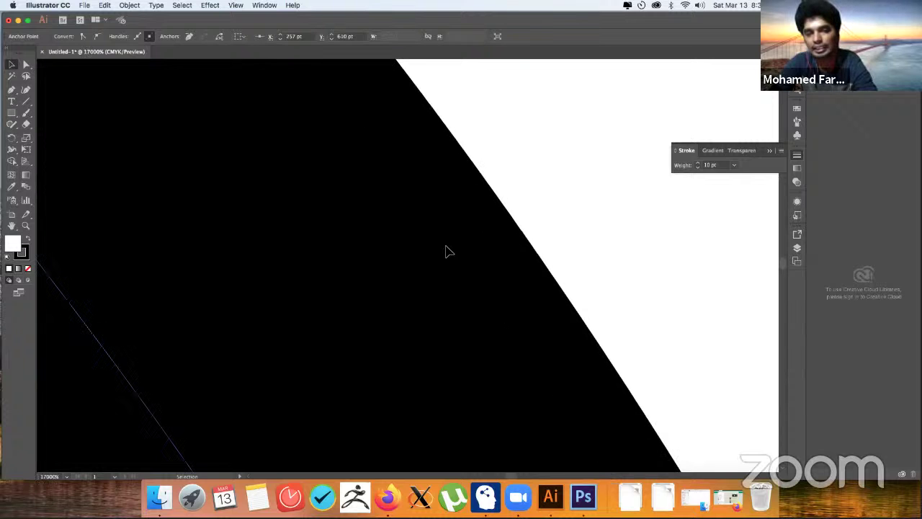
pyautogui.scroll(-1, 447, 252)
pyautogui.scroll(-2, 442, 250)
pyautogui.scroll(-2, 443, 249)
pyautogui.scroll(-1, 442, 249)
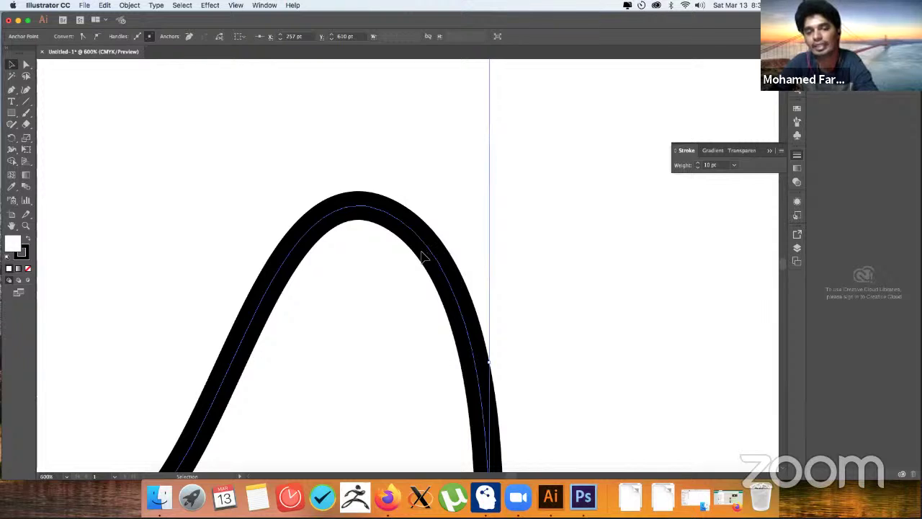
pyautogui.scroll(-2, 423, 256)
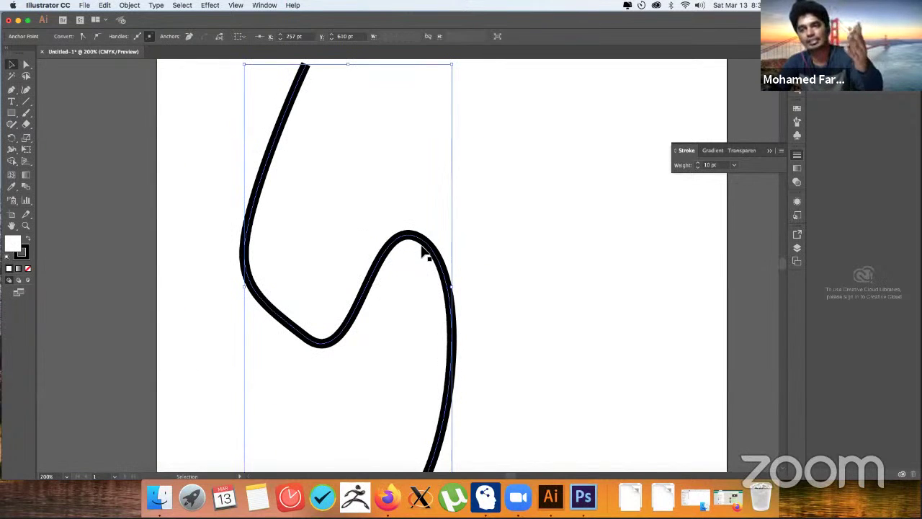
pyautogui.scroll(-2, 425, 260)
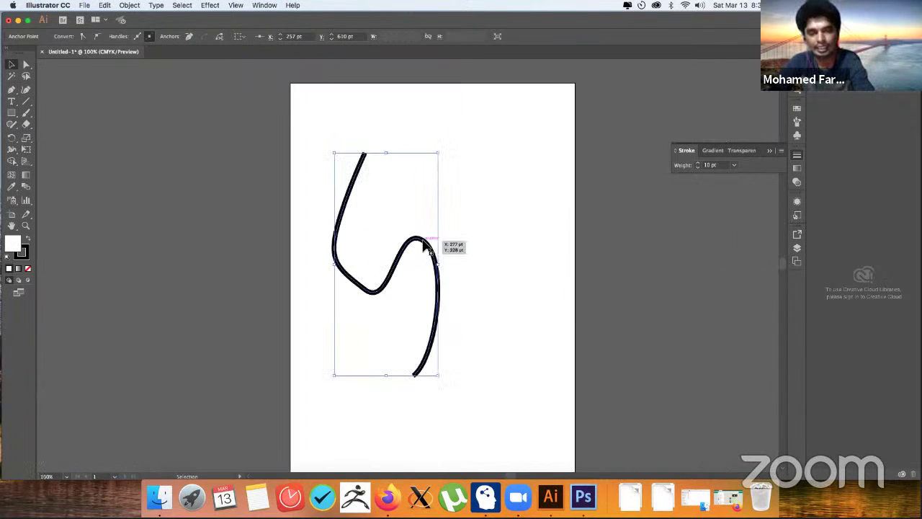
pyautogui.scroll(-2, 424, 252)
pyautogui.scroll(2, 425, 252)
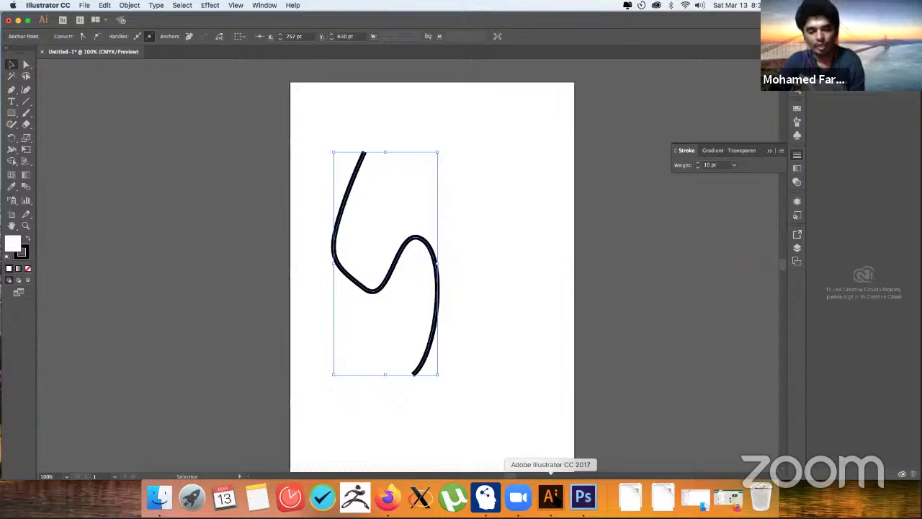
pyautogui.click(518, 497)
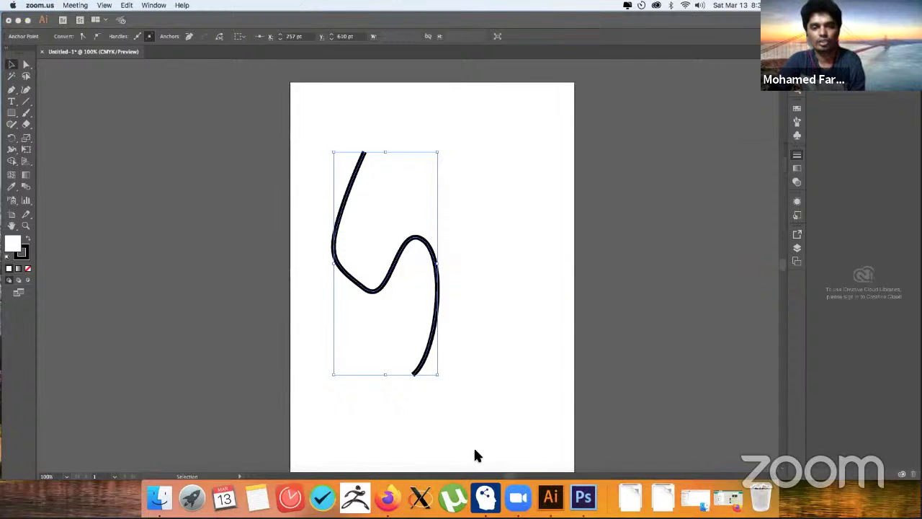
pyautogui.hotkey('ctrl', 'Right')
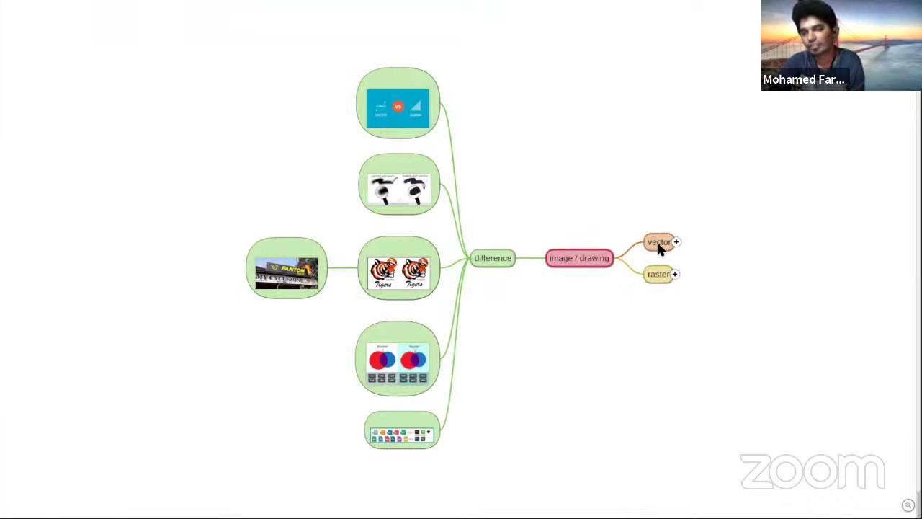
# - Expand vector to software and software to illustrator, then zoom and shift the map left
pyautogui.click(671, 246)
pyautogui.click(673, 251)
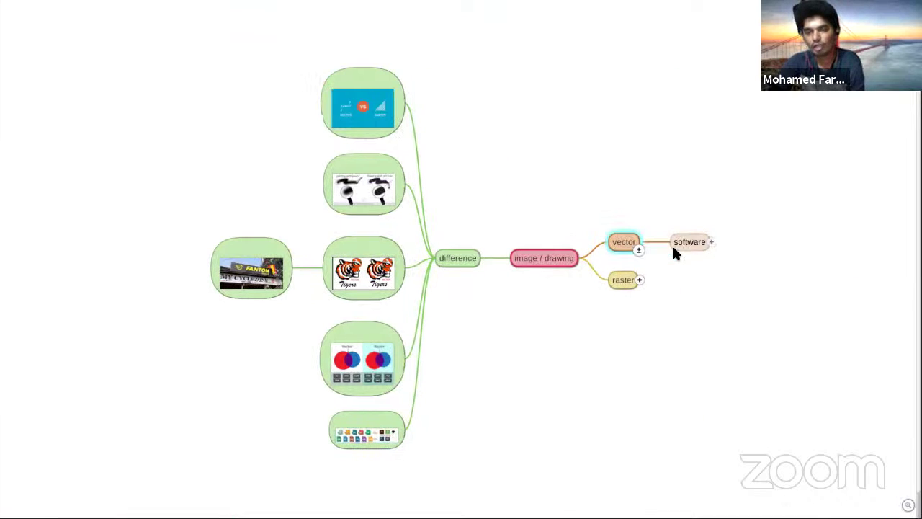
pyautogui.click(711, 243)
pyautogui.write('illustrator')
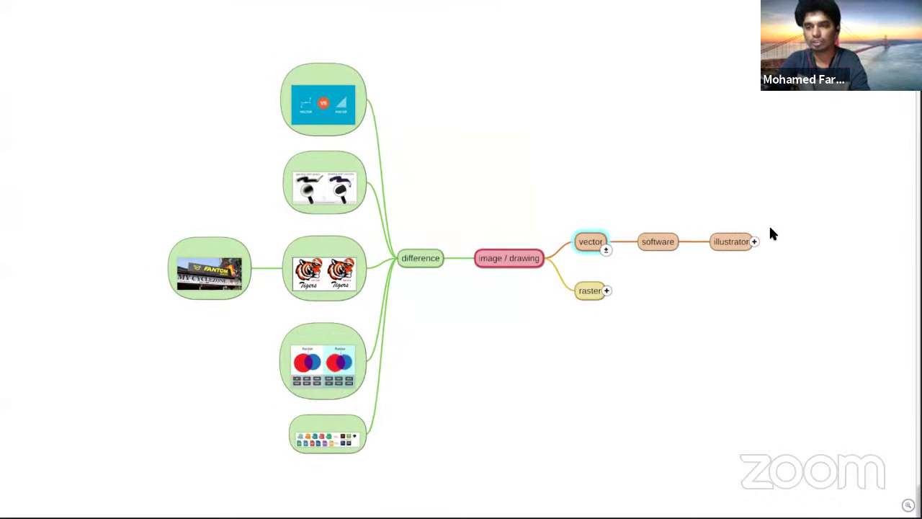
pyautogui.scroll(2, 760, 250)
pyautogui.scroll(1, 764, 226)
pyautogui.scroll(2, 765, 227)
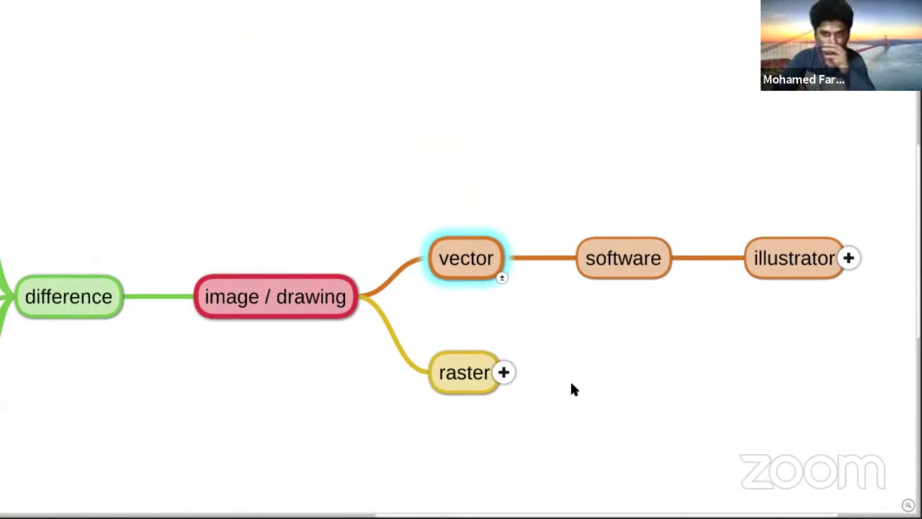
pyautogui.moveTo(570, 382); pyautogui.dragTo(389, 376)
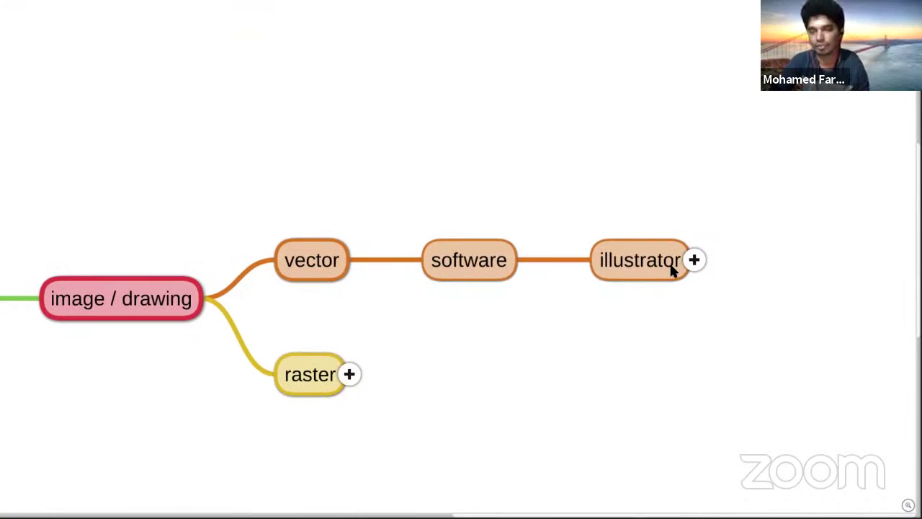
# - Expand illustrator's layers, tool box / drawing tools and steps topics, plus layers' note of paper
pyautogui.click(693, 260)
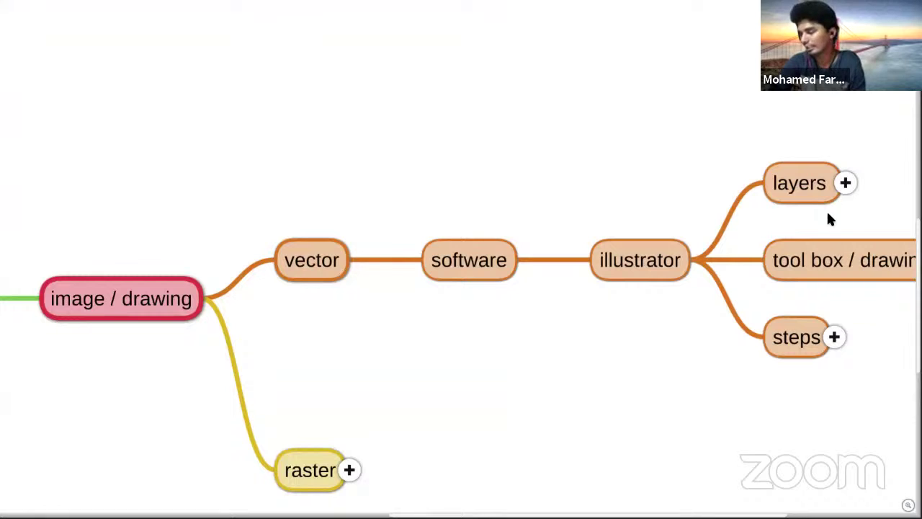
pyautogui.moveTo(624, 267); pyautogui.dragTo(401, 240)
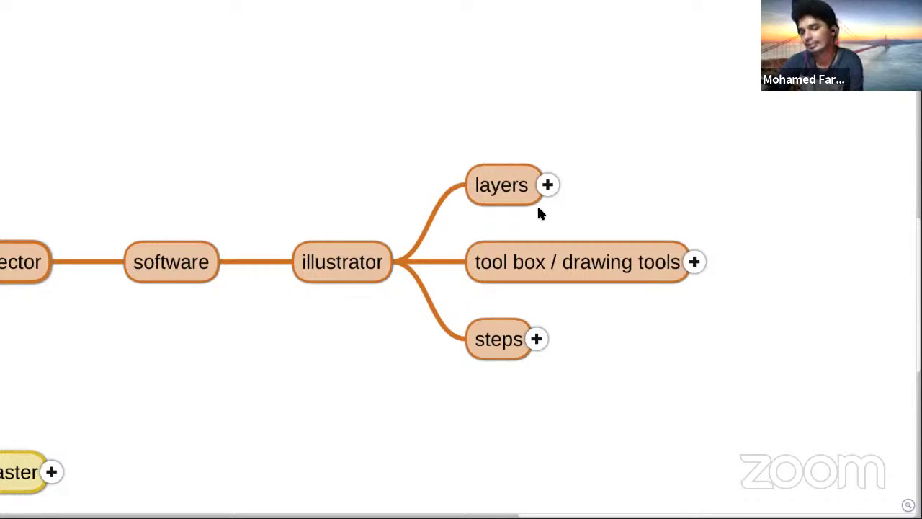
pyautogui.click(547, 186)
pyautogui.write('note of paper')
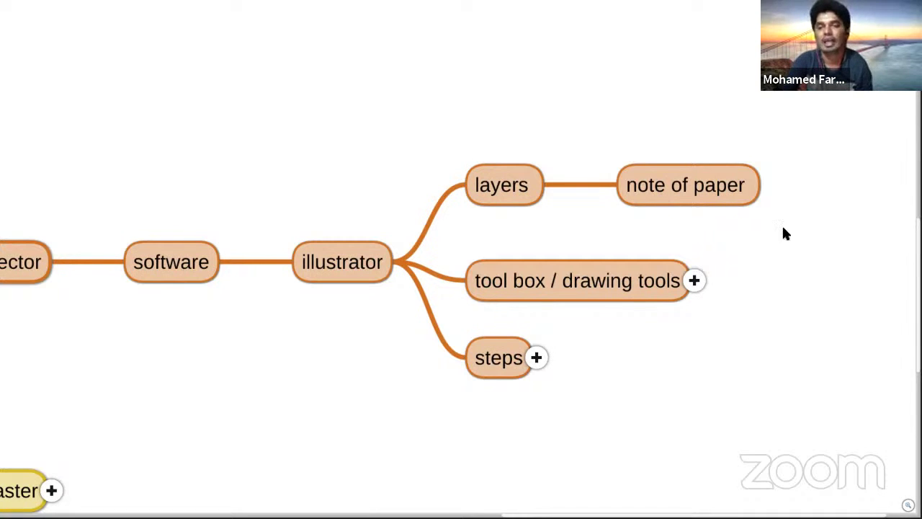
# - Re-expand the eight-item tools list and the steps branch under illustrator to show numbered step nodes
pyautogui.click(694, 280)
pyautogui.write('tools')
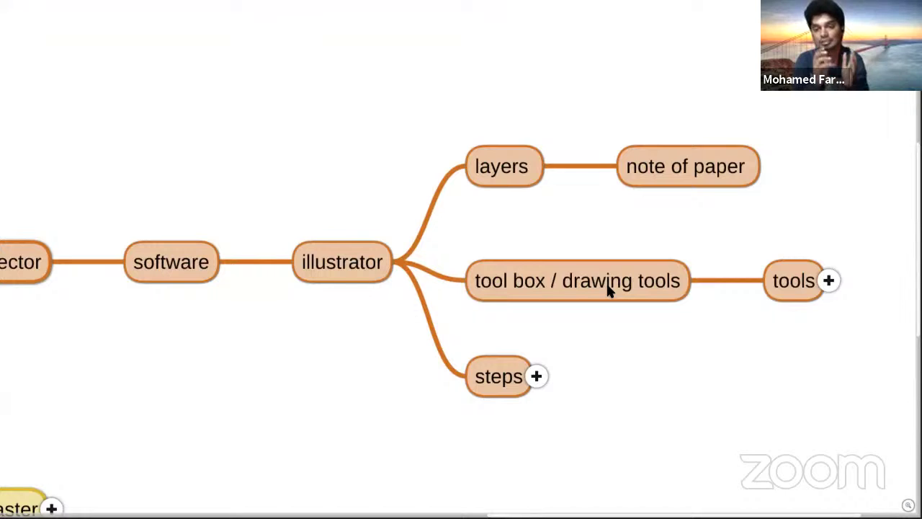
pyautogui.click(830, 283)
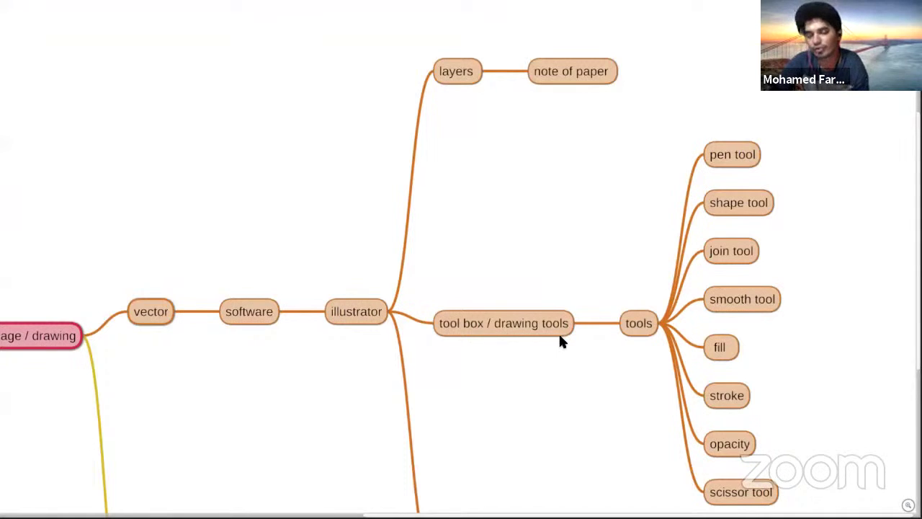
pyautogui.scroll(-3, 559, 339)
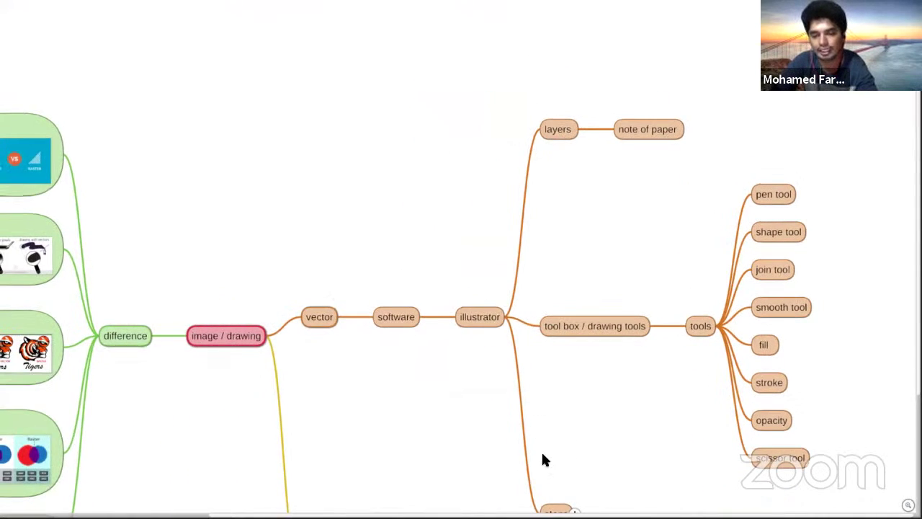
pyautogui.scroll(-3, 634, 483)
pyautogui.scroll(3, 648, 497)
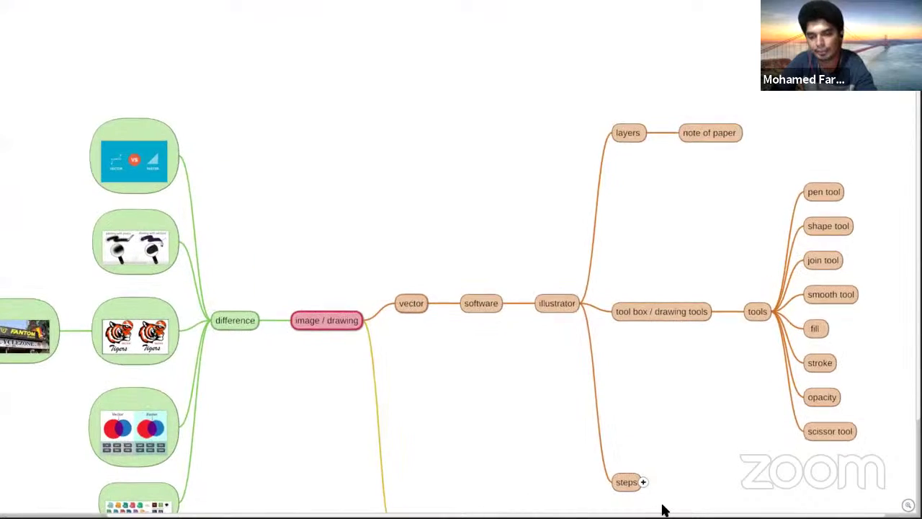
pyautogui.scroll(5, 663, 504)
# - Centre the steps branch and reveal the notes under steps 1, 2 and 3
pyautogui.click(591, 397)
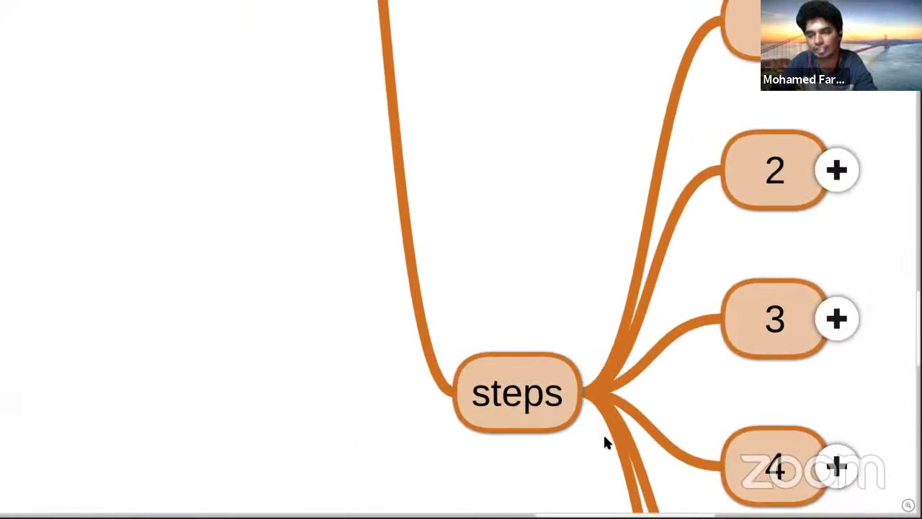
pyautogui.scroll(-3, 603, 433)
pyautogui.click(573, 421)
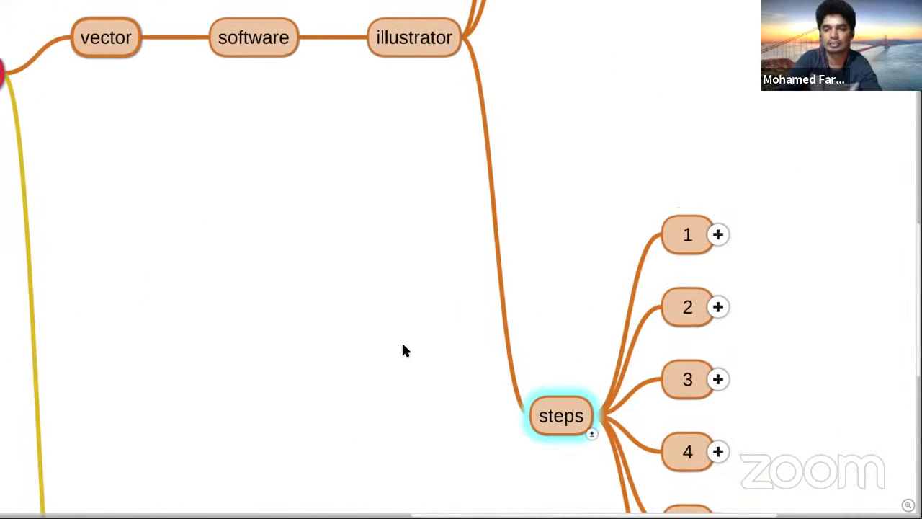
pyautogui.moveTo(403, 350)
pyautogui.mouseDown()
pyautogui.moveTo(160, 235)
pyautogui.moveTo(33, 204)
pyautogui.mouseUp()
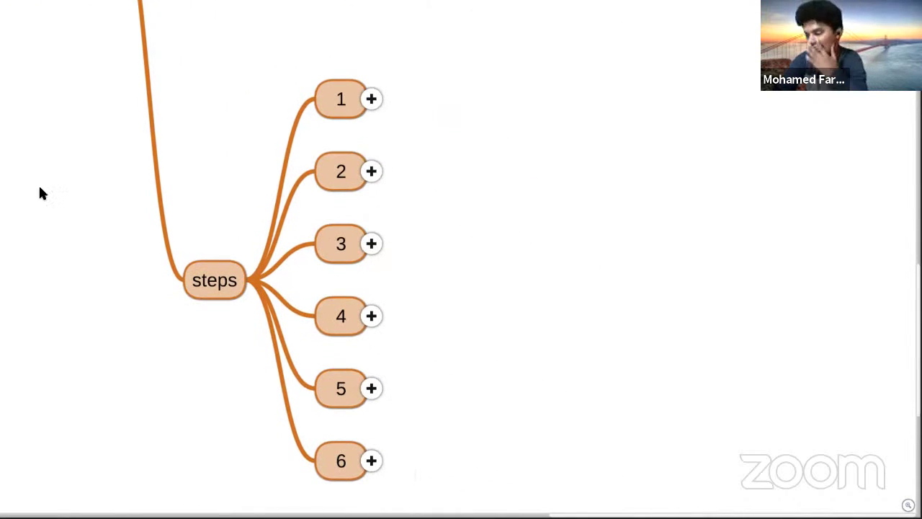
pyautogui.click(368, 101)
pyautogui.write('draw on your own on note')
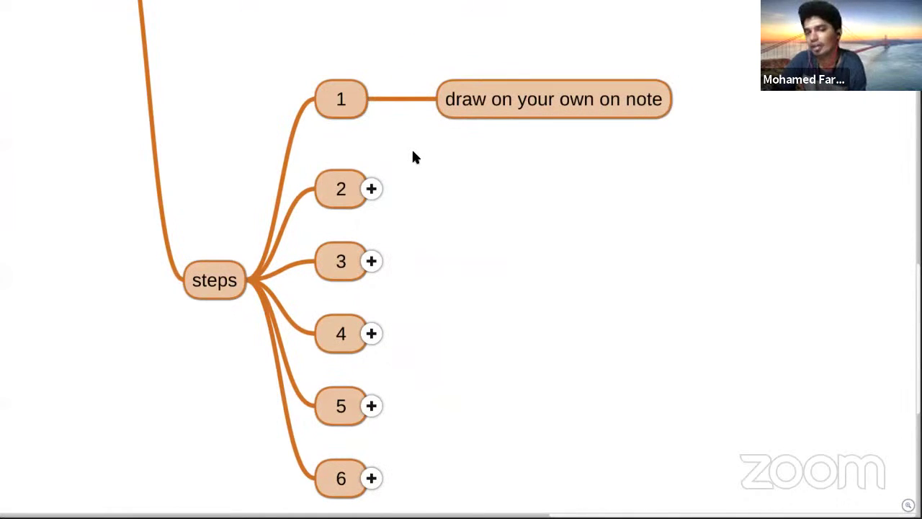
pyautogui.click(371, 188)
pyautogui.write('take a picture')
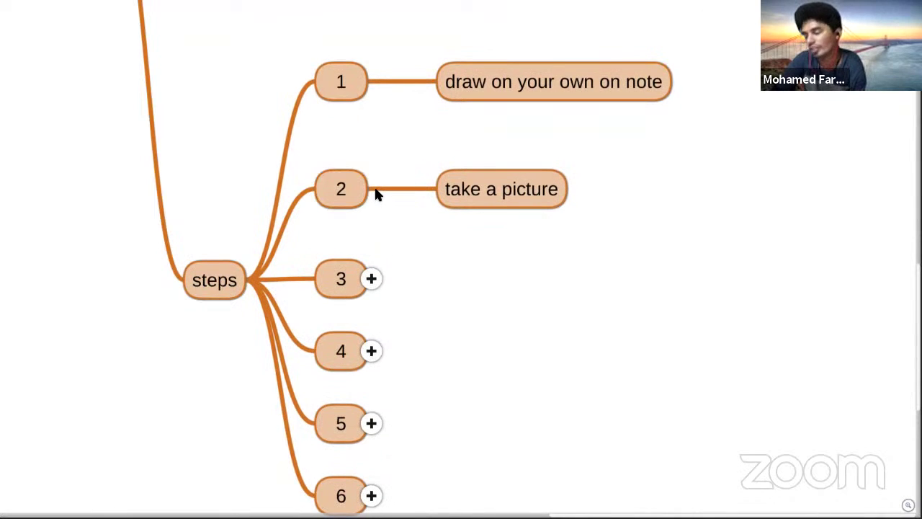
pyautogui.click(372, 279)
pyautogui.write('install software')
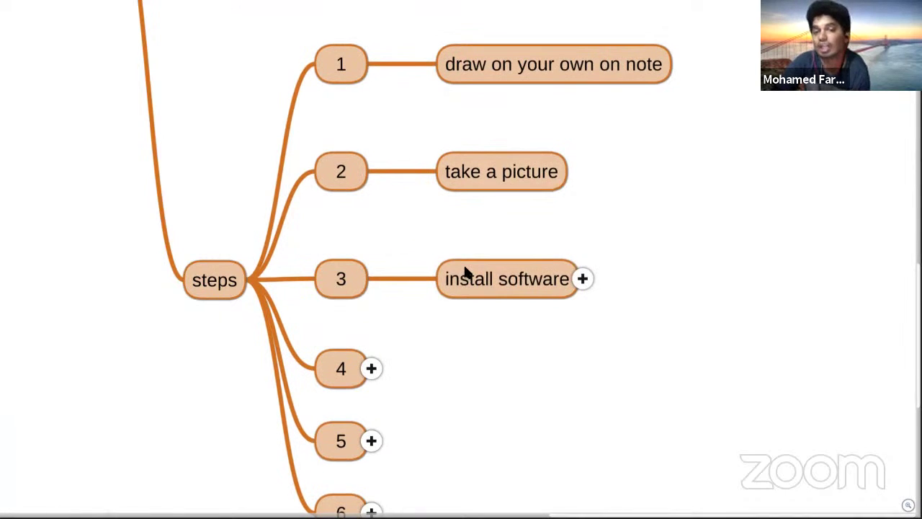
# - Expand install software, step 4 and create a new page to show adobe illustrator and import drawing
pyautogui.click(583, 278)
pyautogui.write('adobe illustrator')
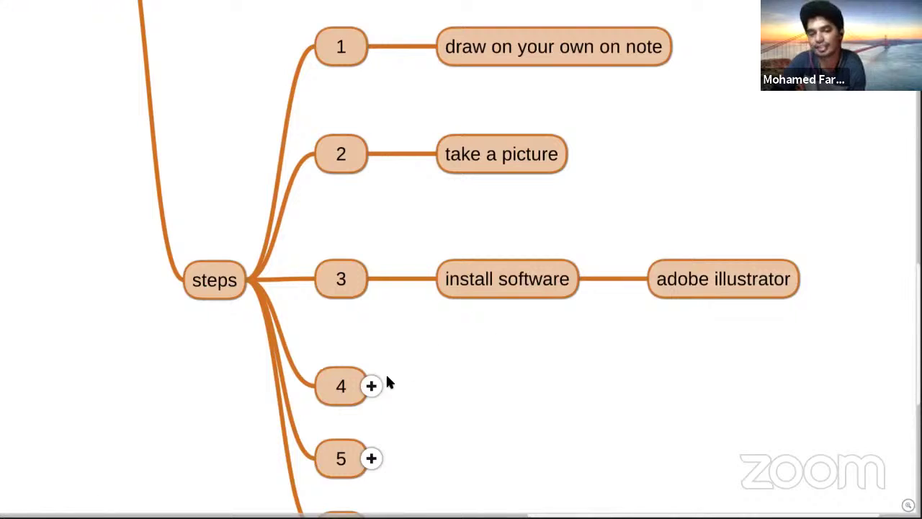
pyautogui.click(371, 386)
pyautogui.write('create a new page')
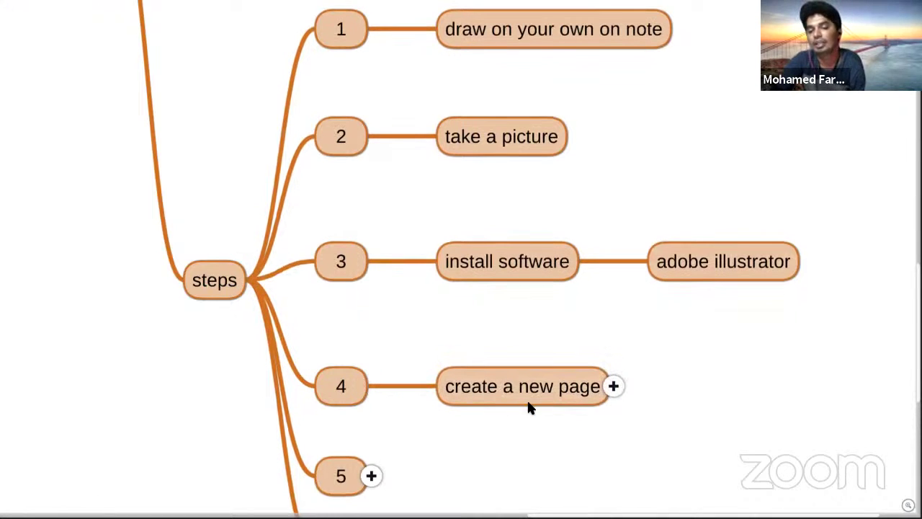
pyautogui.click(614, 387)
pyautogui.write('import drawing')
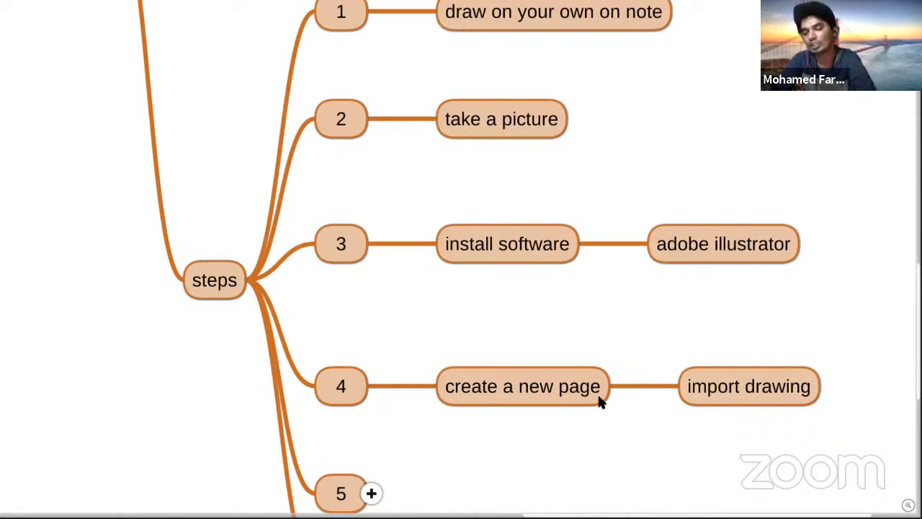
pyautogui.scroll(-2, 453, 448)
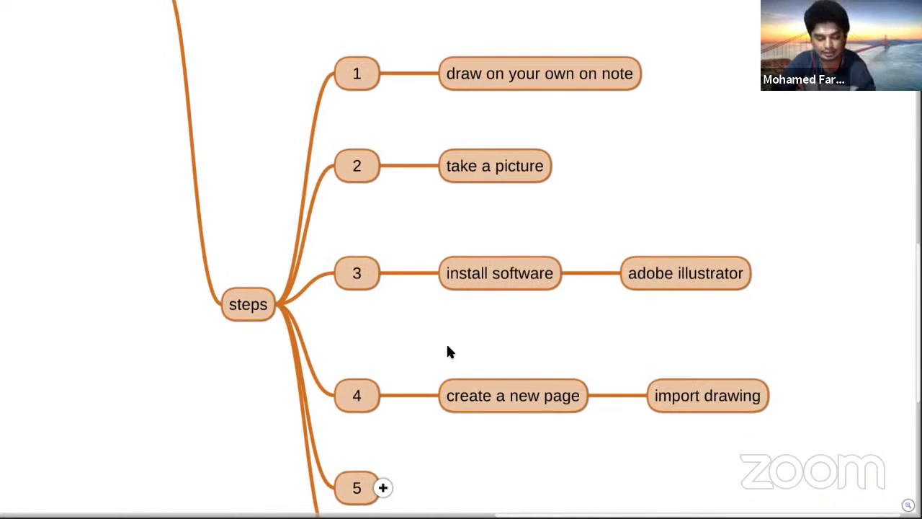
pyautogui.scroll(-2, 448, 354)
pyautogui.scroll(3, 505, 469)
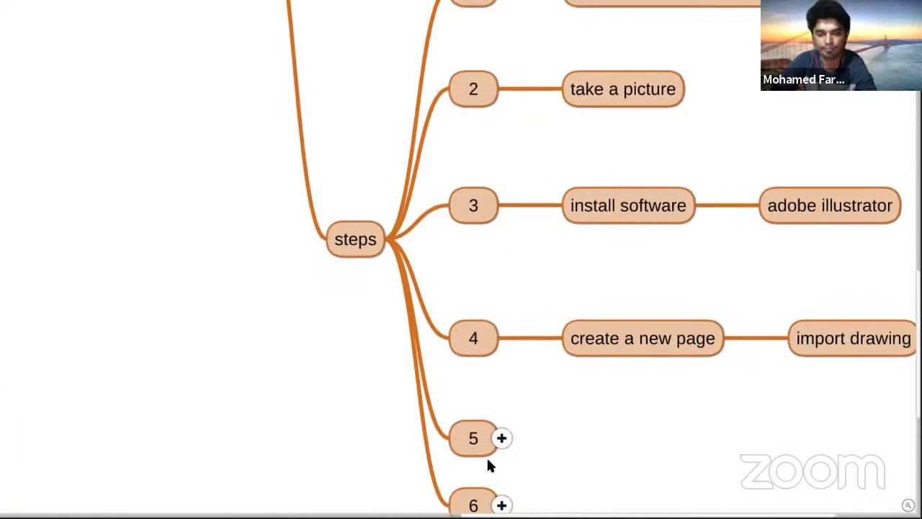
pyautogui.hscroll(1, 489, 464)
pyautogui.hscroll(3, 396, 387)
pyautogui.scroll(-2, 395, 387)
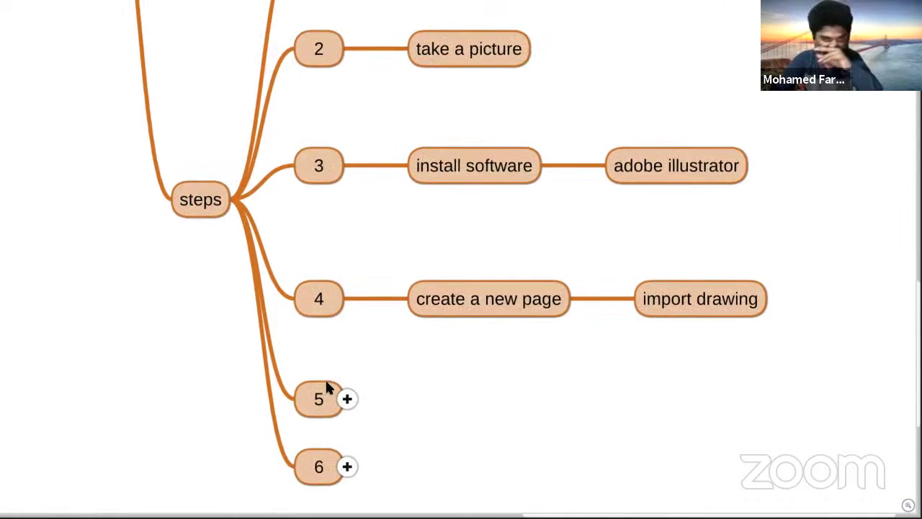
# - Add child notes 'trace the outline' under step 5 and 'colour it' under step 6
pyautogui.click(347, 398)
pyautogui.write('trace the outline')
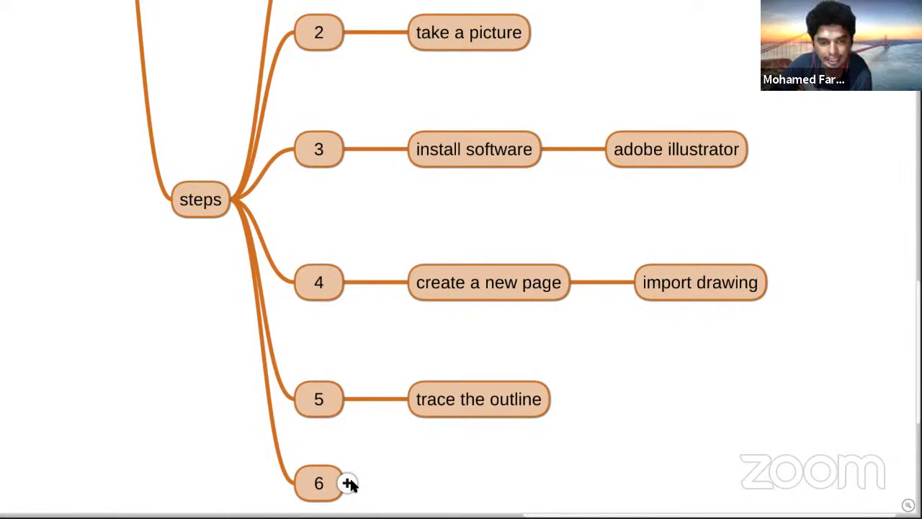
pyautogui.click(349, 483)
pyautogui.write('colour it')
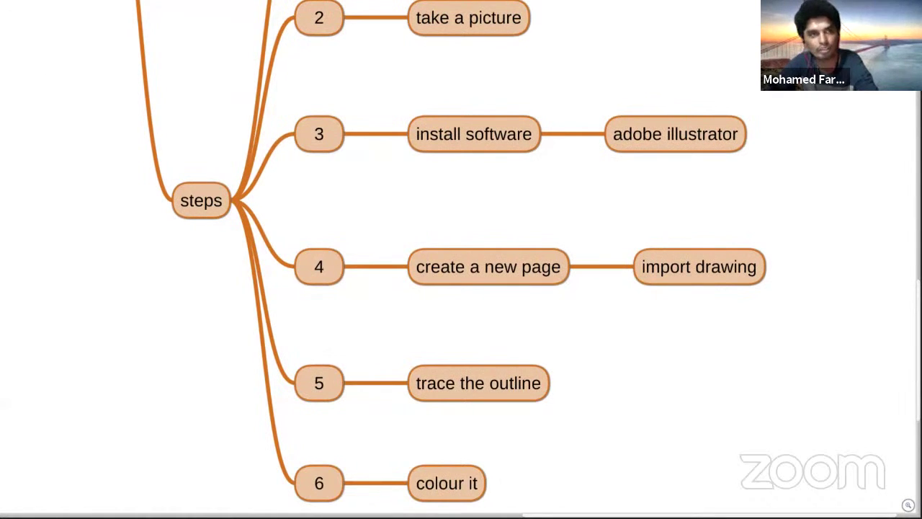
# - Exit miMind full screen, move its window aside and minimise it to reveal Illustrator
pyautogui.click(25, 16)
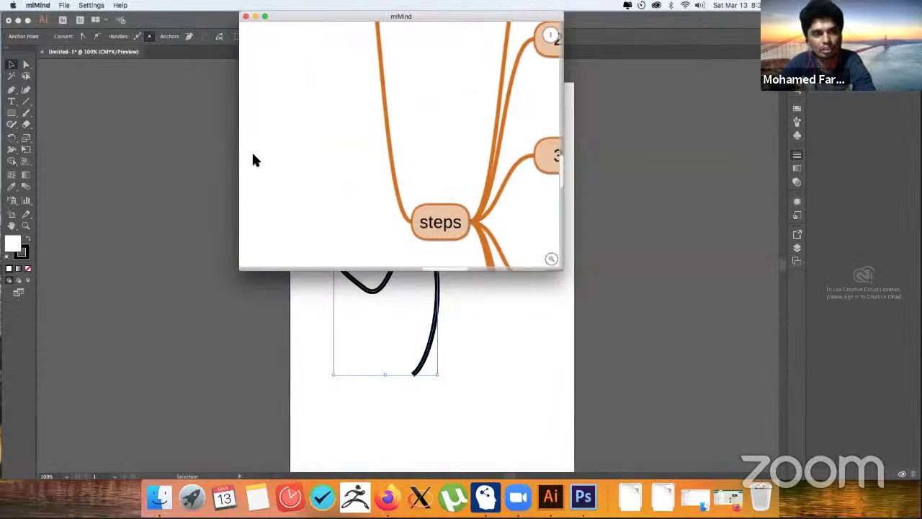
pyautogui.scroll(3, 253, 150)
pyautogui.scroll(-3, 393, 180)
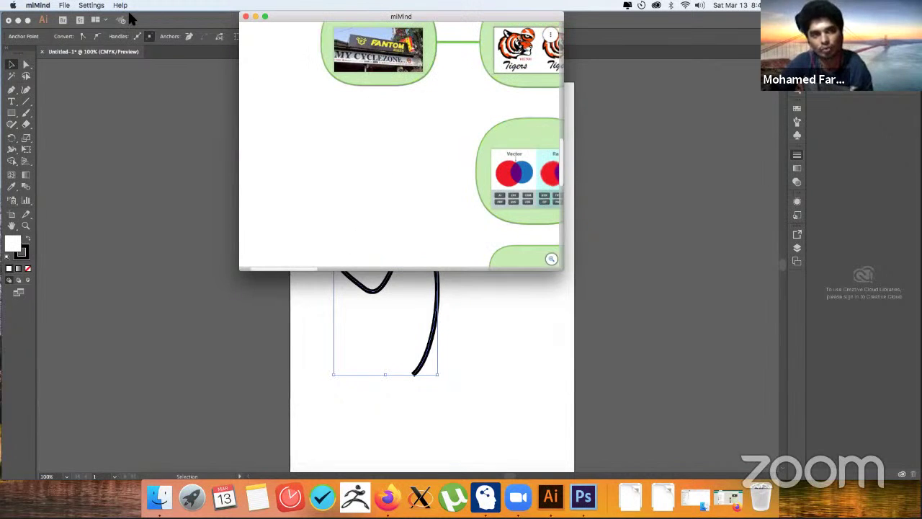
pyautogui.moveTo(327, 16); pyautogui.dragTo(212, 81)
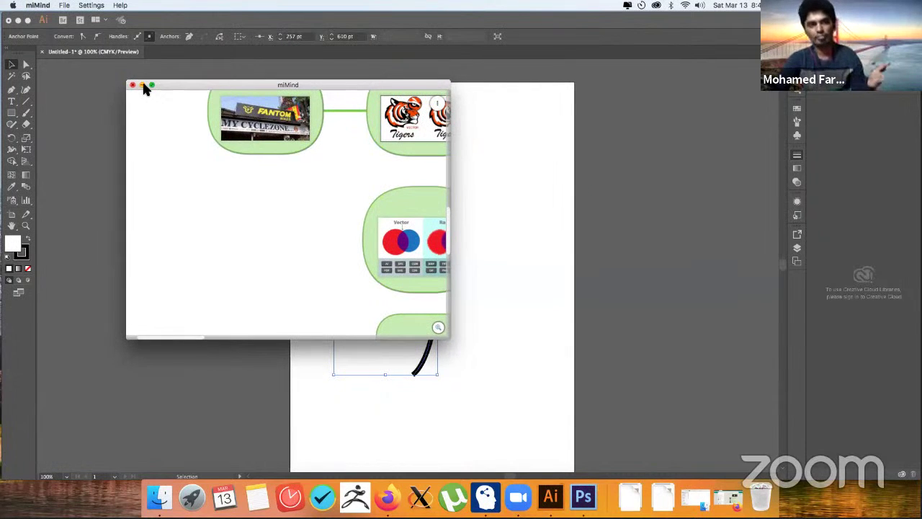
pyautogui.click(142, 85)
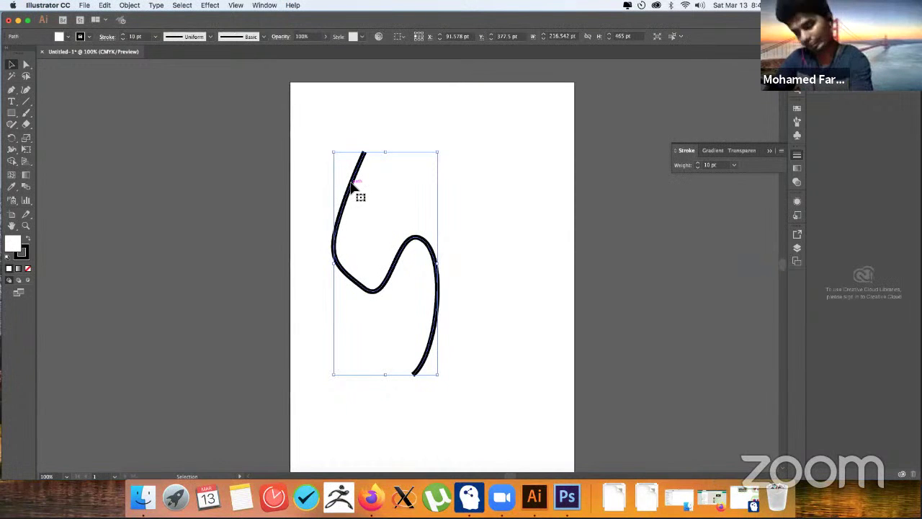
# - Delete the thick 10 pt S-shaped path, leaving the Illustrator artboard blank
pyautogui.press('Delete')
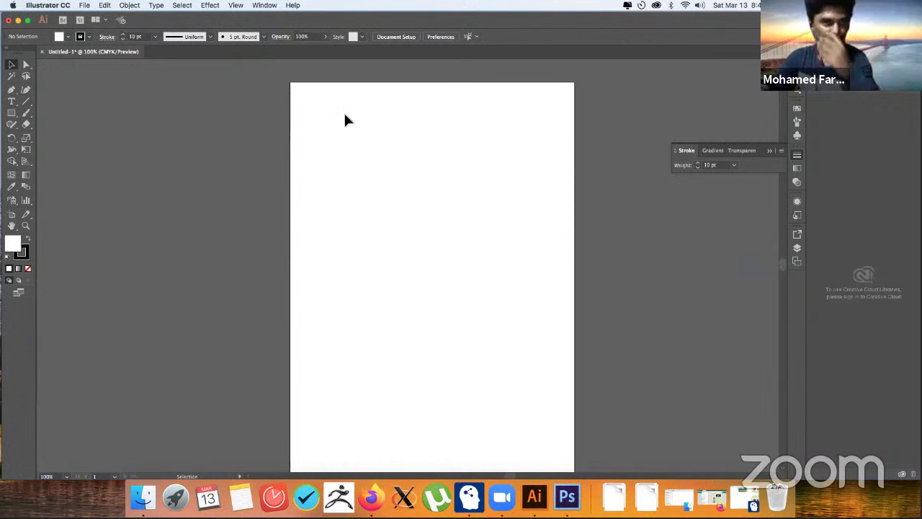
pyautogui.scroll(-1, 285, 206)
pyautogui.scroll(1, 278, 207)
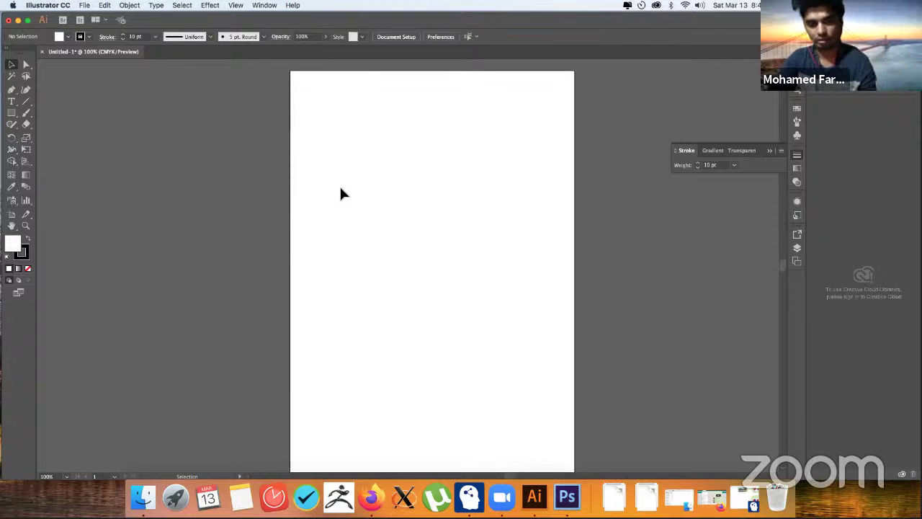
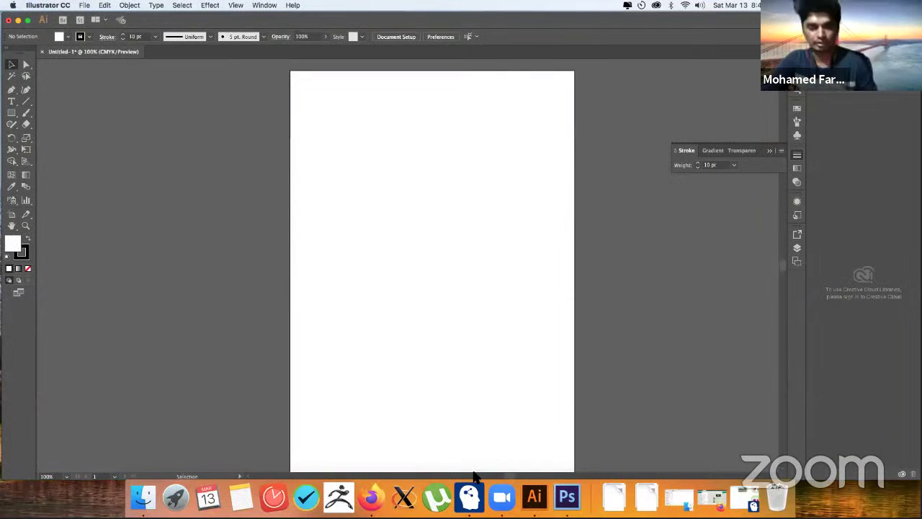
# - In WhatsApp Web in Firefox, open the astronaut-with-moon-balloon sketch photo full size
pyautogui.click(371, 497)
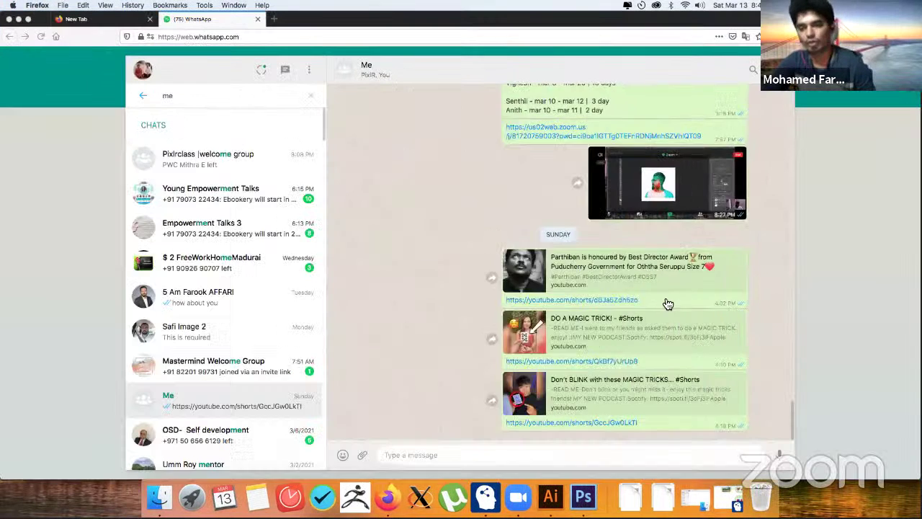
pyautogui.scroll(-5, 665, 306)
pyautogui.click(665, 309)
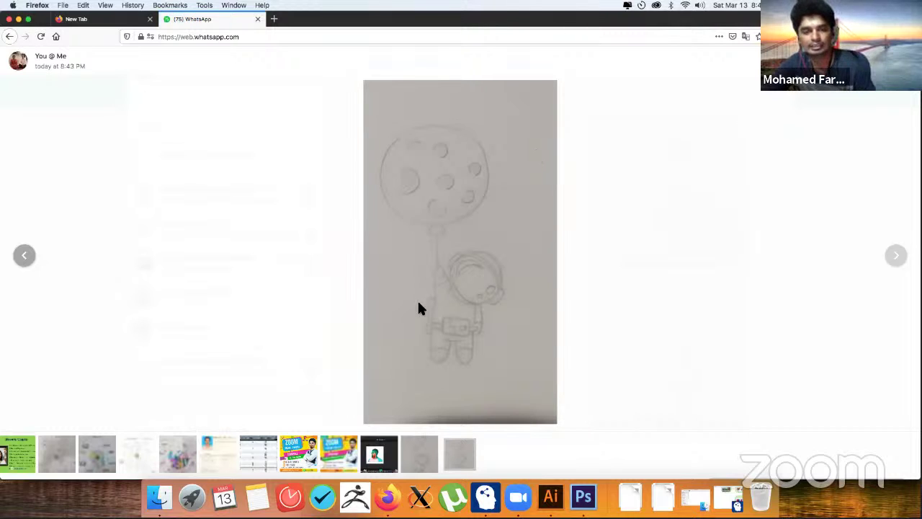
# - Save the sketch photo as a JPEG file to the Downloads folder
pyautogui.click(160, 497)
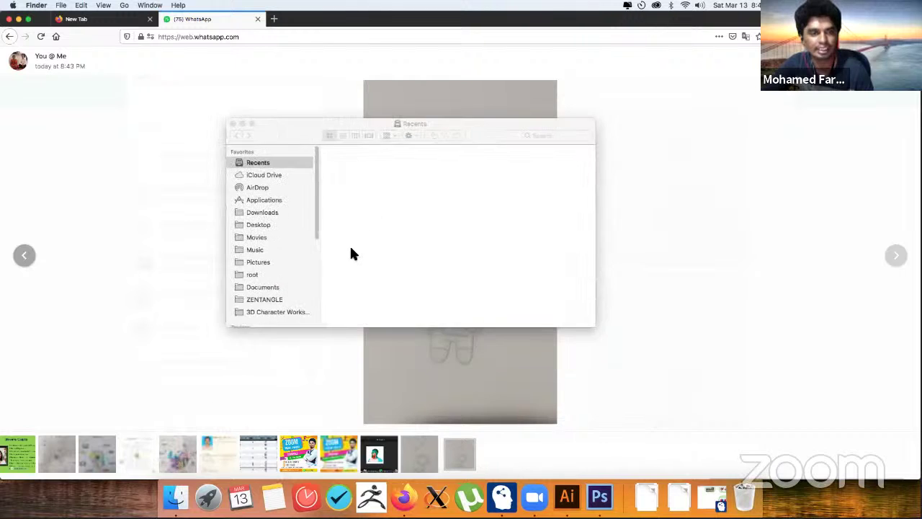
pyautogui.moveTo(380, 139); pyautogui.dragTo(574, 126)
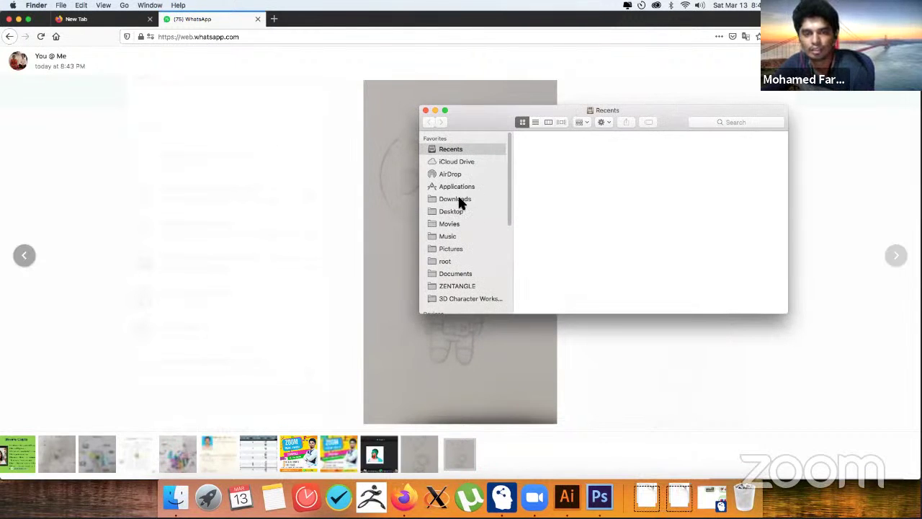
pyautogui.click(458, 200)
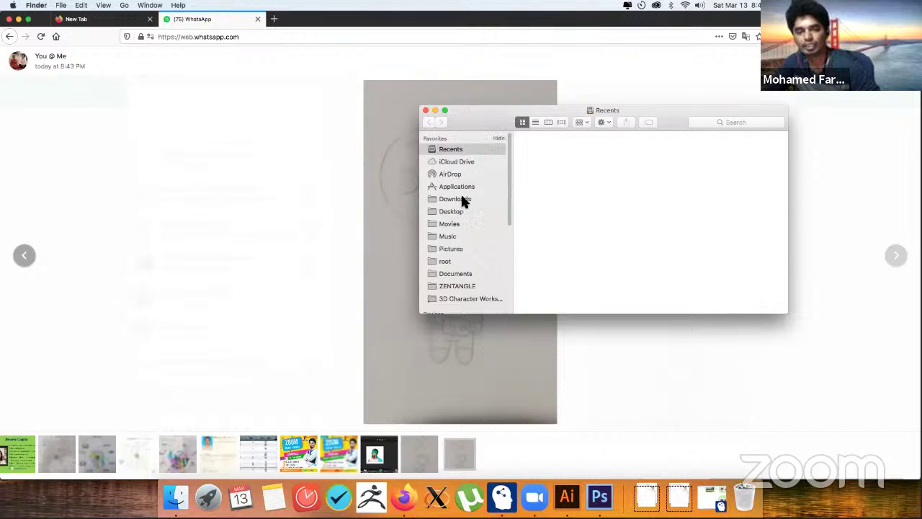
pyautogui.click(114, 185)
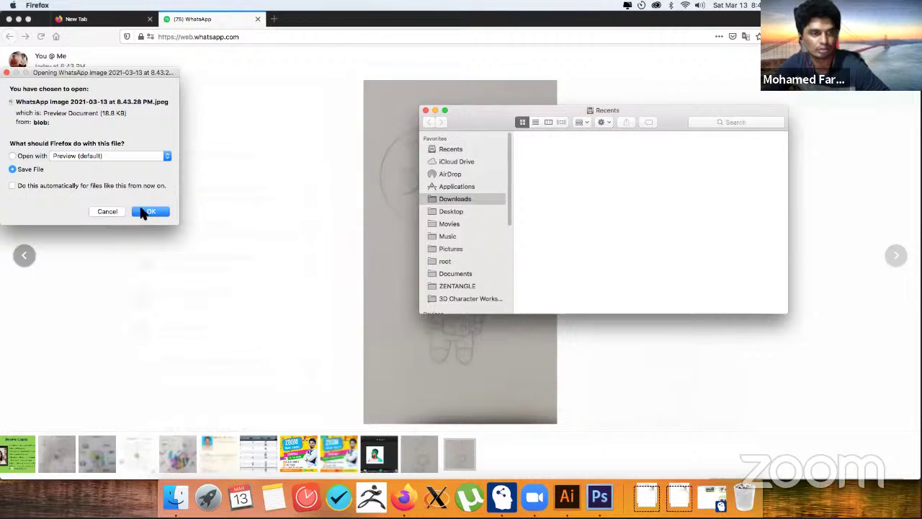
pyautogui.click(144, 211)
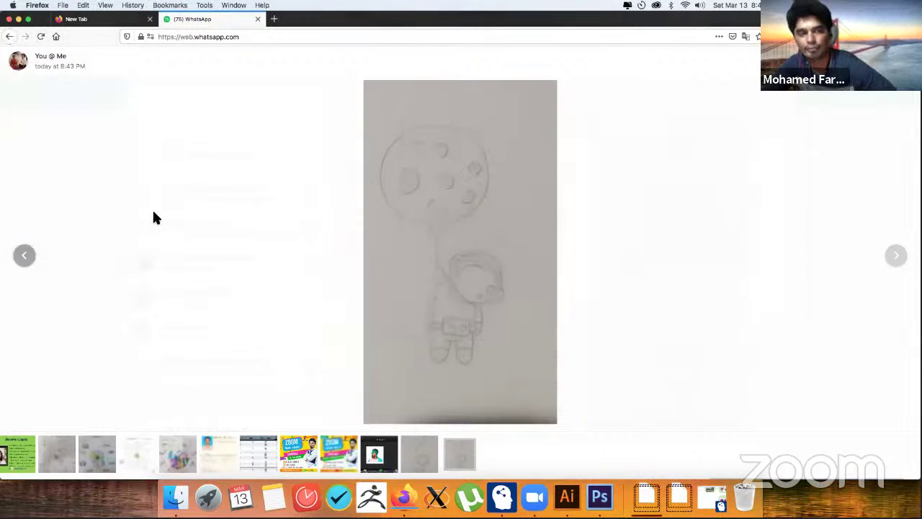
# - Show Finder's Downloads folder as icons, cleaned up by Date Created
pyautogui.click(177, 496)
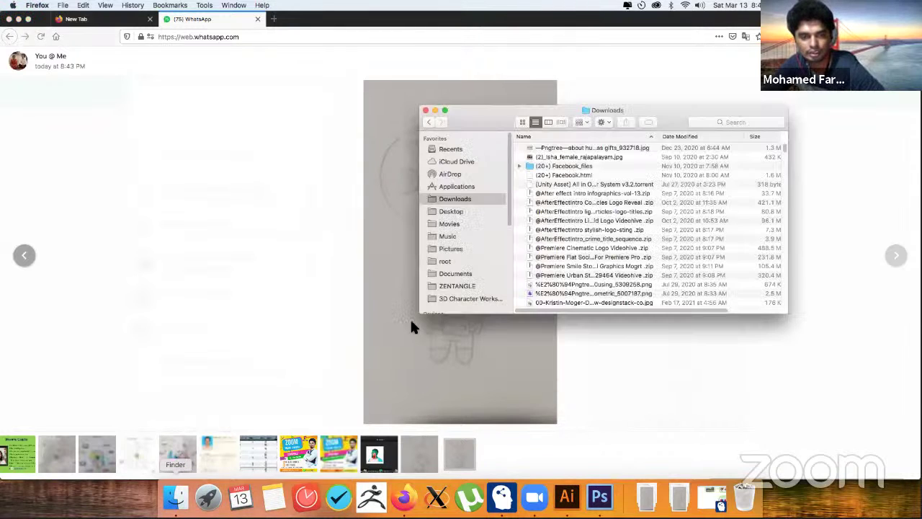
pyautogui.click(522, 122)
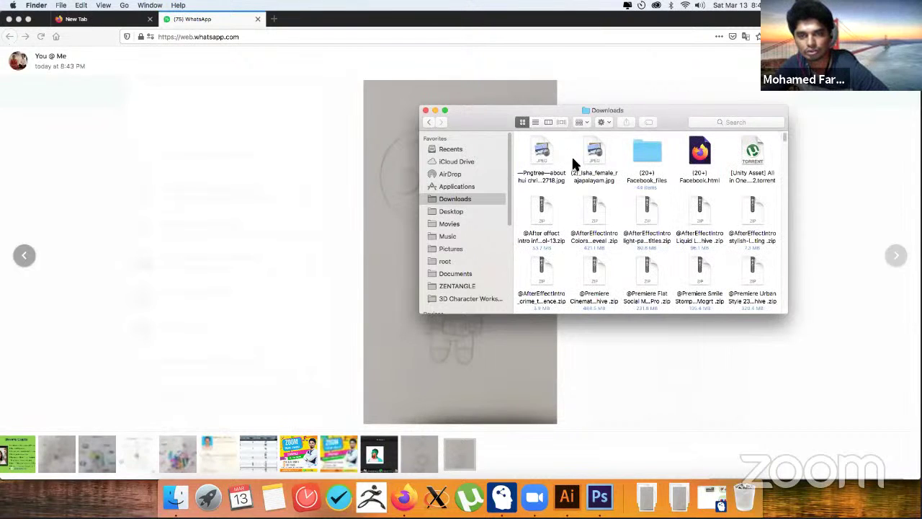
pyautogui.rightClick(574, 194)
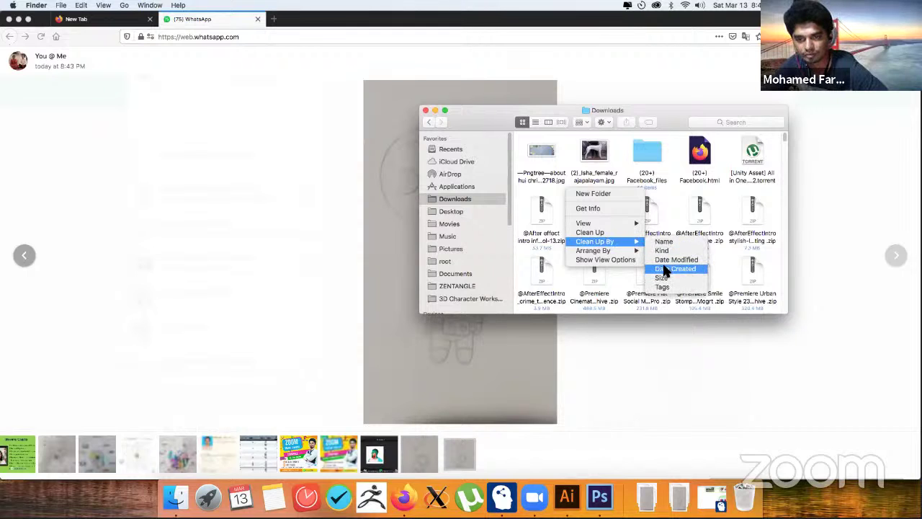
pyautogui.click(663, 268)
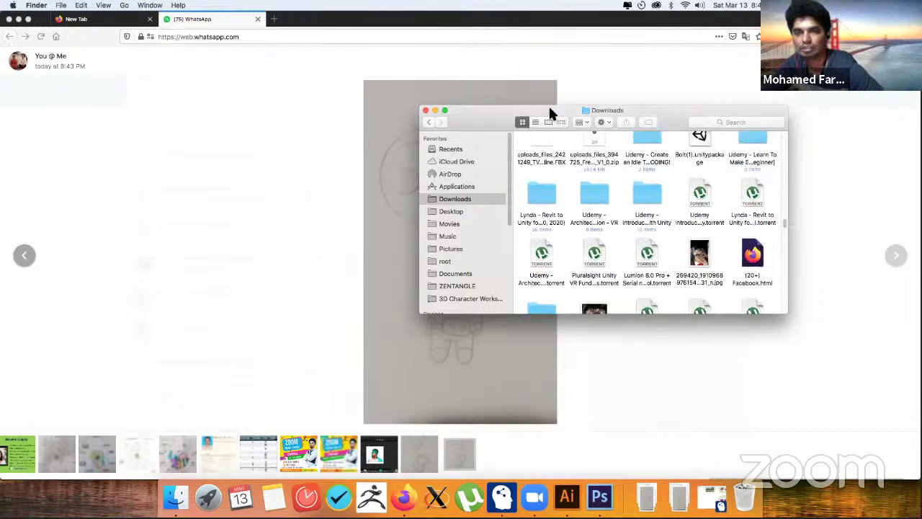
pyautogui.moveTo(548, 109); pyautogui.dragTo(443, 108)
pyautogui.moveTo(506, 153); pyautogui.dragTo(429, 132)
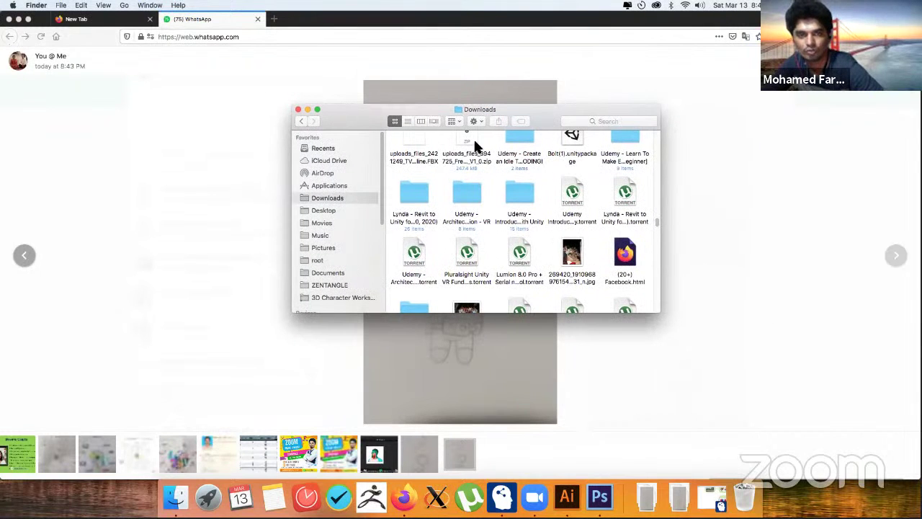
# - Preview the saved WhatsApp sketch image with Quick Look, then close it
pyautogui.scroll(5, 489, 180)
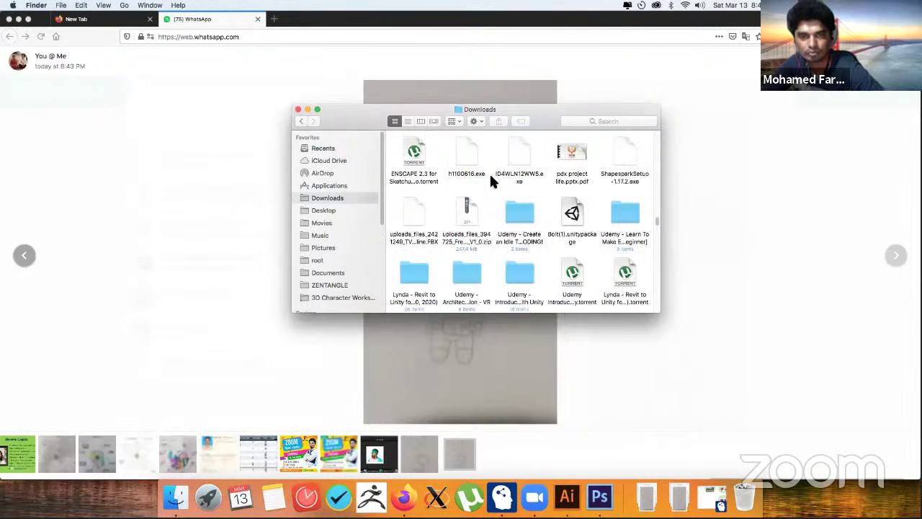
pyautogui.scroll(5, 514, 173)
pyautogui.scroll(5, 515, 176)
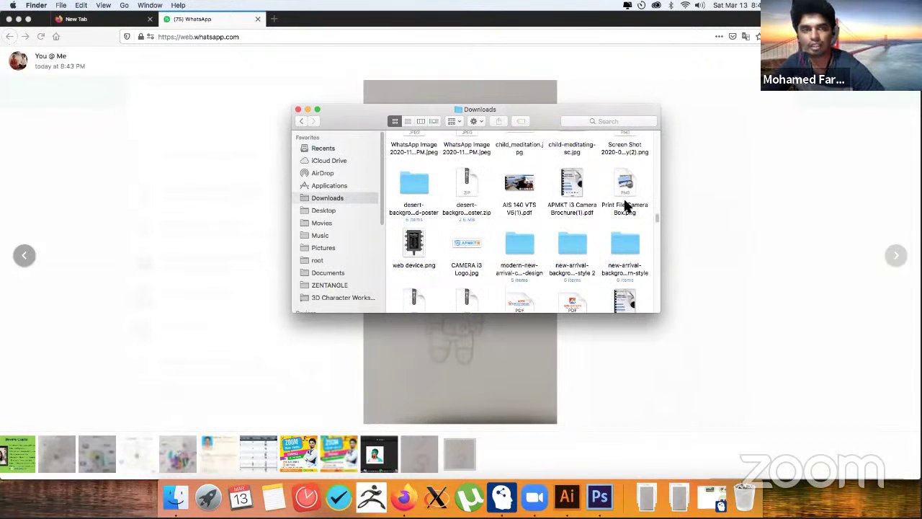
pyautogui.scroll(5, 624, 206)
pyautogui.scroll(5, 653, 202)
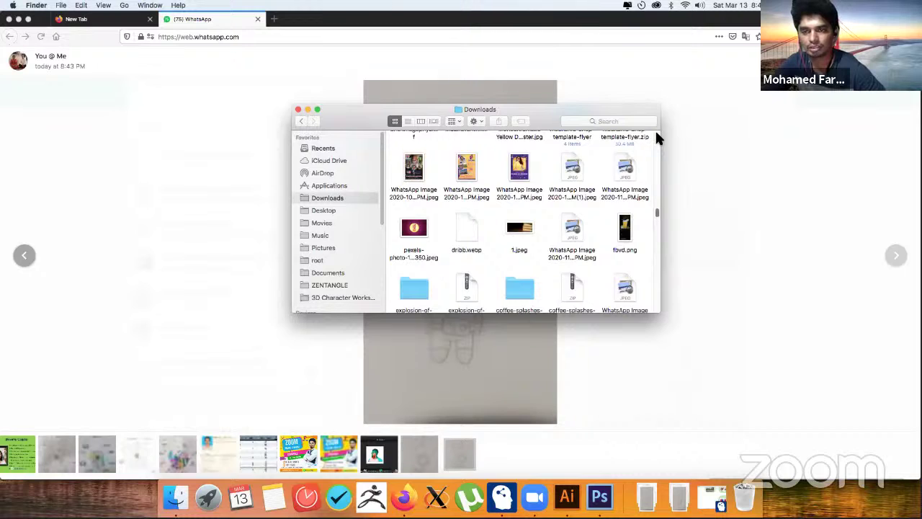
pyautogui.scroll(5, 590, 150)
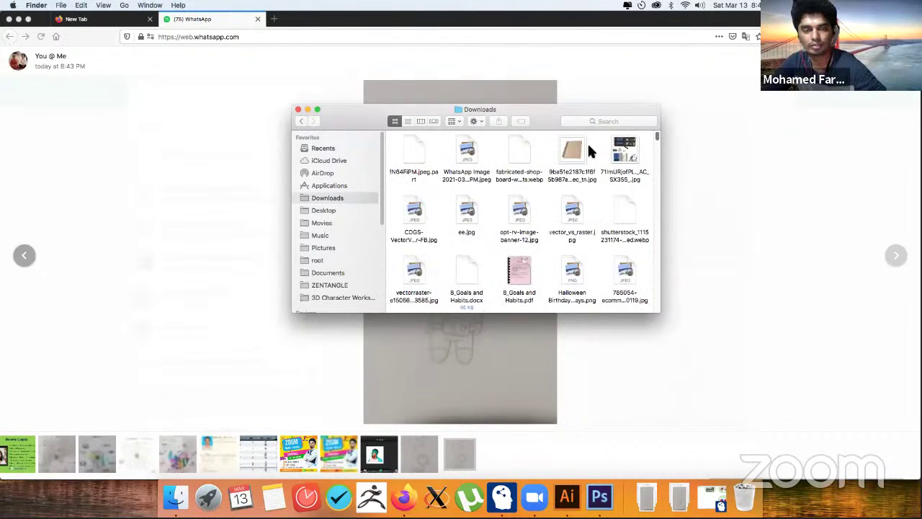
pyautogui.click(468, 150)
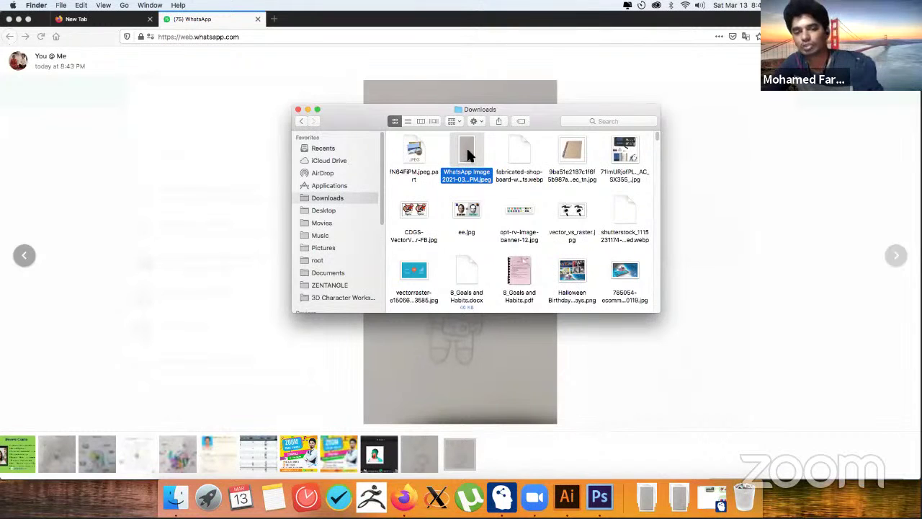
pyautogui.press('space')
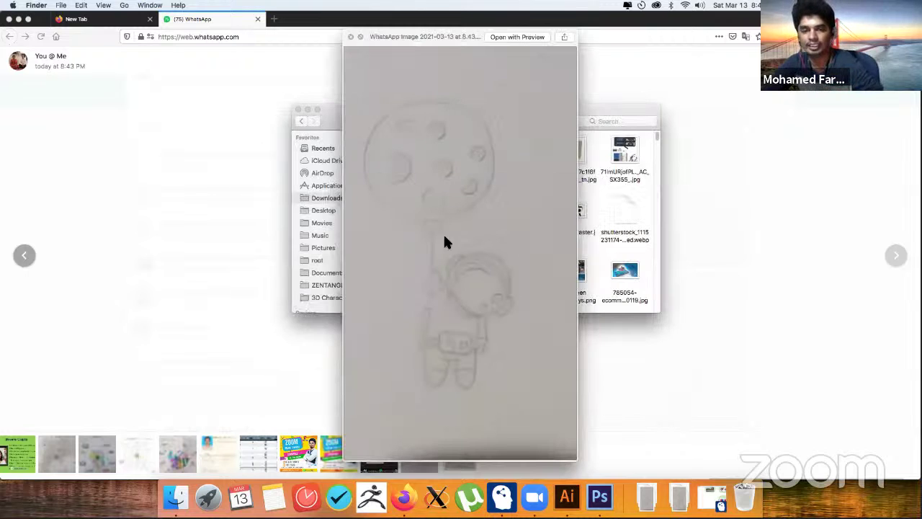
pyautogui.click(350, 37)
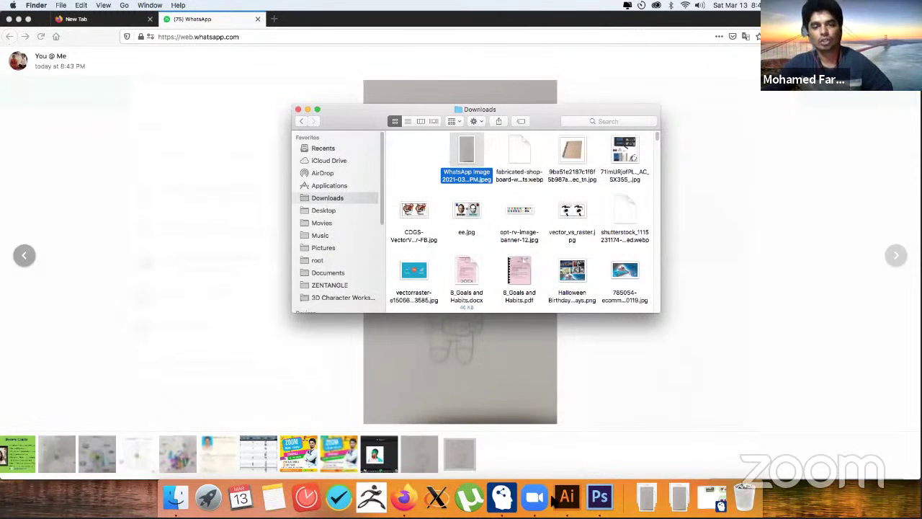
pyautogui.click(502, 497)
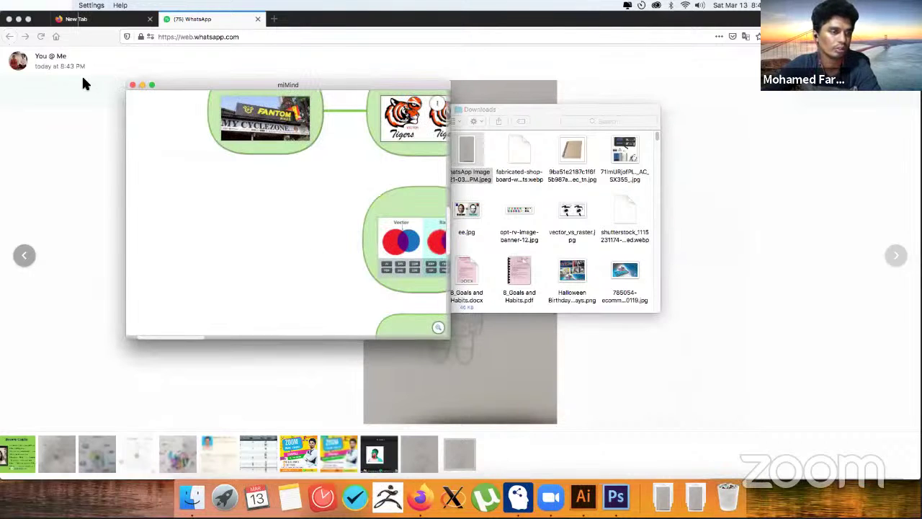
# - Show the miMind mind map full screen and scroll to the steps branch
pyautogui.click(142, 85)
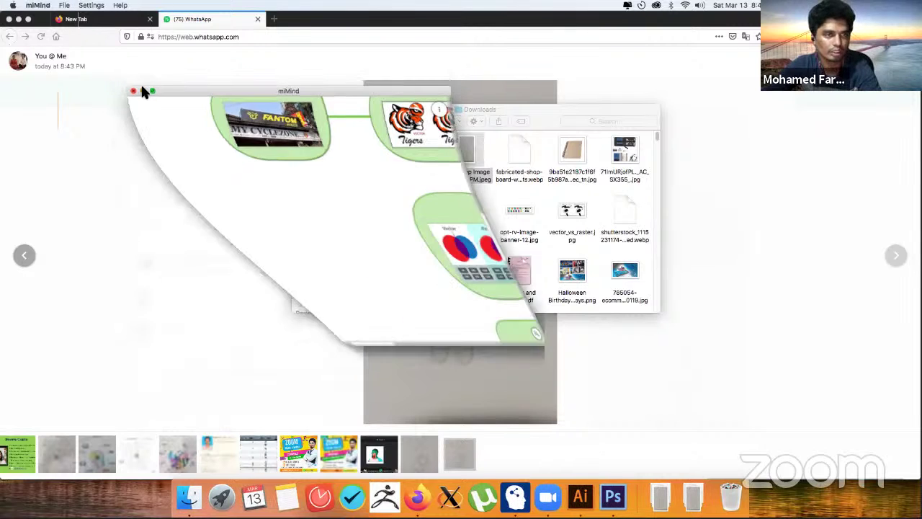
pyautogui.click(713, 495)
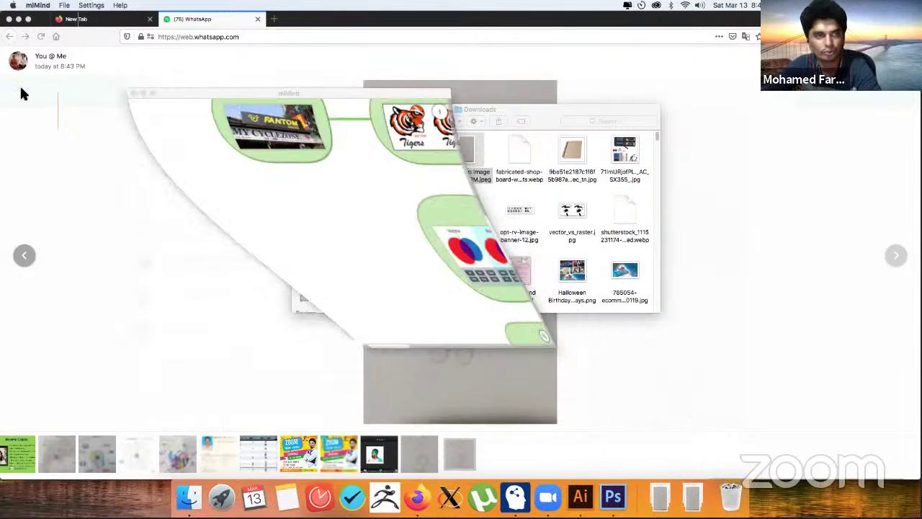
pyautogui.click(151, 85)
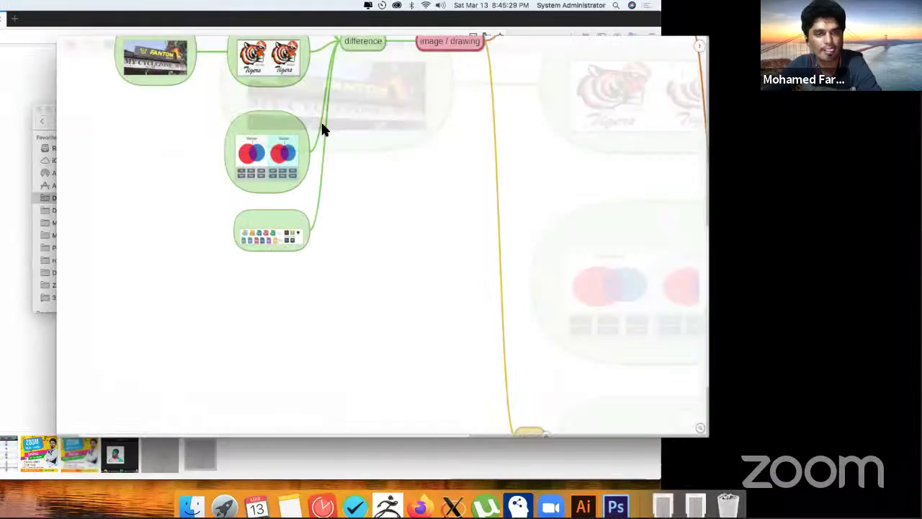
pyautogui.scroll(-5, 484, 252)
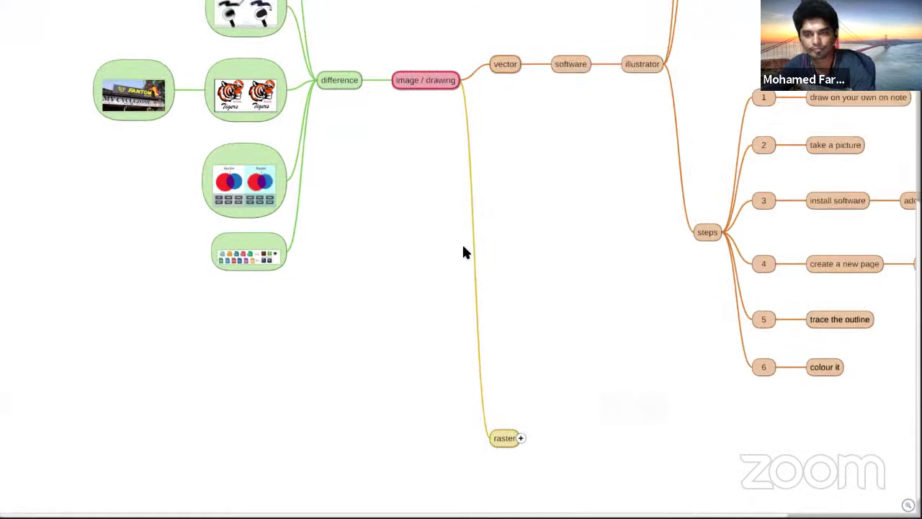
pyautogui.scroll(-3, 614, 325)
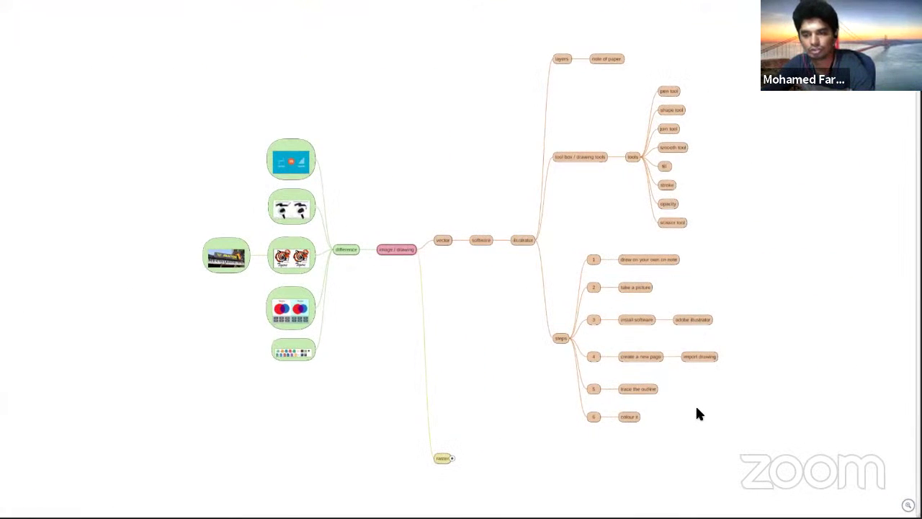
pyautogui.scroll(3, 634, 407)
pyautogui.scroll(2, 632, 397)
pyautogui.scroll(3, 497, 397)
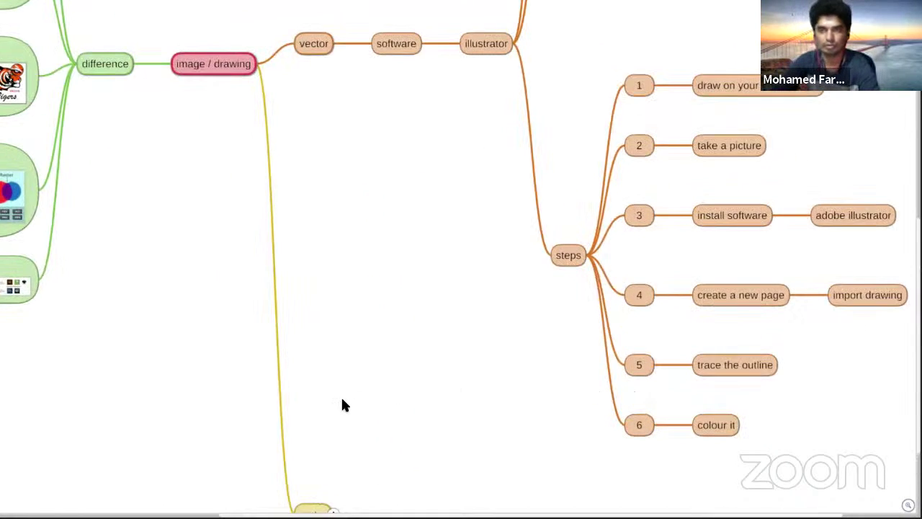
pyautogui.hscroll(3, 340, 396)
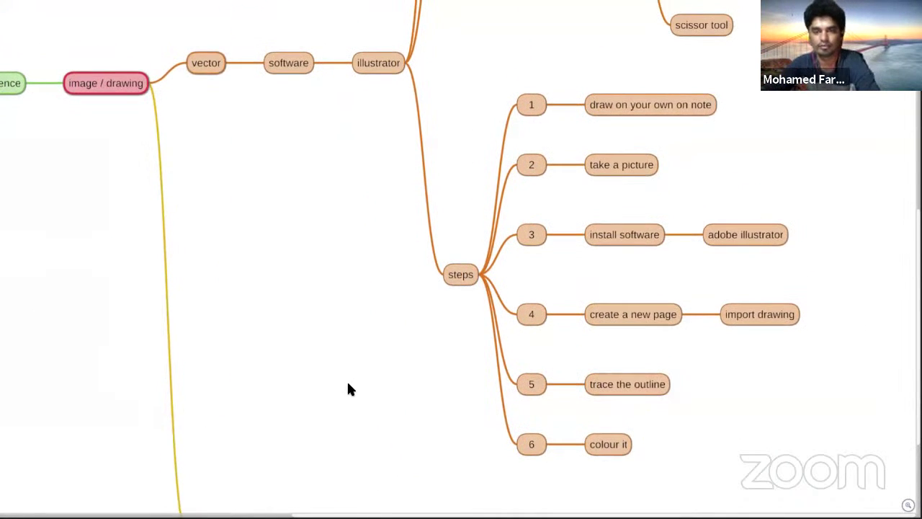
pyautogui.scroll(1, 348, 387)
pyautogui.scroll(1, 338, 385)
pyautogui.hscroll(3, 369, 353)
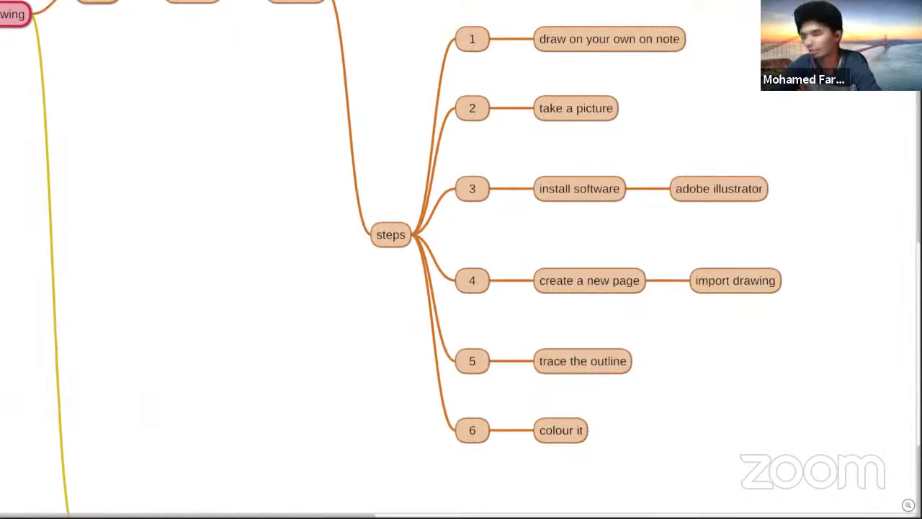
pyautogui.scroll(2, 369, 353)
pyautogui.scroll(2, 369, 353)
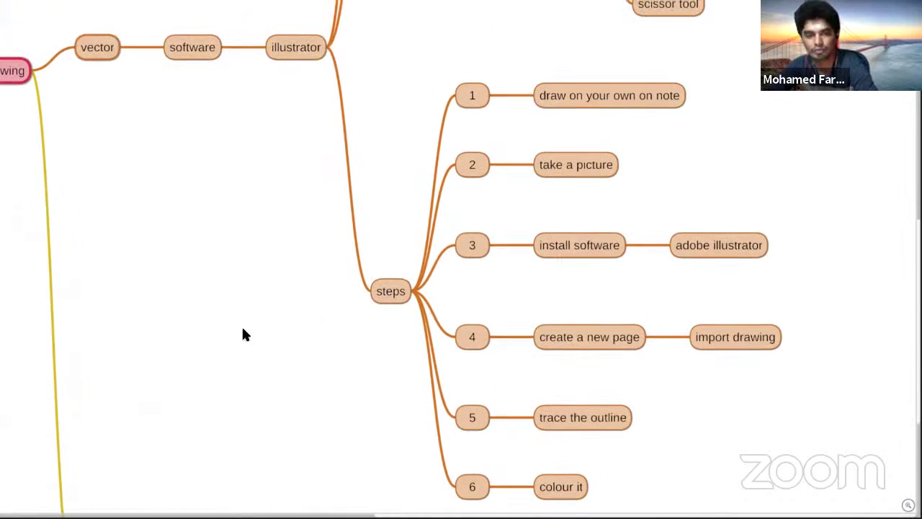
pyautogui.scroll(-1, 219, 331)
pyautogui.scroll(1, 218, 330)
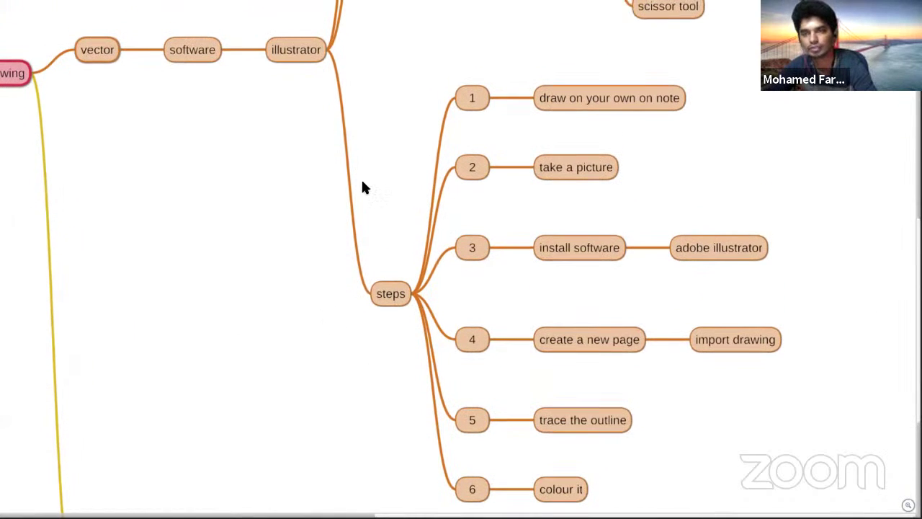
# - Fold nodes 1, 2 and 3 in the steps branch to hide their sub-items
pyautogui.click(473, 101)
pyautogui.click(489, 110)
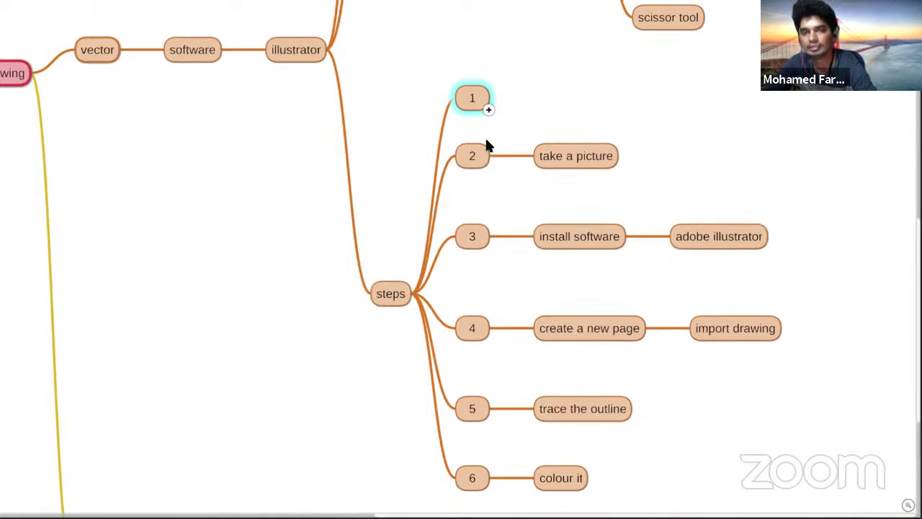
pyautogui.click(489, 167)
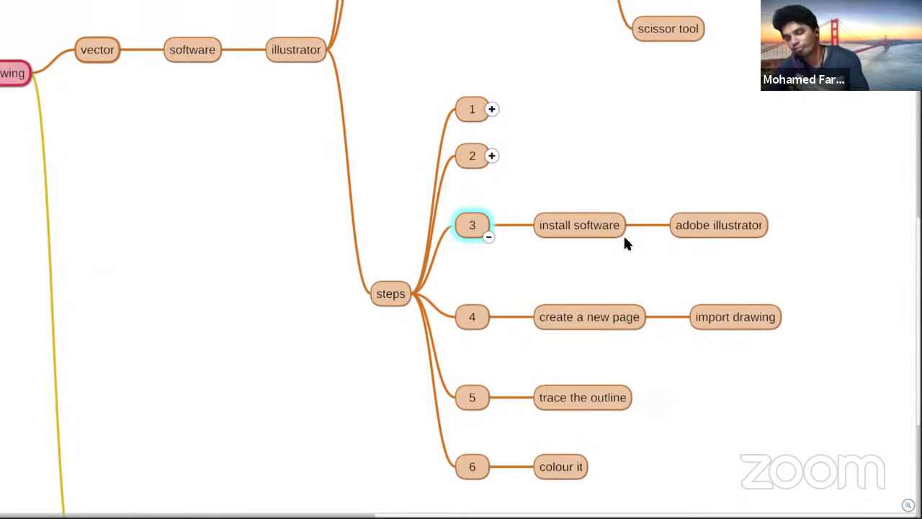
pyautogui.moveTo(582, 498)
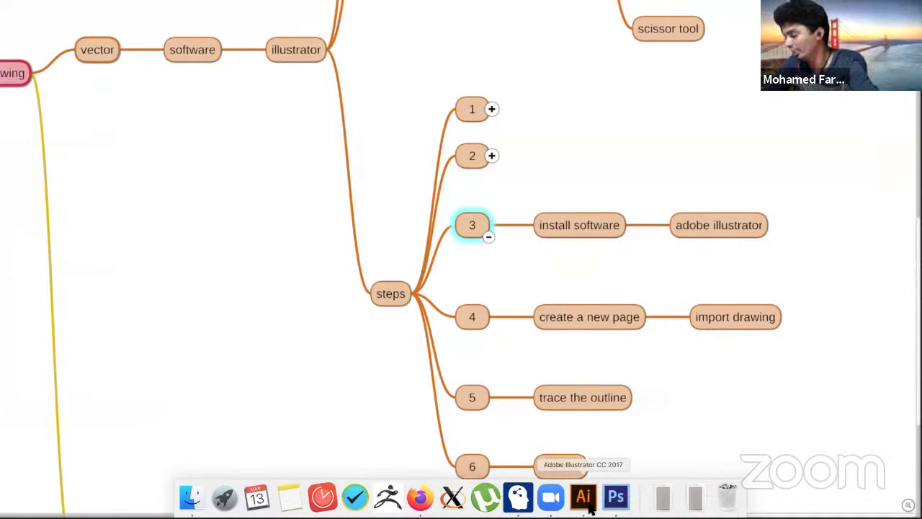
pyautogui.click(587, 505)
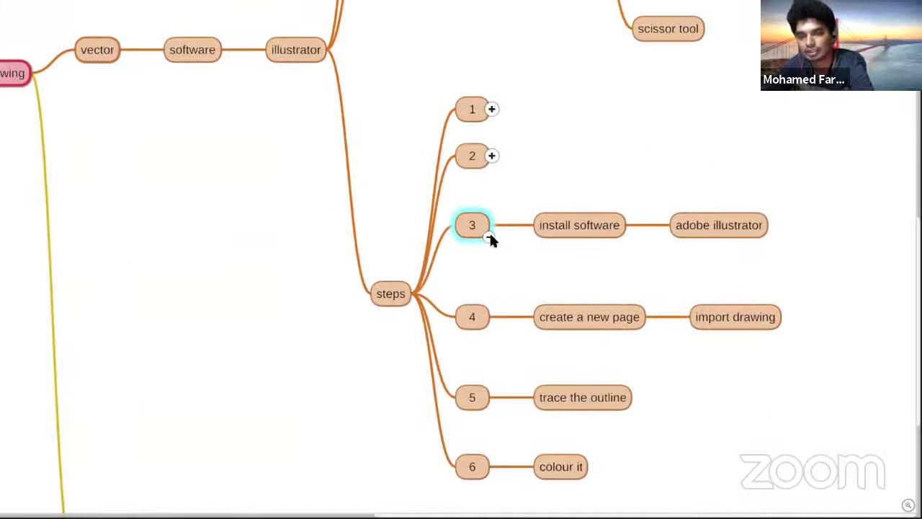
pyautogui.click(490, 235)
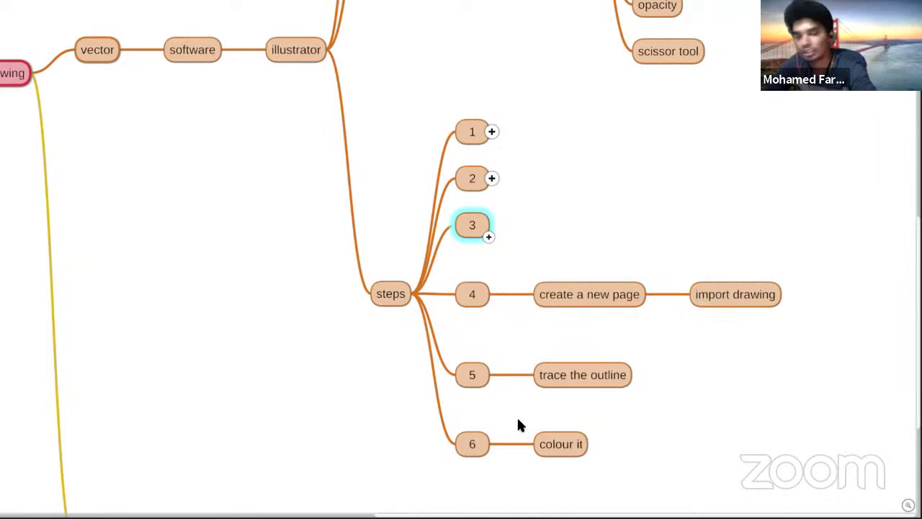
pyautogui.moveTo(453, 513)
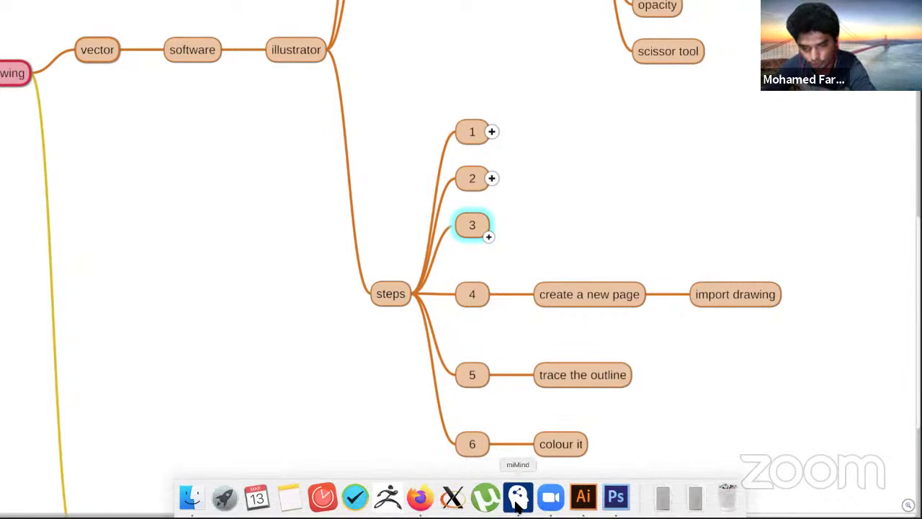
# - Try dragging the Downloads sketch photo onto the artboard, dismissing the file-read error
pyautogui.click(583, 497)
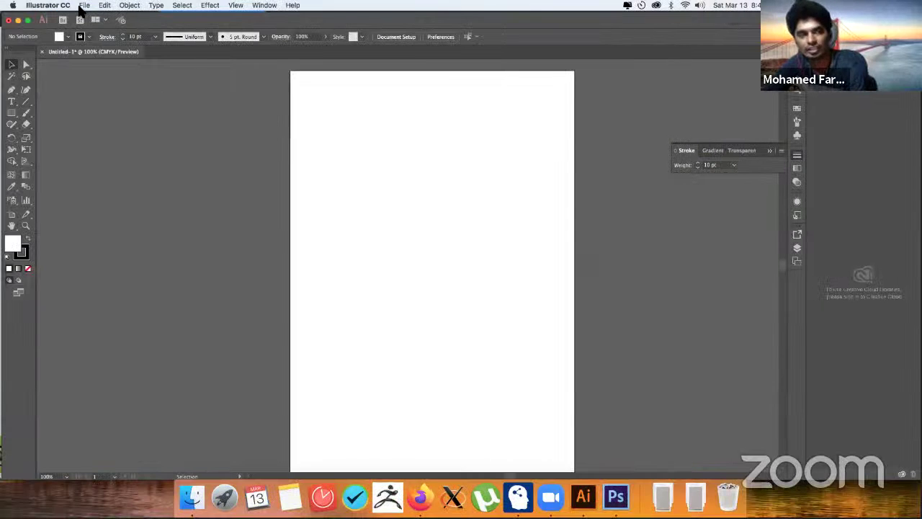
pyautogui.click(83, 5)
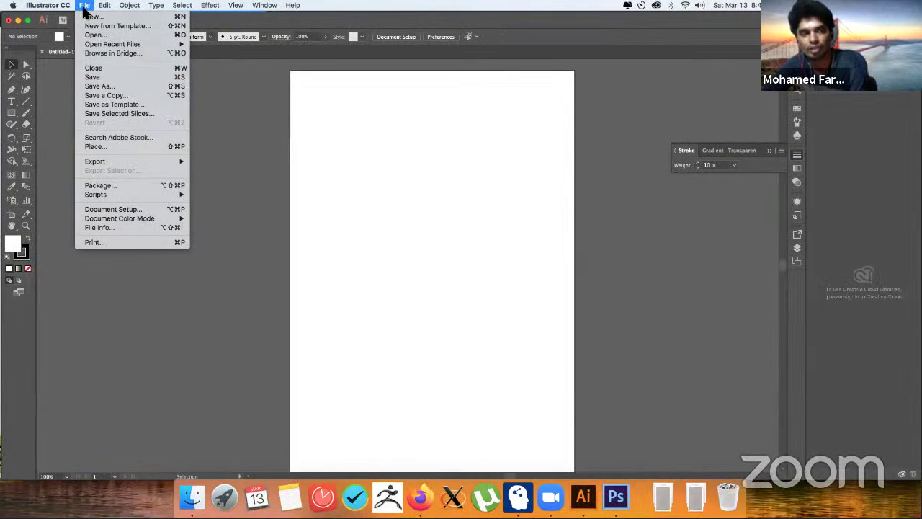
pyautogui.click(216, 202)
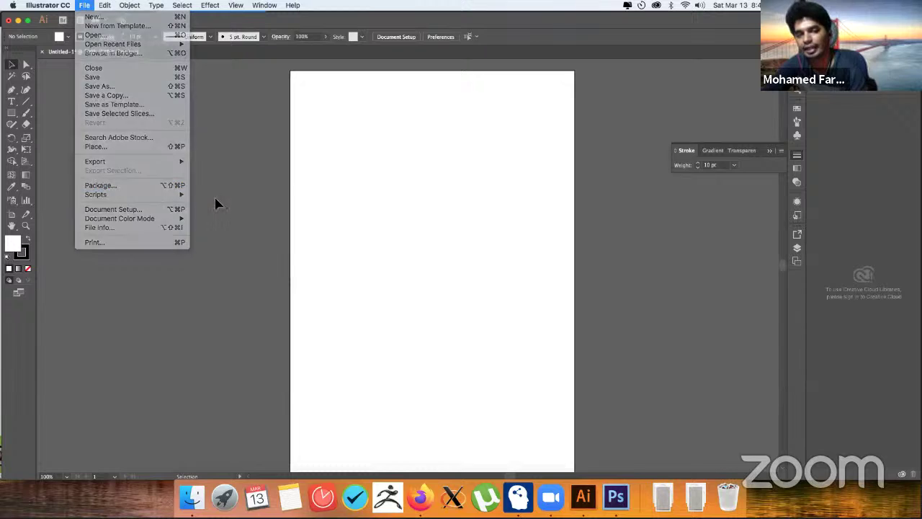
pyautogui.click(191, 497)
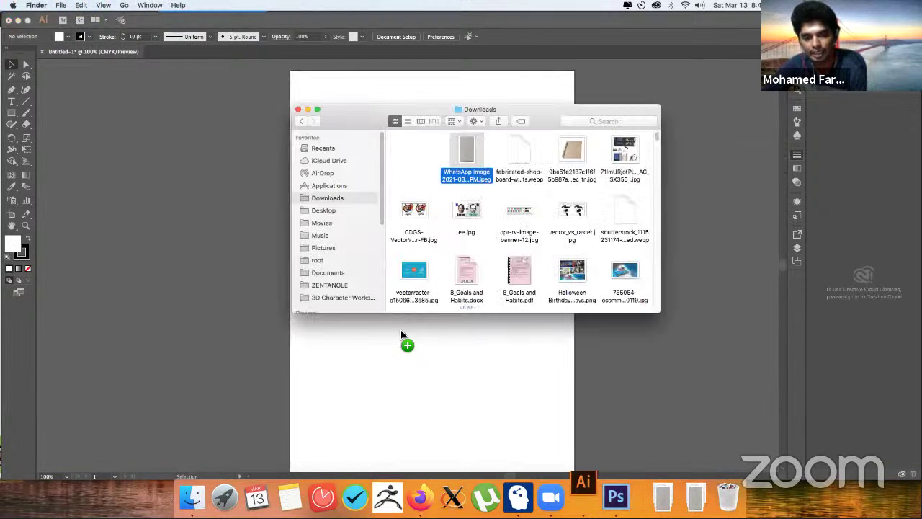
pyautogui.moveTo(423, 319); pyautogui.dragTo(401, 330)
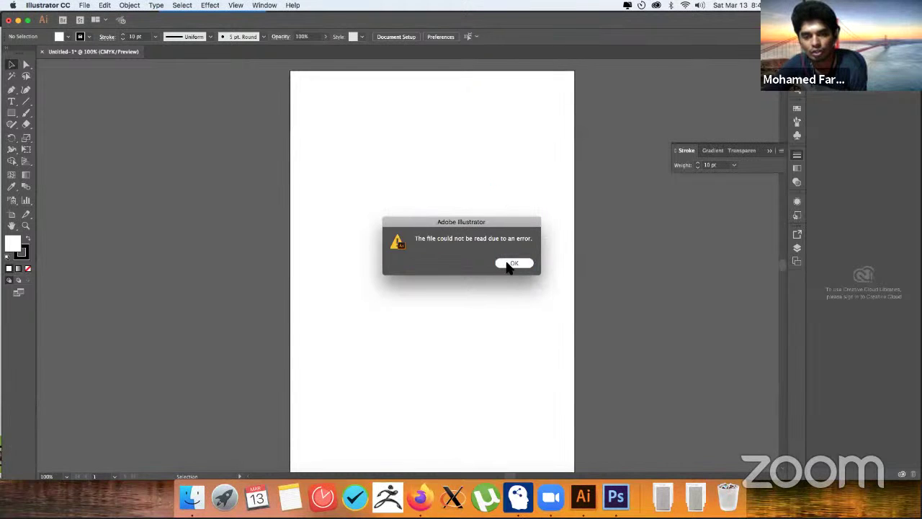
pyautogui.click(508, 264)
# - Preview the sketch photo in Quick Look and take a screenshot of it
pyautogui.click(192, 497)
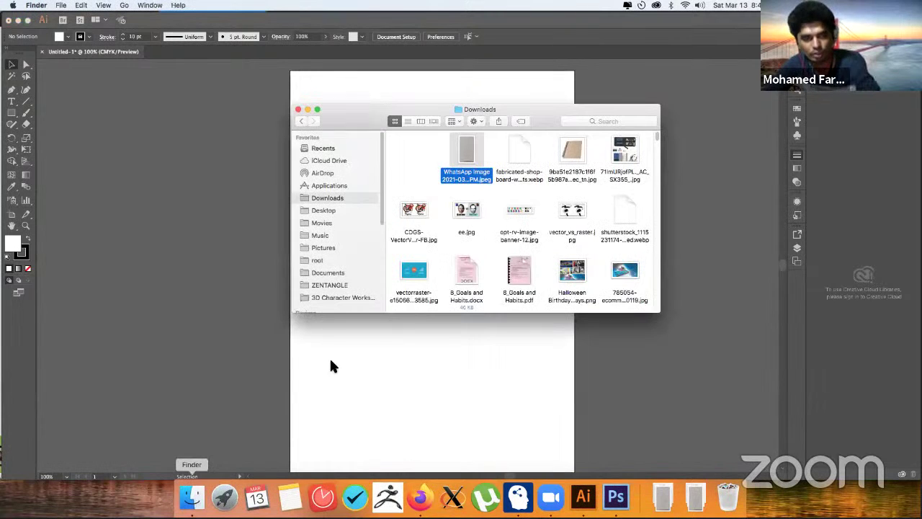
pyautogui.press('space')
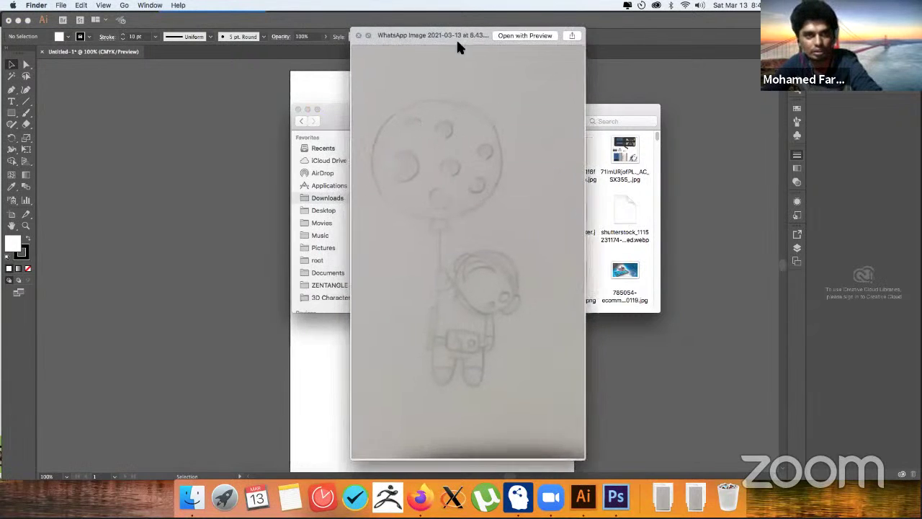
pyautogui.moveTo(406, 53)
pyautogui.mouseDown()
pyautogui.moveTo(460, 54)
pyautogui.moveTo(637, 453)
pyautogui.mouseUp()
pyautogui.press('super+shift+4')
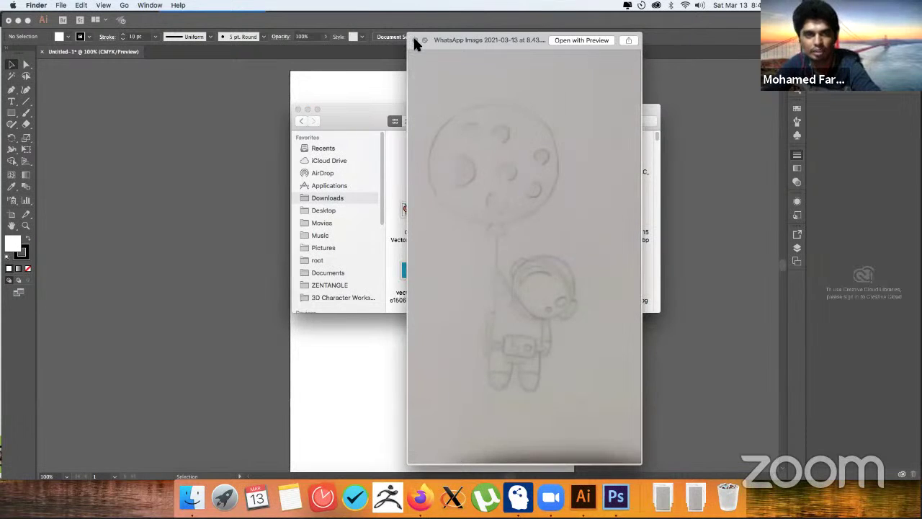
pyautogui.click(415, 40)
# - Place the Desktop sketch screenshot on the artboard, positioned to cover the page
pyautogui.click(324, 209)
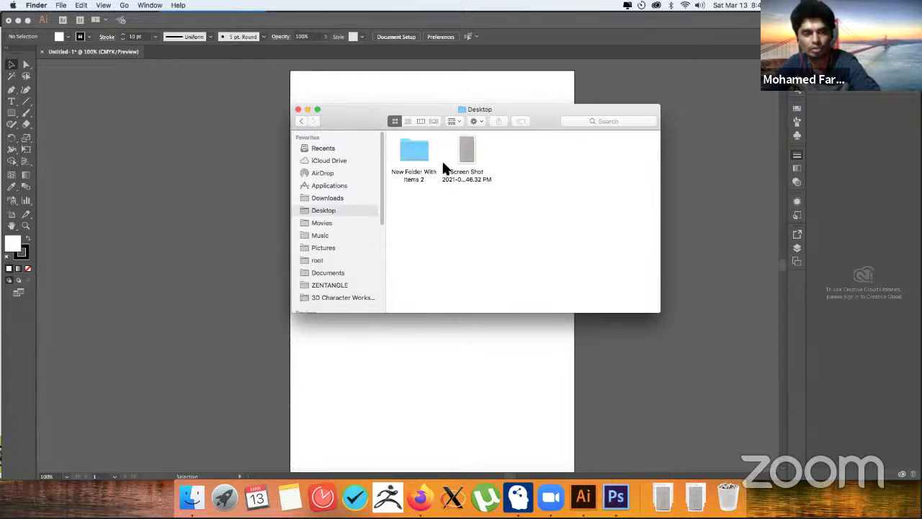
pyautogui.moveTo(464, 152)
pyautogui.mouseDown()
pyautogui.moveTo(374, 344)
pyautogui.moveTo(353, 336)
pyautogui.mouseUp()
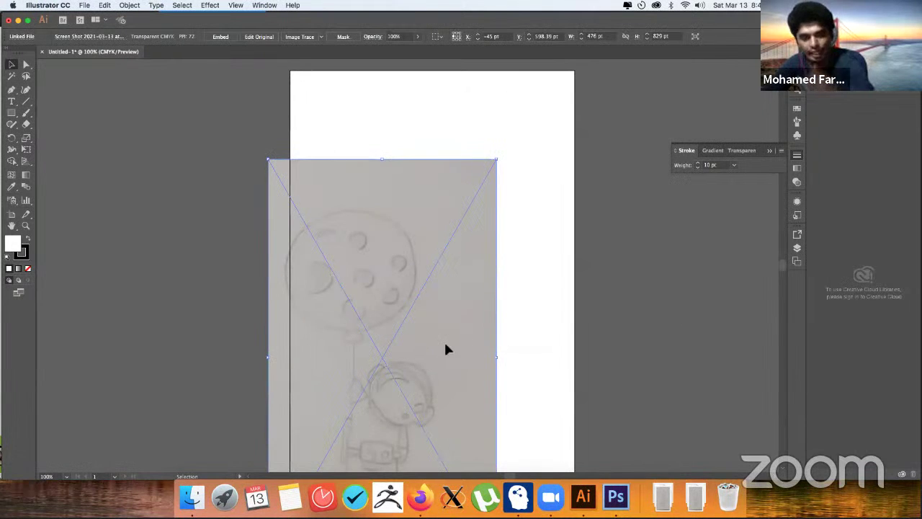
pyautogui.moveTo(446, 350); pyautogui.dragTo(491, 288)
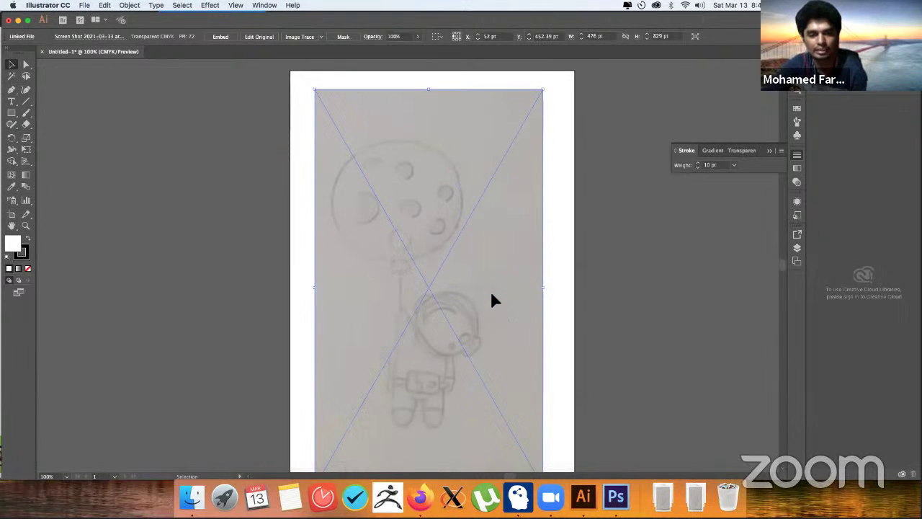
pyautogui.click(605, 265)
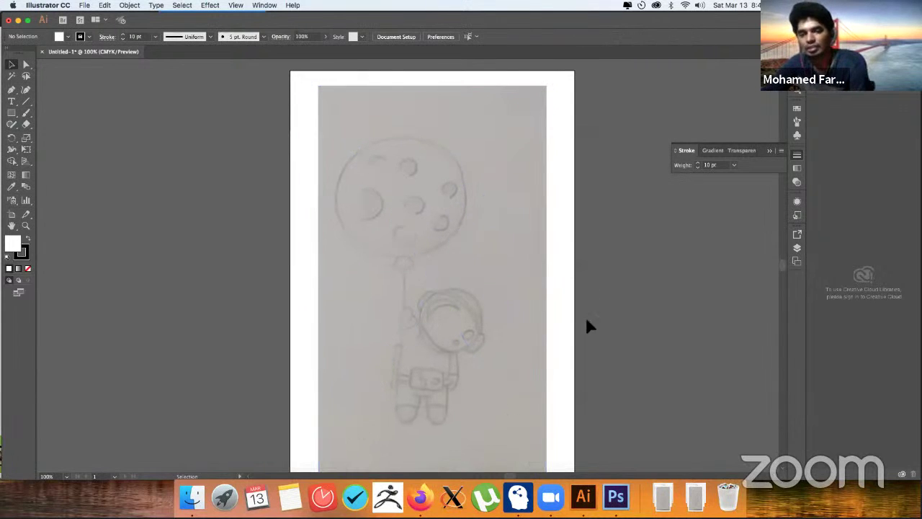
# - Fold step 4 in miMind's steps branch, then select step 5
pyautogui.click(518, 497)
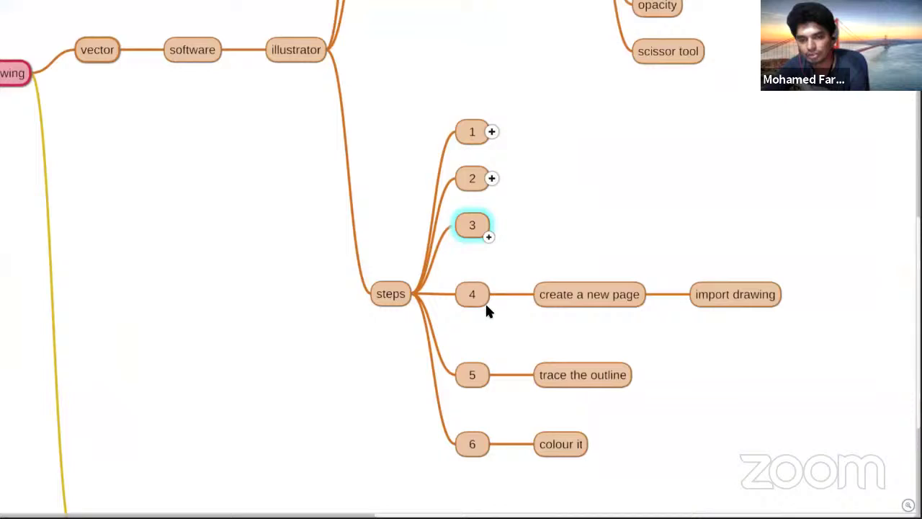
pyautogui.click(484, 302)
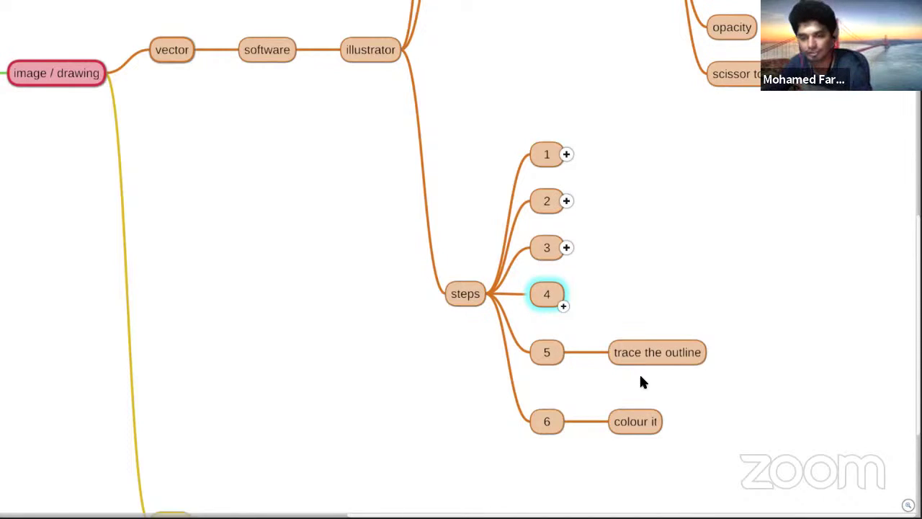
pyautogui.click(551, 363)
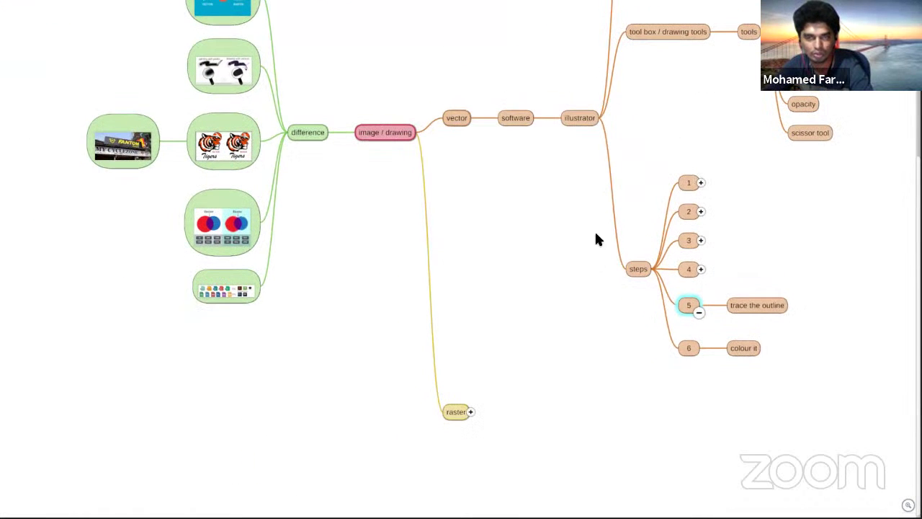
pyautogui.scroll(3, 260, 382)
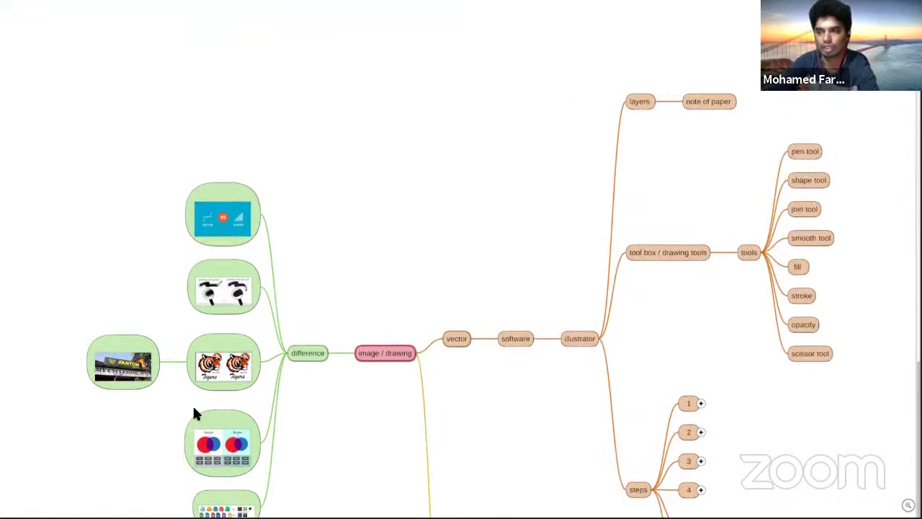
pyautogui.moveTo(26, 5)
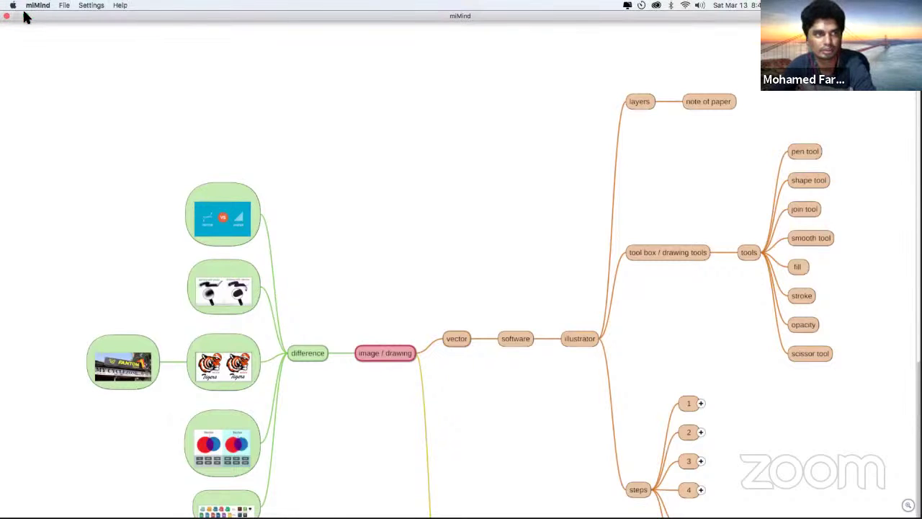
# - Make miMind a narrow, tall window at the left edge showing the tools list
pyautogui.click(25, 17)
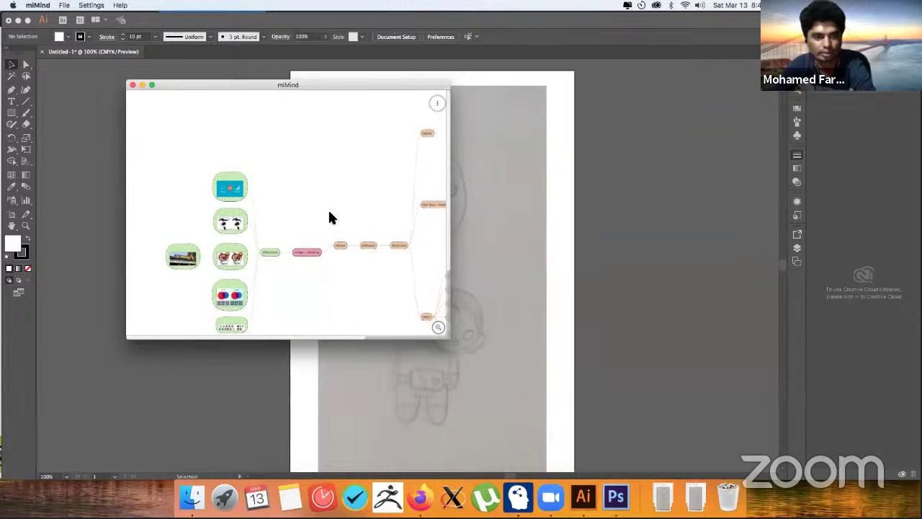
pyautogui.scroll(5, 411, 173)
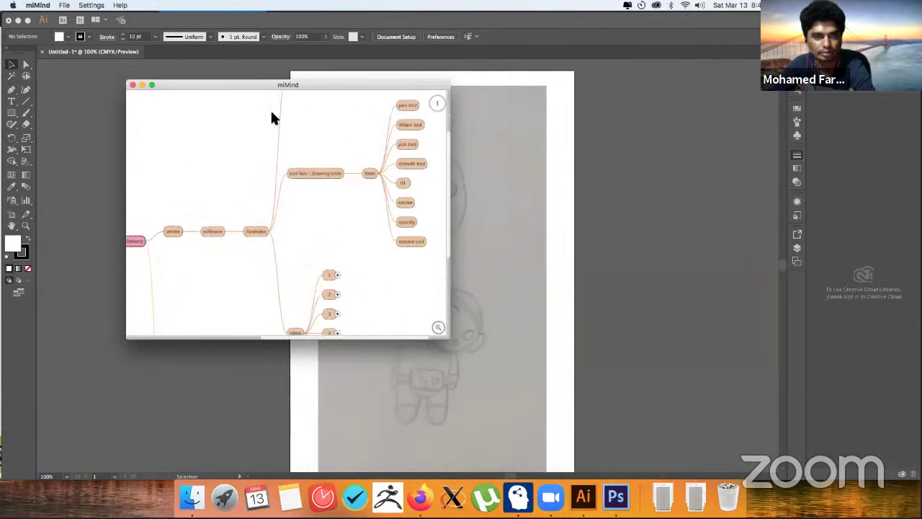
pyautogui.moveTo(282, 84); pyautogui.dragTo(117, 58)
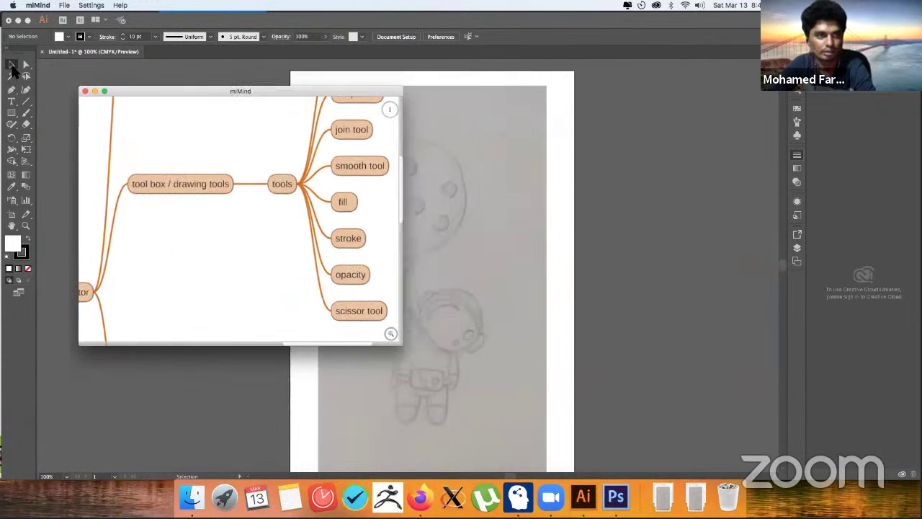
pyautogui.moveTo(285, 216); pyautogui.dragTo(182, 216)
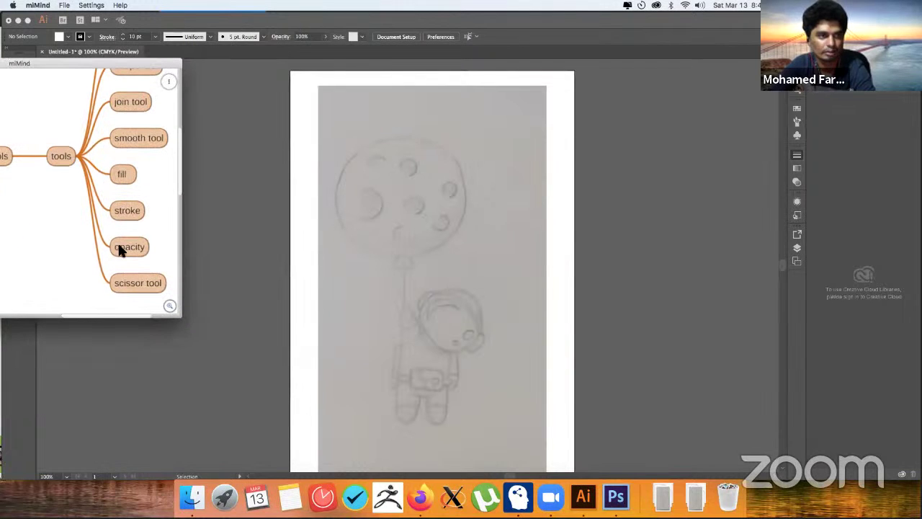
pyautogui.moveTo(151, 314); pyautogui.dragTo(134, 469)
pyautogui.scroll(3, 132, 230)
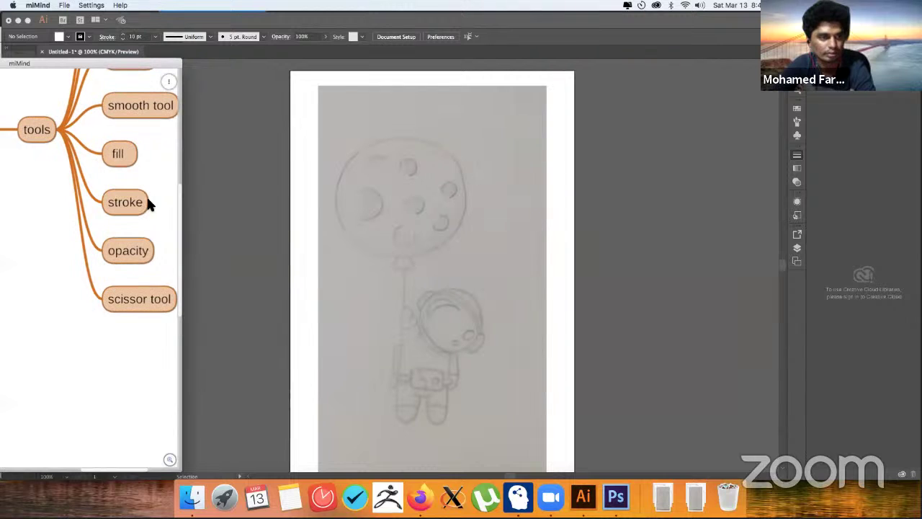
pyautogui.scroll(5, 90, 335)
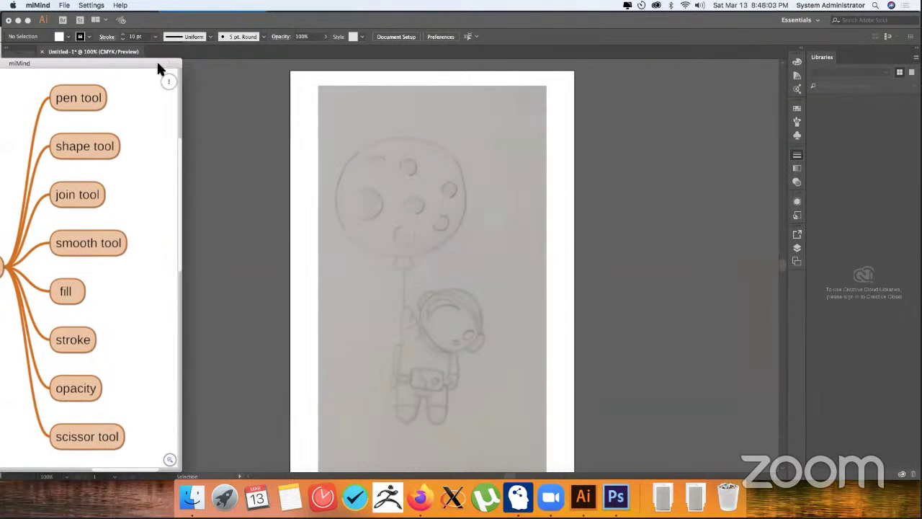
pyautogui.moveTo(143, 58); pyautogui.dragTo(125, 48)
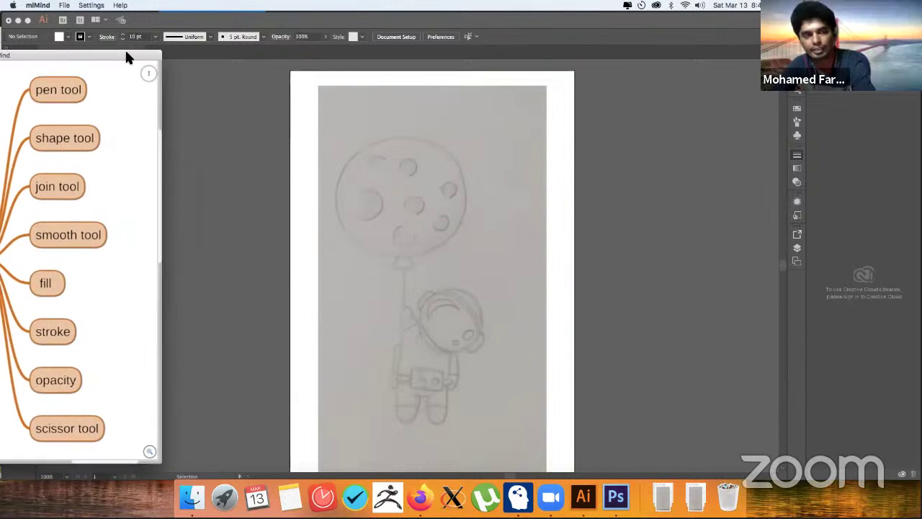
pyautogui.click(159, 21)
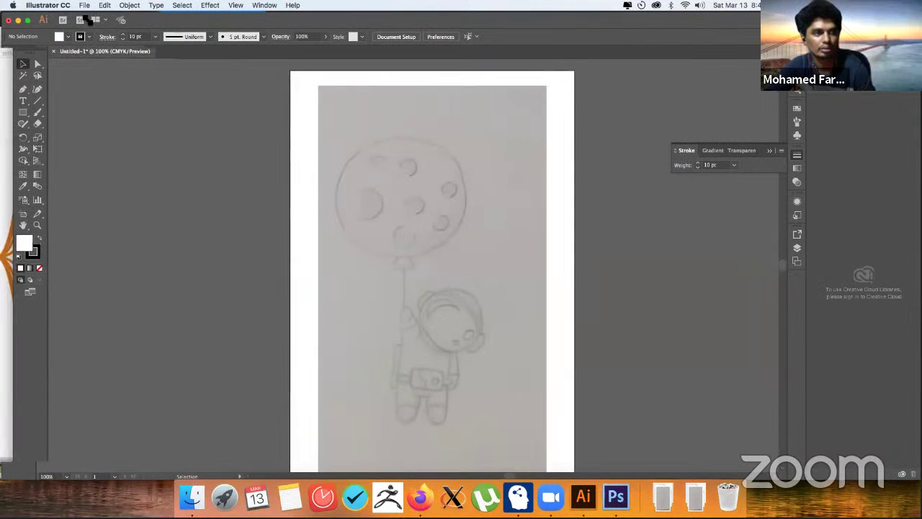
# - Arrange the Illustrator window beside a narrowed miMind tools list
pyautogui.moveTo(97, 18); pyautogui.dragTo(144, 22)
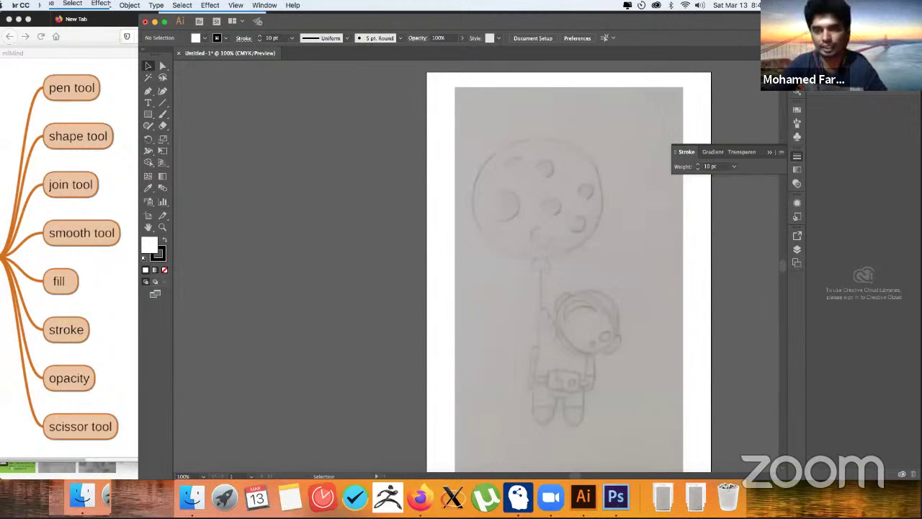
pyautogui.click(67, 85)
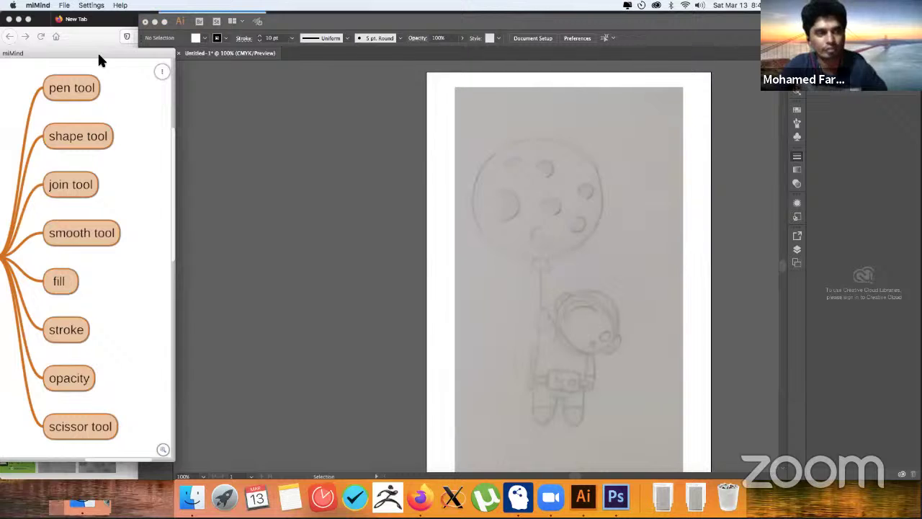
pyautogui.moveTo(116, 54)
pyautogui.mouseDown()
pyautogui.moveTo(103, 55)
pyautogui.moveTo(113, 56)
pyautogui.mouseUp()
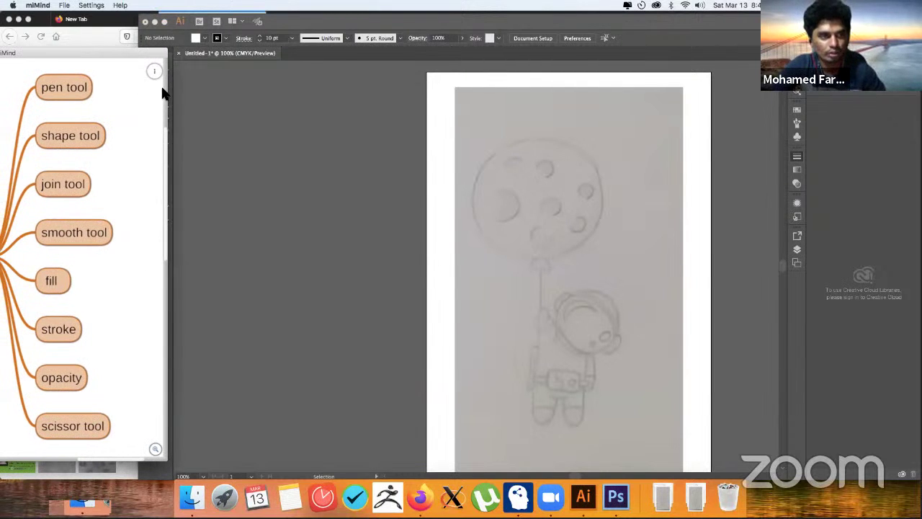
pyautogui.moveTo(171, 94); pyautogui.dragTo(108, 102)
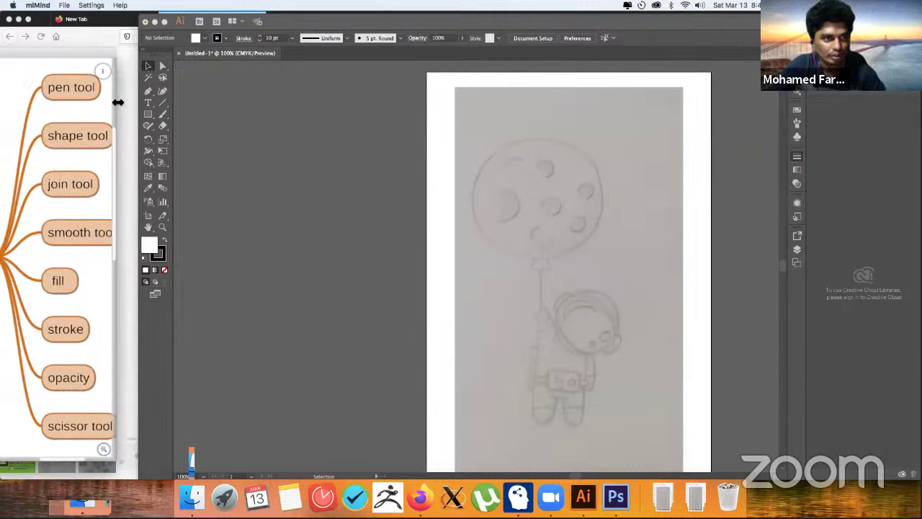
pyautogui.moveTo(109, 100); pyautogui.dragTo(120, 98)
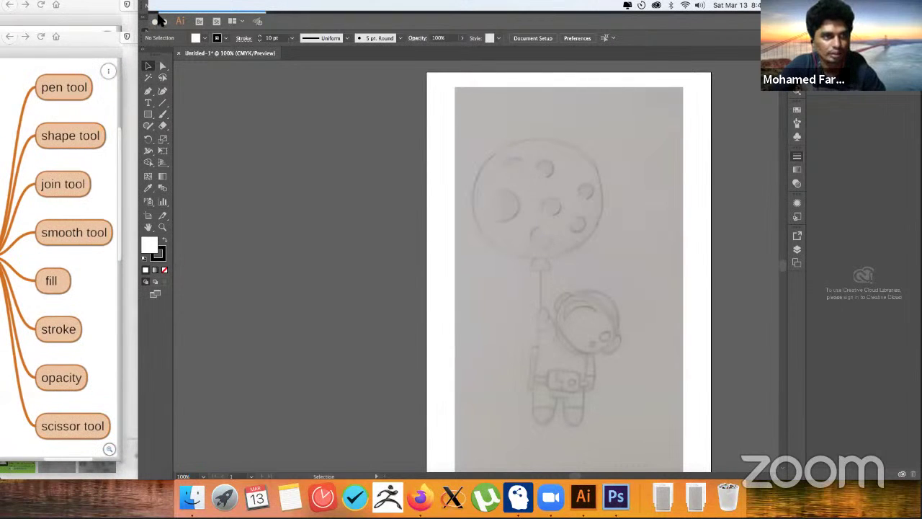
pyautogui.click(162, 22)
pyautogui.moveTo(157, 20); pyautogui.dragTo(143, 19)
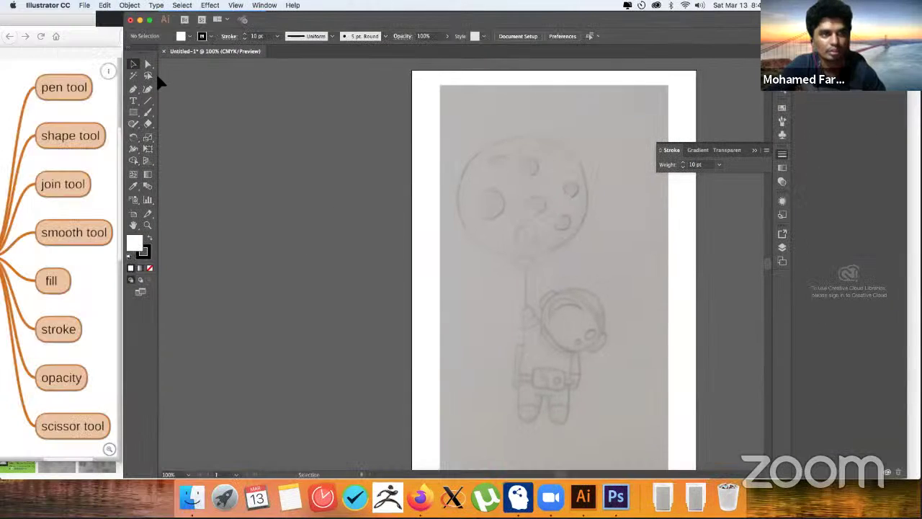
# - Select the Pen tool and place a test anchor point beside the artboard
pyautogui.click(134, 90)
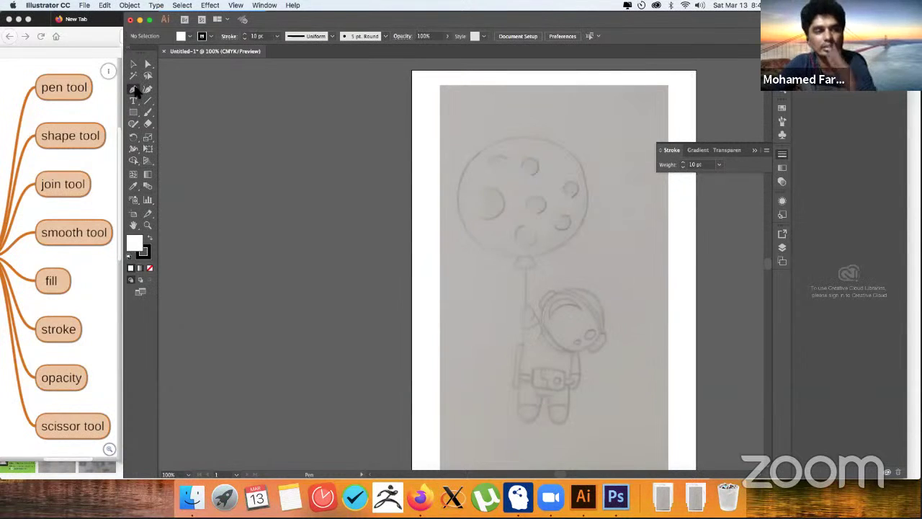
pyautogui.click(134, 90)
pyautogui.click(175, 100)
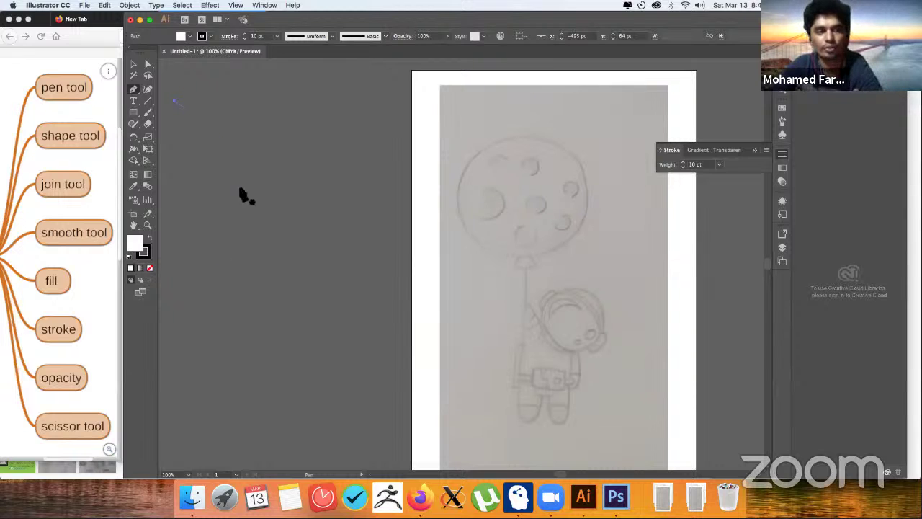
# - Preview the pencil kit image from Downloads in Quick Look, briefly full screen
pyautogui.click(191, 497)
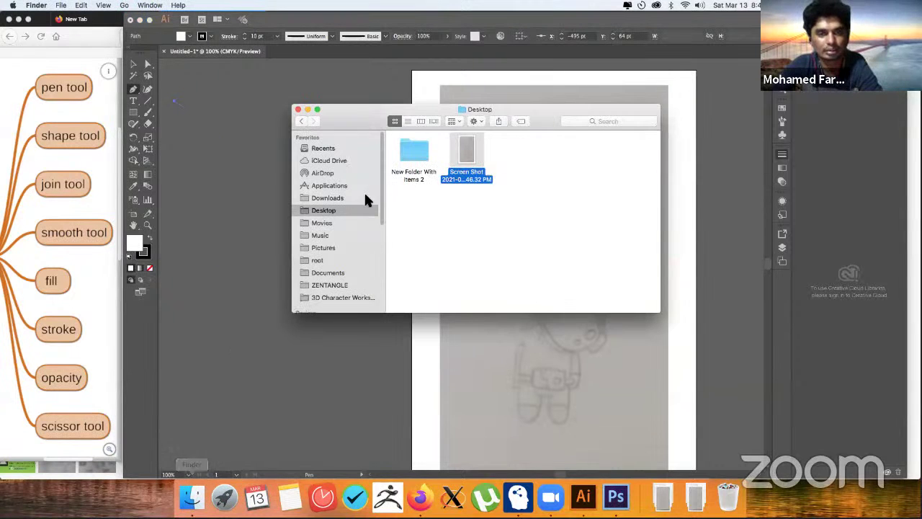
pyautogui.click(396, 212)
pyautogui.click(330, 199)
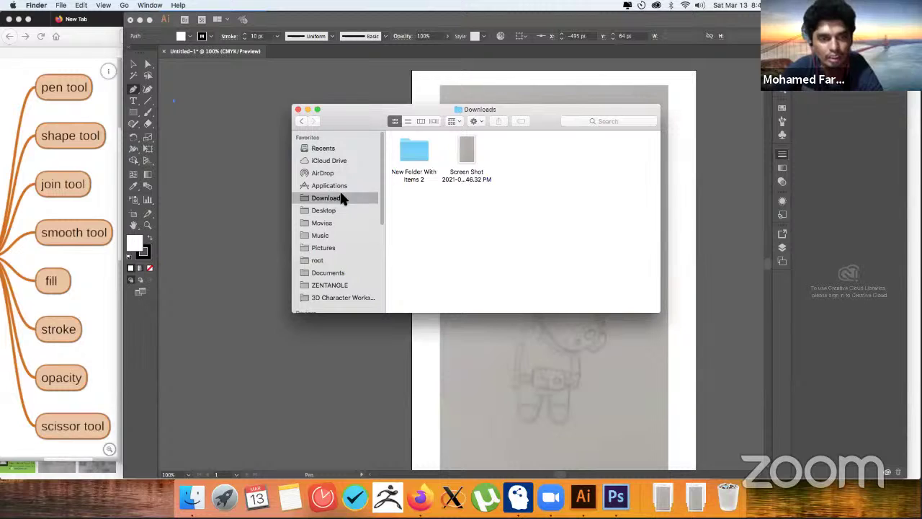
pyautogui.click(615, 158)
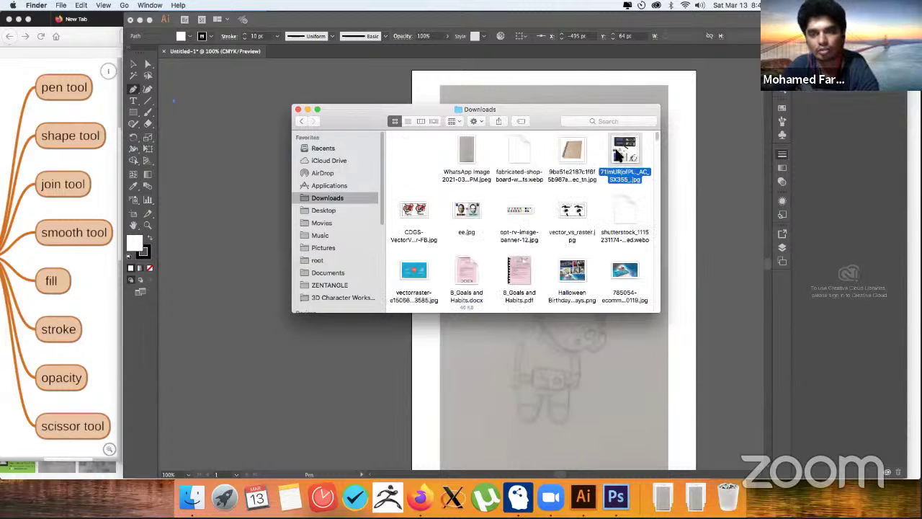
pyautogui.press('space')
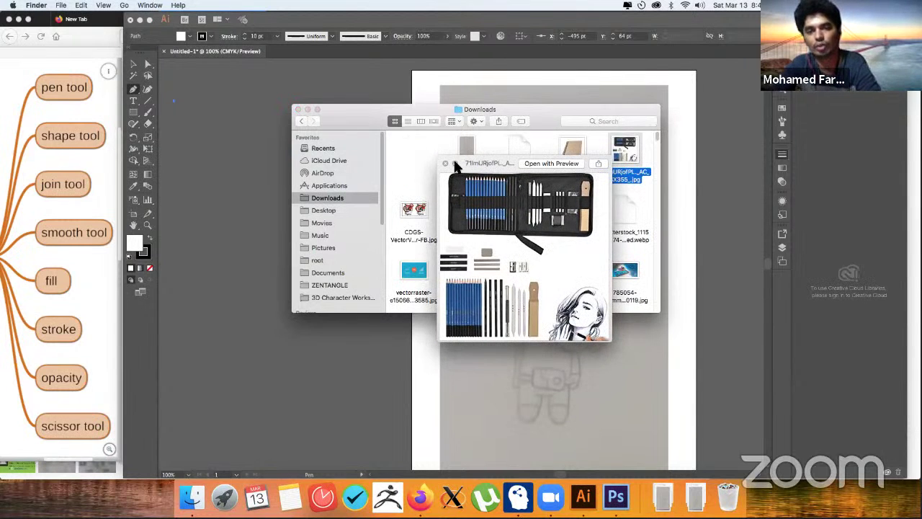
pyautogui.click(456, 164)
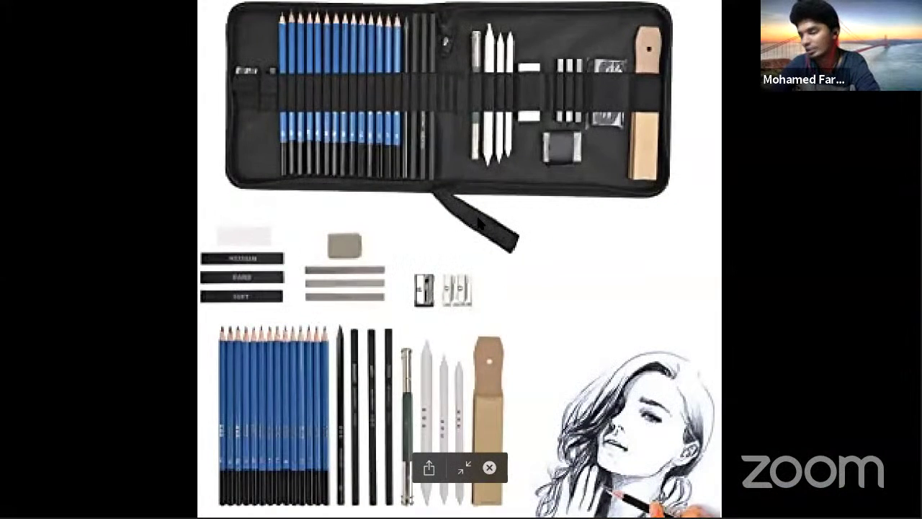
pyautogui.press('Escape')
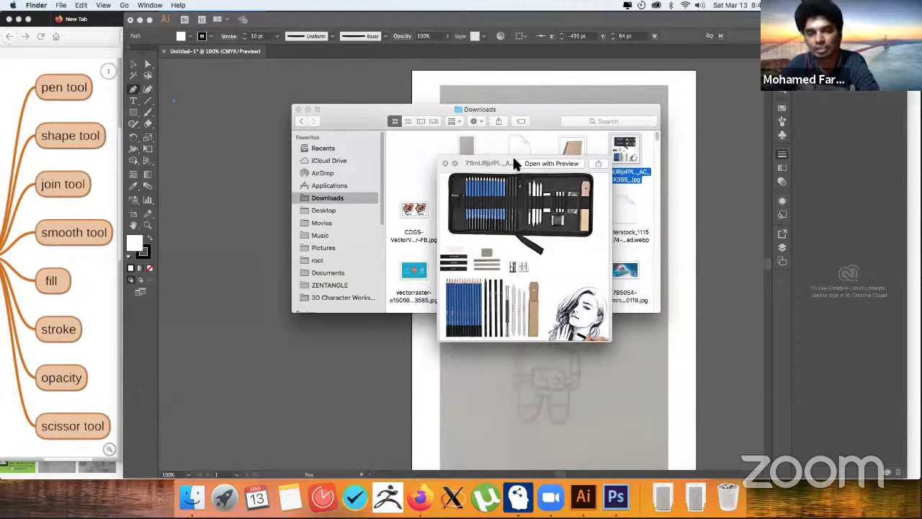
pyautogui.moveTo(572, 160)
pyautogui.mouseDown()
pyautogui.moveTo(164, 117)
pyautogui.moveTo(298, 101)
pyautogui.mouseUp()
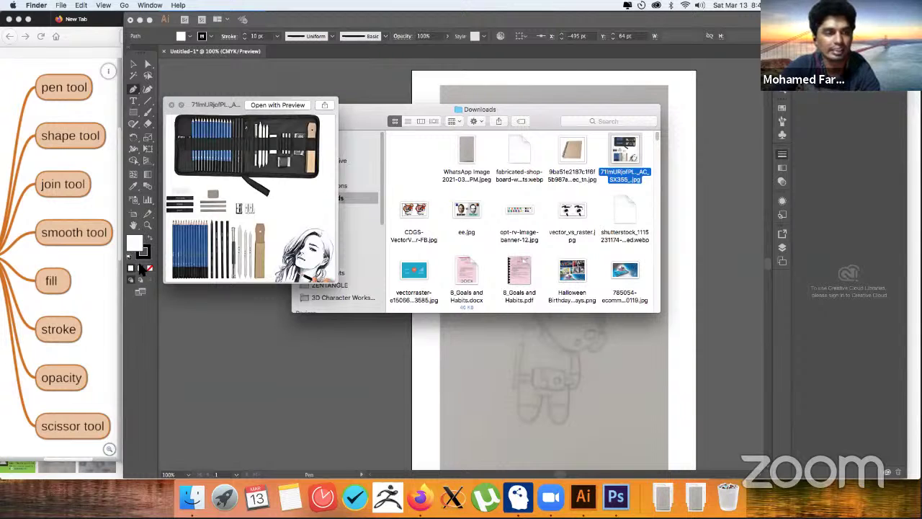
pyautogui.moveTo(149, 317)
pyautogui.mouseDown()
pyautogui.moveTo(198, 21)
pyautogui.moveTo(130, 322)
pyautogui.mouseUp()
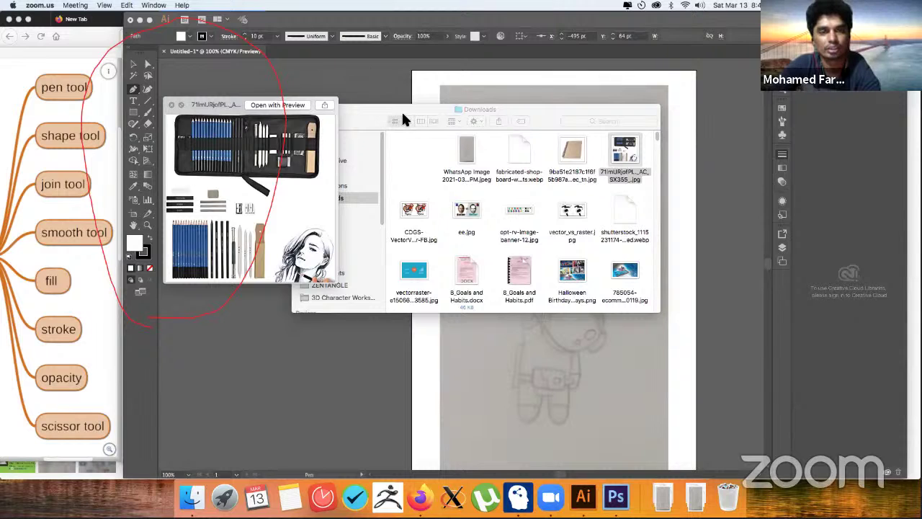
# - Close the pencil kit preview and view the spiral notebook image full screen
pyautogui.rightClick(424, 115)
pyautogui.click(462, 154)
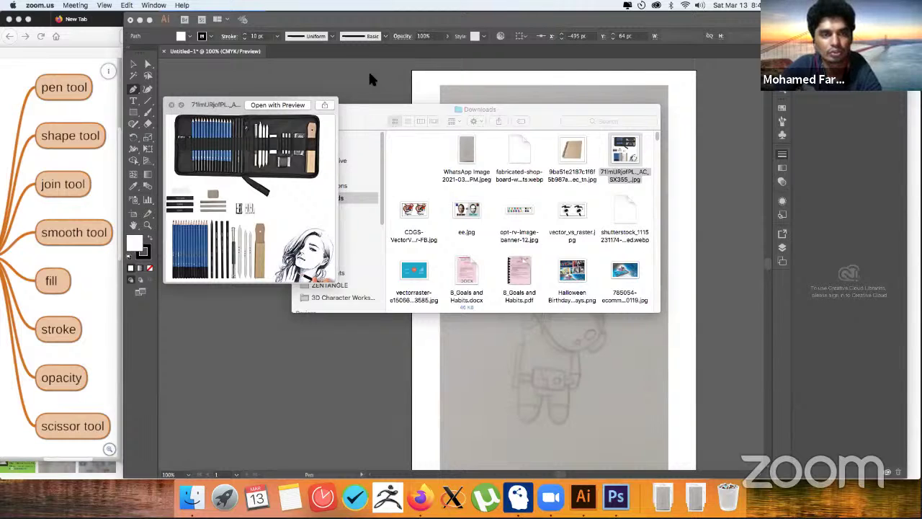
pyautogui.click(209, 108)
pyautogui.click(180, 105)
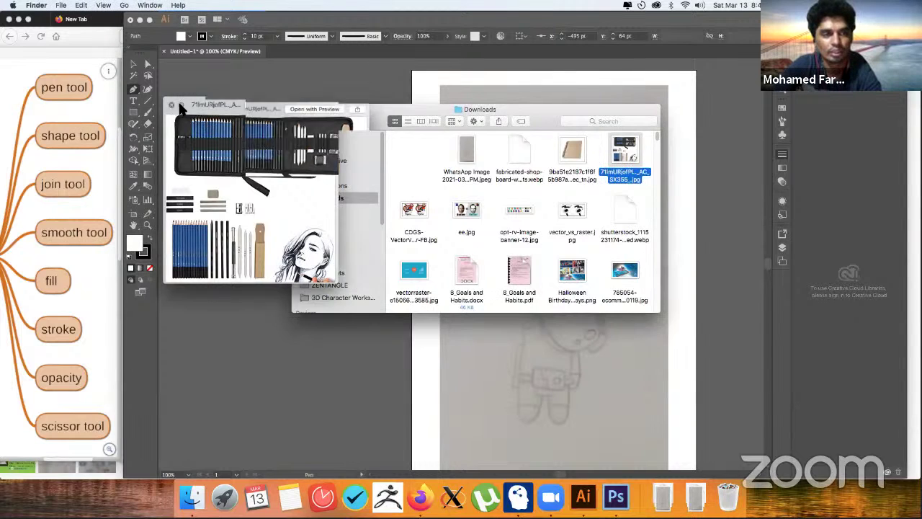
pyautogui.click(574, 152)
pyautogui.press('space')
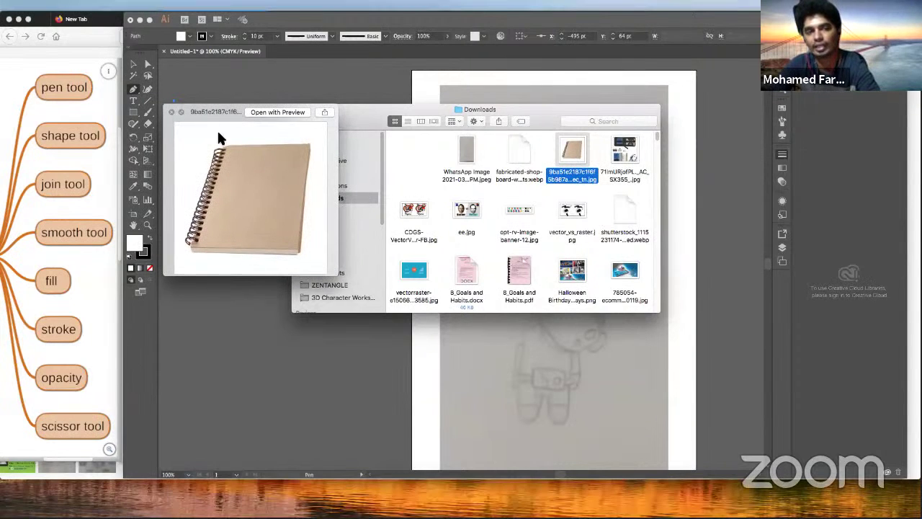
pyautogui.press('ctrl+super+f')
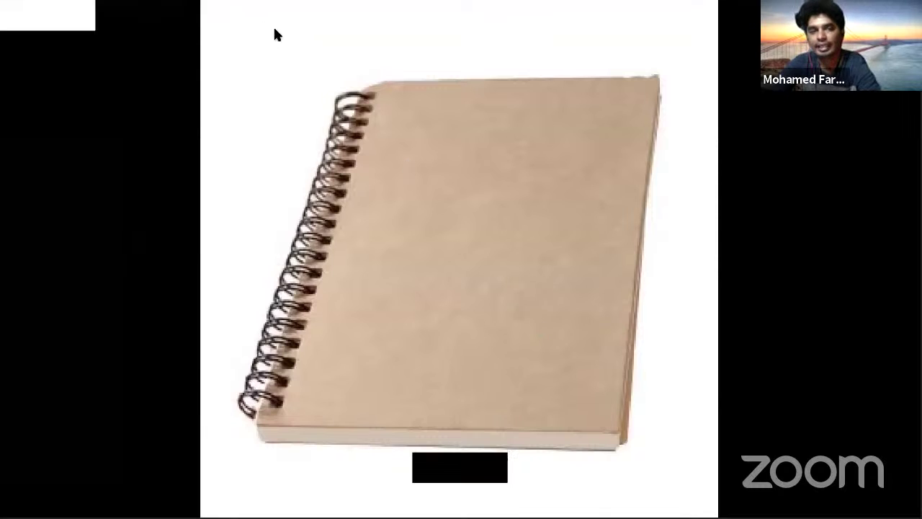
pyautogui.press('Escape')
# - Open Illustrator's Layers panel, then close the notebook preview and Downloads window
pyautogui.click(713, 183)
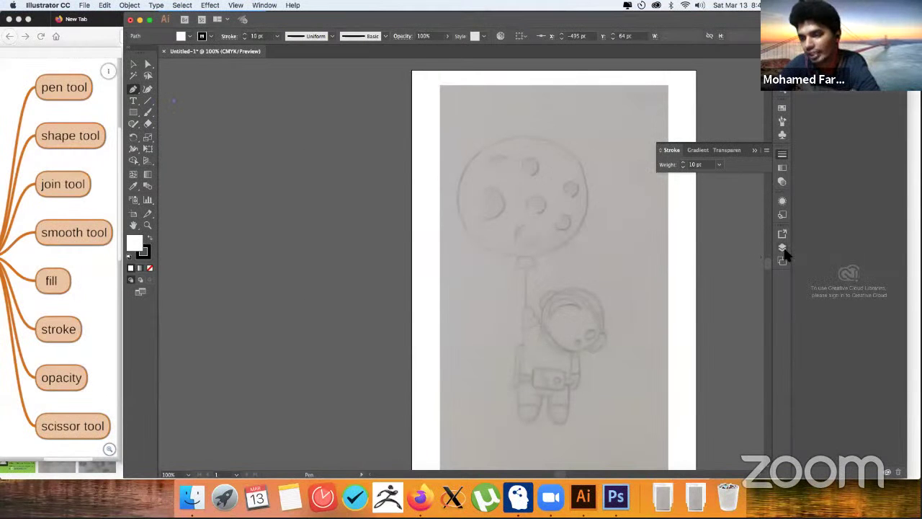
pyautogui.click(783, 249)
pyautogui.click(783, 249)
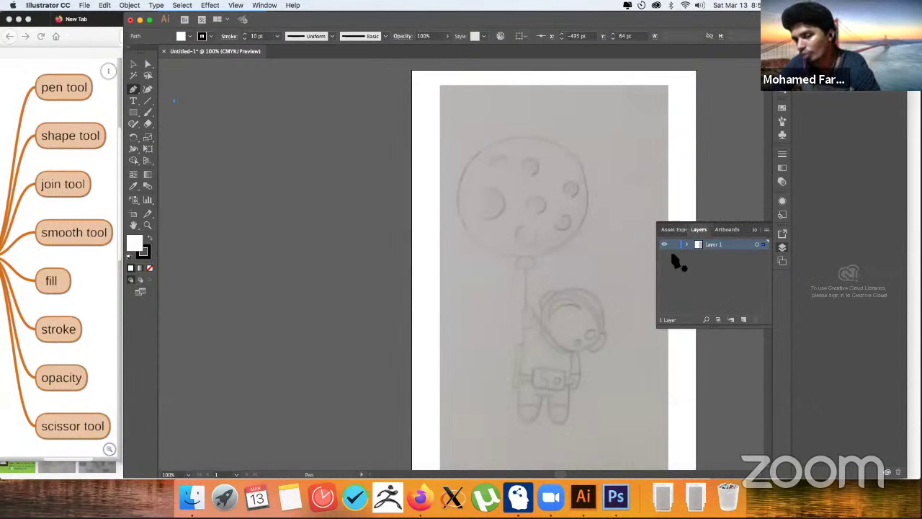
pyautogui.click(191, 497)
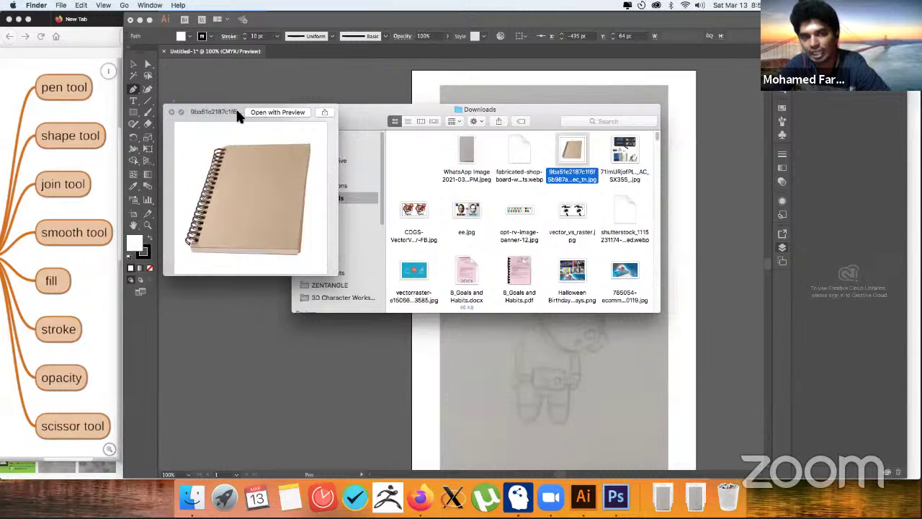
pyautogui.click(172, 112)
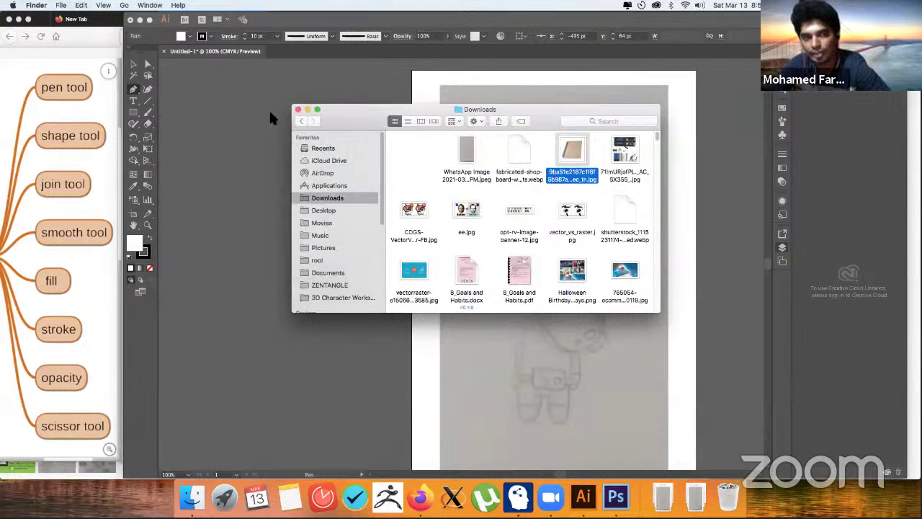
pyautogui.click(308, 111)
# - Add five new layers so the document has six layers
pyautogui.click(785, 248)
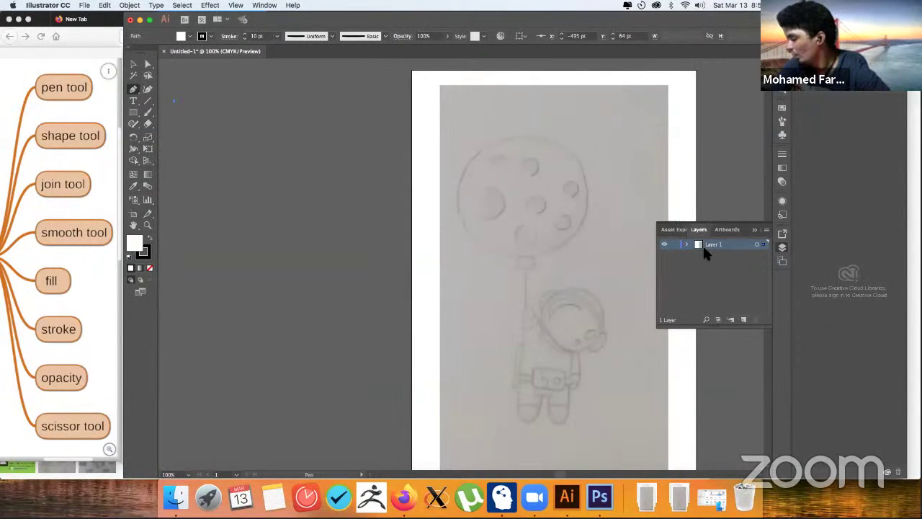
pyautogui.click(743, 320)
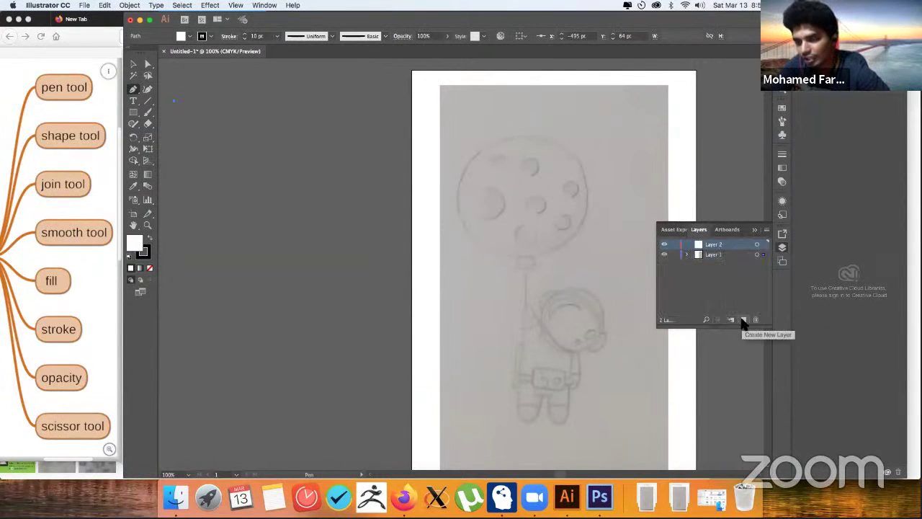
pyautogui.click(743, 320)
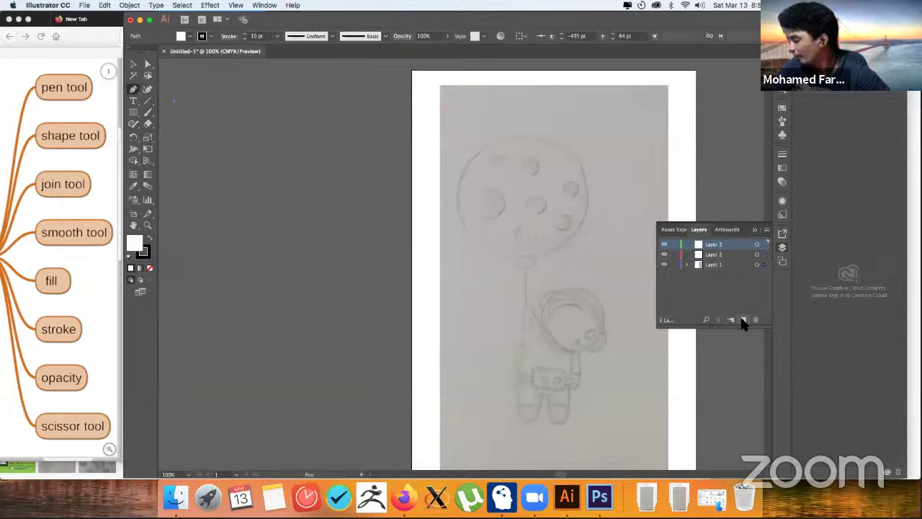
pyautogui.click(743, 320)
pyautogui.click(744, 320)
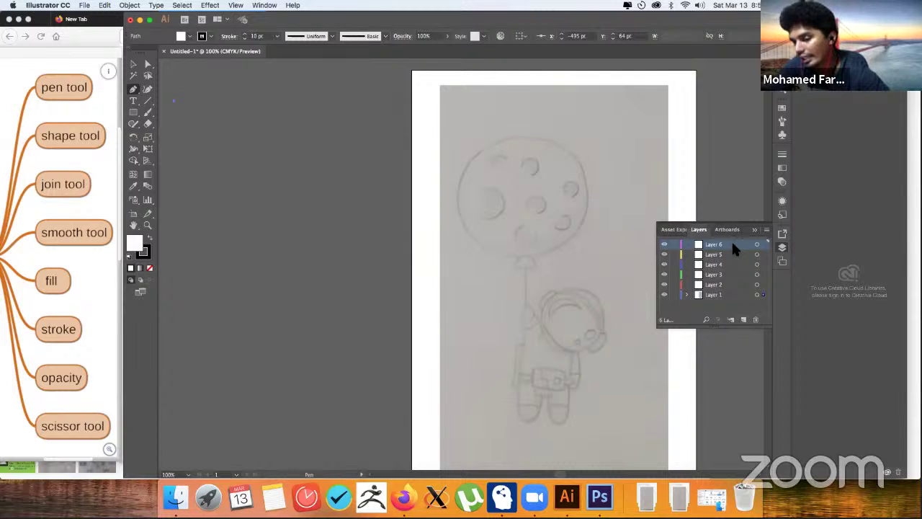
# - Toggle the sketch's visibility on Layer 1, leaving it shown, and select Layer 2
pyautogui.click(723, 294)
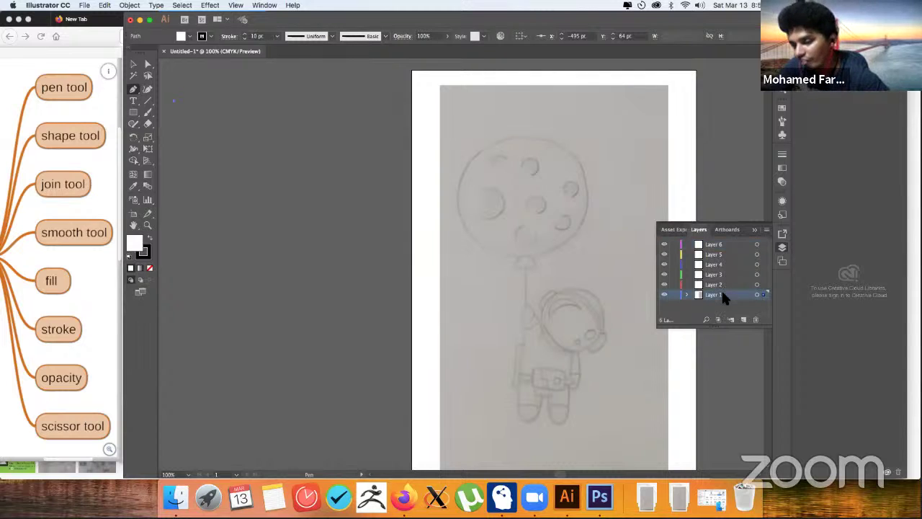
pyautogui.click(664, 295)
pyautogui.click(664, 295)
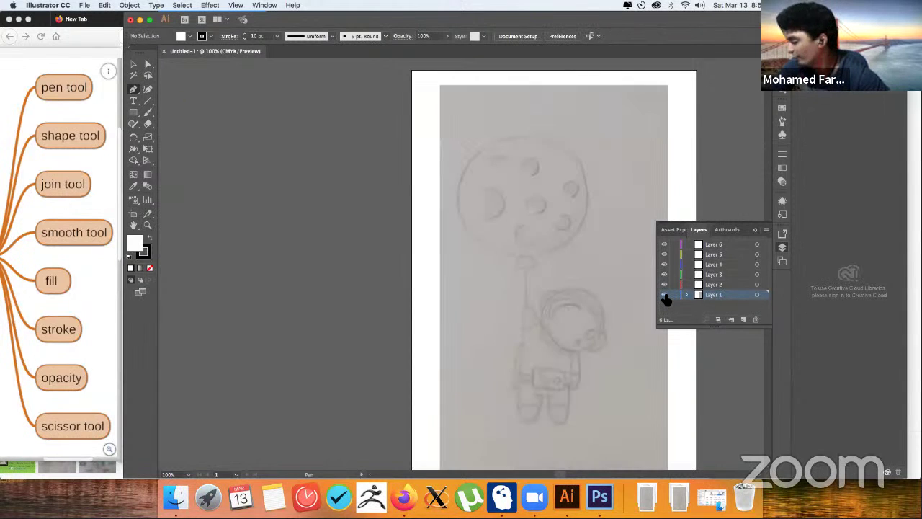
pyautogui.click(664, 295)
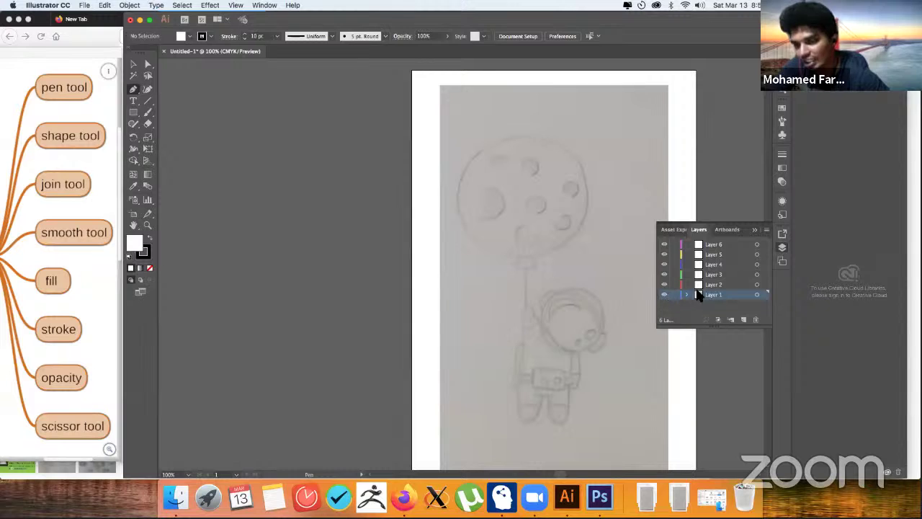
pyautogui.click(710, 286)
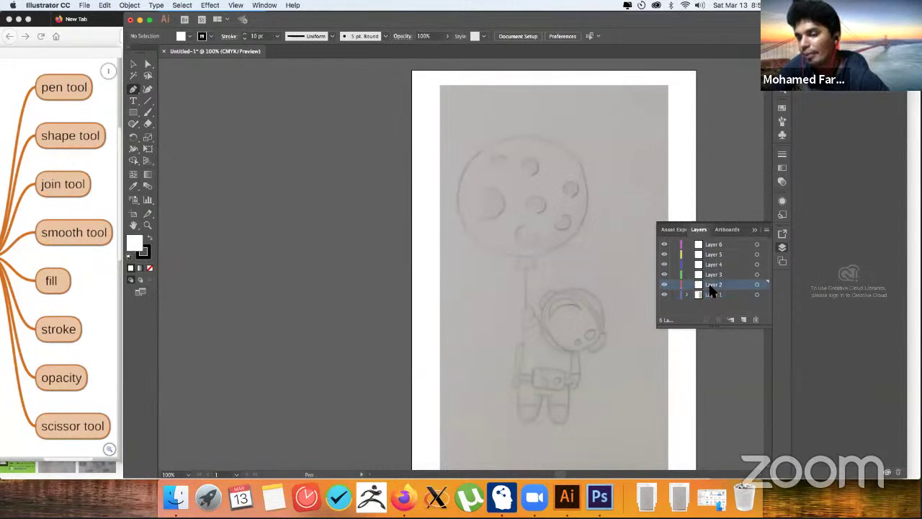
# - Rename Layer 1 to 'base drawing' and Layer 2 to 'digi drawing'
pyautogui.doubleClick(713, 294)
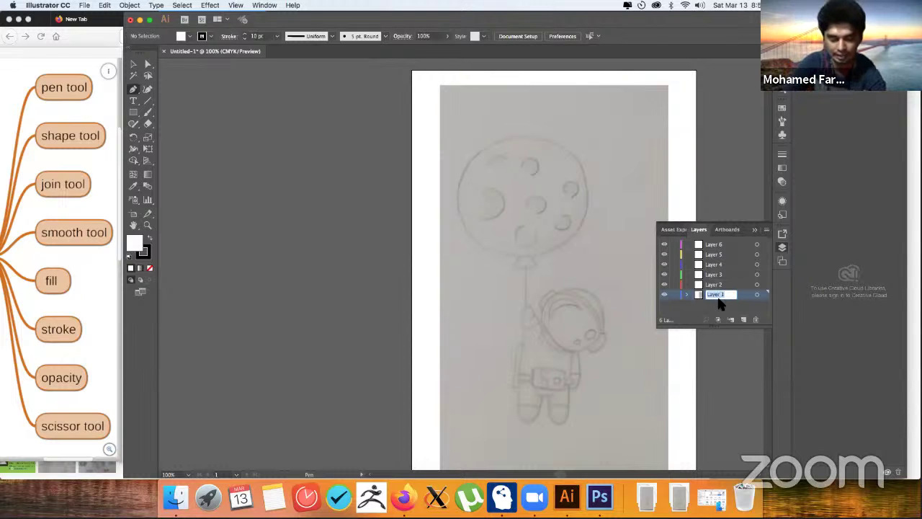
pyautogui.write('drawin')
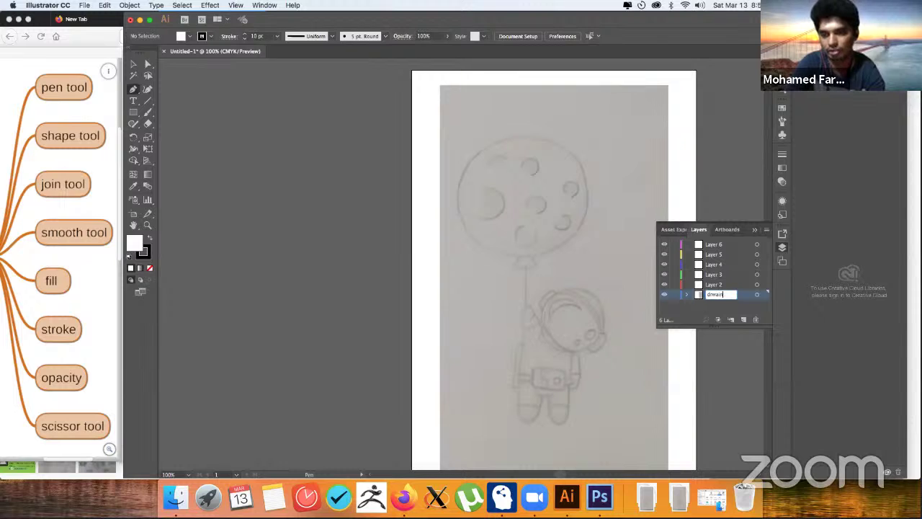
pyautogui.press('BackSpace')
pyautogui.press('BackSpace')
pyautogui.press('BackSpace')
pyautogui.press('BackSpace')
pyautogui.press('BackSpace')
pyautogui.press('BackSpace')
pyautogui.write('base')
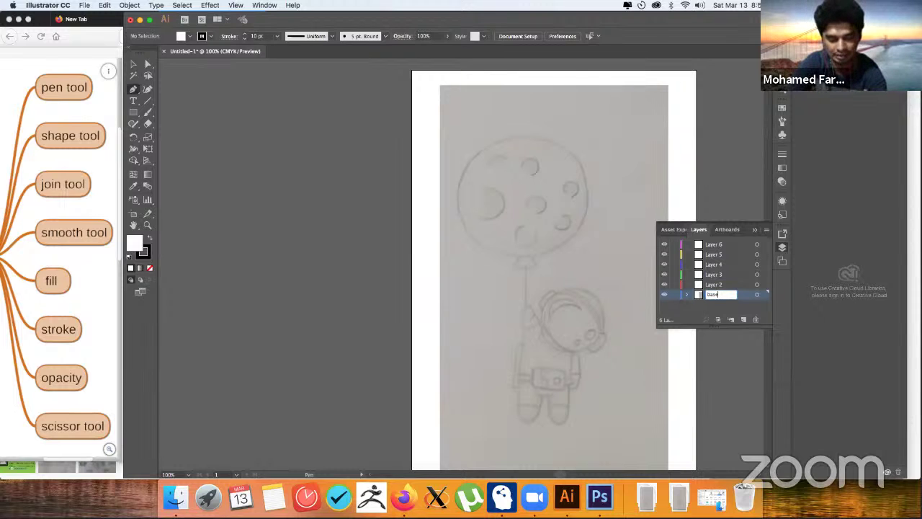
pyautogui.write(' drawin')
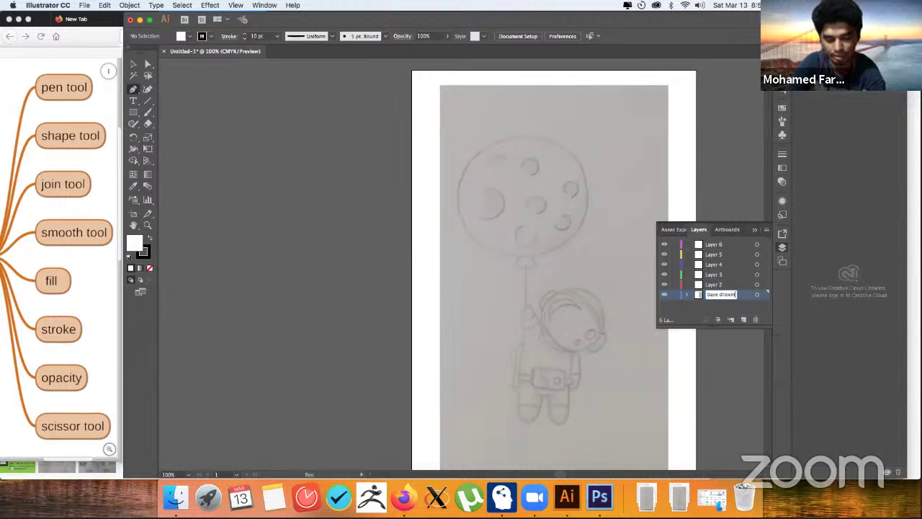
pyautogui.write('g')
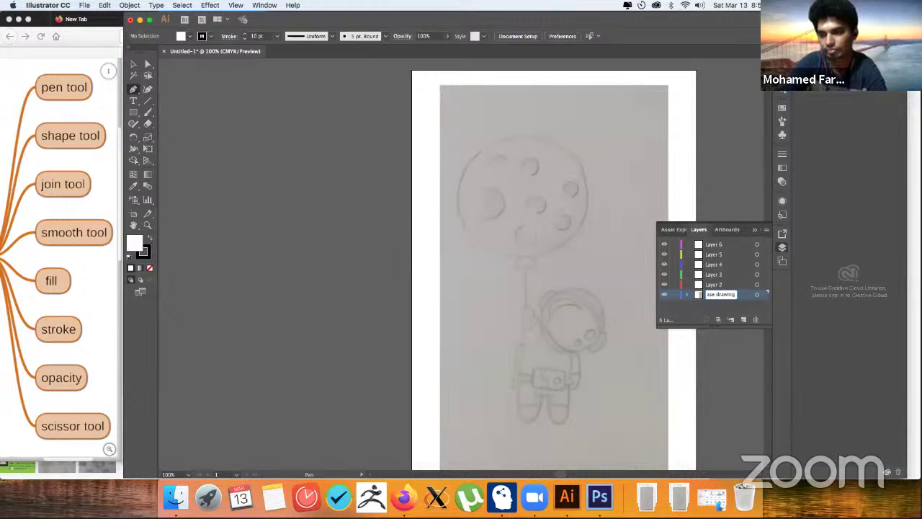
pyautogui.doubleClick(715, 285)
pyautogui.write('digi drawing')
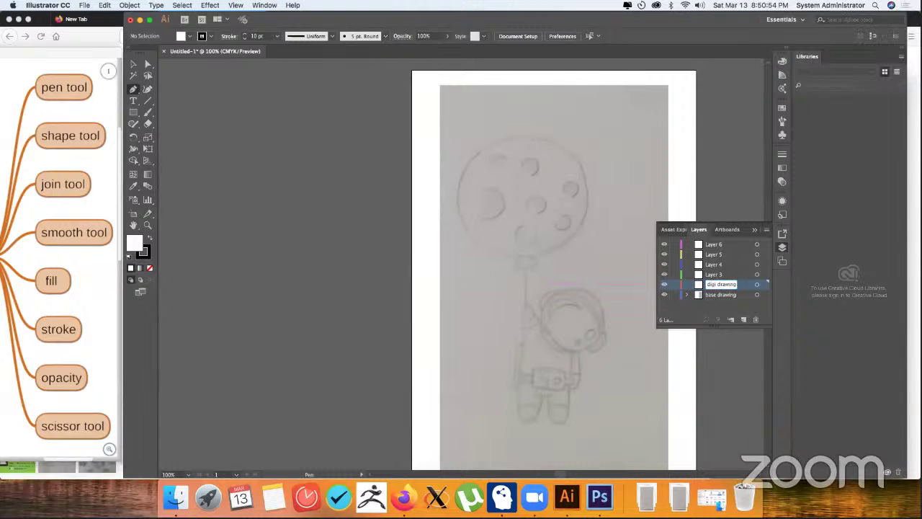
pyautogui.press('Return')
pyautogui.click(133, 112)
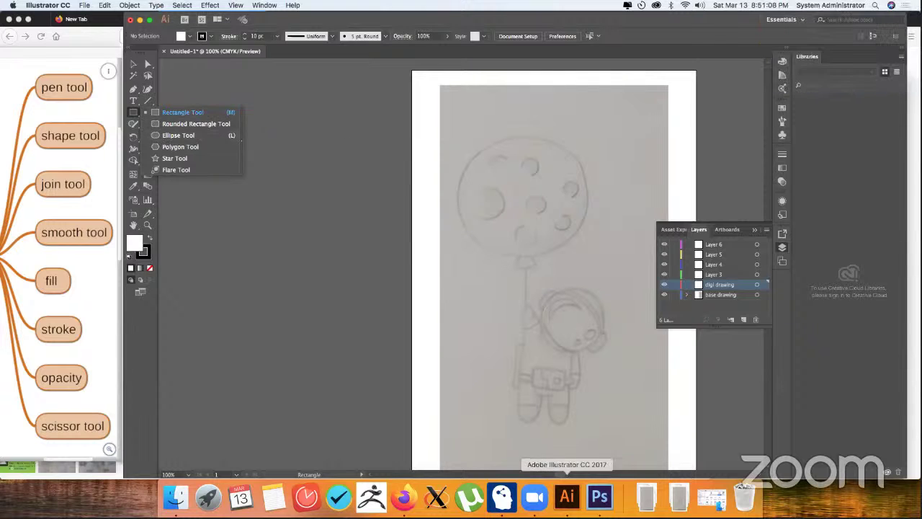
# - Cancel the Rectangle size prompt and expand the shape tool flyout to reach the Ellipse Tool
pyautogui.click(533, 498)
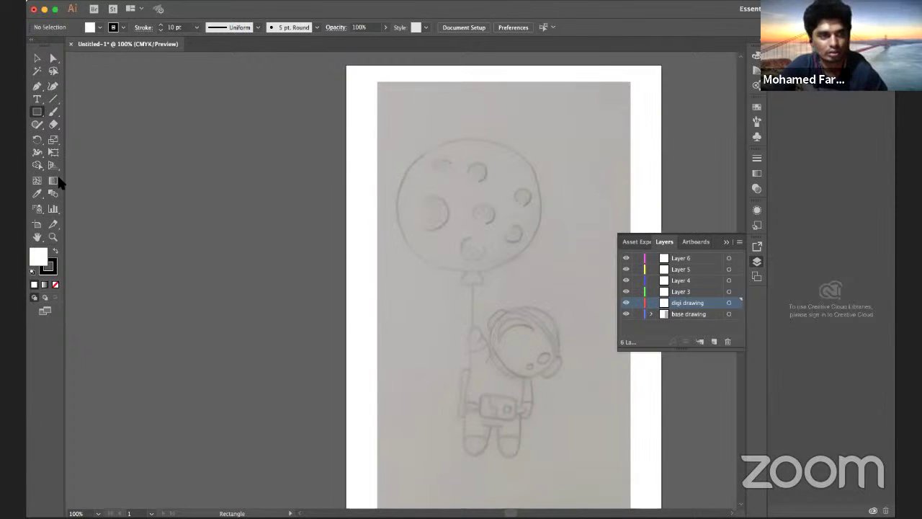
pyautogui.click(49, 52)
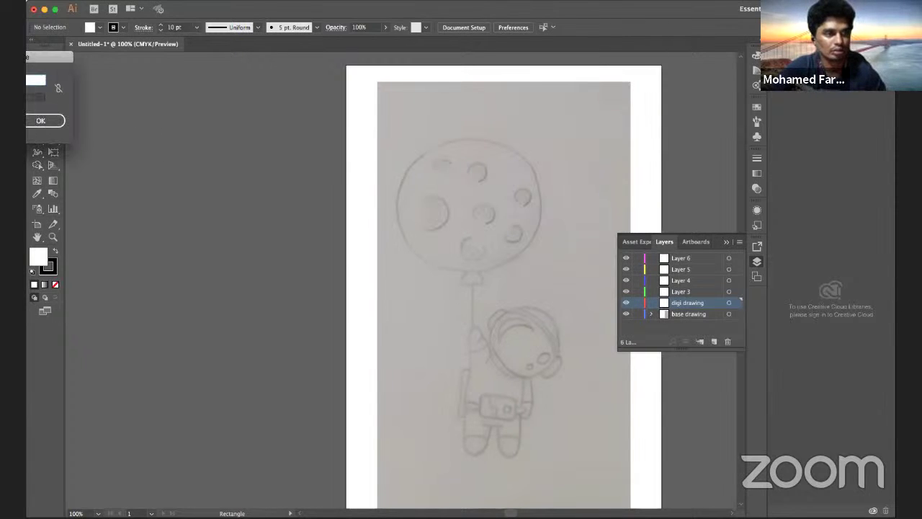
pyautogui.click(41, 120)
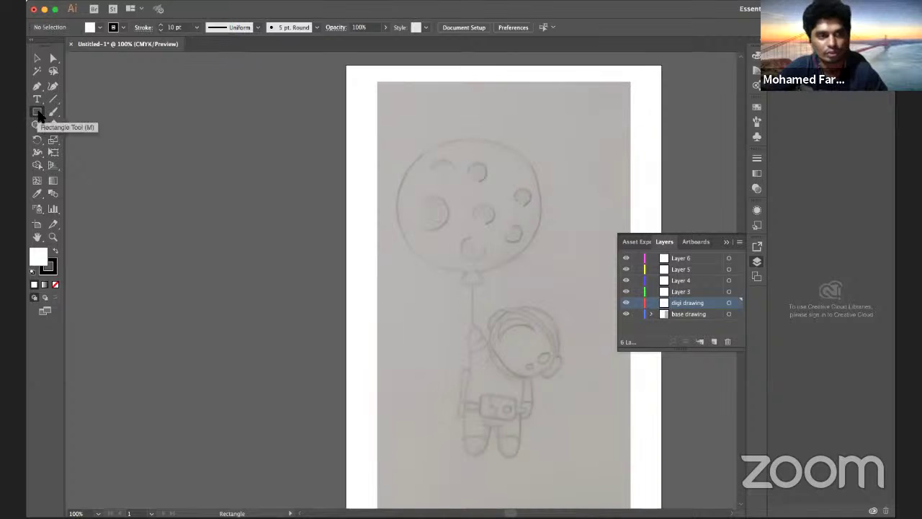
pyautogui.click(38, 113)
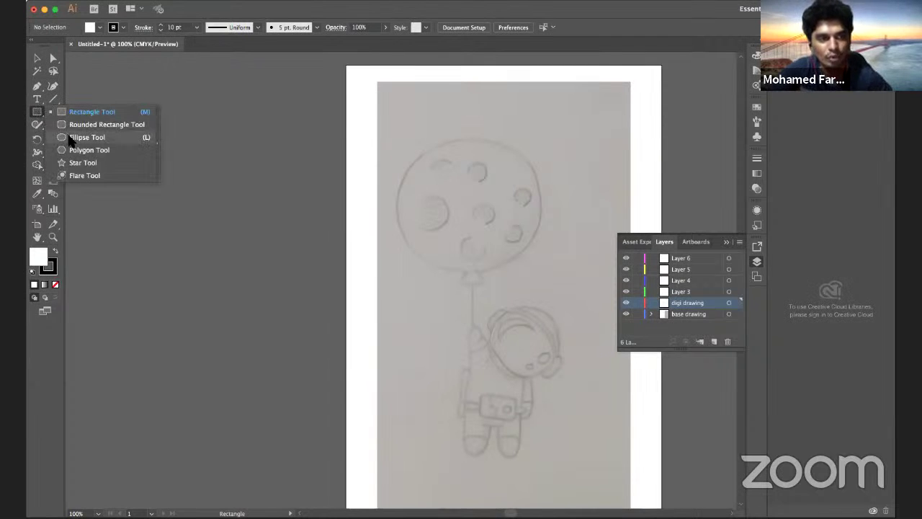
# - Draw a circle over the moon balloon and set its fill to None
pyautogui.click(79, 137)
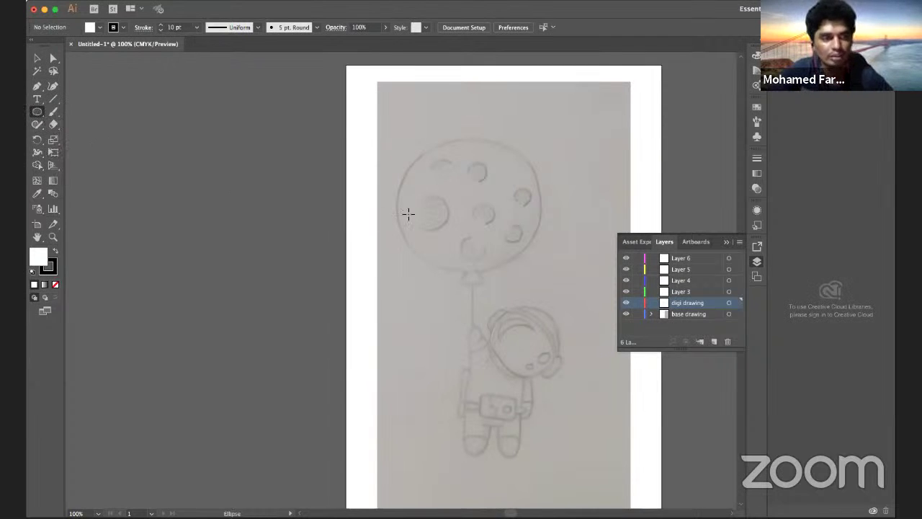
pyautogui.moveTo(466, 205); pyautogui.dragTo(513, 260)
pyautogui.moveTo(494, 230); pyautogui.dragTo(490, 224)
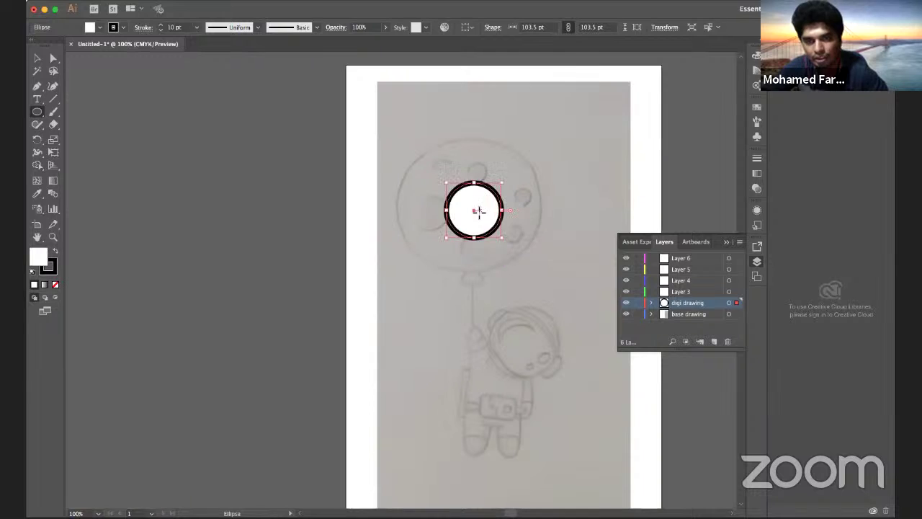
pyautogui.moveTo(491, 224); pyautogui.dragTo(457, 191)
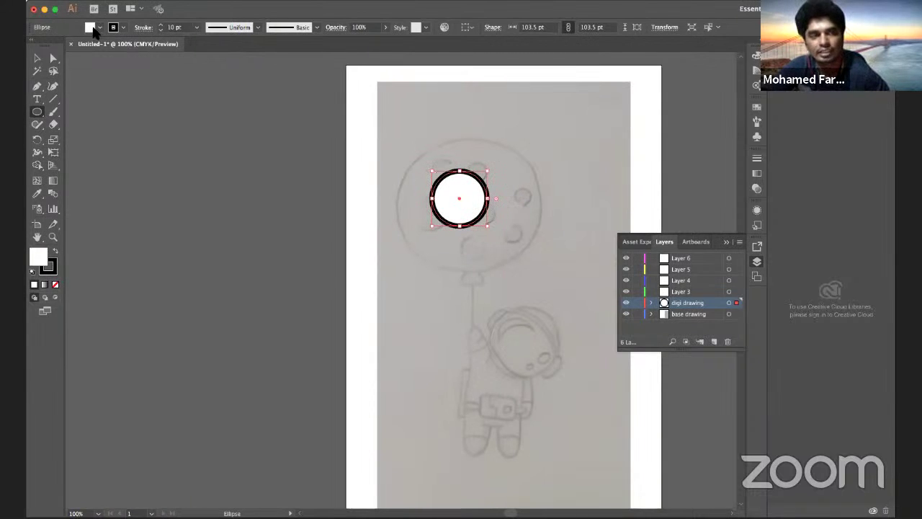
pyautogui.click(99, 27)
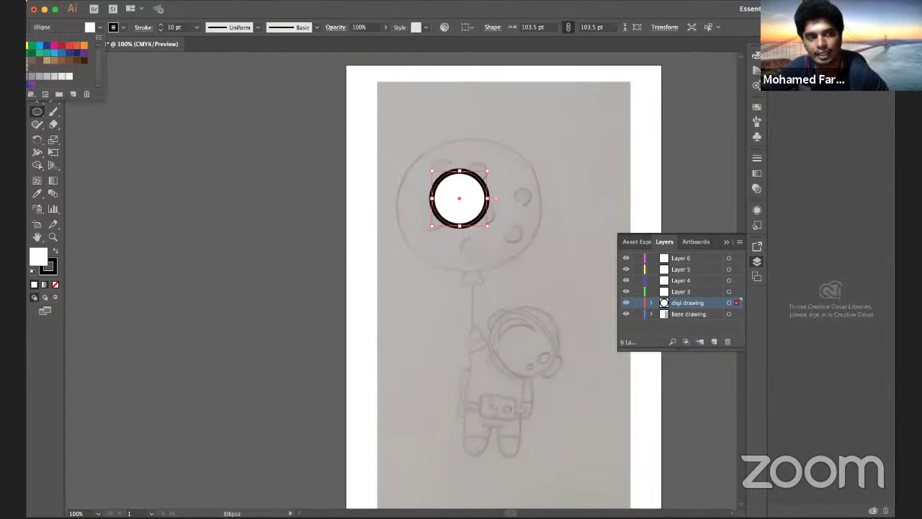
pyautogui.click(29, 45)
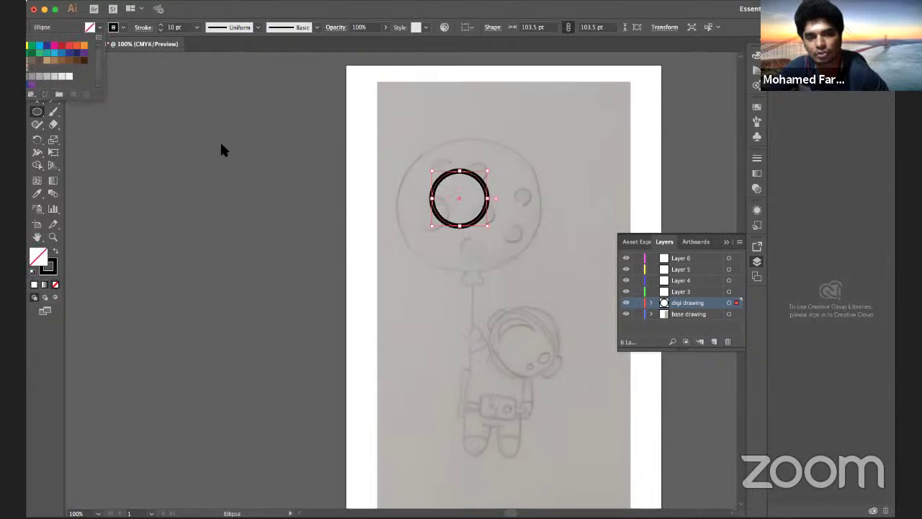
pyautogui.click(474, 209)
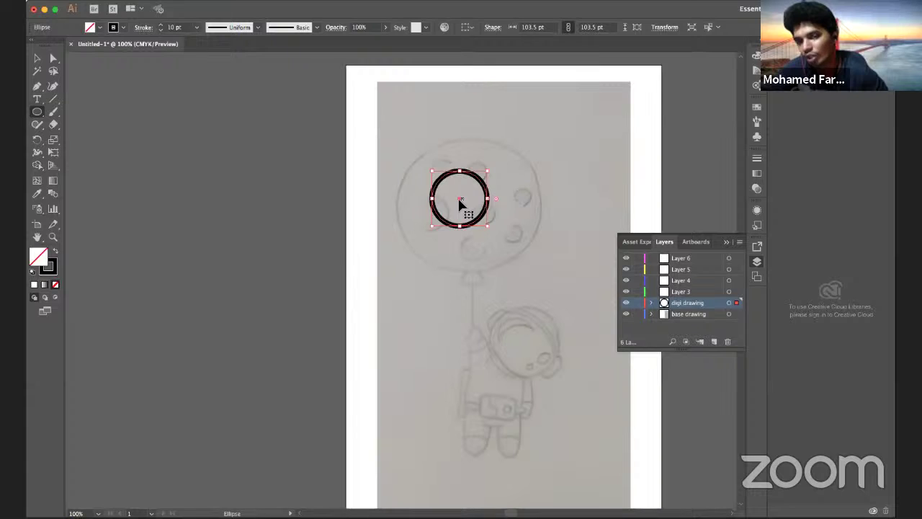
# - Stretch the circle's bounding box until it matches the balloon's outer edge
pyautogui.moveTo(462, 204); pyautogui.dragTo(466, 204)
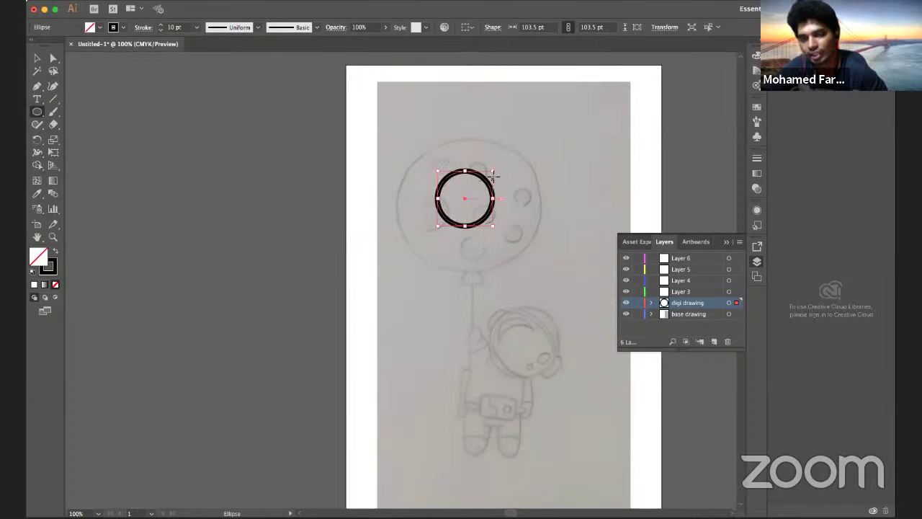
pyautogui.moveTo(493, 173); pyautogui.dragTo(541, 144)
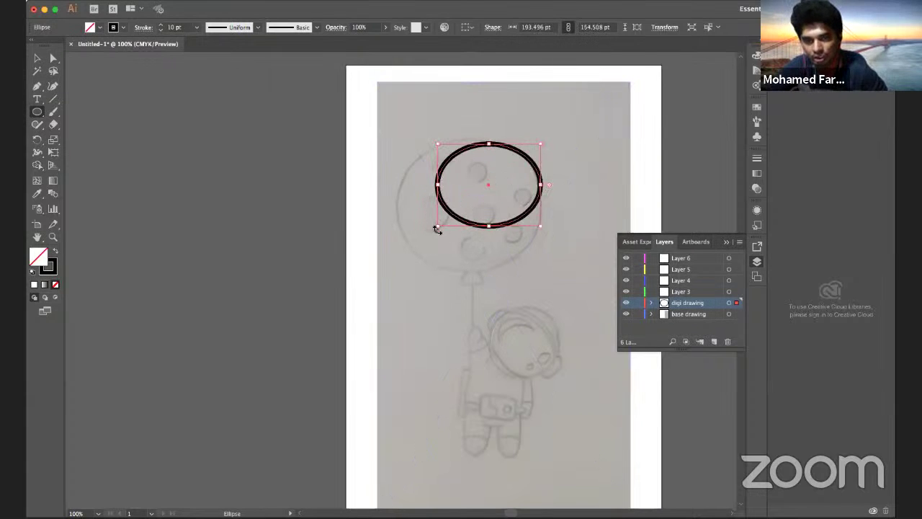
pyautogui.moveTo(437, 228); pyautogui.dragTo(396, 273)
pyautogui.moveTo(399, 146); pyautogui.dragTo(397, 140)
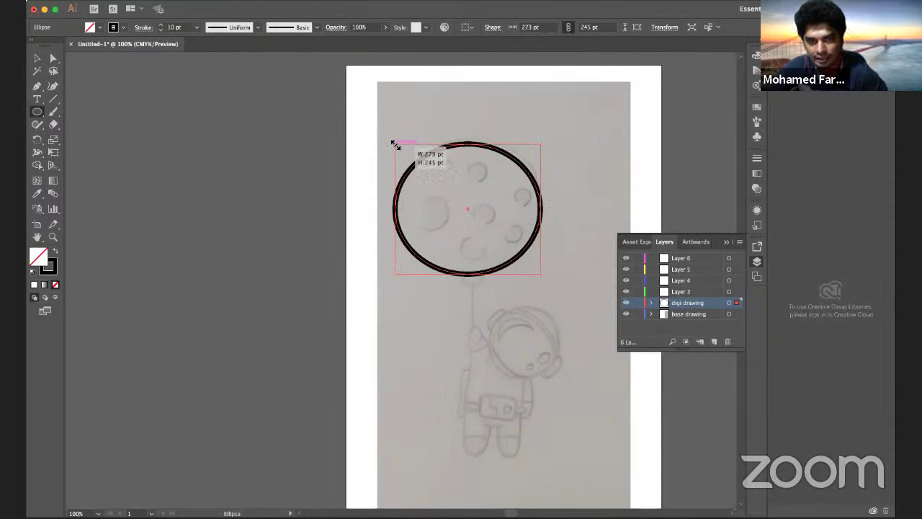
pyautogui.moveTo(537, 145); pyautogui.dragTo(544, 137)
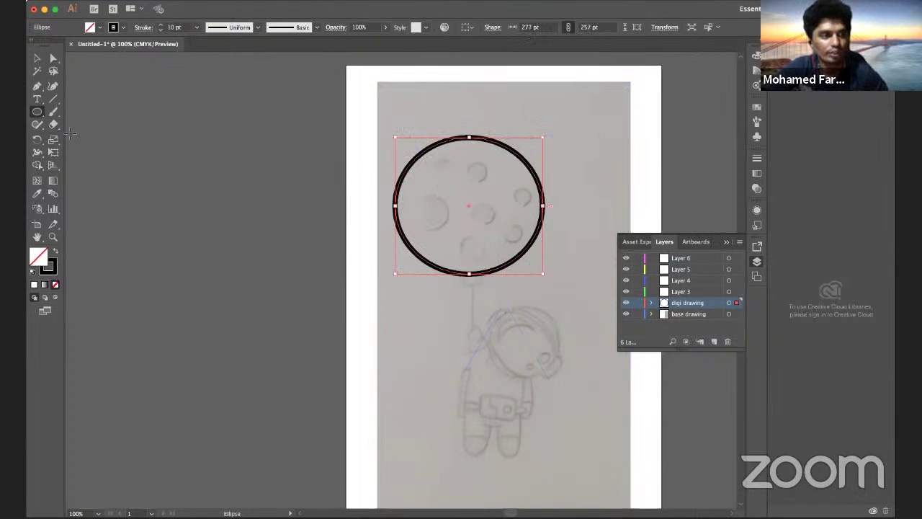
# - Delete the stray small circle created at the balloon's lower right
pyautogui.moveTo(472, 217); pyautogui.dragTo(529, 273)
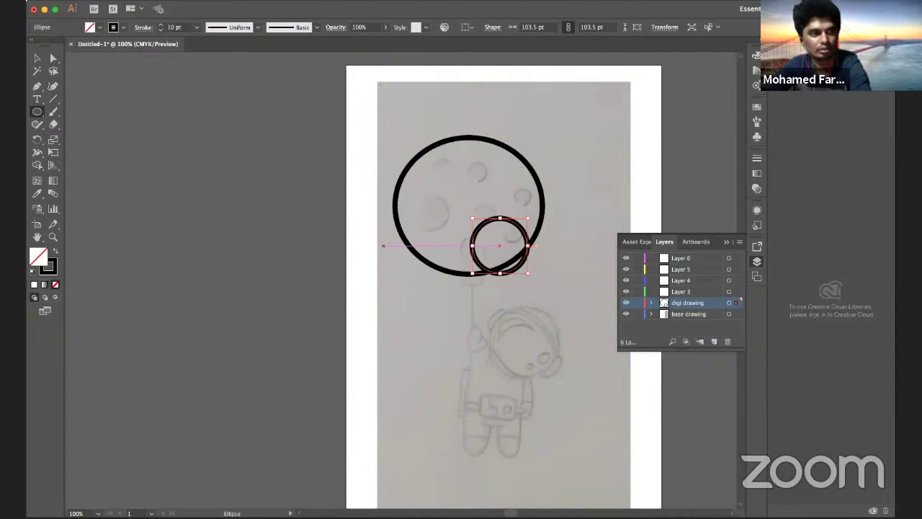
pyautogui.click(382, 246)
pyautogui.press('Escape')
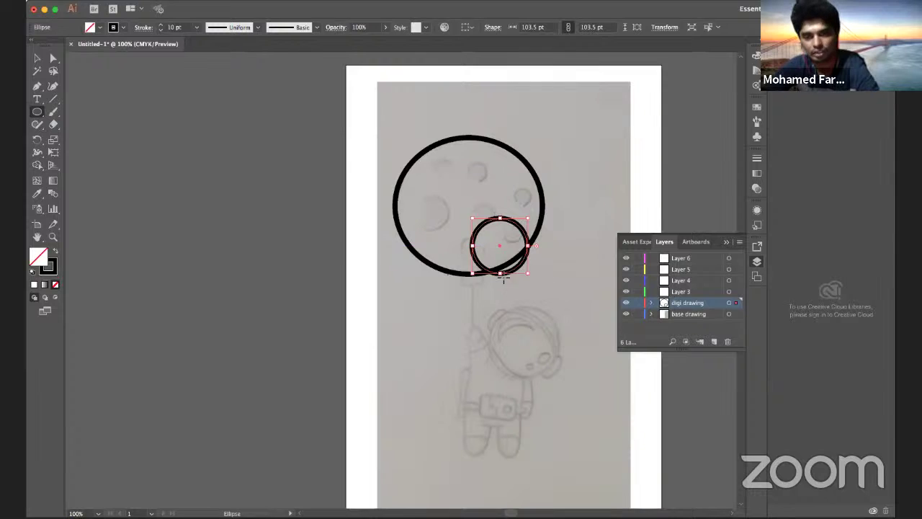
pyautogui.click(505, 278)
pyautogui.click(35, 124)
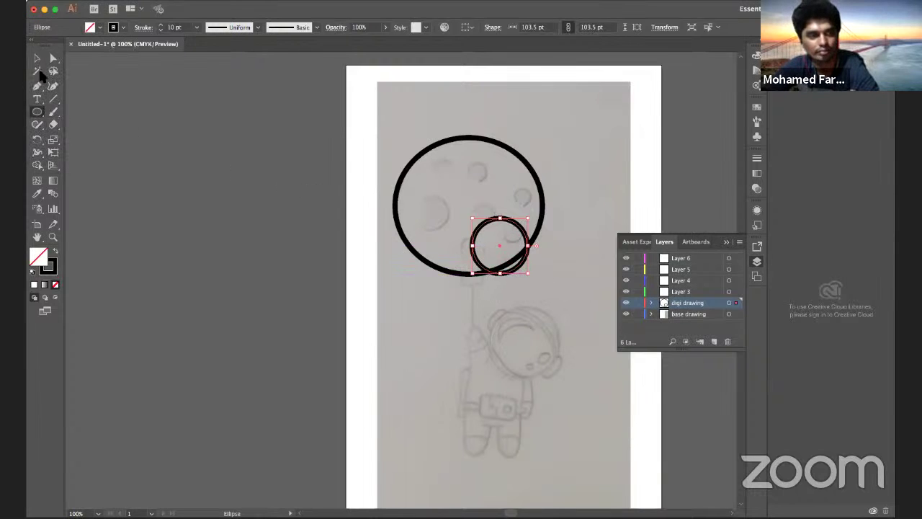
pyautogui.click(37, 57)
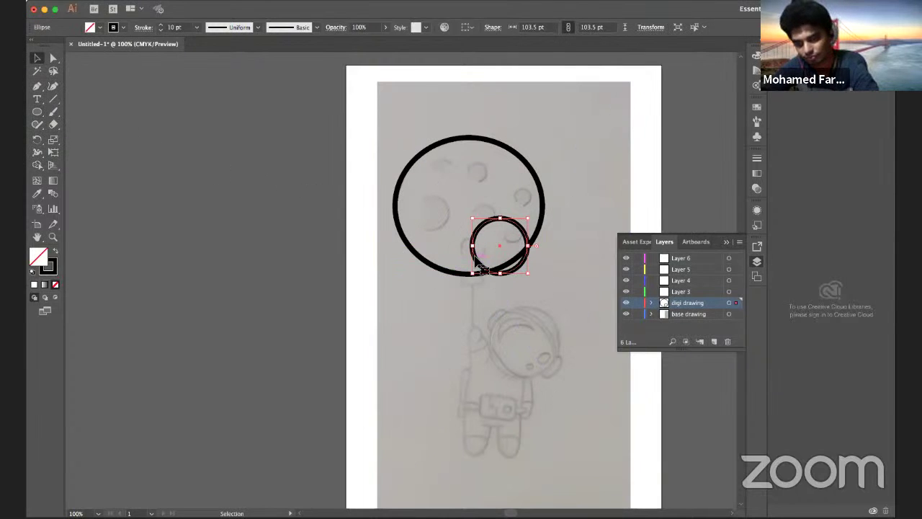
pyautogui.press('Delete')
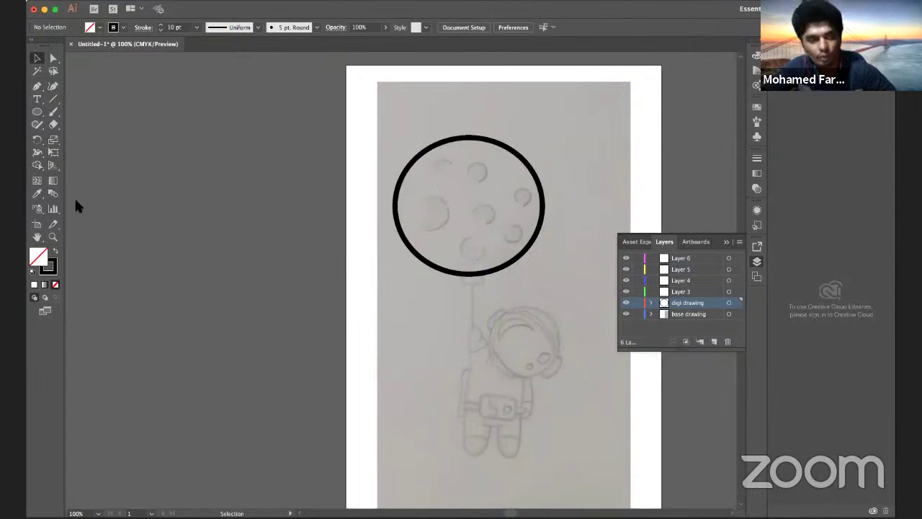
# - Outline a small knot shape under the bottom of the balloon circle
pyautogui.click(37, 86)
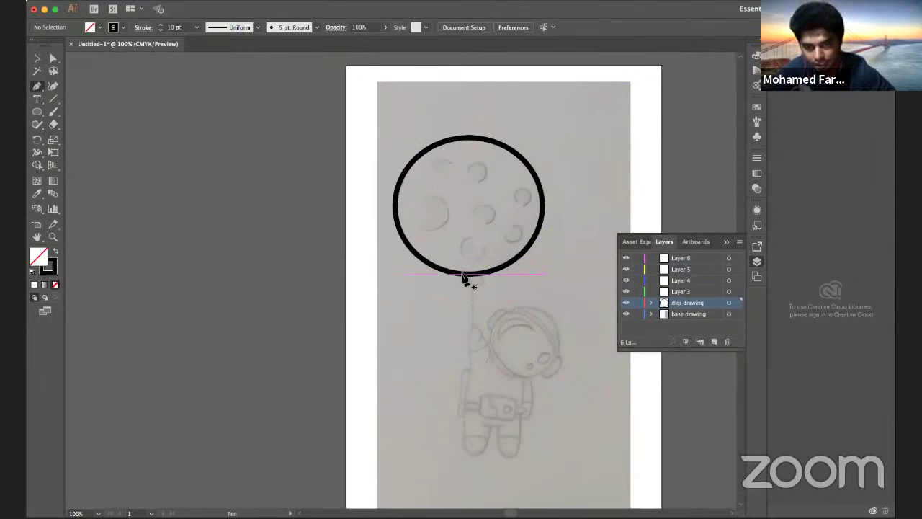
pyautogui.click(462, 275)
pyautogui.click(456, 285)
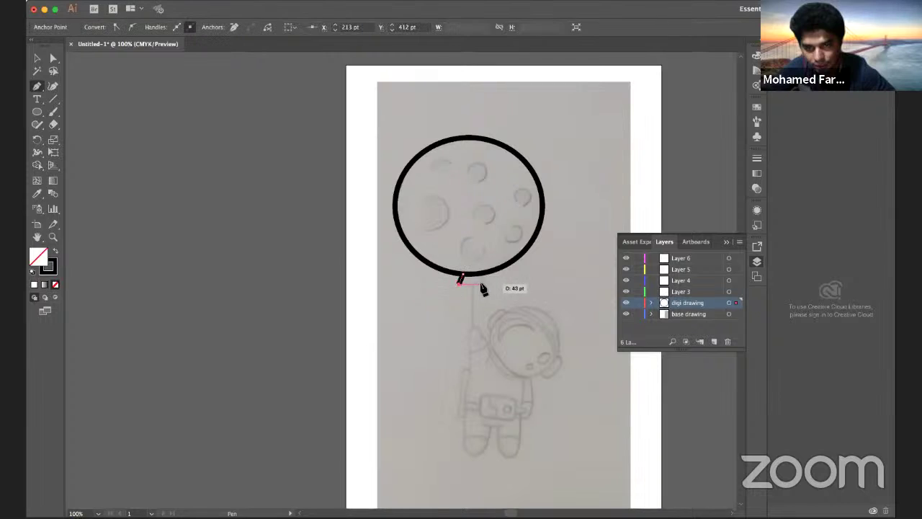
pyautogui.click(488, 284)
pyautogui.click(477, 275)
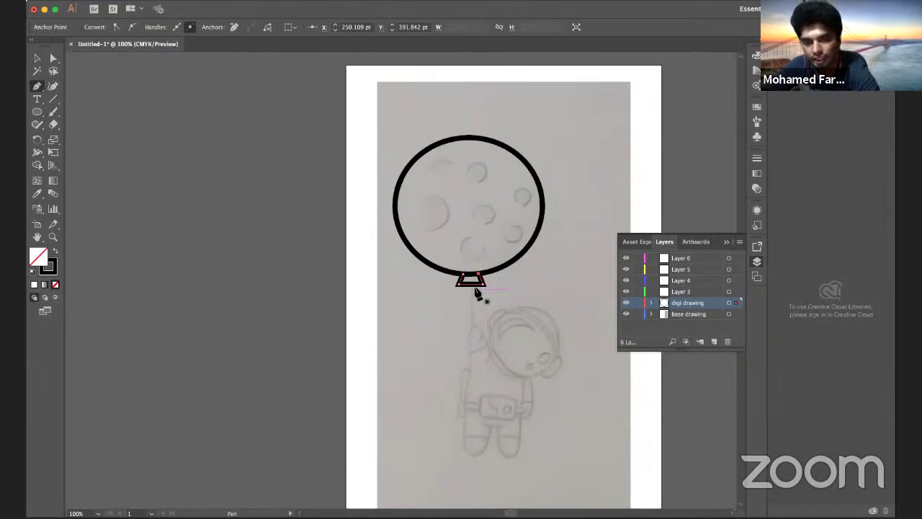
# - Draw a straight string line from the knot down toward the astronaut's hand
pyautogui.click(471, 284)
pyautogui.click(472, 328)
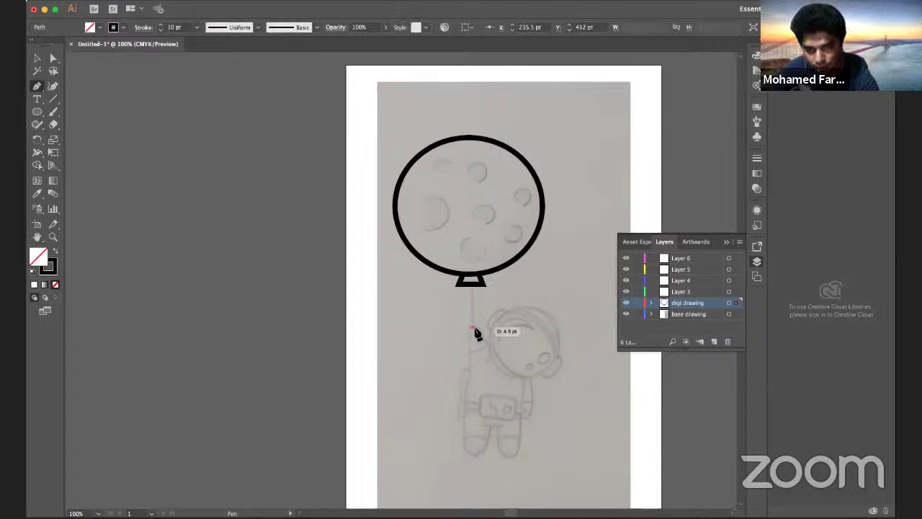
pyautogui.click(471, 284)
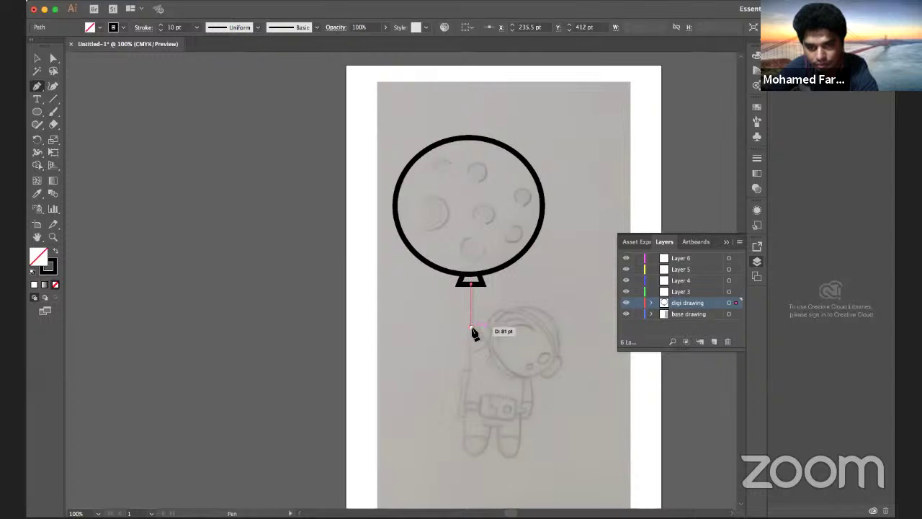
pyautogui.click(472, 329)
pyautogui.press('Escape')
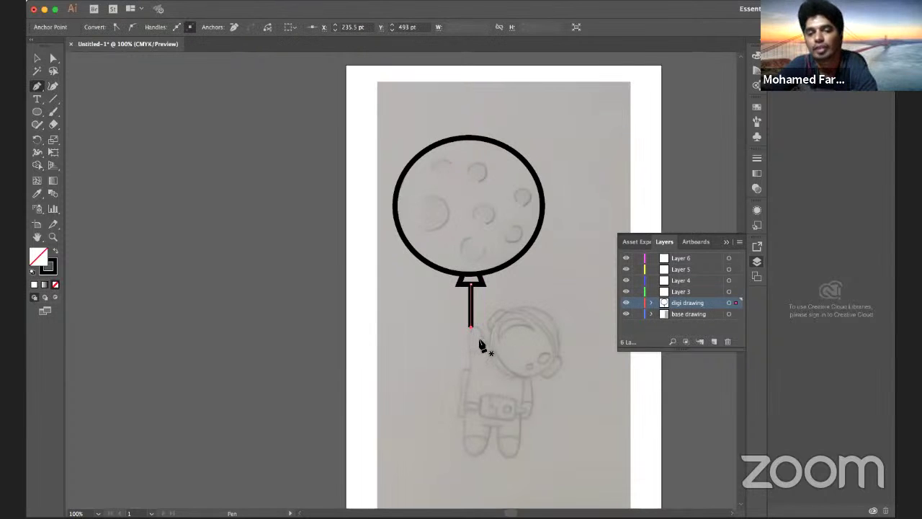
pyautogui.scroll(1, 481, 345)
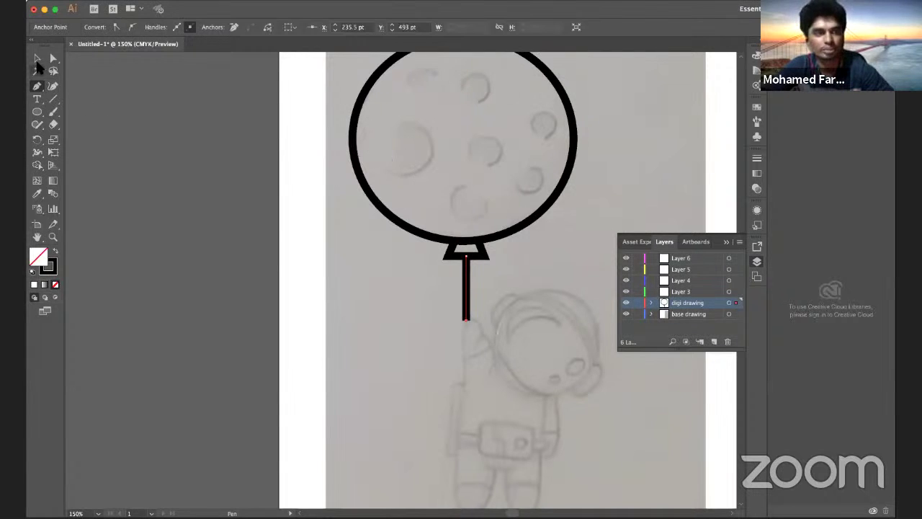
# - Set the balloon outline, trapezoid neck and string strokes each to 5 pt
pyautogui.click(36, 59)
pyautogui.click(391, 215)
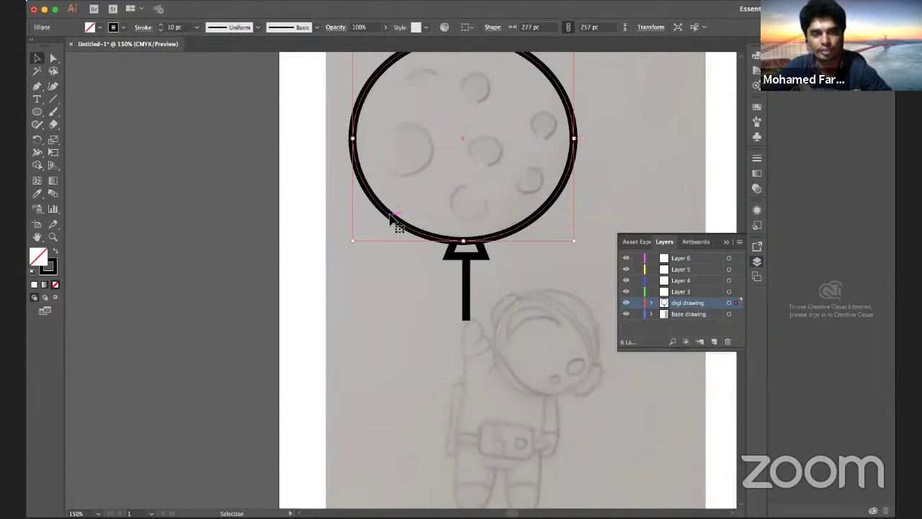
pyautogui.click(196, 27)
pyautogui.click(209, 124)
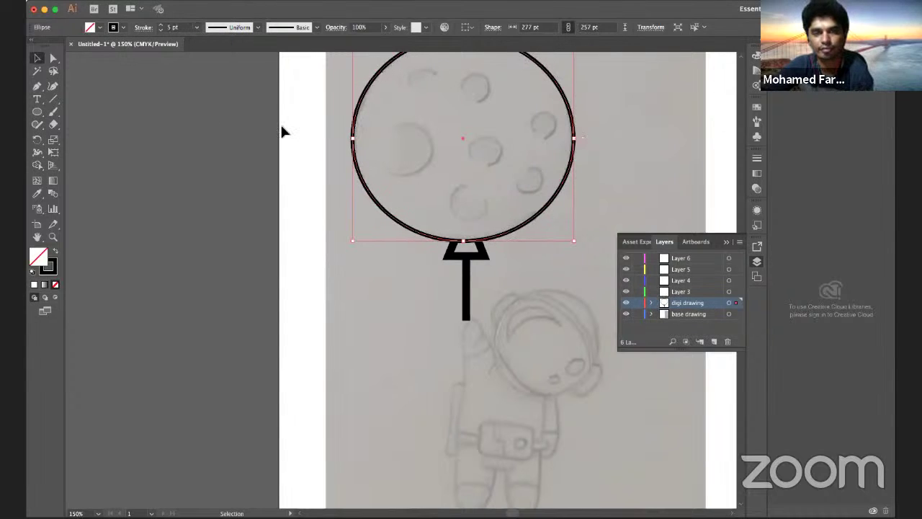
pyautogui.click(444, 254)
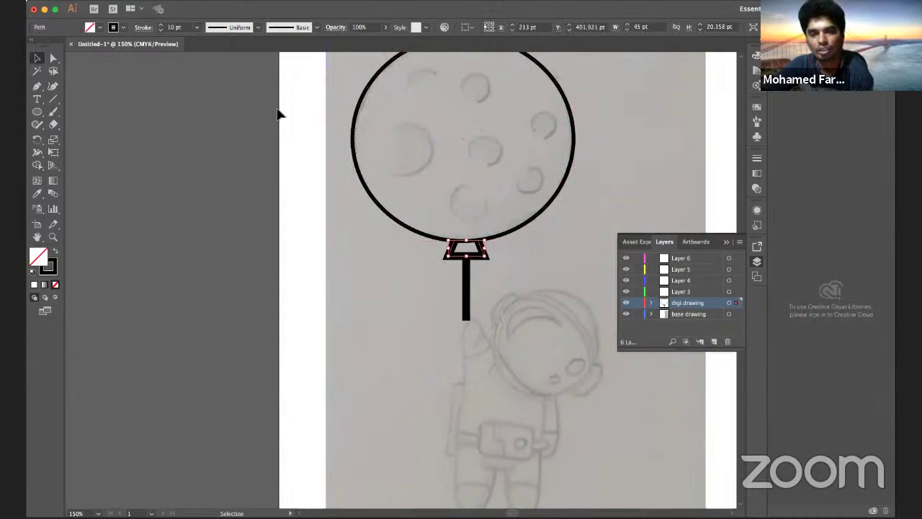
pyautogui.click(196, 28)
pyautogui.click(209, 122)
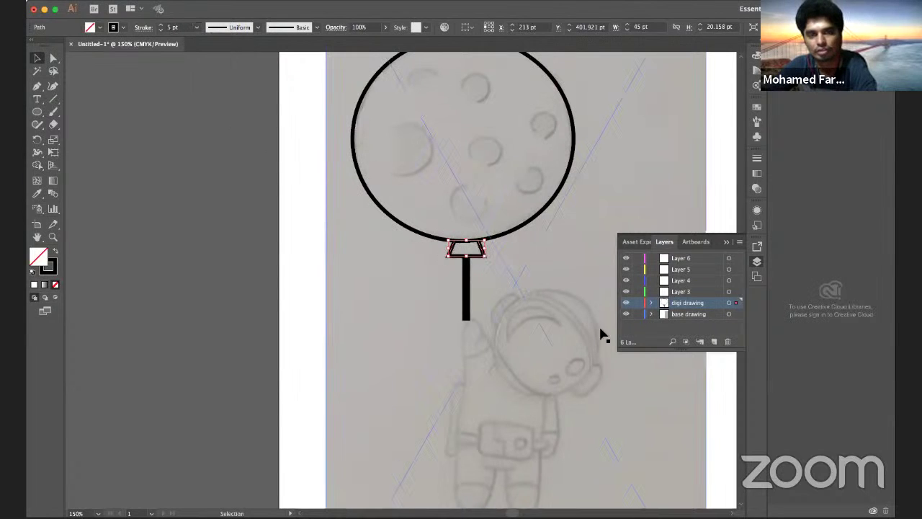
pyautogui.click(466, 297)
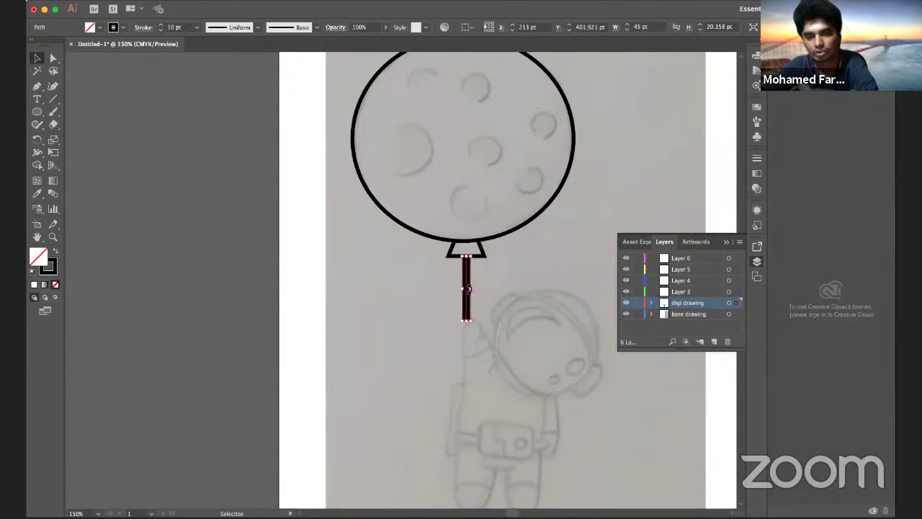
pyautogui.click(195, 28)
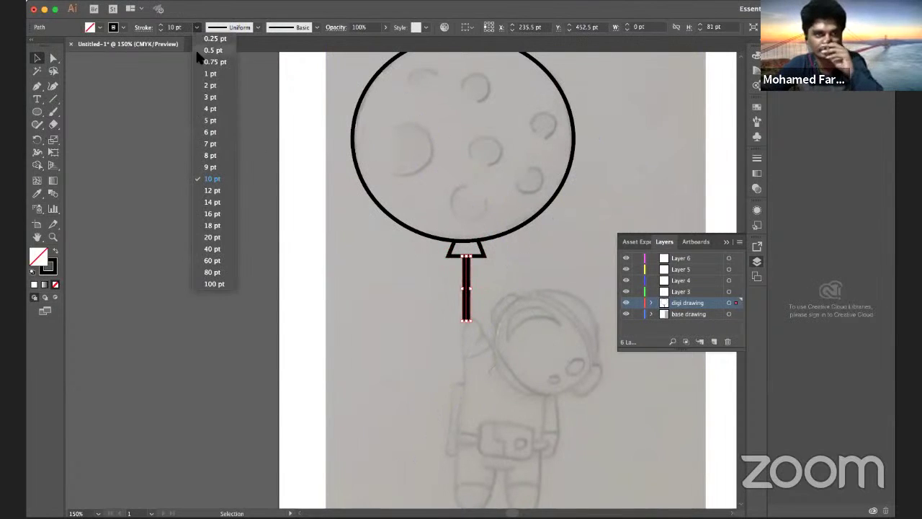
pyautogui.click(211, 124)
# - Lock the base drawing layer in the Layers panel
pyautogui.click(510, 277)
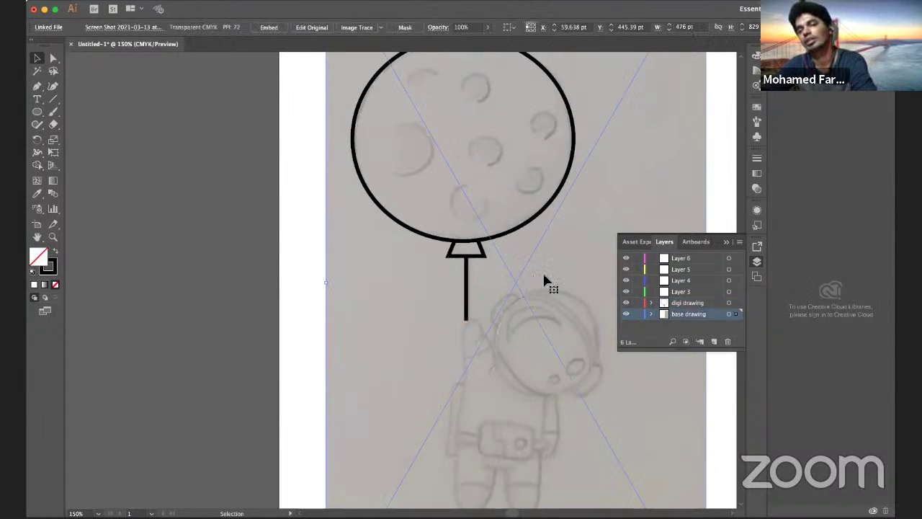
pyautogui.scroll(1, 469, 346)
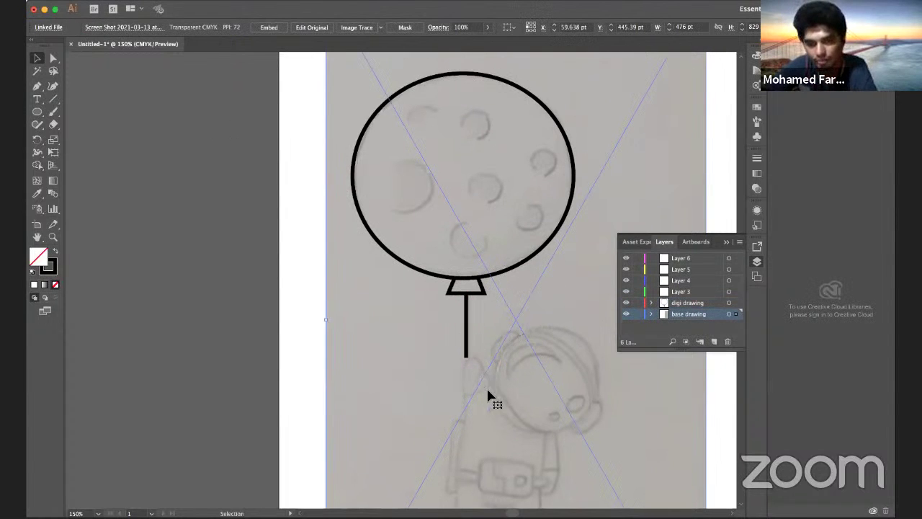
pyautogui.scroll(3, 489, 395)
pyautogui.scroll(1, 484, 385)
pyautogui.scroll(-5, 480, 377)
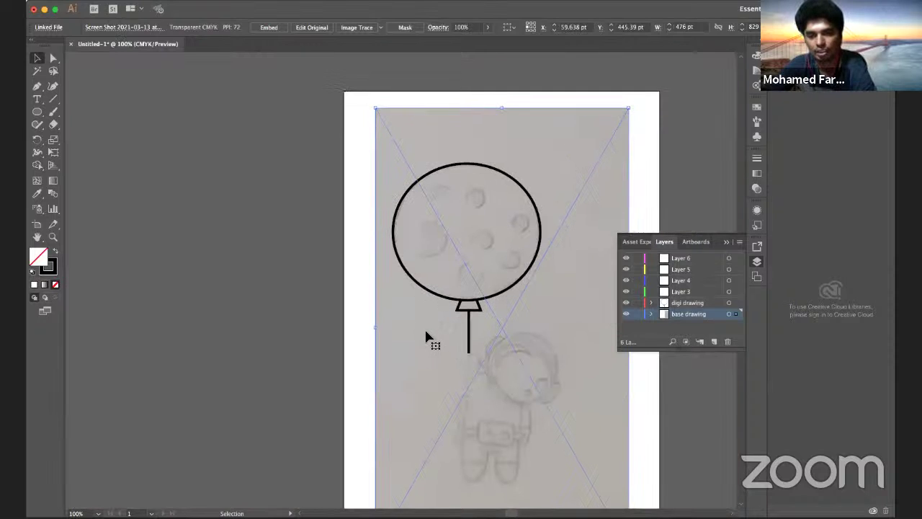
pyautogui.scroll(-1, 425, 336)
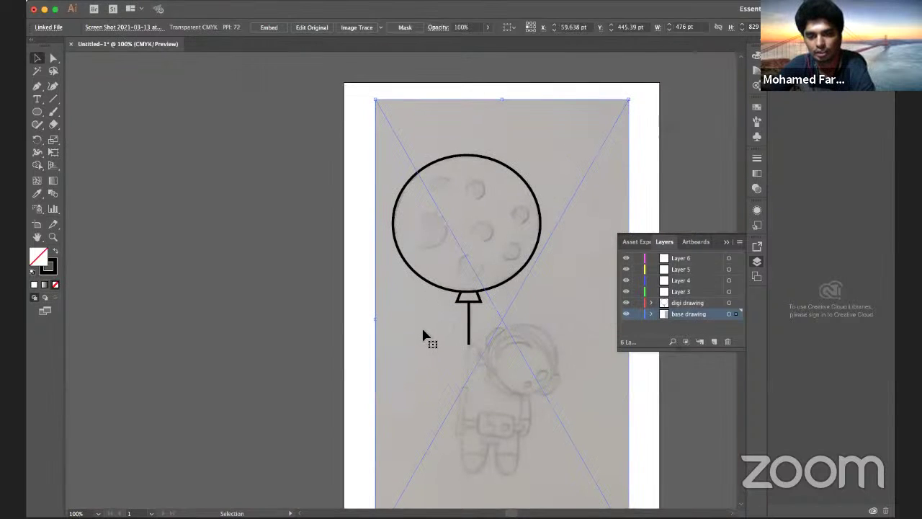
pyautogui.click(637, 315)
pyautogui.scroll(-2, 570, 356)
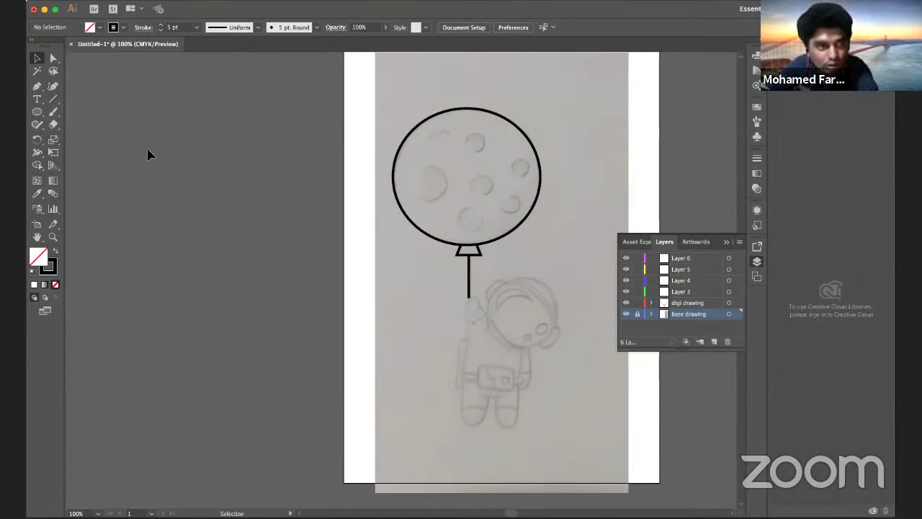
# - Choose the Pen tool and make the digi drawing layer the drawing target
pyautogui.click(38, 87)
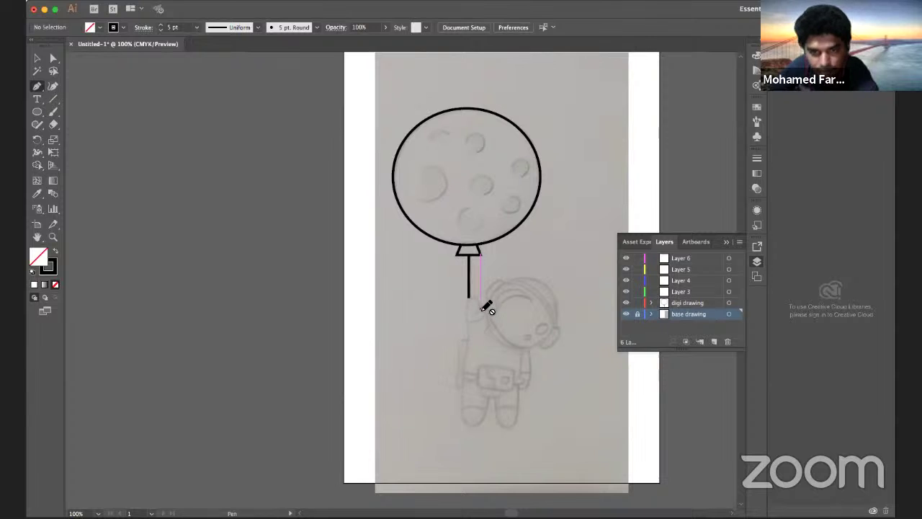
pyautogui.scroll(2, 487, 317)
pyautogui.scroll(1, 482, 322)
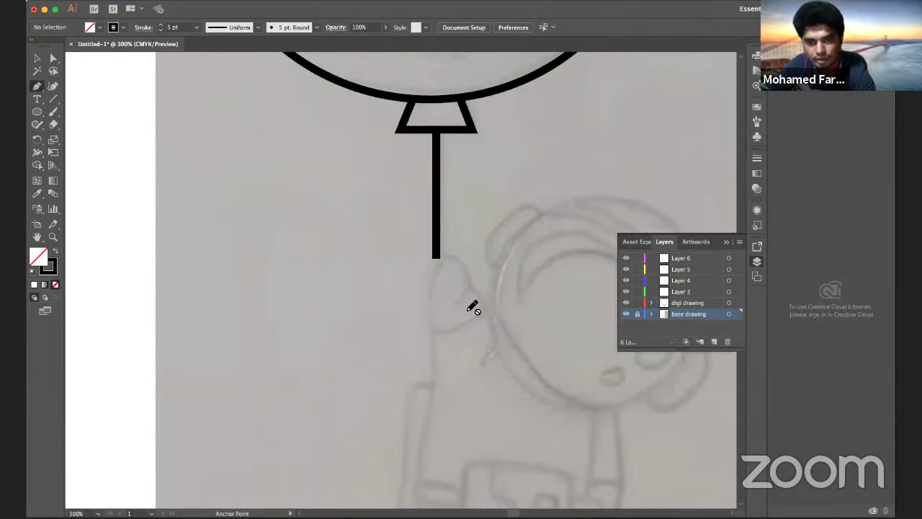
pyautogui.click(436, 269)
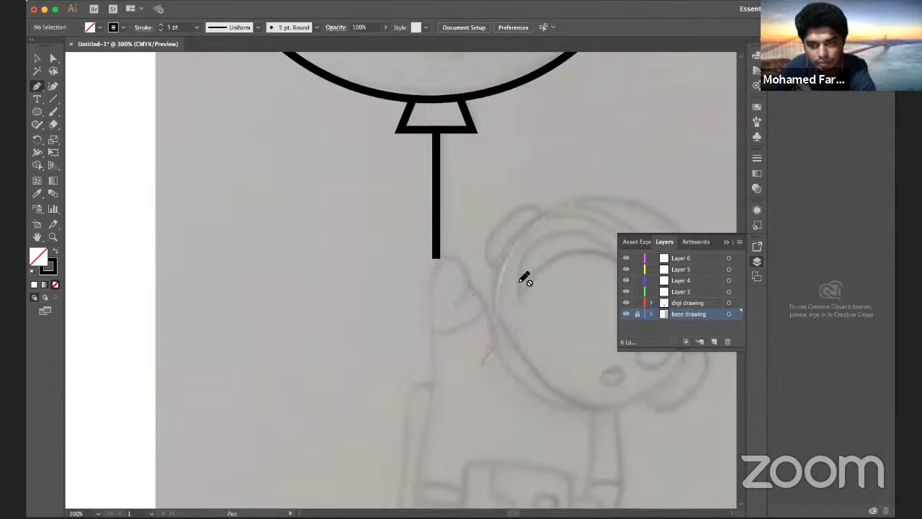
pyautogui.click(681, 306)
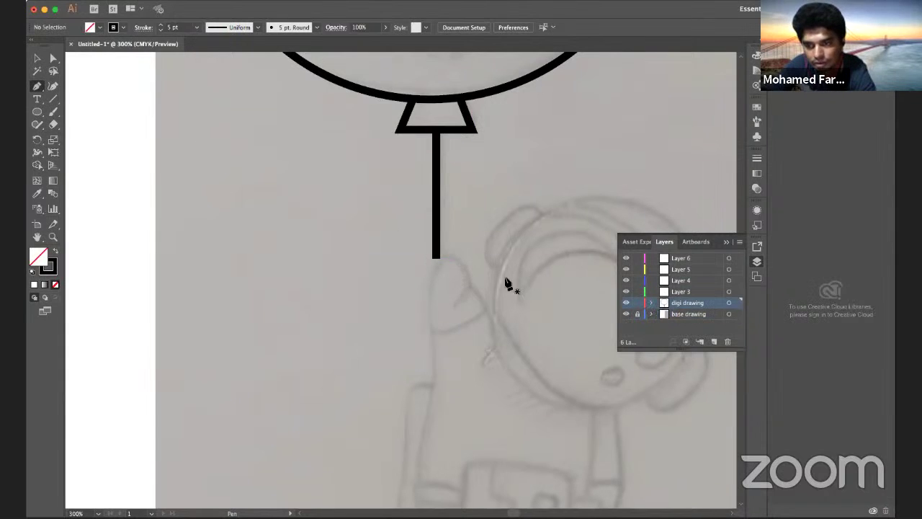
# - Draw a curved line from the string's end down along the hand, removing the stray anchor
pyautogui.click(446, 259)
pyautogui.moveTo(430, 307); pyautogui.dragTo(431, 344)
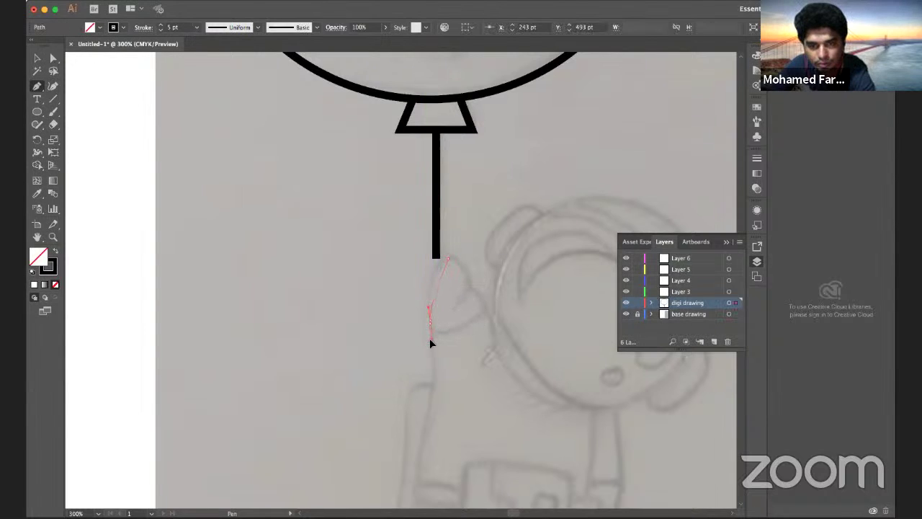
pyautogui.moveTo(431, 393); pyautogui.dragTo(430, 392)
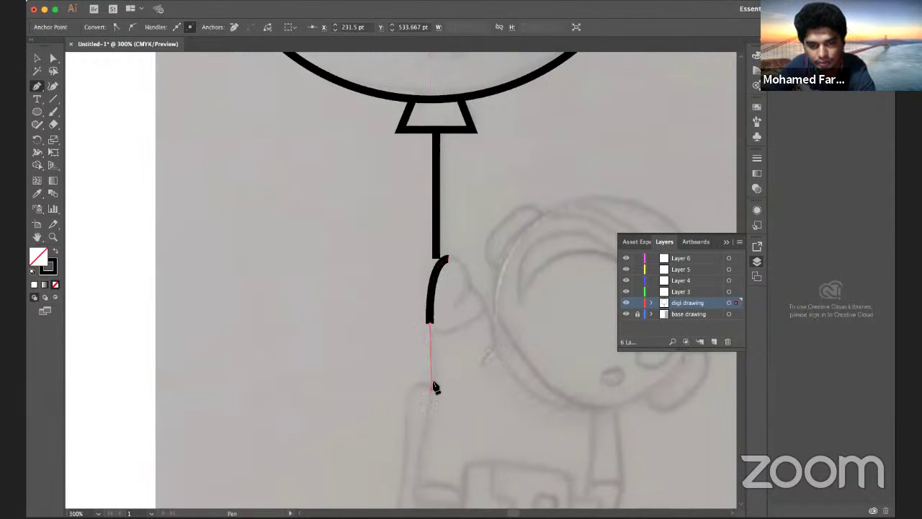
pyautogui.moveTo(431, 385); pyautogui.dragTo(431, 403)
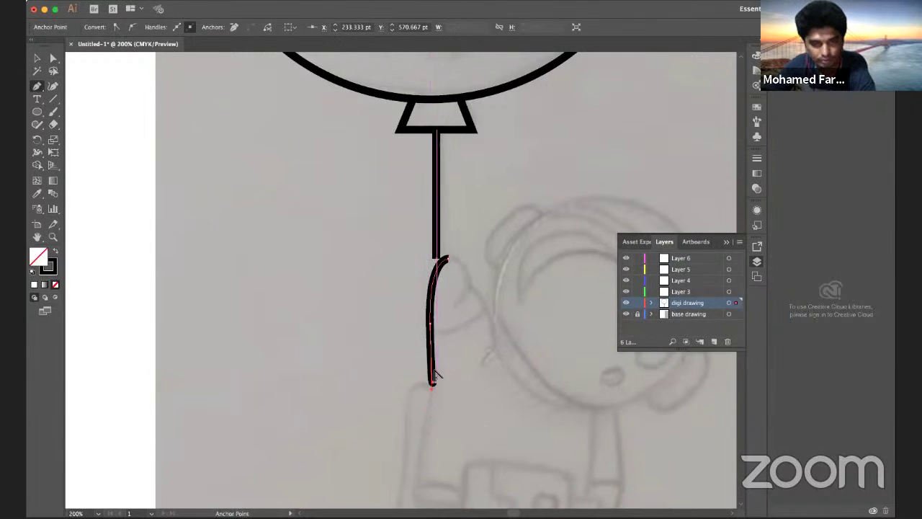
pyautogui.press('super+minus')
pyautogui.moveTo(436, 401)
pyautogui.mouseDown()
pyautogui.moveTo(443, 388)
pyautogui.moveTo(450, 445)
pyautogui.mouseUp()
pyautogui.press('Escape')
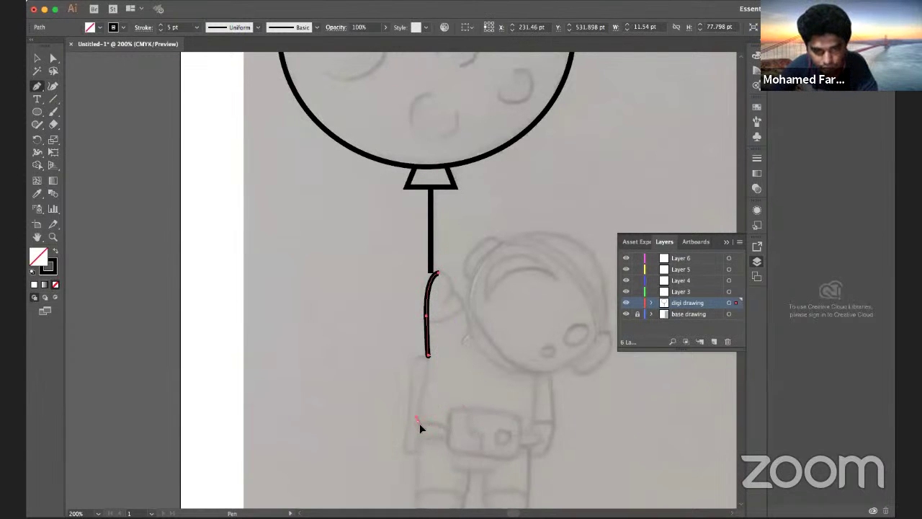
pyautogui.hotkey('ctrl', 'z')
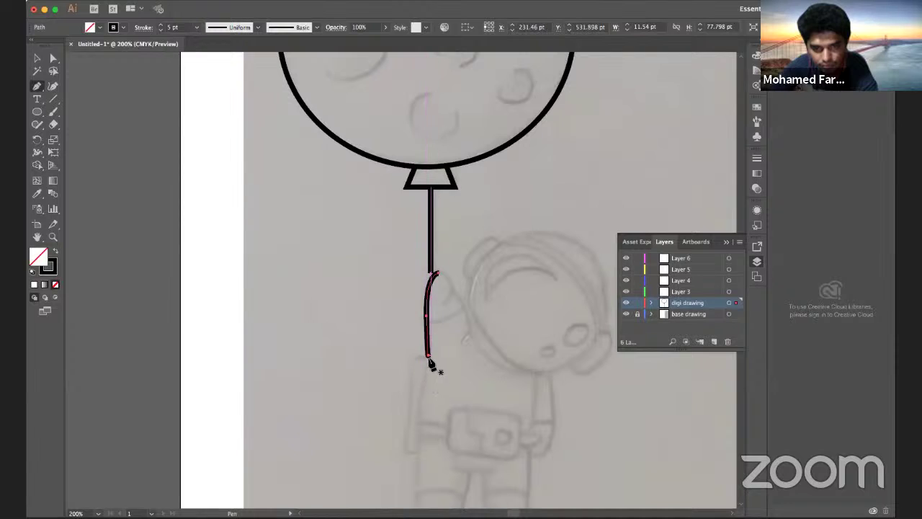
# - Extend the line further down the astronaut's left side toward the chest panel
pyautogui.click(428, 356)
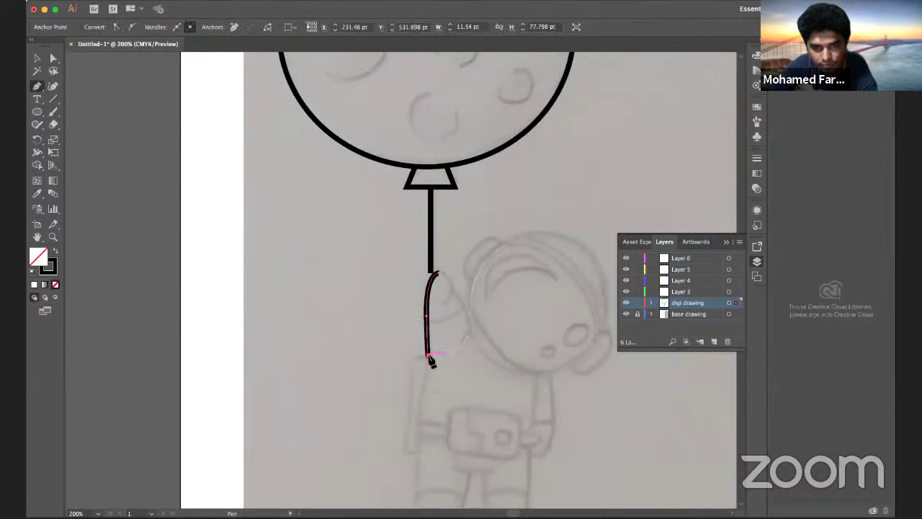
pyautogui.click(418, 416)
pyautogui.moveTo(417, 435); pyautogui.dragTo(418, 437)
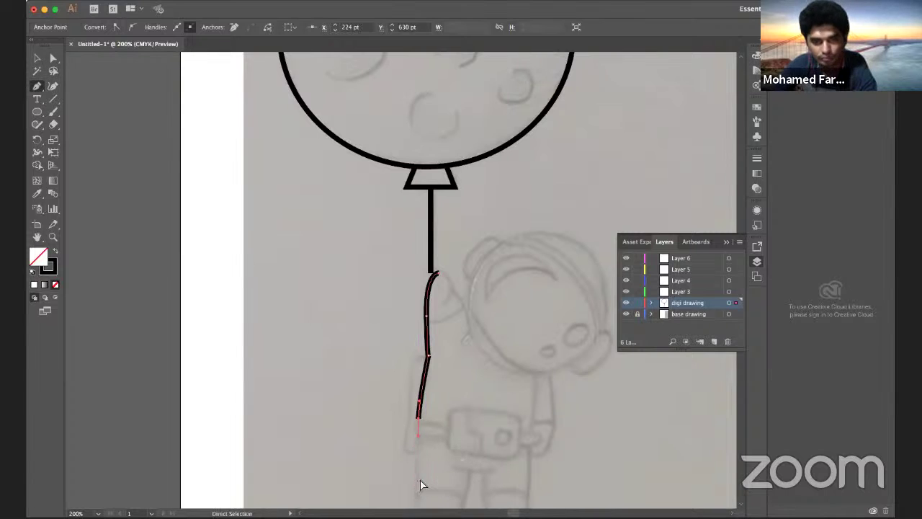
pyautogui.hotkey('ctrl', 'z')
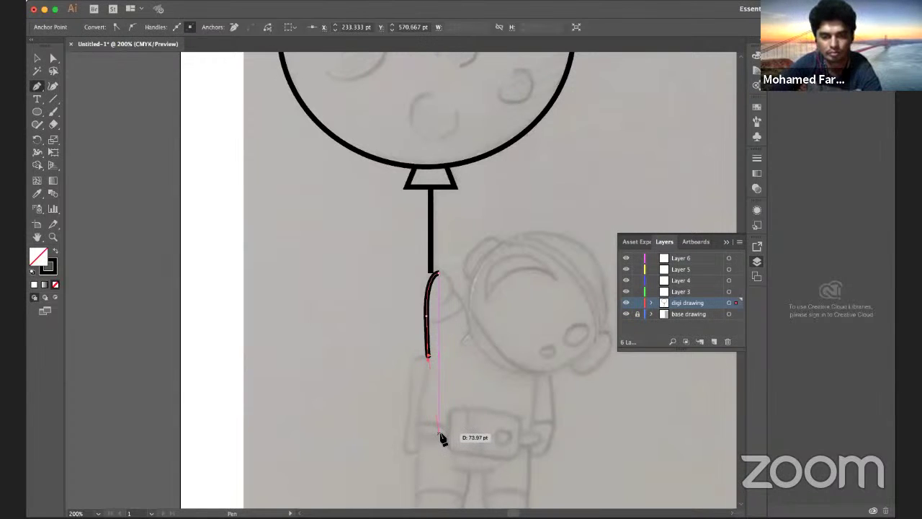
pyautogui.press('Escape')
pyautogui.click(424, 408)
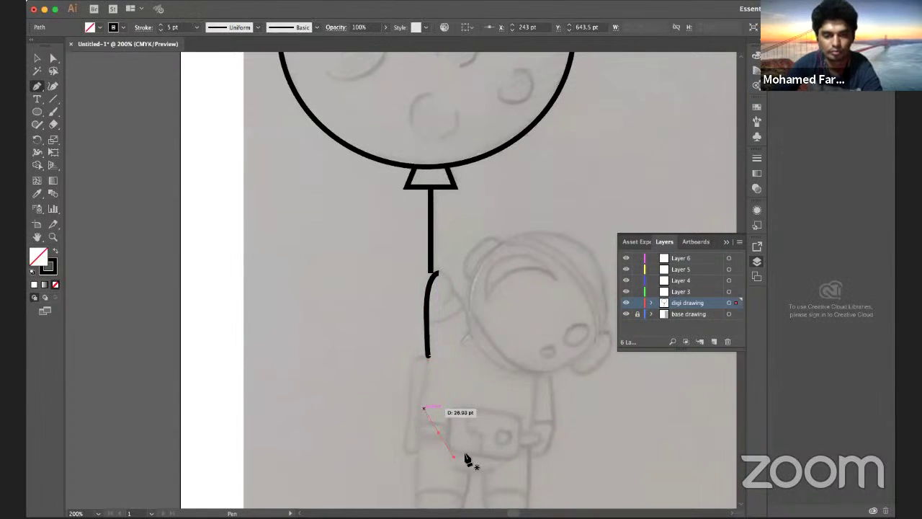
pyautogui.press('space')
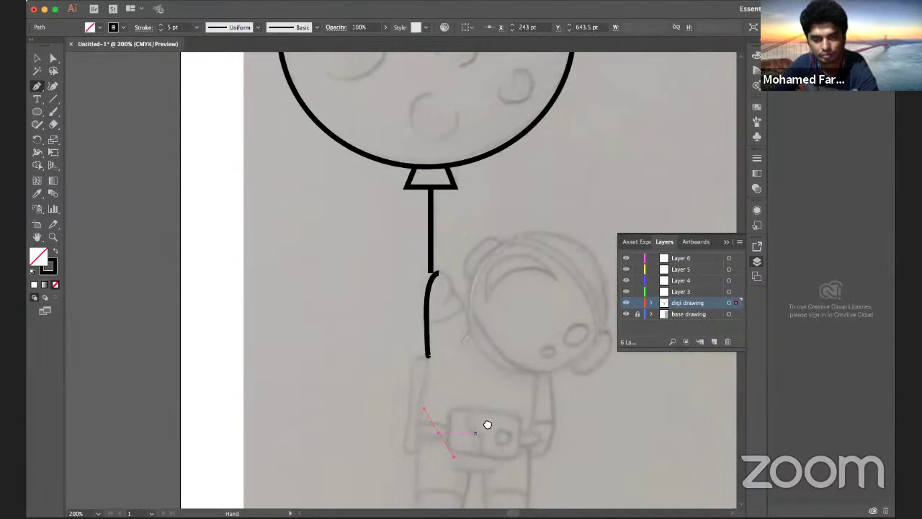
pyautogui.moveTo(487, 424)
pyautogui.mouseDown()
pyautogui.moveTo(447, 347)
pyautogui.moveTo(396, 360)
pyautogui.mouseUp()
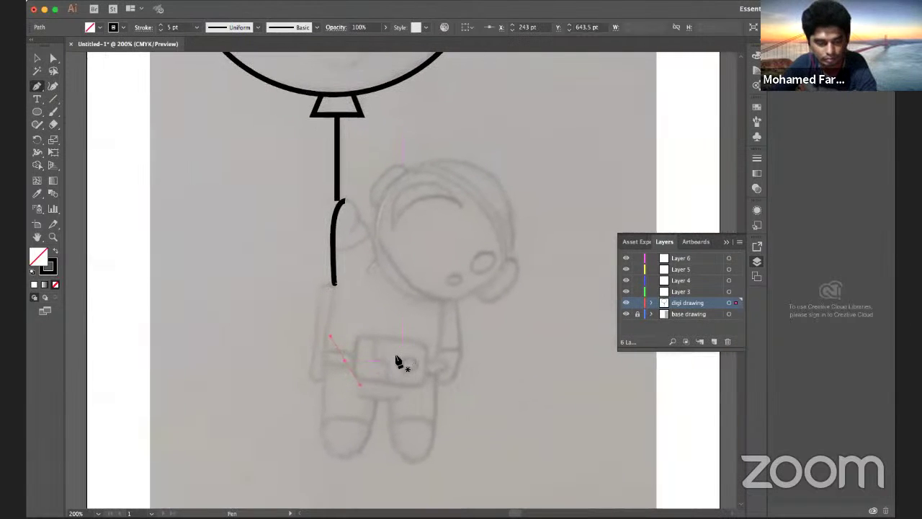
pyautogui.press('Escape')
# - Curve the left-side line around the bottom of the left leg and up its inner side
pyautogui.click(334, 284)
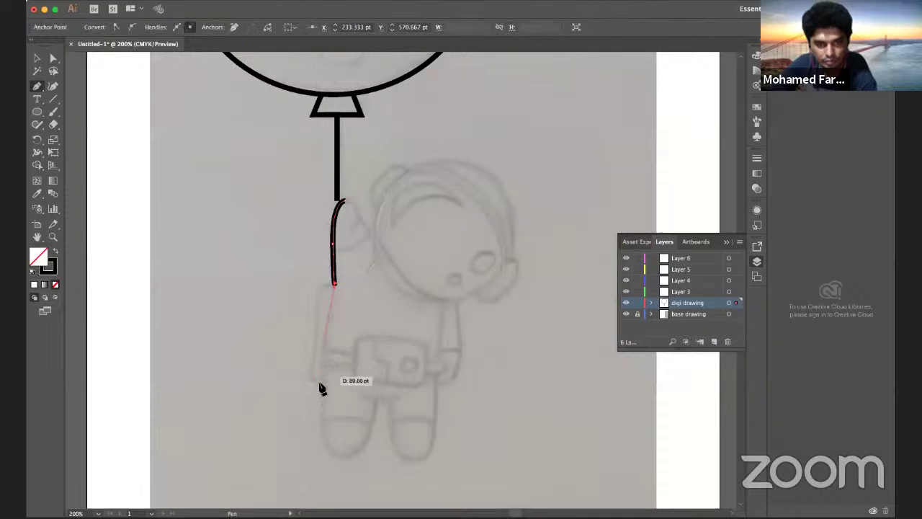
pyautogui.click(322, 428)
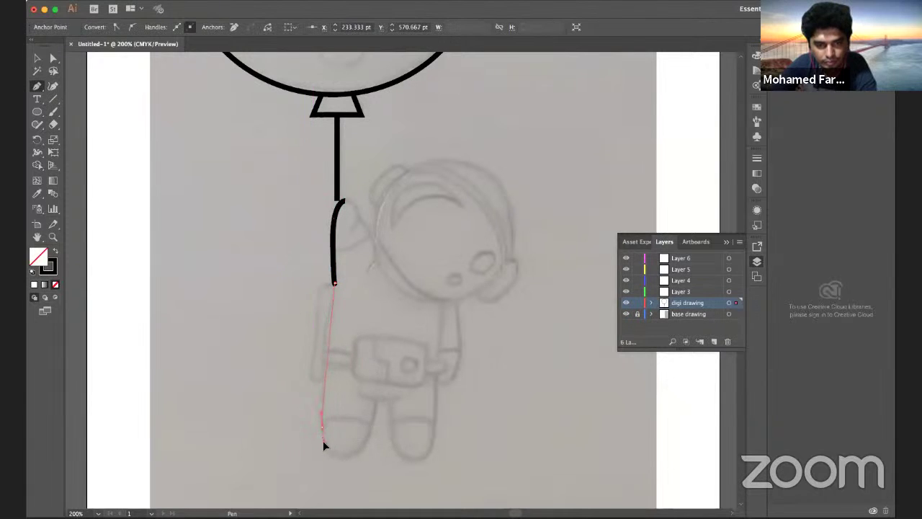
pyautogui.moveTo(325, 458); pyautogui.dragTo(344, 463)
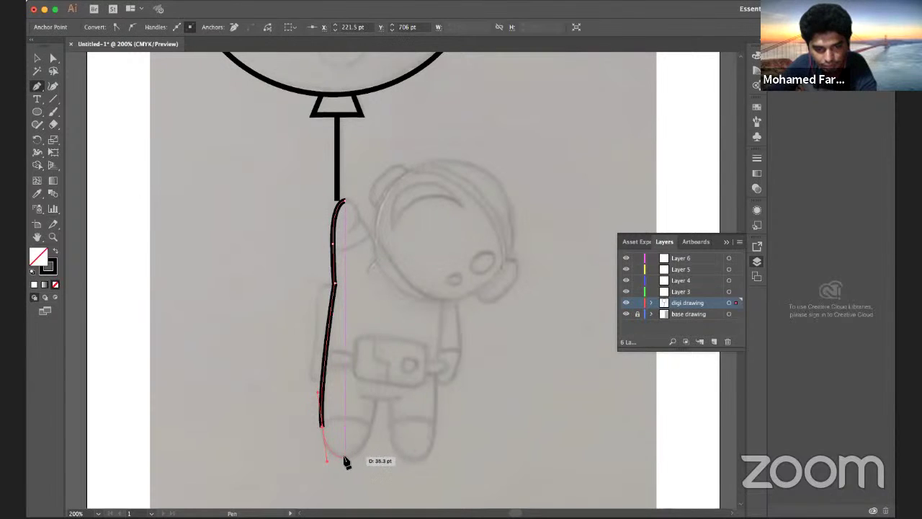
pyautogui.moveTo(364, 454)
pyautogui.mouseDown()
pyautogui.moveTo(376, 400)
pyautogui.moveTo(385, 403)
pyautogui.mouseUp()
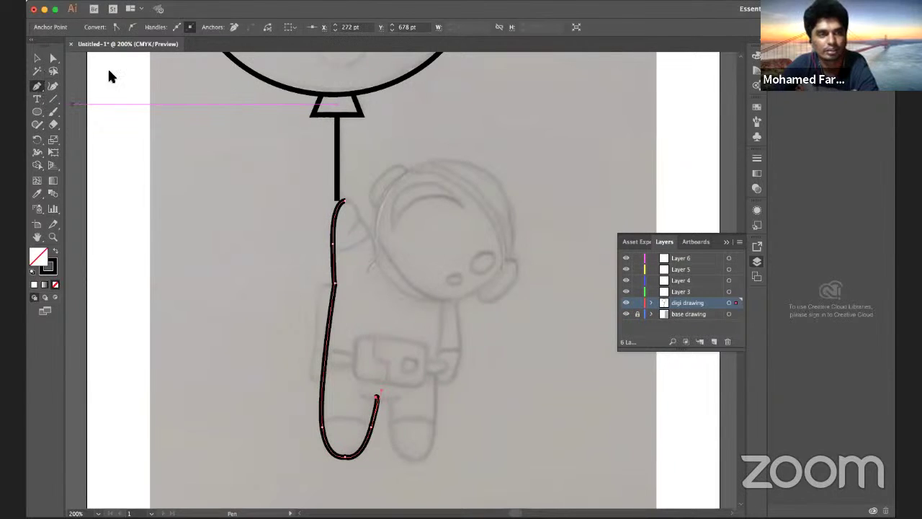
pyautogui.moveTo(338, 200); pyautogui.dragTo(340, 207)
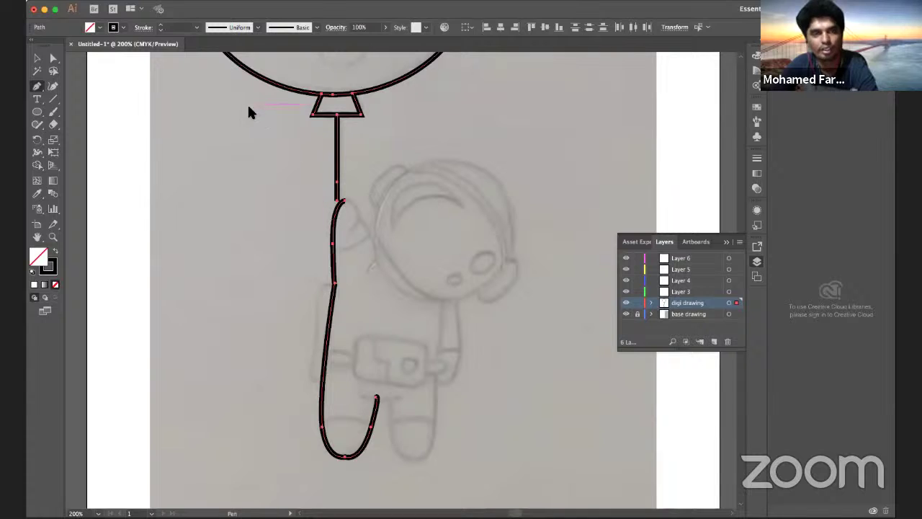
# - Give the selected outlines a 4 pt stroke after briefly trying 3 pt
pyautogui.click(196, 27)
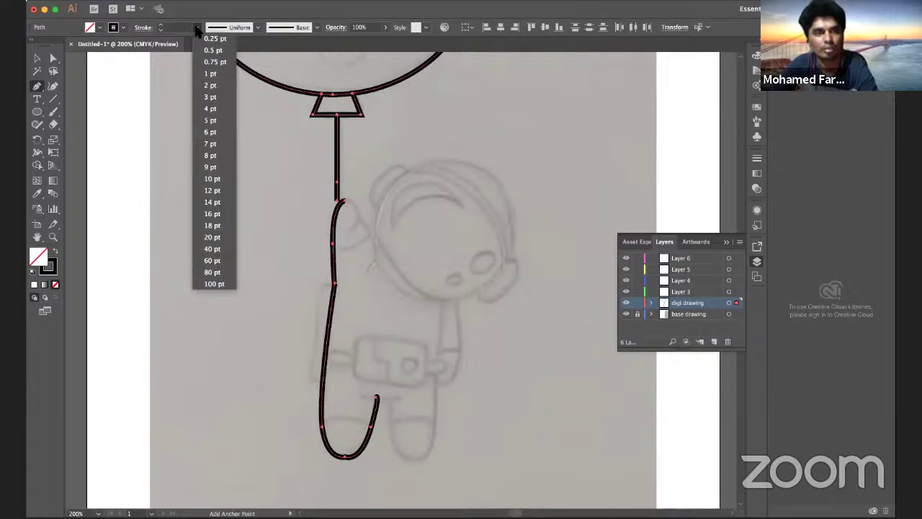
pyautogui.click(206, 100)
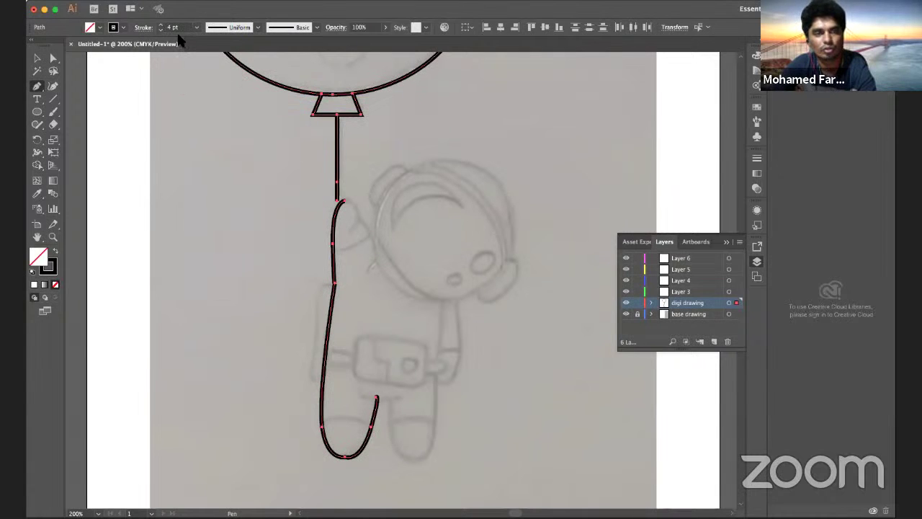
pyautogui.click(196, 27)
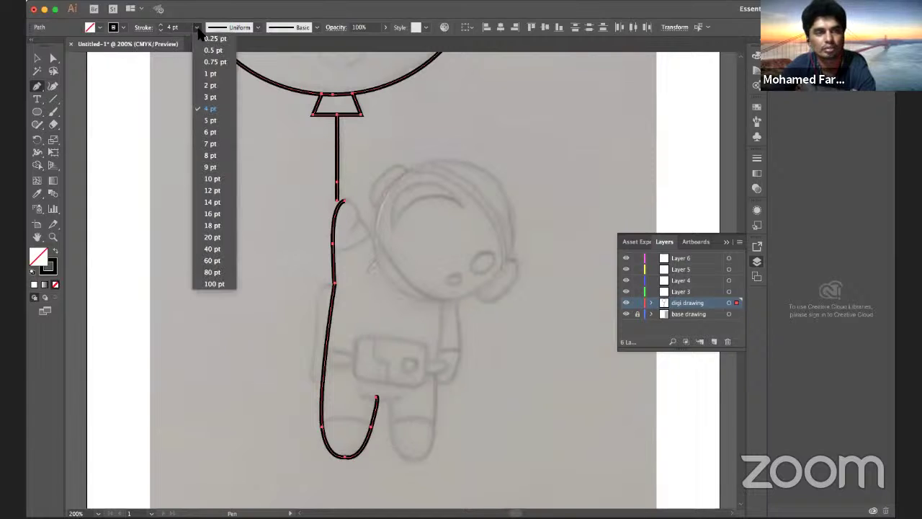
pyautogui.click(212, 96)
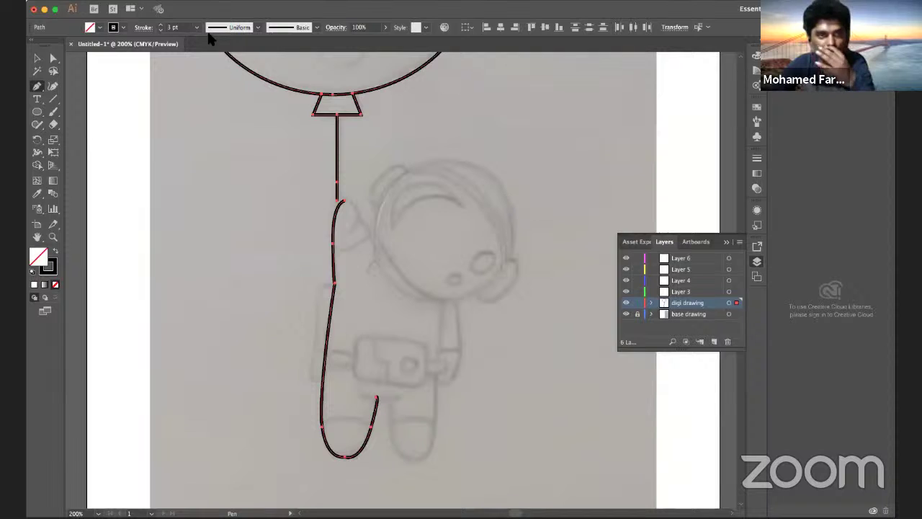
pyautogui.click(196, 28)
pyautogui.click(209, 108)
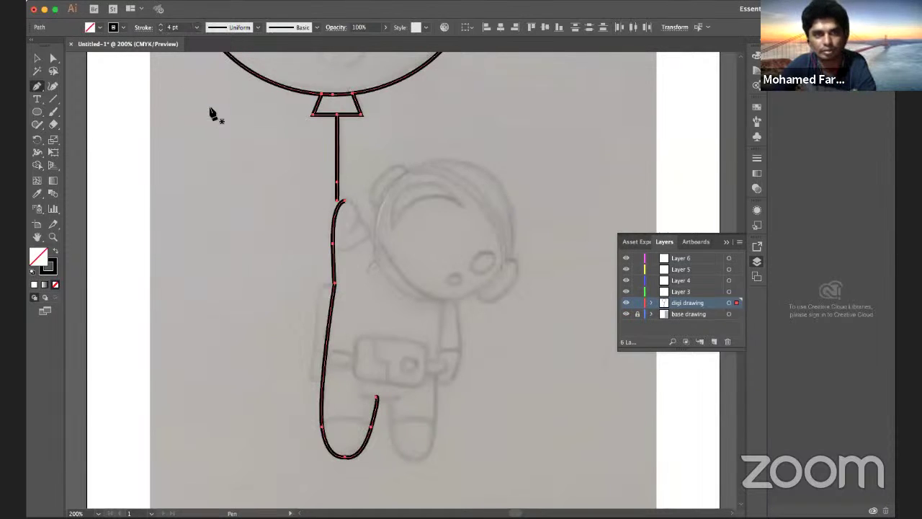
pyautogui.moveTo(376, 398); pyautogui.dragTo(369, 398)
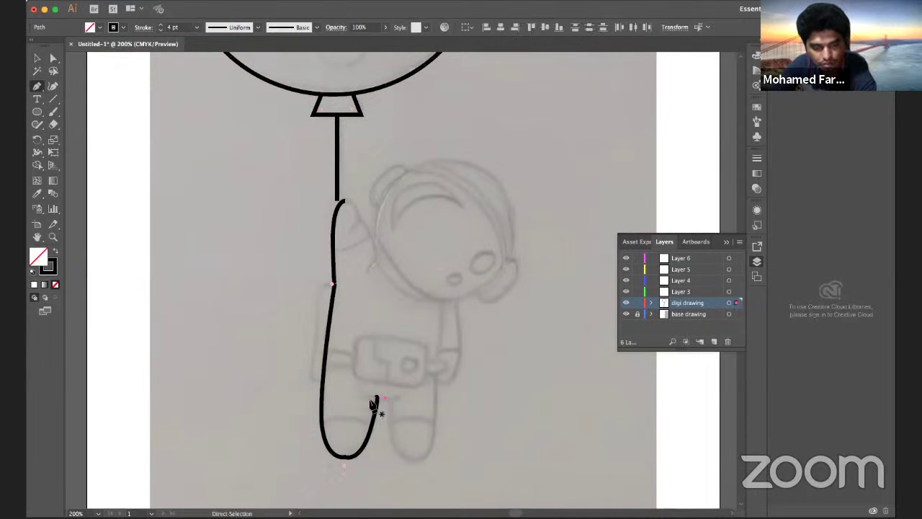
# - Draw the crotch crossbar and the right leg line curving up to the body's right side
pyautogui.moveTo(375, 397)
pyautogui.mouseDown()
pyautogui.moveTo(402, 398)
pyautogui.moveTo(394, 407)
pyautogui.mouseUp()
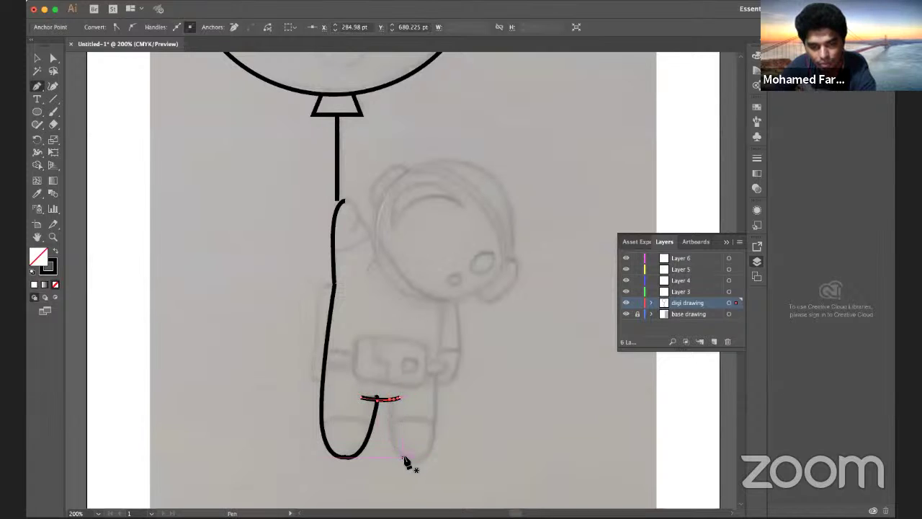
pyautogui.press('Escape')
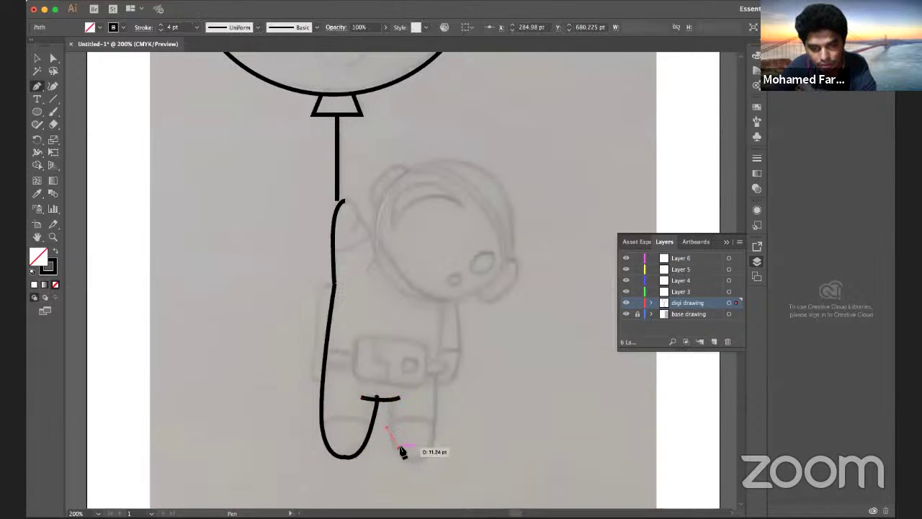
pyautogui.click(388, 392)
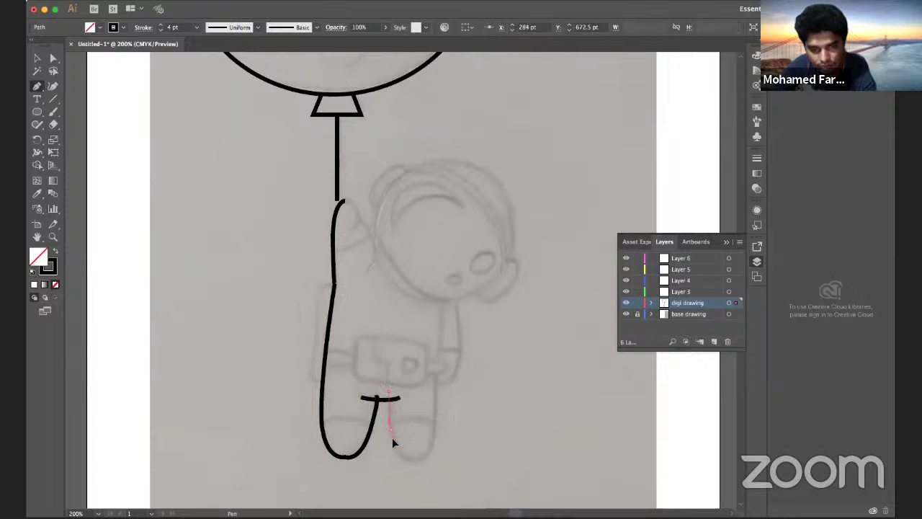
pyautogui.click(392, 436)
pyautogui.moveTo(411, 459); pyautogui.dragTo(432, 432)
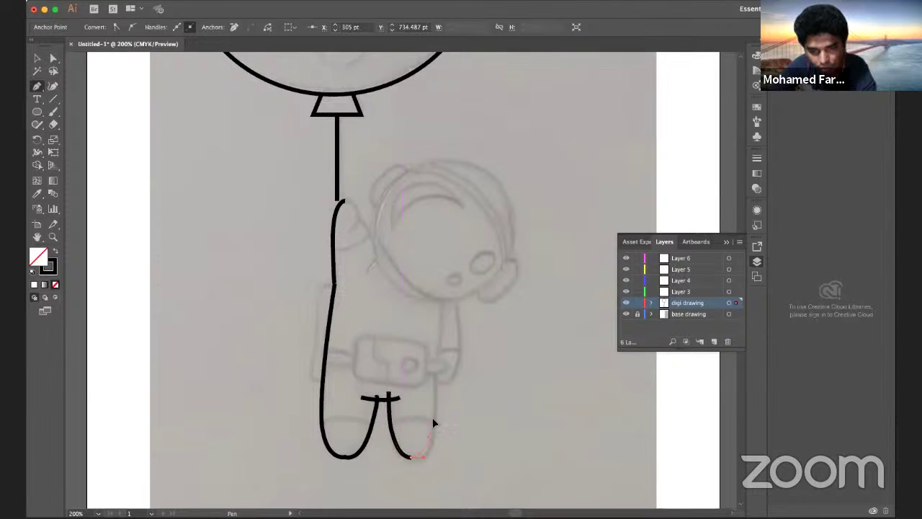
pyautogui.moveTo(432, 394); pyautogui.dragTo(433, 393)
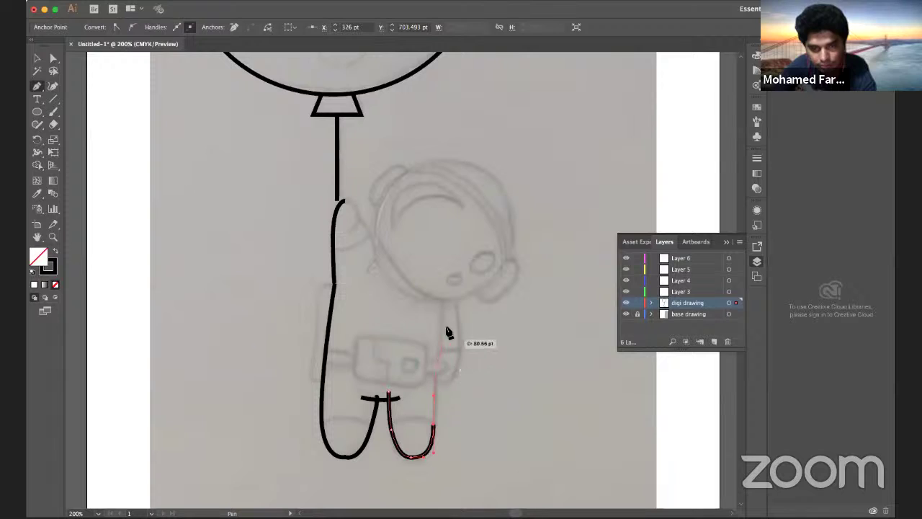
pyautogui.moveTo(441, 351); pyautogui.dragTo(443, 323)
pyautogui.click(439, 300)
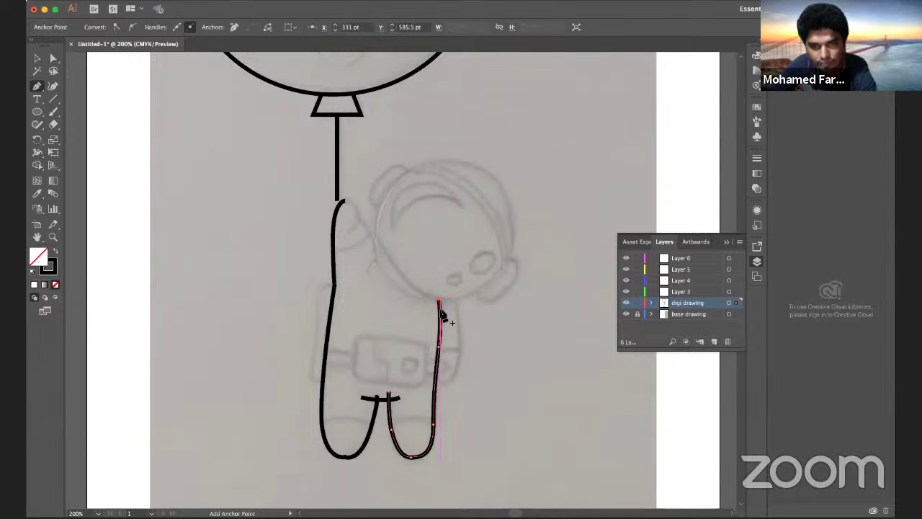
# - Draw curved boot-top lines across both legs and begin the left arm outline
pyautogui.click(311, 424)
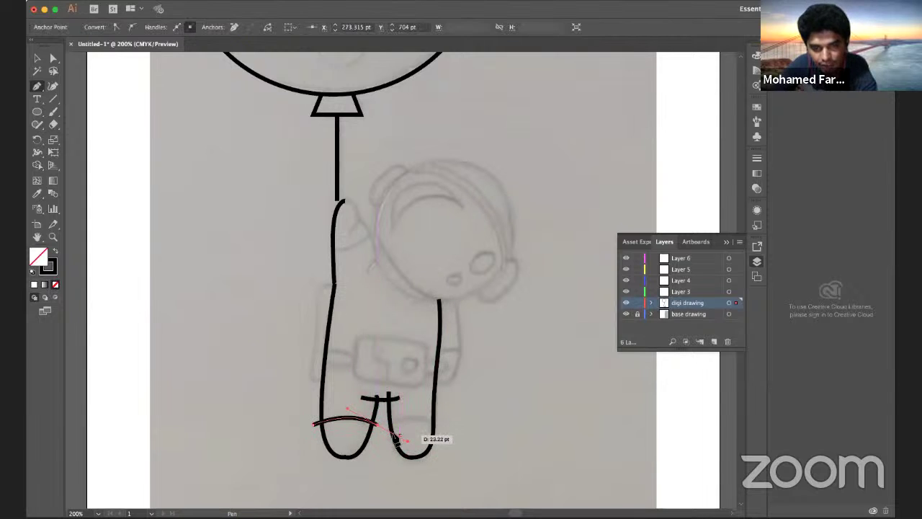
pyautogui.moveTo(377, 425); pyautogui.dragTo(387, 434)
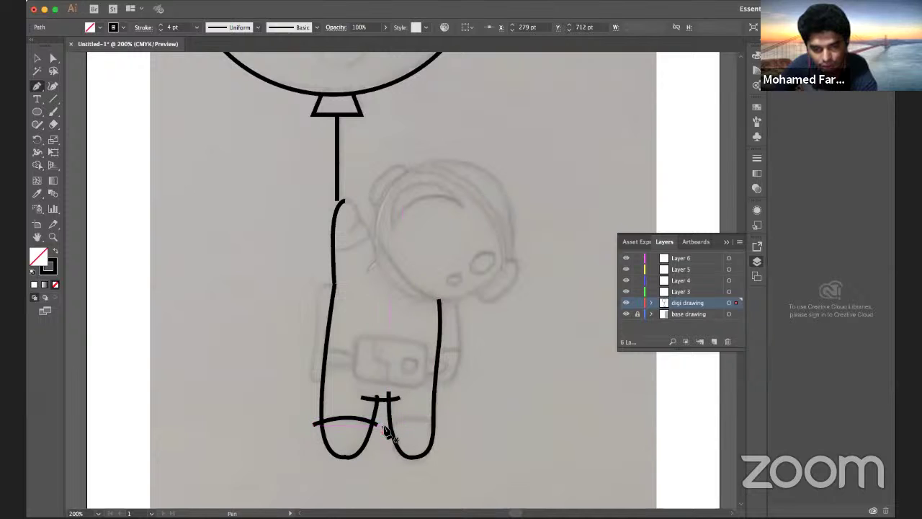
pyautogui.click(380, 424)
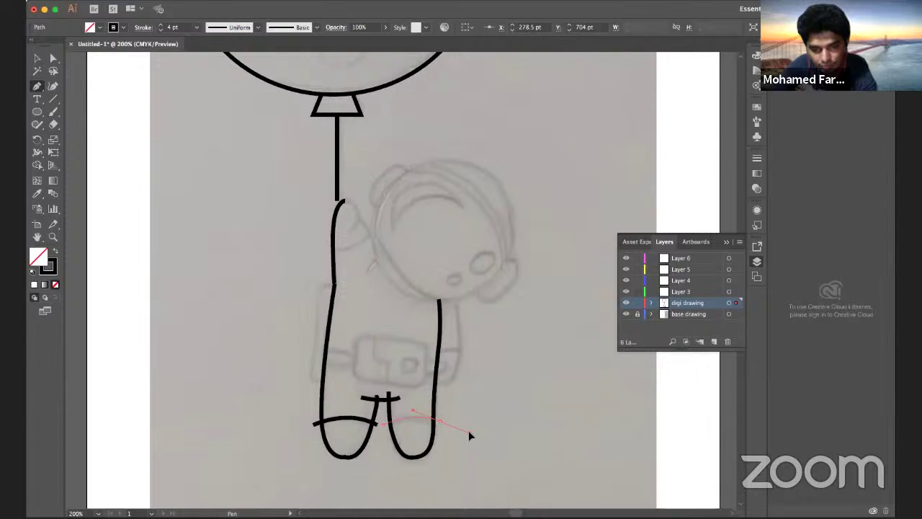
pyautogui.moveTo(441, 420); pyautogui.dragTo(447, 430)
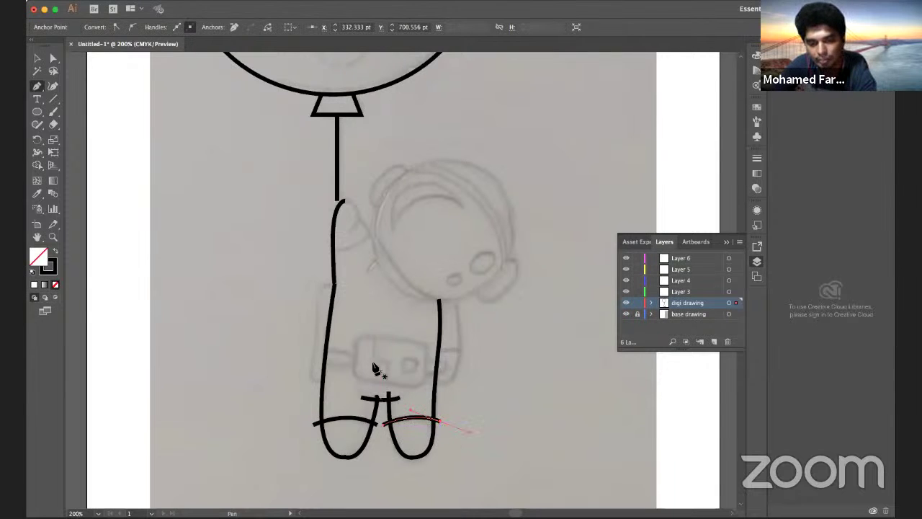
pyautogui.press('Escape')
pyautogui.moveTo(336, 287)
pyautogui.mouseDown()
pyautogui.moveTo(311, 352)
pyautogui.moveTo(314, 386)
pyautogui.moveTo(322, 384)
pyautogui.mouseUp()
# - Refine the left arm line's anchor points with Direct Selection to fit the sketch
pyautogui.keyDown('super'); pyautogui.click(327, 372); pyautogui.keyUp('super')
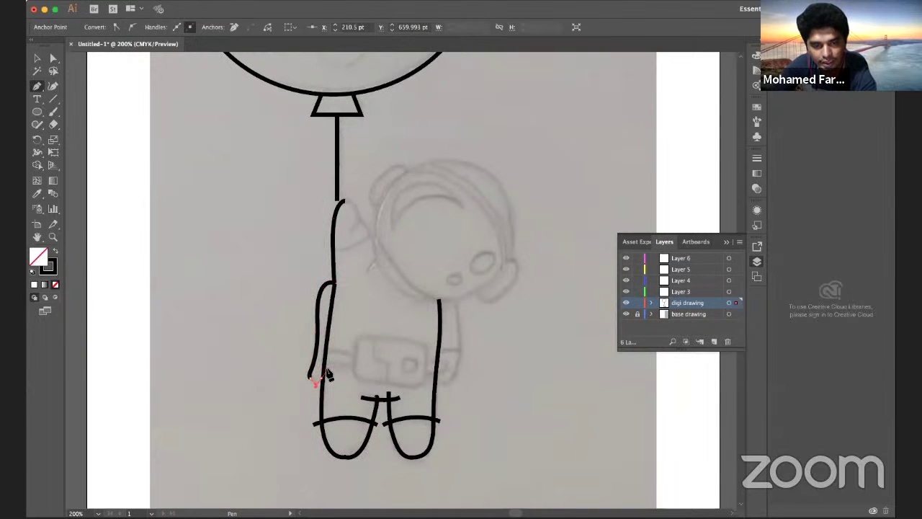
pyautogui.keyDown('super'); pyautogui.click(327, 372); pyautogui.keyUp('super')
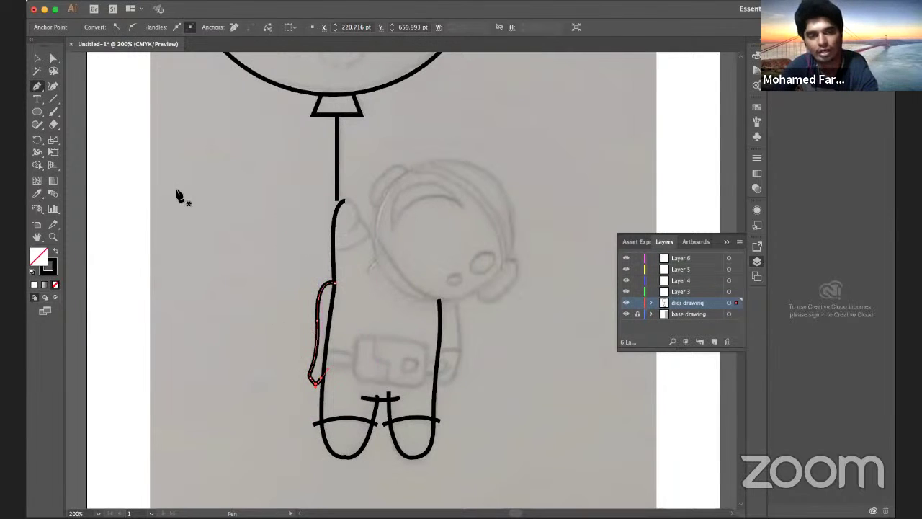
pyautogui.click(53, 58)
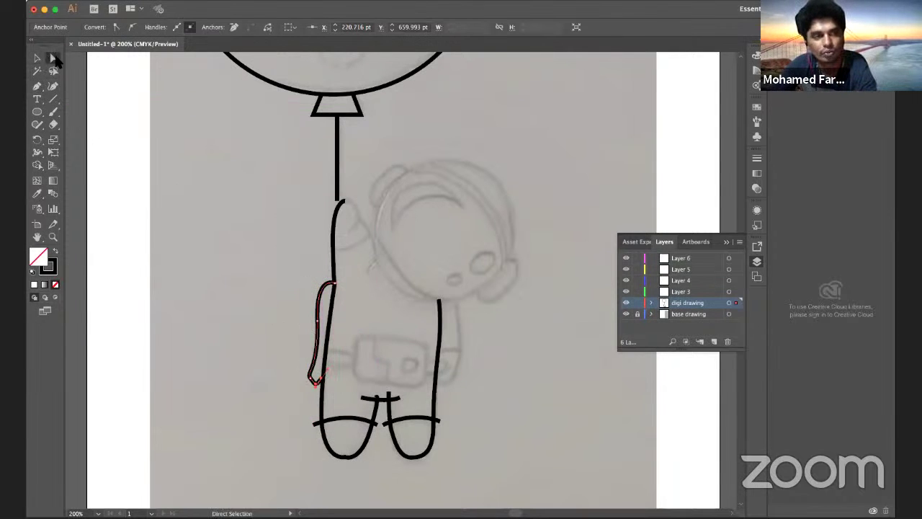
pyautogui.moveTo(321, 324); pyautogui.dragTo(310, 322)
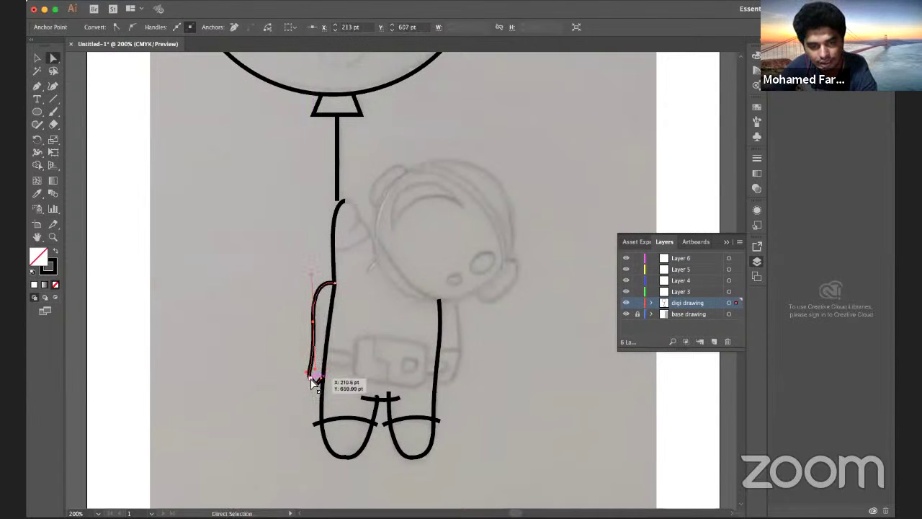
pyautogui.moveTo(312, 379)
pyautogui.mouseDown()
pyautogui.moveTo(313, 392)
pyautogui.moveTo(322, 387)
pyautogui.moveTo(306, 382)
pyautogui.mouseUp()
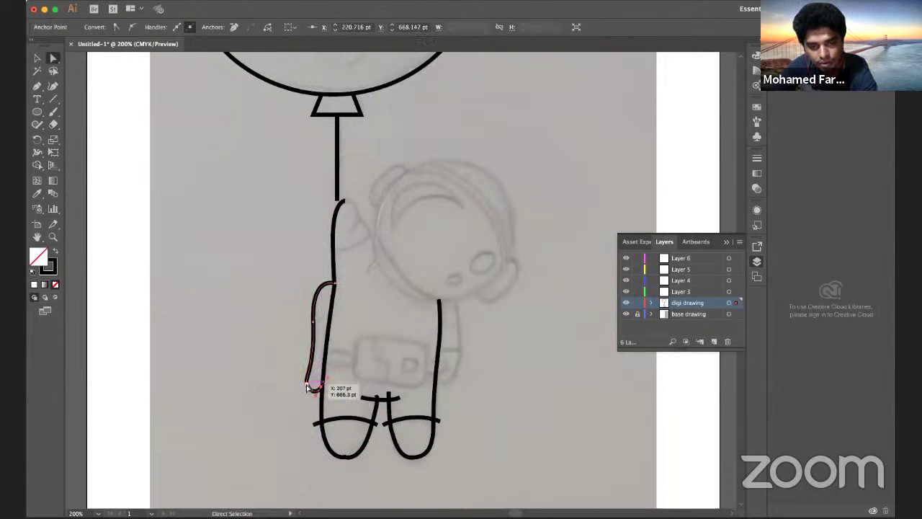
pyautogui.moveTo(311, 330); pyautogui.dragTo(313, 322)
pyautogui.click(288, 337)
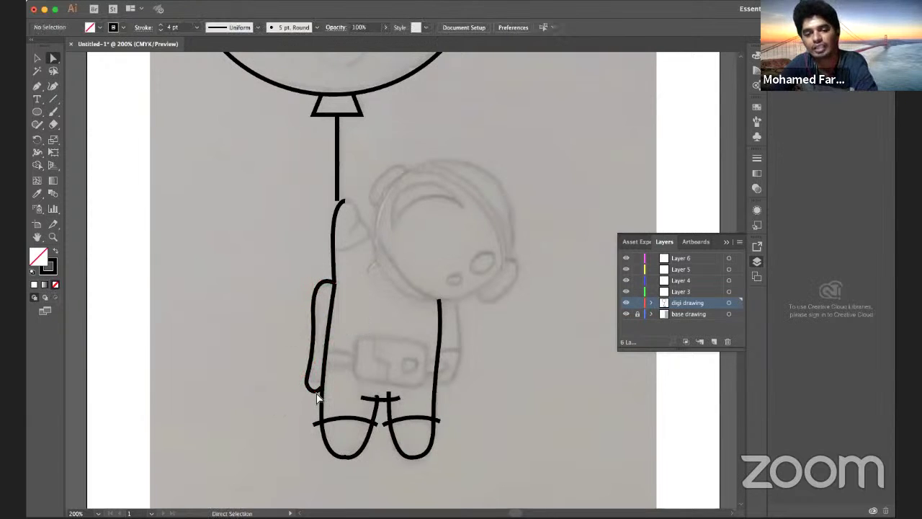
pyautogui.moveTo(318, 393); pyautogui.dragTo(323, 389)
pyautogui.click(284, 410)
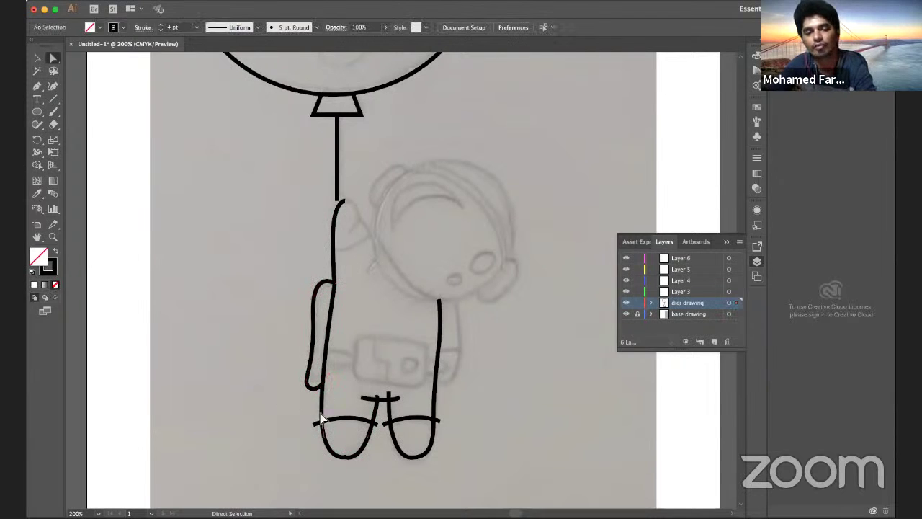
pyautogui.click(337, 289)
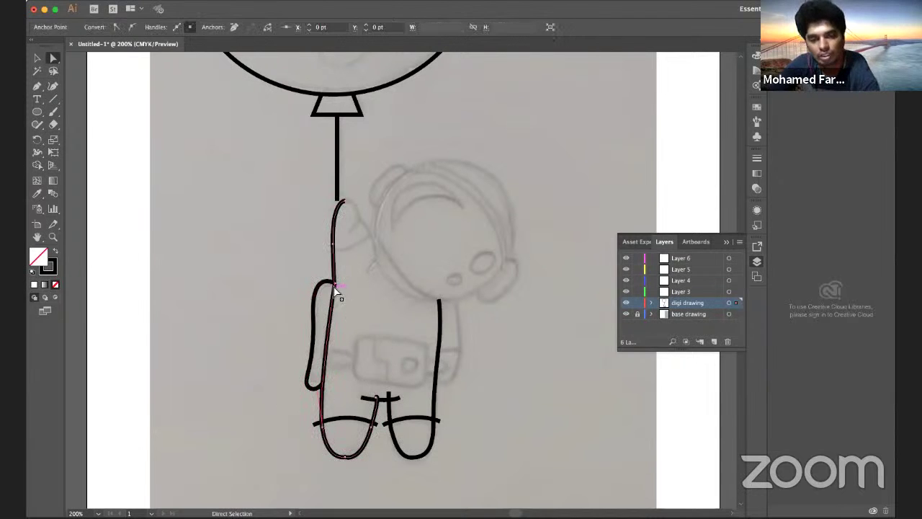
pyautogui.moveTo(337, 290); pyautogui.dragTo(347, 288)
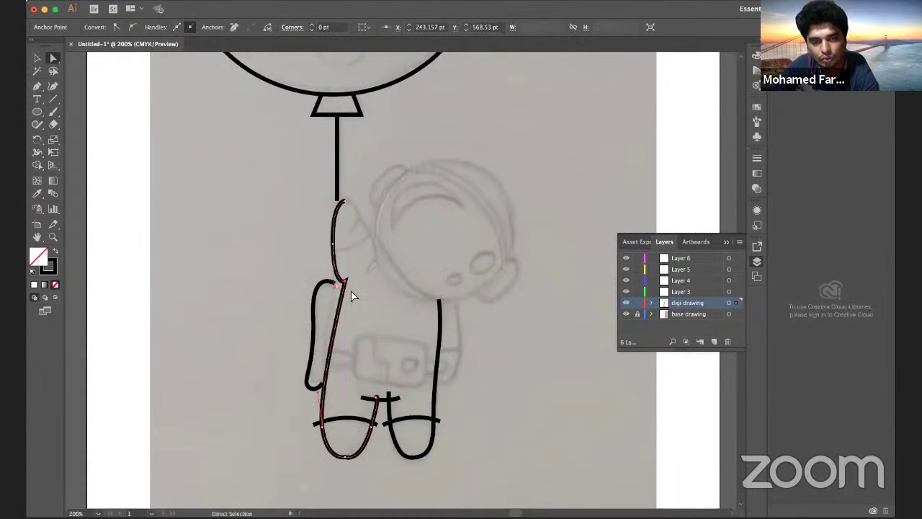
pyautogui.click(465, 370)
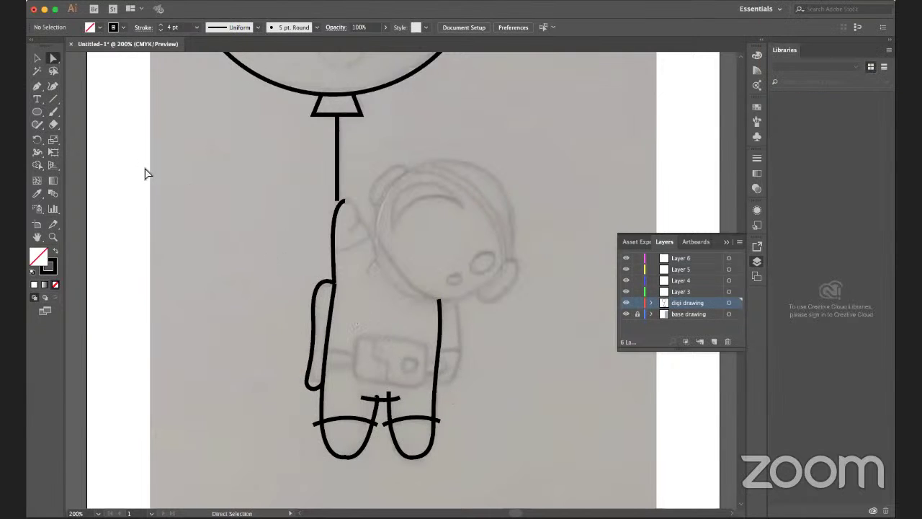
# - Draw the right arm line from below the helmet, curving down to the hand
pyautogui.click(37, 88)
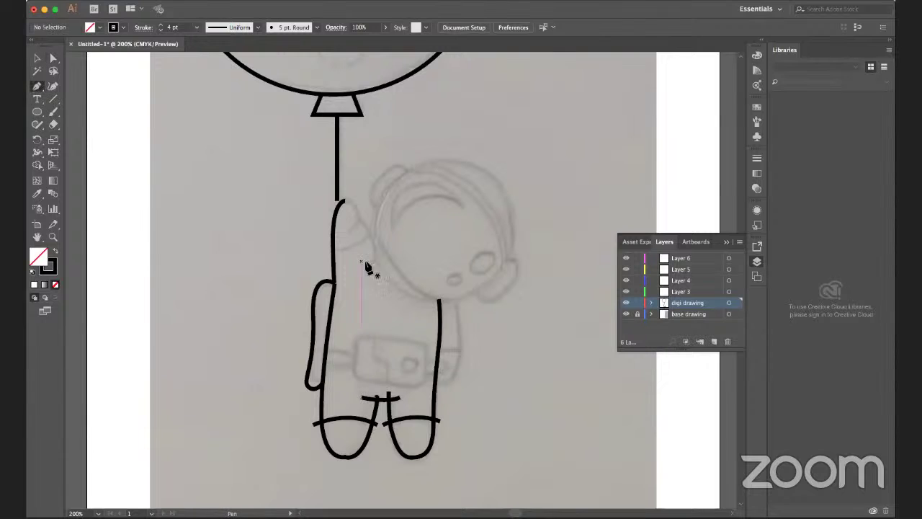
pyautogui.click(456, 299)
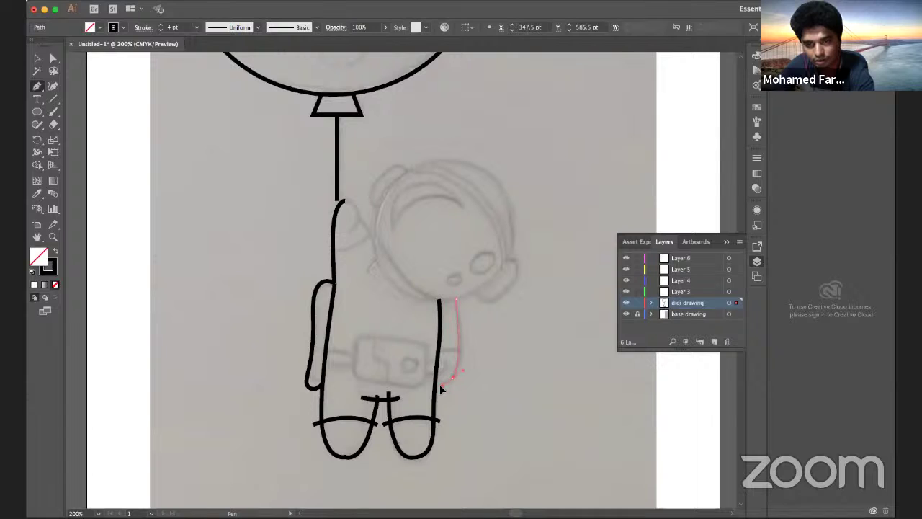
pyautogui.moveTo(441, 387); pyautogui.dragTo(435, 384)
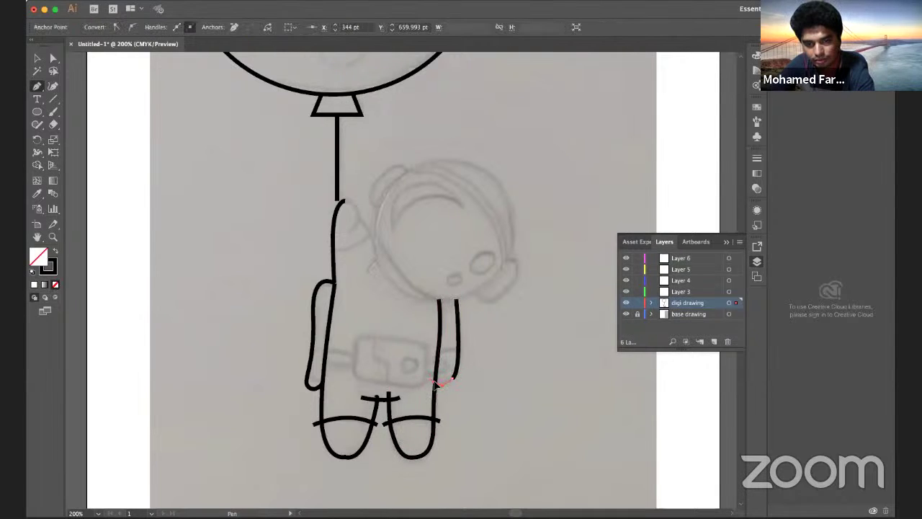
pyautogui.click(435, 387)
pyautogui.click(437, 387)
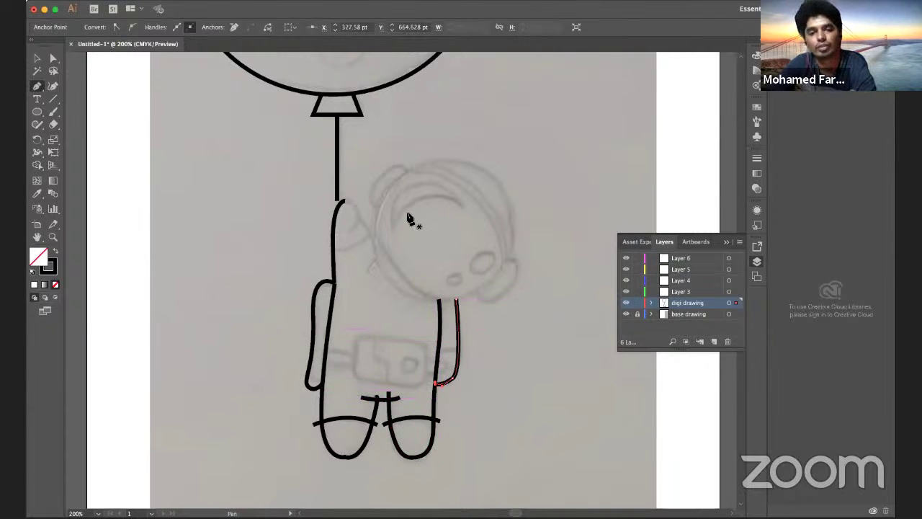
# - Draw a helmet circle and fit it over the head sketch at about 130.232 pt
pyautogui.click(37, 111)
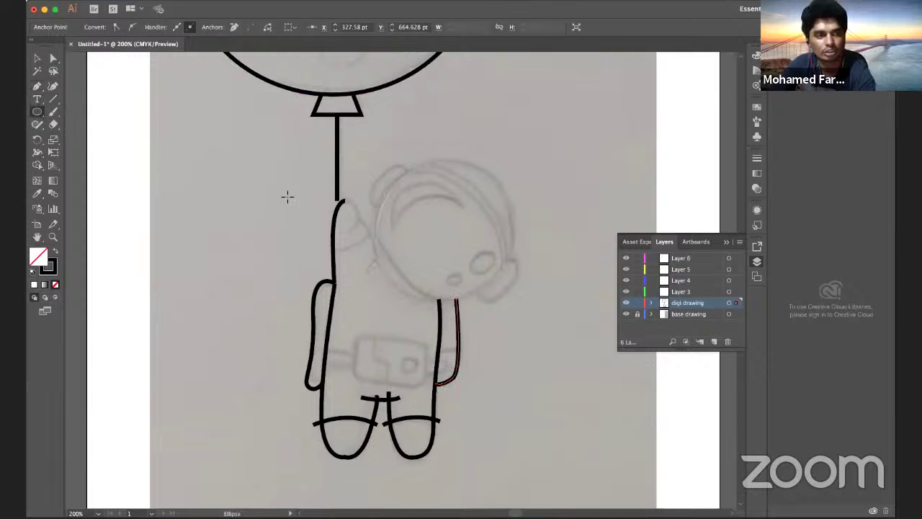
pyautogui.moveTo(440, 233); pyautogui.dragTo(551, 343)
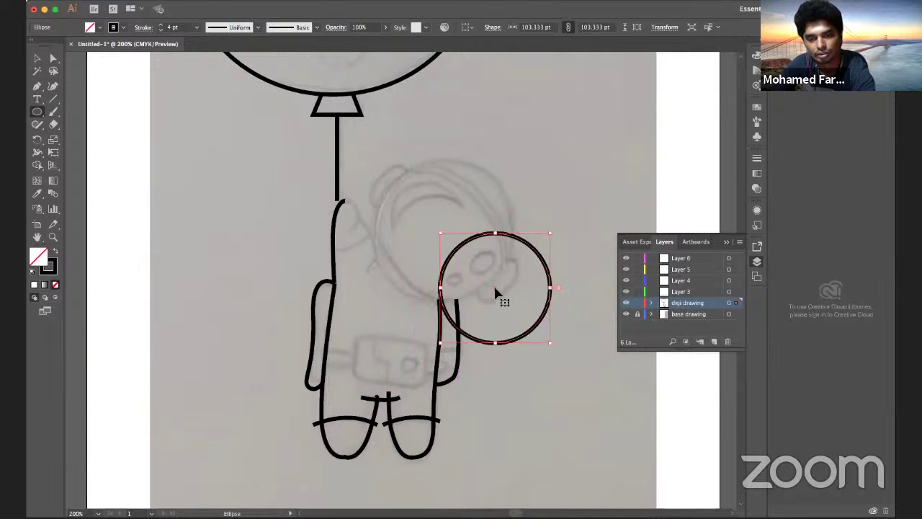
pyautogui.click(37, 58)
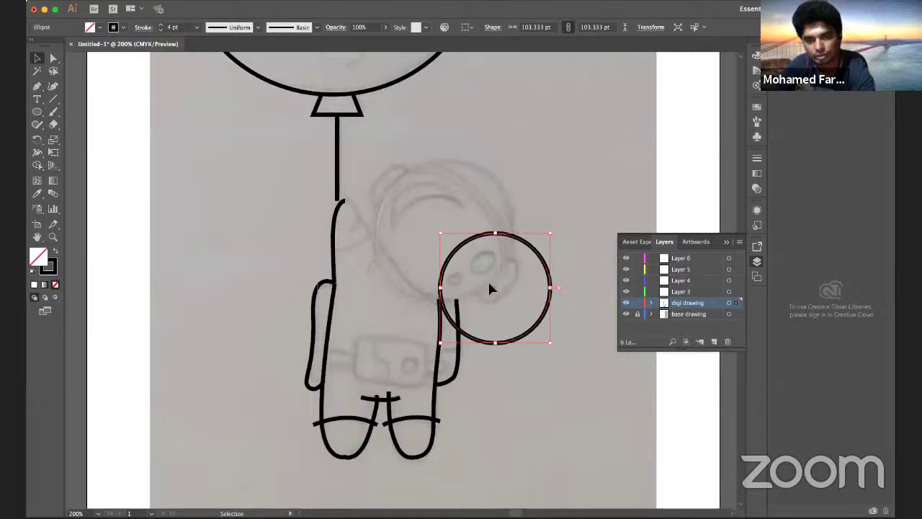
pyautogui.moveTo(516, 316); pyautogui.dragTo(456, 254)
pyautogui.moveTo(490, 281); pyautogui.dragTo(509, 298)
pyautogui.moveTo(381, 171); pyautogui.dragTo(379, 166)
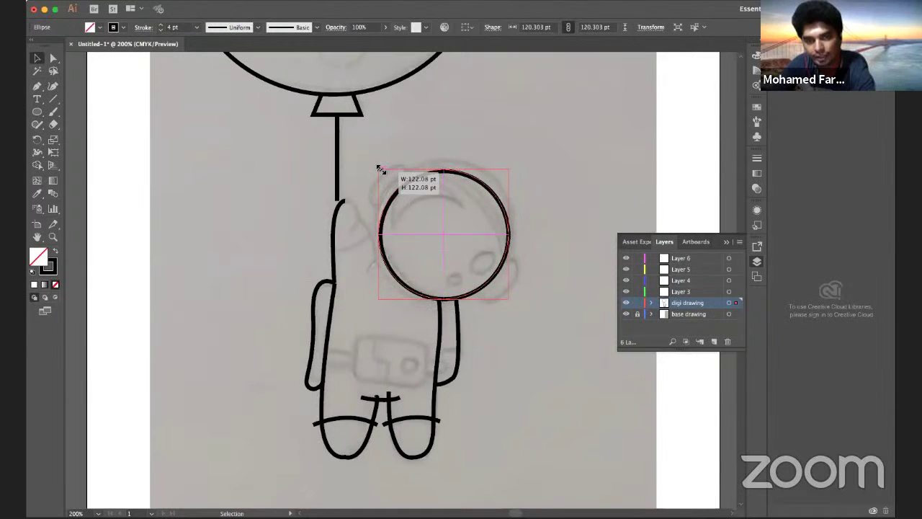
pyautogui.moveTo(430, 228); pyautogui.dragTo(430, 228)
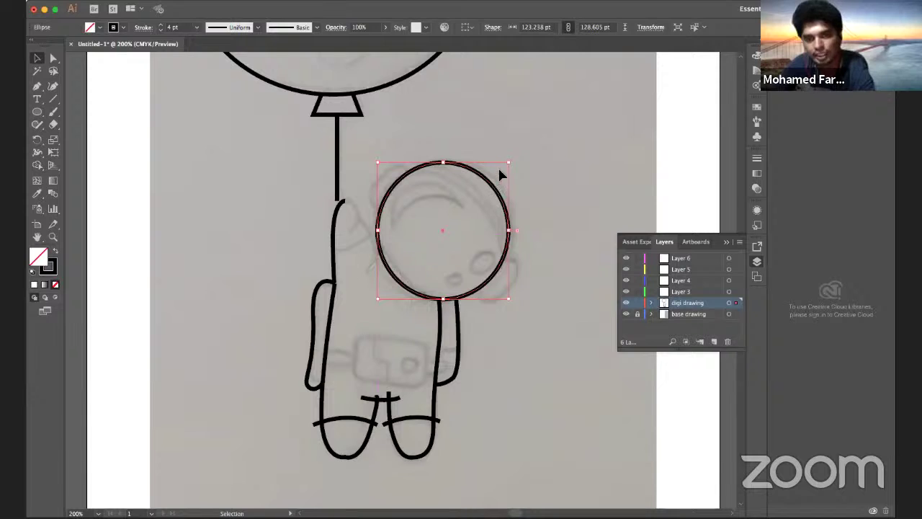
pyautogui.moveTo(508, 162); pyautogui.dragTo(514, 162)
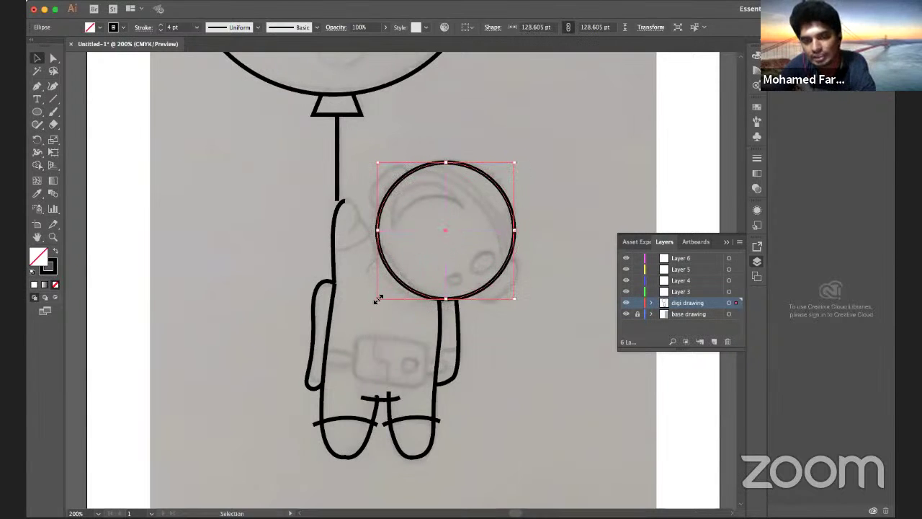
pyautogui.moveTo(371, 301); pyautogui.dragTo(376, 303)
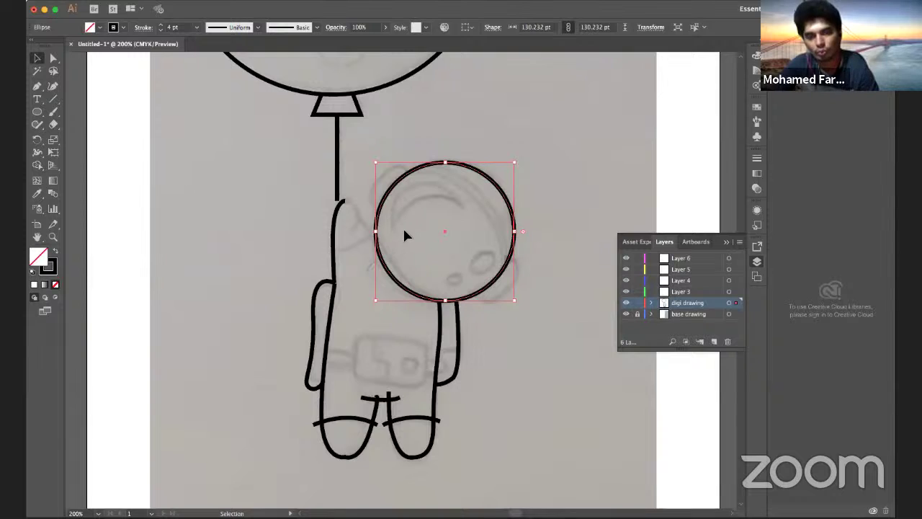
pyautogui.click(461, 308)
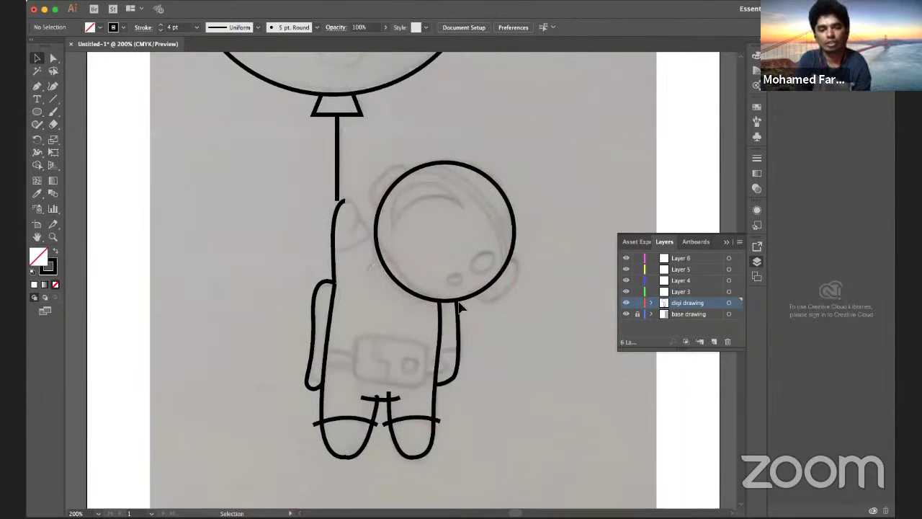
# - Draw a slightly rotated rounded-rectangle chest panel and position it on the chest
pyautogui.click(37, 112)
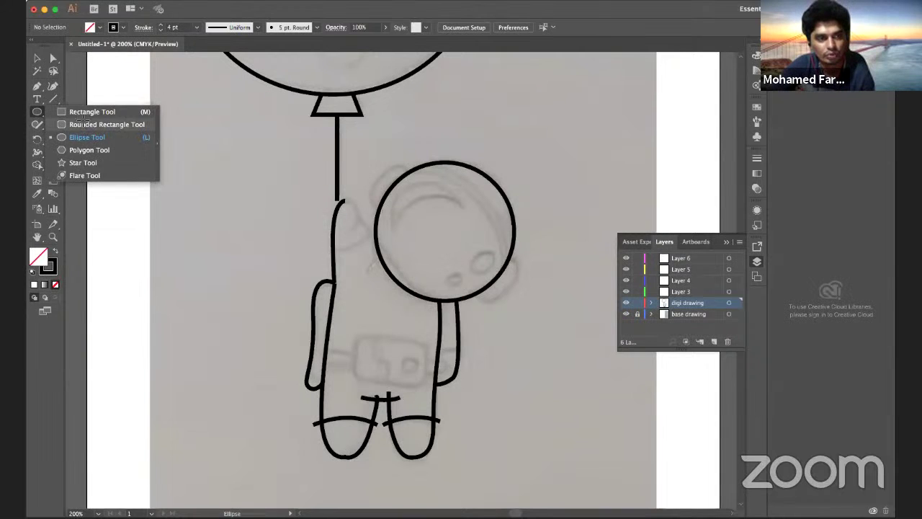
pyautogui.moveTo(39, 114); pyautogui.dragTo(79, 123)
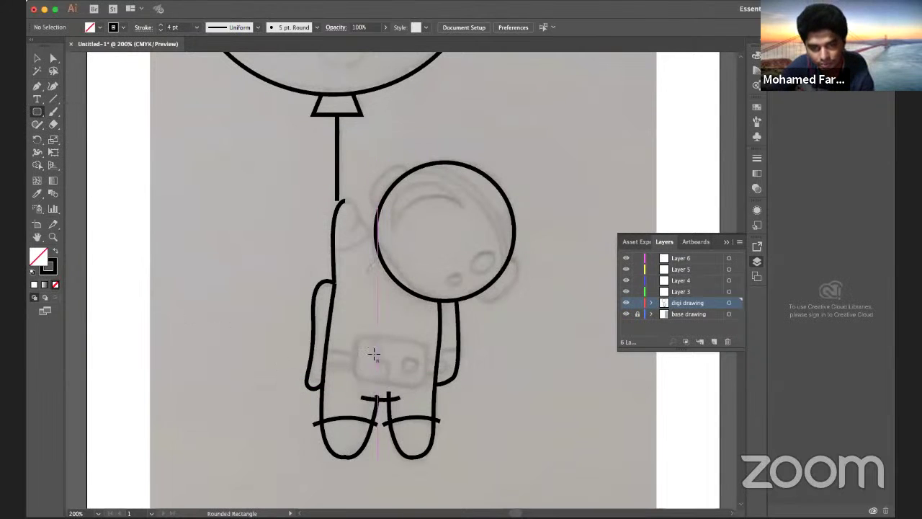
pyautogui.moveTo(356, 337); pyautogui.dragTo(426, 385)
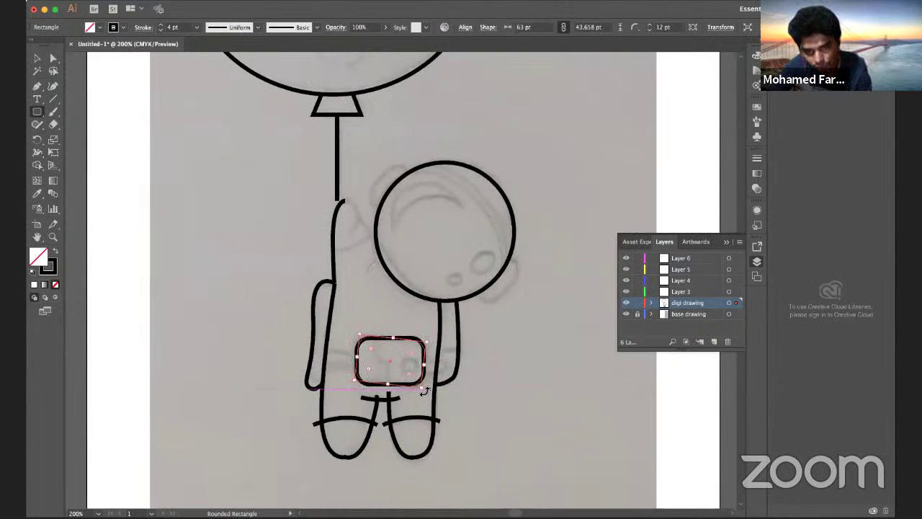
pyautogui.moveTo(428, 387); pyautogui.dragTo(407, 375)
pyautogui.click(37, 57)
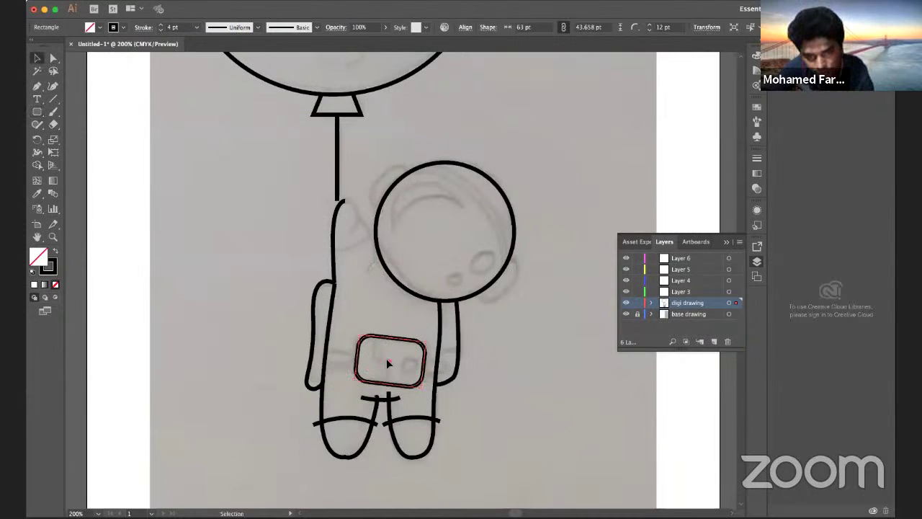
pyautogui.moveTo(388, 364); pyautogui.dragTo(392, 372)
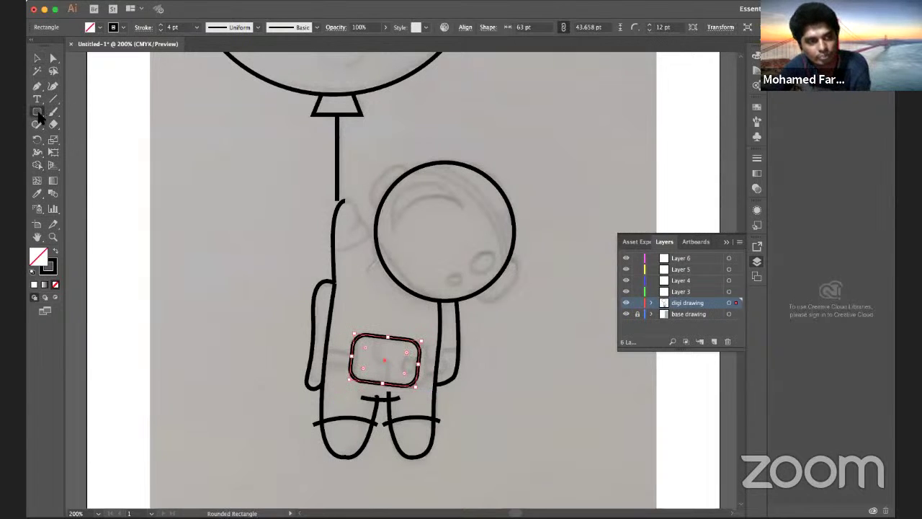
# - Add a small circle button on the chest panel and nudge it into place
pyautogui.moveTo(37, 112); pyautogui.dragTo(82, 135)
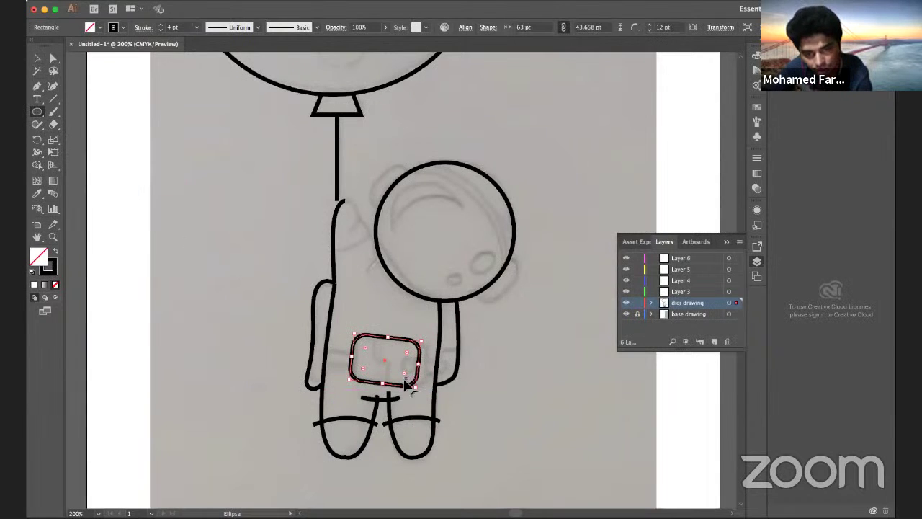
pyautogui.moveTo(406, 366); pyautogui.dragTo(415, 375)
pyautogui.press('v')
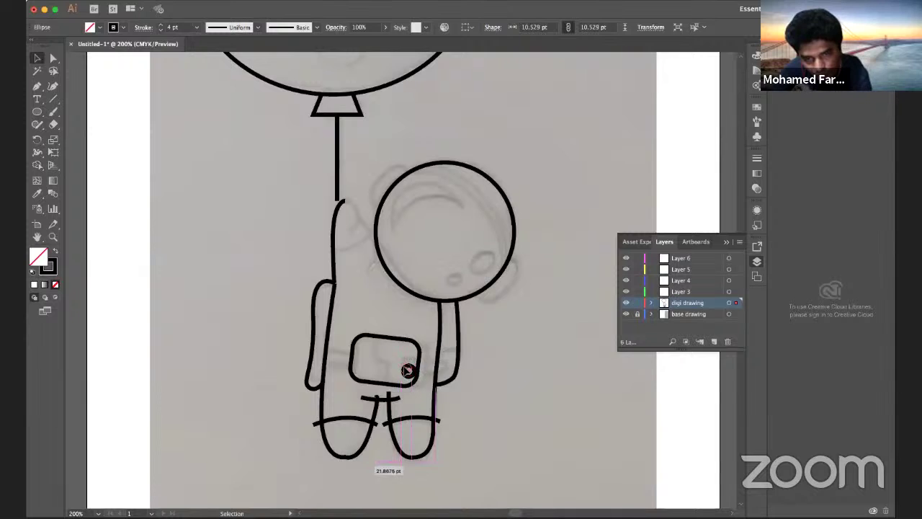
pyautogui.moveTo(409, 373); pyautogui.dragTo(404, 367)
pyautogui.click(499, 368)
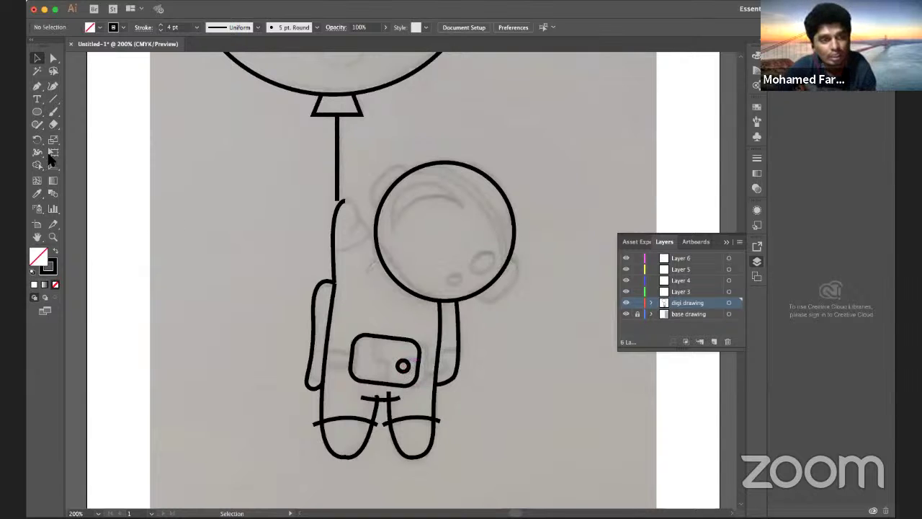
# - Draw a Pen path from the chest panel edge along the arm, hooking into a glove tip
pyautogui.click(36, 86)
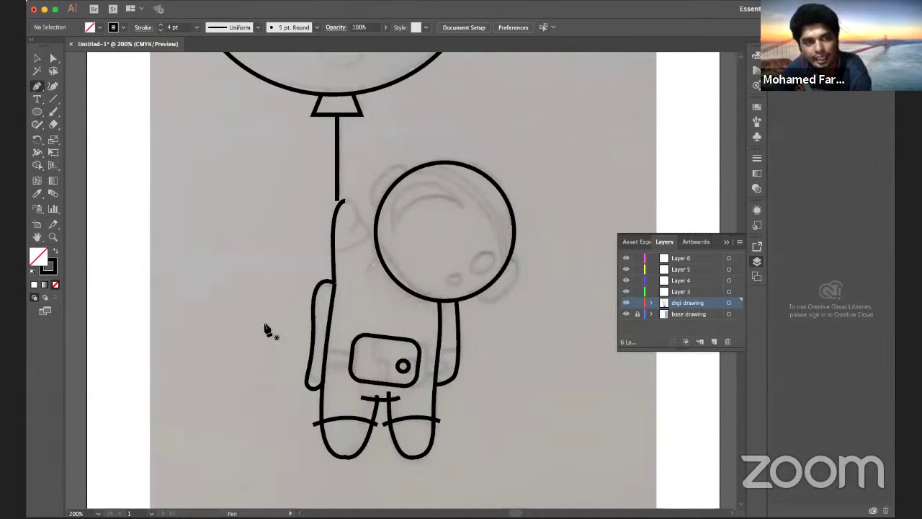
pyautogui.moveTo(374, 335)
pyautogui.mouseDown()
pyautogui.moveTo(373, 365)
pyautogui.moveTo(387, 367)
pyautogui.moveTo(388, 390)
pyautogui.mouseUp()
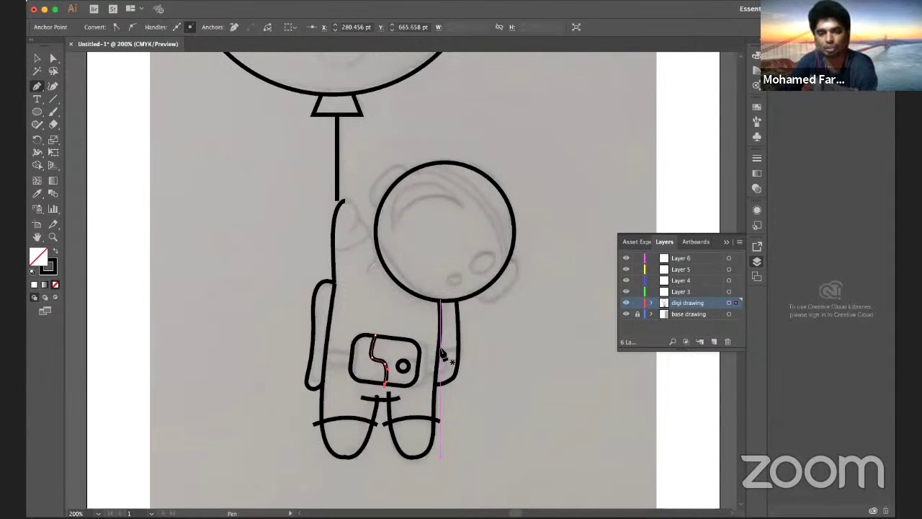
pyautogui.click(346, 204)
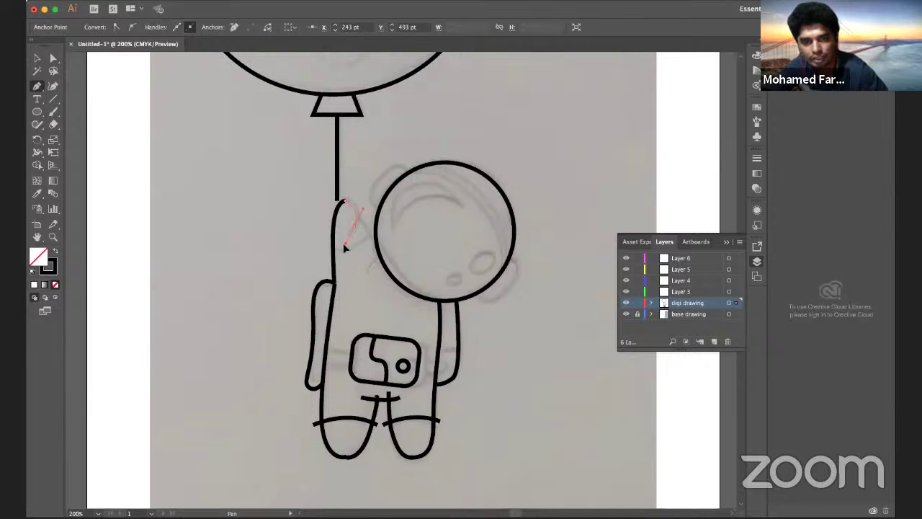
pyautogui.moveTo(353, 232); pyautogui.dragTo(346, 238)
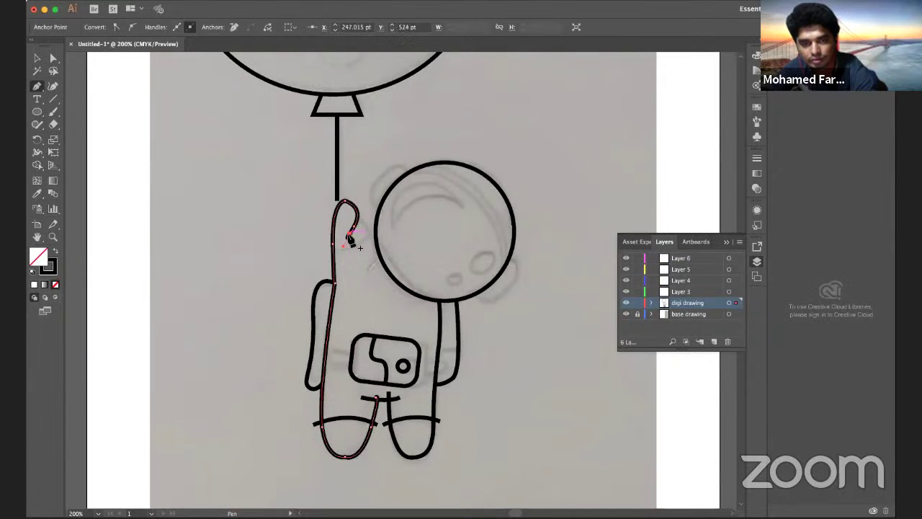
pyautogui.click(358, 219)
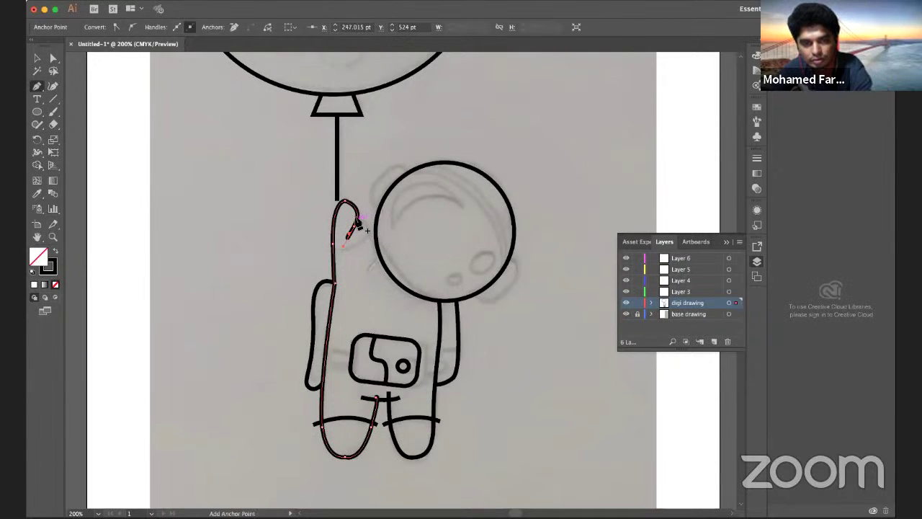
pyautogui.press('Escape')
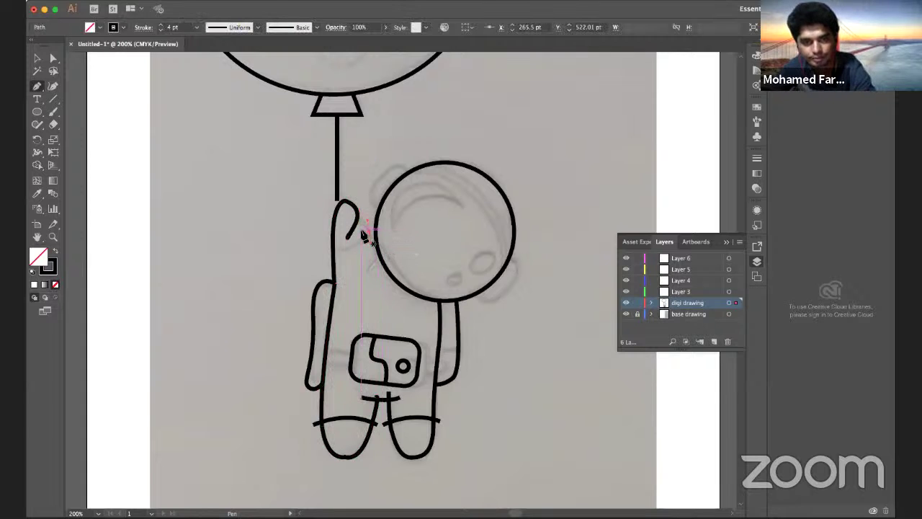
# - Draw the glove's finger stroke, curving from the glove edge up to meet the helmet outline
pyautogui.click(361, 226)
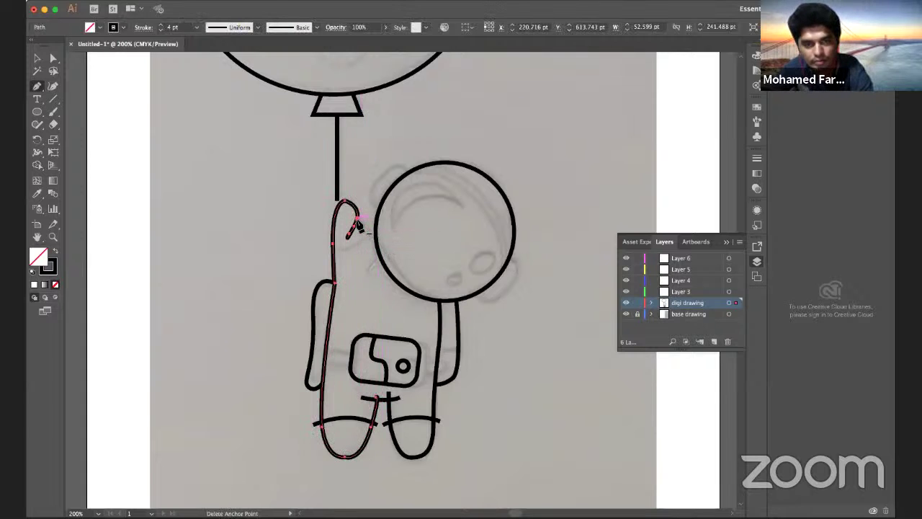
pyautogui.click(358, 219)
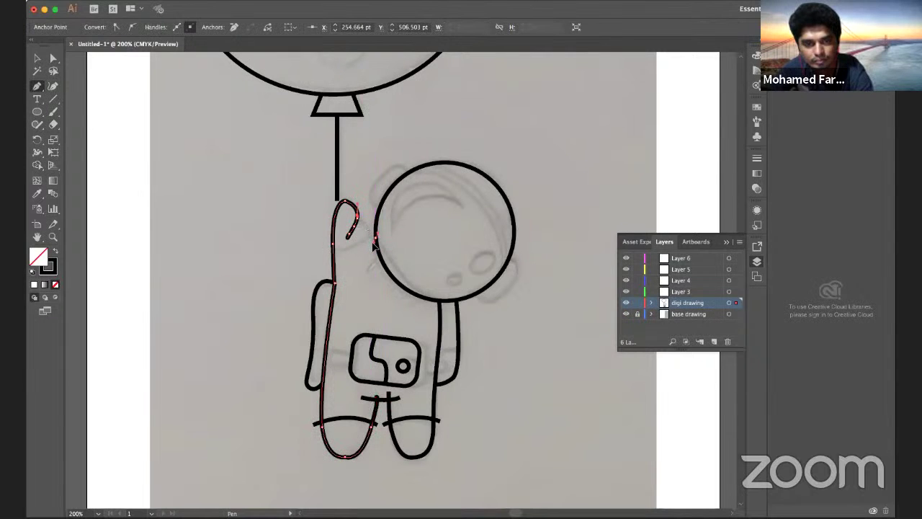
pyautogui.click(372, 243)
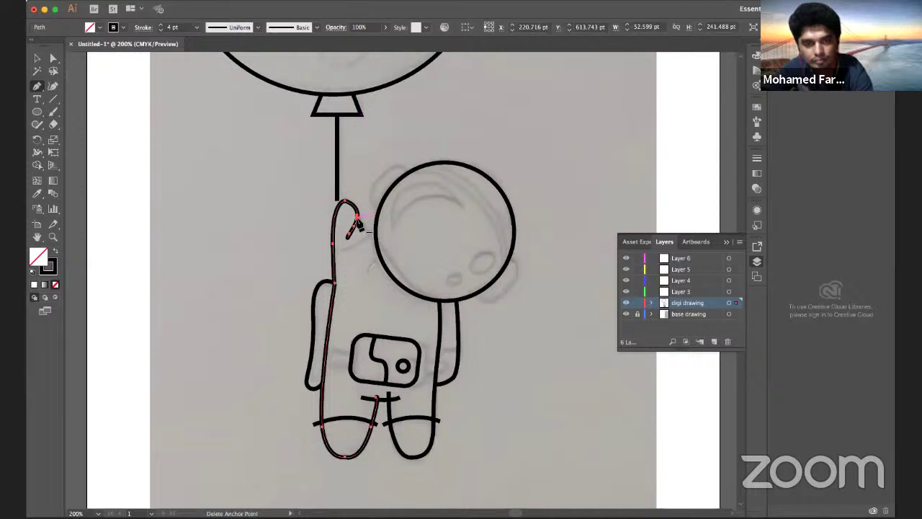
pyautogui.click(361, 227)
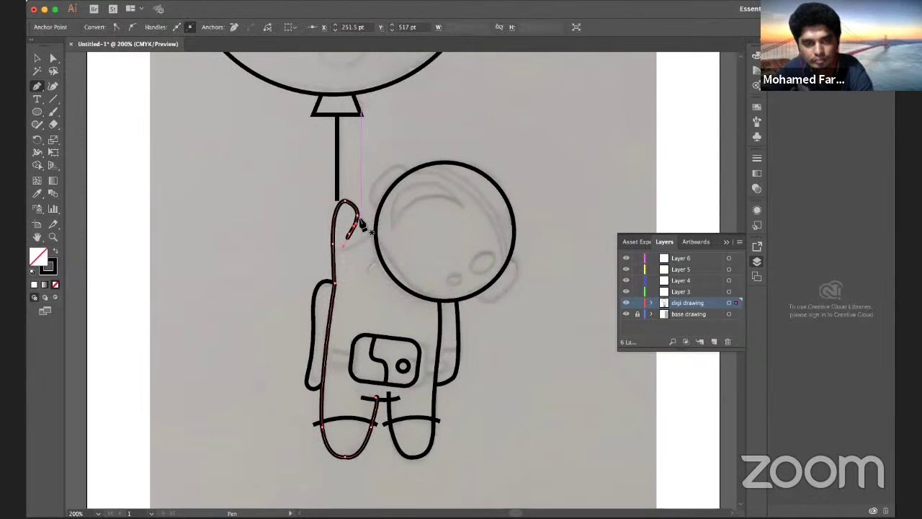
pyautogui.click(370, 236)
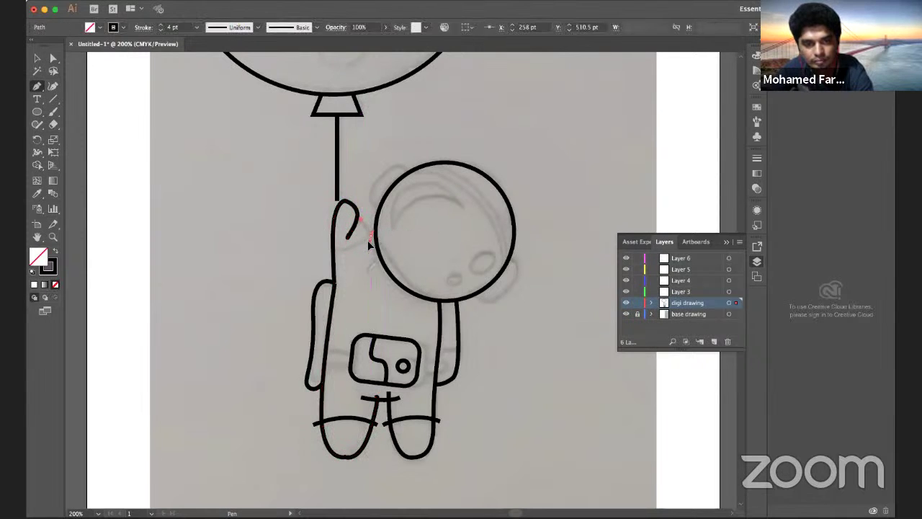
pyautogui.click(372, 247)
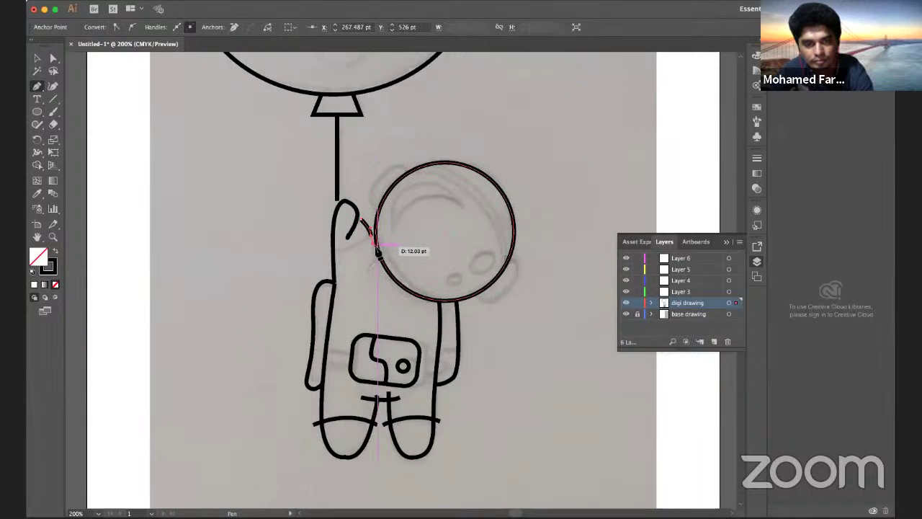
pyautogui.moveTo(376, 249); pyautogui.dragTo(383, 260)
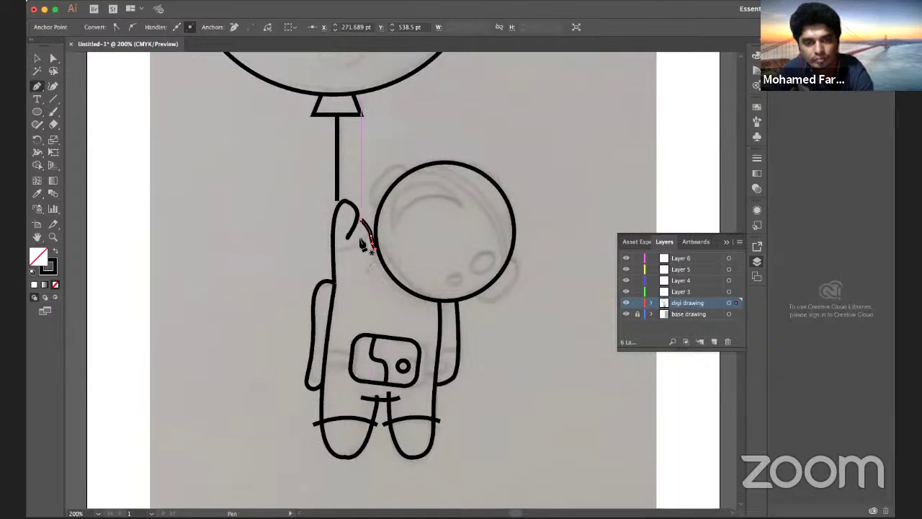
pyautogui.click(325, 250)
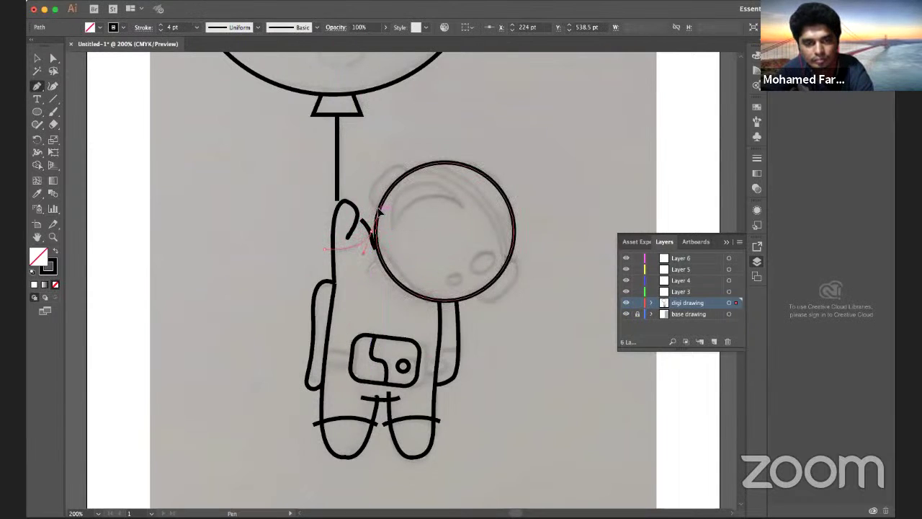
pyautogui.moveTo(382, 208); pyautogui.dragTo(366, 225)
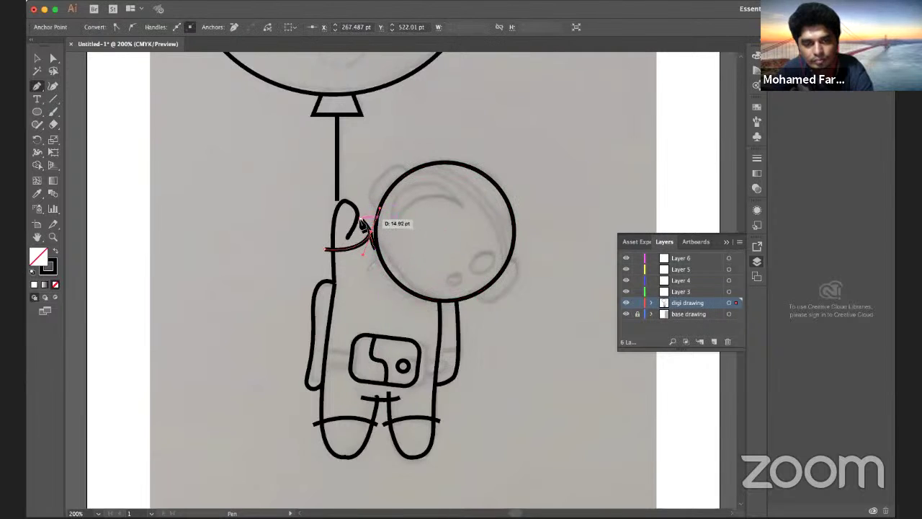
# - Select the short hand-to-helmet stroke and resize it to fit against the helmet
pyautogui.click(37, 58)
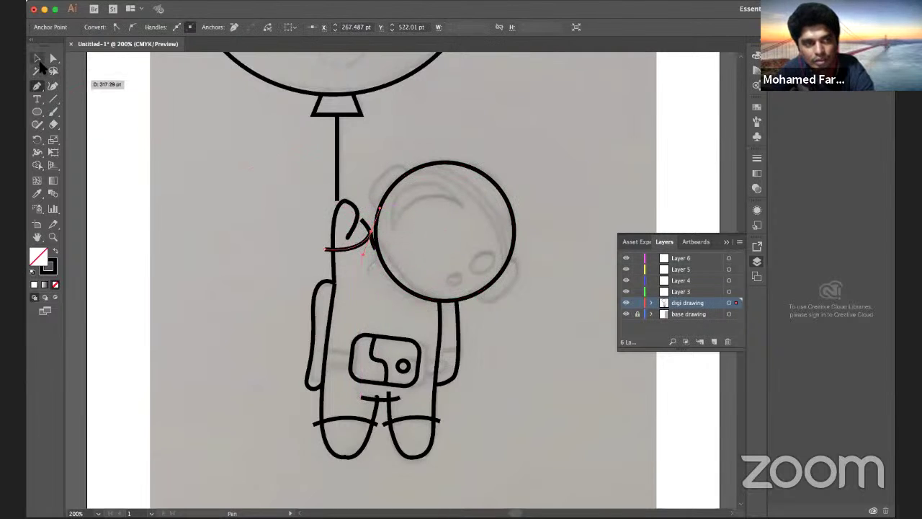
pyautogui.moveTo(362, 228); pyautogui.dragTo(360, 216)
pyautogui.click(369, 203)
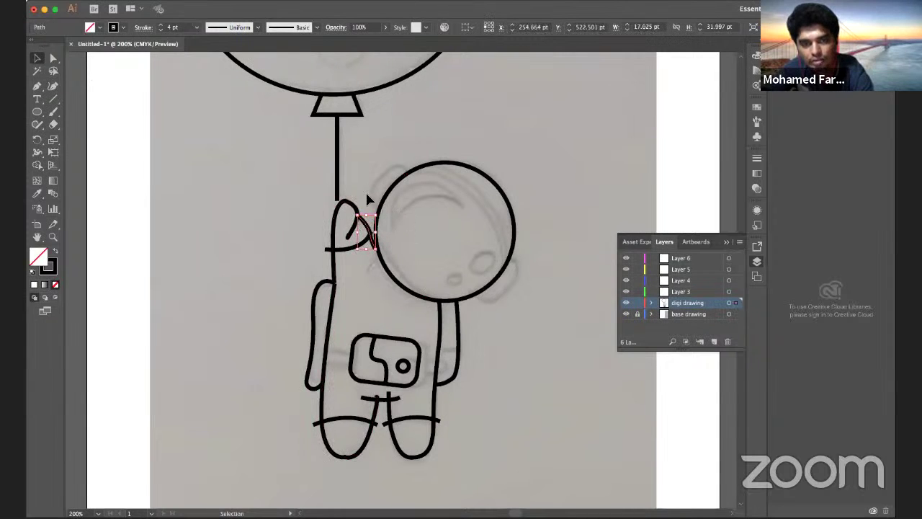
pyautogui.click(378, 249)
pyautogui.moveTo(375, 250); pyautogui.dragTo(367, 248)
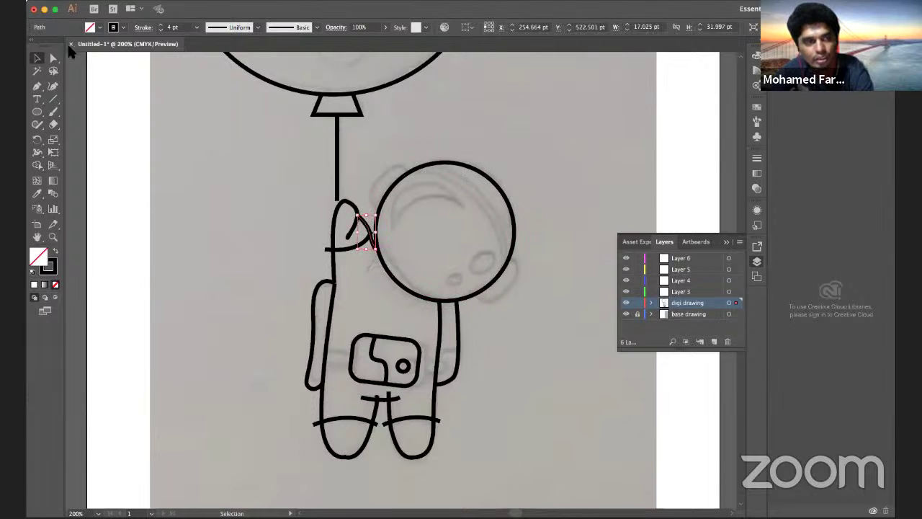
# - Reshape the glove by moving one of its hand anchor points
pyautogui.click(54, 58)
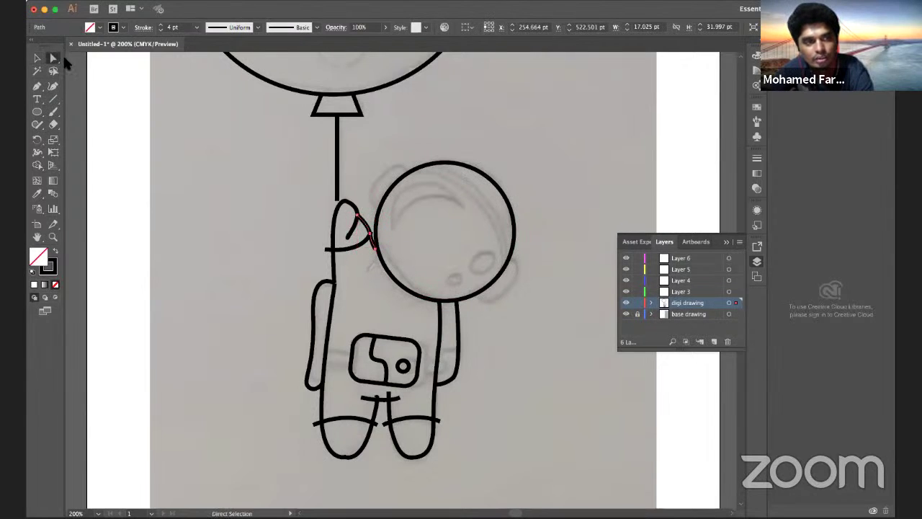
pyautogui.moveTo(374, 252)
pyautogui.mouseDown()
pyautogui.moveTo(380, 261)
pyautogui.moveTo(379, 254)
pyautogui.mouseUp()
pyautogui.click(382, 233)
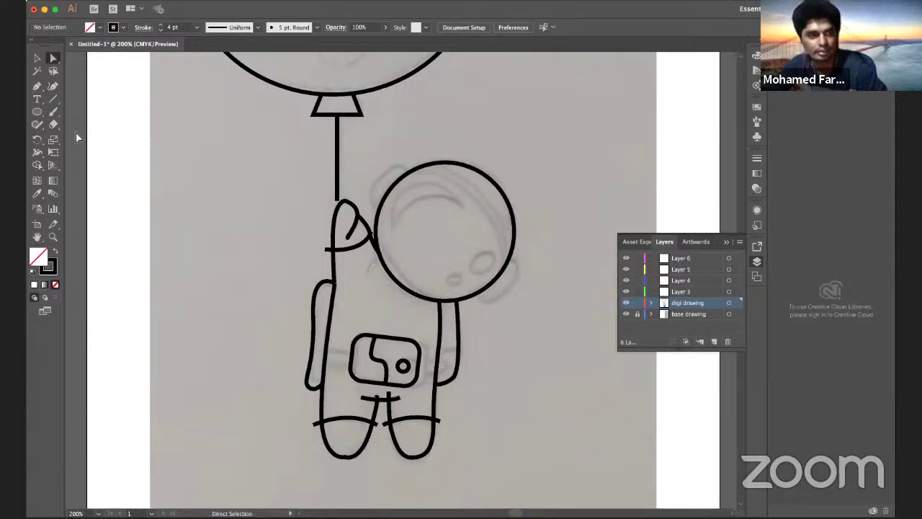
pyautogui.click(54, 114)
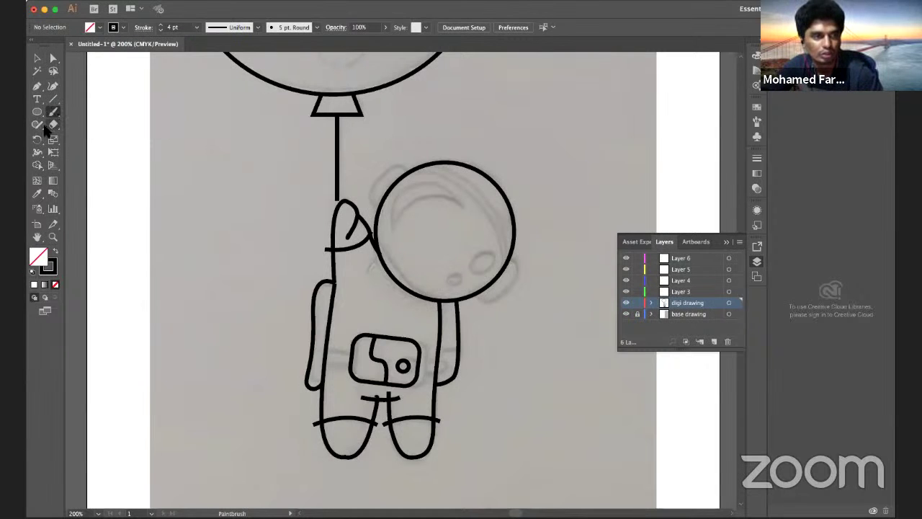
# - Join the leg line ends at the crotch and right leg's outer corner, undoing one bad join
pyautogui.click(39, 126)
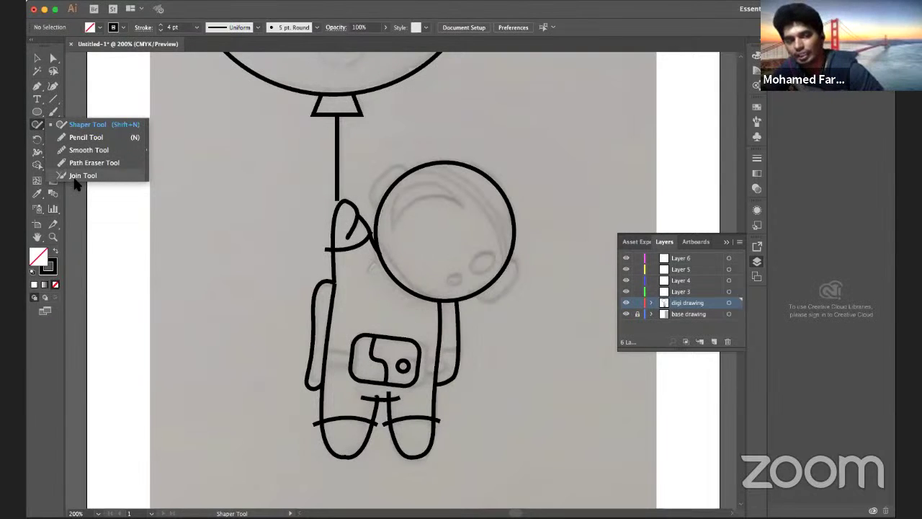
pyautogui.click(78, 176)
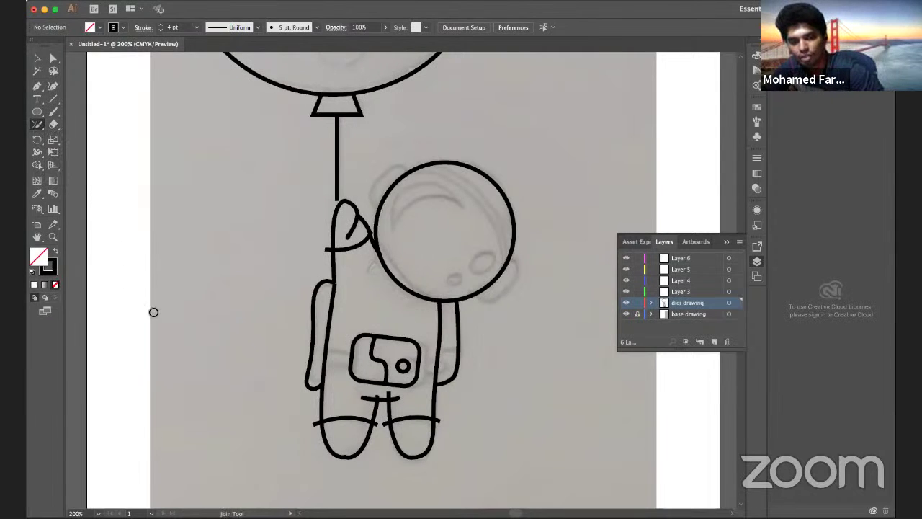
pyautogui.moveTo(312, 422)
pyautogui.mouseDown()
pyautogui.moveTo(312, 446)
pyautogui.moveTo(317, 440)
pyautogui.mouseUp()
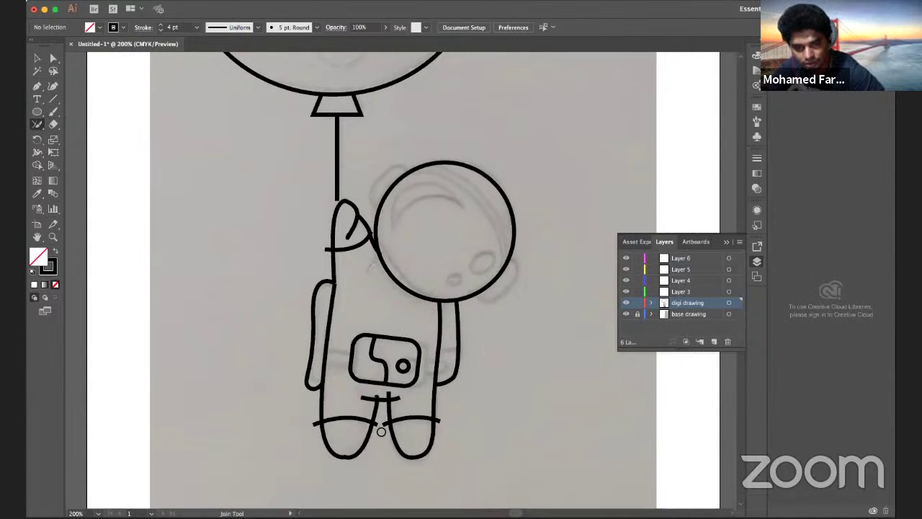
pyautogui.moveTo(383, 432)
pyautogui.mouseDown()
pyautogui.moveTo(384, 420)
pyautogui.moveTo(388, 434)
pyautogui.mouseUp()
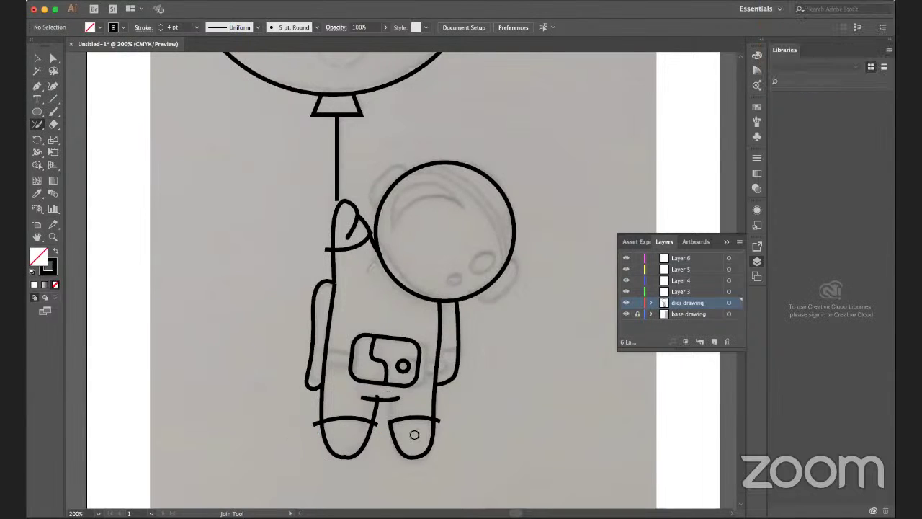
pyautogui.press('super+z')
pyautogui.moveTo(441, 423); pyautogui.dragTo(440, 419)
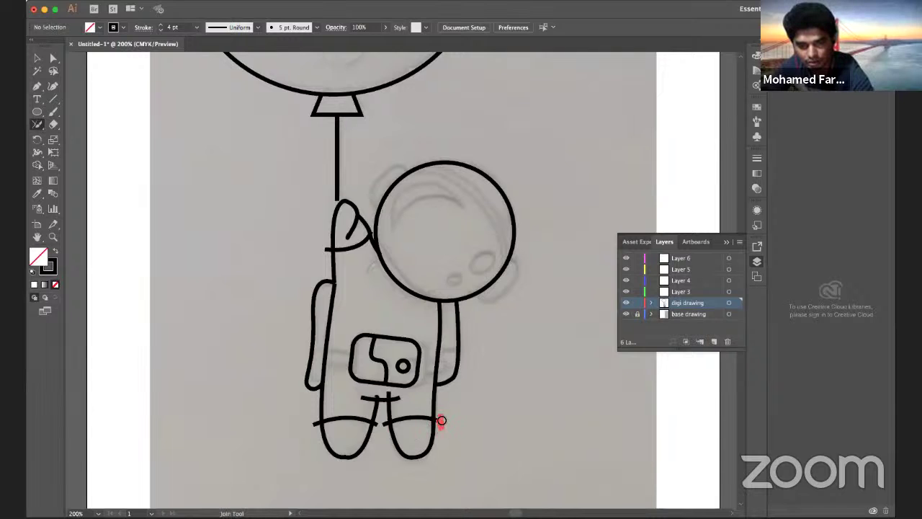
pyautogui.moveTo(442, 420); pyautogui.dragTo(443, 437)
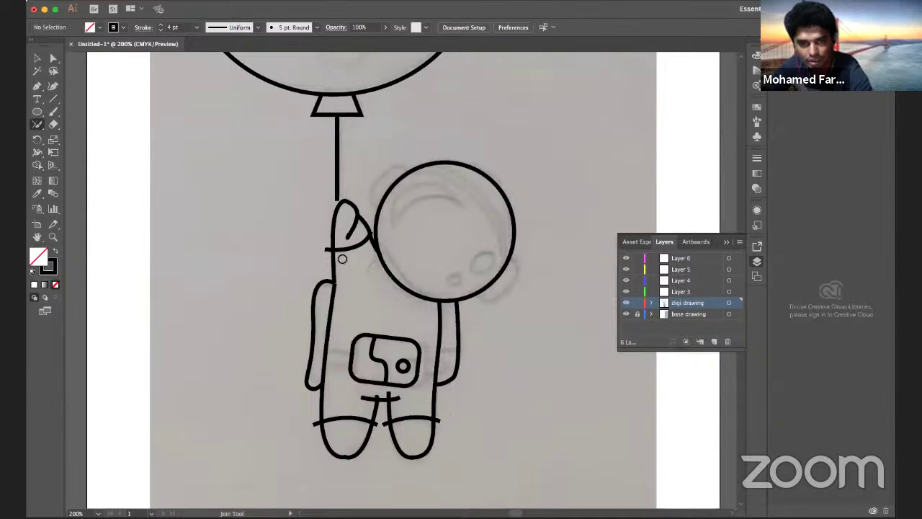
# - Join the line ends at the glove, right body-leg, inner crotch and left hand-arm
pyautogui.moveTo(329, 256); pyautogui.dragTo(330, 252)
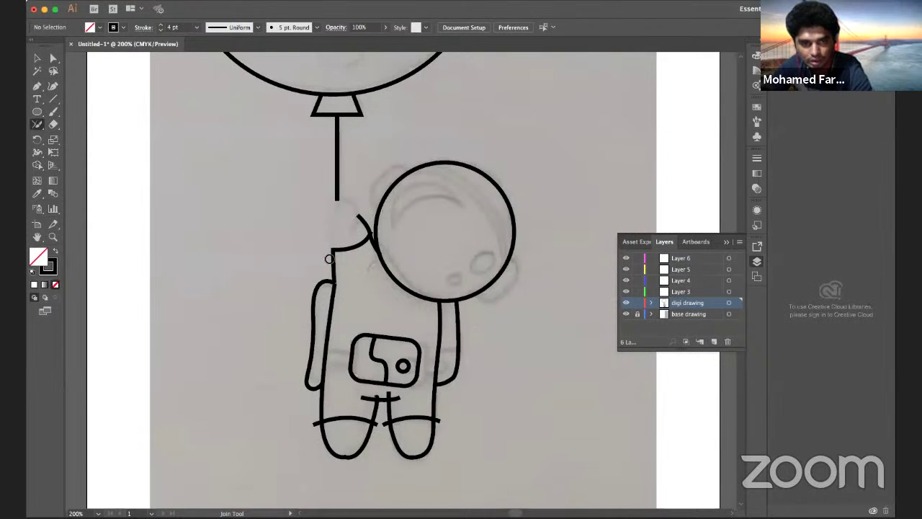
pyautogui.click(652, 303)
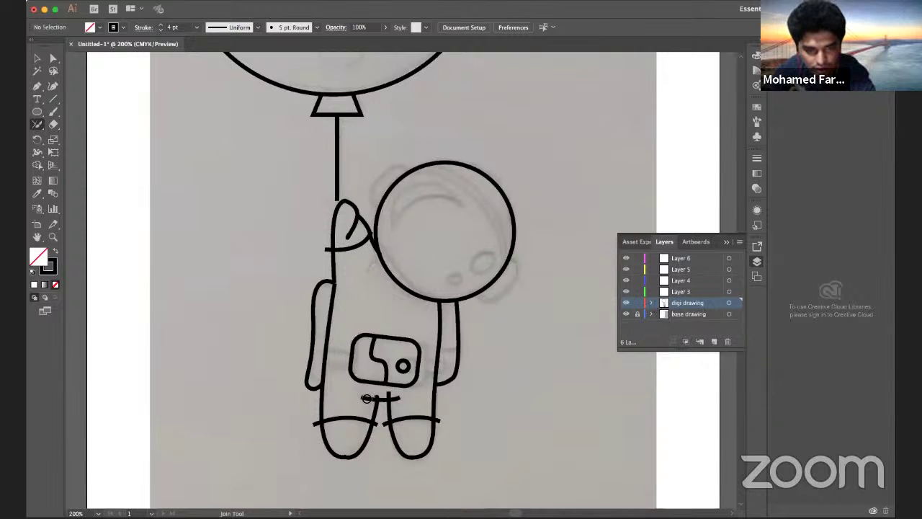
pyautogui.moveTo(387, 394); pyautogui.dragTo(406, 395)
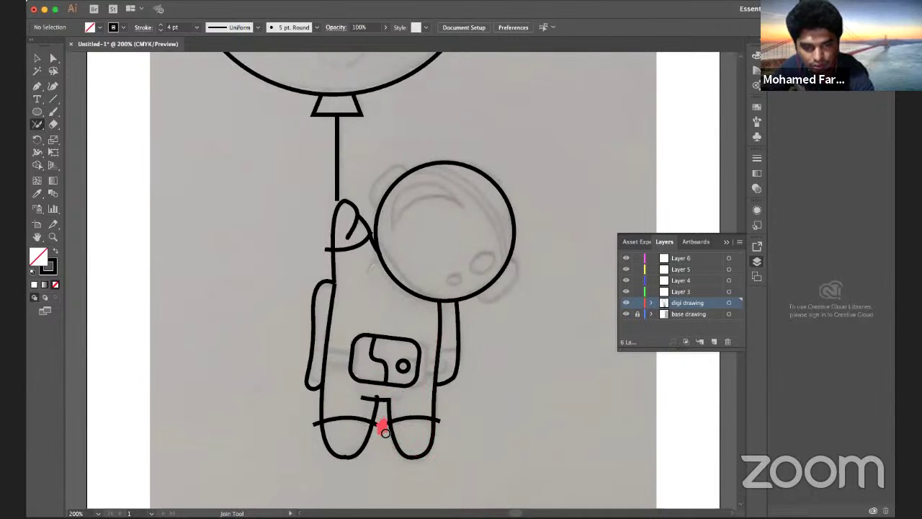
pyautogui.moveTo(386, 432); pyautogui.dragTo(384, 442)
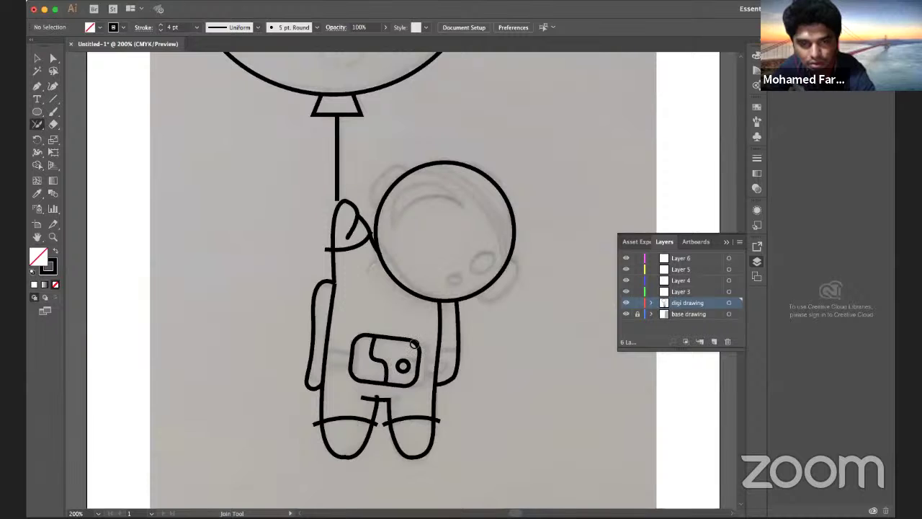
pyautogui.moveTo(327, 261); pyautogui.dragTo(324, 267)
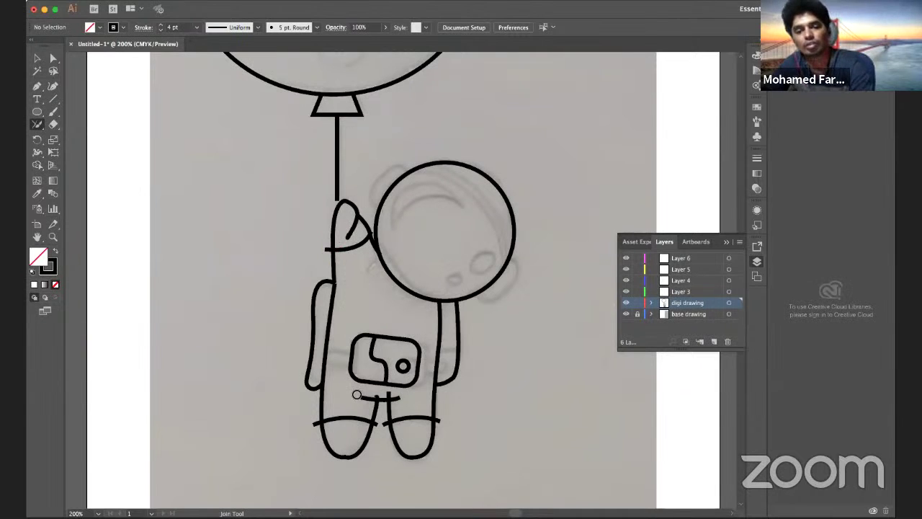
# - Select all outlines with Shape Builder and merge the overlapping right-leg strokes
pyautogui.moveTo(38, 167); pyautogui.dragTo(75, 170)
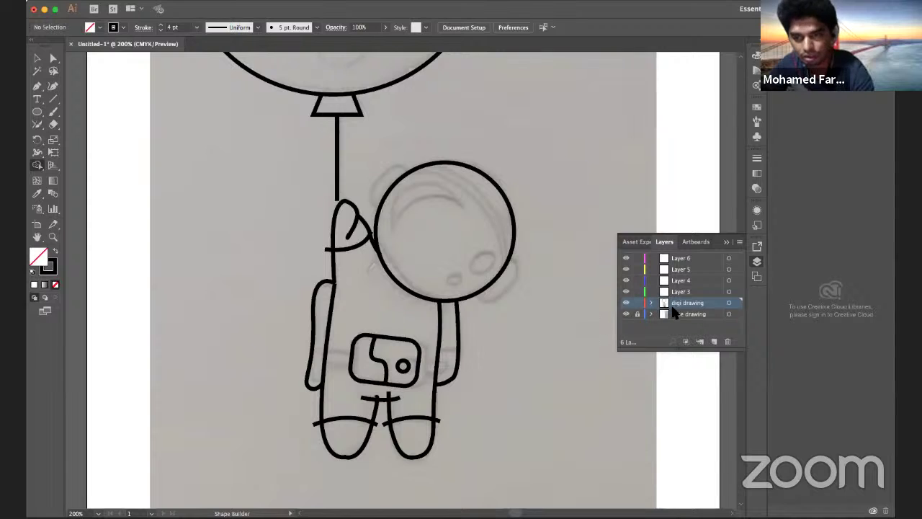
pyautogui.click(652, 304)
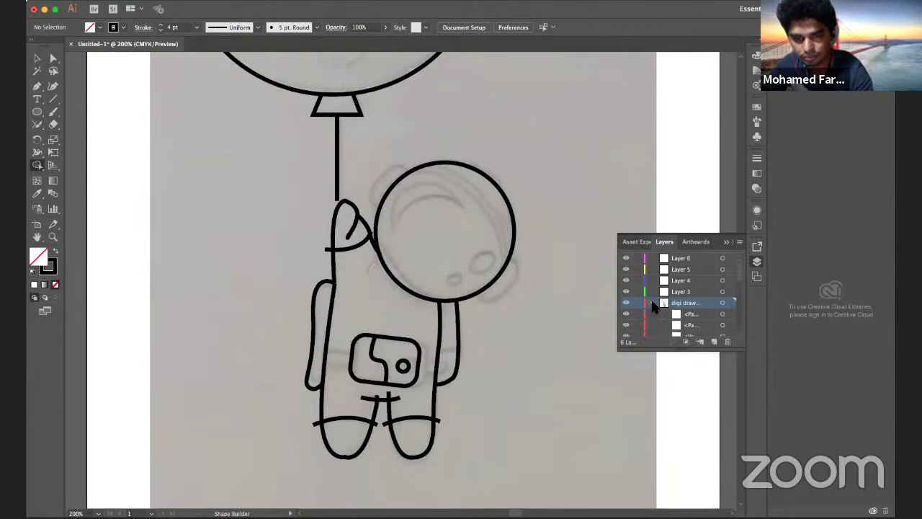
pyautogui.click(652, 303)
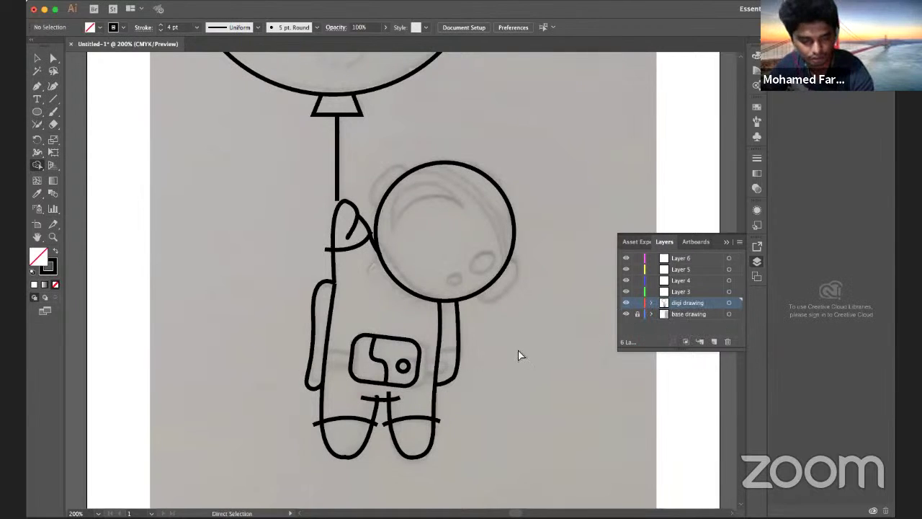
pyautogui.hotkey('ctrl', 'a')
pyautogui.hotkey('shift', 'm')
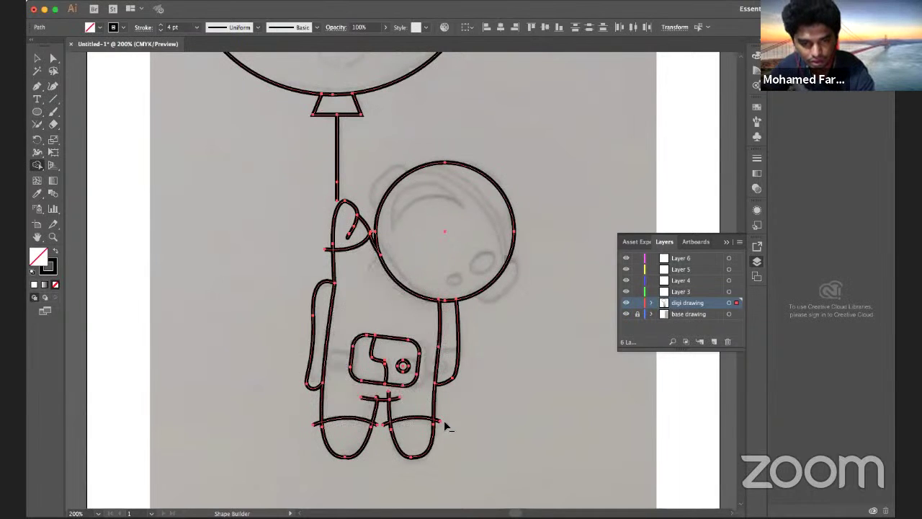
pyautogui.click(411, 432)
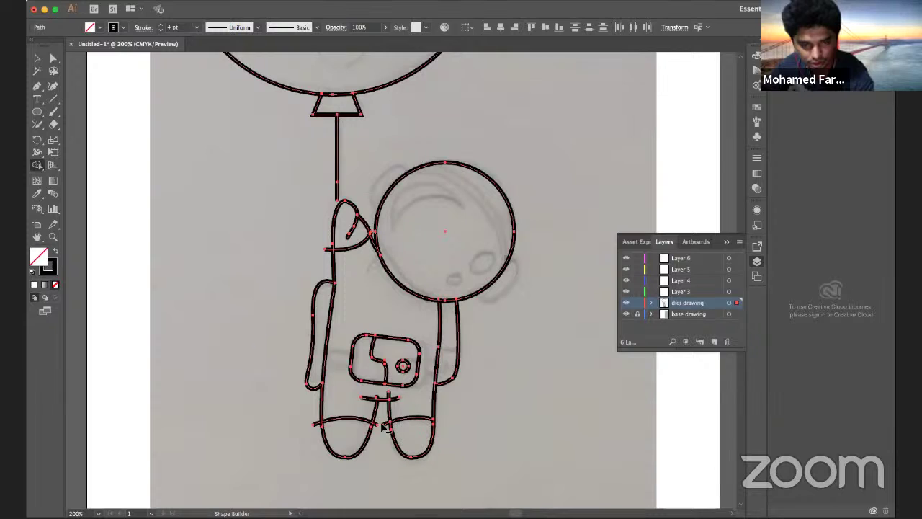
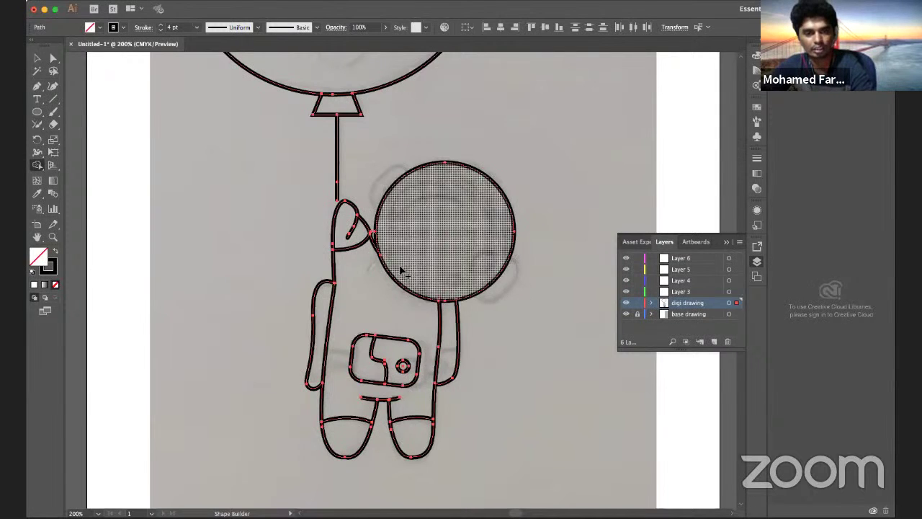
# - Drag the balloon string's end anchor down so it slants onto the astronaut's raised hand
pyautogui.click(53, 58)
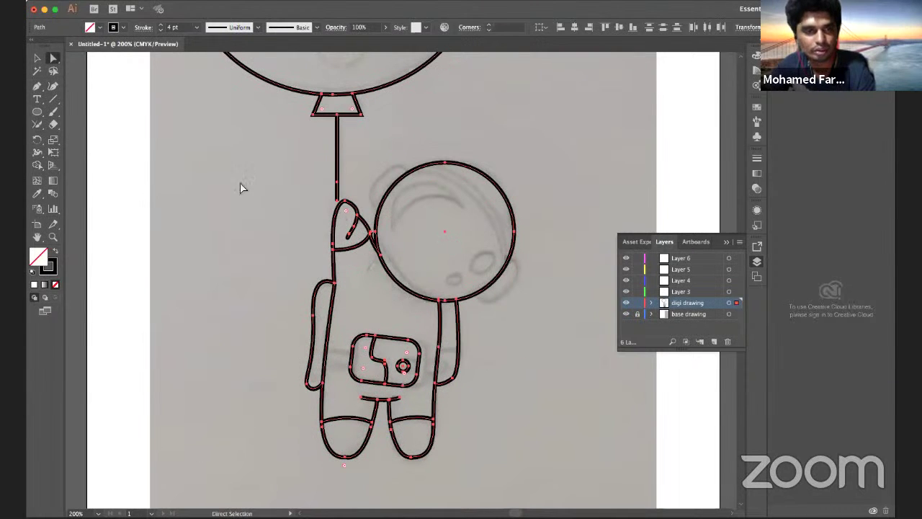
pyautogui.click(108, 141)
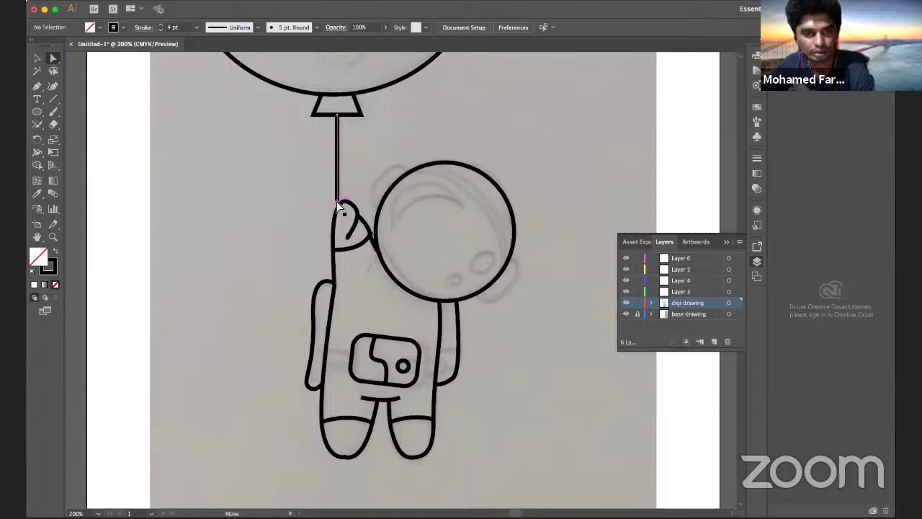
pyautogui.moveTo(337, 200); pyautogui.dragTo(344, 220)
pyautogui.click(322, 222)
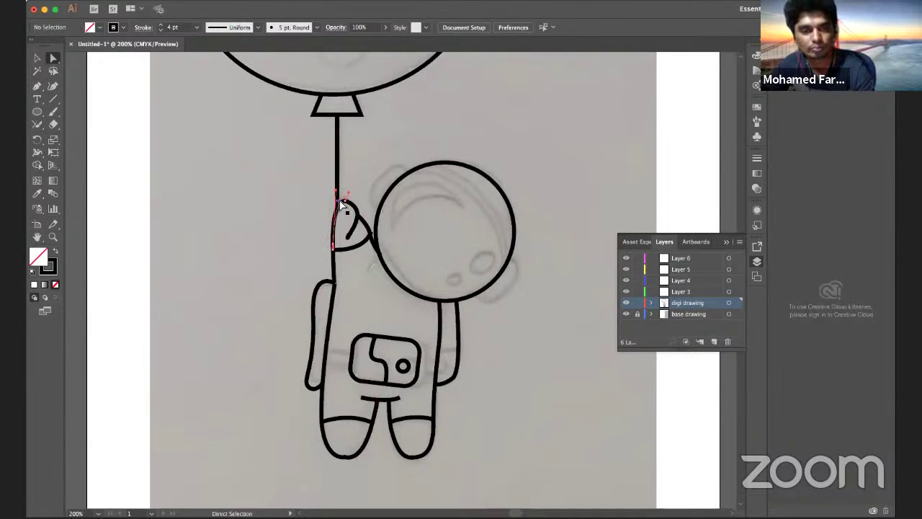
pyautogui.click(339, 204)
pyautogui.moveTo(341, 204); pyautogui.dragTo(348, 206)
pyautogui.click(296, 225)
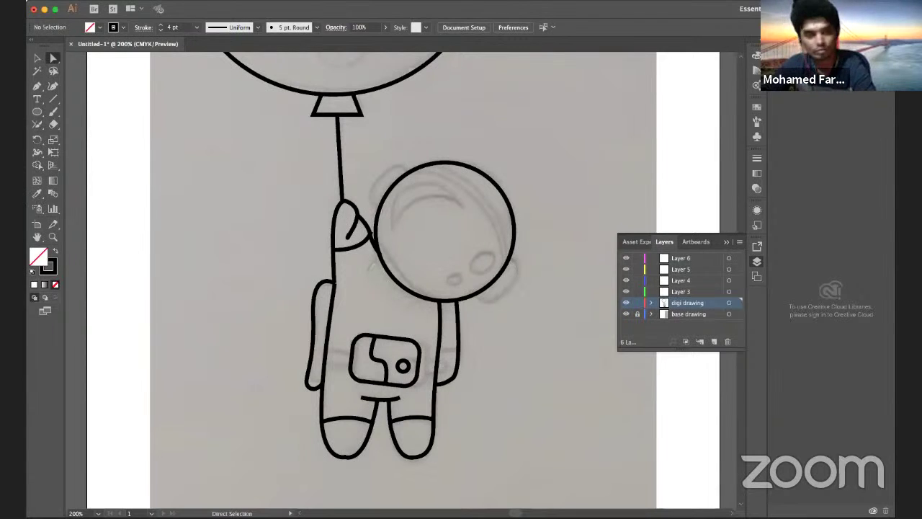
pyautogui.click(37, 165)
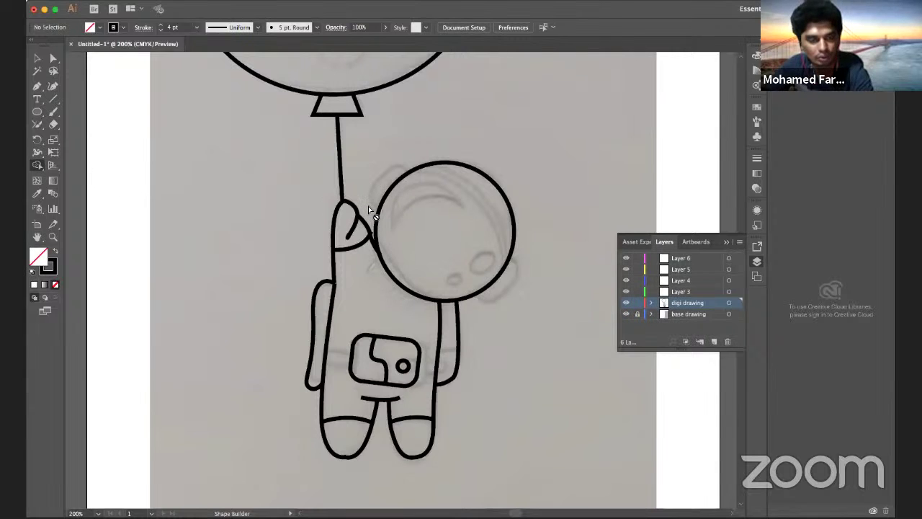
# - Draw a curved ear piece on the helmet's upper left with the Pen tool
pyautogui.hotkey('ctrl', 'a')
pyautogui.click(376, 238)
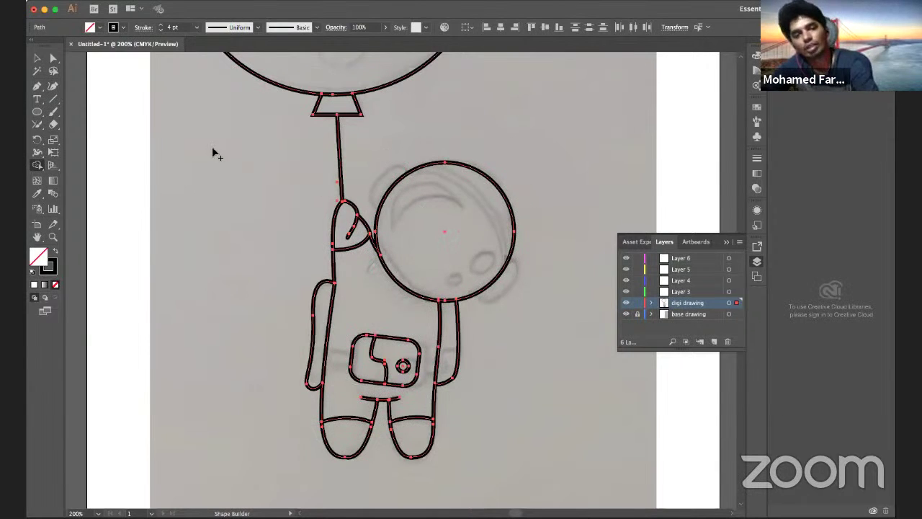
pyautogui.click(40, 111)
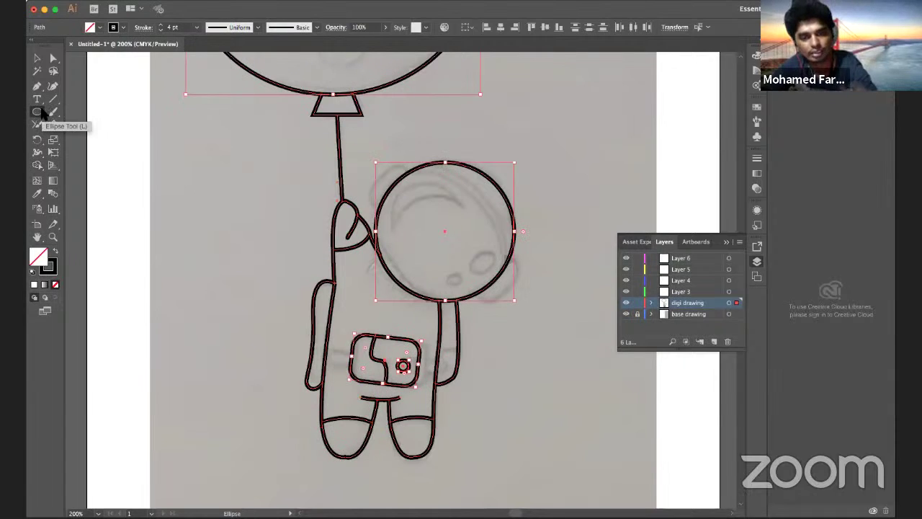
pyautogui.click(38, 87)
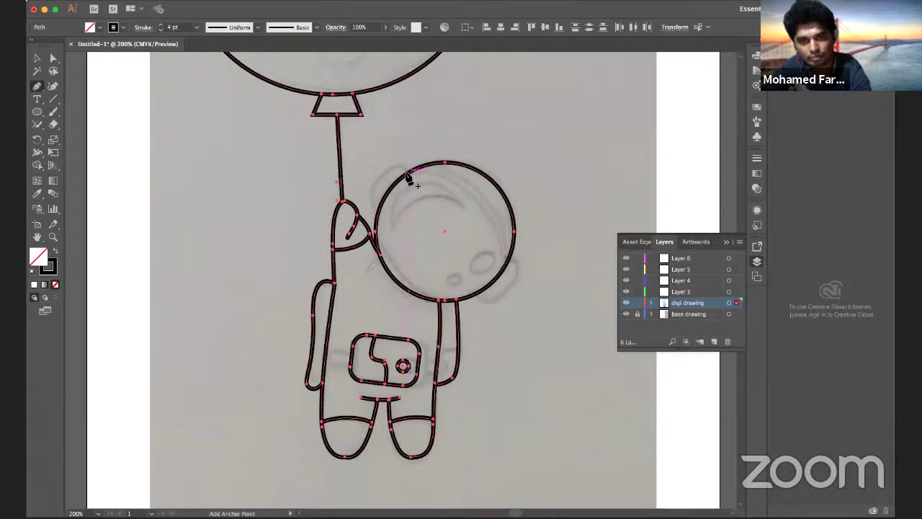
pyautogui.moveTo(407, 177); pyautogui.dragTo(383, 179)
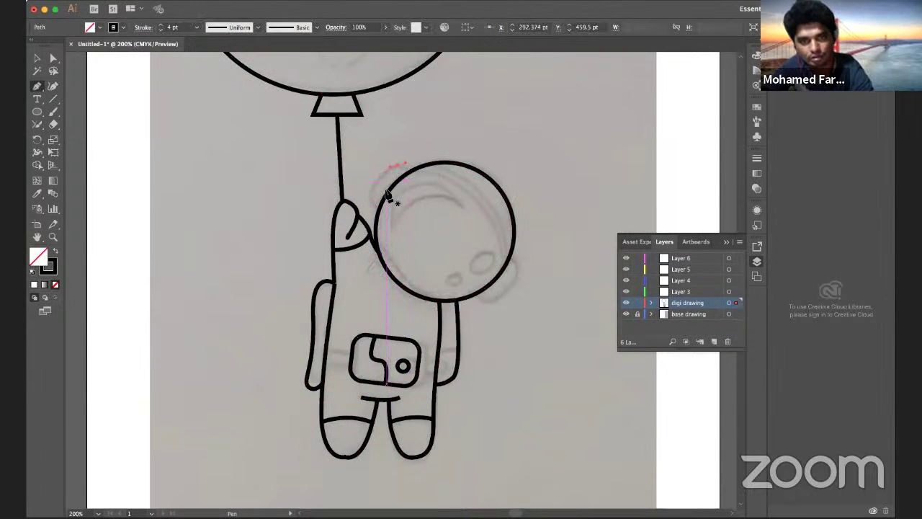
pyautogui.hotkey('ctrl', 'z')
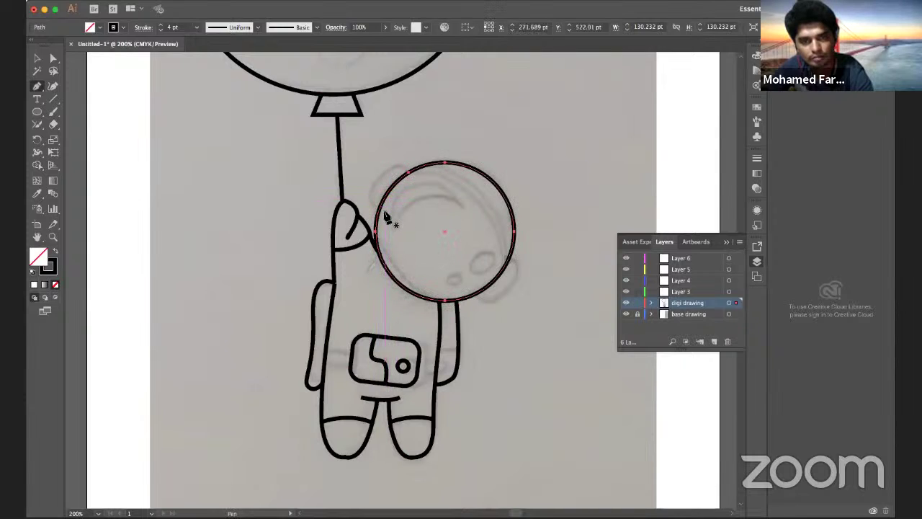
pyautogui.moveTo(385, 209)
pyautogui.mouseDown()
pyautogui.moveTo(371, 208)
pyautogui.moveTo(375, 185)
pyautogui.moveTo(403, 168)
pyautogui.moveTo(397, 151)
pyautogui.moveTo(407, 194)
pyautogui.mouseUp()
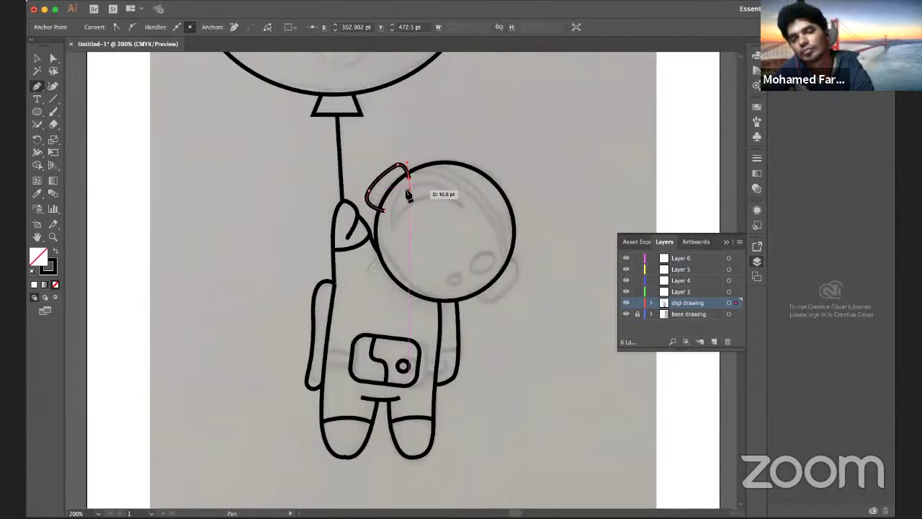
pyautogui.moveTo(468, 291); pyautogui.dragTo(492, 306)
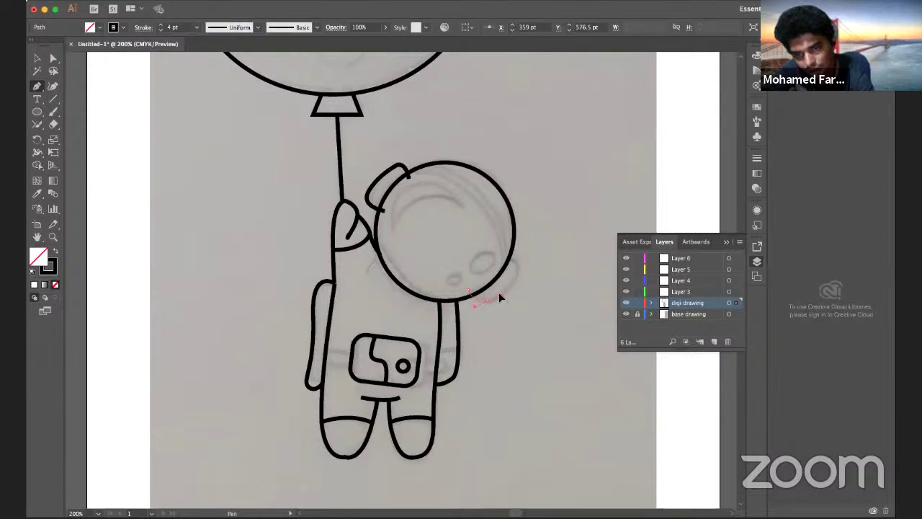
# - Draw the second curved ear piece on the helmet's lower right and finish the path
pyautogui.moveTo(513, 264)
pyautogui.mouseDown()
pyautogui.moveTo(513, 239)
pyautogui.moveTo(496, 266)
pyautogui.mouseUp()
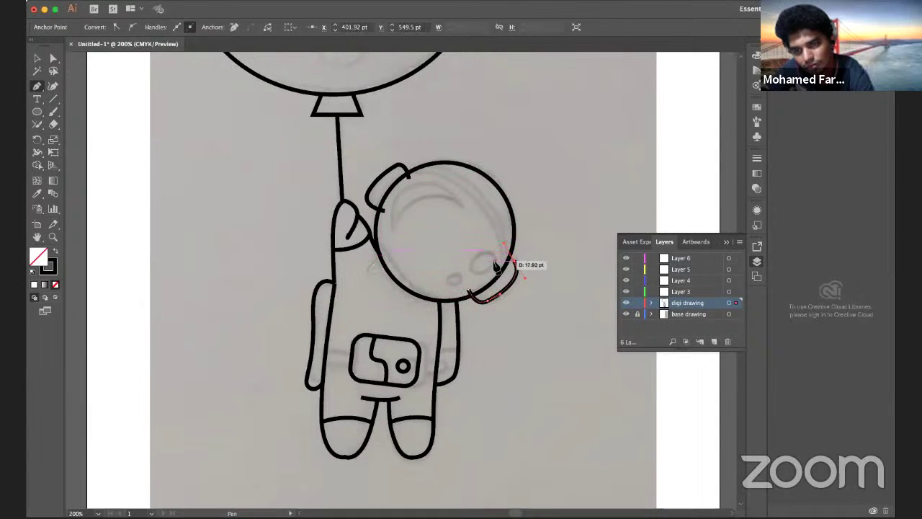
pyautogui.moveTo(495, 266); pyautogui.dragTo(504, 261)
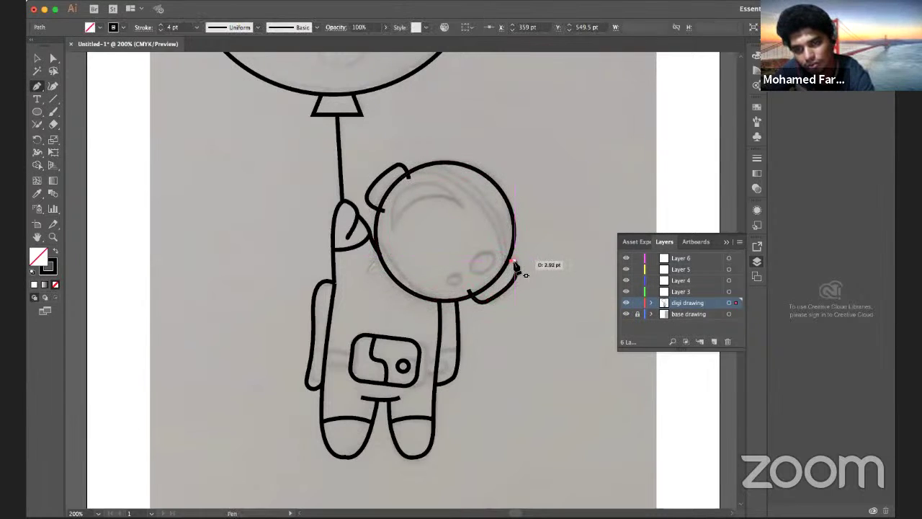
pyautogui.moveTo(516, 266); pyautogui.dragTo(498, 254)
pyautogui.press('Escape')
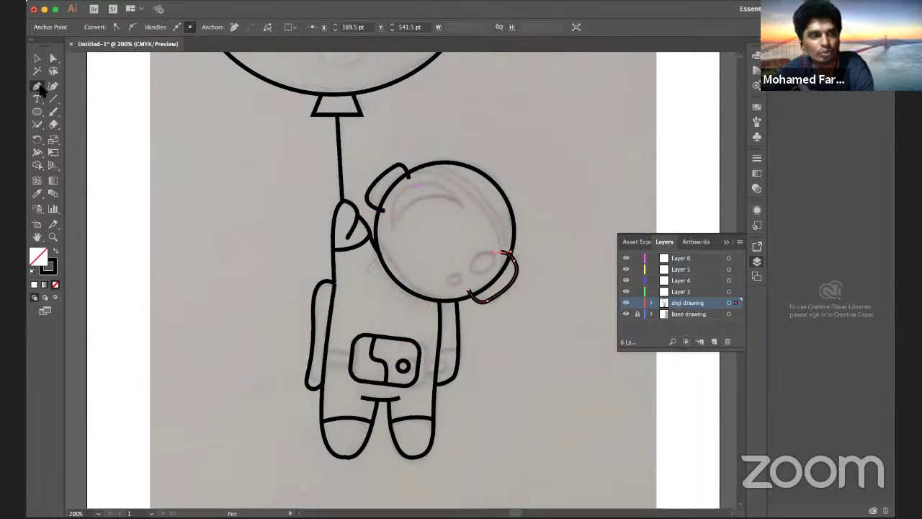
pyautogui.click(38, 165)
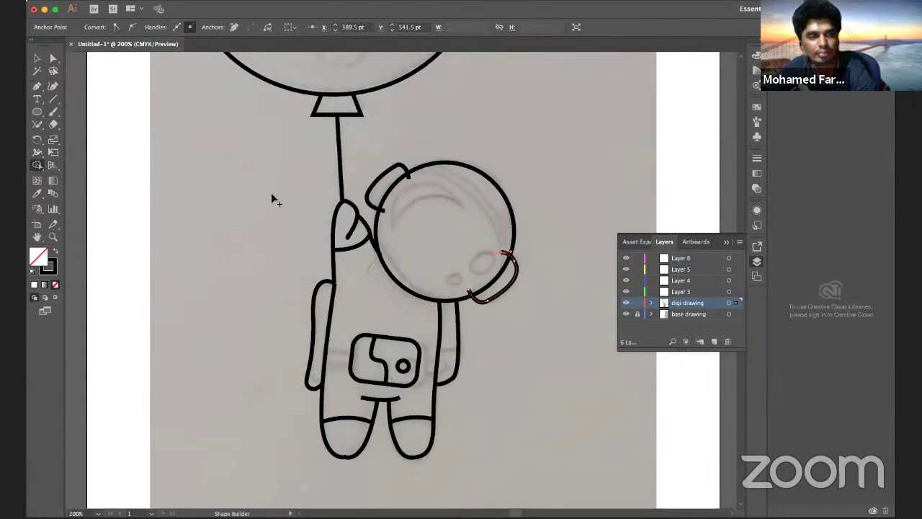
# - Merge the helmet circle and right-ear overlap with Shape Builder, then deselect everything
pyautogui.click(411, 185)
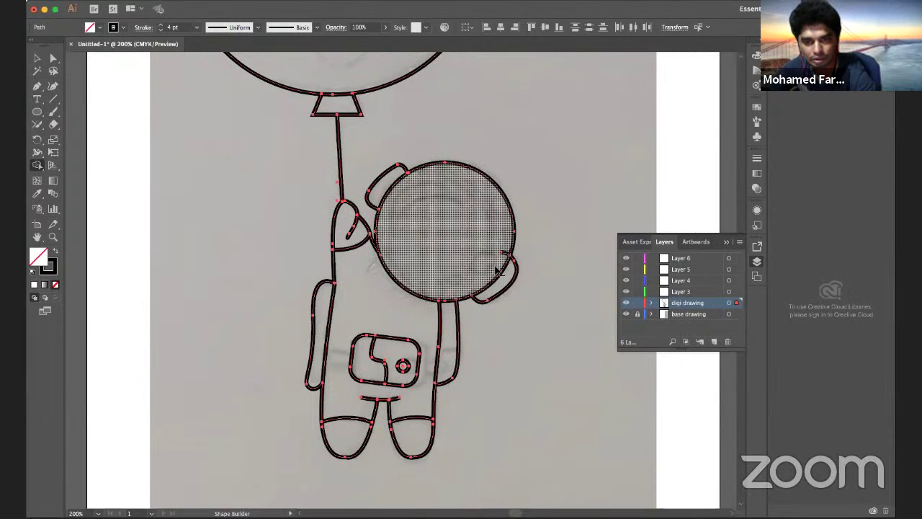
pyautogui.click(494, 290)
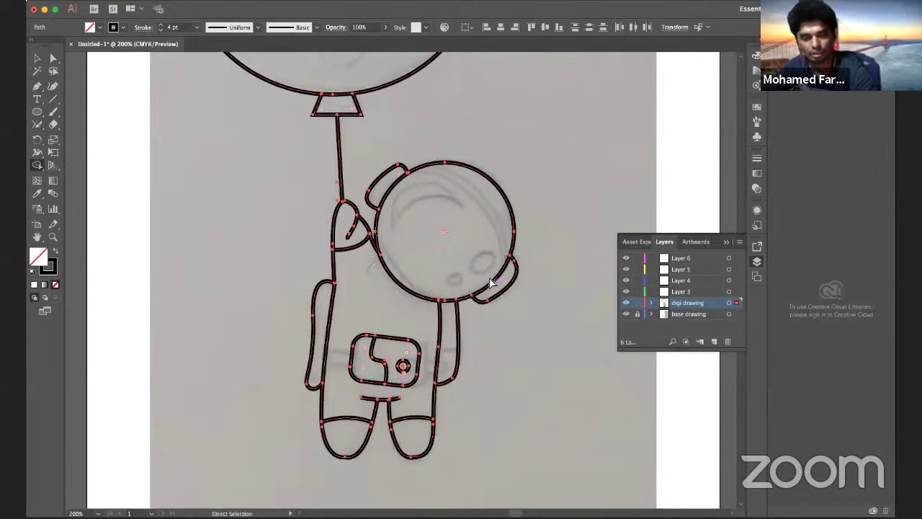
pyautogui.click(105, 1)
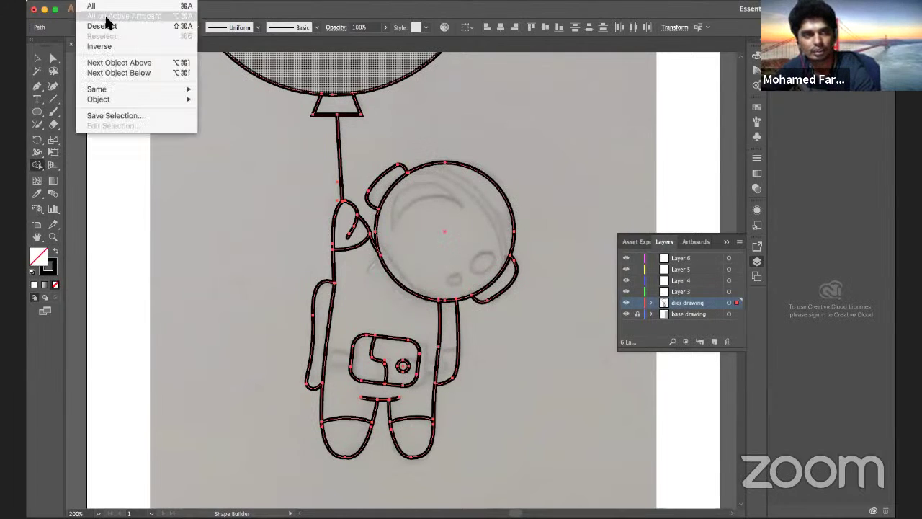
pyautogui.click(110, 27)
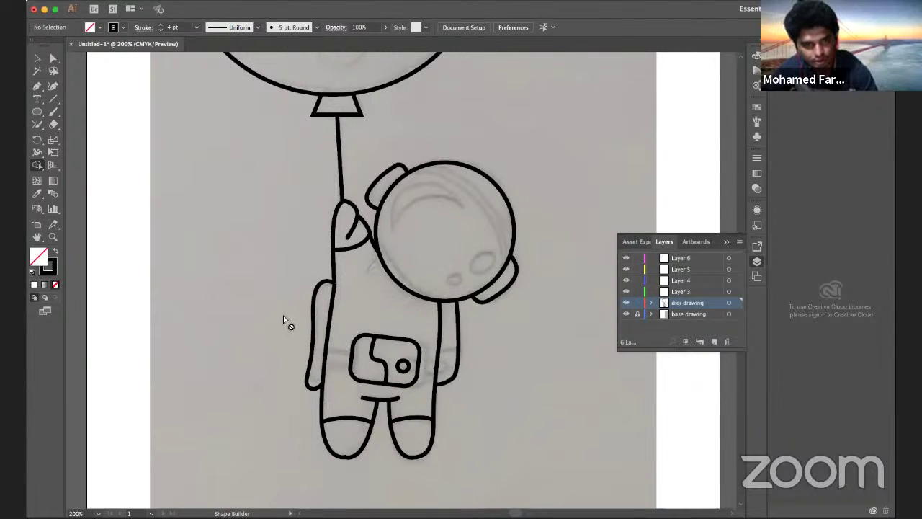
pyautogui.click(39, 90)
# - Discard a trial waist ellipse and trace the clip strap from the pocket's left edge
pyautogui.click(37, 112)
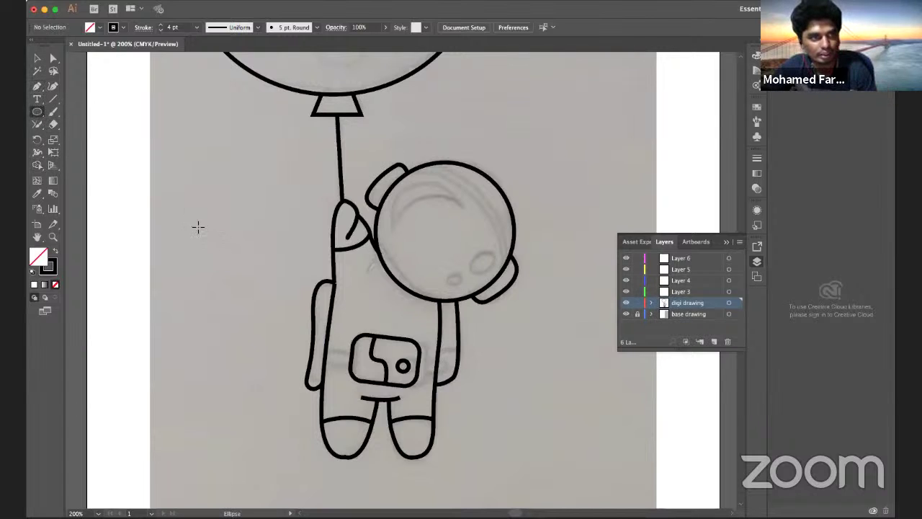
pyautogui.moveTo(263, 357); pyautogui.dragTo(387, 368)
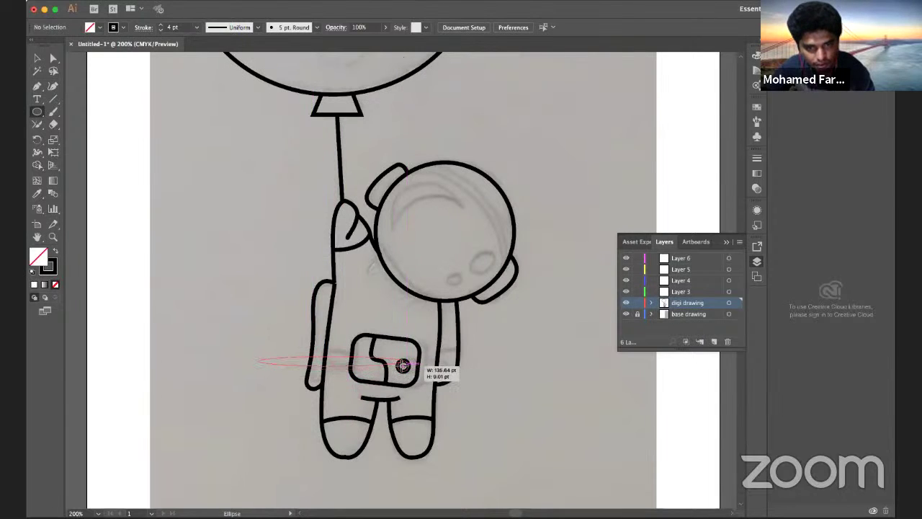
pyautogui.moveTo(386, 368); pyautogui.dragTo(350, 373)
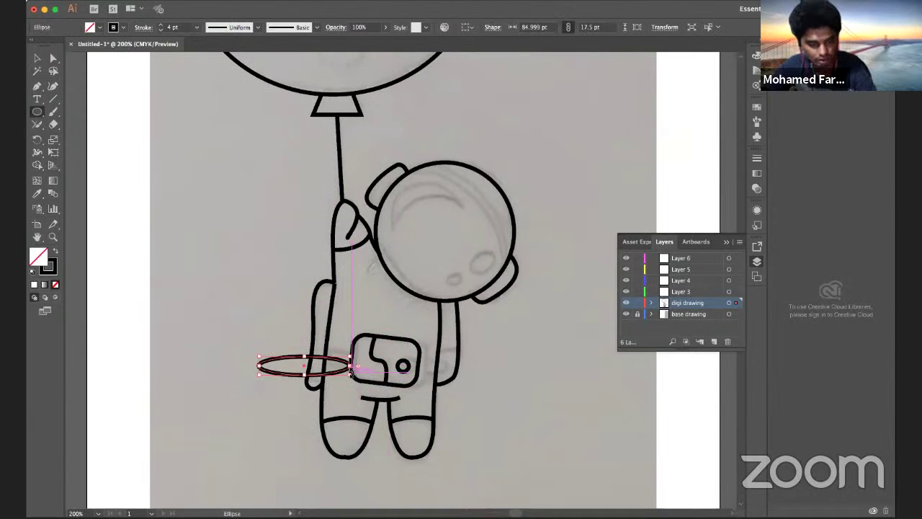
pyautogui.hotkey('ctrl', 'z')
pyautogui.click(37, 86)
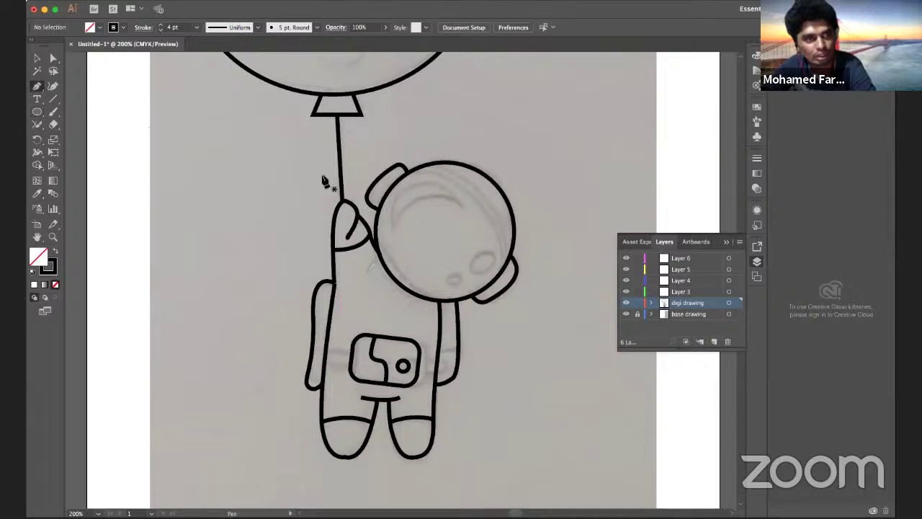
pyautogui.moveTo(353, 353); pyautogui.dragTo(324, 355)
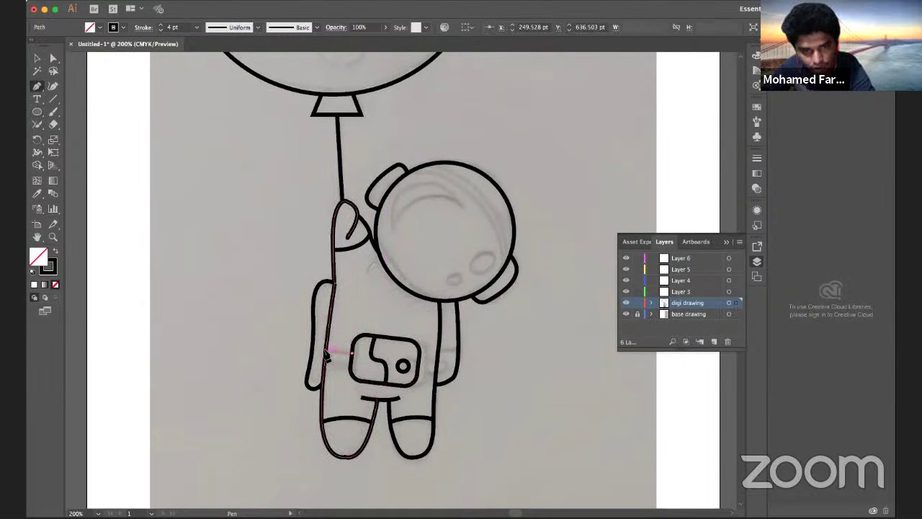
pyautogui.click(325, 353)
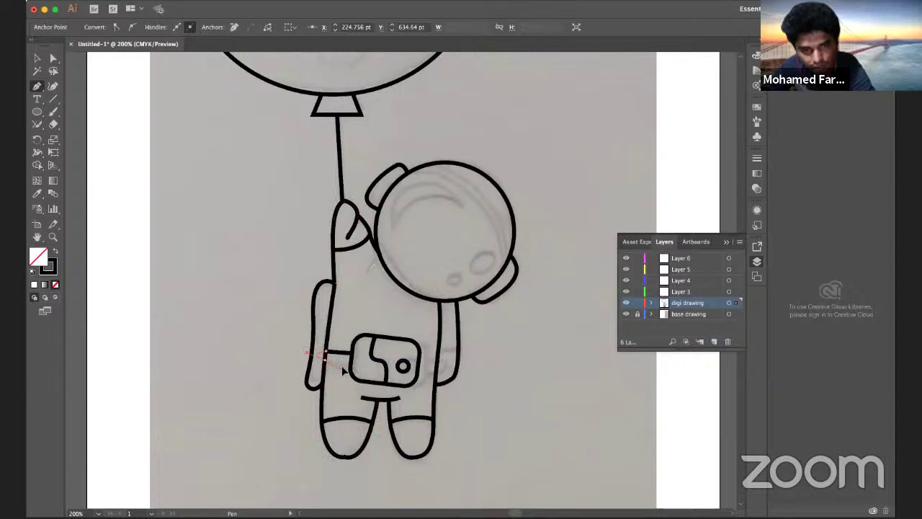
pyautogui.moveTo(351, 354); pyautogui.dragTo(356, 368)
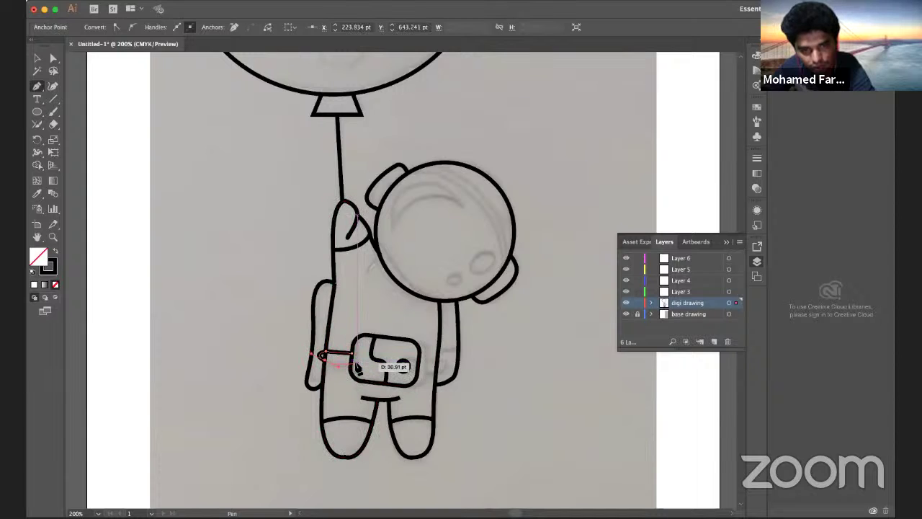
pyautogui.moveTo(357, 368); pyautogui.dragTo(342, 364)
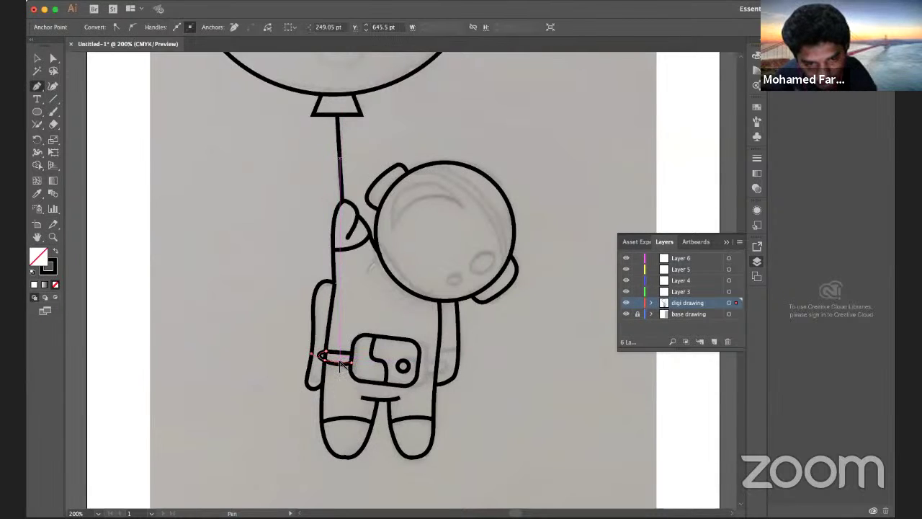
pyautogui.moveTo(321, 355); pyautogui.dragTo(423, 379)
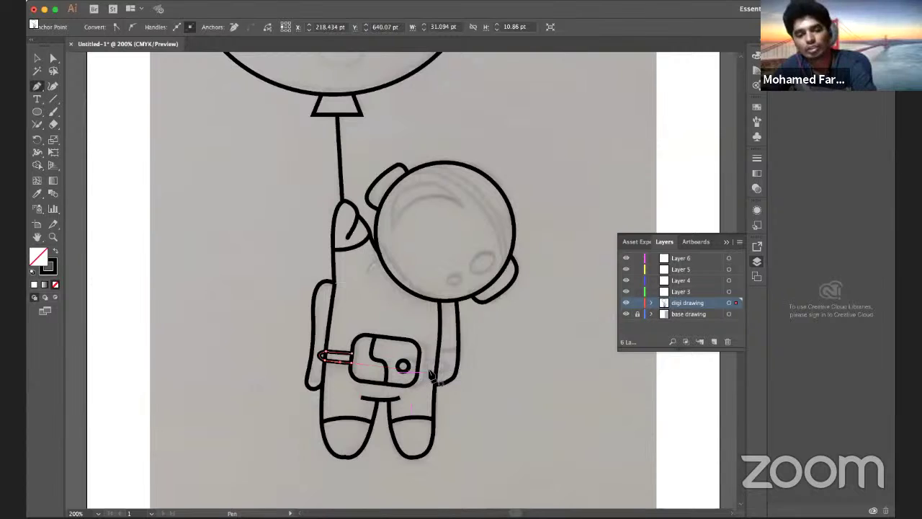
# - Outline the small oval belt-clip loop on the right, removing a stray segment
pyautogui.moveTo(423, 380); pyautogui.dragTo(432, 368)
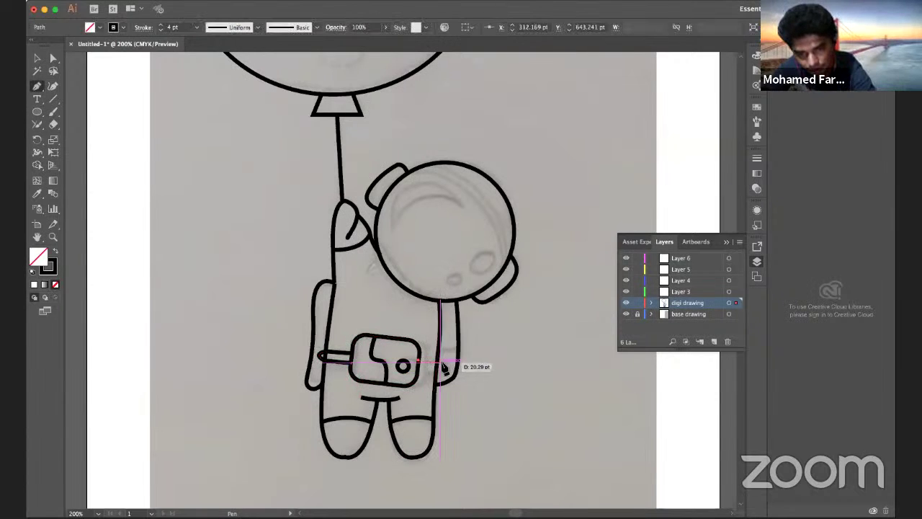
pyautogui.click(442, 366)
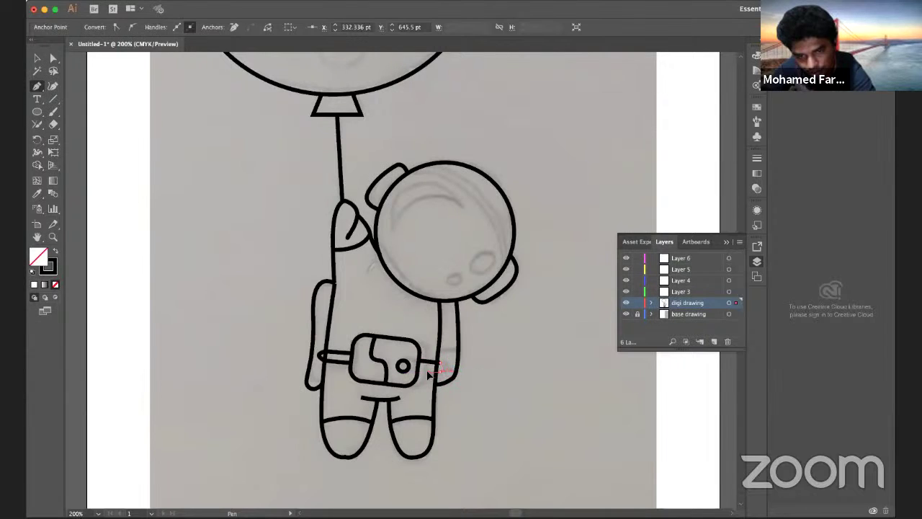
pyautogui.click(431, 376)
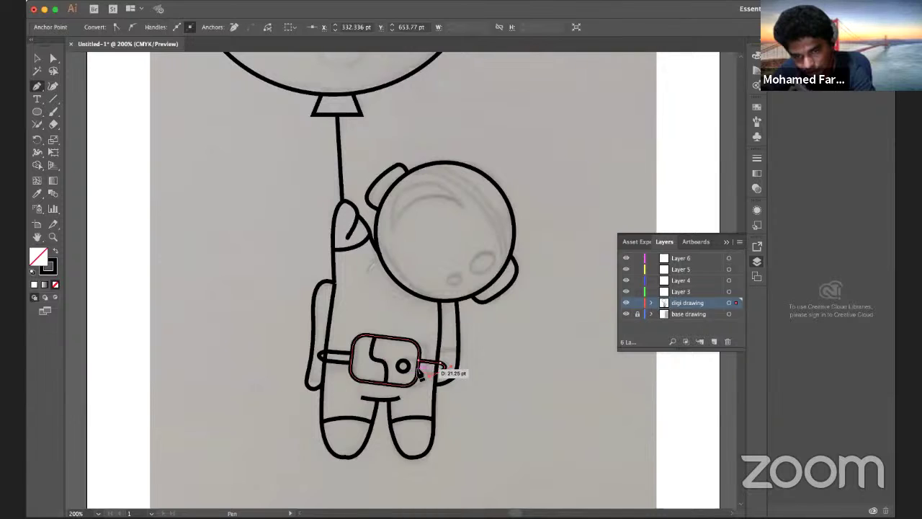
pyautogui.click(430, 375)
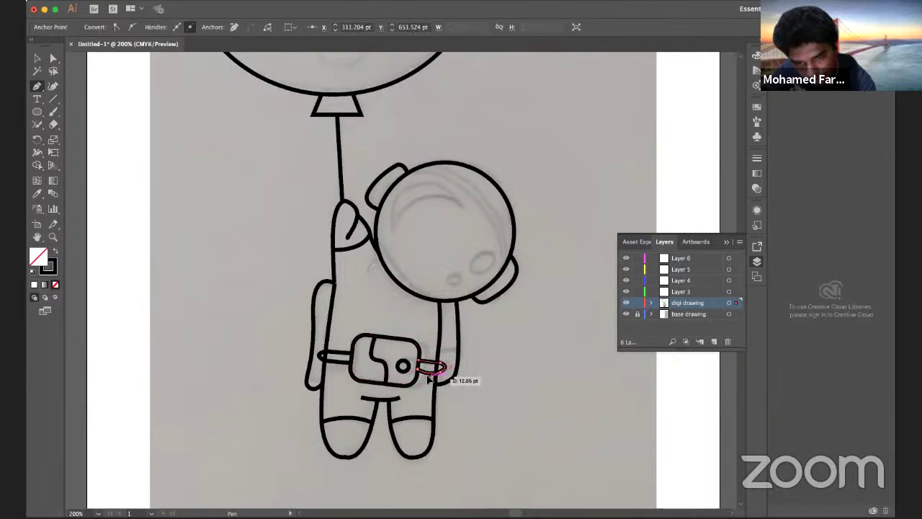
pyautogui.click(429, 371)
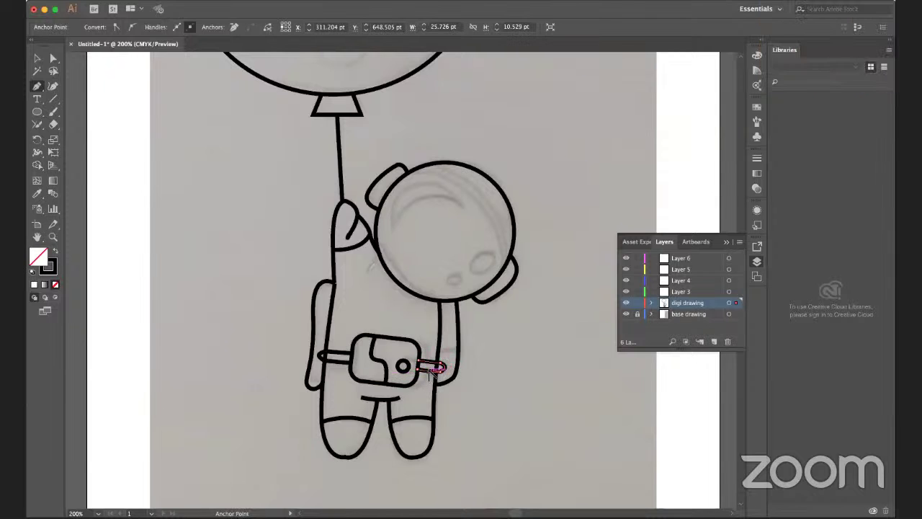
pyautogui.click(488, 366)
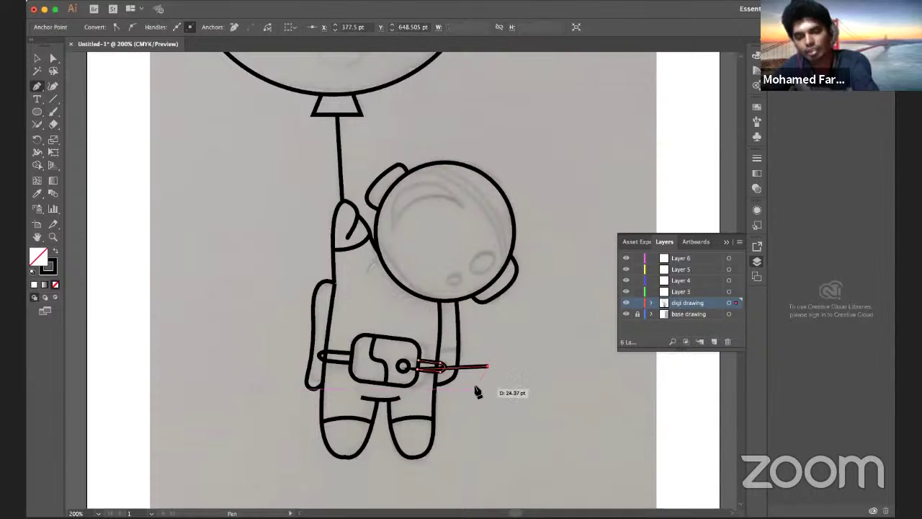
pyautogui.hotkey('ctrl', 'z')
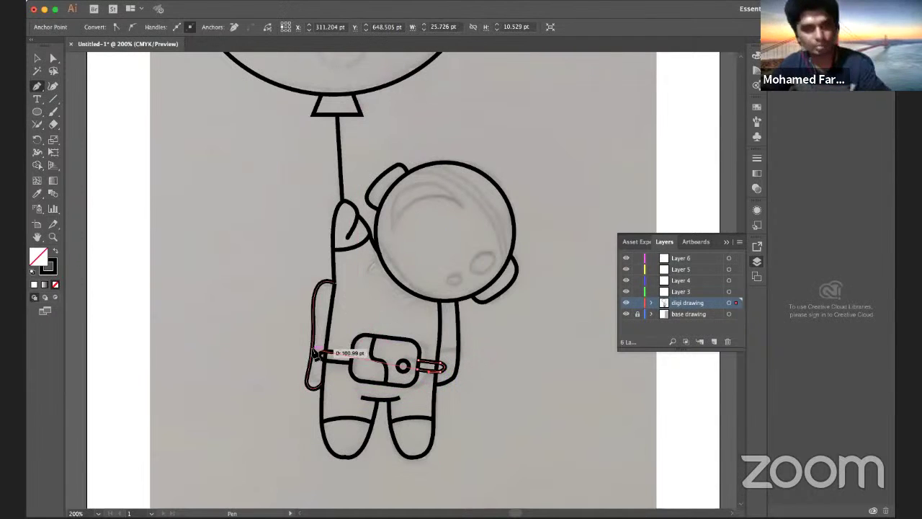
pyautogui.press('Escape')
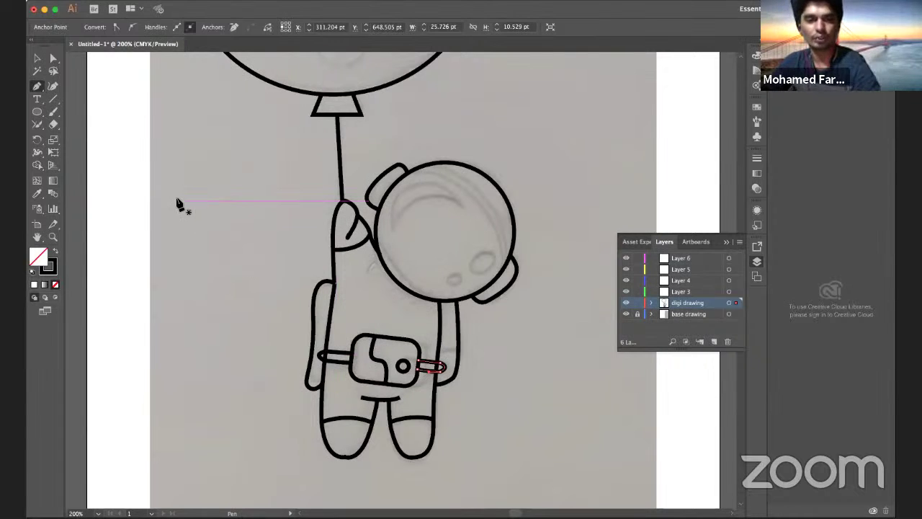
# - With Shape Builder active, select all the artwork and then deselect it
pyautogui.hotkey('shift', 'm')
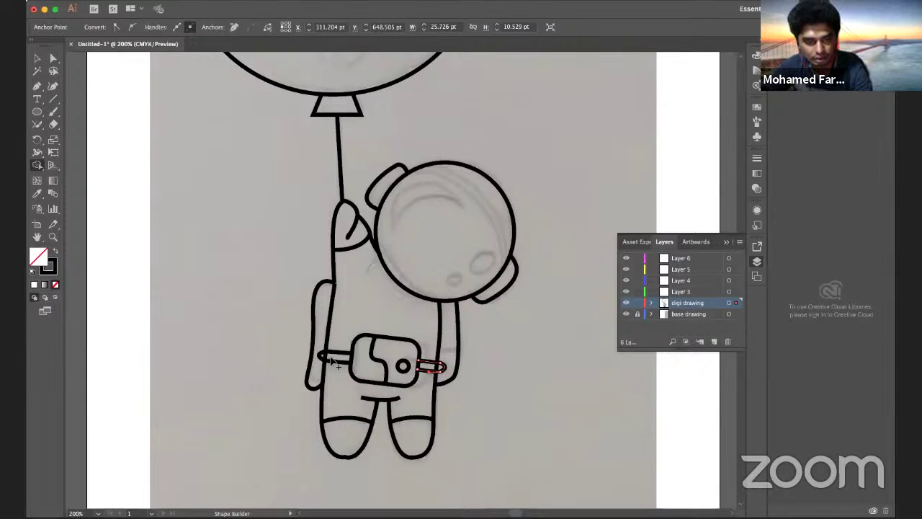
pyautogui.hotkey('ctrl', 'a')
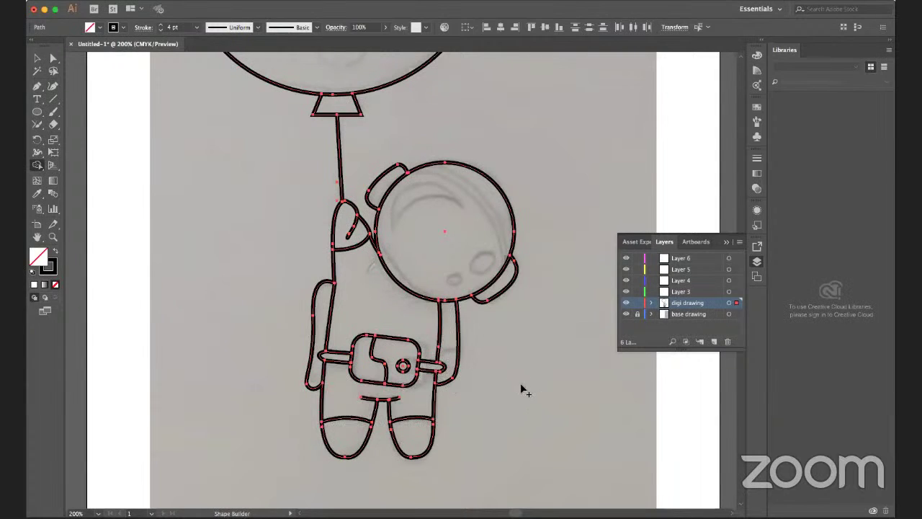
pyautogui.click(80, 1)
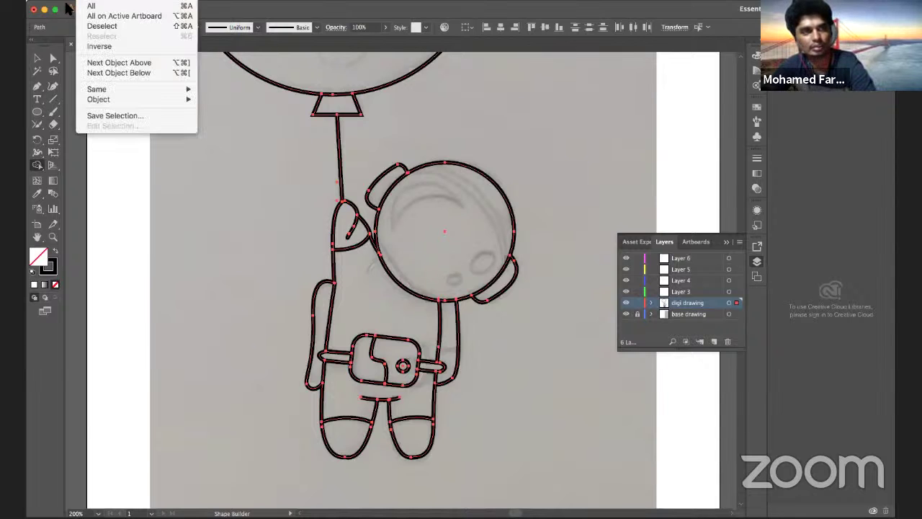
pyautogui.click(105, 26)
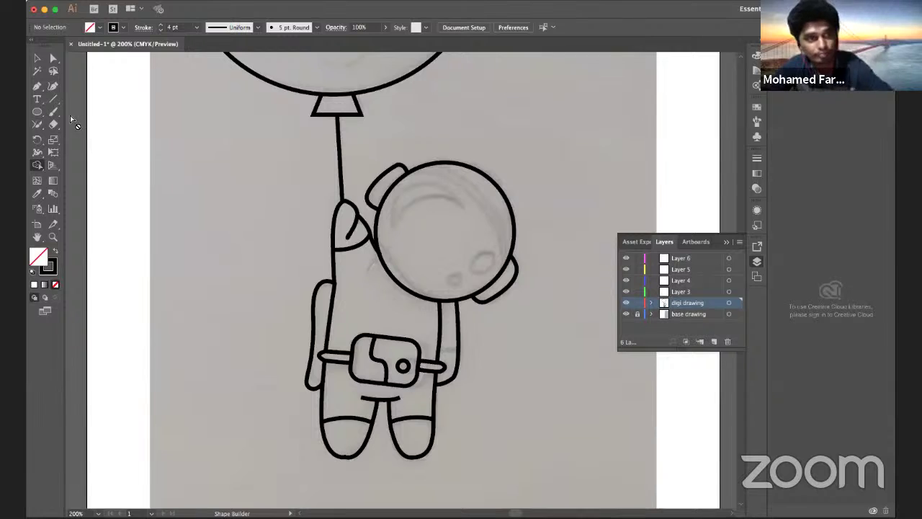
# - Add a short curve on the right arm and draw the crescent highlight inside the helmet
pyautogui.click(36, 86)
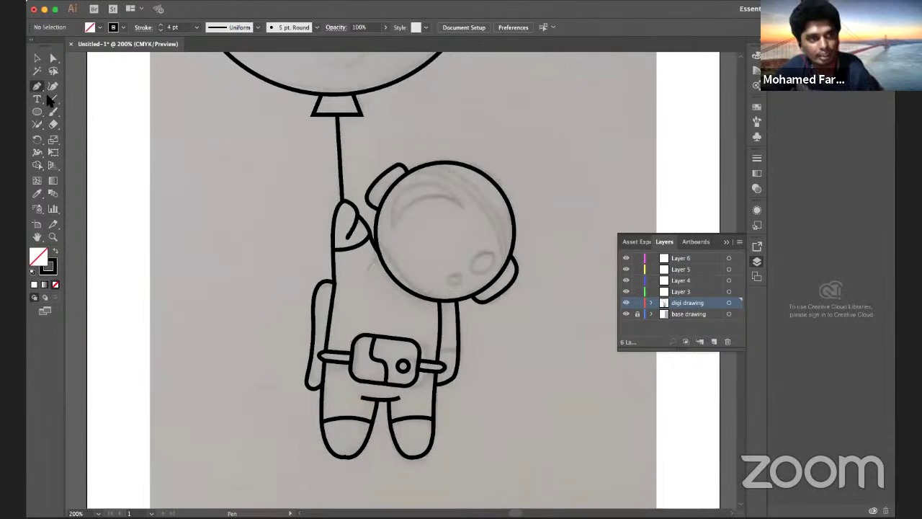
pyautogui.click(437, 352)
pyautogui.moveTo(469, 345); pyautogui.dragTo(477, 354)
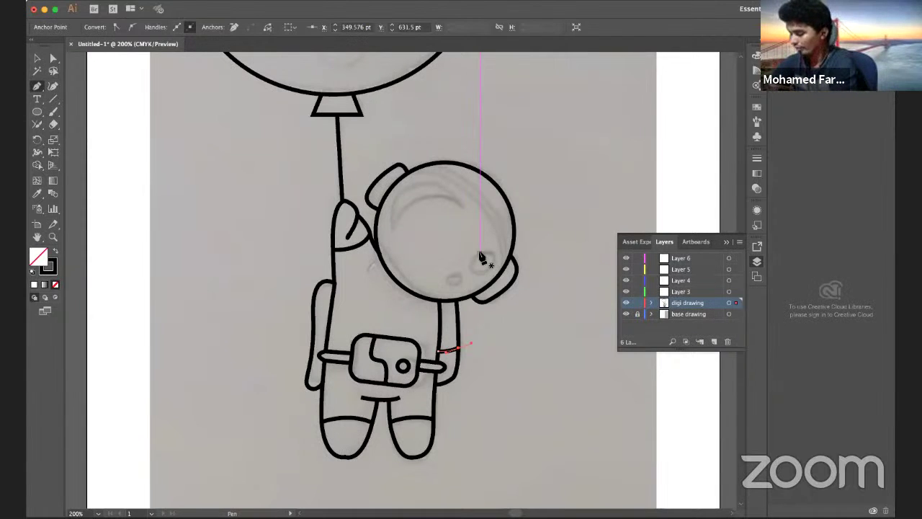
pyautogui.keyDown('ctrl'); pyautogui.click(385, 196); pyautogui.keyUp('ctrl')
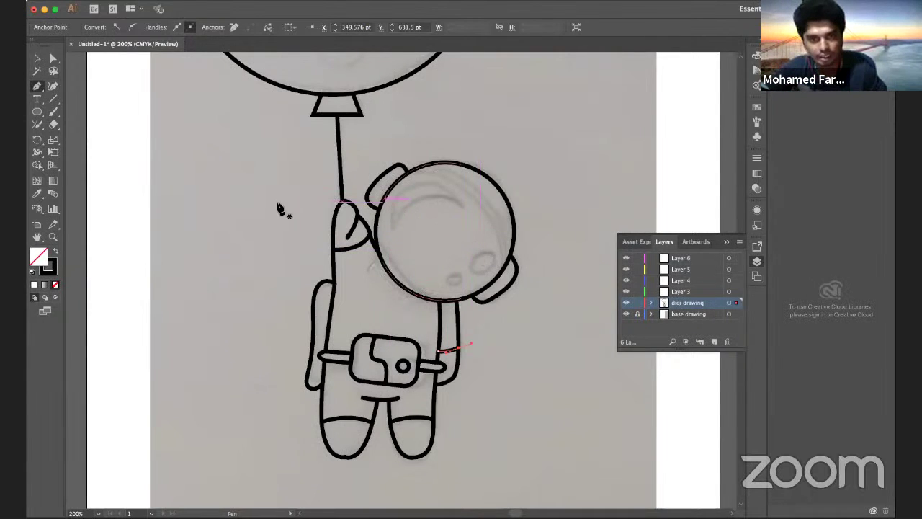
pyautogui.keyDown('ctrl'); pyautogui.click(278, 206); pyautogui.keyUp('ctrl')
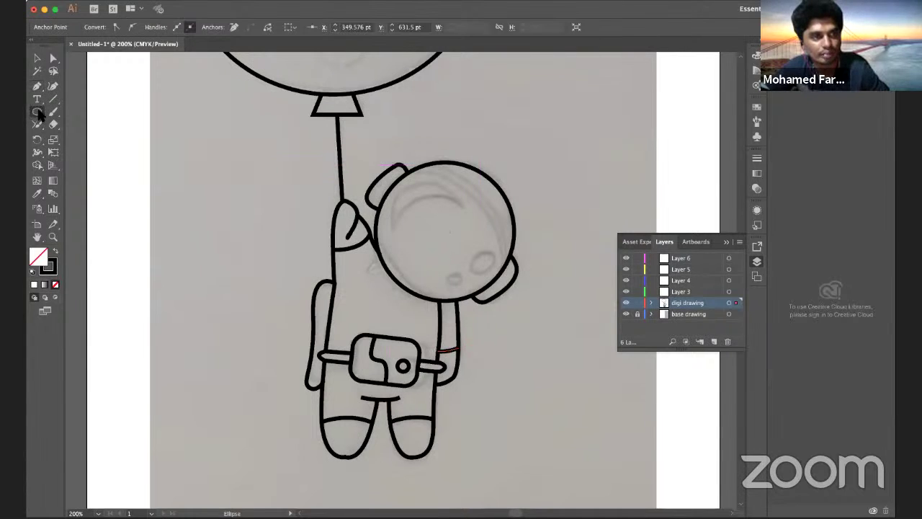
pyautogui.click(390, 226)
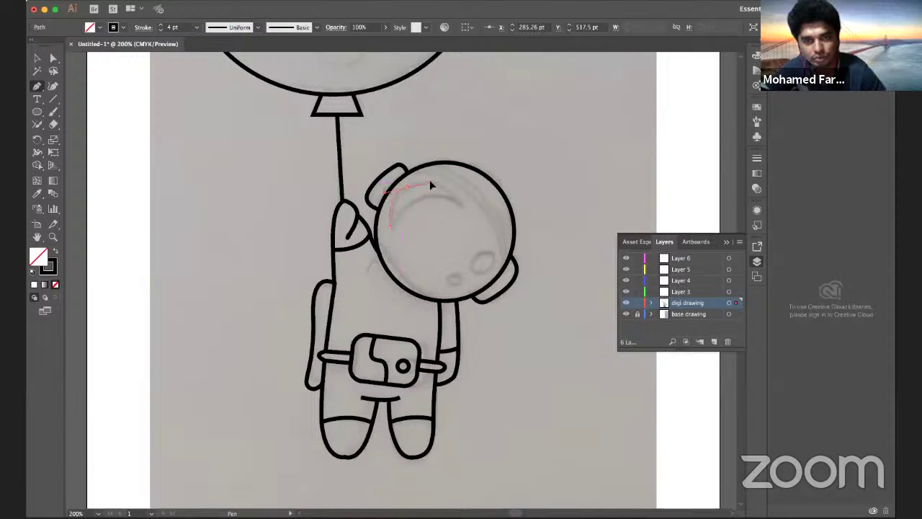
pyautogui.moveTo(429, 189)
pyautogui.mouseDown()
pyautogui.moveTo(450, 208)
pyautogui.moveTo(423, 204)
pyautogui.mouseUp()
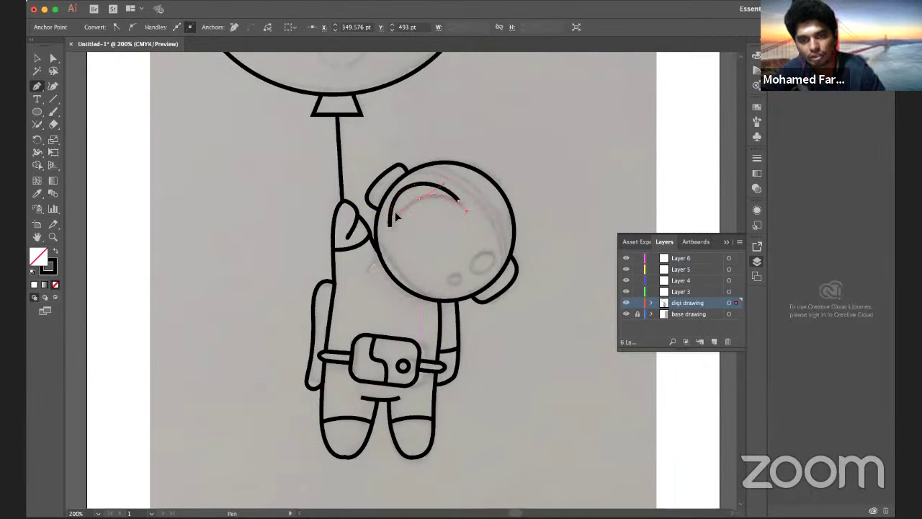
pyautogui.moveTo(394, 211)
pyautogui.mouseDown()
pyautogui.moveTo(407, 218)
pyautogui.moveTo(392, 232)
pyautogui.mouseUp()
pyautogui.click(391, 232)
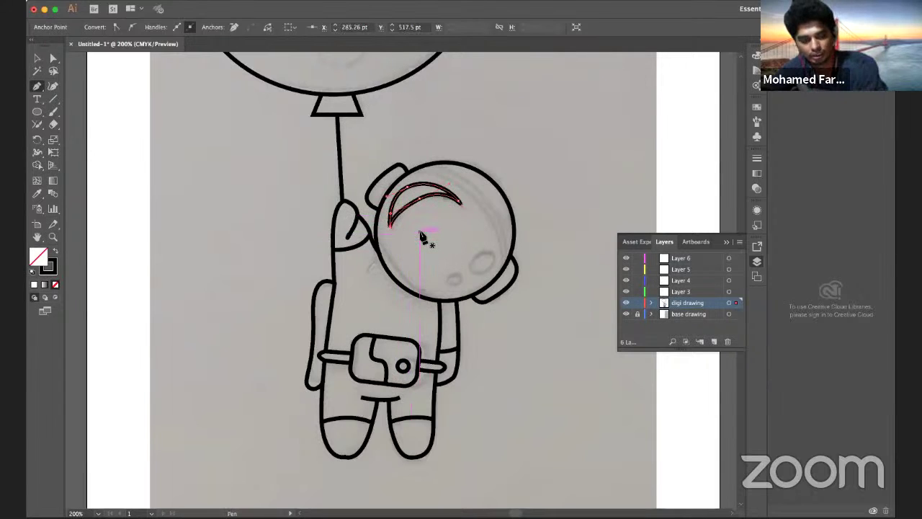
# - Start the inner visor rim near the helmet top and curve it down the right edge
pyautogui.click(406, 168)
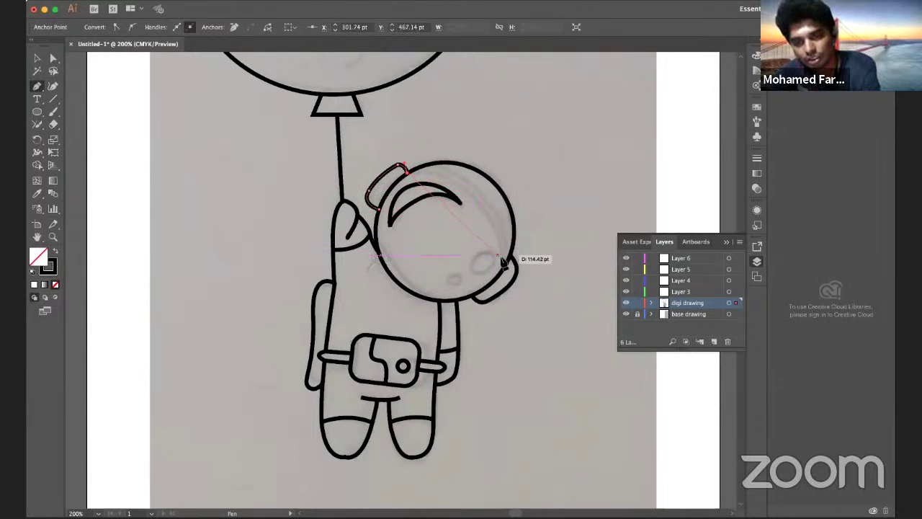
pyautogui.moveTo(503, 268); pyautogui.dragTo(509, 366)
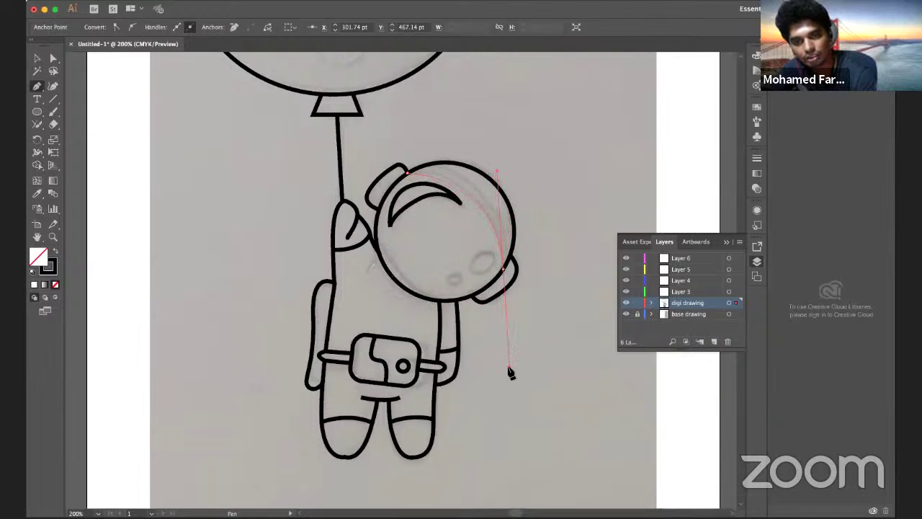
pyautogui.moveTo(434, 171); pyautogui.dragTo(426, 165)
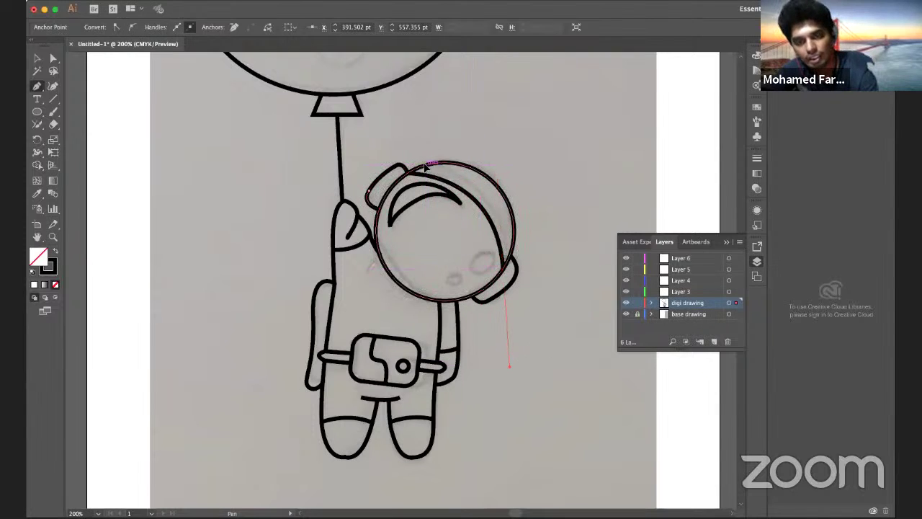
pyautogui.click(509, 256)
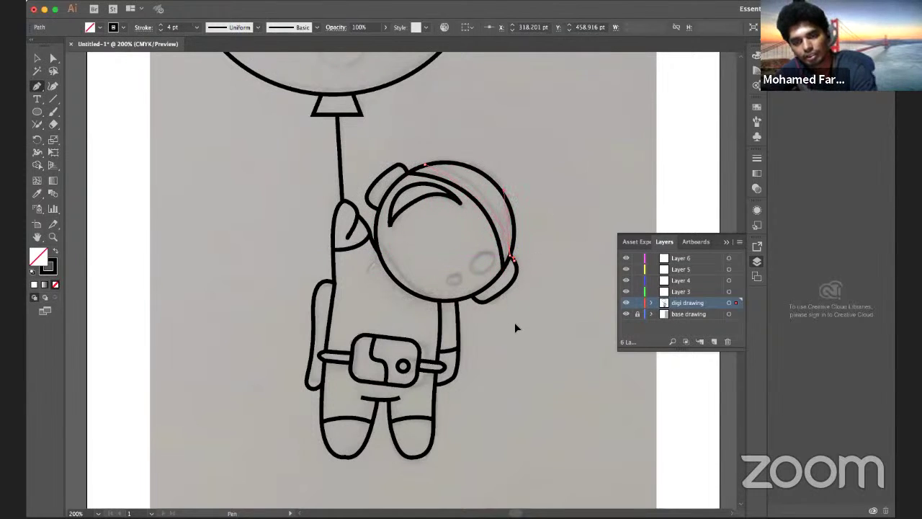
pyautogui.moveTo(508, 307); pyautogui.dragTo(522, 335)
pyautogui.click(471, 296)
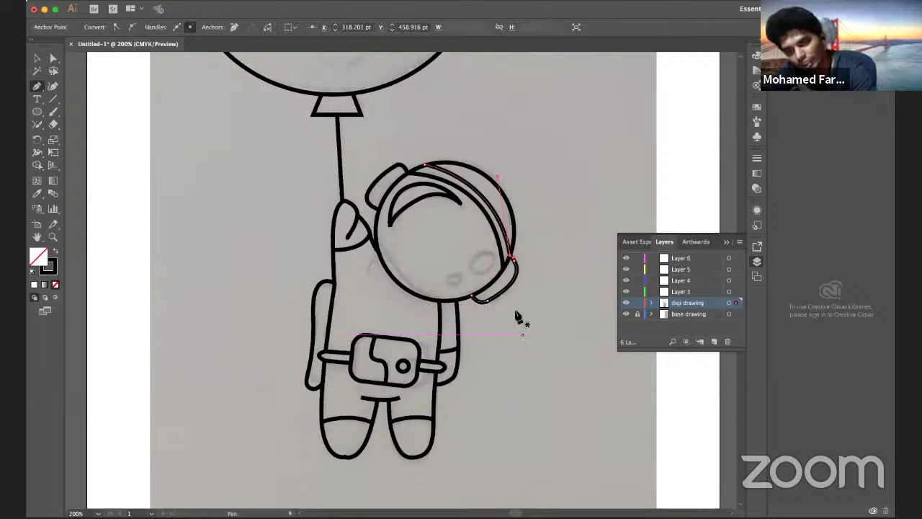
# - Continue curving the inner visor rim along the helmet's bottom edge
pyautogui.click(376, 232)
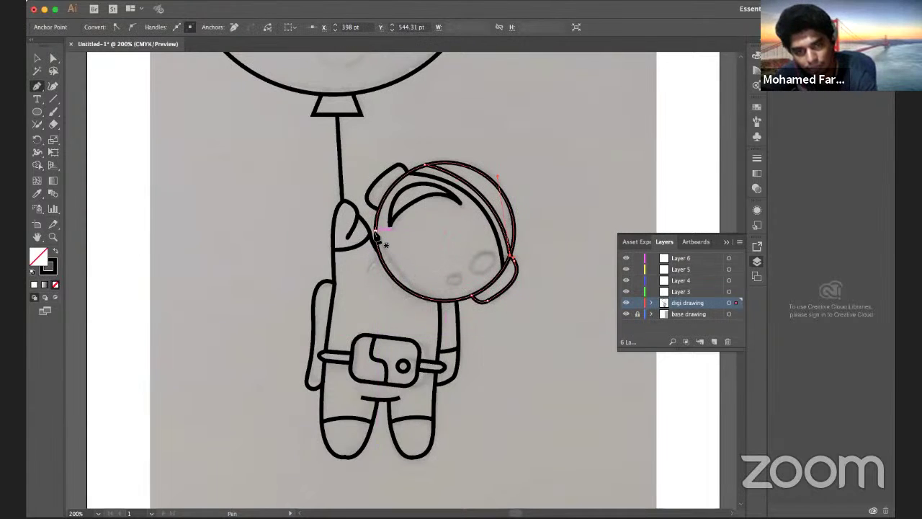
pyautogui.click(425, 164)
pyautogui.moveTo(435, 304); pyautogui.dragTo(476, 313)
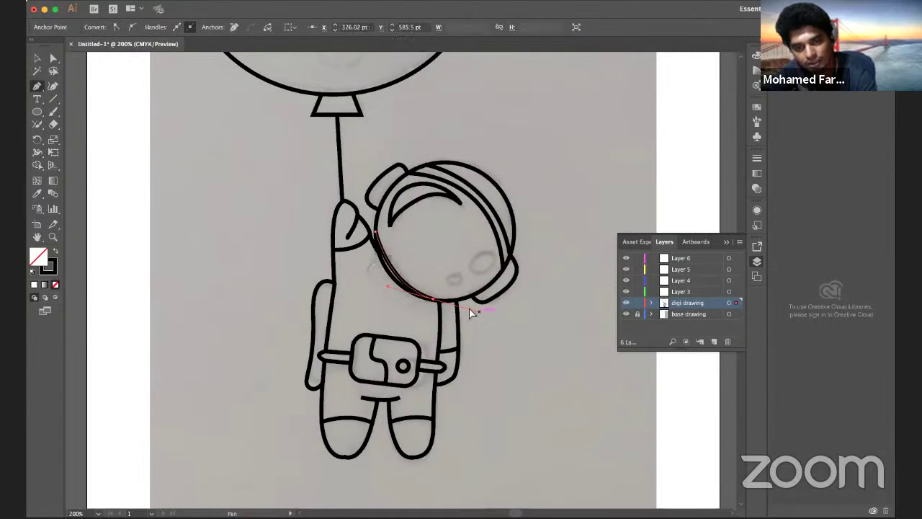
pyautogui.moveTo(428, 287); pyautogui.dragTo(378, 232)
pyautogui.click(375, 228)
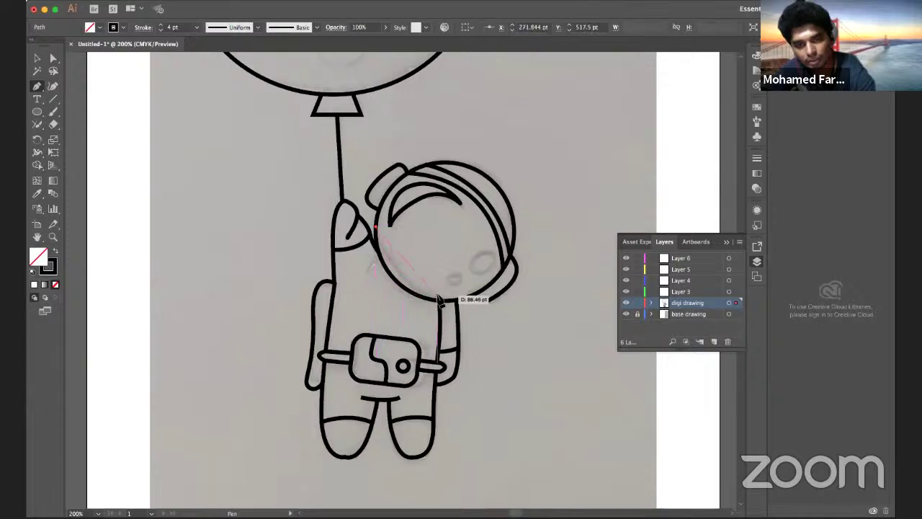
pyautogui.moveTo(447, 302); pyautogui.dragTo(507, 321)
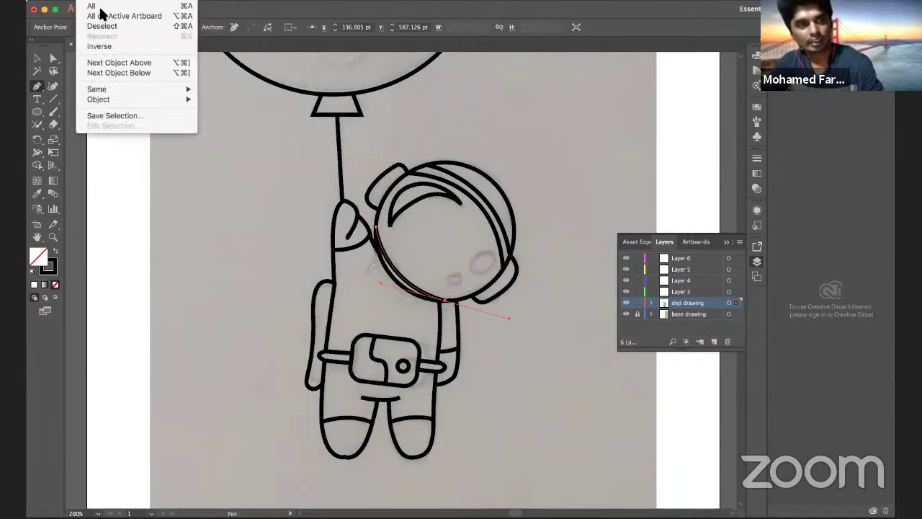
pyautogui.click(100, 2)
# - Draw a small eye circle on the helmet's right side, cancelling the Ellipse size dialog
pyautogui.click(107, 27)
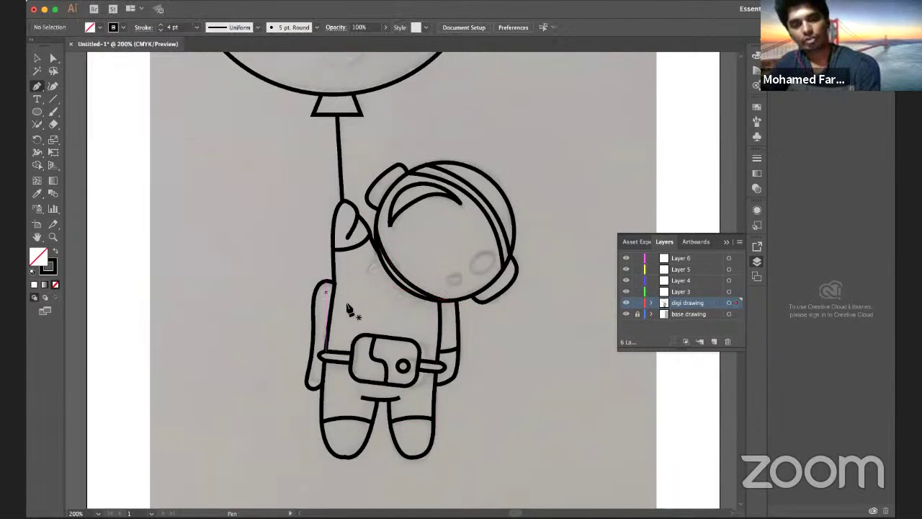
pyautogui.hotkey('ctrl', '-')
pyautogui.hotkey('ctrl', '-')
pyautogui.hotkey('ctrl', '-')
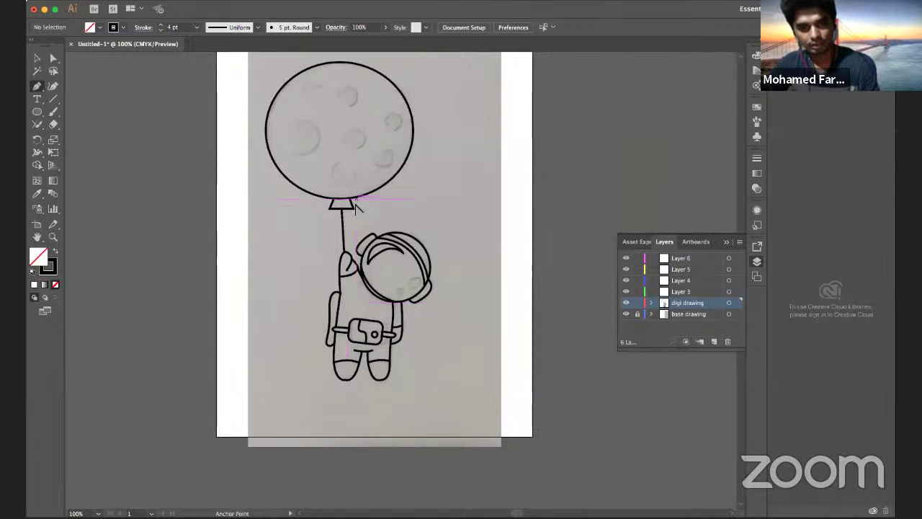
pyautogui.keyDown('alt'); pyautogui.scroll(2, 349, 206); pyautogui.keyUp('alt')
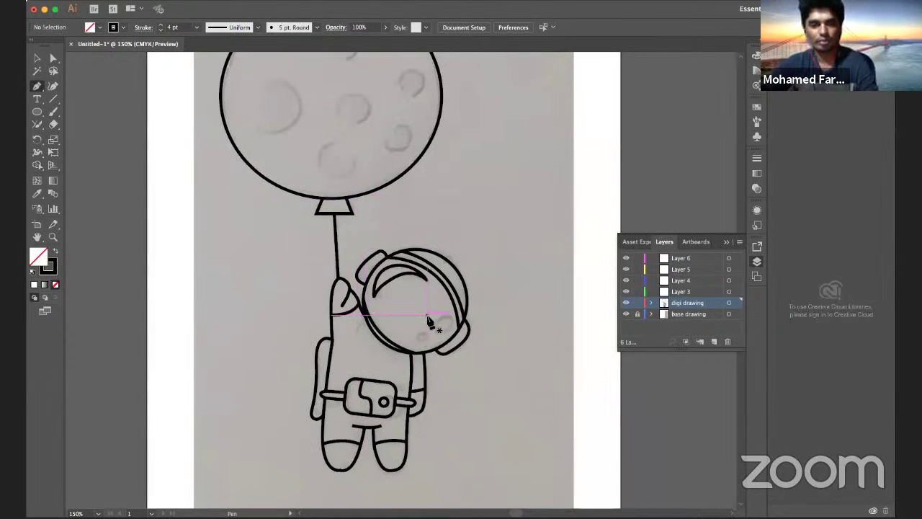
pyautogui.click(38, 113)
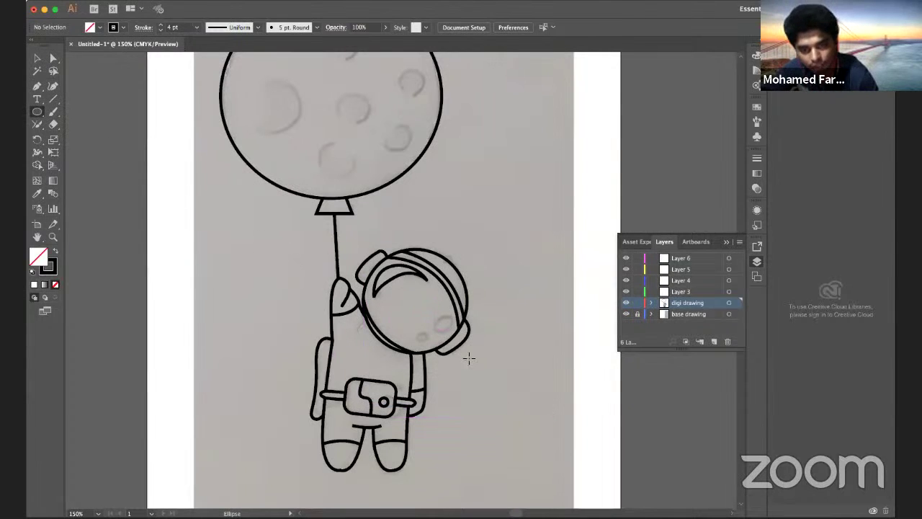
pyautogui.moveTo(444, 325); pyautogui.dragTo(452, 336)
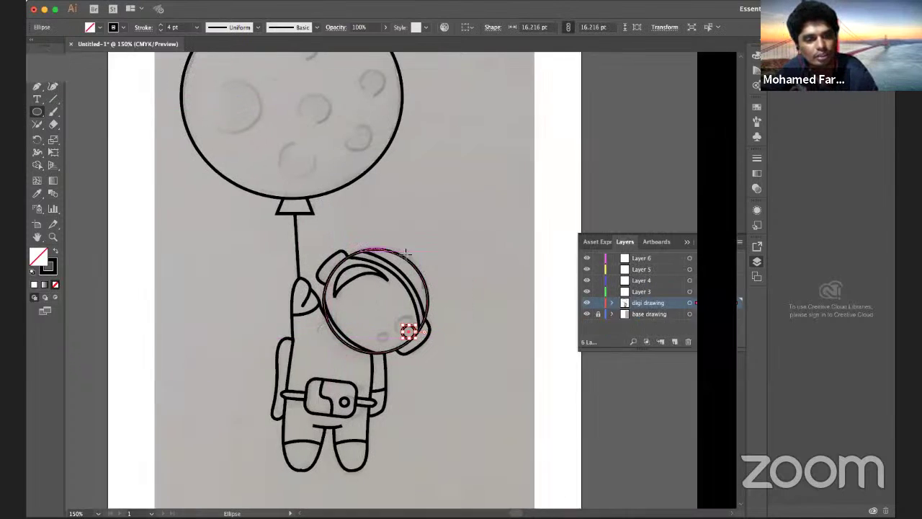
pyautogui.moveTo(449, 334); pyautogui.dragTo(436, 320)
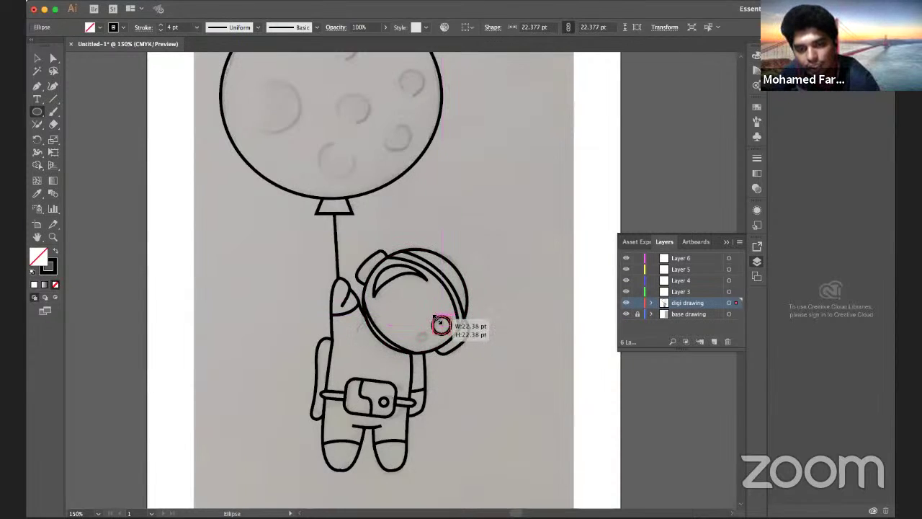
pyautogui.click(482, 316)
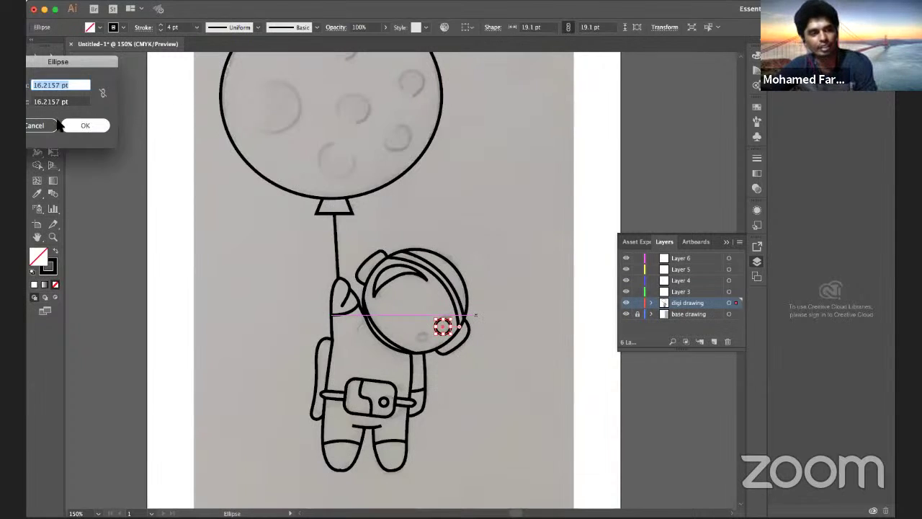
pyautogui.press('Escape')
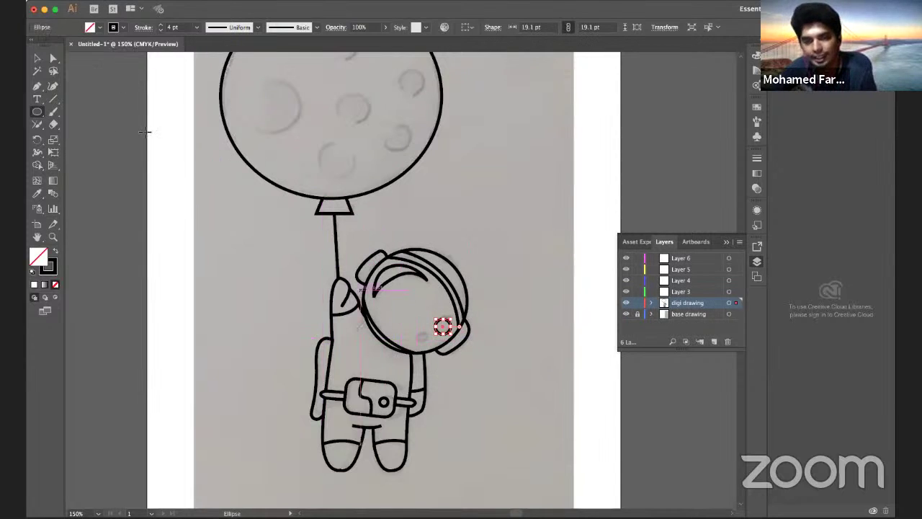
# - Drag a short curved pen path starting at the eye
pyautogui.click(37, 87)
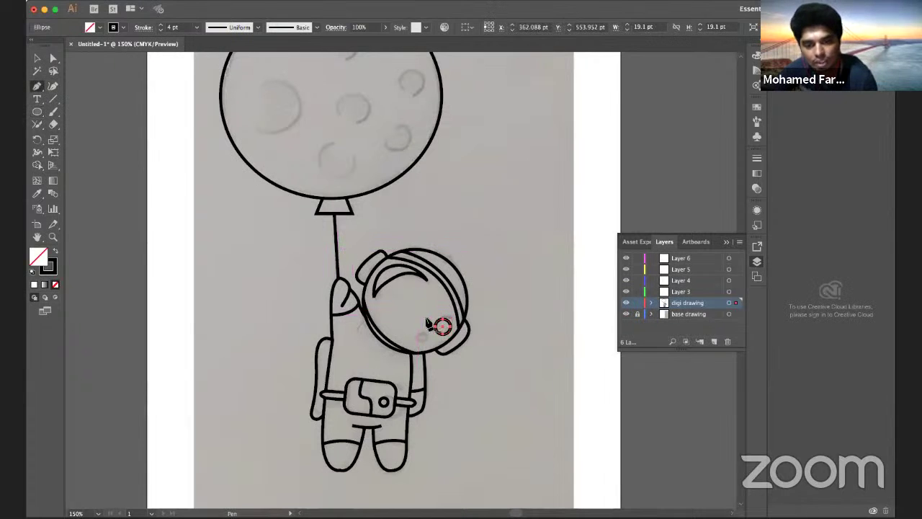
pyautogui.moveTo(443, 326); pyautogui.dragTo(442, 331)
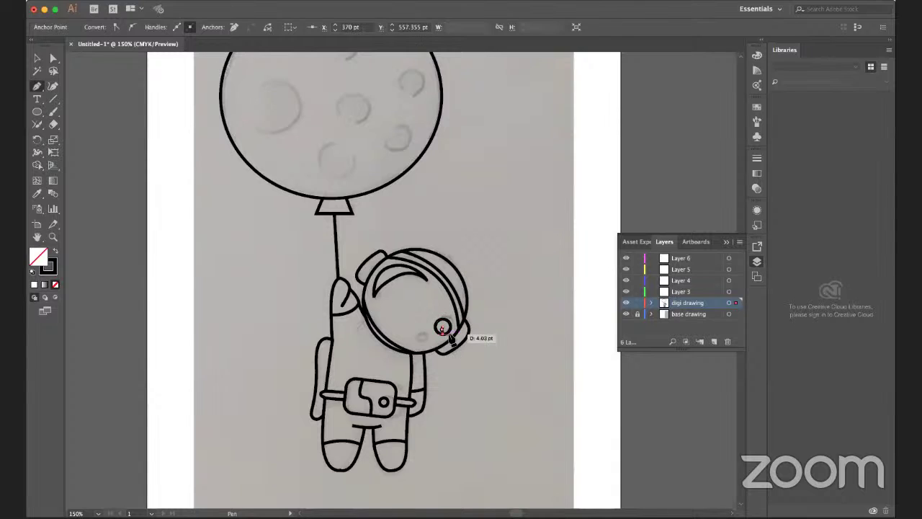
pyautogui.moveTo(443, 331)
pyautogui.mouseDown()
pyautogui.moveTo(467, 336)
pyautogui.moveTo(454, 352)
pyautogui.mouseUp()
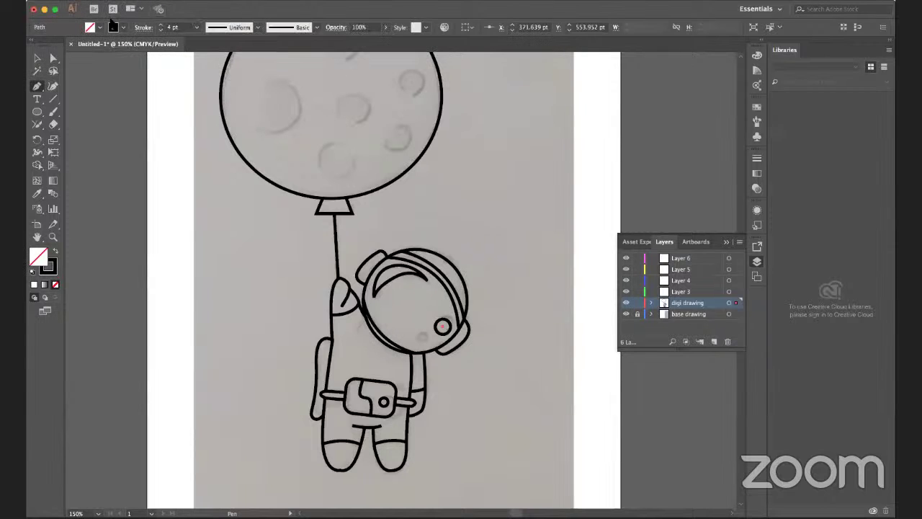
# - Alt-drag a copy of the eye circle leftward and shrink it to about 13.087 pt
pyautogui.click(37, 58)
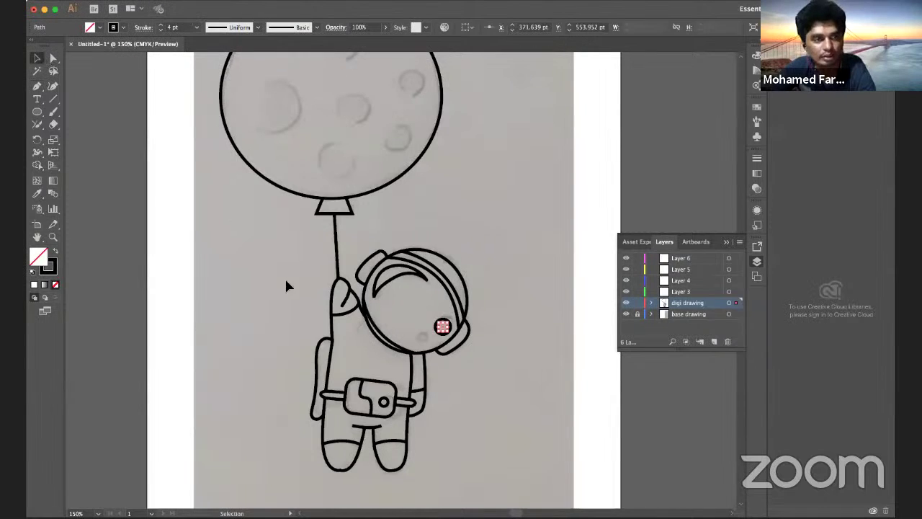
pyautogui.click(418, 308)
pyautogui.click(440, 328)
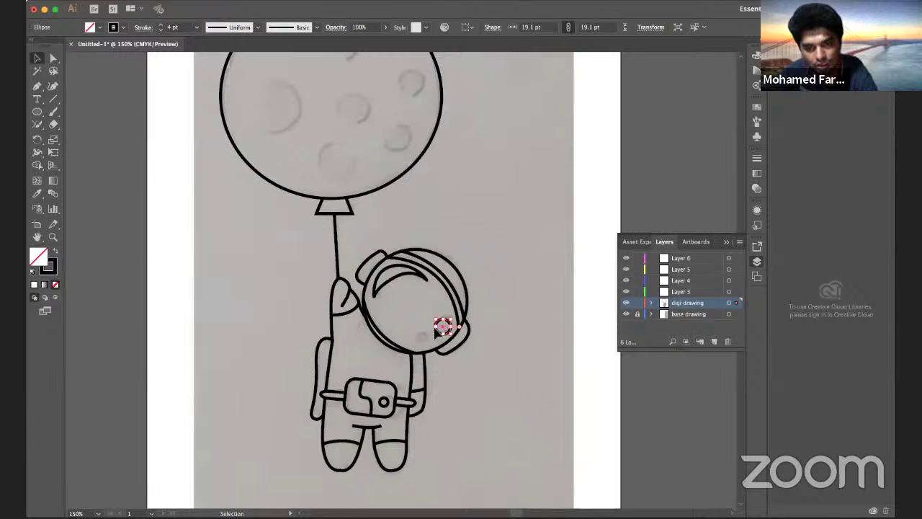
pyautogui.moveTo(438, 331); pyautogui.dragTo(425, 336)
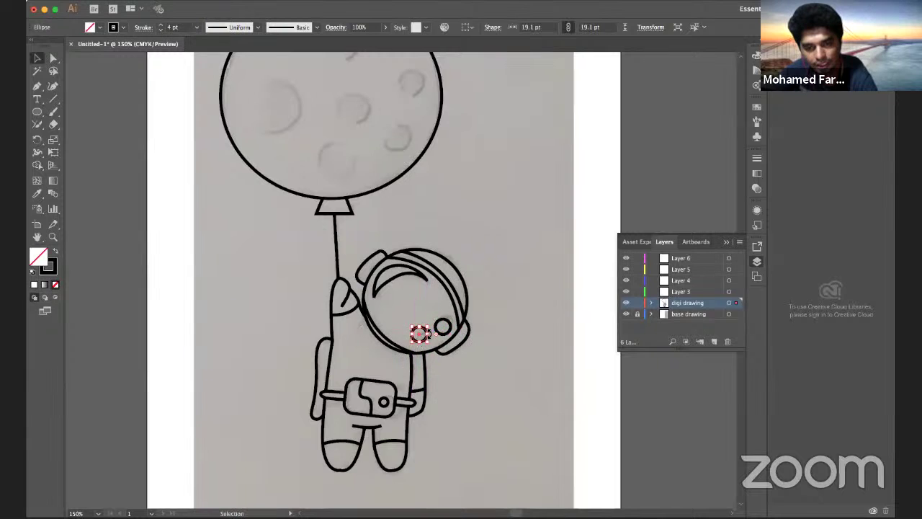
pyautogui.moveTo(430, 325); pyautogui.dragTo(427, 342)
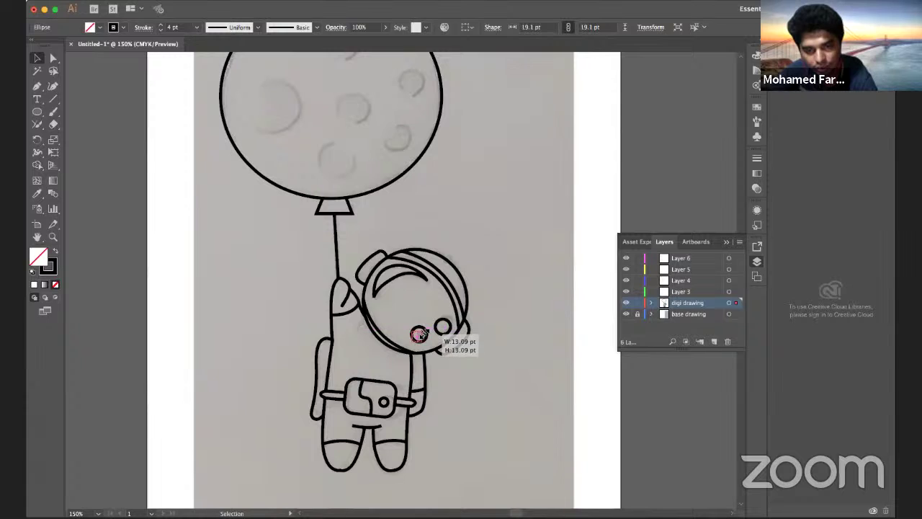
pyautogui.click(494, 349)
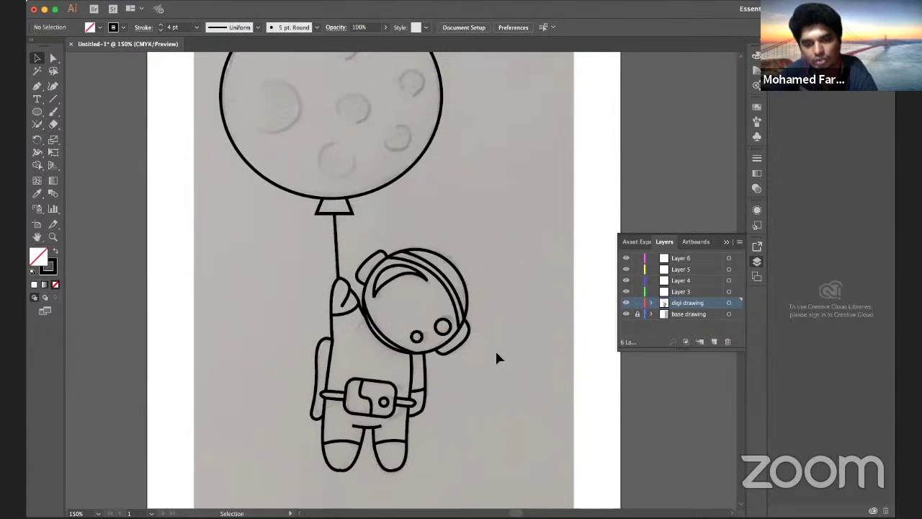
pyautogui.click(417, 336)
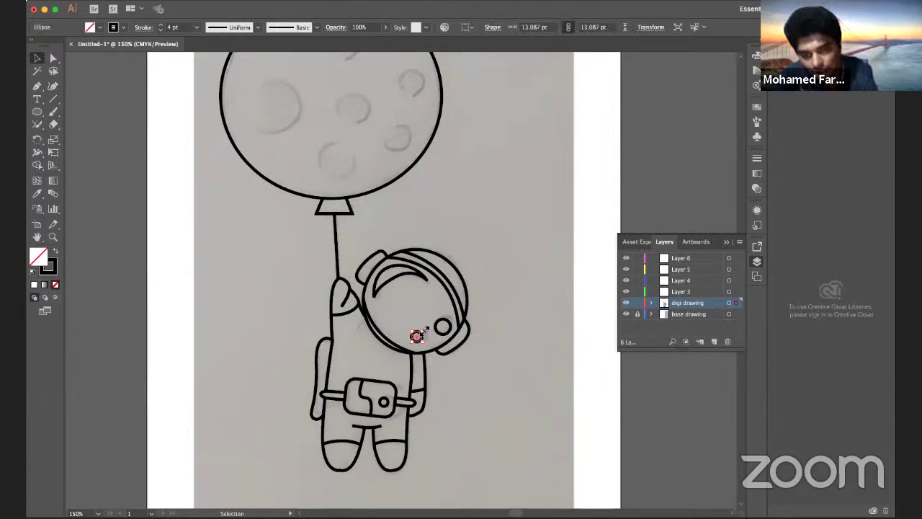
pyautogui.click(443, 374)
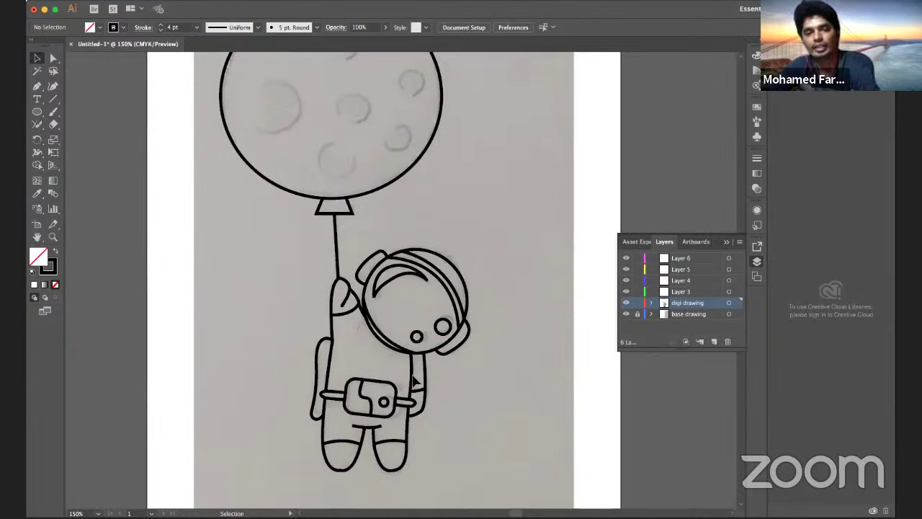
pyautogui.scroll(-2, 425, 378)
pyautogui.scroll(-2, 427, 376)
pyautogui.scroll(2, 428, 376)
pyautogui.scroll(2, 428, 376)
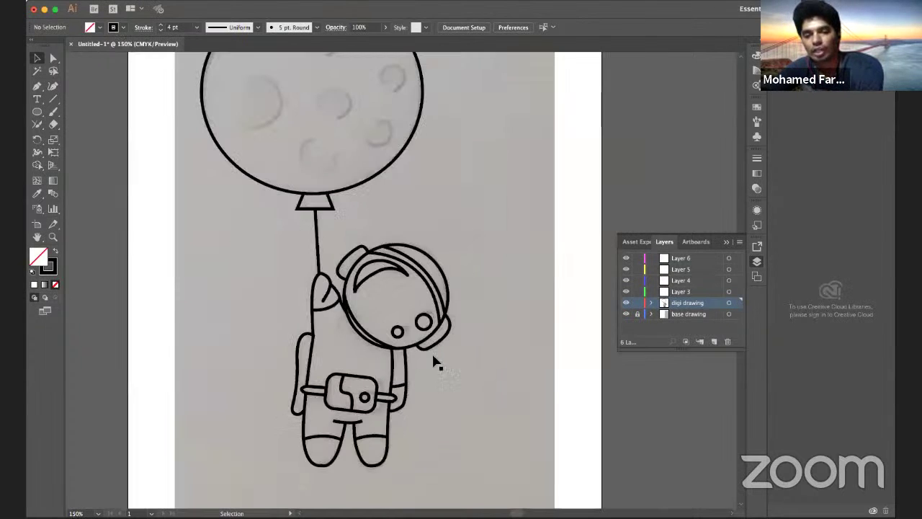
pyautogui.click(442, 272)
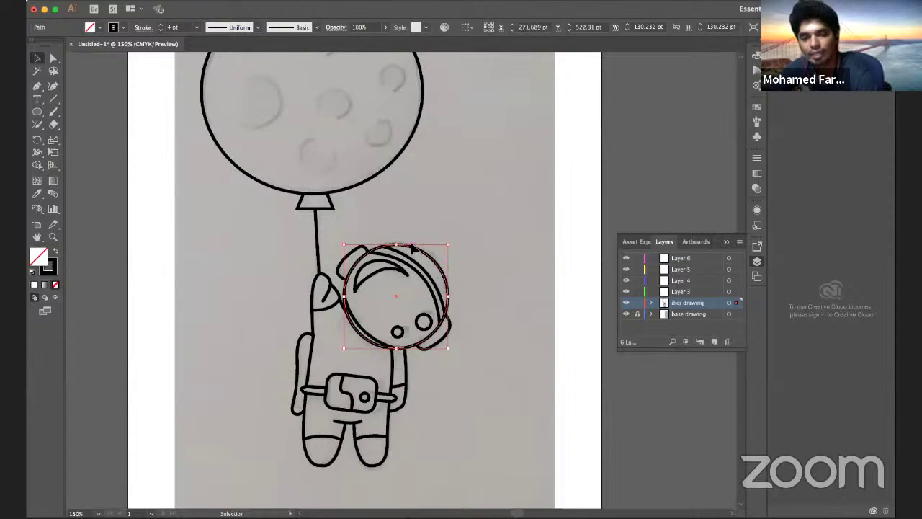
pyautogui.moveTo(397, 245); pyautogui.dragTo(396, 209)
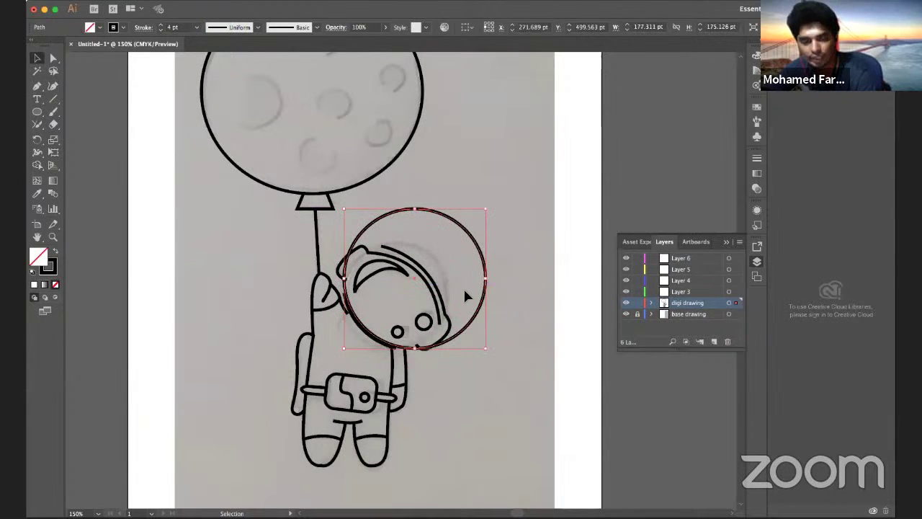
pyautogui.press('a')
pyautogui.press('v')
pyautogui.hotkey('ctrl', 'z')
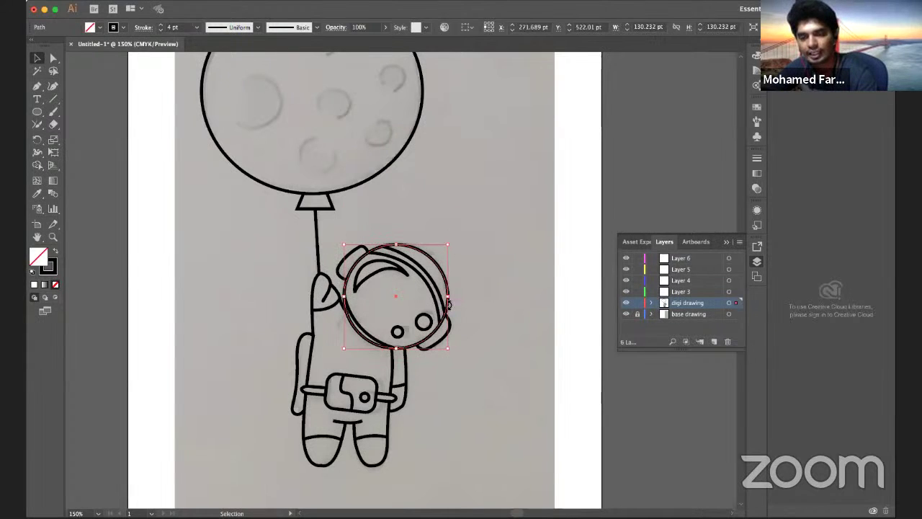
pyautogui.click(479, 317)
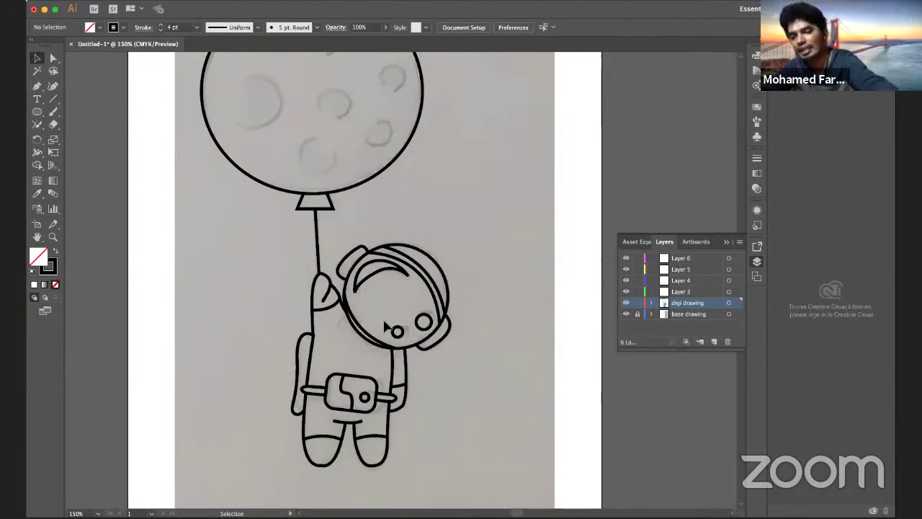
# - Expand the digi drawing layer and unhide the chest-pack circle and helmet-side stroke
pyautogui.scroll(2, 418, 401)
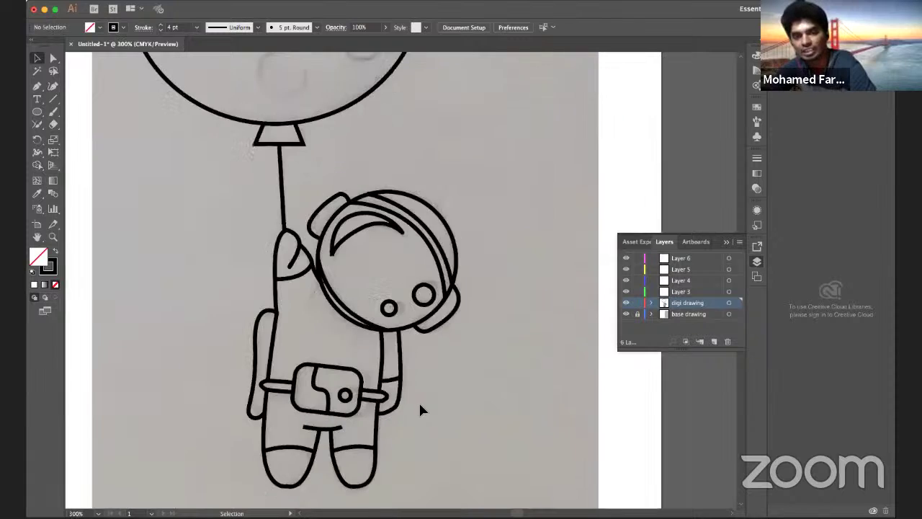
pyautogui.scroll(1, 419, 401)
pyautogui.scroll(-3, 420, 393)
pyautogui.click(650, 303)
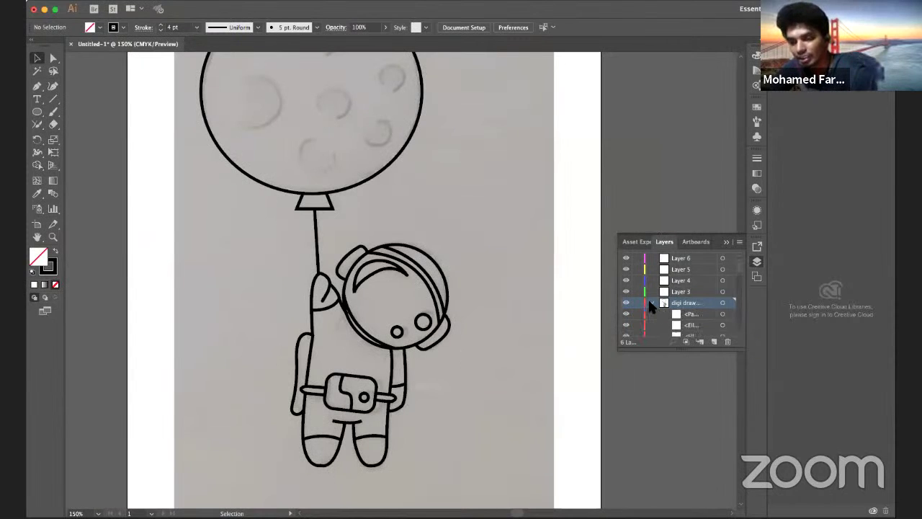
pyautogui.scroll(-3, 667, 326)
pyautogui.scroll(-3, 656, 321)
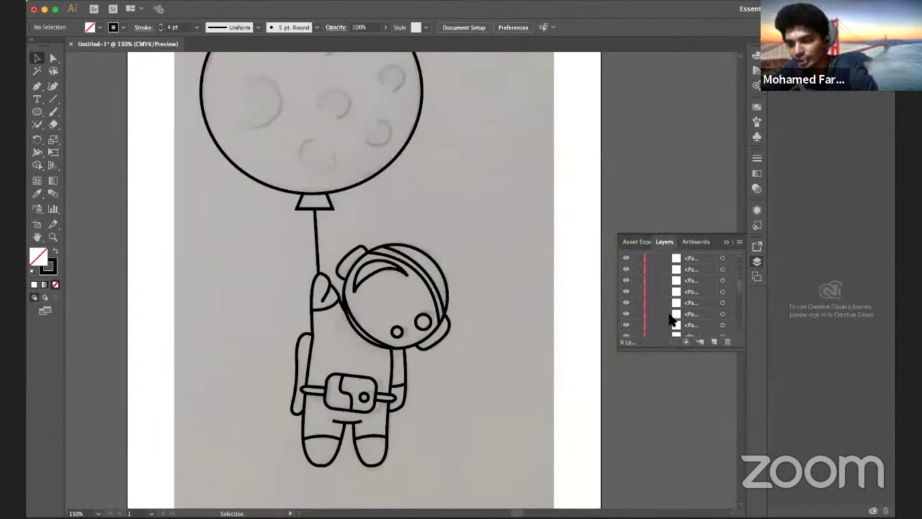
pyautogui.click(626, 292)
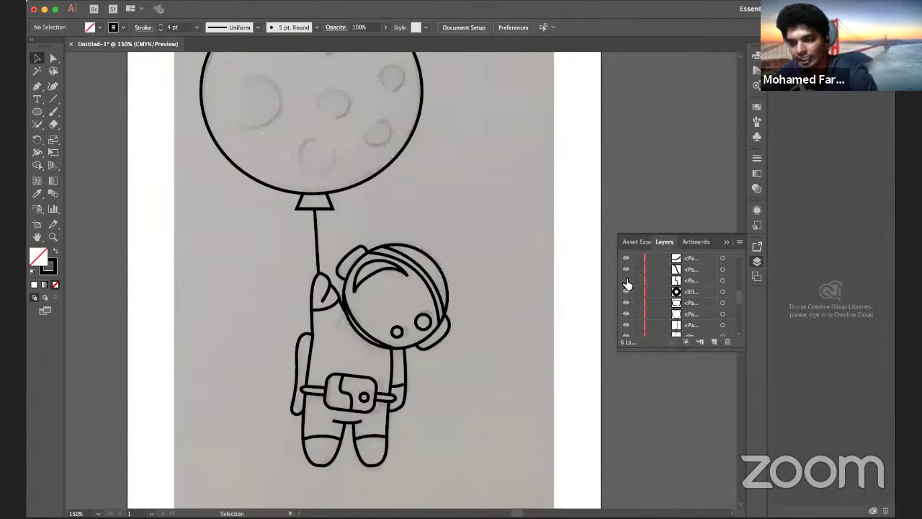
pyautogui.click(626, 269)
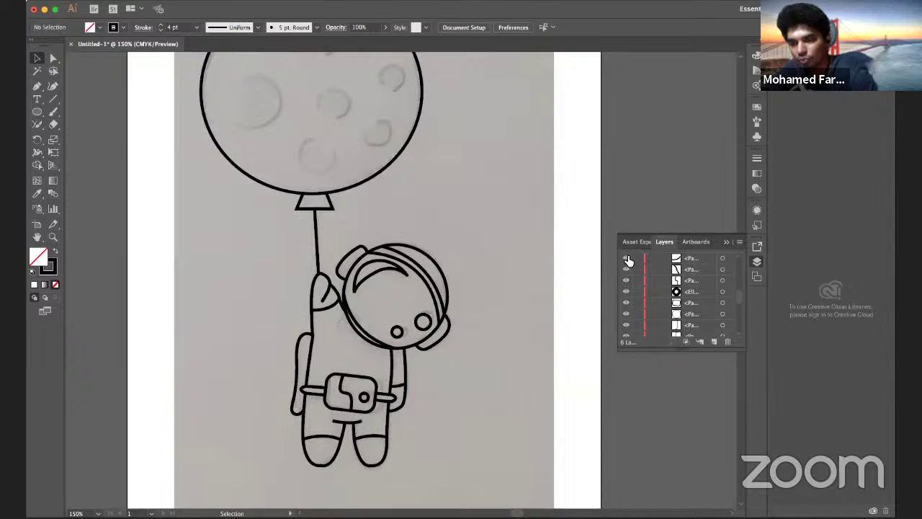
# - Toggle visibility of the side stroke, leg stroke and eye ellipse to identify them
pyautogui.click(626, 325)
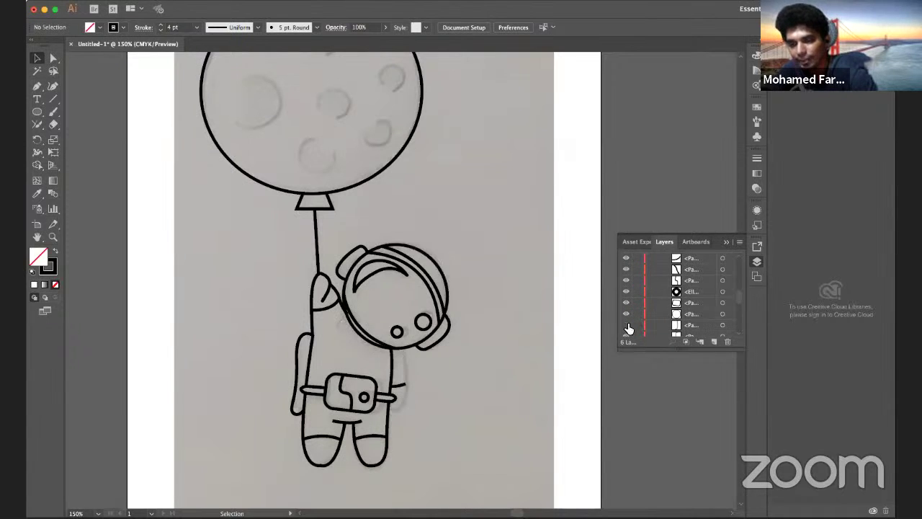
pyautogui.scroll(-2, 628, 329)
pyautogui.scroll(-1, 629, 328)
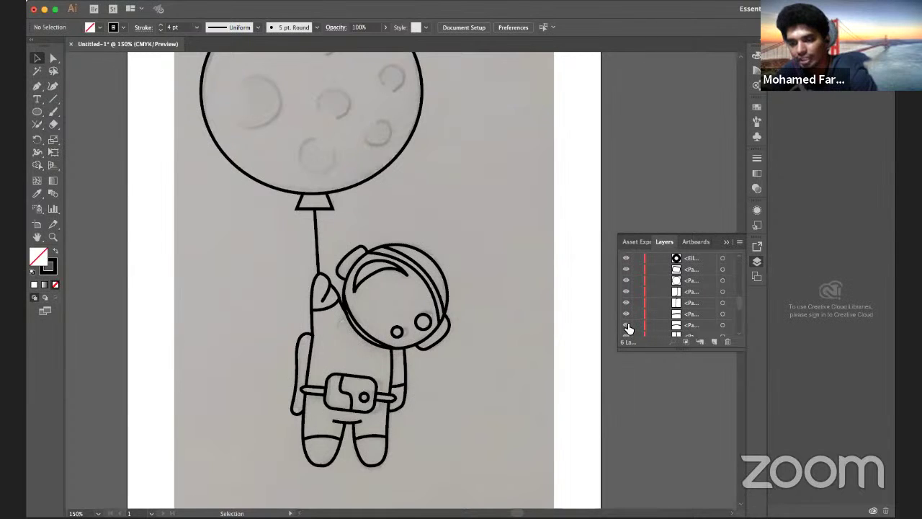
pyautogui.click(627, 325)
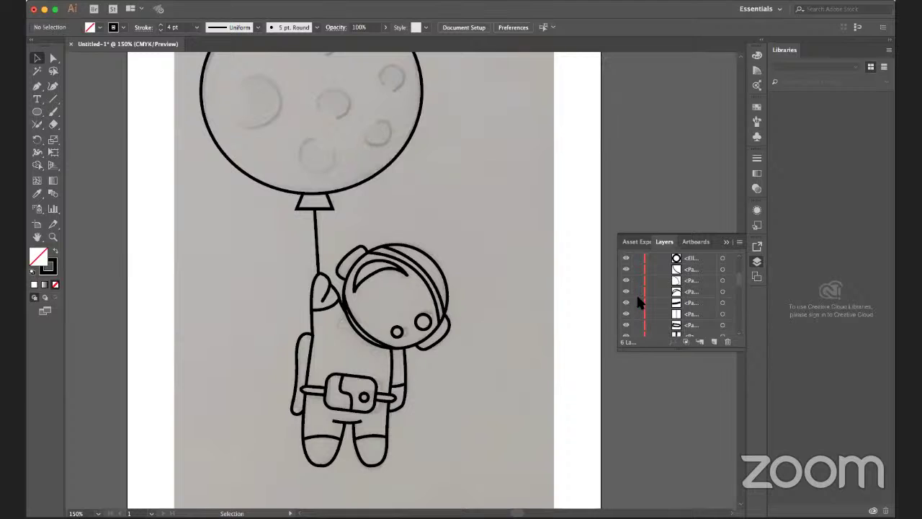
pyautogui.click(626, 270)
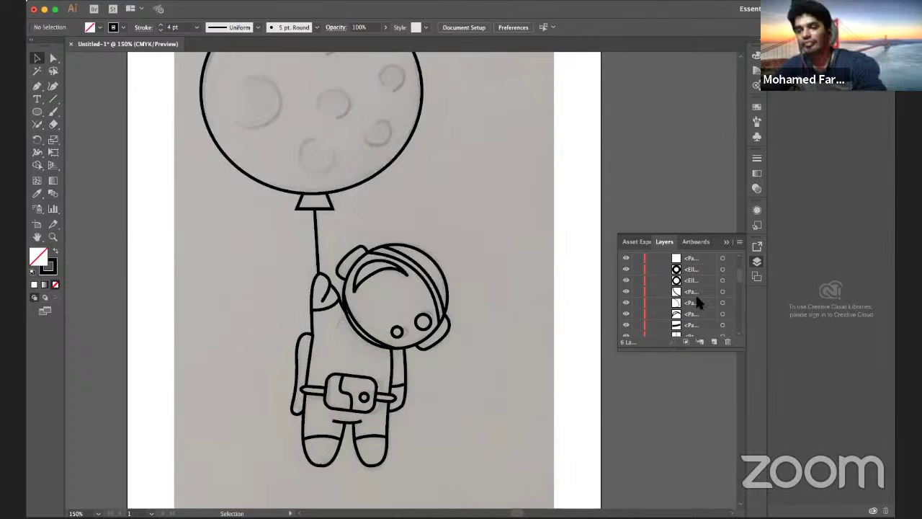
pyautogui.scroll(2, 696, 276)
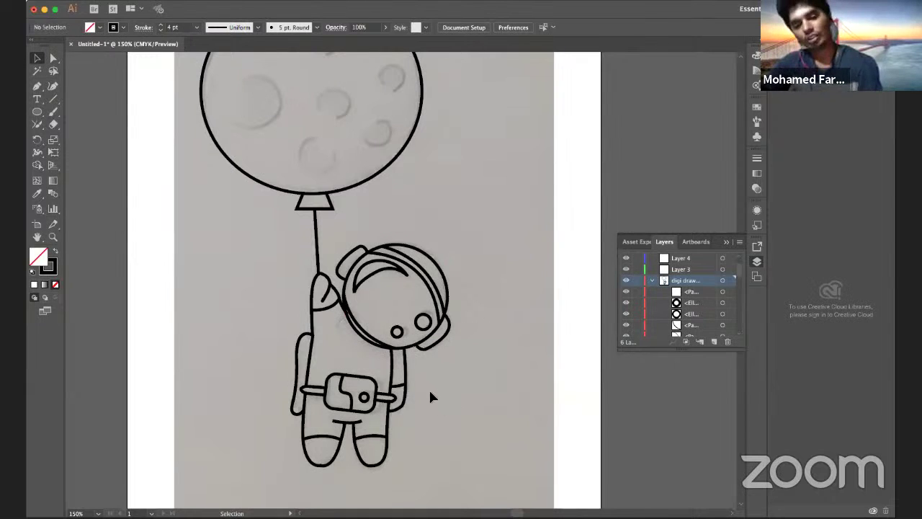
pyautogui.scroll(1, 427, 390)
pyautogui.scroll(2, 427, 390)
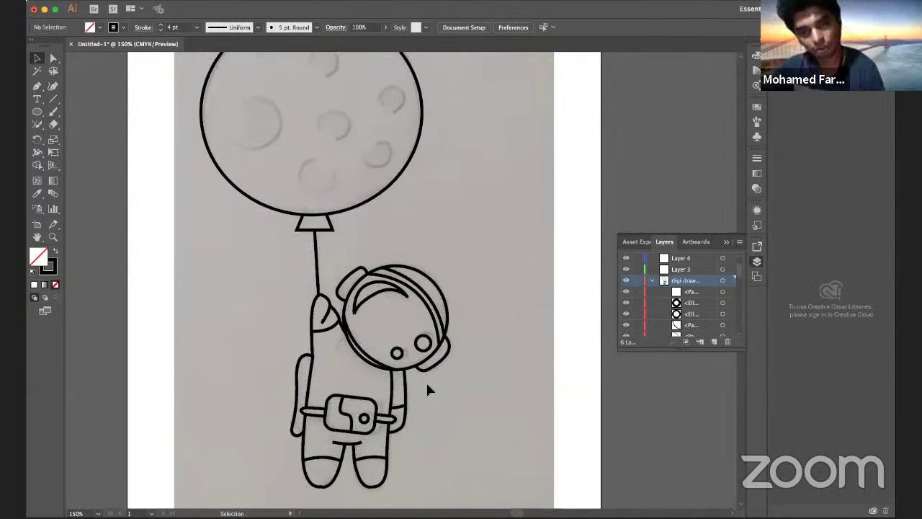
pyautogui.scroll(1, 427, 390)
pyautogui.scroll(1, 427, 390)
pyautogui.scroll(2, 427, 390)
pyautogui.scroll(1, 415, 317)
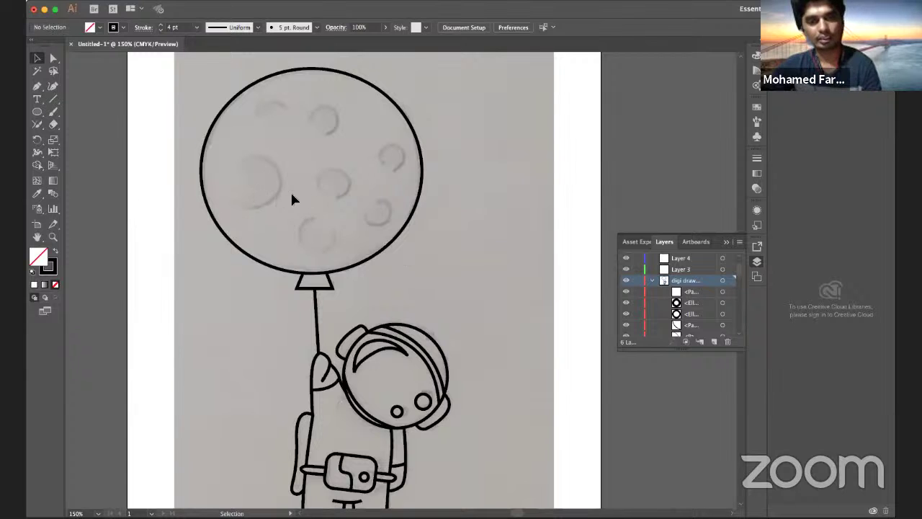
# - Draw a crater circle on the balloon and duplicate it to the right
pyautogui.click(38, 113)
pyautogui.moveTo(249, 177)
pyautogui.mouseDown()
pyautogui.moveTo(290, 217)
pyautogui.moveTo(257, 190)
pyautogui.moveTo(286, 213)
pyautogui.moveTo(265, 186)
pyautogui.mouseUp()
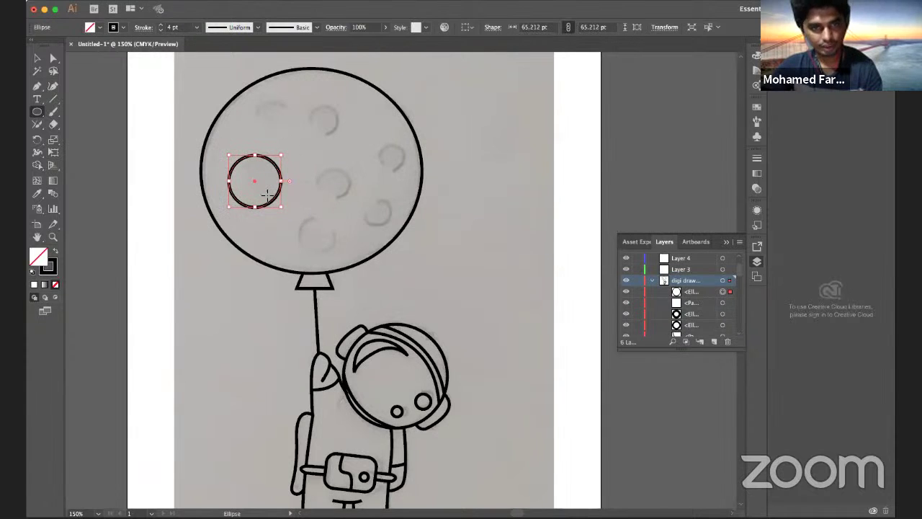
pyautogui.press('super')
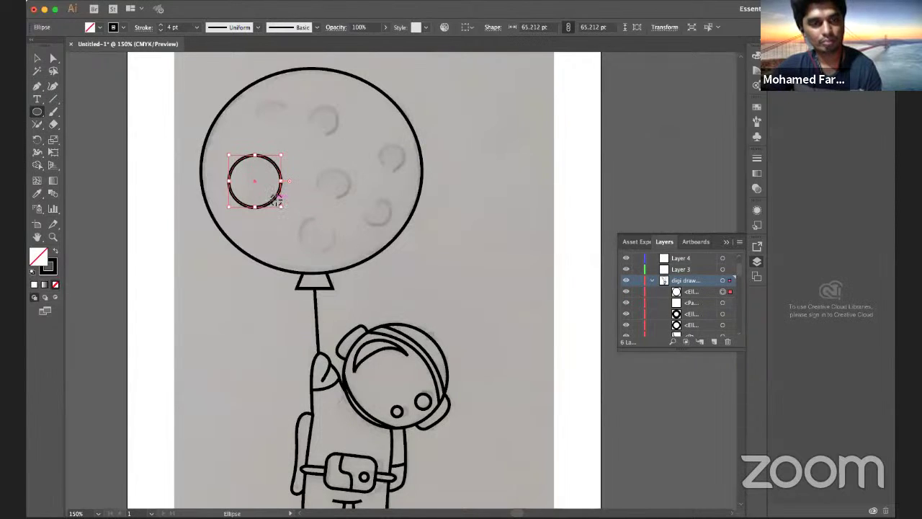
pyautogui.click(38, 58)
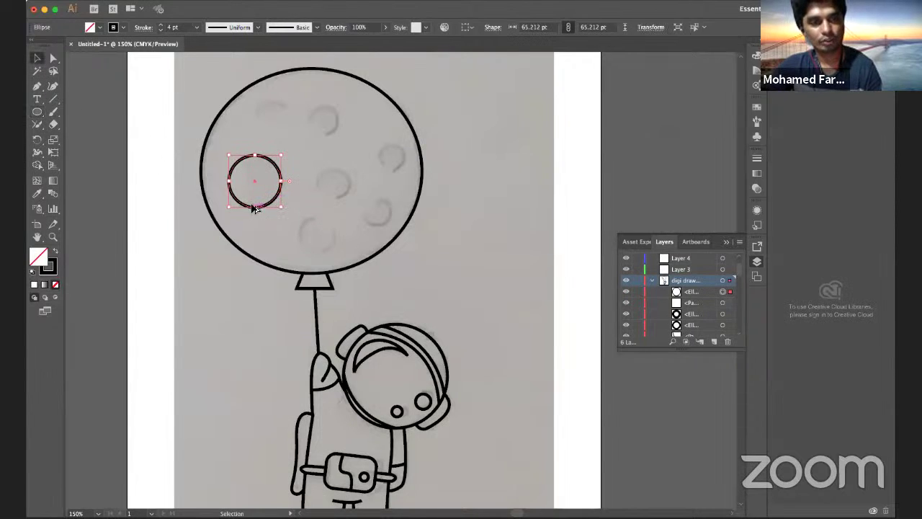
pyautogui.moveTo(272, 206)
pyautogui.mouseDown()
pyautogui.moveTo(347, 221)
pyautogui.moveTo(350, 207)
pyautogui.moveTo(314, 188)
pyautogui.moveTo(338, 202)
pyautogui.moveTo(310, 205)
pyautogui.moveTo(336, 195)
pyautogui.mouseUp()
pyautogui.click(308, 206)
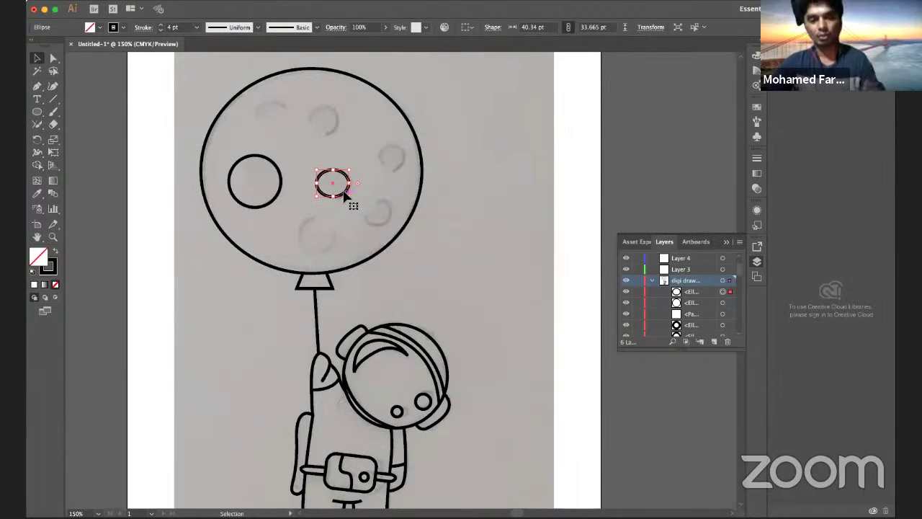
pyautogui.click(362, 189)
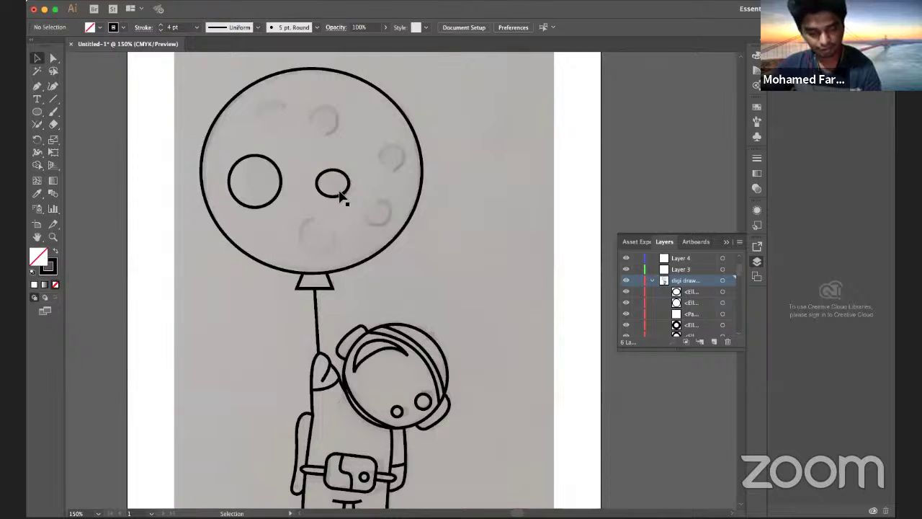
# - Alt-drag a copy of the small ellipse to the balloon's upper right (31.383 × 33.665 pt)
pyautogui.click(345, 193)
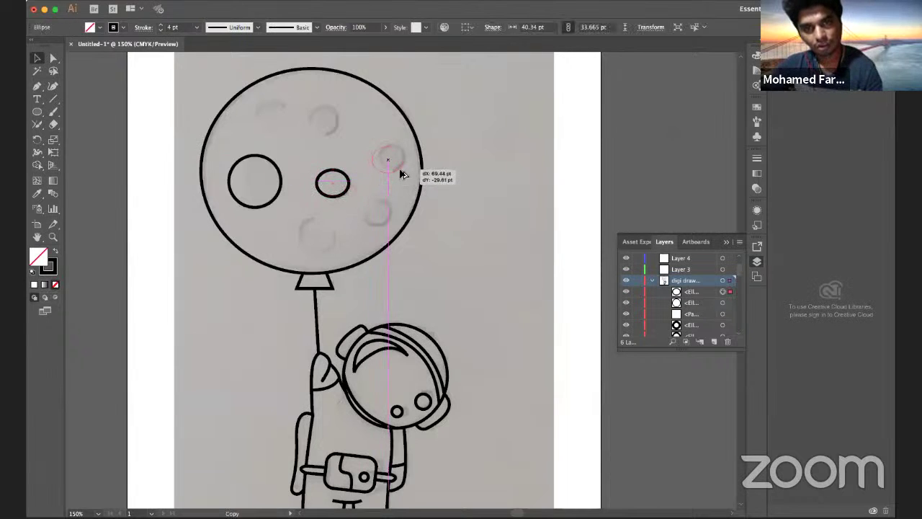
pyautogui.moveTo(345, 193)
pyautogui.mouseDown()
pyautogui.moveTo(400, 166)
pyautogui.moveTo(380, 164)
pyautogui.mouseUp()
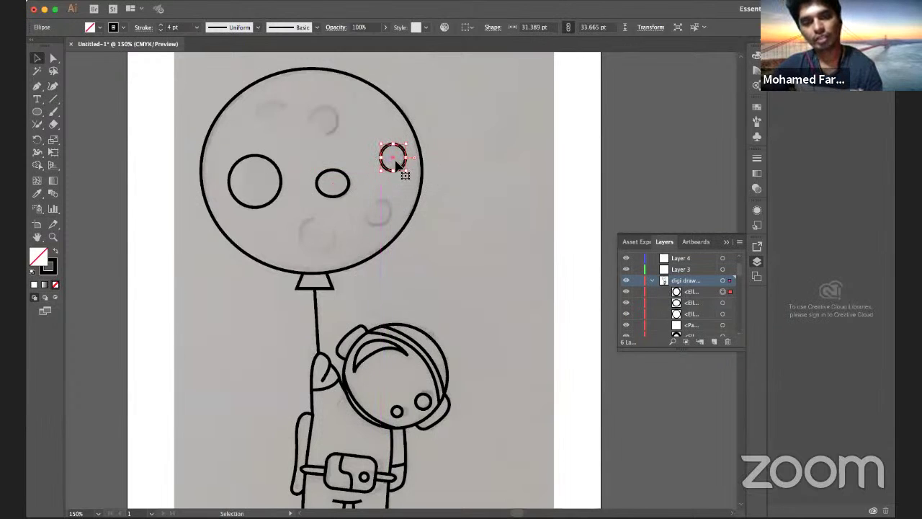
pyautogui.click(389, 148)
pyautogui.click(390, 150)
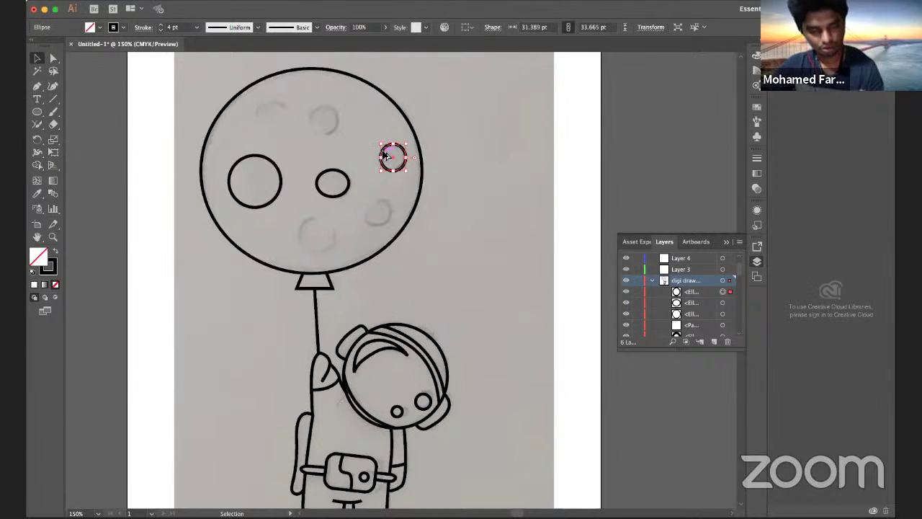
# - Alt-drag ellipse copies onto the balloon's top-middle and top-left crater marks
pyautogui.moveTo(383, 155); pyautogui.dragTo(317, 118)
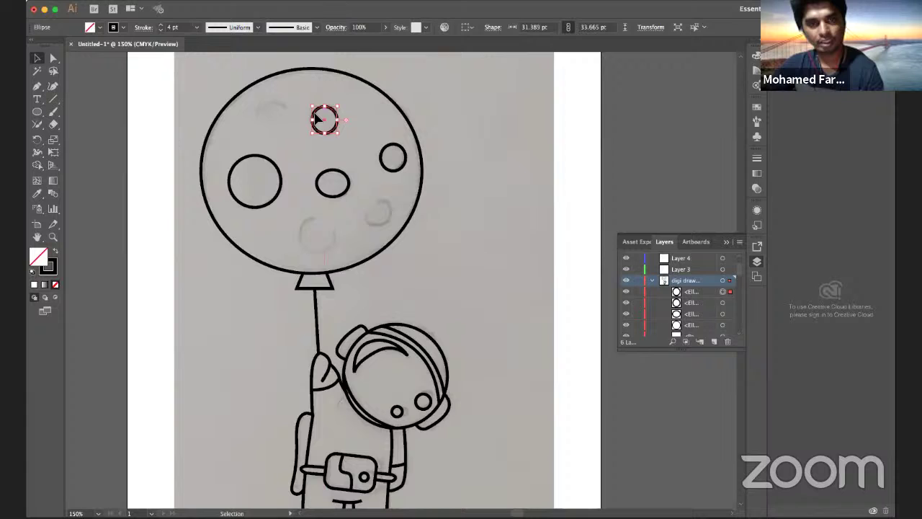
pyautogui.click(263, 114)
pyautogui.click(314, 116)
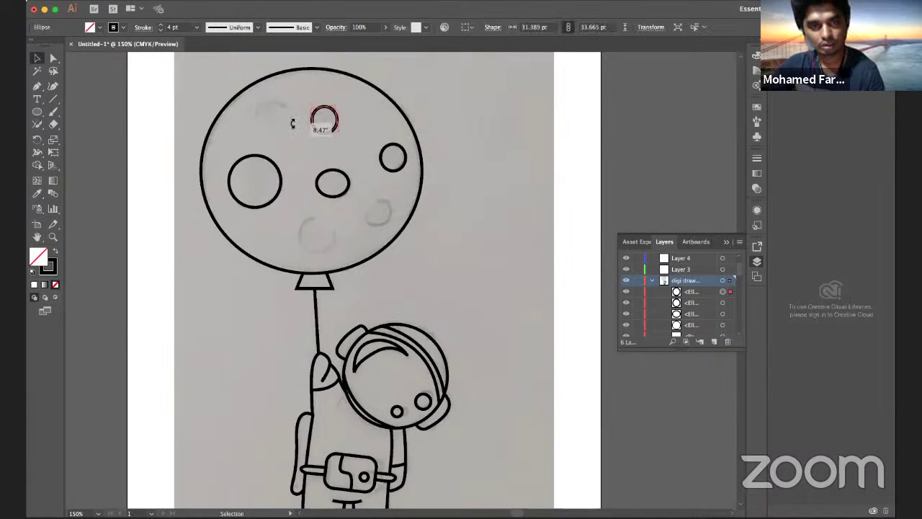
pyautogui.moveTo(321, 135); pyautogui.dragTo(256, 132)
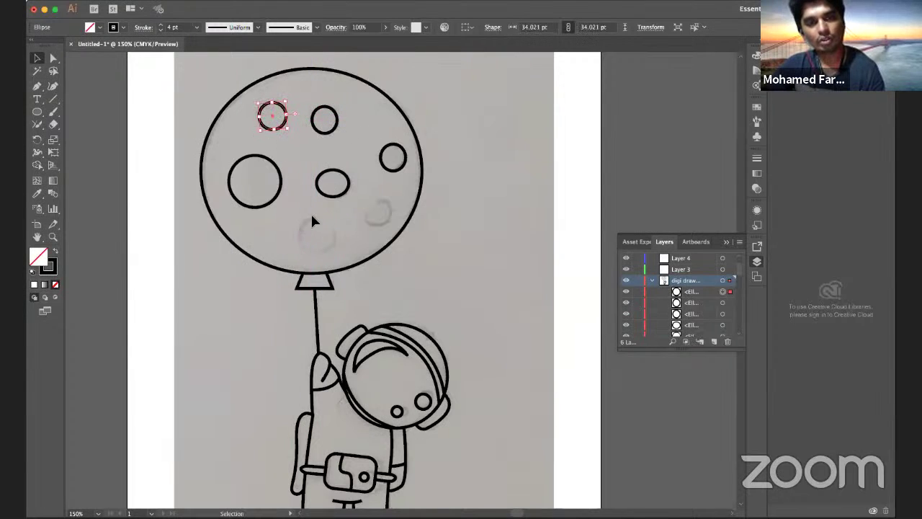
pyautogui.click(314, 214)
pyautogui.click(275, 129)
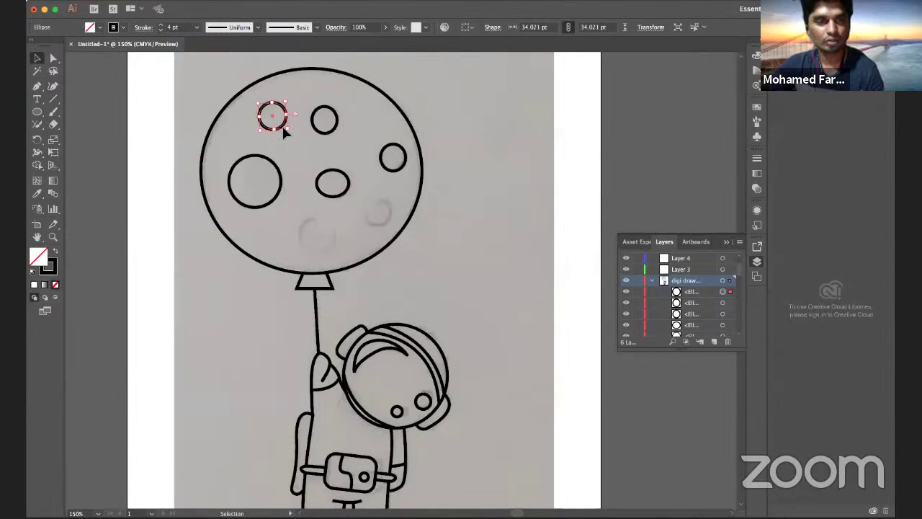
pyautogui.click(280, 140)
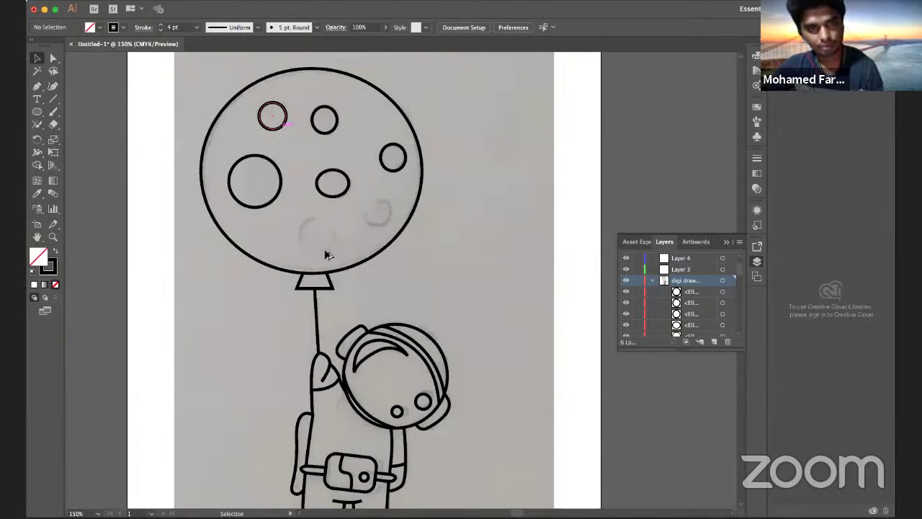
# - Add lower-middle and lower-right crater circles, resizing each to match its sketch mark
pyautogui.moveTo(325, 255)
pyautogui.mouseDown()
pyautogui.moveTo(324, 245)
pyautogui.moveTo(337, 254)
pyautogui.mouseUp()
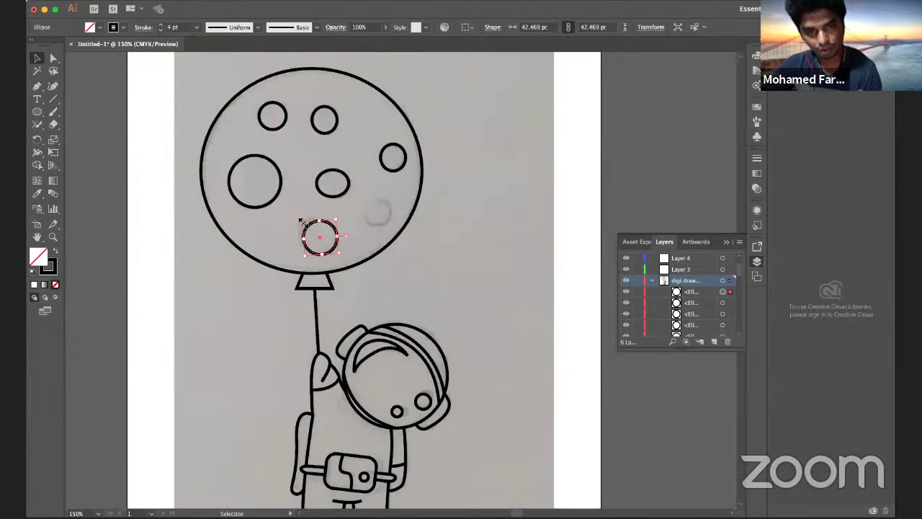
pyautogui.moveTo(298, 218); pyautogui.dragTo(292, 214)
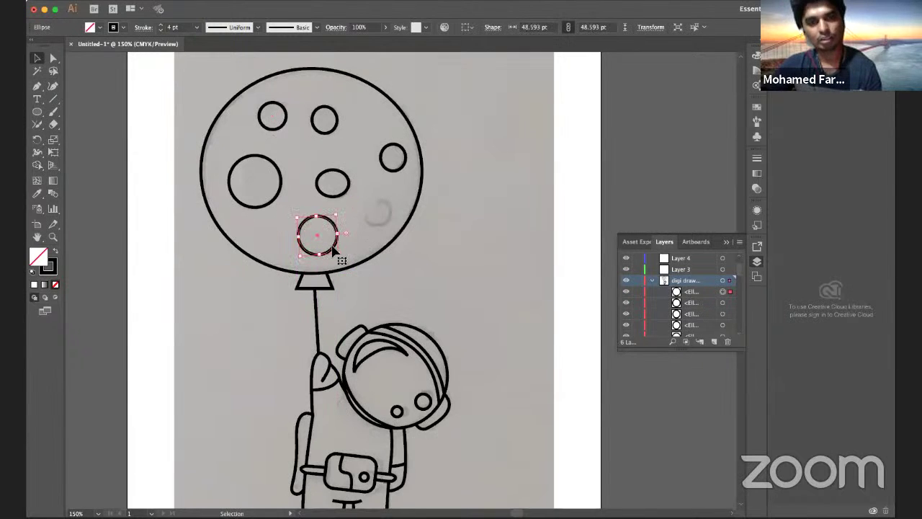
pyautogui.moveTo(314, 252); pyautogui.dragTo(368, 227)
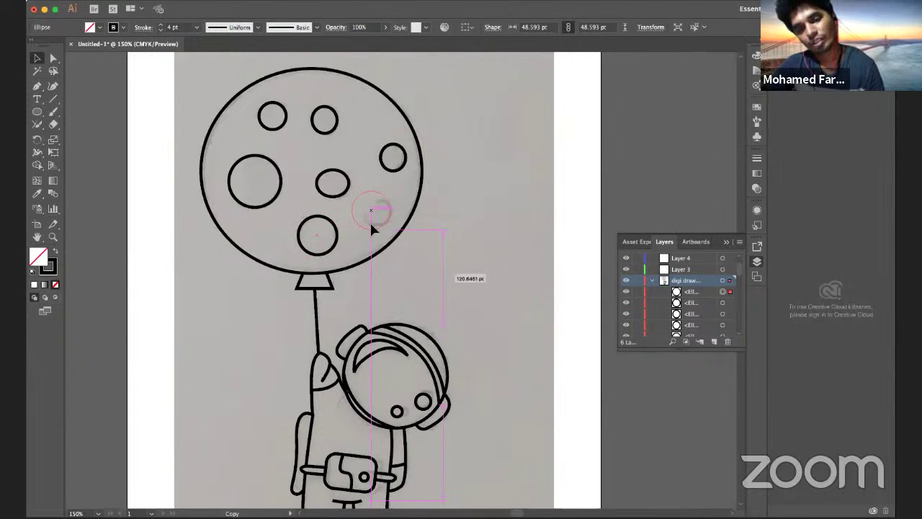
pyautogui.moveTo(353, 195); pyautogui.dragTo(366, 227)
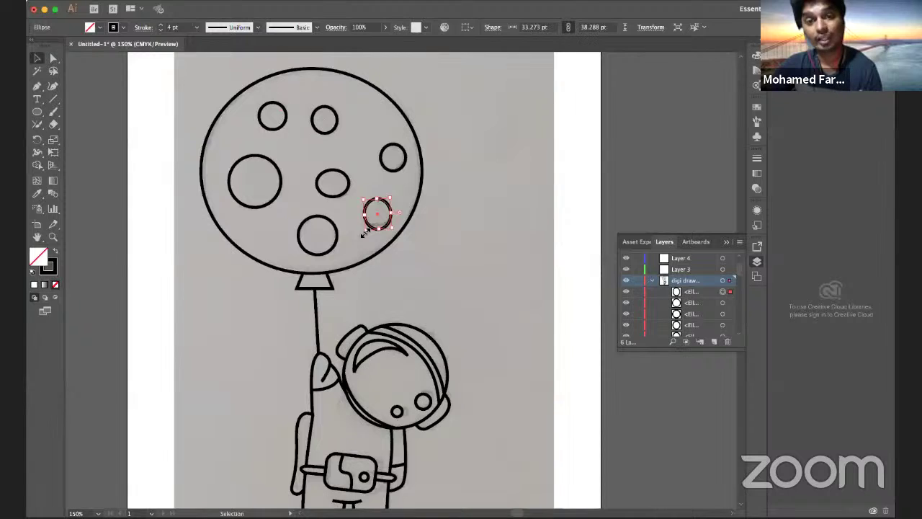
pyautogui.moveTo(365, 232); pyautogui.dragTo(362, 224)
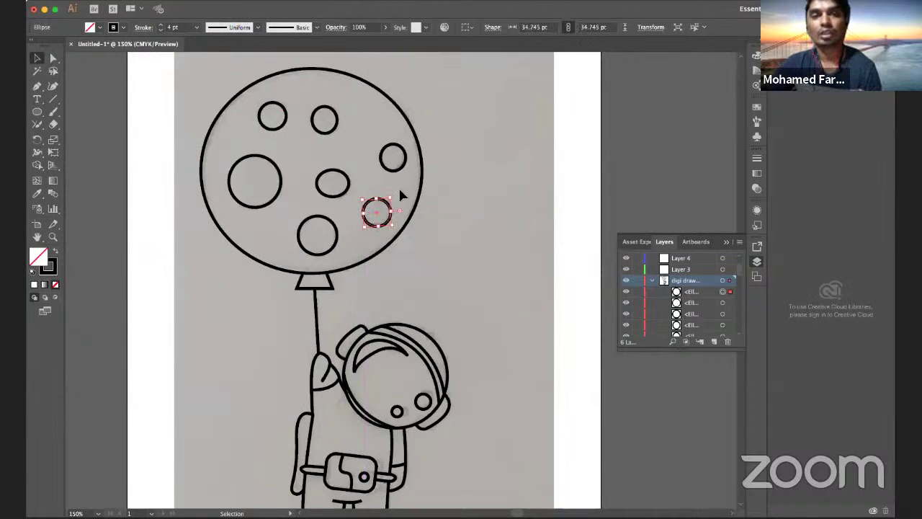
# - Round out the centre crater and flatten the top-middle one to 31.39 × 28.43 pt
pyautogui.click(333, 180)
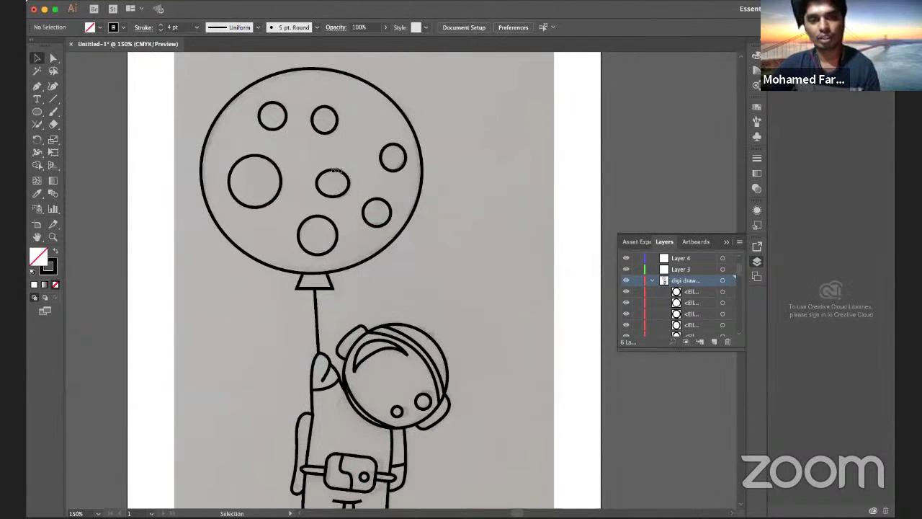
pyautogui.moveTo(336, 166); pyautogui.dragTo(316, 164)
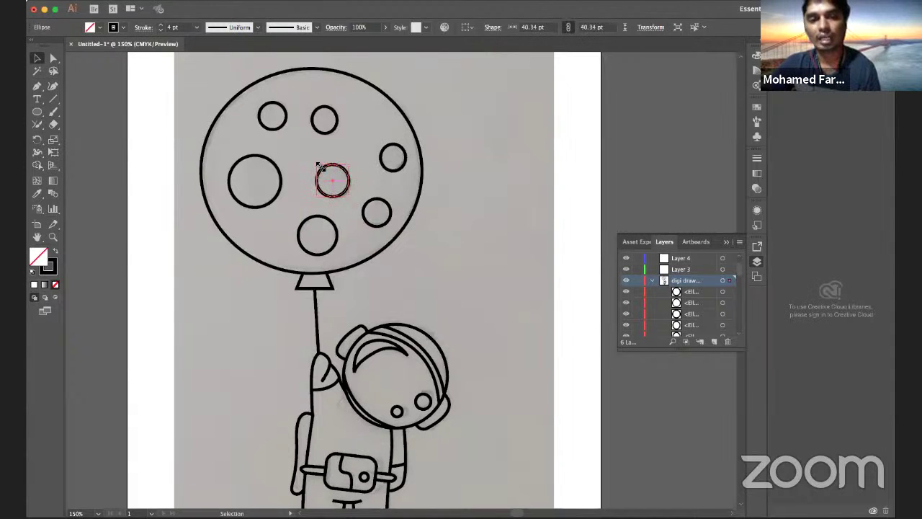
pyautogui.moveTo(315, 163); pyautogui.dragTo(318, 165)
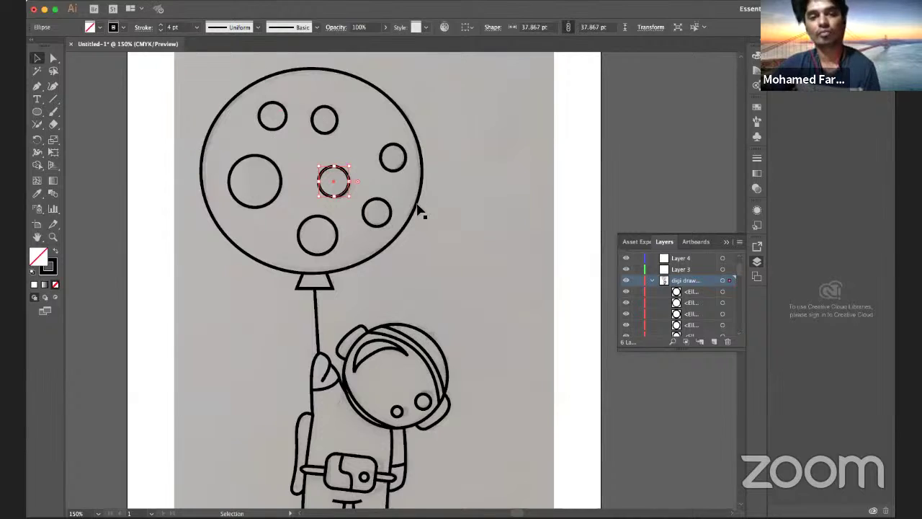
pyautogui.click(325, 160)
pyautogui.click(326, 108)
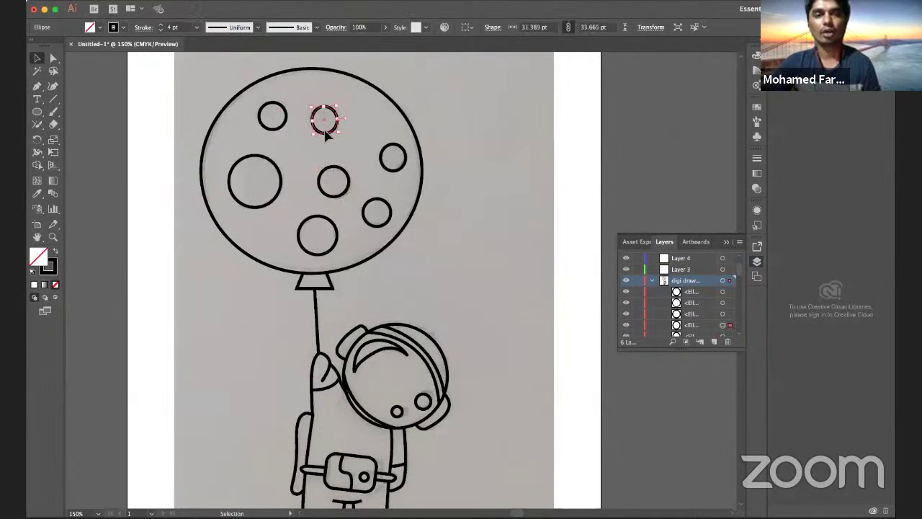
pyautogui.moveTo(325, 107); pyautogui.dragTo(325, 114)
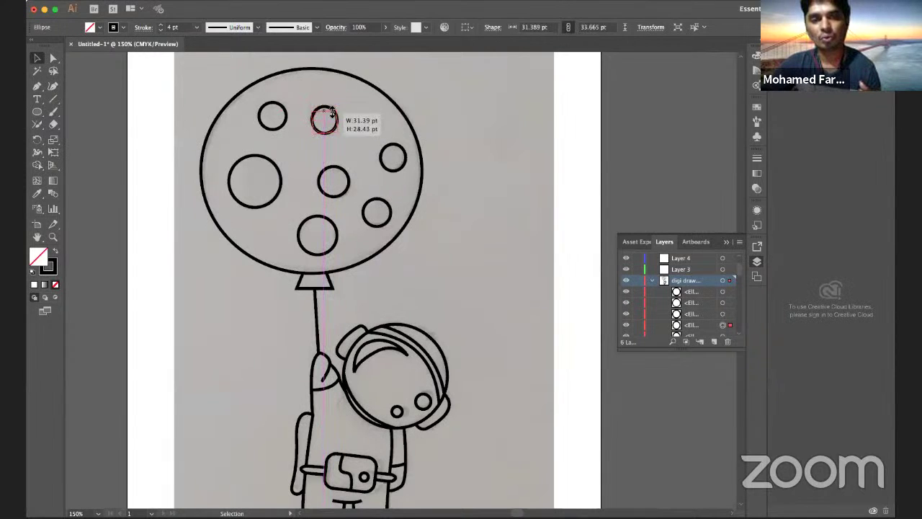
pyautogui.moveTo(325, 113); pyautogui.dragTo(324, 112)
pyautogui.click(439, 129)
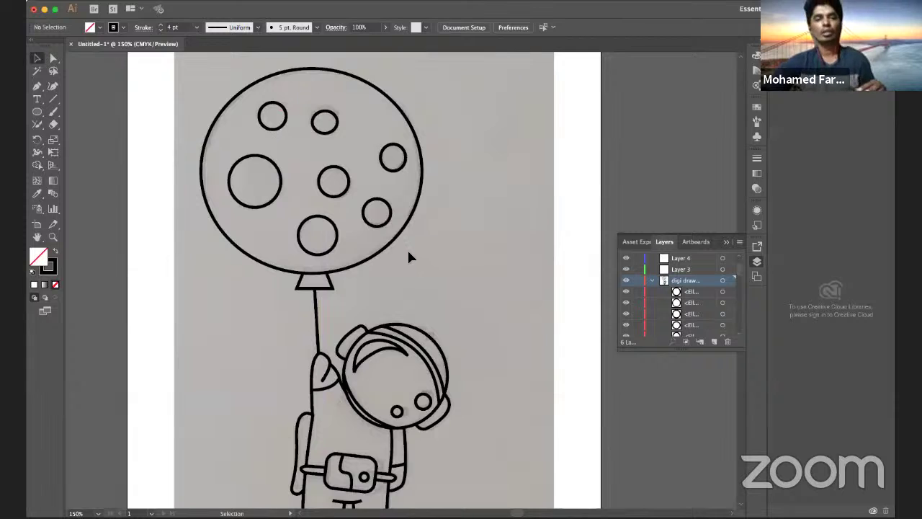
pyautogui.hotkey('ctrl', '-')
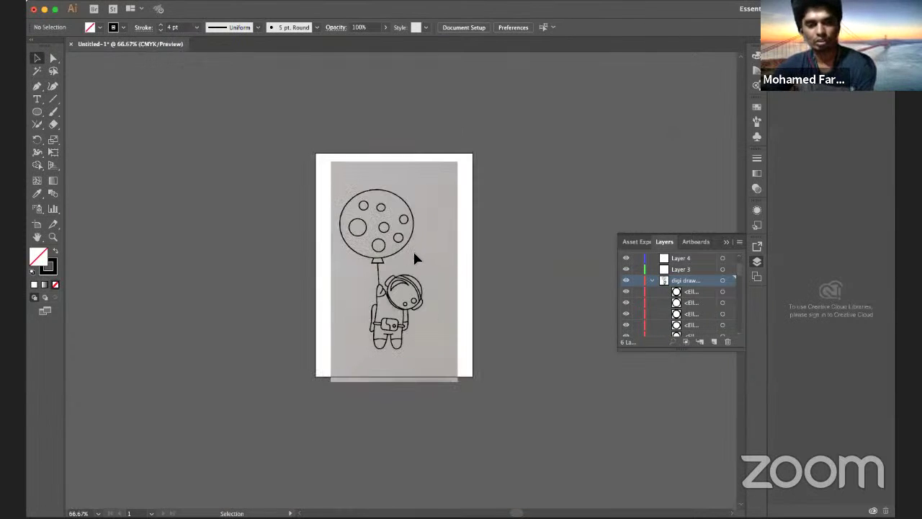
# - Select all the astronaut artwork on the collapsed digi drawing layer and Paste in Back a copy
pyautogui.hotkey('ctrl', '1')
pyautogui.click(652, 280)
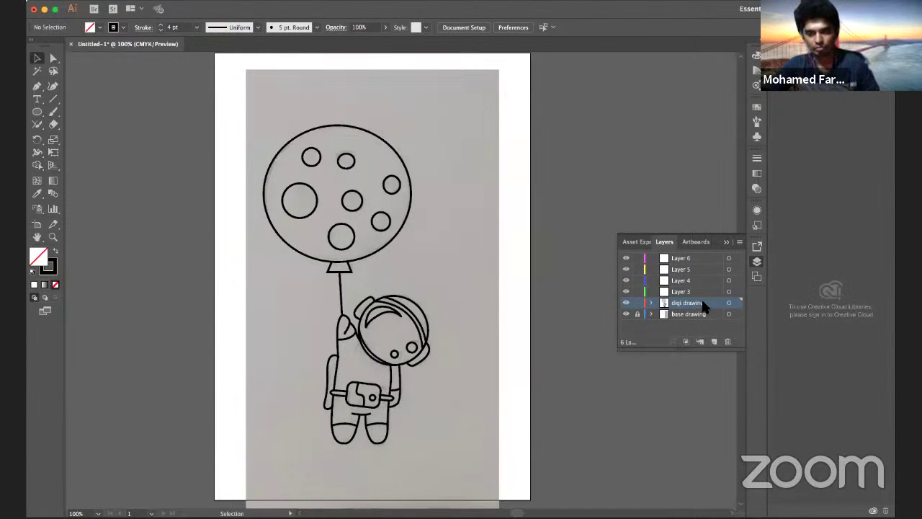
pyautogui.click(60, 8)
pyautogui.press('Left')
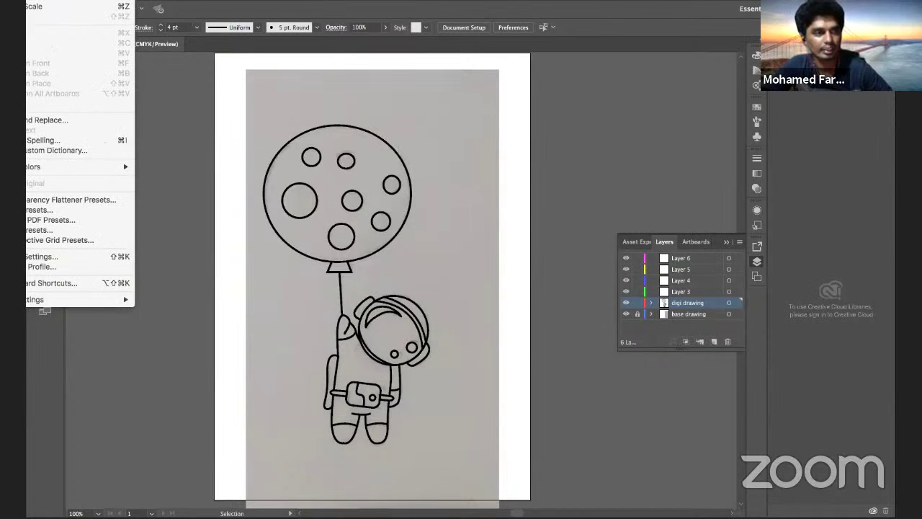
pyautogui.click(160, 101)
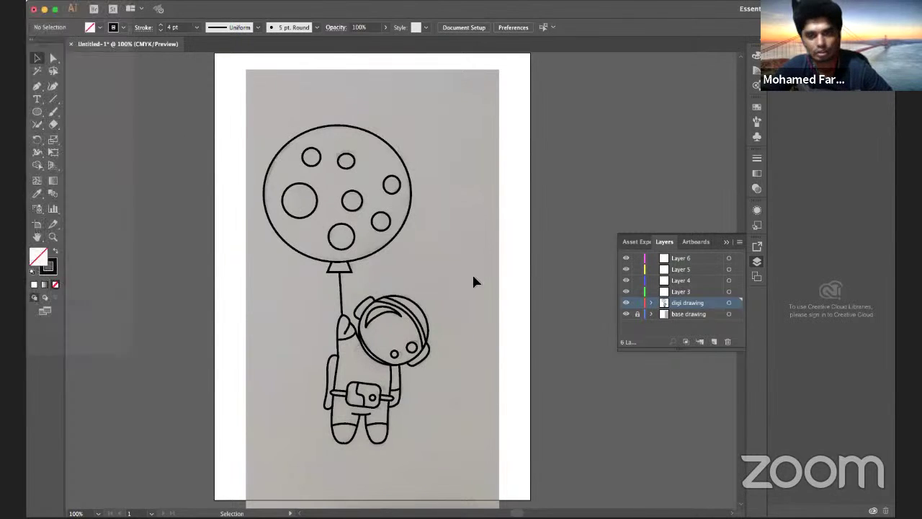
pyautogui.click(652, 302)
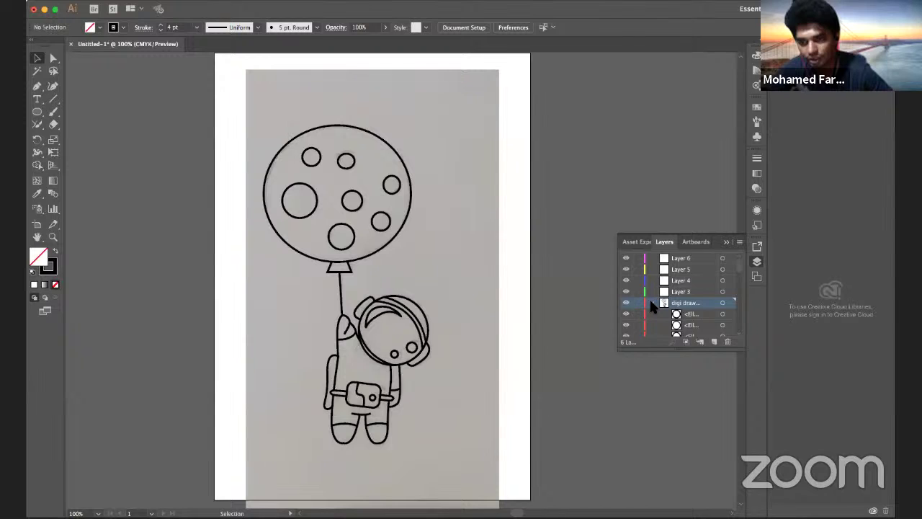
pyautogui.click(651, 303)
pyautogui.hotkey('ctrl', 'a')
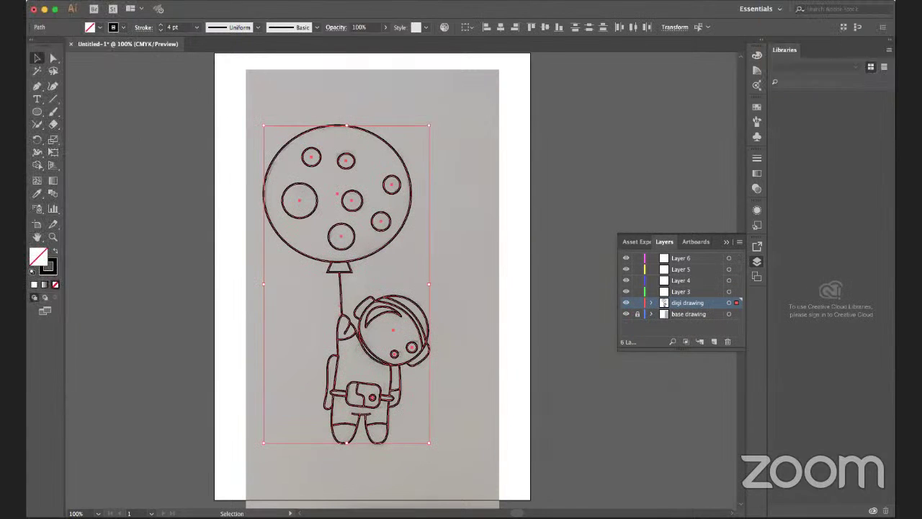
pyautogui.click(7, 0)
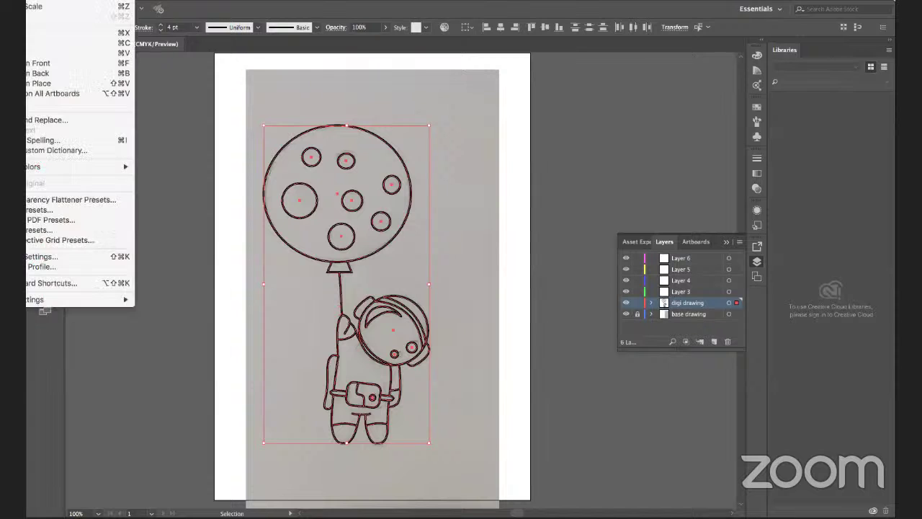
pyautogui.click(41, 73)
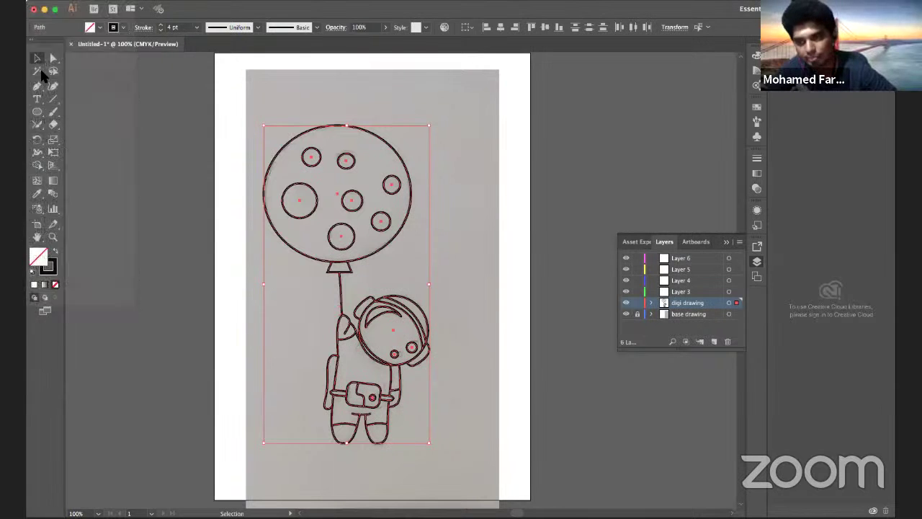
# - Add a new layer named 'colouring' above base drawing and move the outline art onto it
pyautogui.click(666, 314)
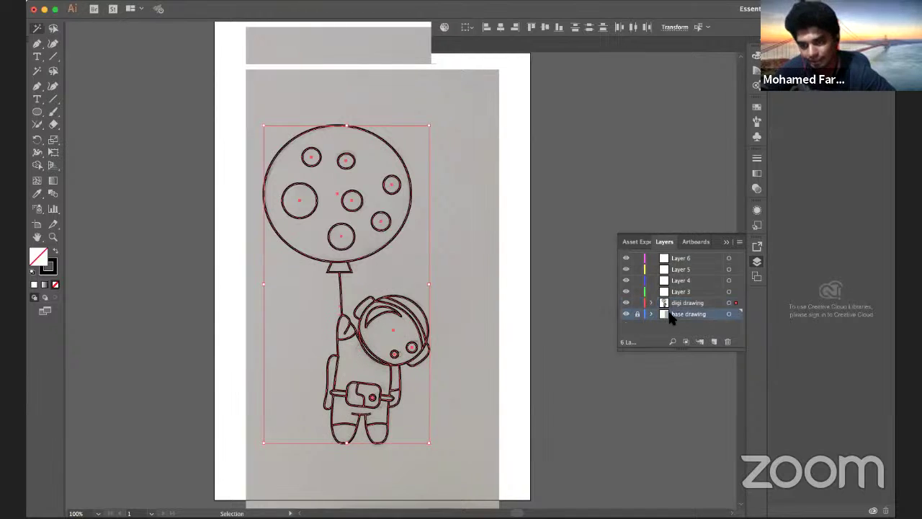
pyautogui.click(714, 341)
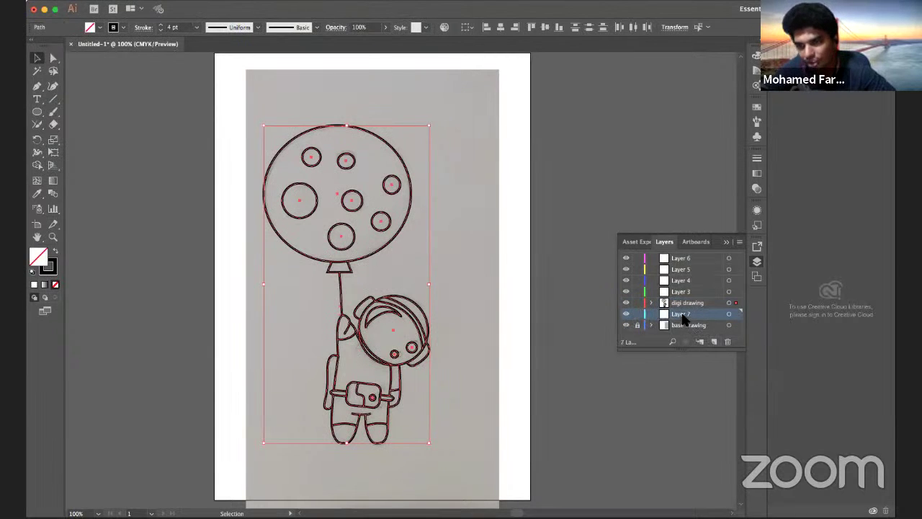
pyautogui.doubleClick(683, 314)
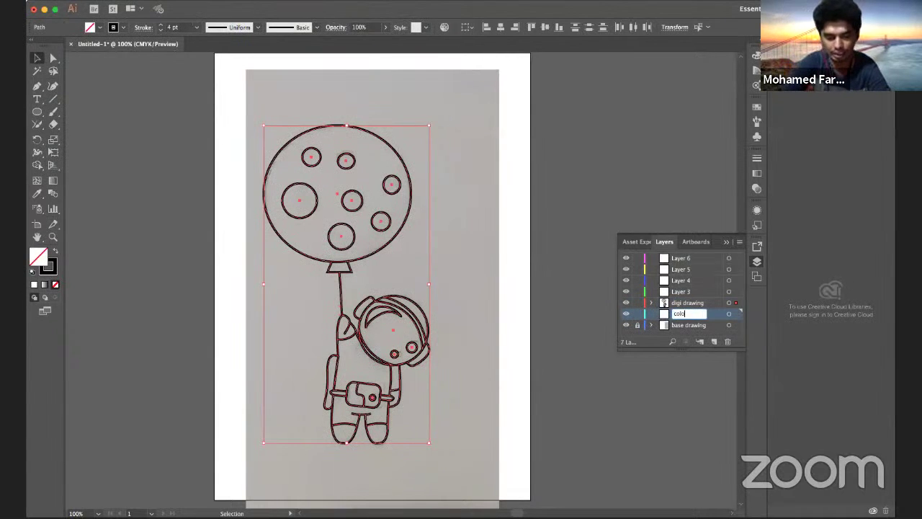
pyautogui.write('colouring')
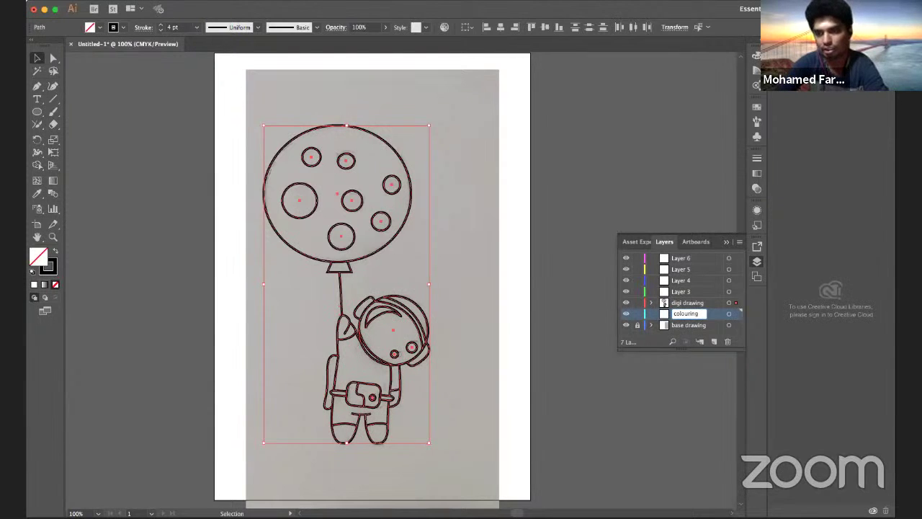
pyautogui.press('Return')
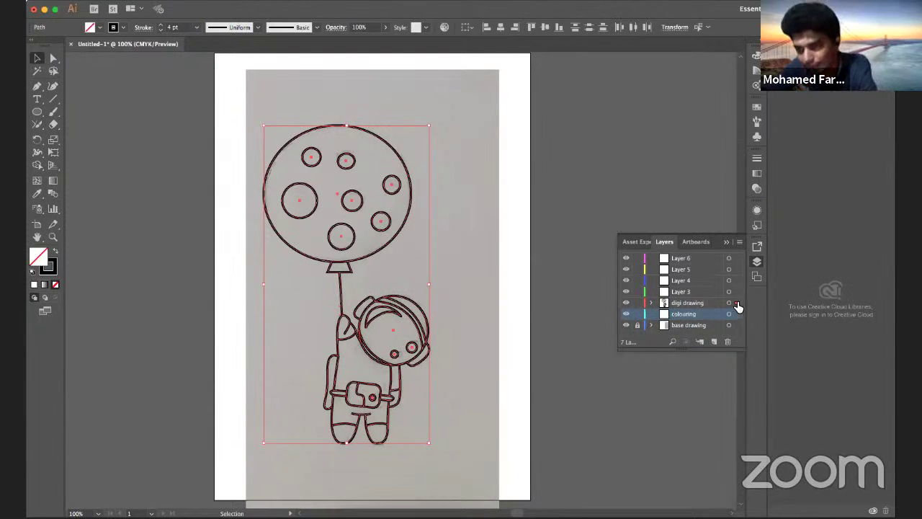
pyautogui.moveTo(737, 303); pyautogui.dragTo(736, 314)
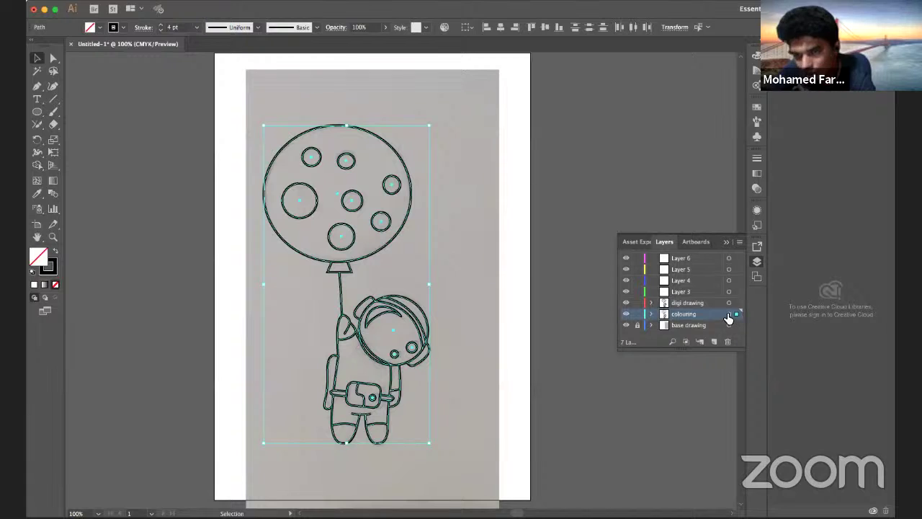
# - Delete the empty Layers 3, 4, 5 and 6
pyautogui.click(626, 303)
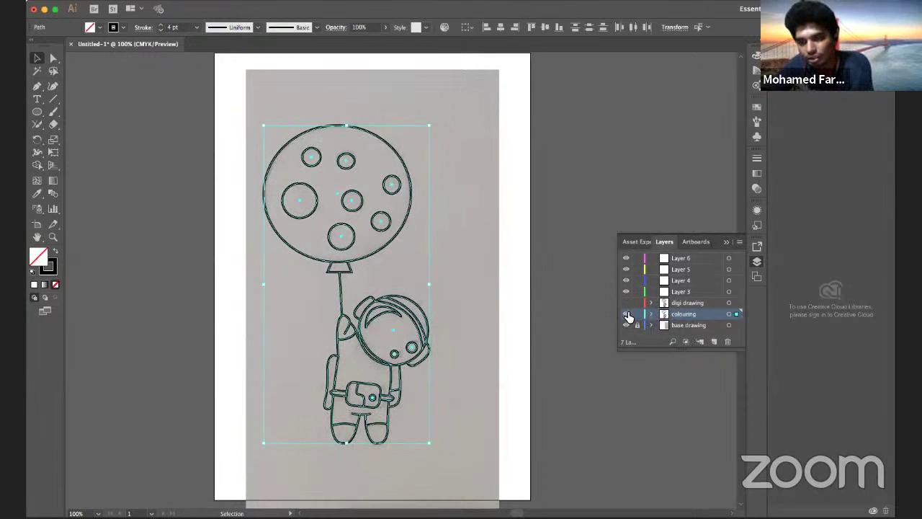
pyautogui.click(626, 291)
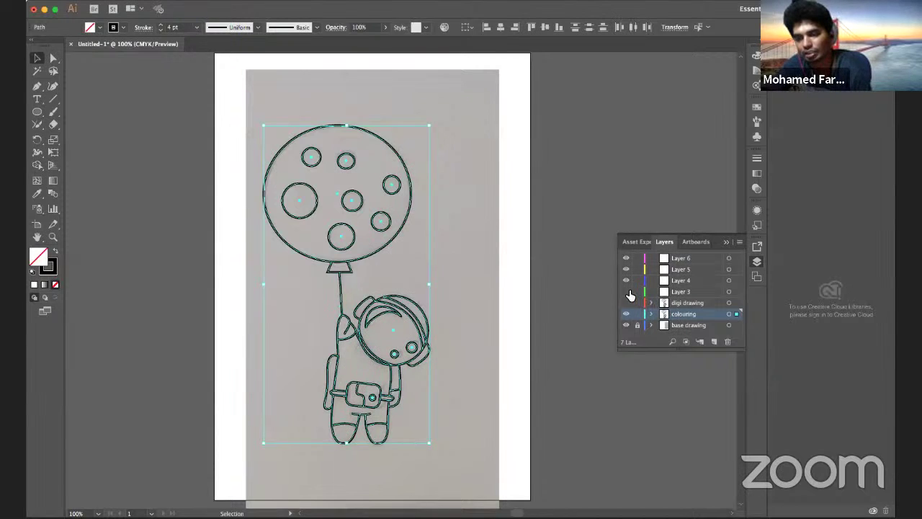
pyautogui.click(688, 291)
pyautogui.click(727, 342)
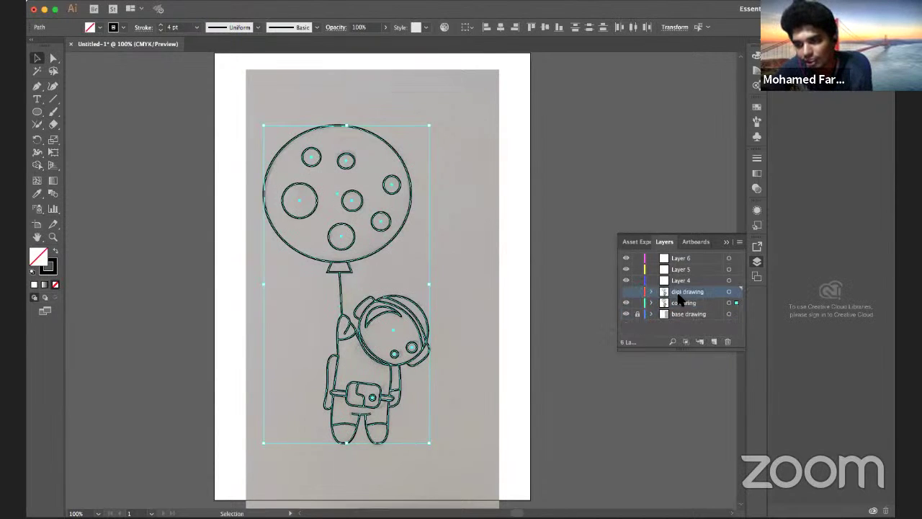
pyautogui.click(694, 282)
pyautogui.click(726, 341)
pyautogui.click(693, 270)
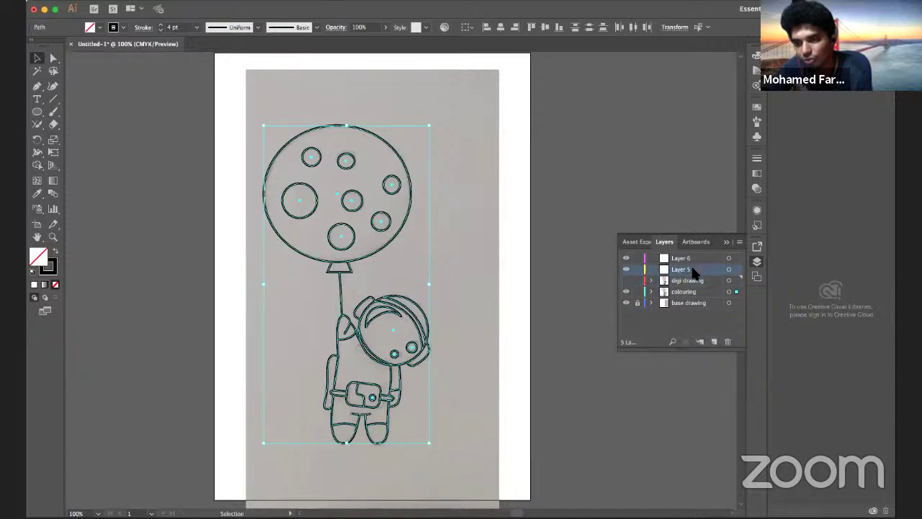
pyautogui.click(727, 342)
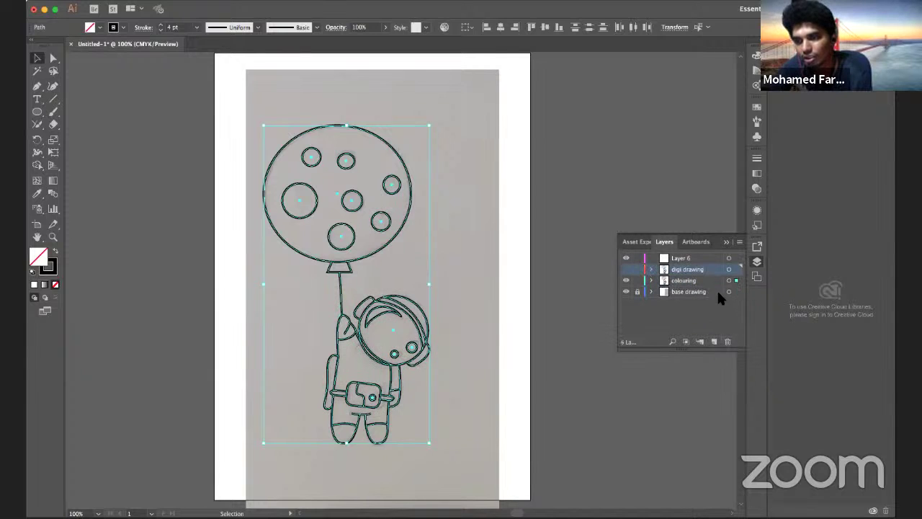
pyautogui.click(697, 257)
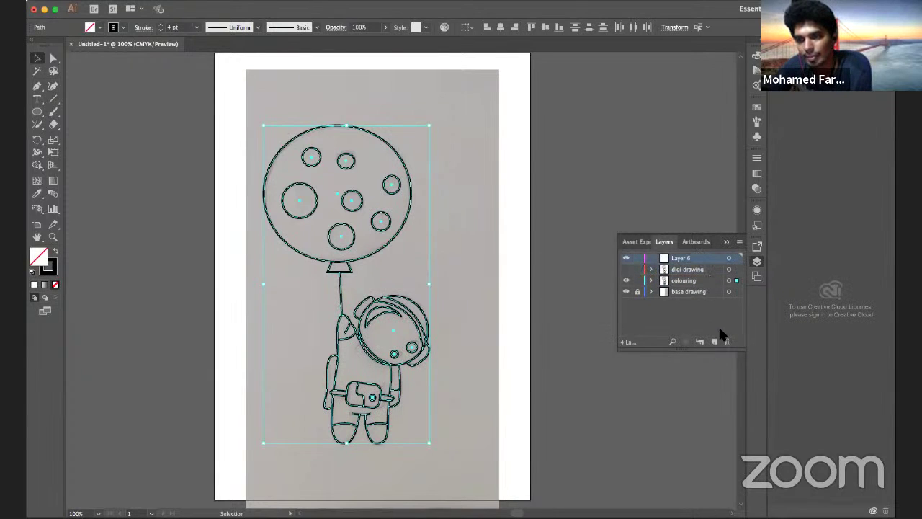
pyautogui.click(726, 341)
# - Hide the colouring layer's art and show the digi drawing outline art
pyautogui.click(684, 271)
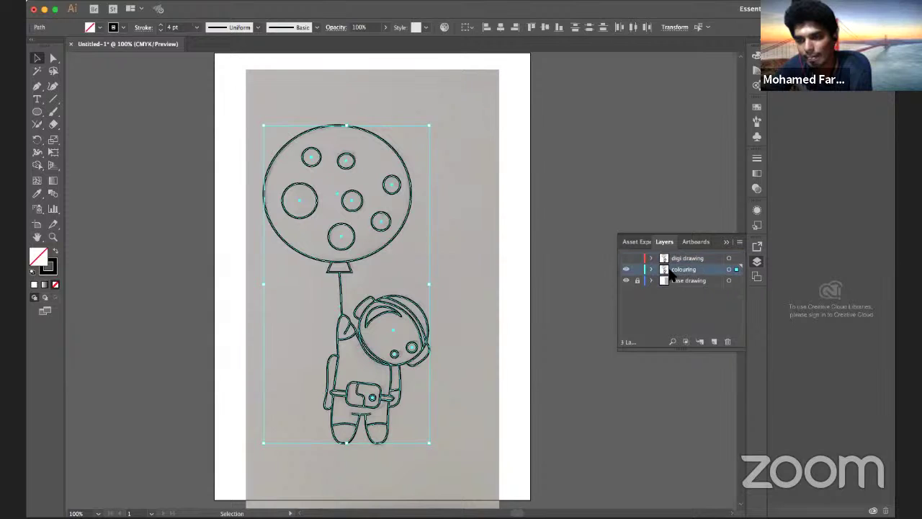
pyautogui.click(626, 269)
pyautogui.click(626, 270)
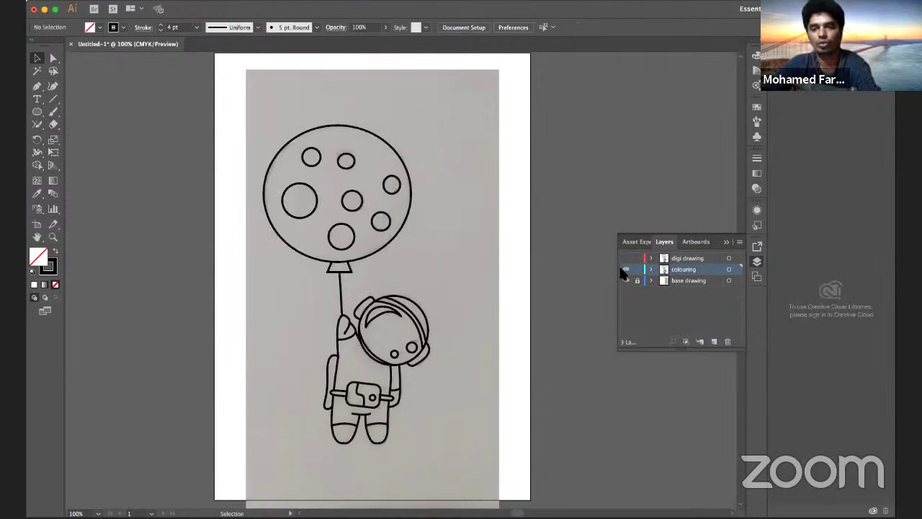
pyautogui.click(626, 269)
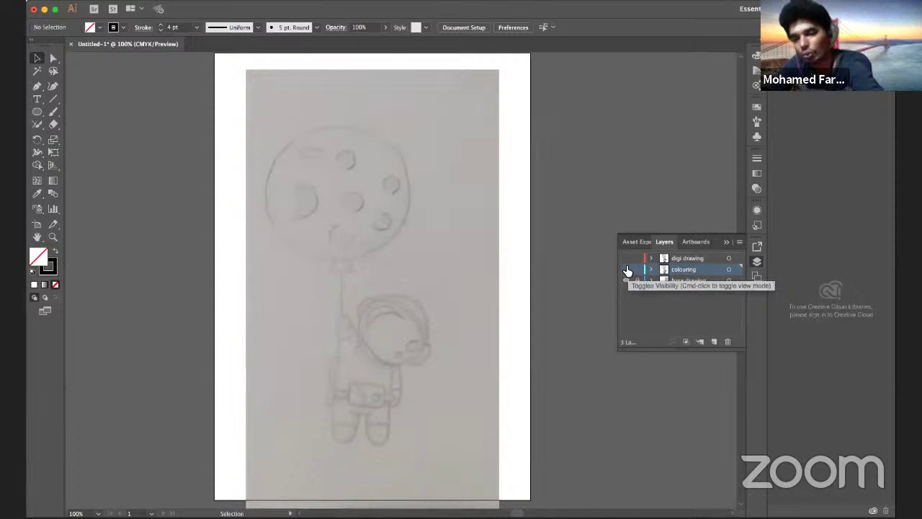
pyautogui.click(678, 280)
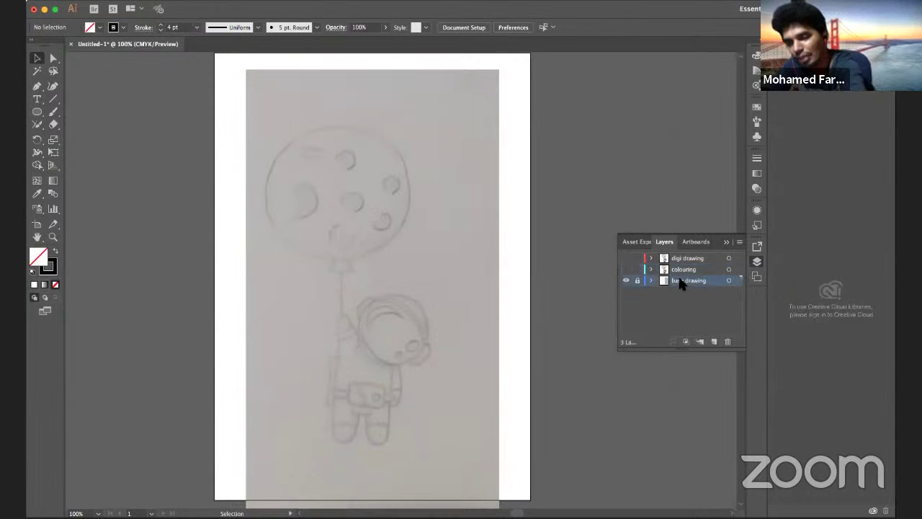
pyautogui.click(626, 259)
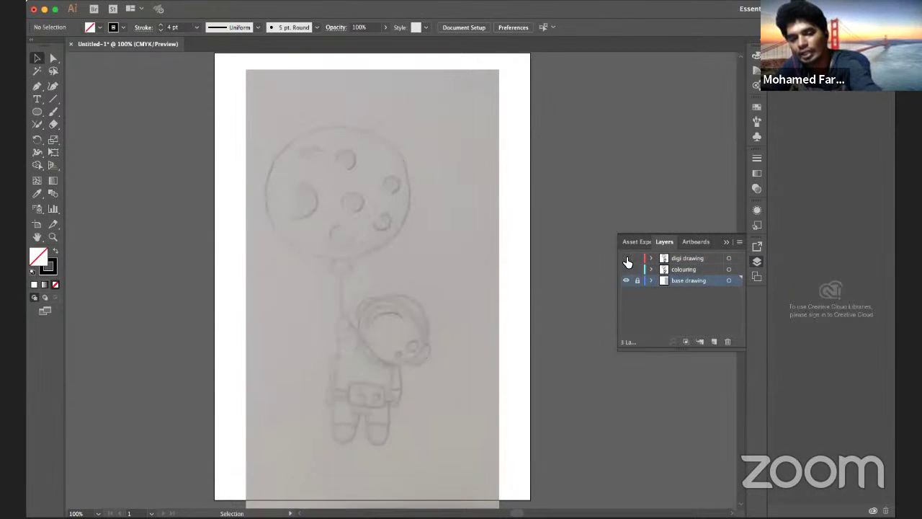
# - Hide digi drawing, show and activate the colouring layer, and switch to Shape Builder (Shift+M)
pyautogui.click(626, 259)
pyautogui.click(626, 259)
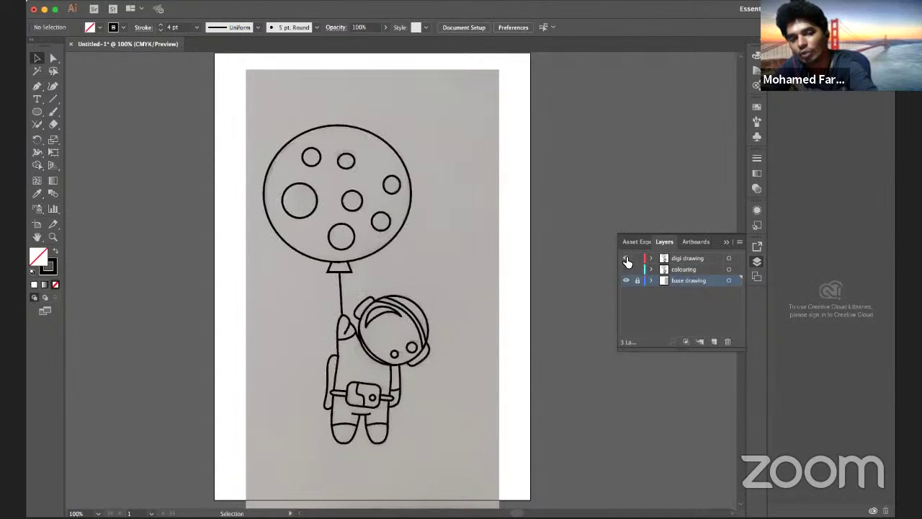
pyautogui.click(626, 258)
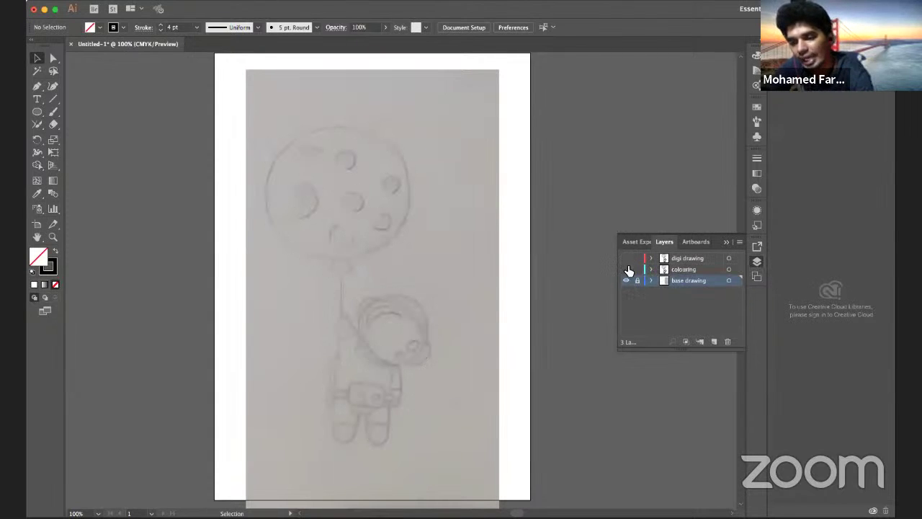
pyautogui.click(626, 270)
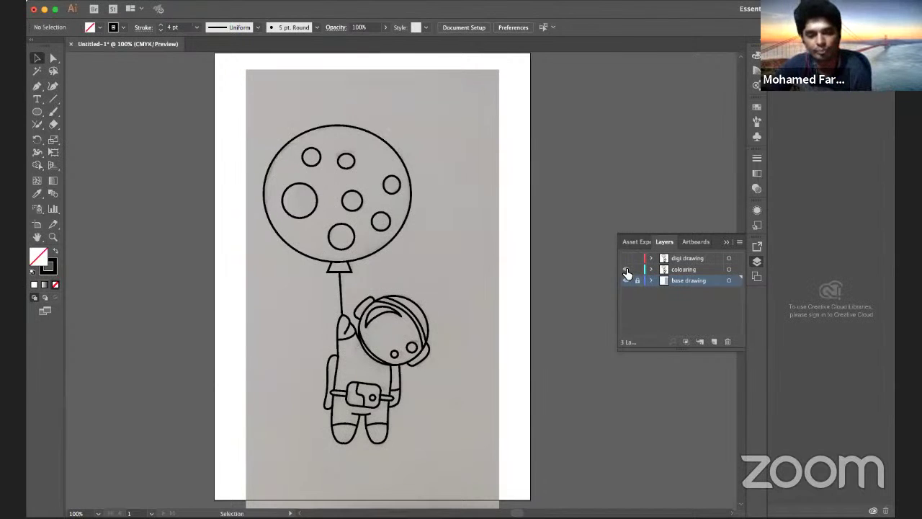
pyautogui.click(681, 271)
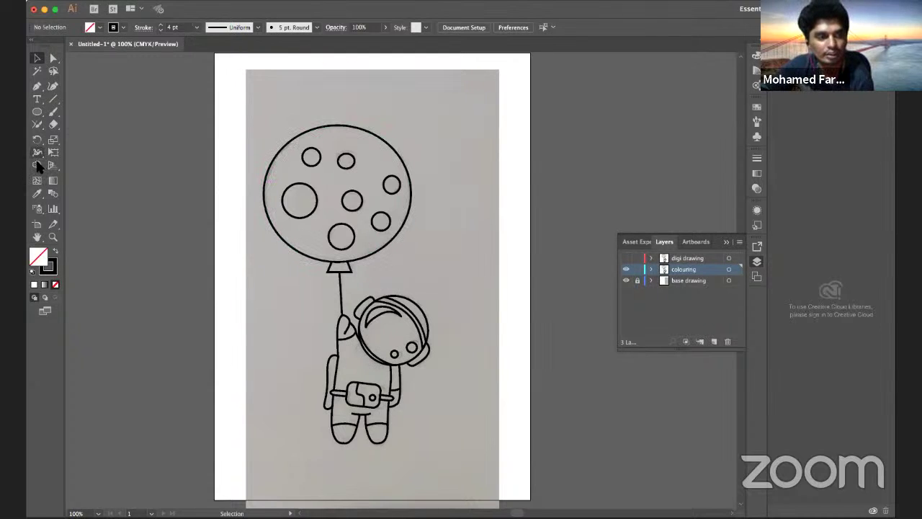
pyautogui.hotkey('shift', 'm')
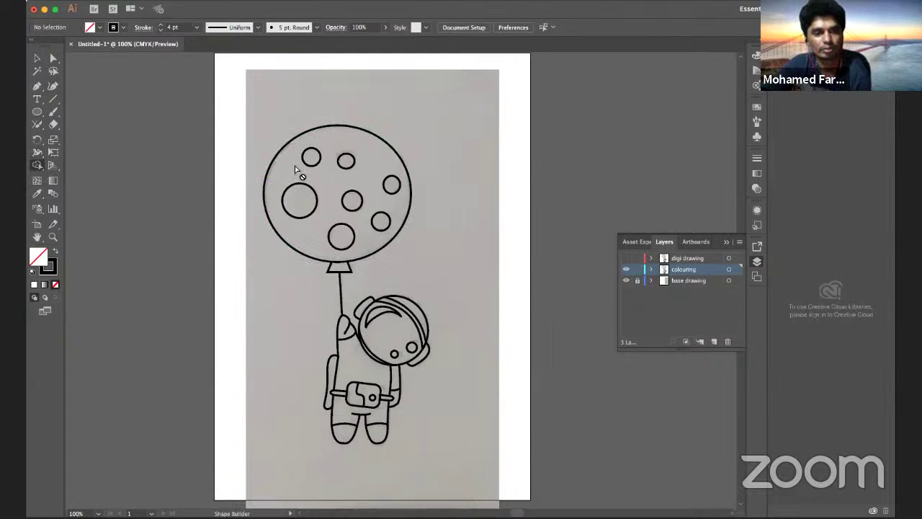
# - Select all colouring-layer art and try a white fill before clearing it
pyautogui.keyDown('alt'); pyautogui.click(681, 271); pyautogui.keyUp('alt')
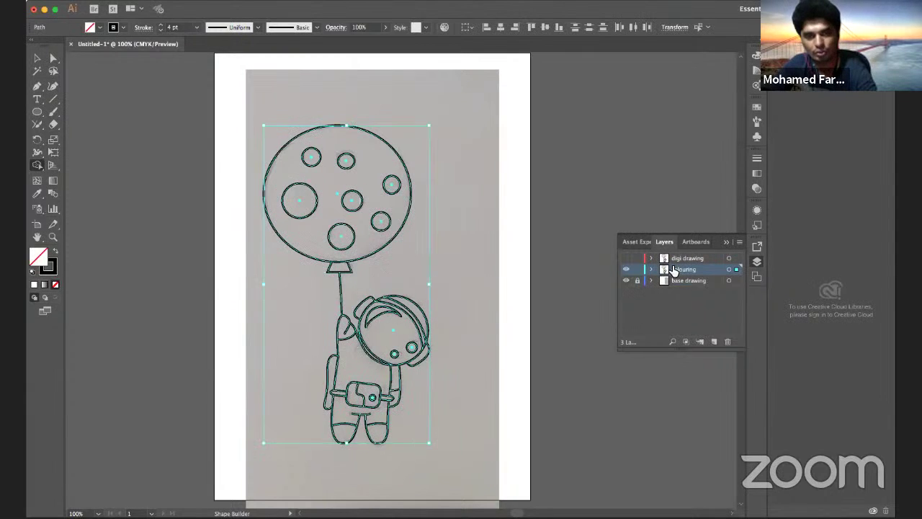
pyautogui.click(373, 173)
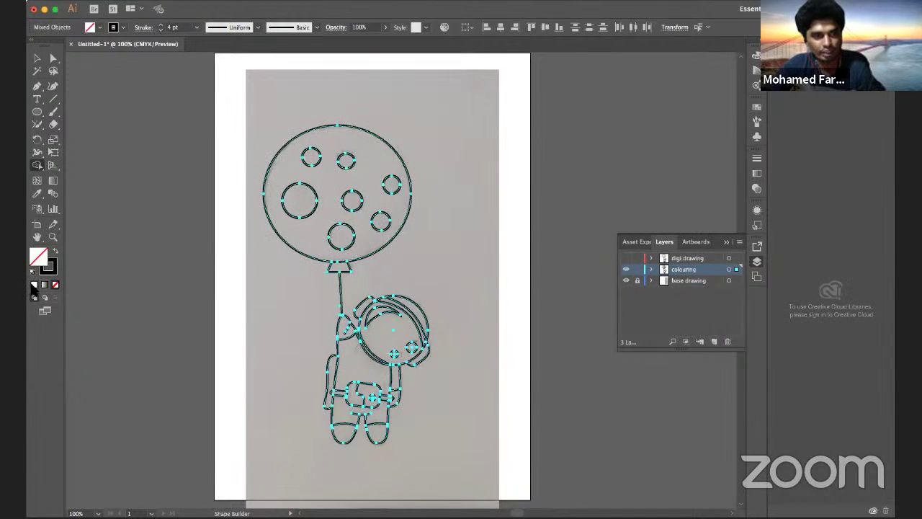
pyautogui.click(33, 285)
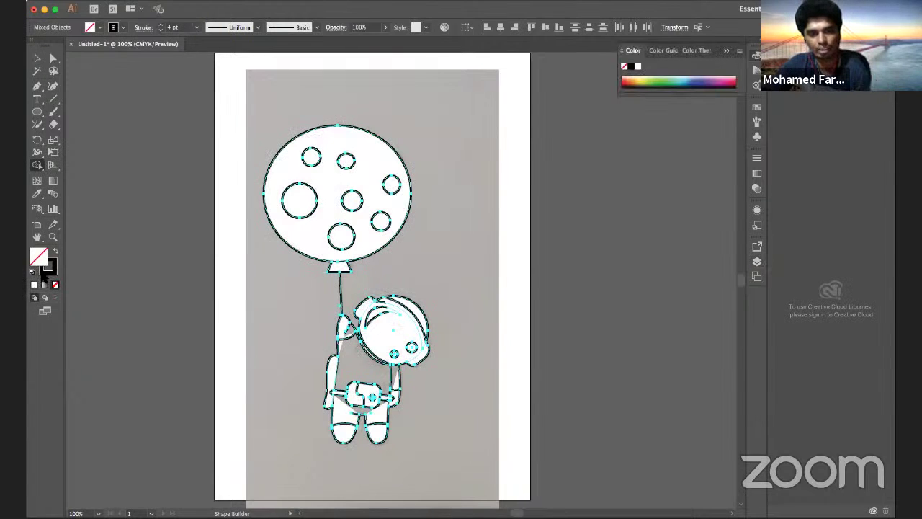
pyautogui.hotkey('ctrl', 'z')
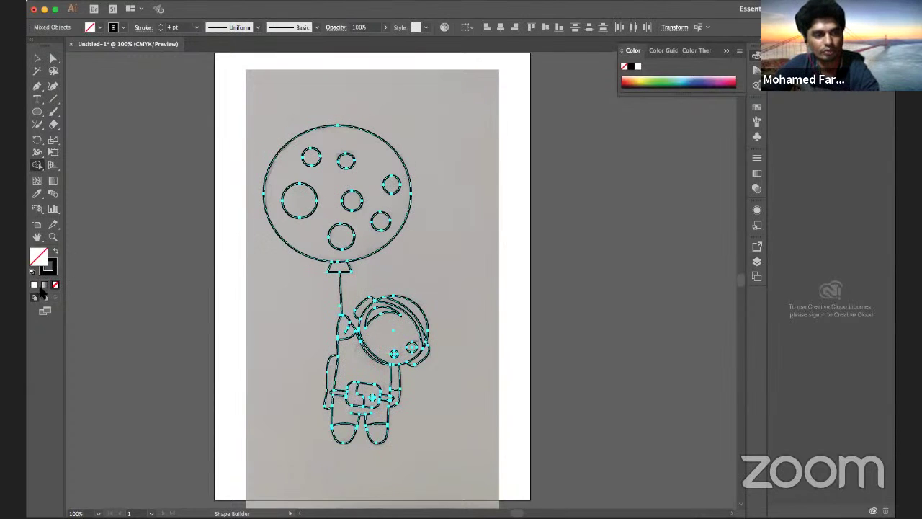
pyautogui.click(34, 285)
pyautogui.click(54, 284)
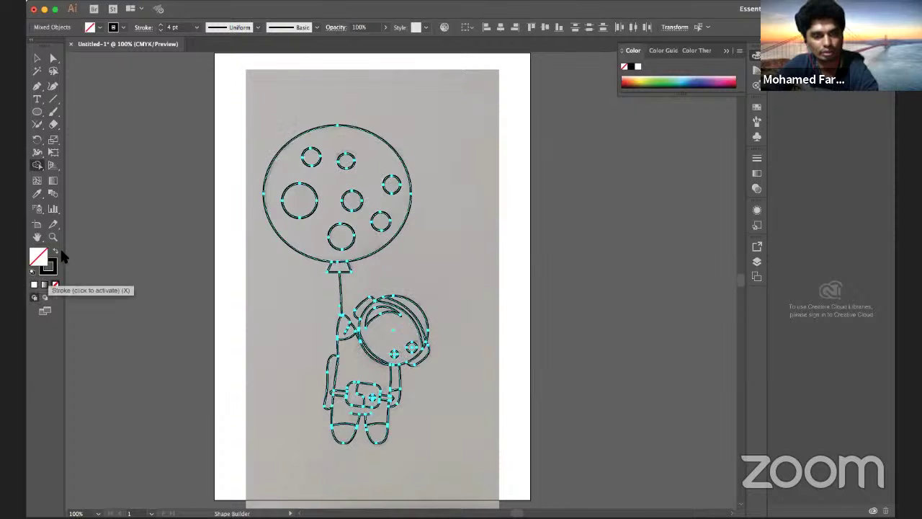
# - Pick orange F49E06 as the fill and Shape Builder the balloon region with it
pyautogui.doubleClick(40, 256)
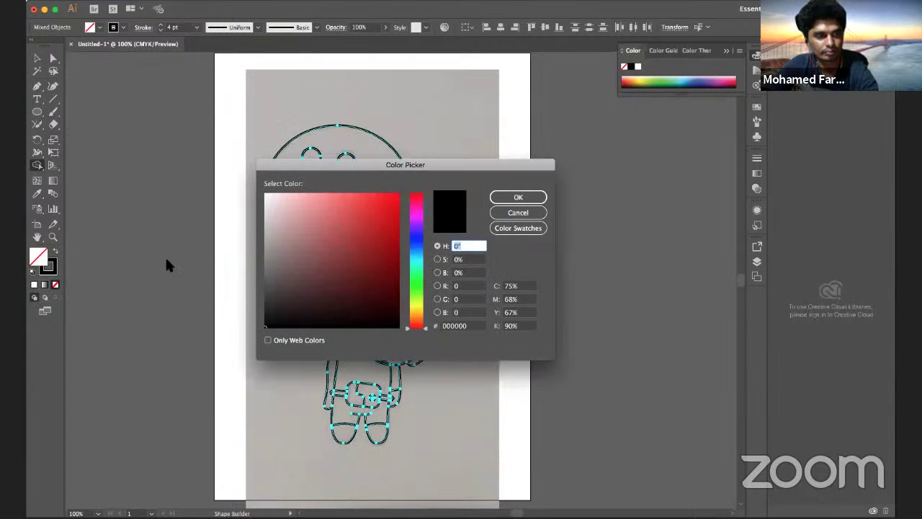
pyautogui.click(420, 313)
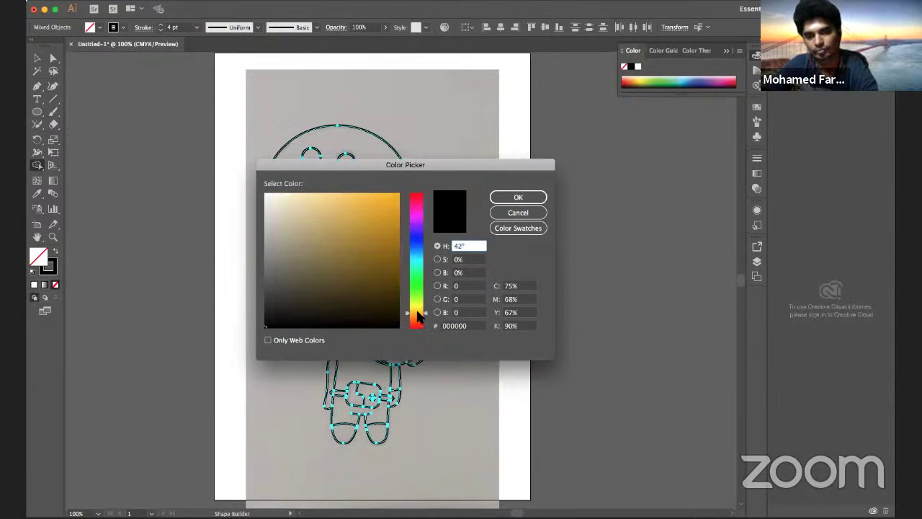
pyautogui.moveTo(391, 220); pyautogui.dragTo(396, 198)
pyautogui.click(518, 197)
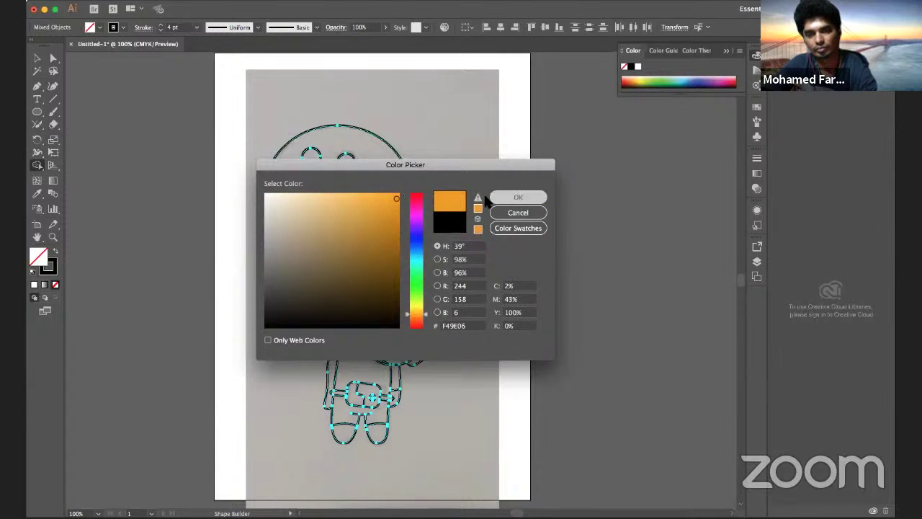
pyautogui.click(360, 181)
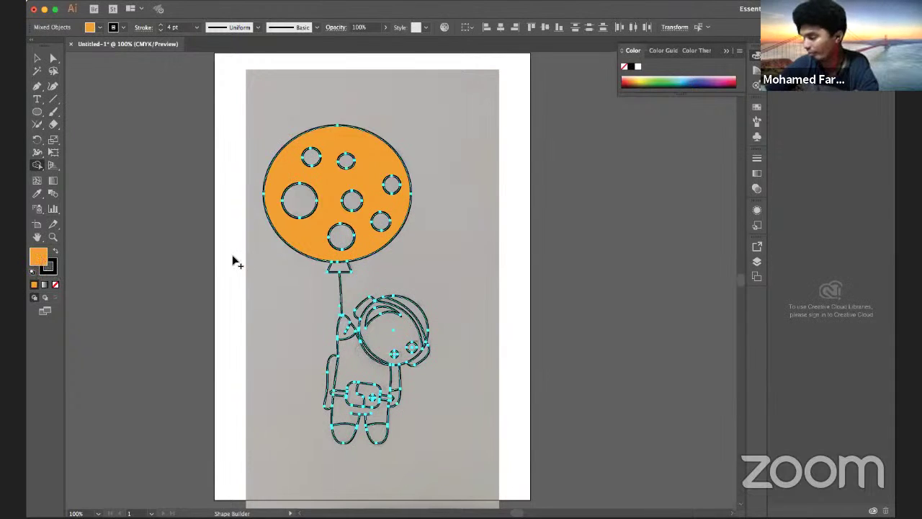
# - Pick navy 02304F as the fill and Shape Builder the helmet visor with it
pyautogui.doubleClick(39, 261)
pyautogui.moveTo(349, 297); pyautogui.dragTo(362, 287)
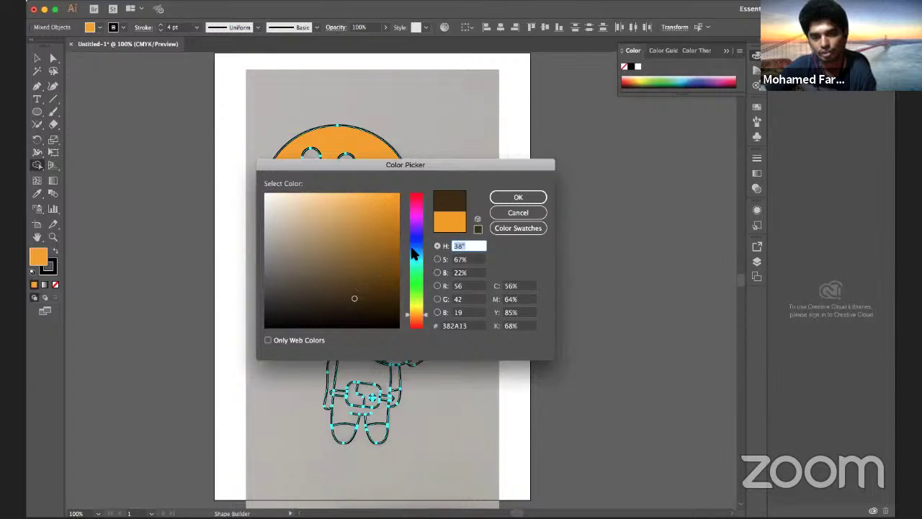
pyautogui.moveTo(413, 252)
pyautogui.mouseDown()
pyautogui.moveTo(416, 240)
pyautogui.moveTo(396, 231)
pyautogui.moveTo(399, 265)
pyautogui.moveTo(425, 251)
pyautogui.moveTo(396, 288)
pyautogui.mouseUp()
pyautogui.click(395, 233)
pyautogui.click(396, 270)
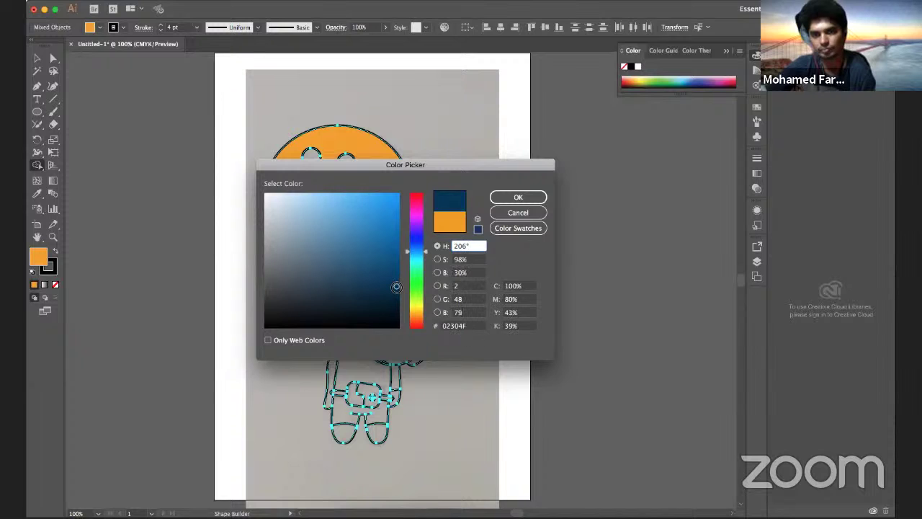
pyautogui.click(518, 197)
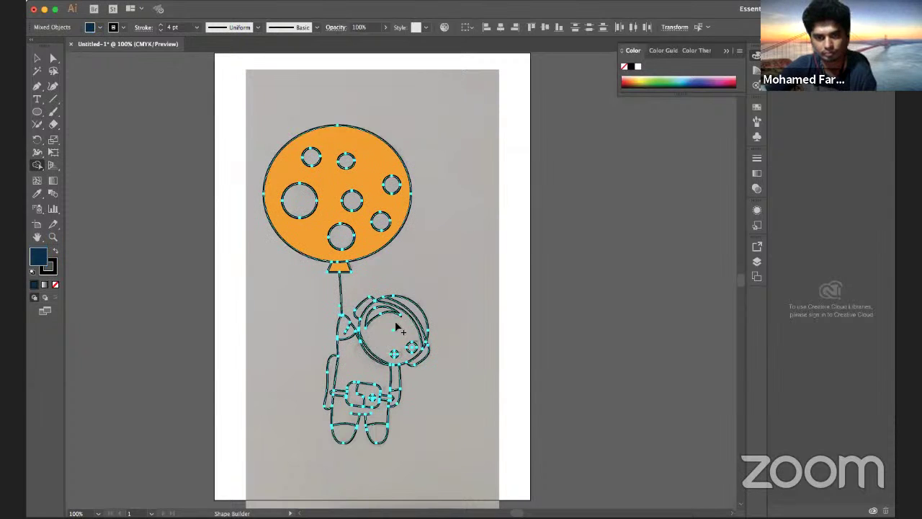
pyautogui.click(389, 337)
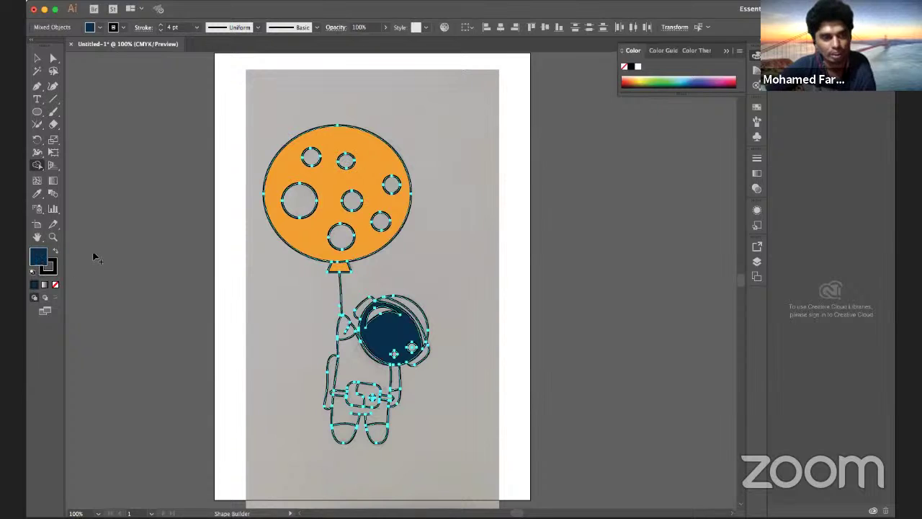
# - Set the fill to white, then Shape Builder the torso, lower body, left boot, balloon arm and helmet rim
pyautogui.doubleClick(40, 257)
pyautogui.click(265, 193)
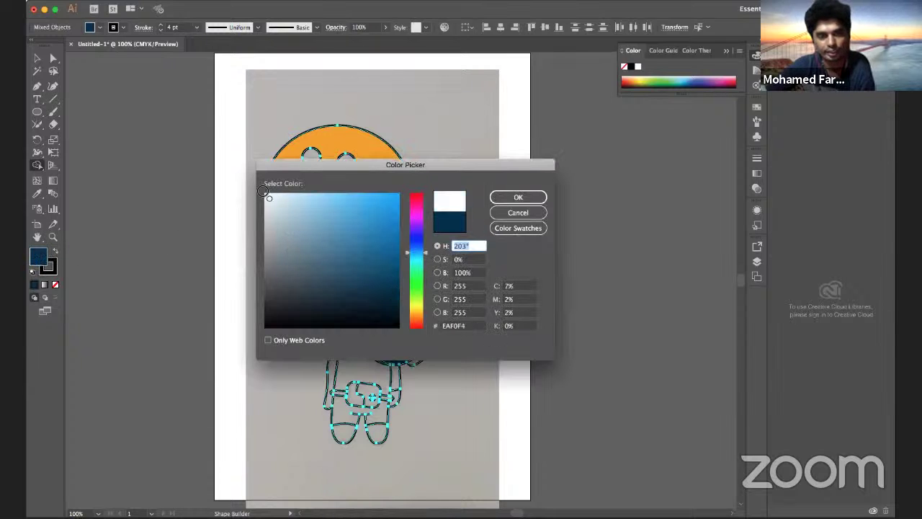
pyautogui.click(496, 199)
pyautogui.click(349, 395)
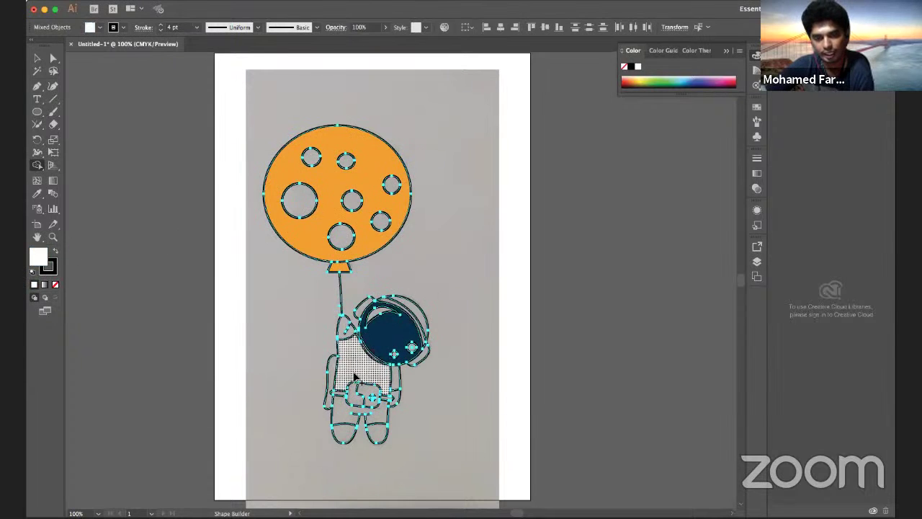
pyautogui.click(384, 388)
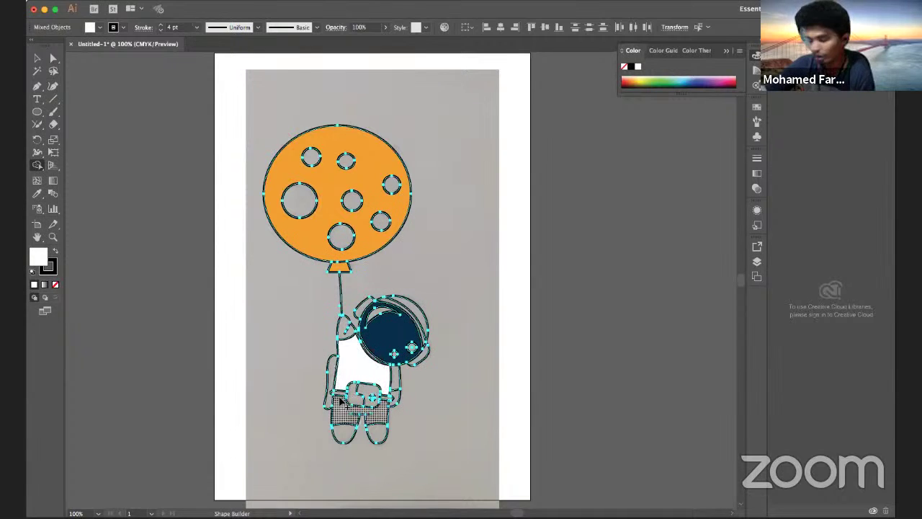
pyautogui.click(357, 414)
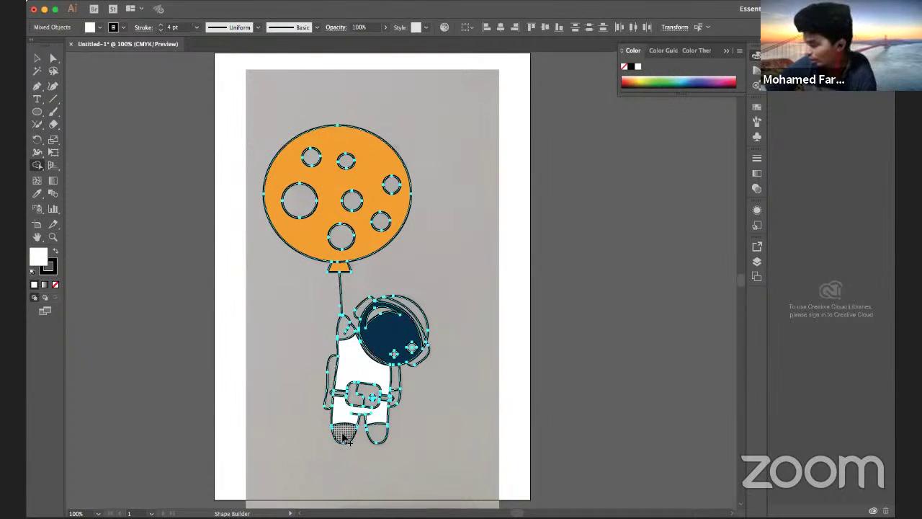
pyautogui.click(345, 436)
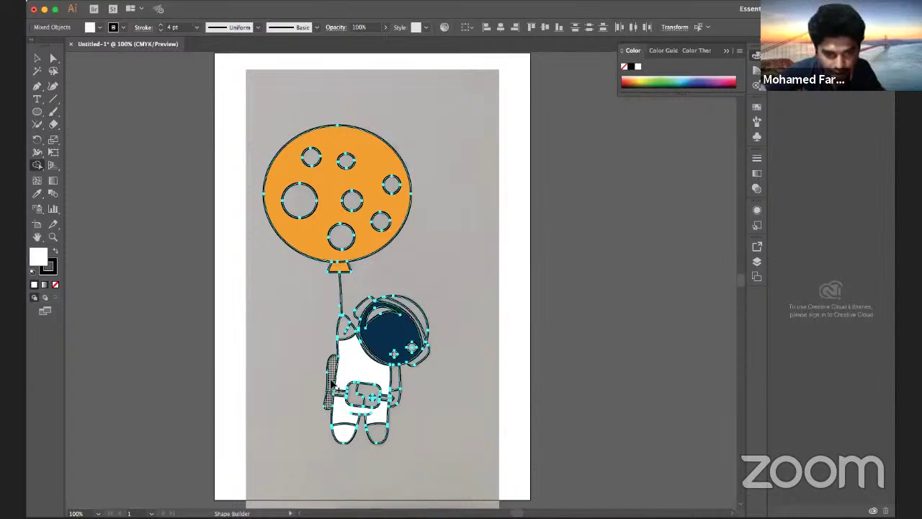
pyautogui.click(349, 332)
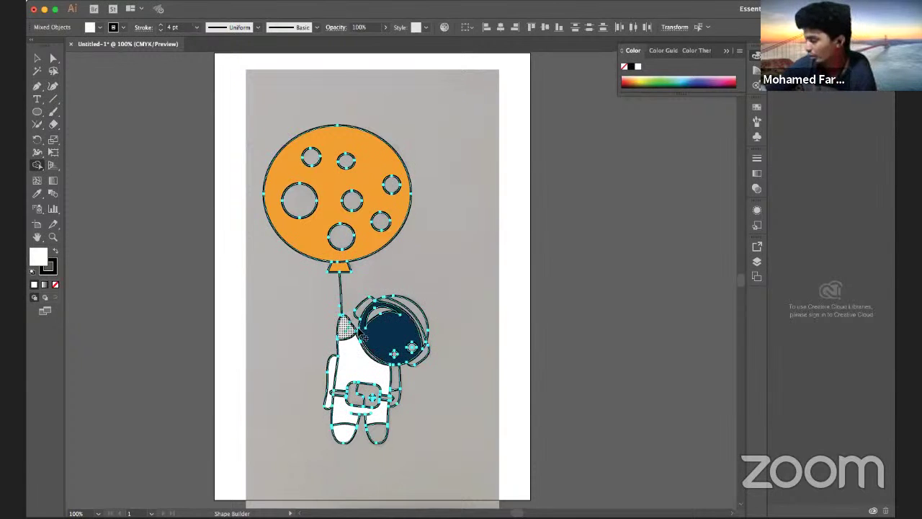
pyautogui.click(408, 306)
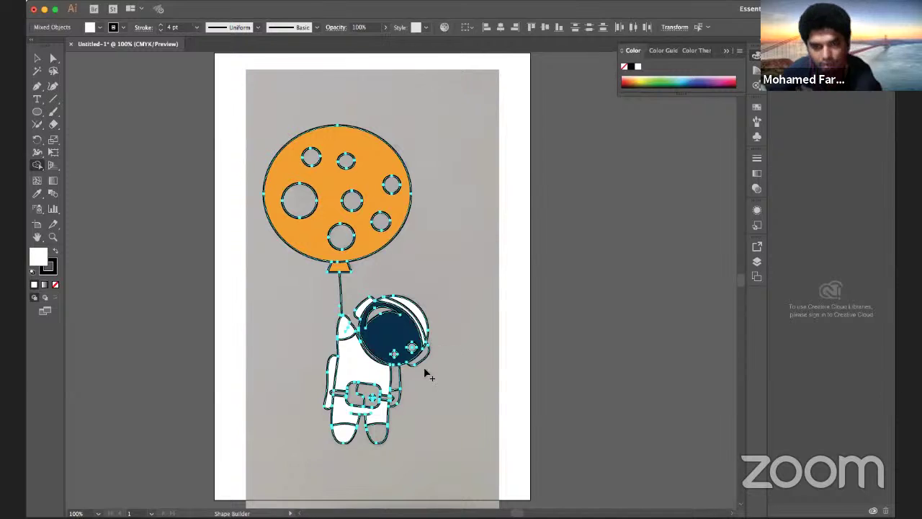
# - Fill the sleeve strip beside the helmet white and the belt-pack dot blue 0098ED
pyautogui.scroll(2, 425, 383)
pyautogui.scroll(3, 409, 308)
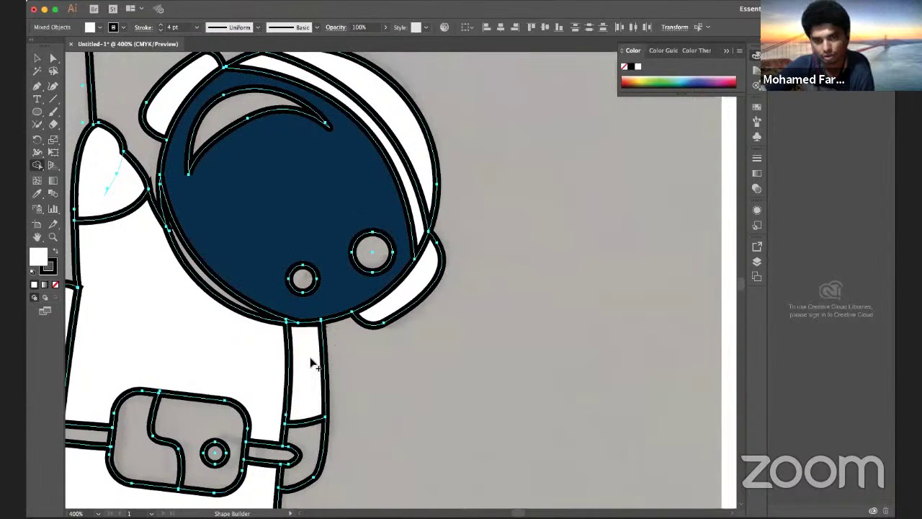
pyautogui.click(302, 447)
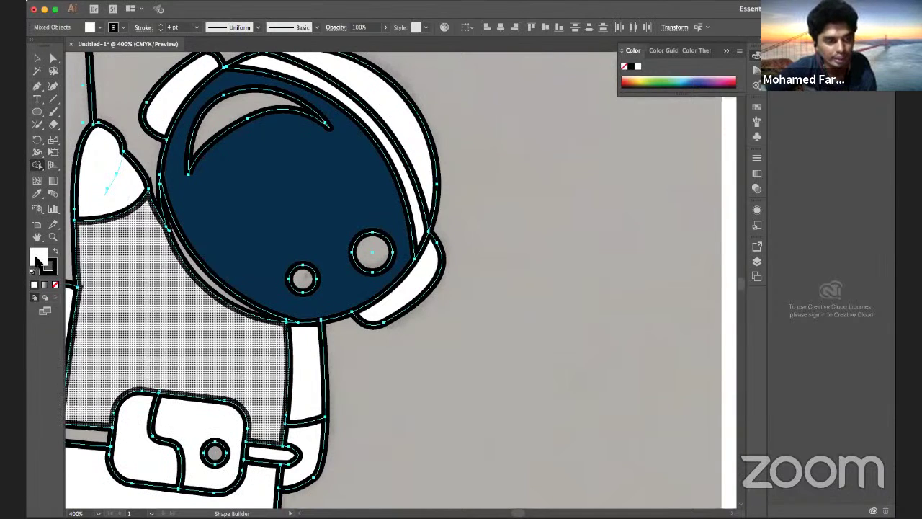
pyautogui.doubleClick(38, 258)
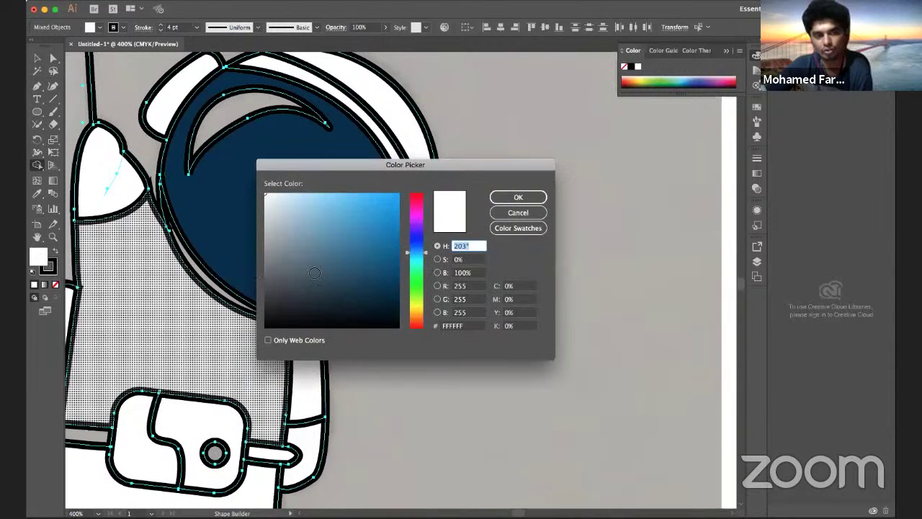
pyautogui.moveTo(376, 252); pyautogui.dragTo(397, 202)
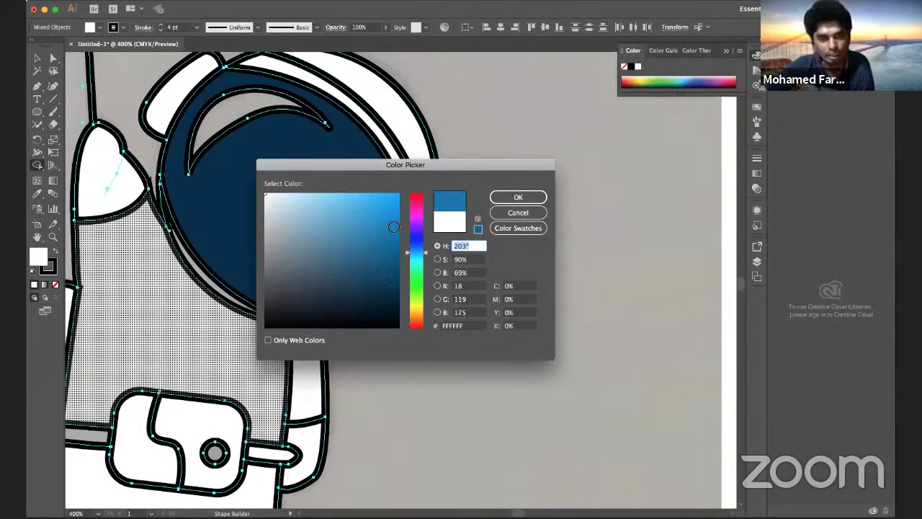
pyautogui.click(518, 198)
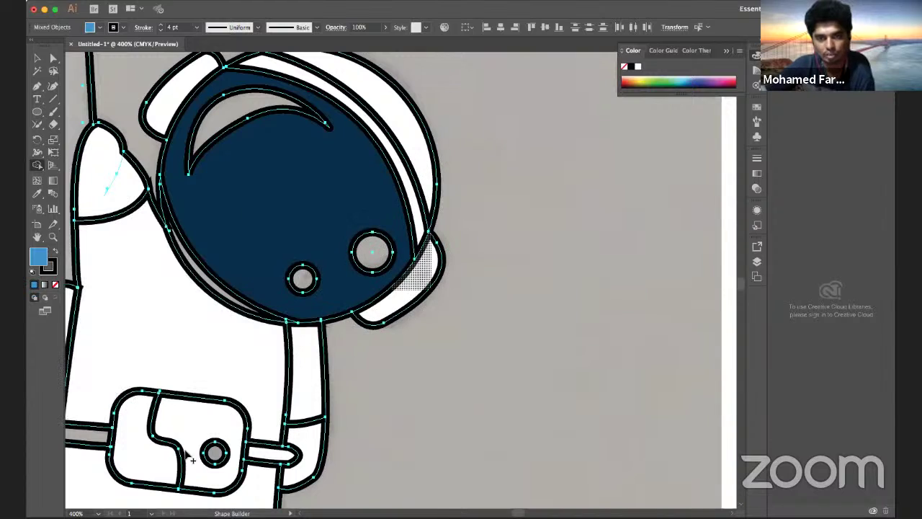
pyautogui.click(214, 453)
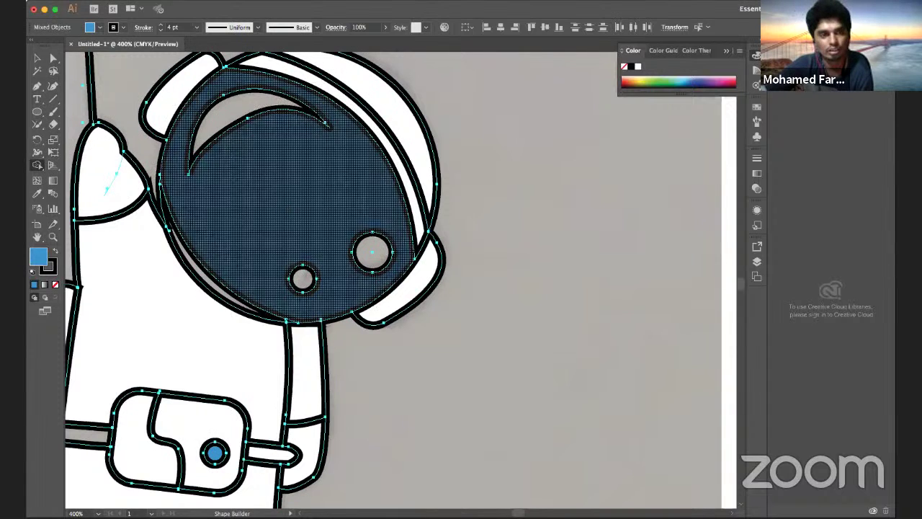
# - Set the fill colour to light grey A7A7A8
pyautogui.doubleClick(39, 257)
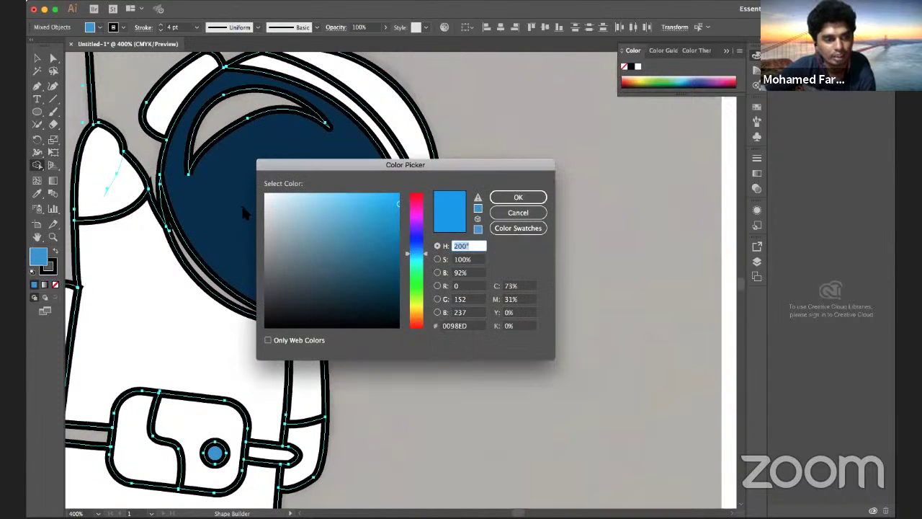
pyautogui.moveTo(272, 242); pyautogui.dragTo(265, 239)
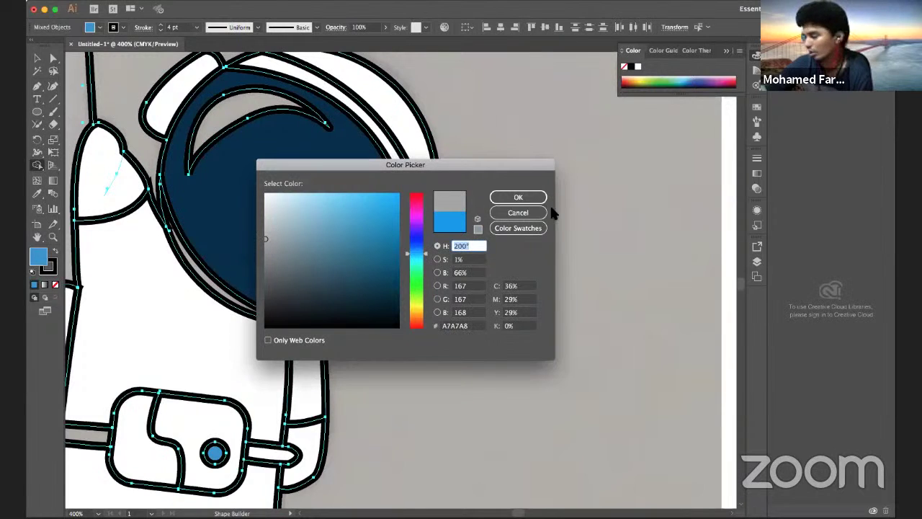
pyautogui.click(531, 195)
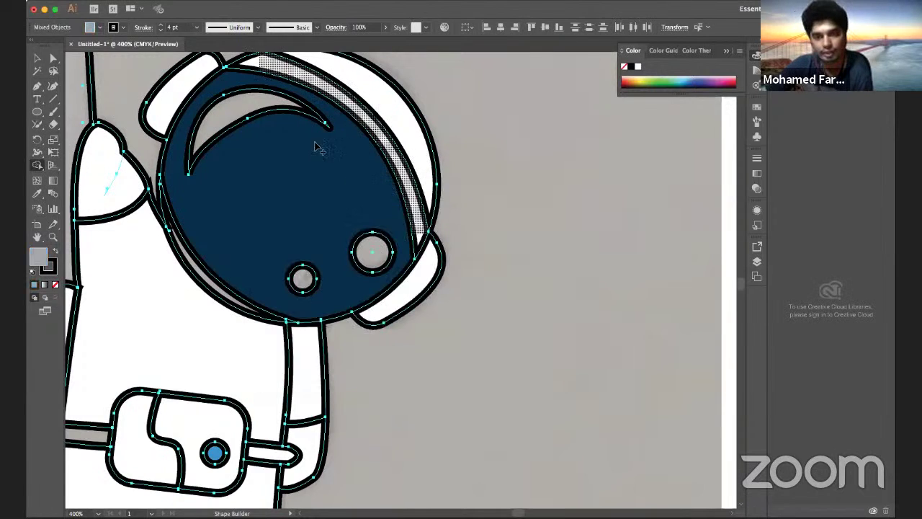
pyautogui.click(237, 110)
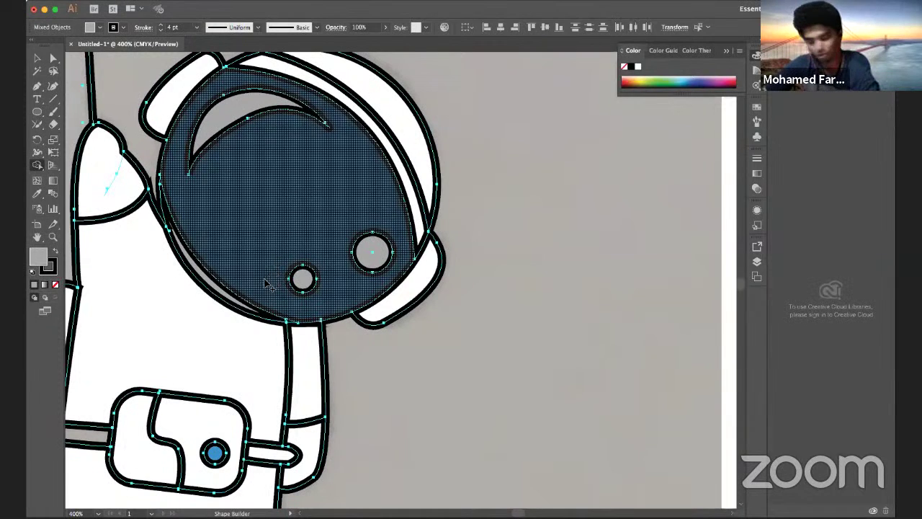
# - Apply the grey fill to an eye ring on the navy visor
pyautogui.scroll(-3, 264, 282)
pyautogui.scroll(1, 248, 324)
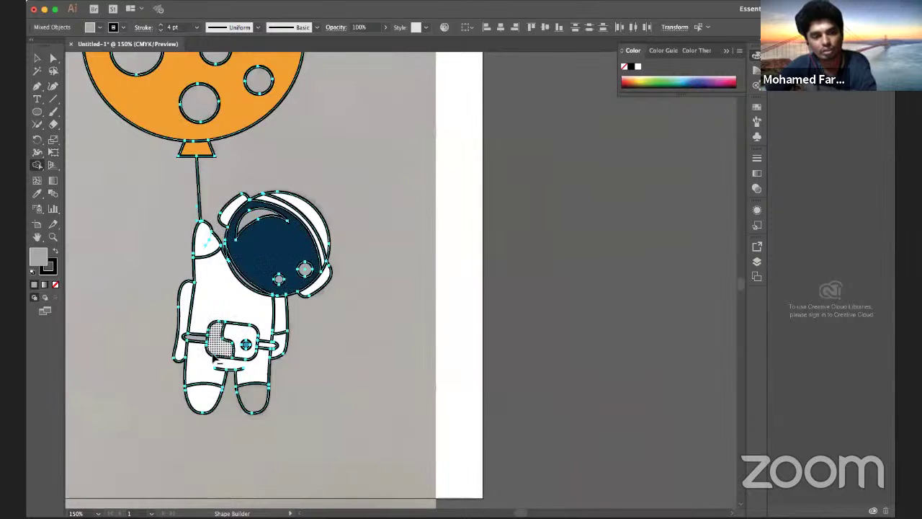
pyautogui.scroll(1, 283, 390)
pyautogui.click(289, 439)
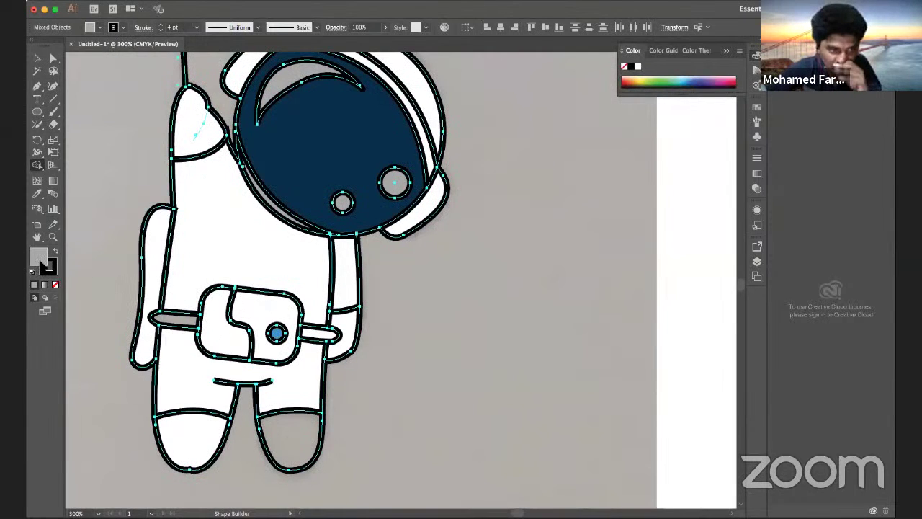
# - Switch the fill colour back to white and reselect the Shape Builder tool
pyautogui.doubleClick(38, 256)
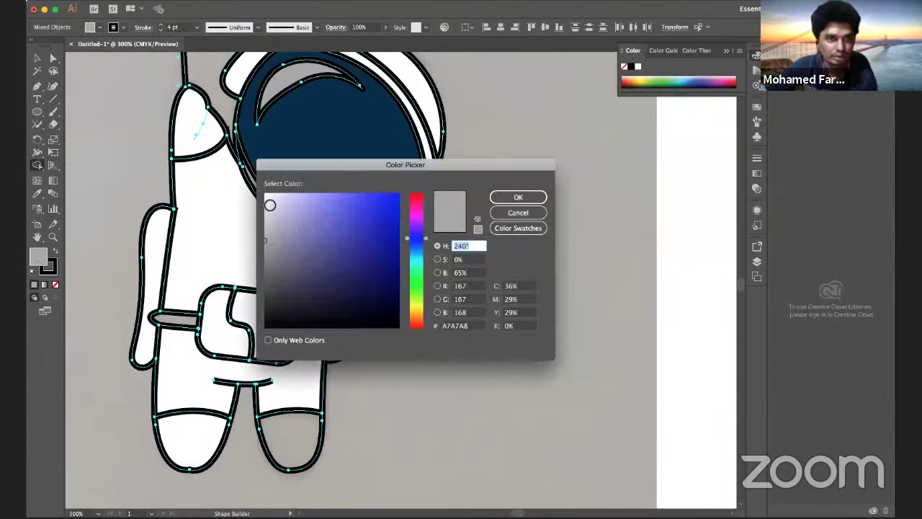
pyautogui.moveTo(269, 206); pyautogui.dragTo(265, 193)
pyautogui.click(518, 198)
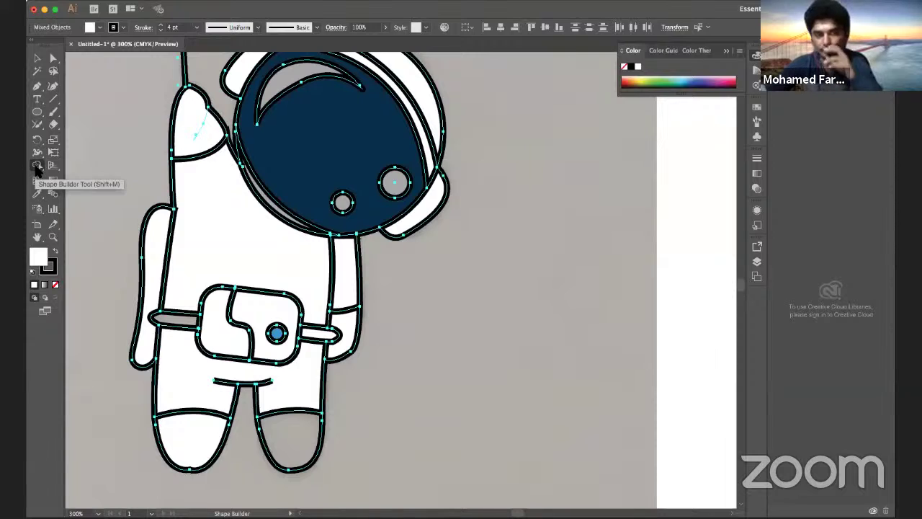
pyautogui.click(38, 167)
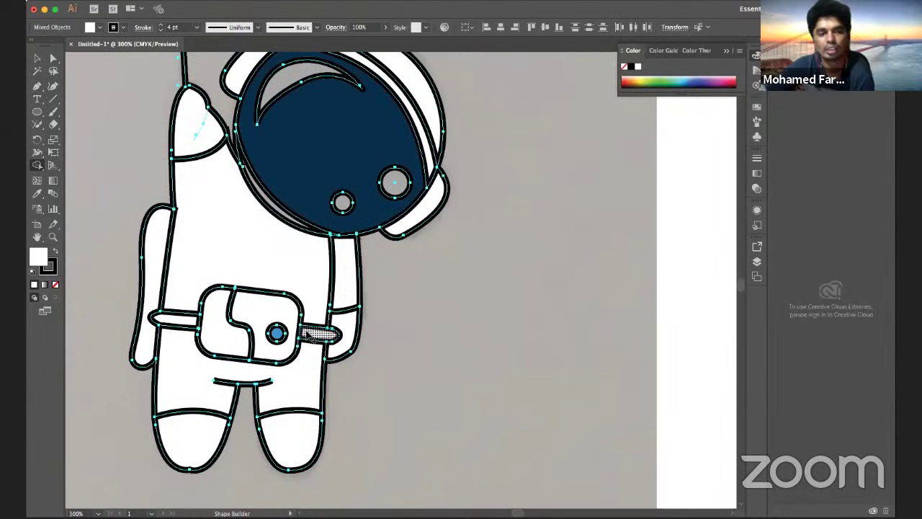
pyautogui.scroll(-4, 310, 324)
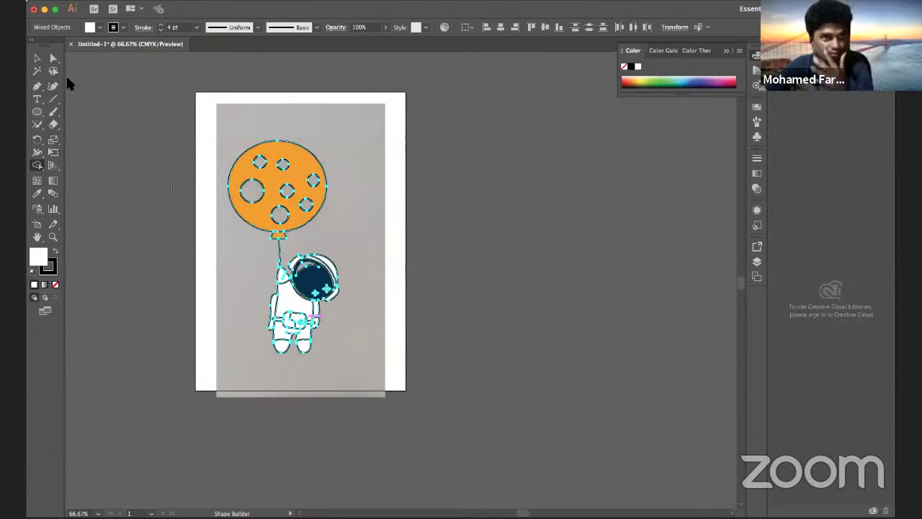
# - Deselect all, then show the digi drawing line art over the colours and make it the active layer
pyautogui.click(85, 2)
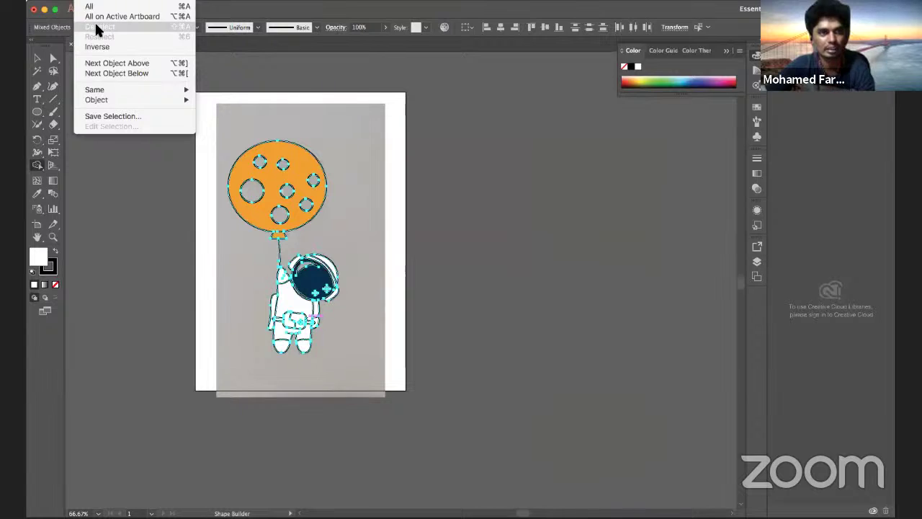
pyautogui.click(98, 27)
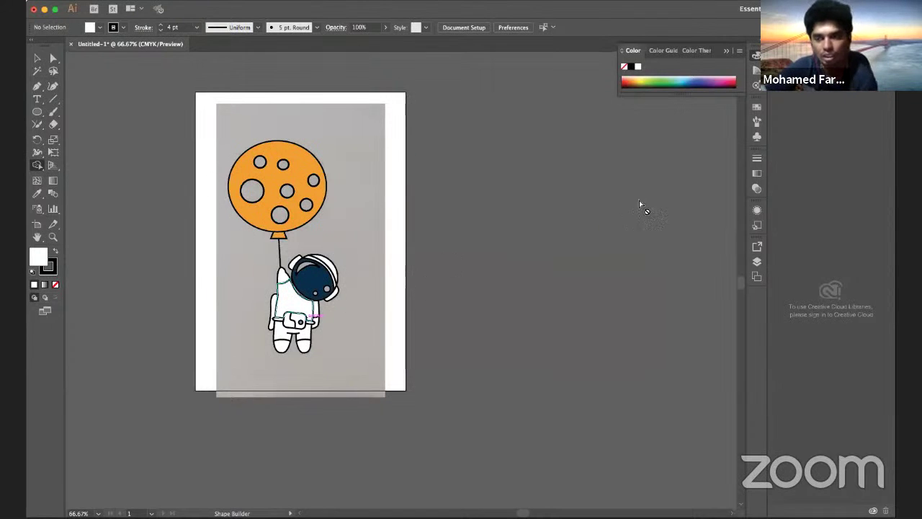
pyautogui.click(757, 261)
pyautogui.click(626, 258)
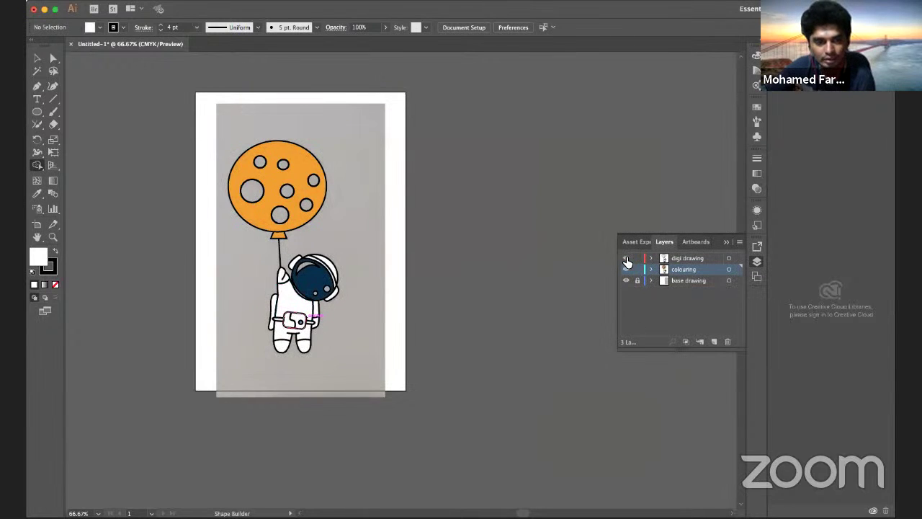
pyautogui.click(626, 258)
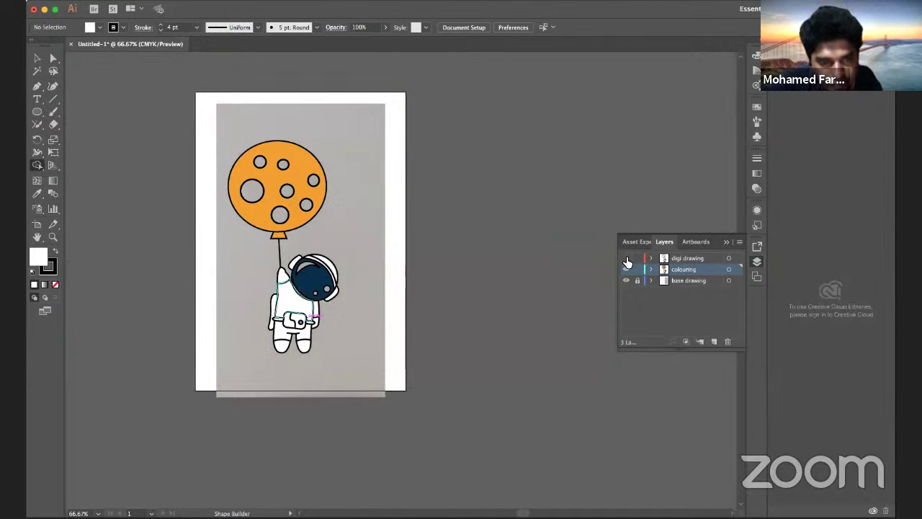
pyautogui.click(626, 259)
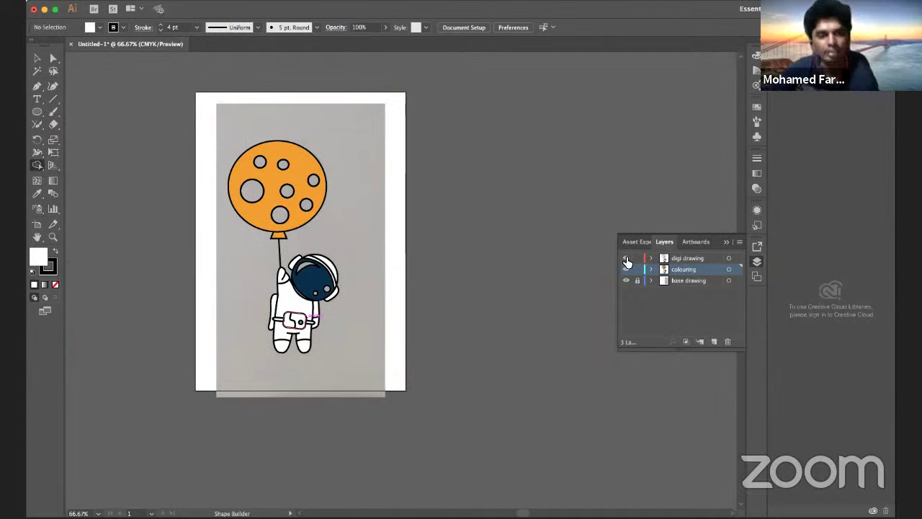
pyautogui.click(670, 259)
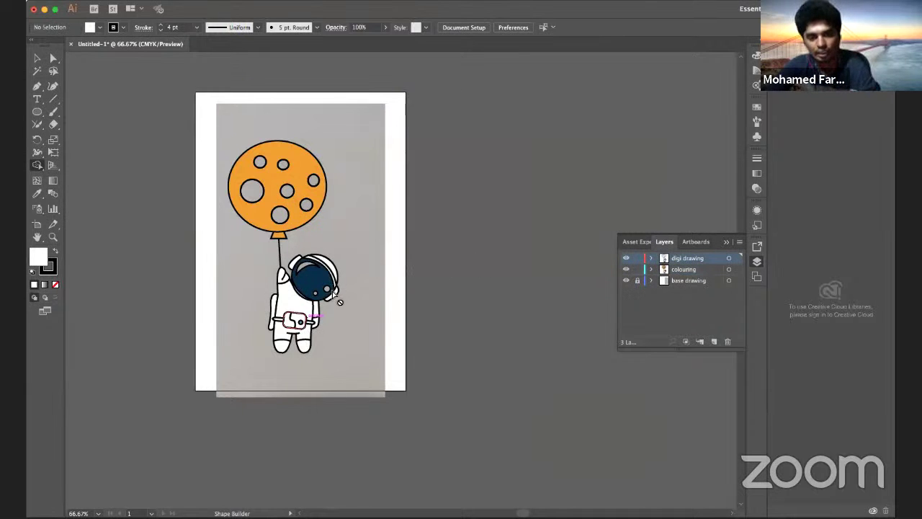
pyautogui.scroll(2, 334, 291)
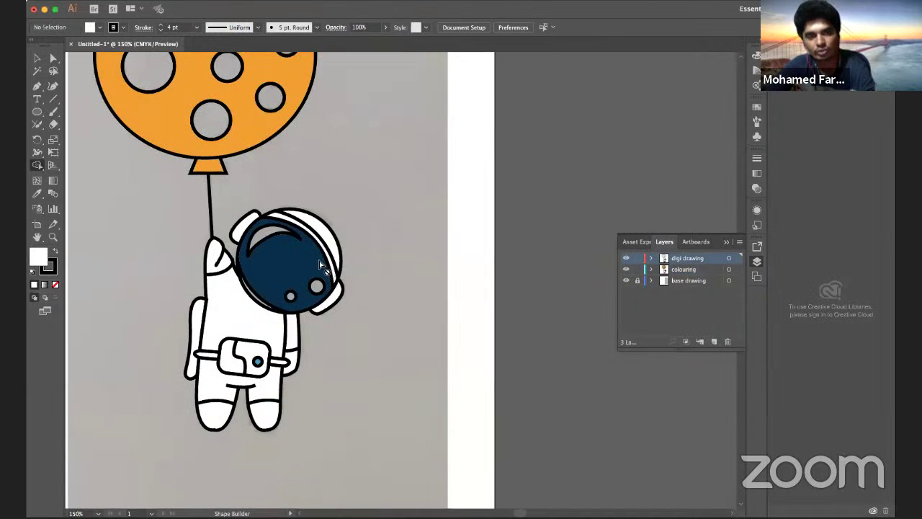
pyautogui.scroll(1, 320, 265)
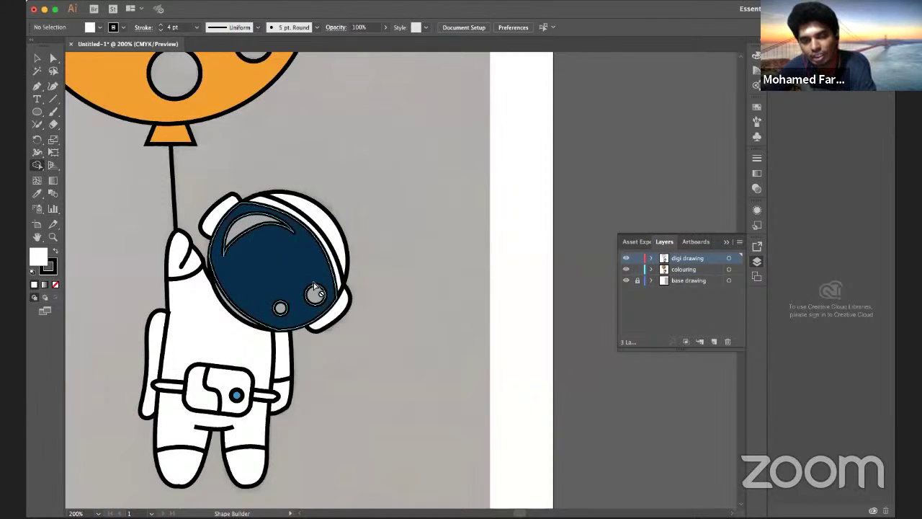
pyautogui.scroll(-2, 416, 283)
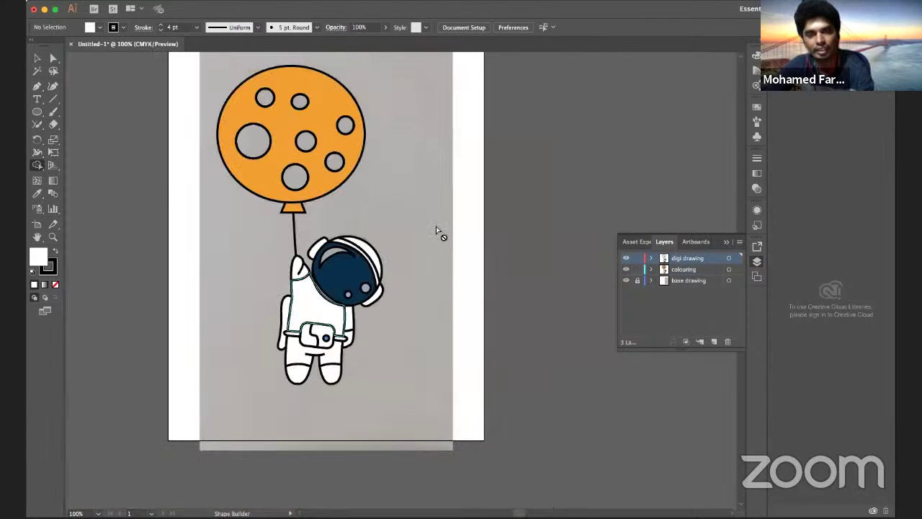
# - Draw a small oval right of the balloon, filled cyan blue with no stroke
pyautogui.press('l')
pyautogui.press('/')
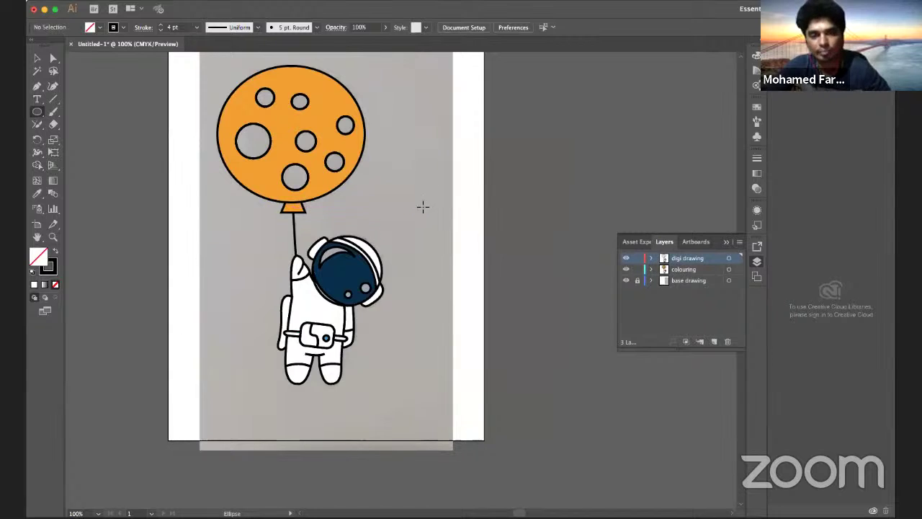
pyautogui.moveTo(414, 196); pyautogui.dragTo(454, 242)
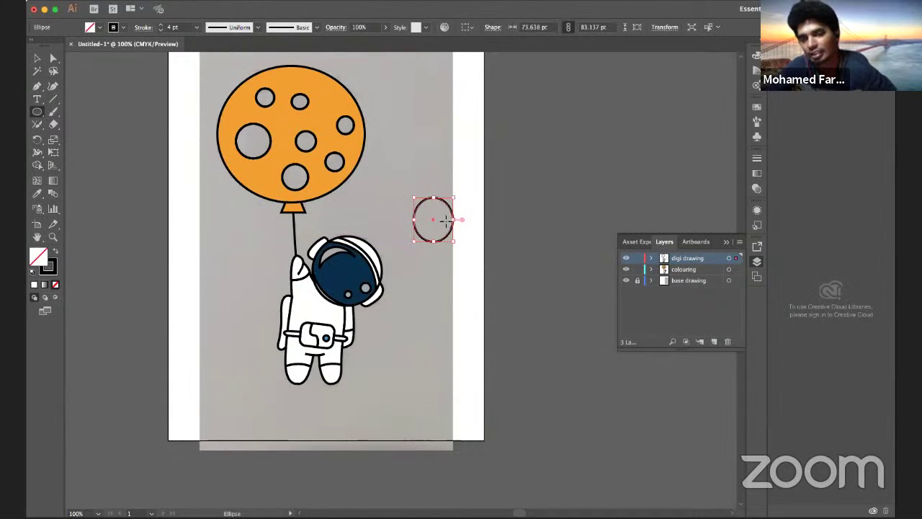
pyautogui.click(90, 29)
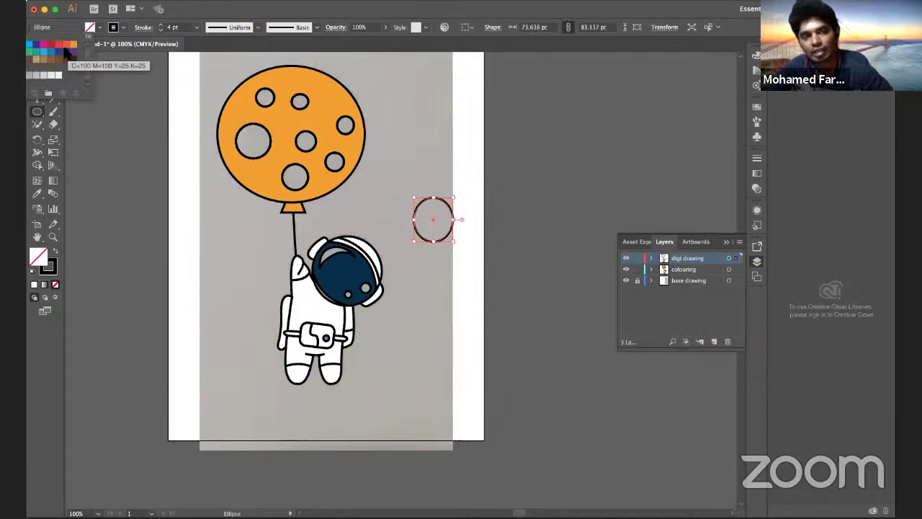
pyautogui.click(65, 44)
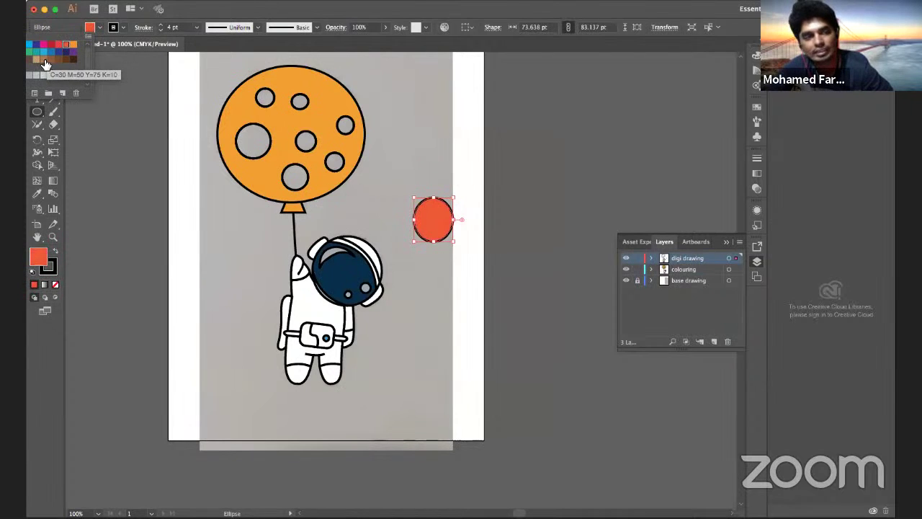
pyautogui.click(33, 60)
pyautogui.click(32, 51)
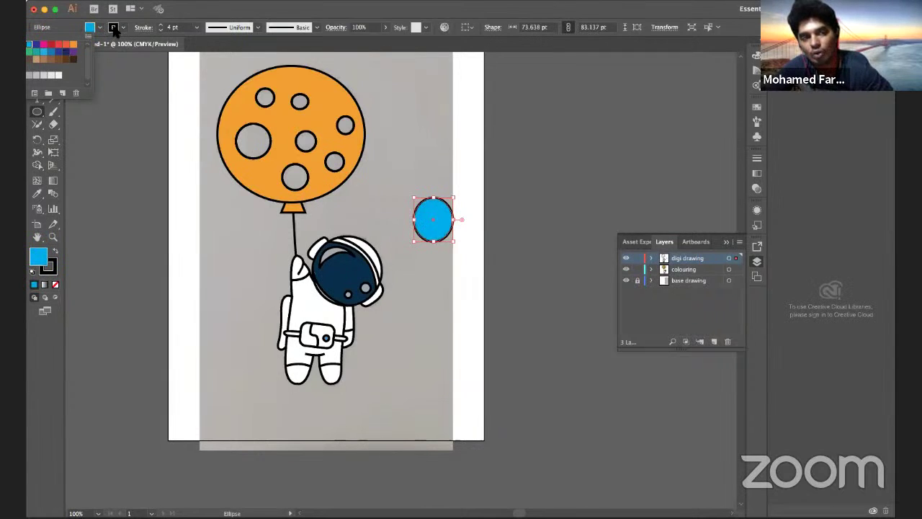
pyautogui.click(113, 28)
pyautogui.click(30, 44)
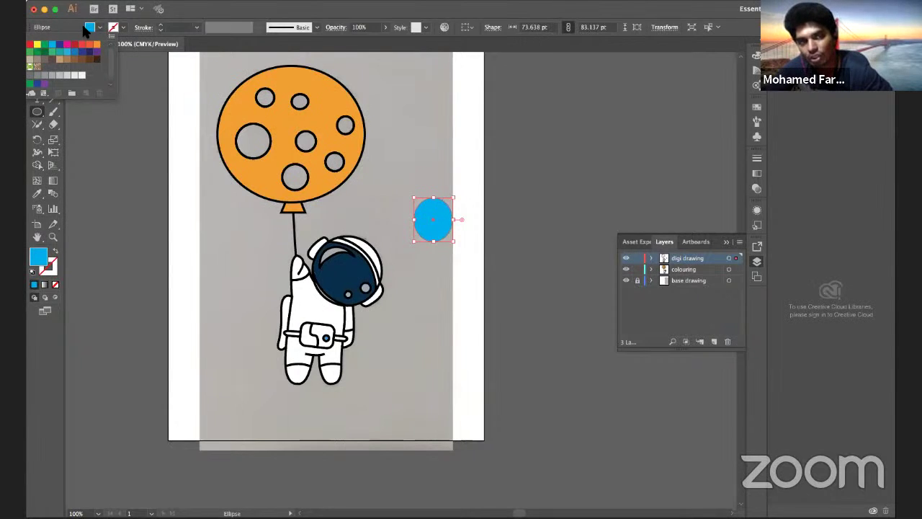
# - Deselect the new blue oval with Select > Deselect
pyautogui.click(90, 1)
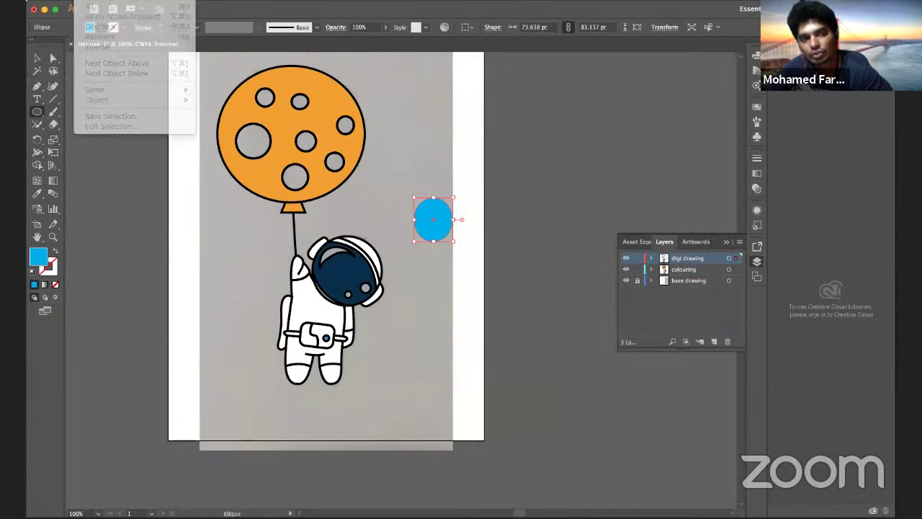
pyautogui.click(90, 5)
pyautogui.click(105, 58)
pyautogui.press('Escape')
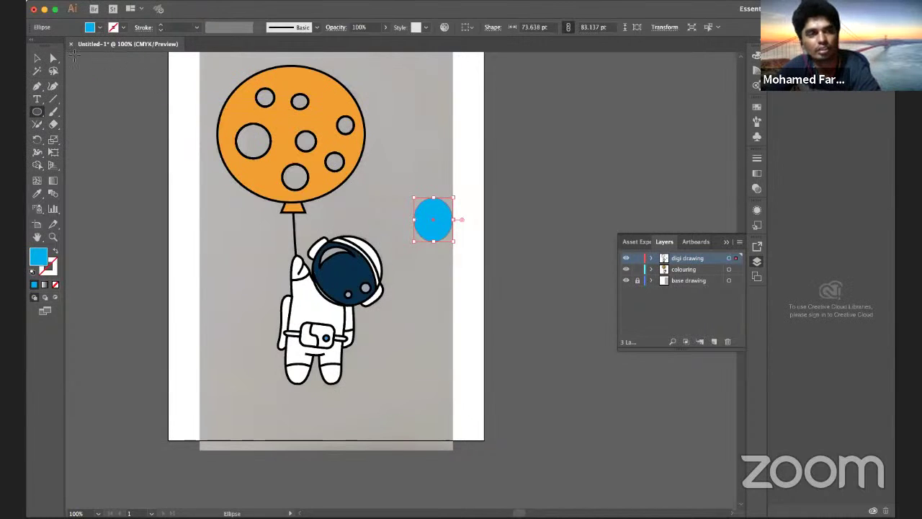
pyautogui.click(37, 58)
pyautogui.click(91, 7)
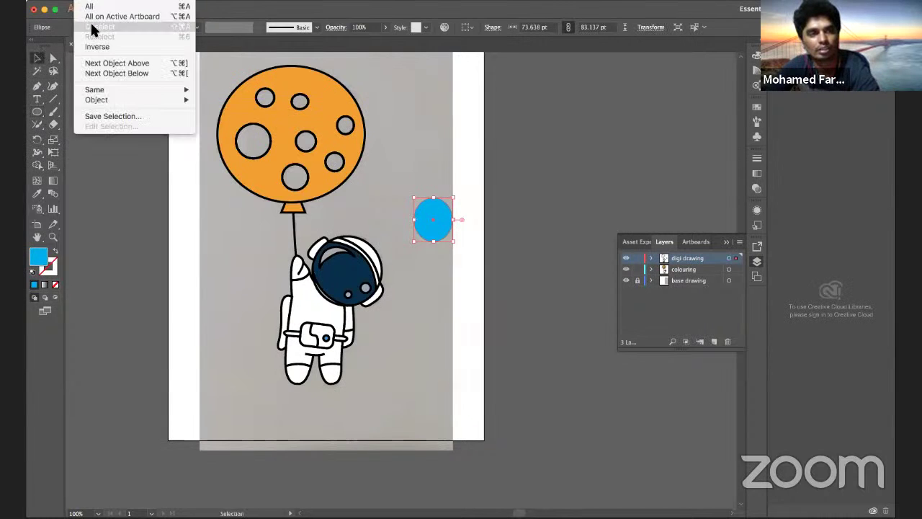
pyautogui.click(97, 26)
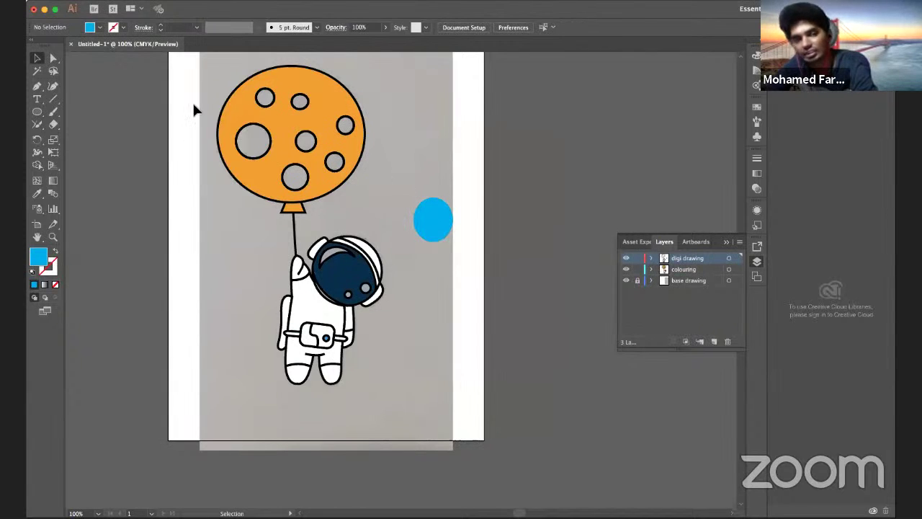
# - Draw a second oval below the first with a 5 pt black stroke
pyautogui.click(36, 112)
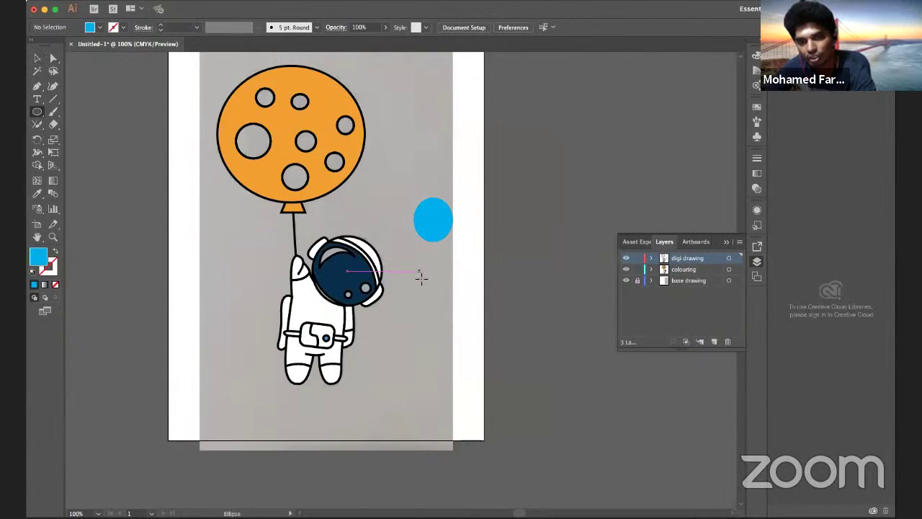
pyautogui.moveTo(418, 271); pyautogui.dragTo(470, 314)
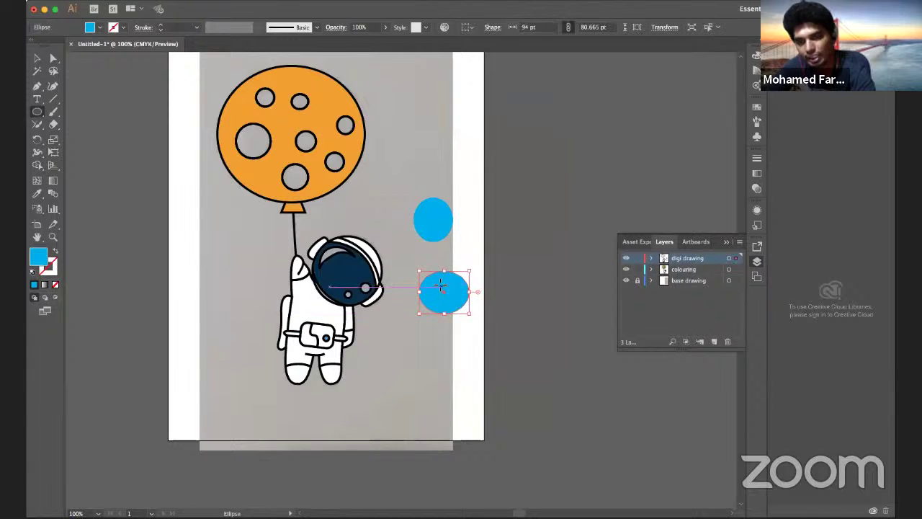
pyautogui.click(114, 29)
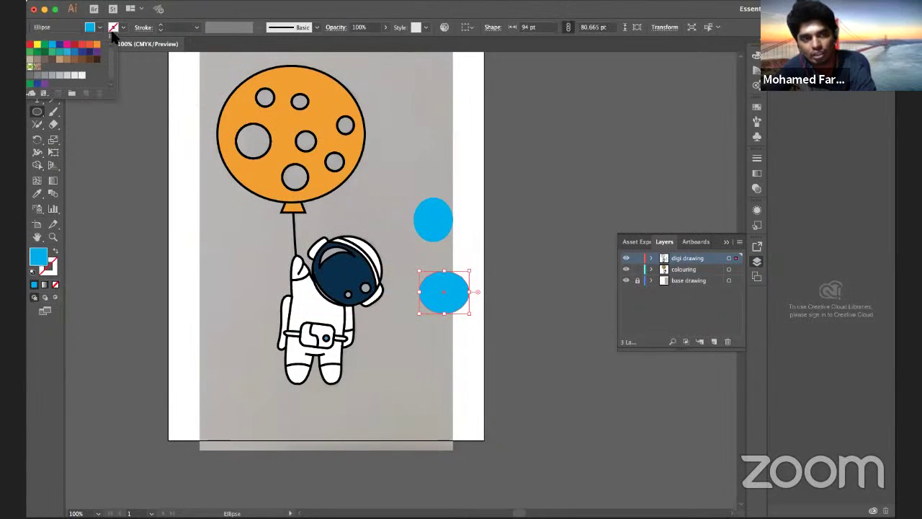
pyautogui.click(30, 60)
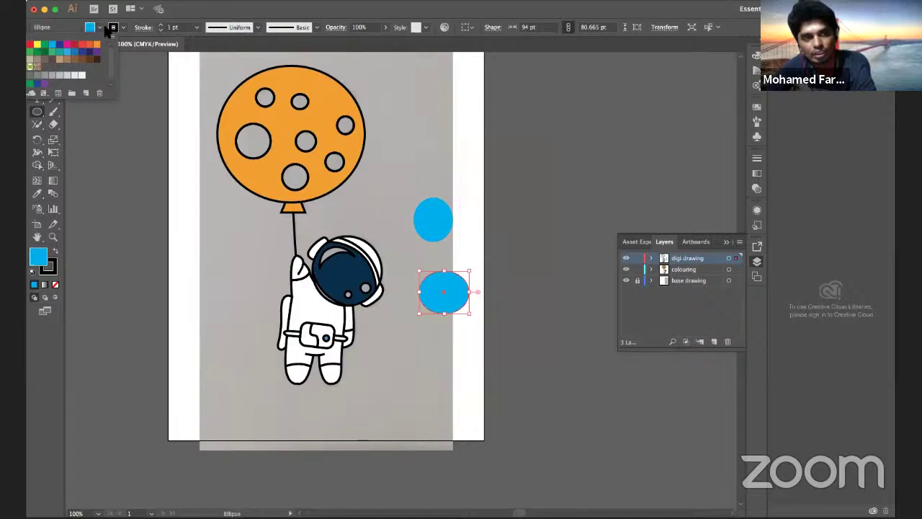
pyautogui.click(196, 27)
pyautogui.click(198, 27)
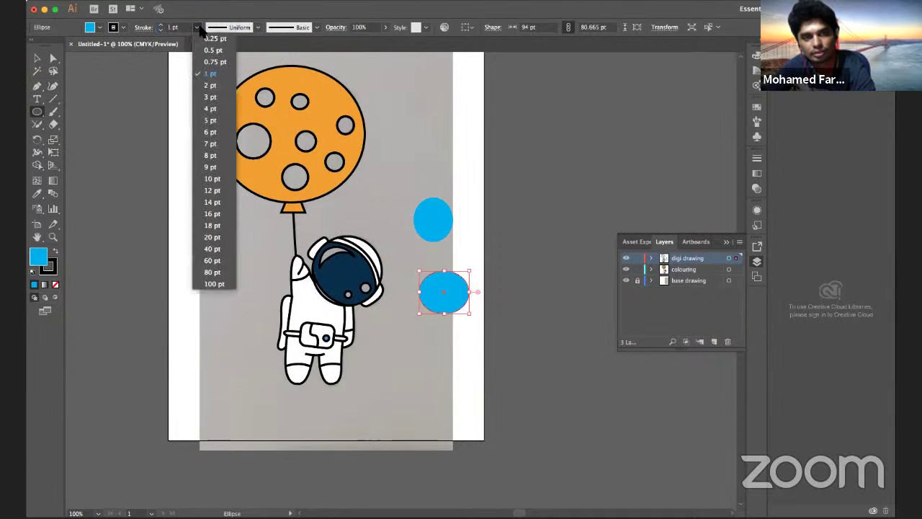
pyautogui.click(210, 119)
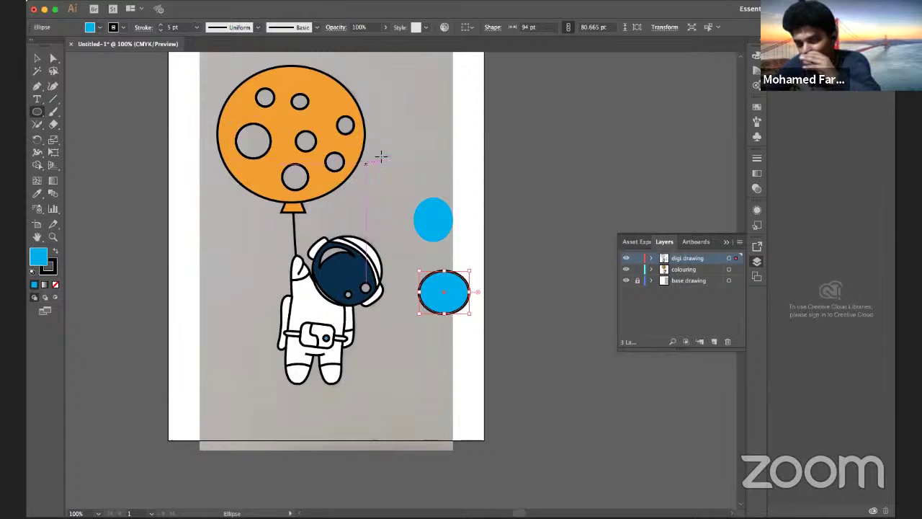
# - Select both test ovals and remove them, leaving only the balloon and astronaut
pyautogui.click(37, 58)
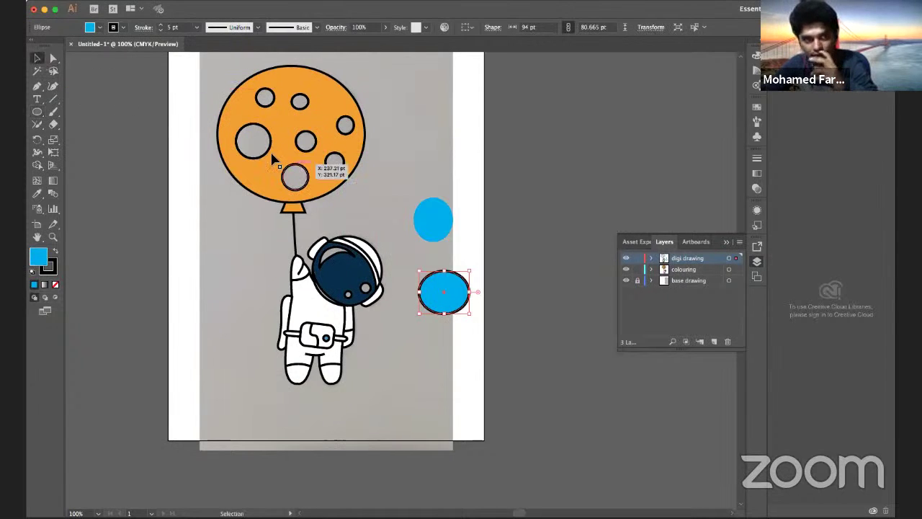
pyautogui.click(393, 228)
pyautogui.click(441, 229)
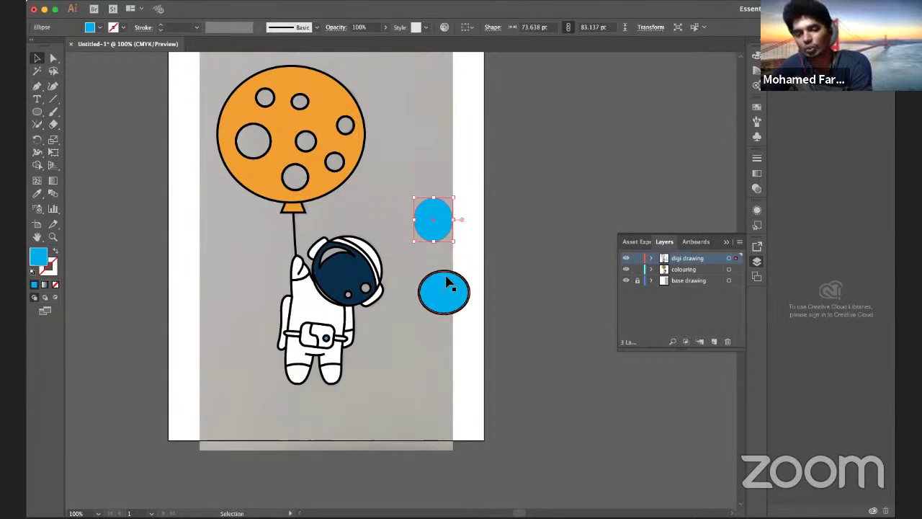
pyautogui.click(447, 284)
pyautogui.hotkey('ctrl', 'shift', 'a')
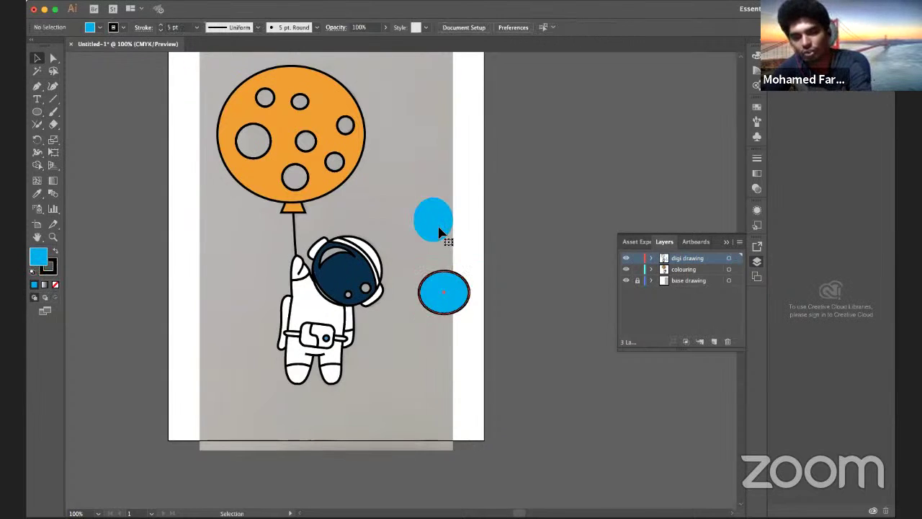
pyautogui.hotkey('ctrl', 'z')
pyautogui.hotkey('ctrl', 'z')
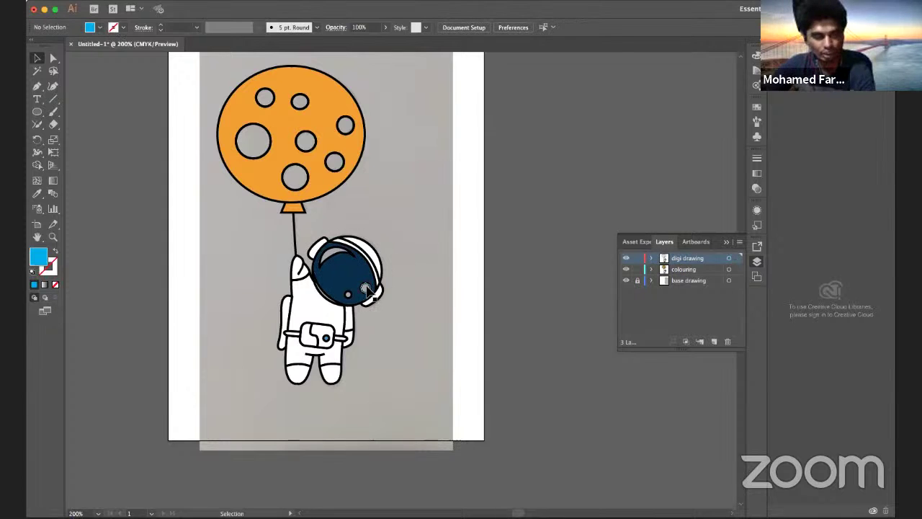
# - Remove the outline from the grey highlight circle on the visor
pyautogui.keyDown('alt'); pyautogui.scroll(3, 366, 288); pyautogui.keyUp('alt')
pyautogui.click(366, 287)
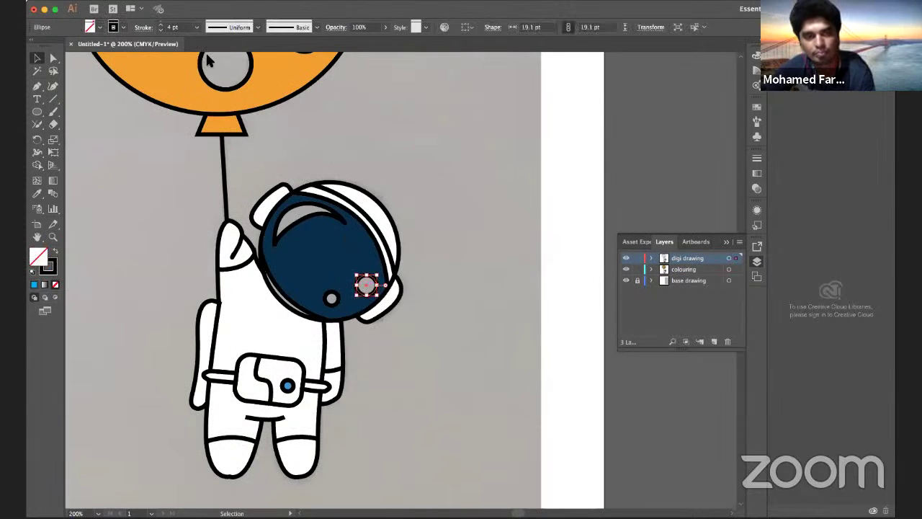
pyautogui.click(118, 28)
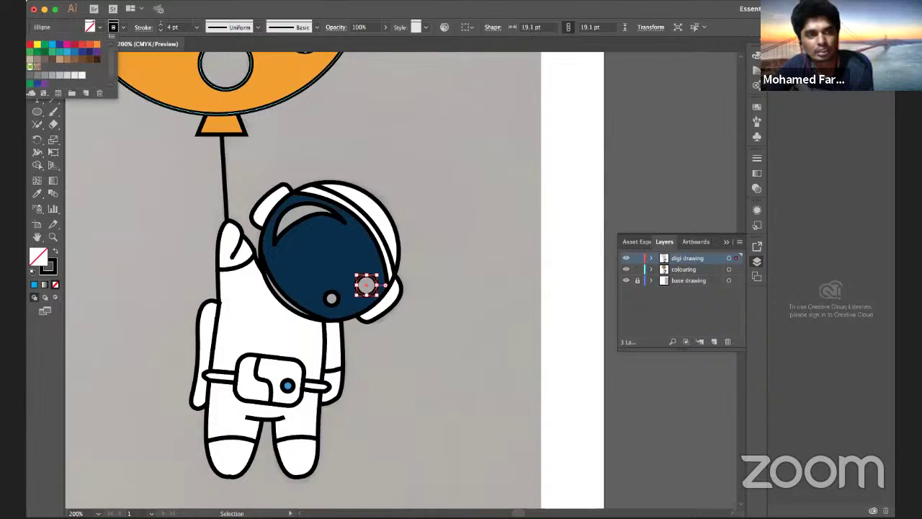
pyautogui.click(30, 37)
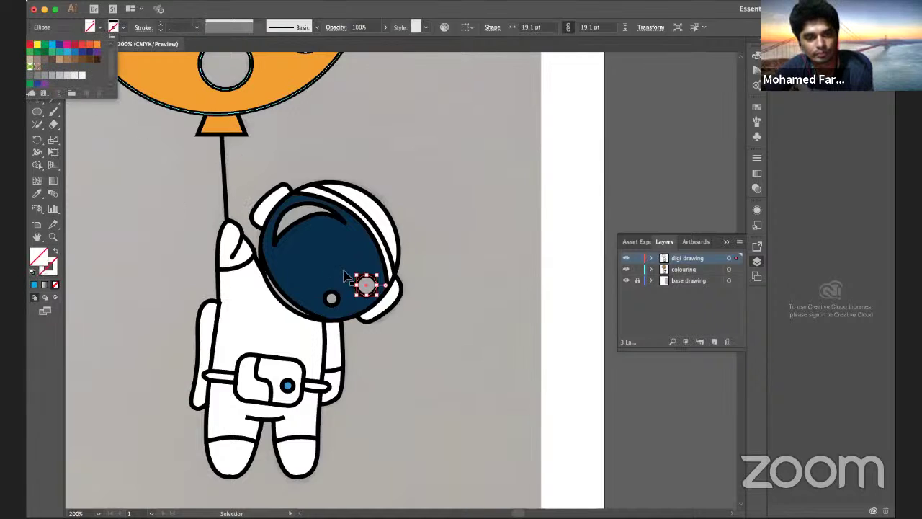
pyautogui.click(364, 282)
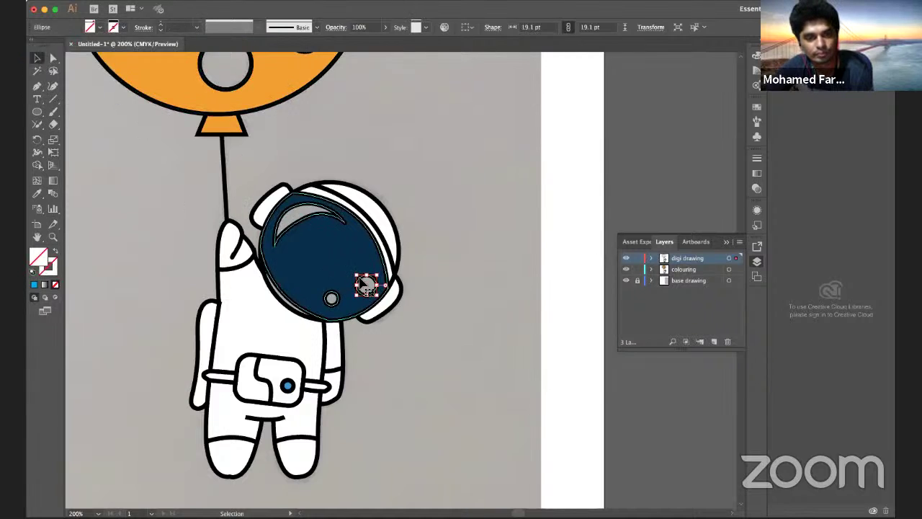
# - Draw a tiny outline-free circle on the lower visor in the colouring layer
pyautogui.click(121, 28)
pyautogui.press('Escape')
pyautogui.moveTo(332, 298); pyautogui.dragTo(340, 306)
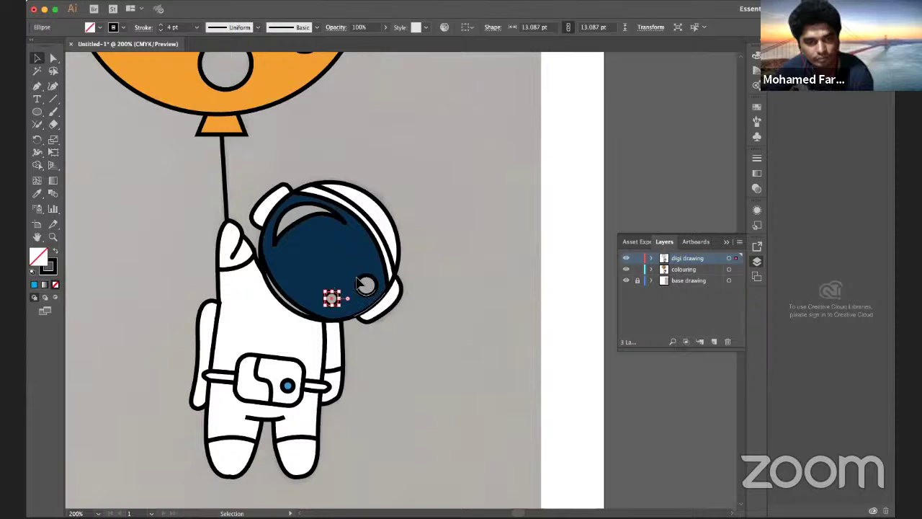
pyautogui.click(680, 271)
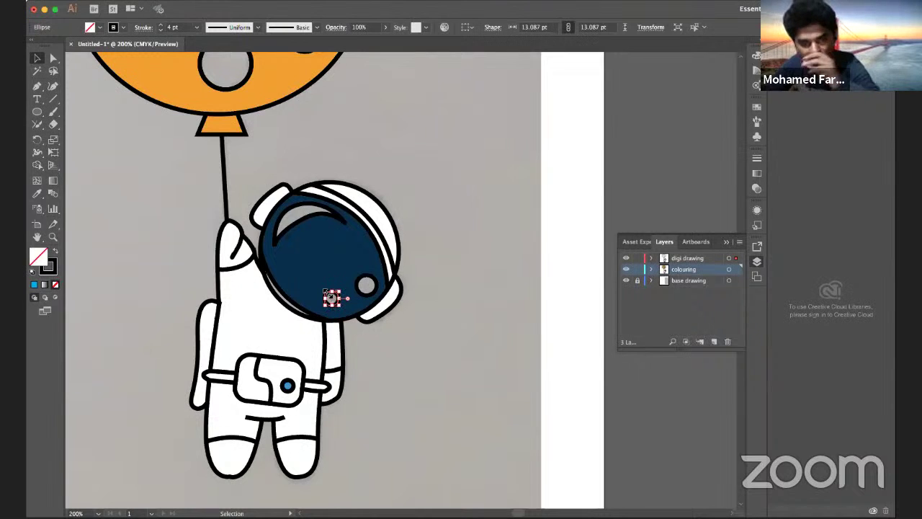
pyautogui.click(91, 27)
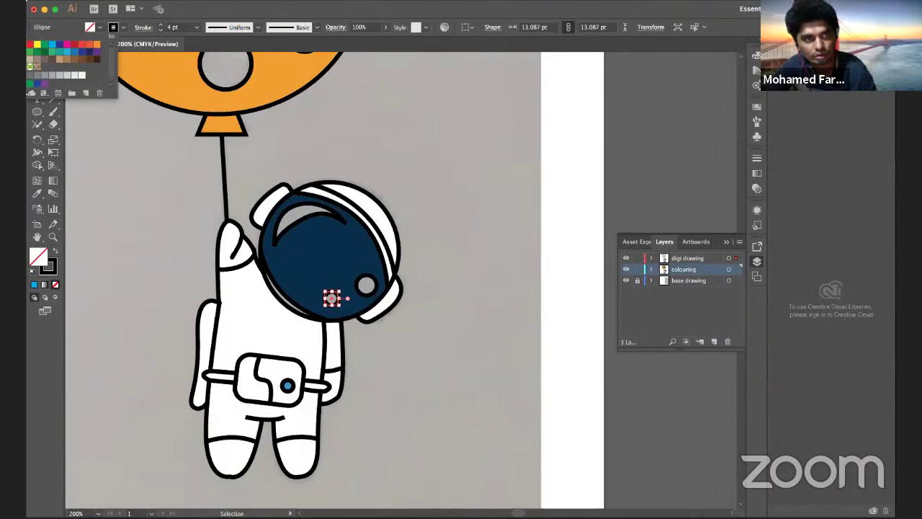
pyautogui.click(31, 45)
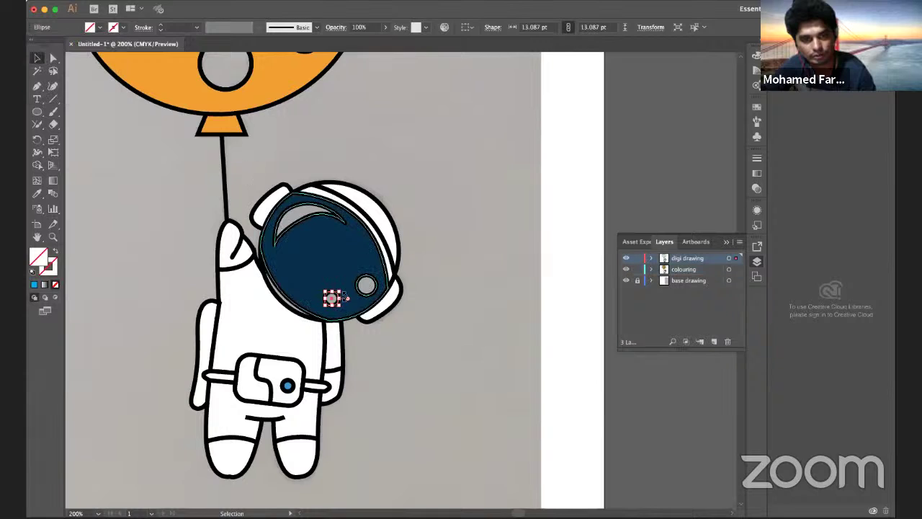
# - Target the colouring layer in the Layers panel and deselect the small ellipse
pyautogui.click(366, 286)
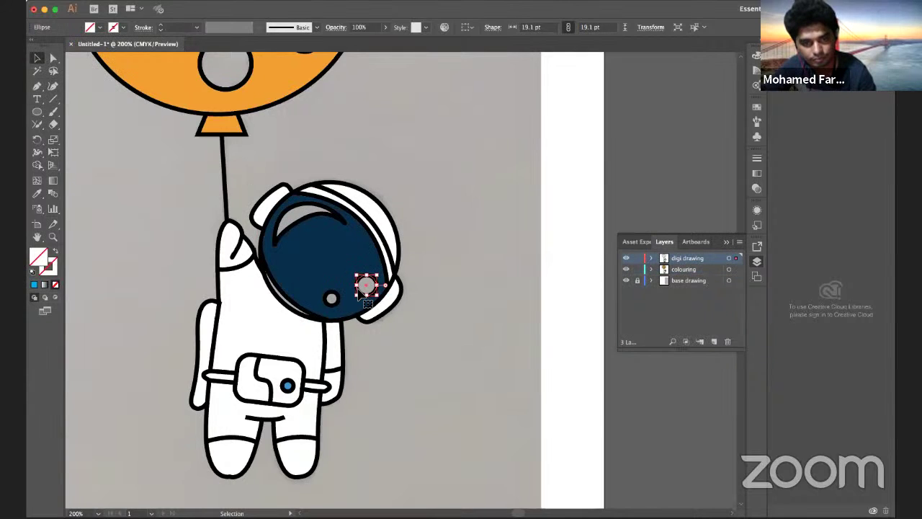
pyautogui.click(703, 270)
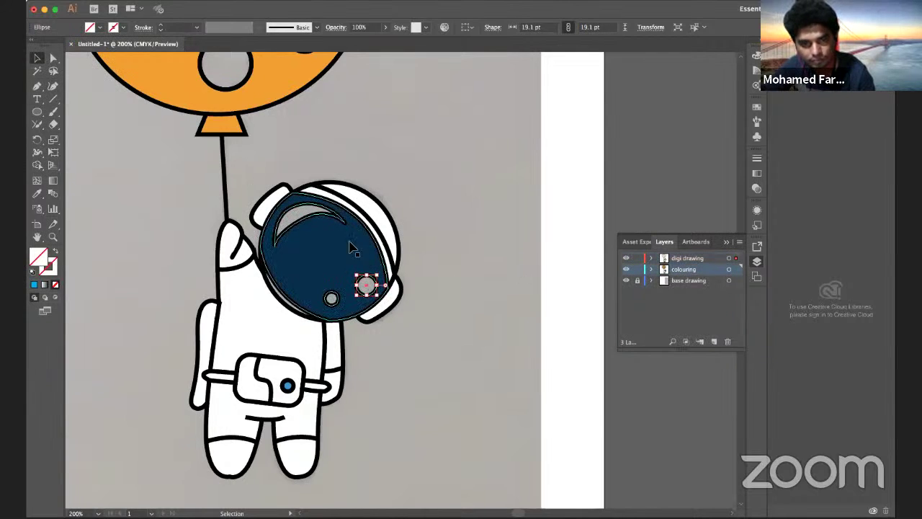
pyautogui.click(114, 27)
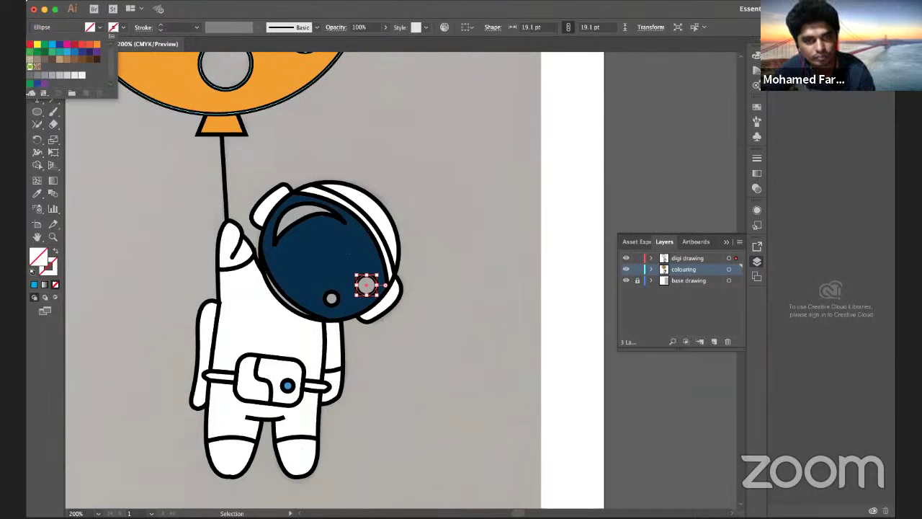
pyautogui.press('Return')
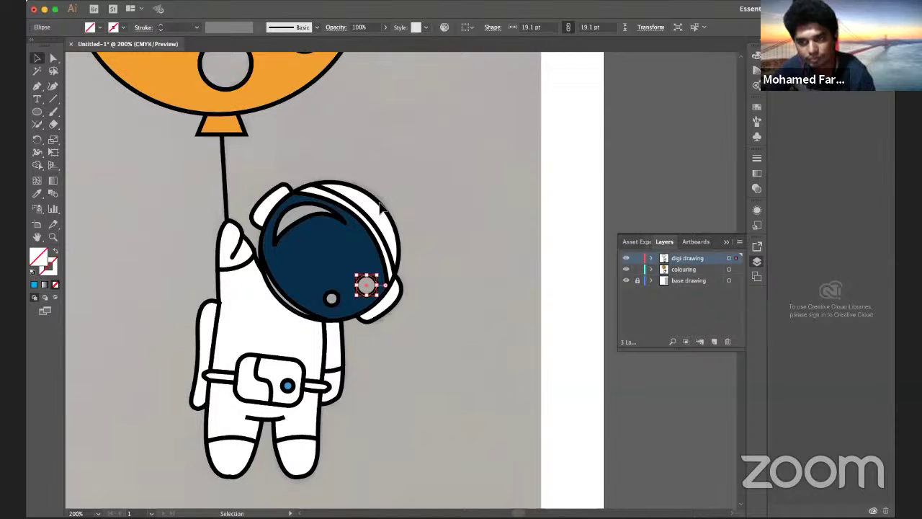
pyautogui.click(113, 28)
pyautogui.click(351, 325)
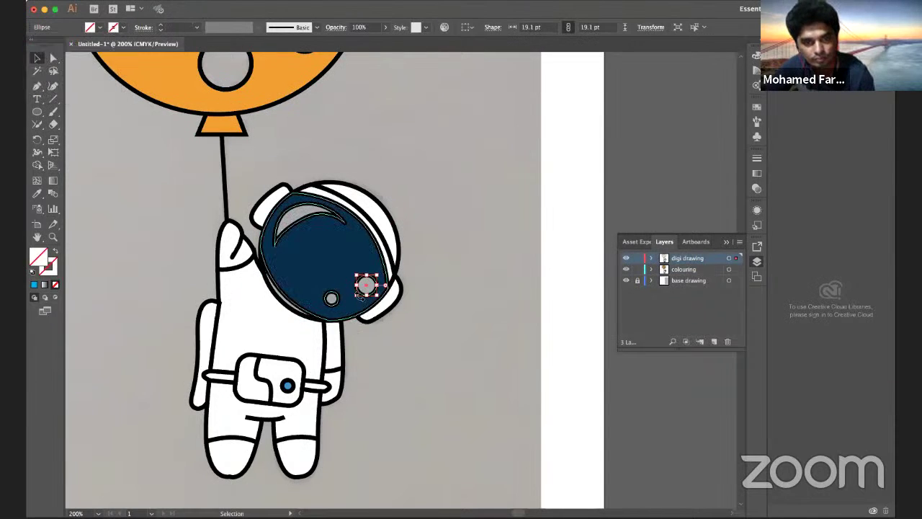
pyautogui.click(459, 272)
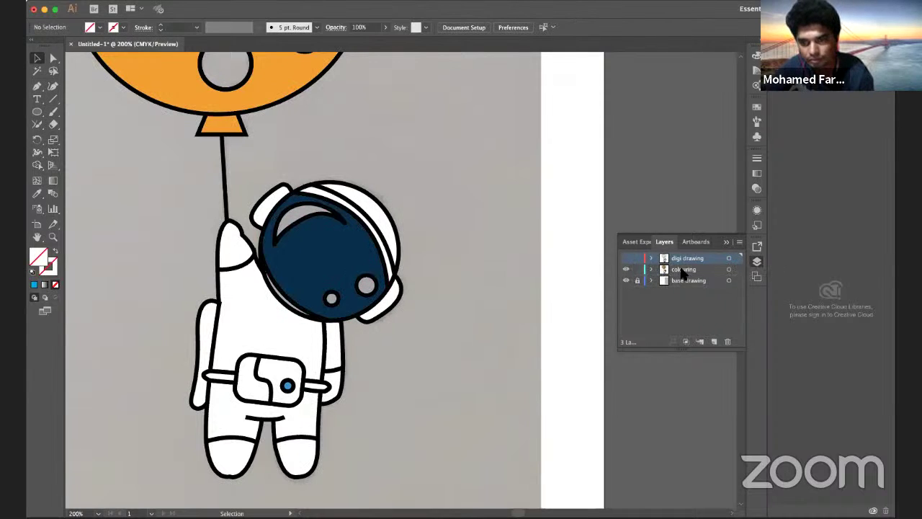
# - Hide digi drawing and use Shape Builder to make the visor its own region
pyautogui.moveTo(626, 258); pyautogui.dragTo(626, 269)
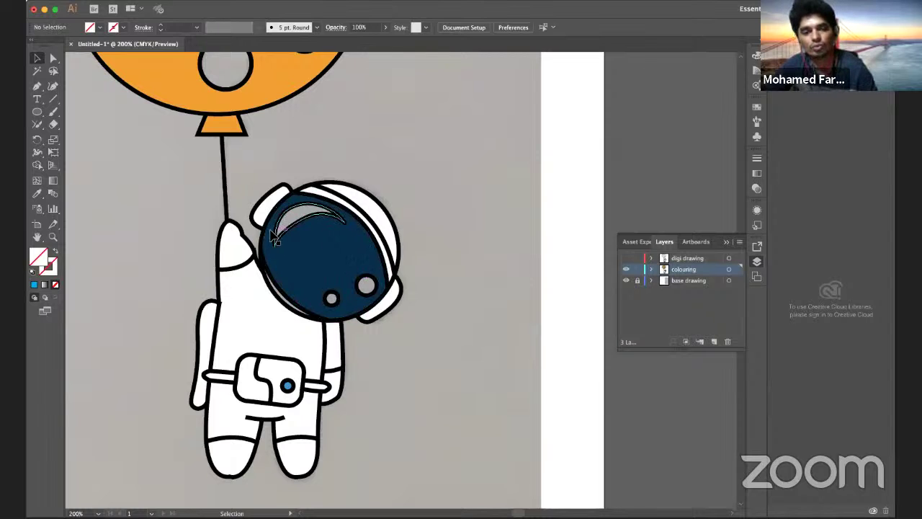
pyautogui.click(36, 163)
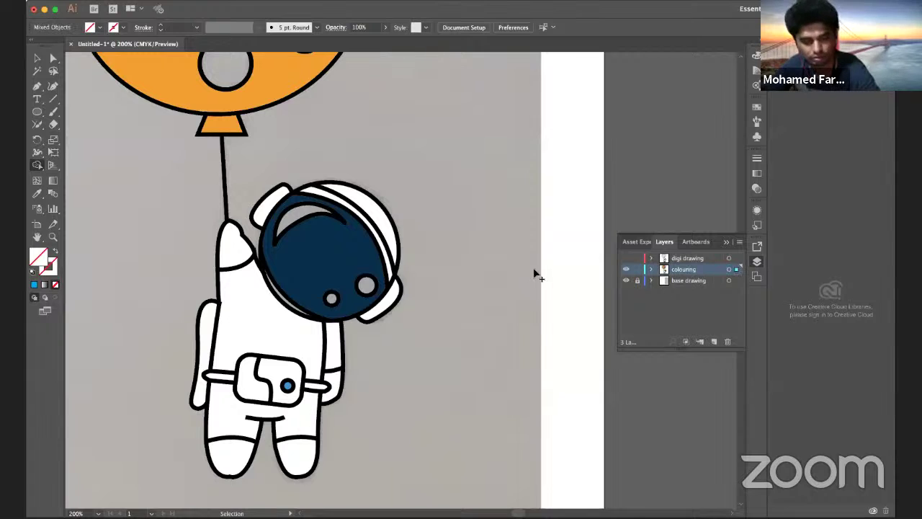
pyautogui.hotkey('ctrl', 'a')
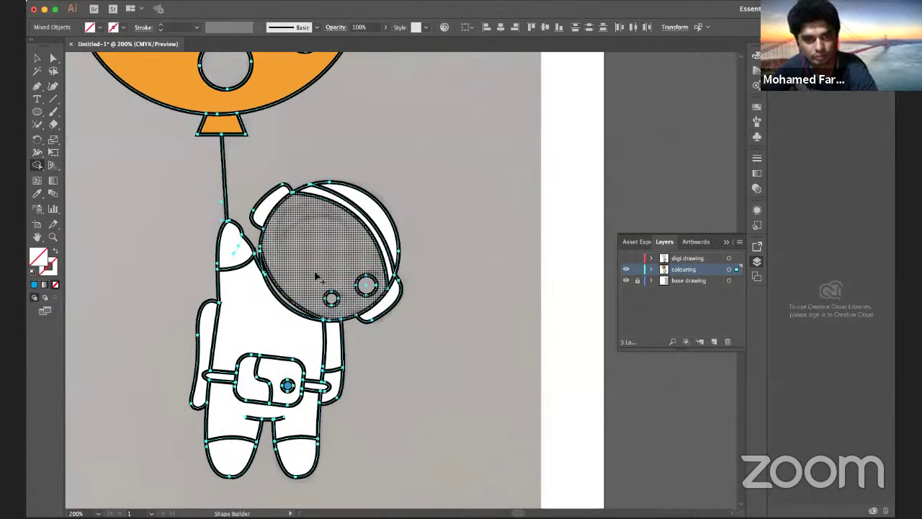
pyautogui.click(353, 280)
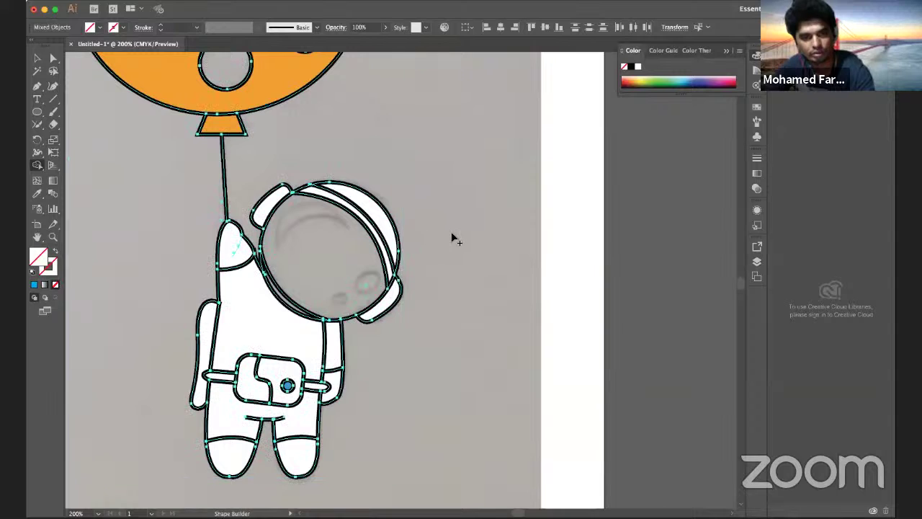
pyautogui.click(321, 248)
pyautogui.click(95, 8)
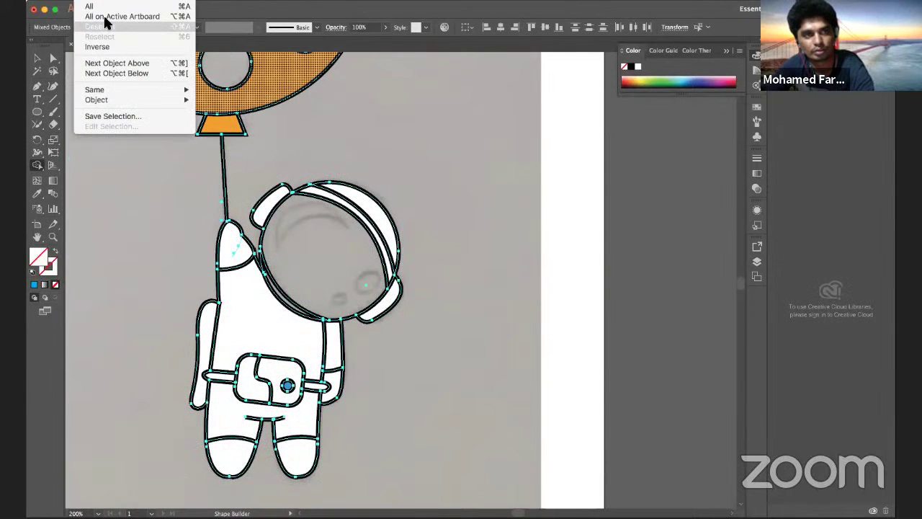
pyautogui.click(103, 27)
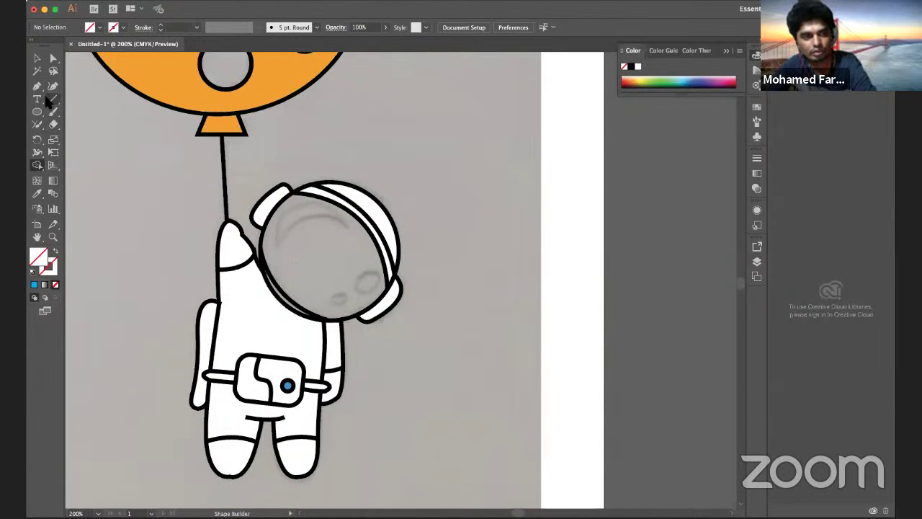
# - Fill the visor region with dark navy #053D7F from the Color Picker
pyautogui.hotkey('ctrl', 'a')
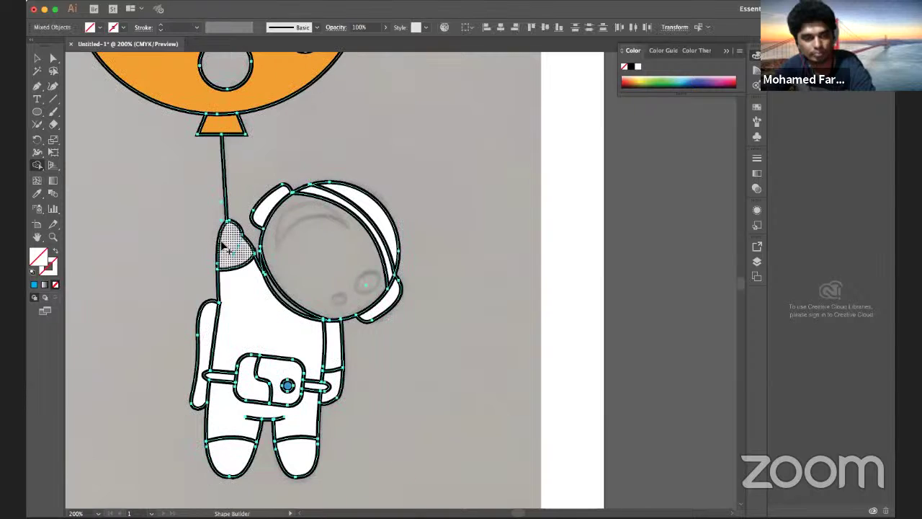
pyautogui.click(33, 284)
pyautogui.press('v')
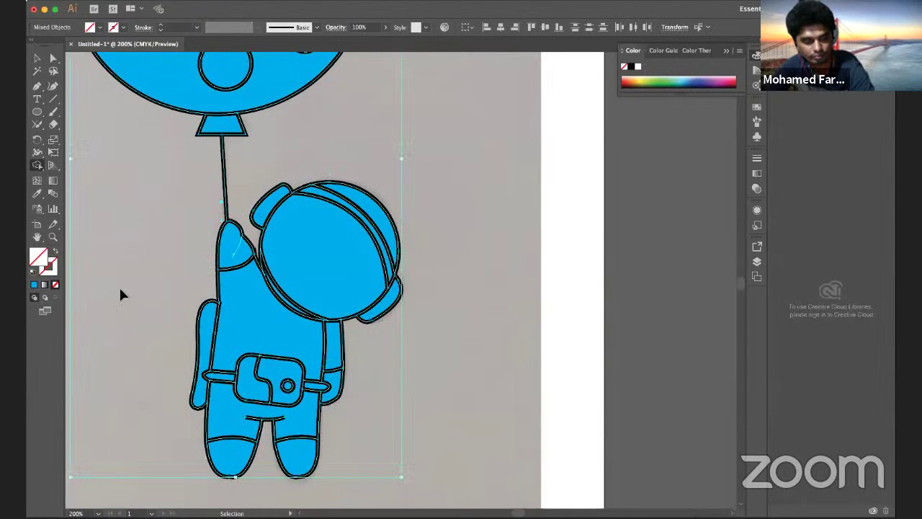
pyautogui.hotkey('ctrl', 'z')
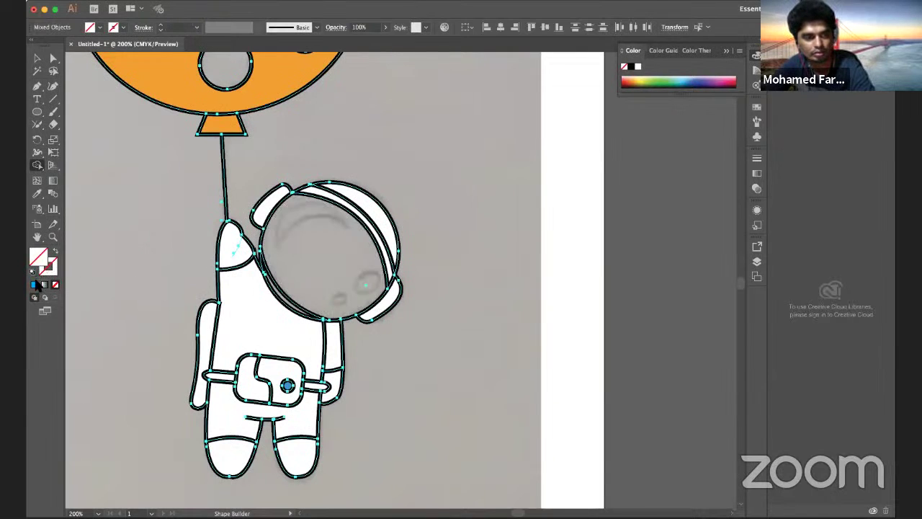
pyautogui.doubleClick(41, 258)
pyautogui.click(375, 235)
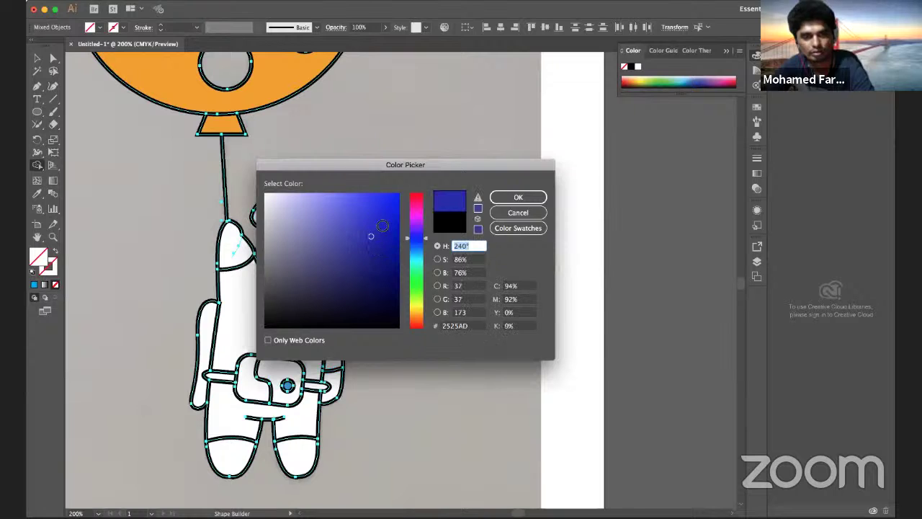
pyautogui.click(421, 242)
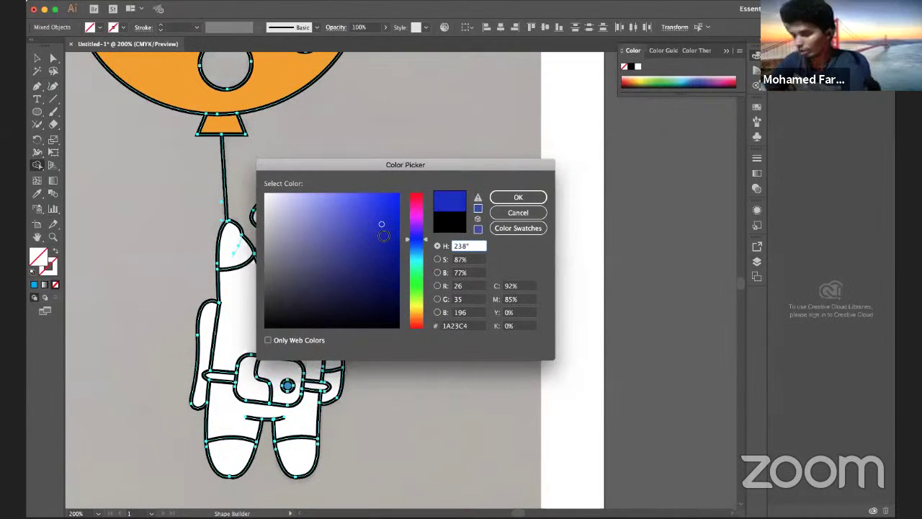
pyautogui.moveTo(382, 231)
pyautogui.mouseDown()
pyautogui.moveTo(393, 269)
pyautogui.moveTo(390, 236)
pyautogui.moveTo(372, 238)
pyautogui.moveTo(396, 258)
pyautogui.moveTo(417, 248)
pyautogui.mouseUp()
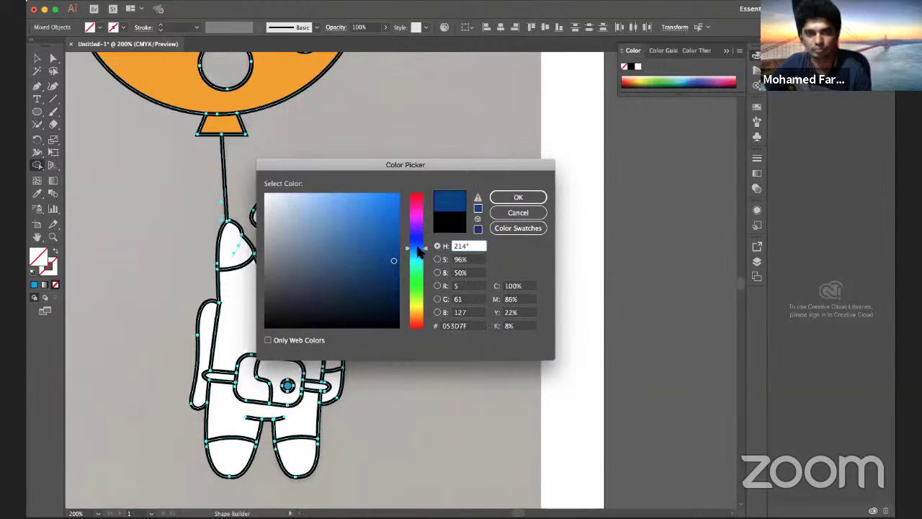
pyautogui.click(518, 197)
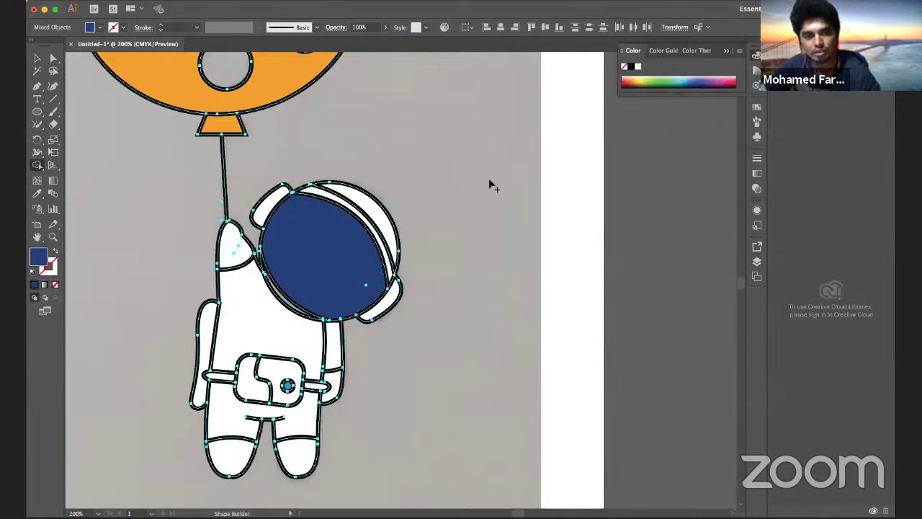
# - Draw a small circle on the visor with no stroke and a light grey fill
pyautogui.click(37, 112)
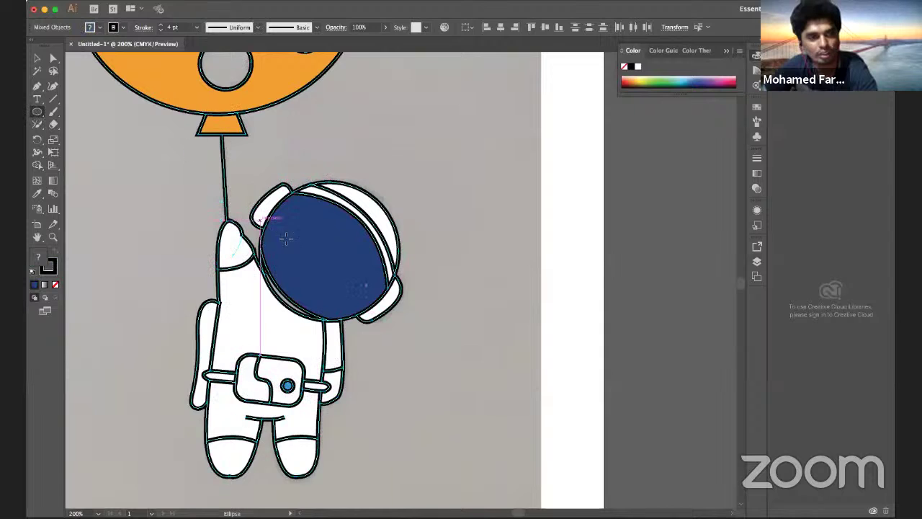
pyautogui.moveTo(343, 273); pyautogui.dragTo(354, 282)
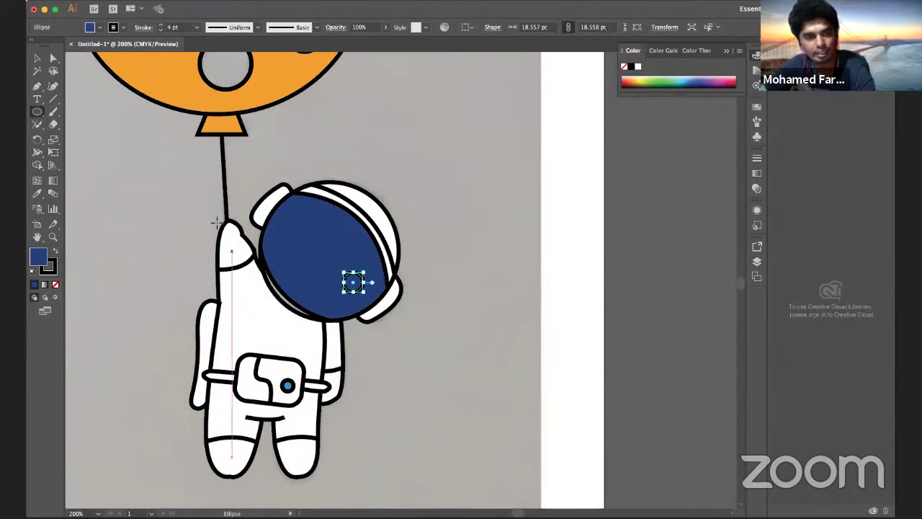
pyautogui.click(98, 28)
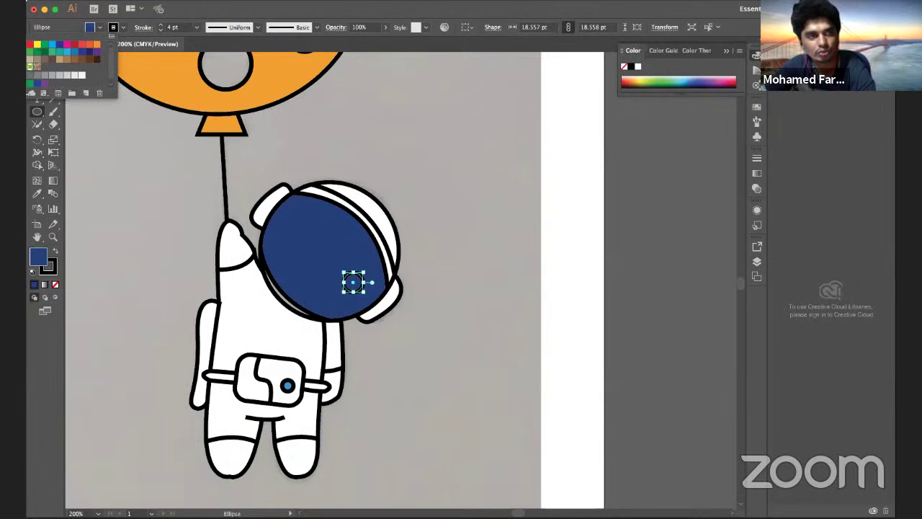
pyautogui.click(30, 44)
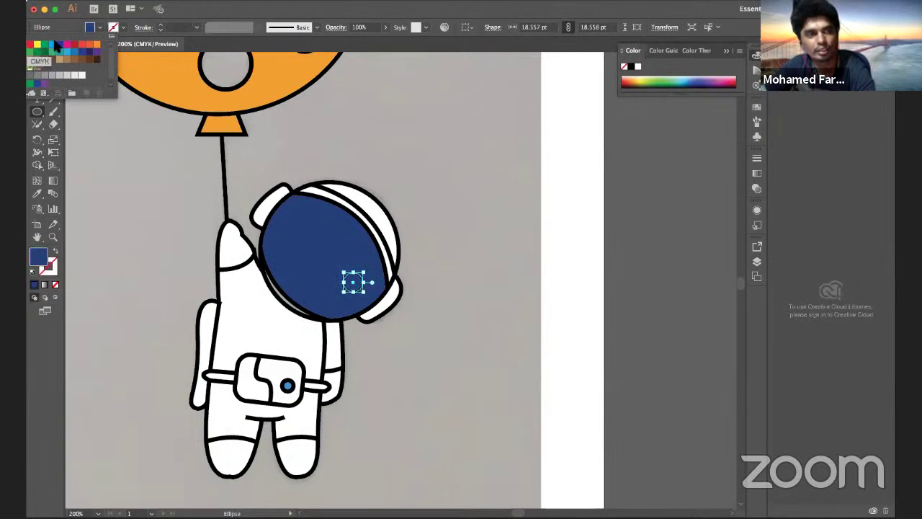
pyautogui.click(90, 30)
pyautogui.click(92, 30)
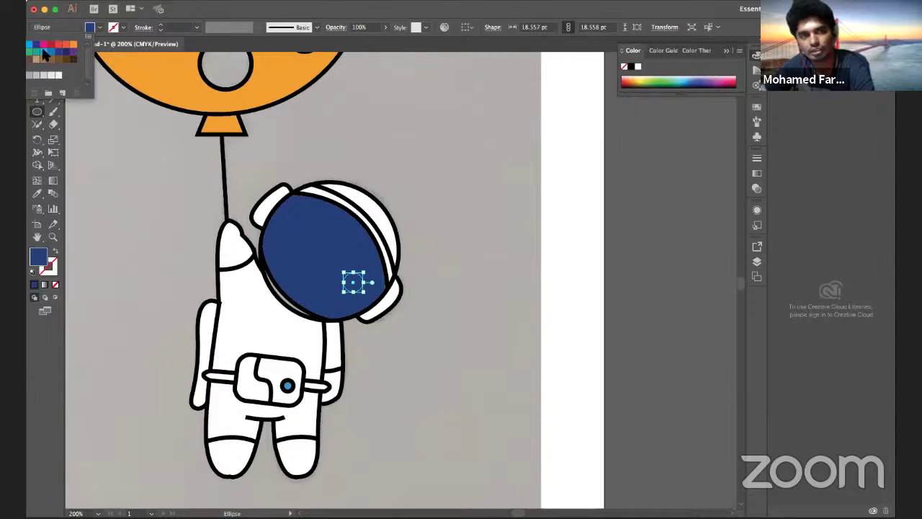
pyautogui.click(90, 30)
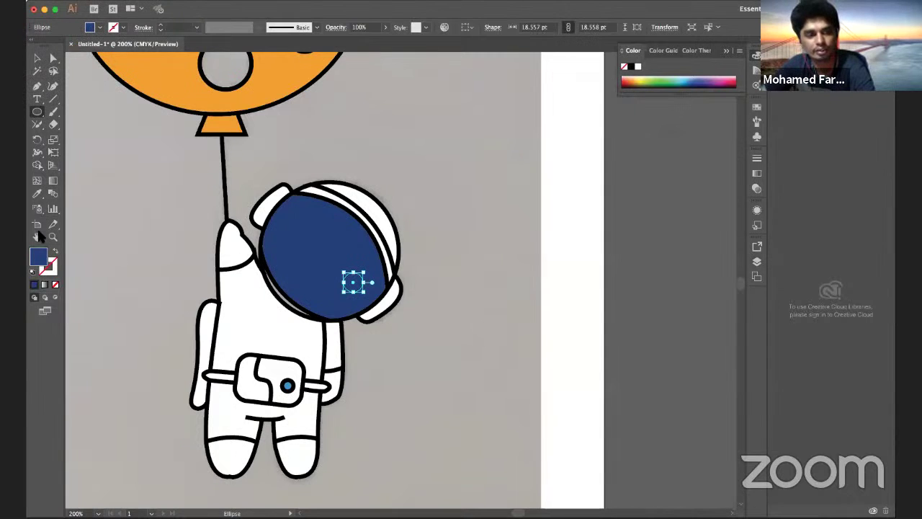
pyautogui.doubleClick(40, 264)
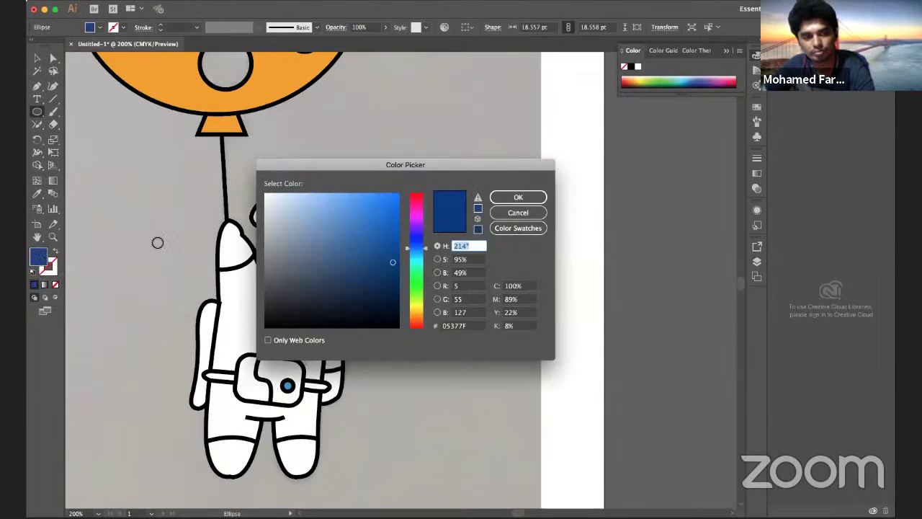
pyautogui.moveTo(305, 240); pyautogui.dragTo(285, 248)
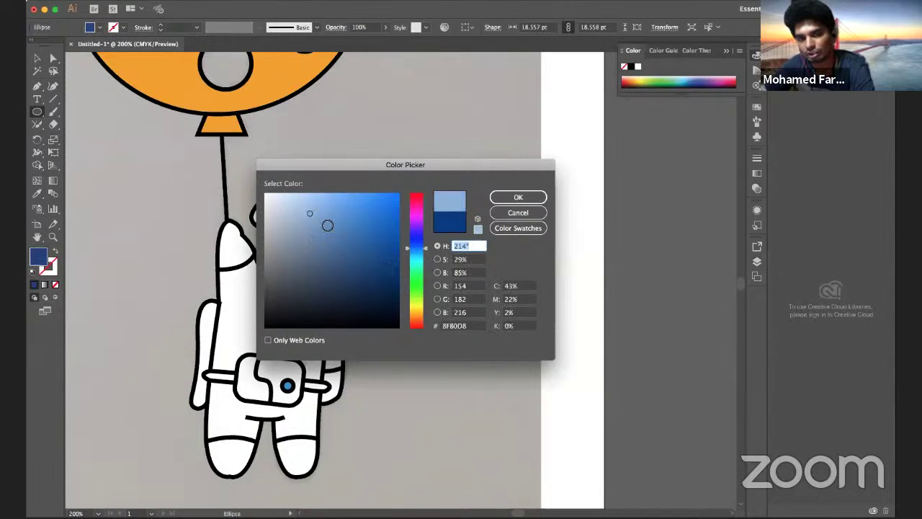
pyautogui.click(502, 198)
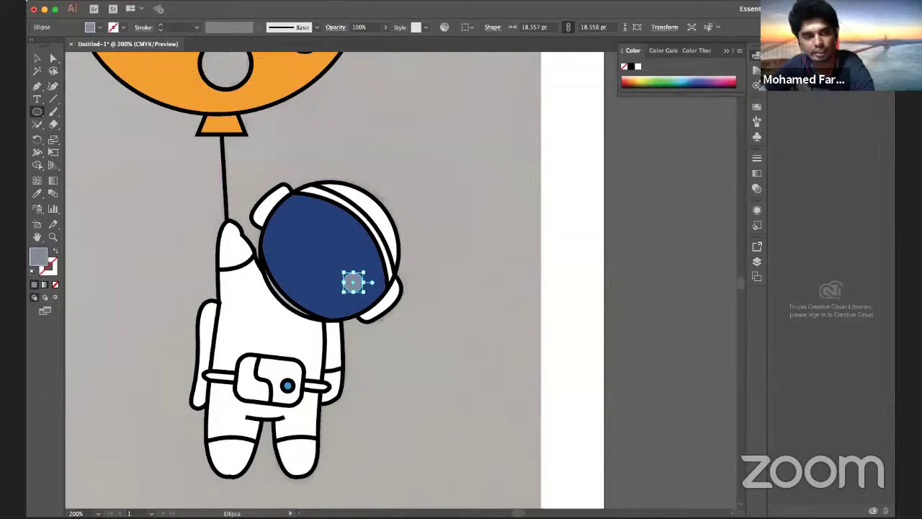
# - Position the grey circle and Alt-drag a half-size copy, about 9.8 pt, to its left
pyautogui.click(91, 3)
pyautogui.click(372, 124)
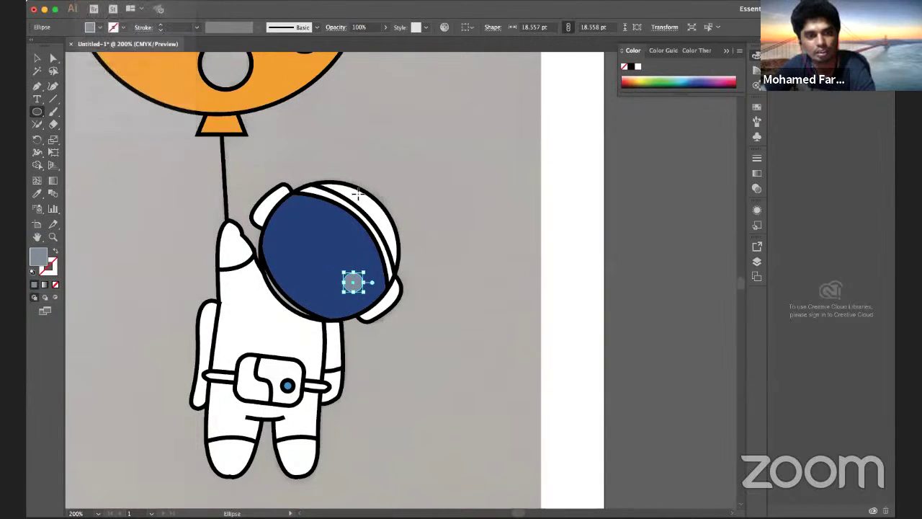
pyautogui.click(348, 279)
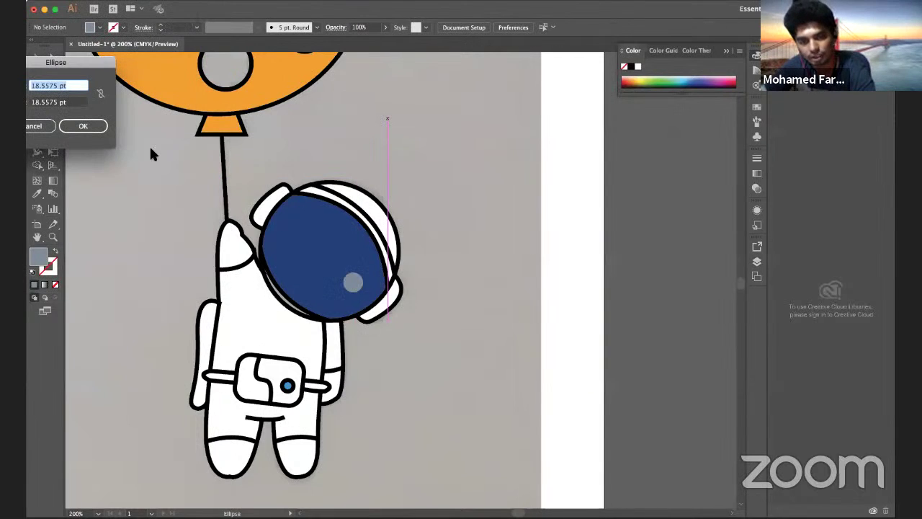
pyautogui.click(40, 126)
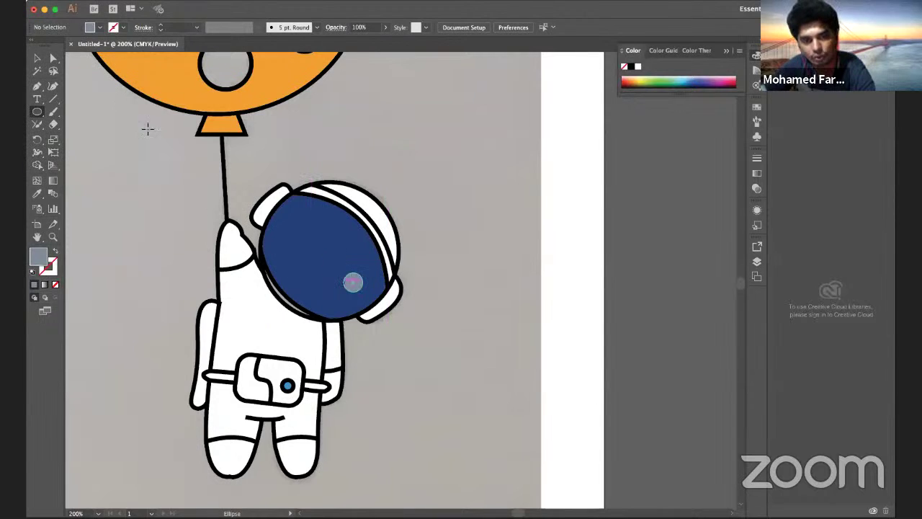
pyautogui.click(37, 58)
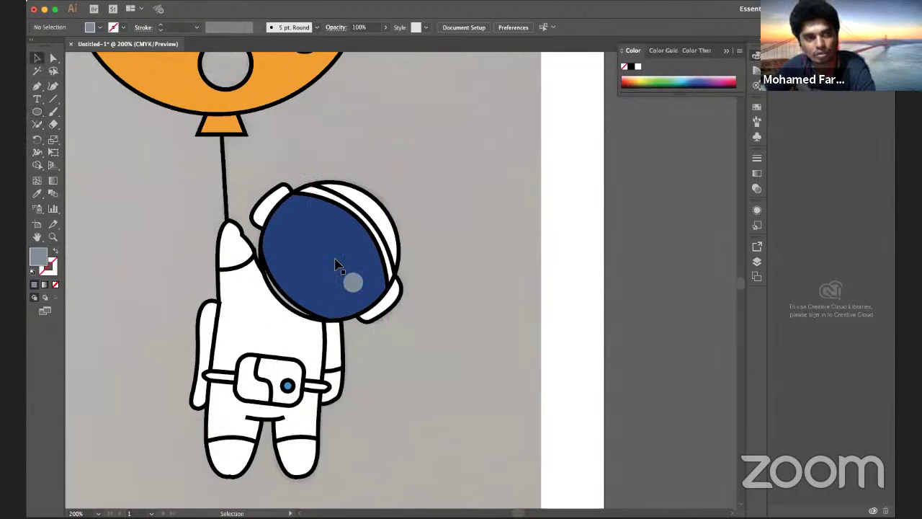
pyautogui.moveTo(360, 282); pyautogui.dragTo(353, 271)
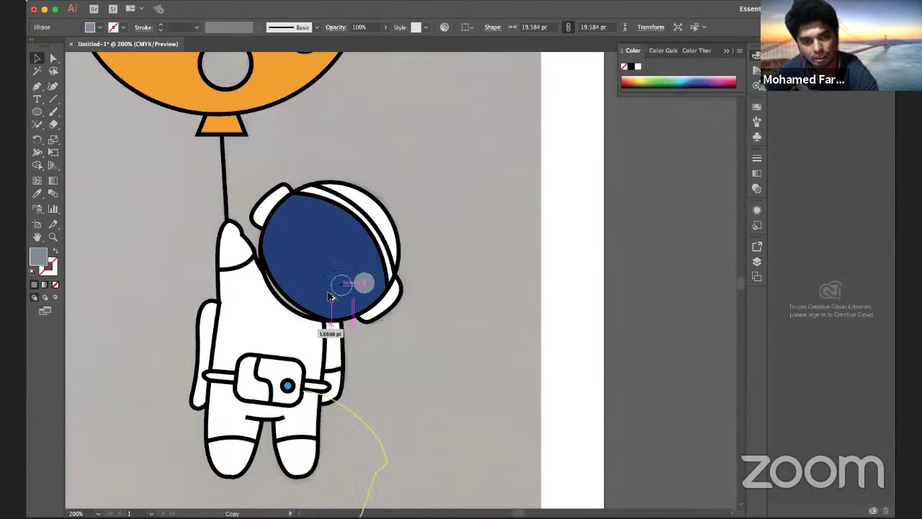
pyautogui.moveTo(363, 282); pyautogui.dragTo(333, 288)
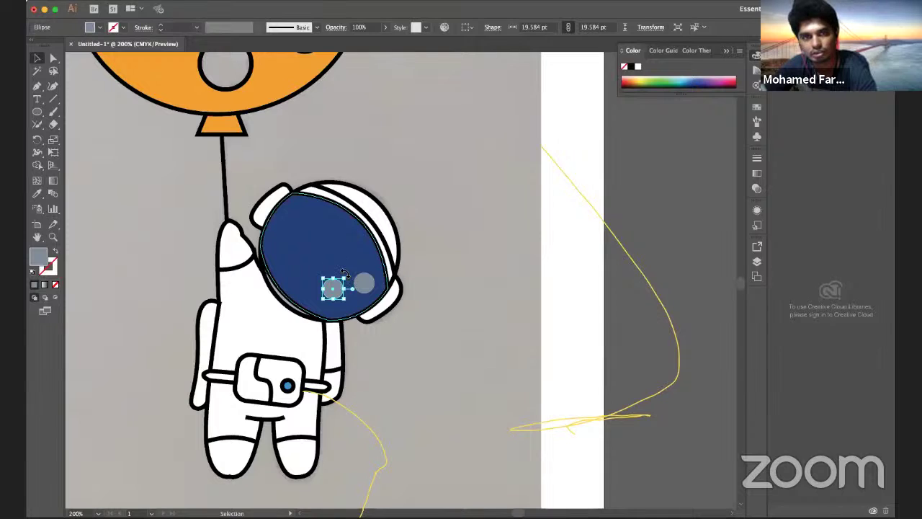
pyautogui.moveTo(342, 282); pyautogui.dragTo(337, 293)
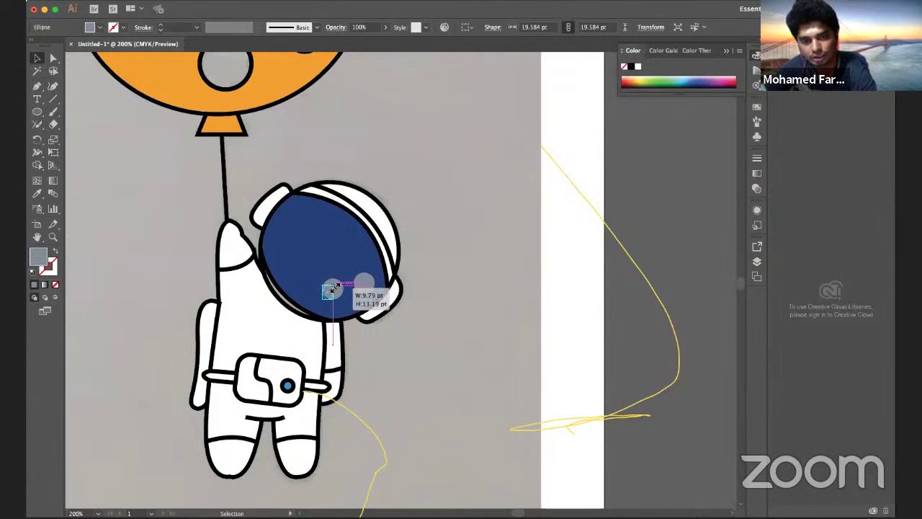
pyautogui.click(328, 292)
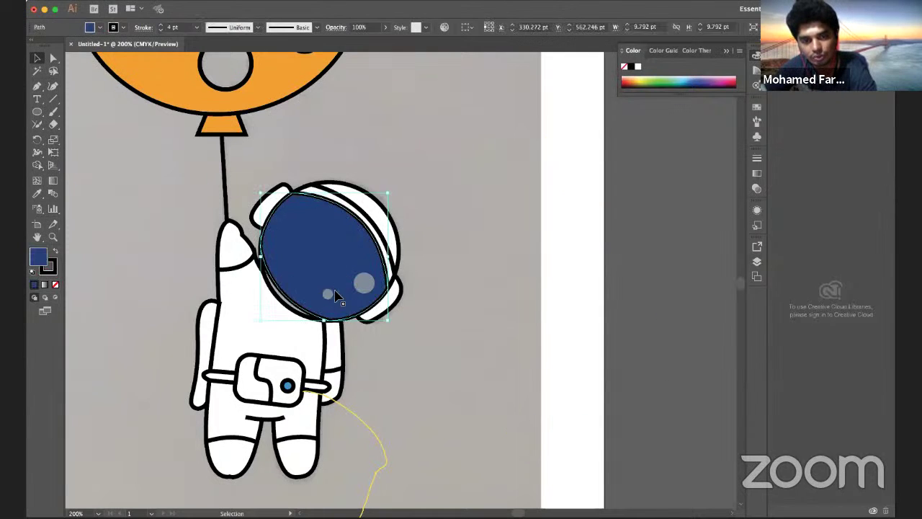
pyautogui.moveTo(328, 294); pyautogui.dragTo(333, 301)
# - Pen-draw a curved crescent path along the navy visor's upper-left edge
pyautogui.click(426, 278)
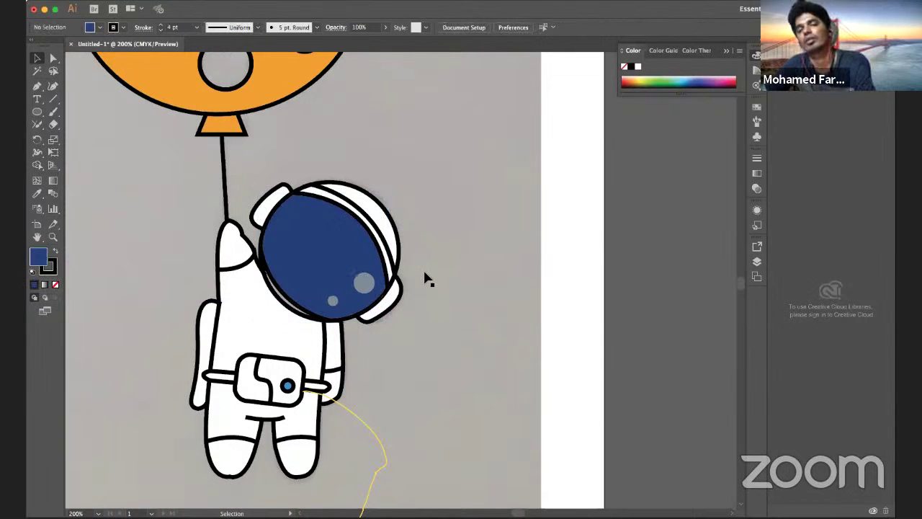
pyautogui.click(299, 241)
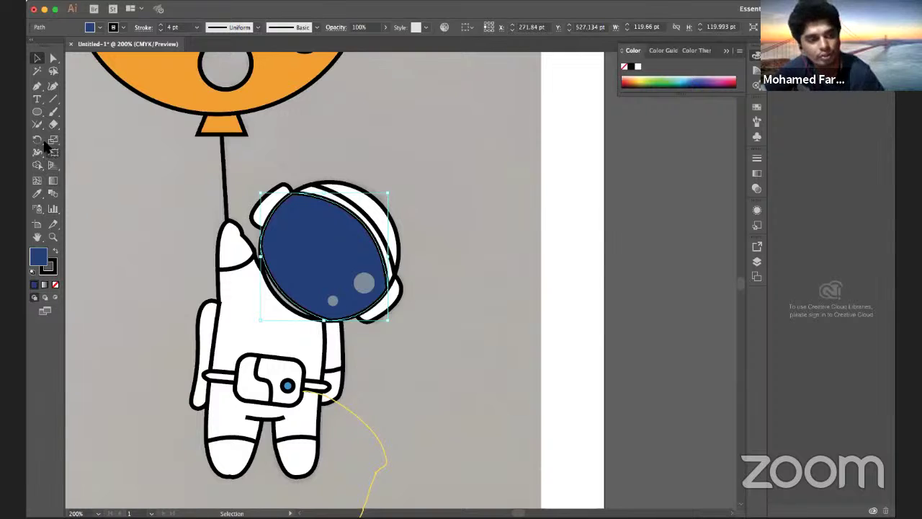
pyautogui.click(37, 86)
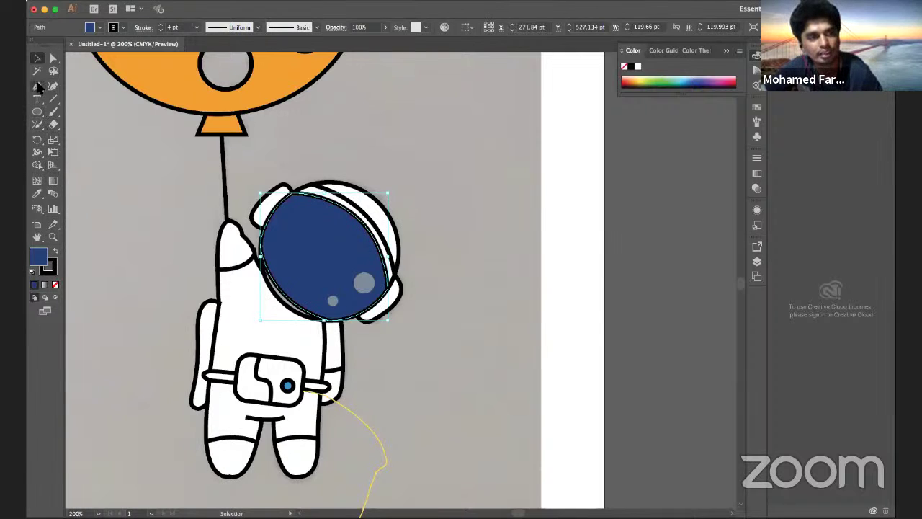
pyautogui.click(269, 236)
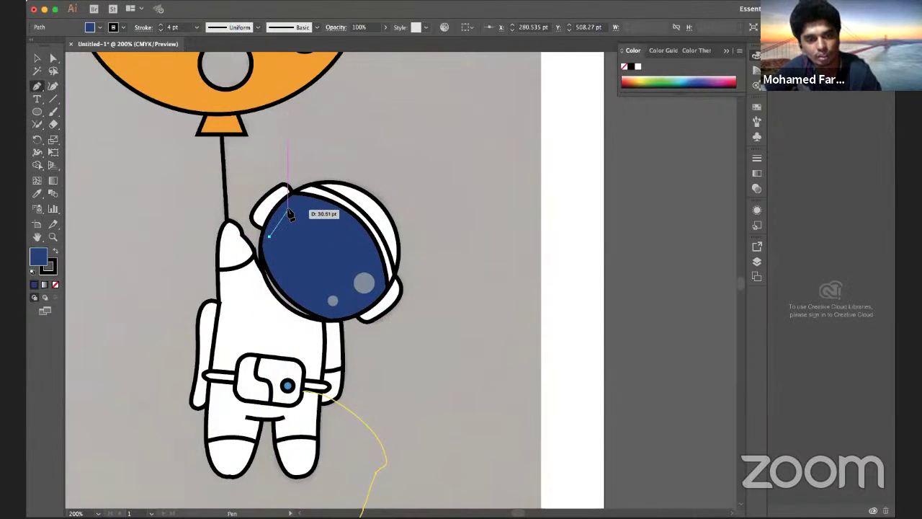
pyautogui.moveTo(288, 210); pyautogui.dragTo(330, 215)
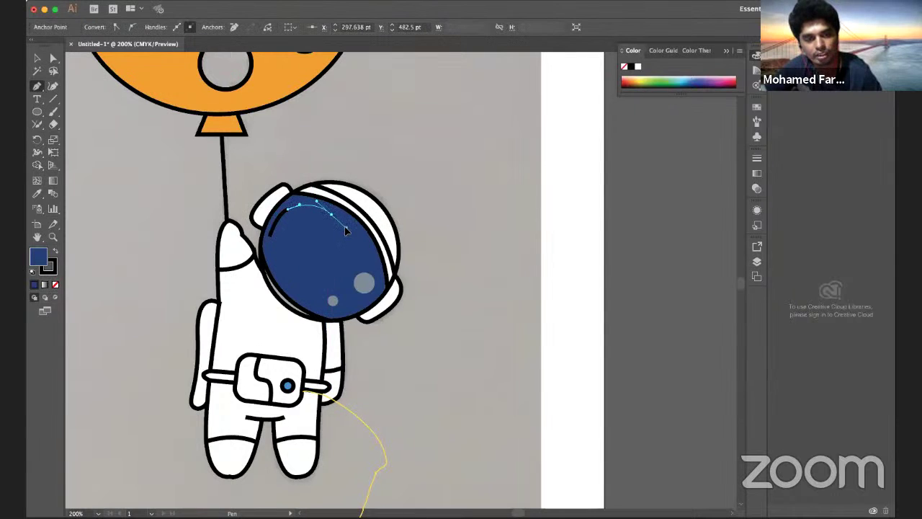
pyautogui.moveTo(341, 229)
pyautogui.mouseDown()
pyautogui.moveTo(347, 232)
pyautogui.moveTo(304, 214)
pyautogui.moveTo(270, 236)
pyautogui.mouseUp()
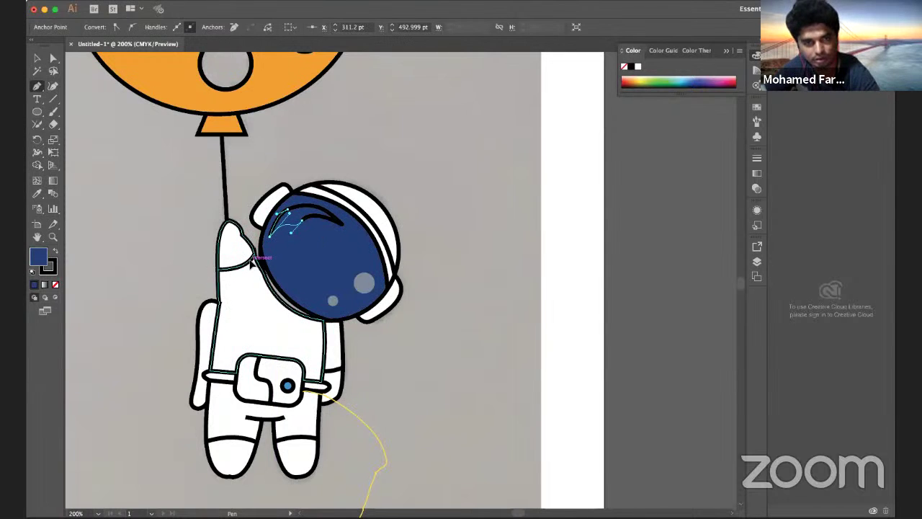
pyautogui.press('Escape')
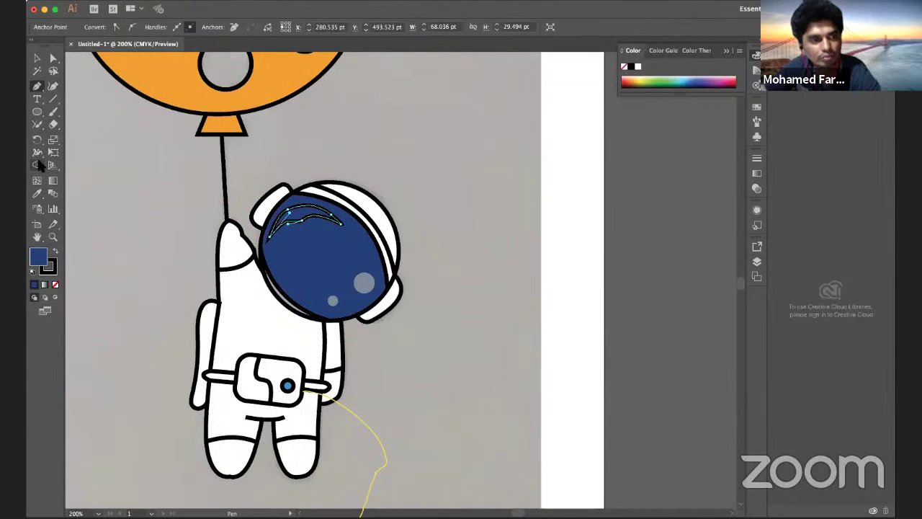
# - Smooth the crescent highlight path with the Smooth tool
pyautogui.click(40, 154)
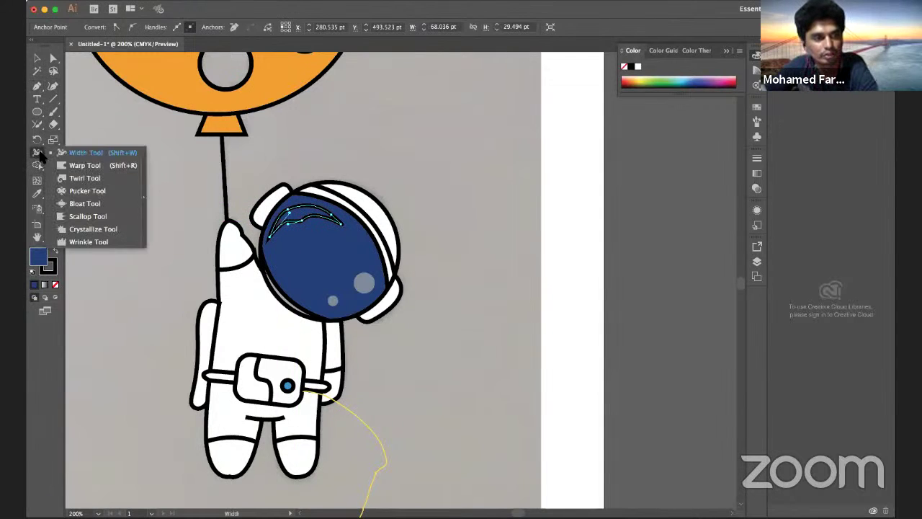
pyautogui.click(39, 126)
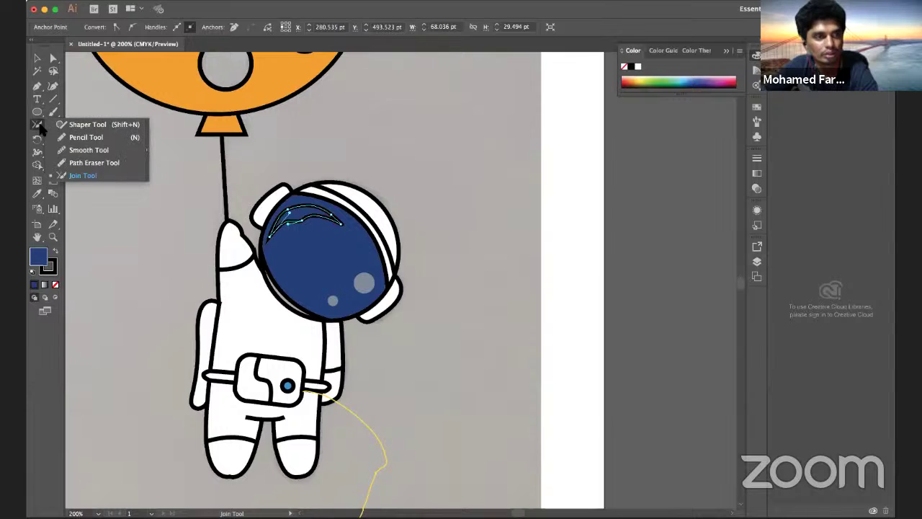
pyautogui.click(89, 150)
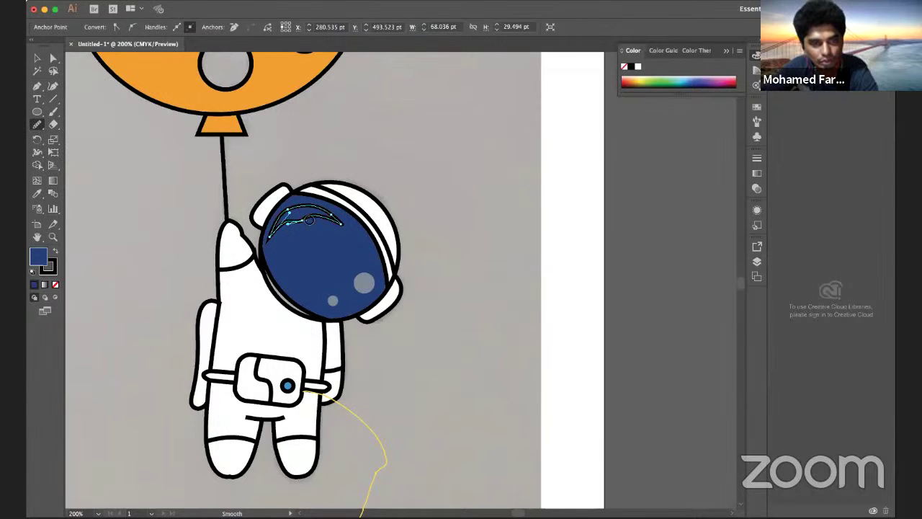
pyautogui.moveTo(309, 221); pyautogui.dragTo(274, 229)
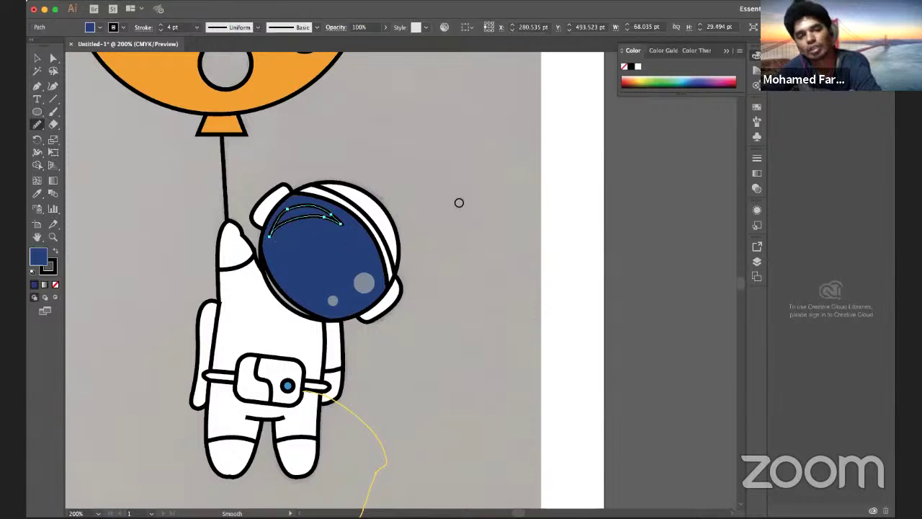
pyautogui.click(37, 58)
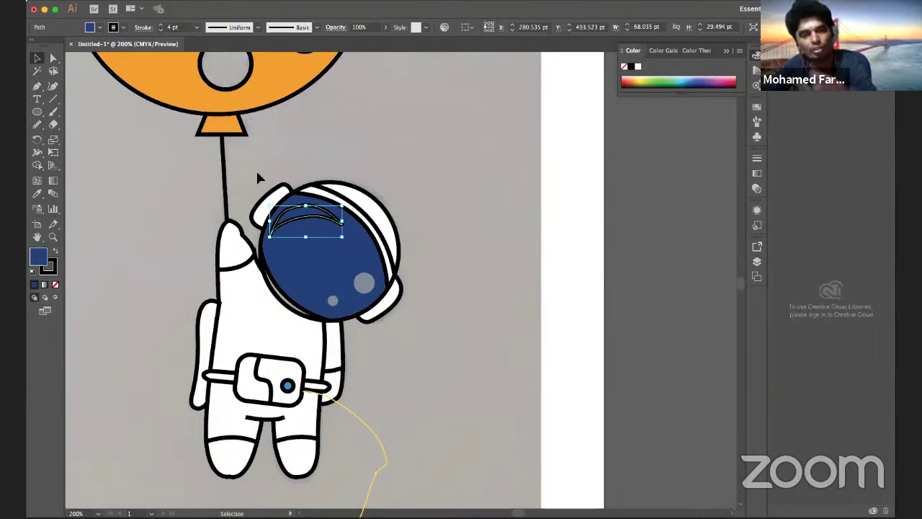
# - Give the crescent no stroke and a light grey fill
pyautogui.click(113, 27)
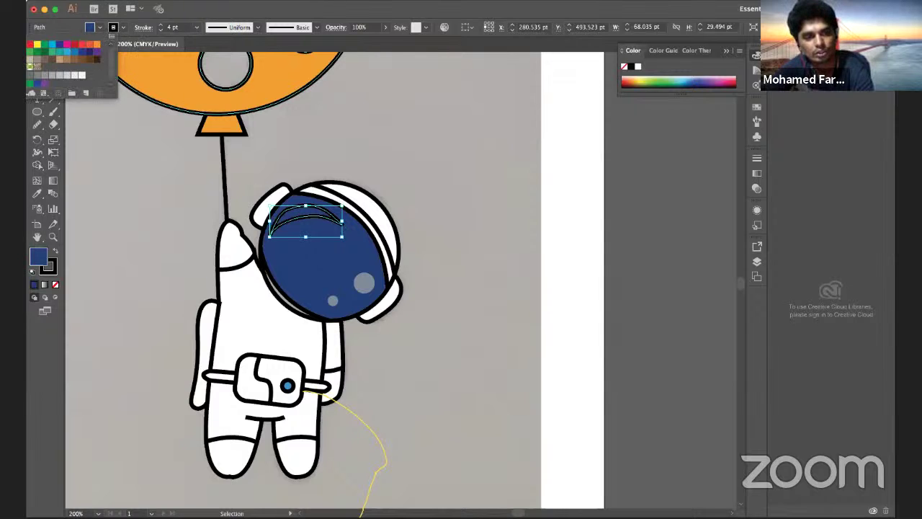
pyautogui.click(31, 44)
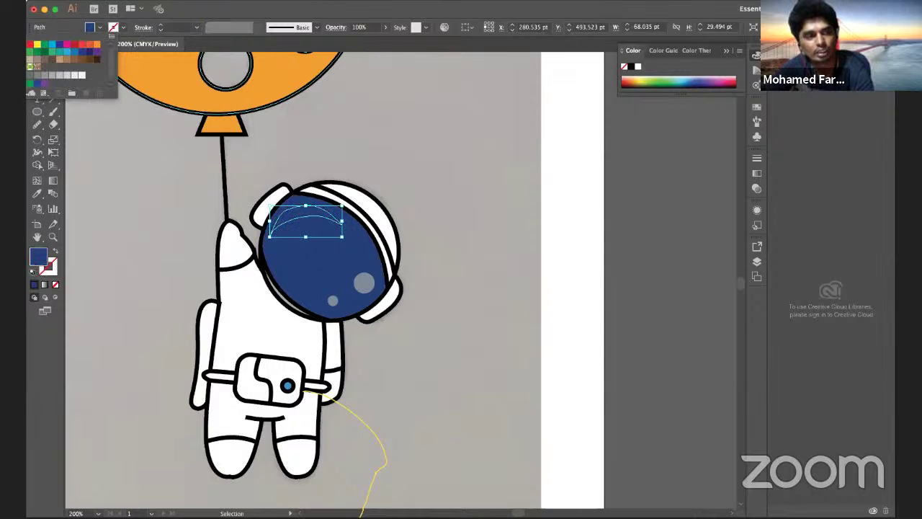
pyautogui.click(38, 75)
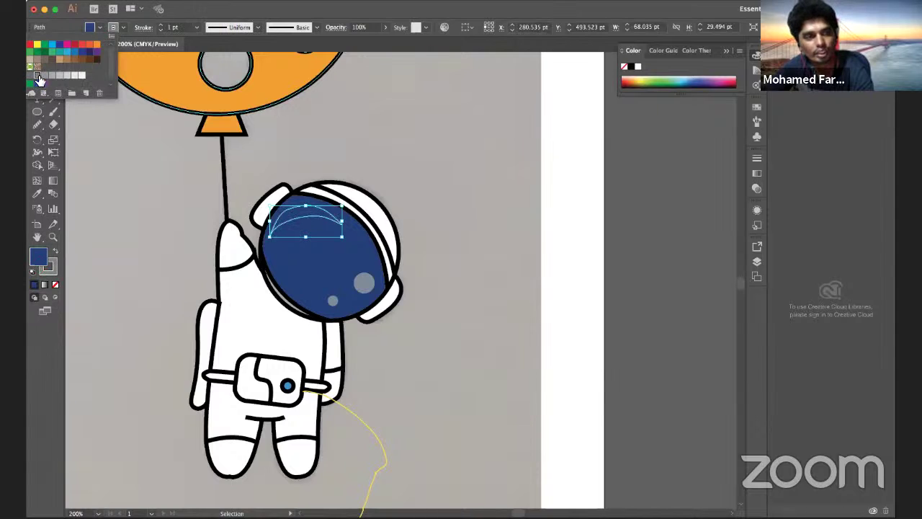
pyautogui.press('super+z')
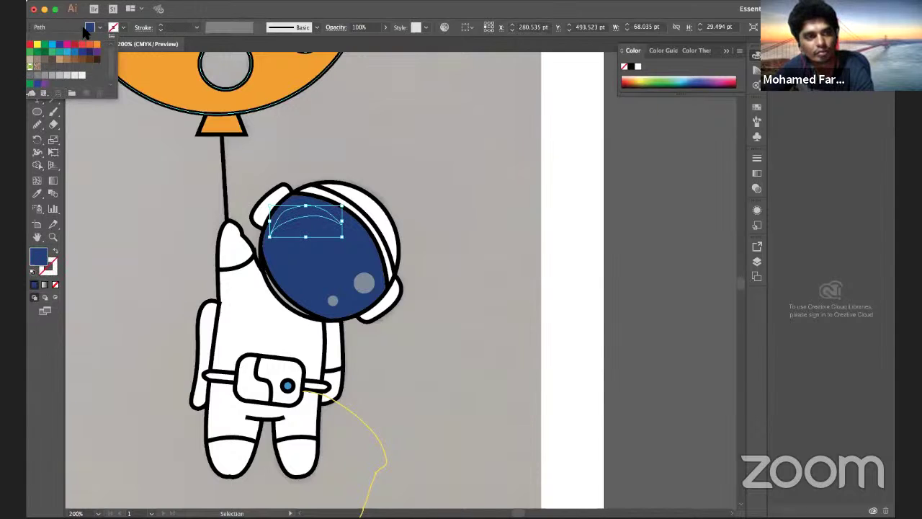
pyautogui.click(86, 29)
pyautogui.click(90, 29)
pyautogui.click(29, 77)
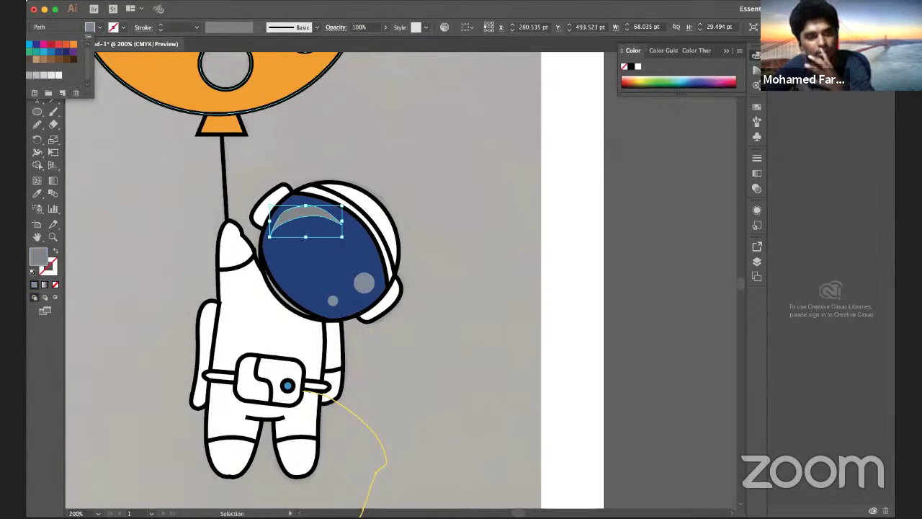
pyautogui.click(343, 126)
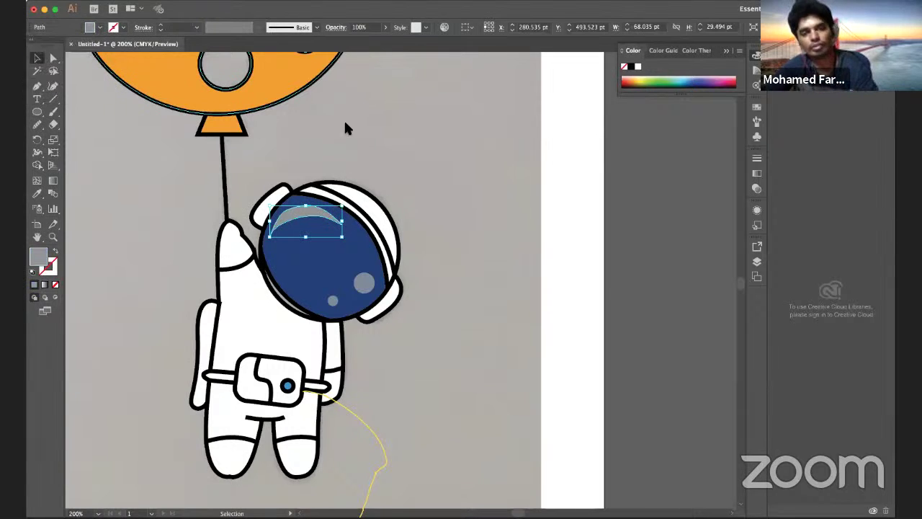
pyautogui.click(419, 245)
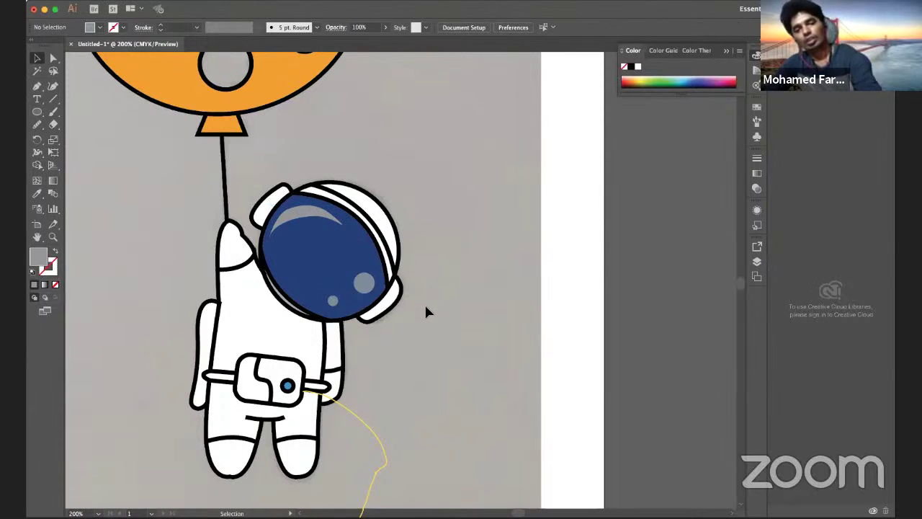
# - Reshape the crescent's left end by dragging its anchor with Direct Selection, then deselect
pyautogui.click(292, 215)
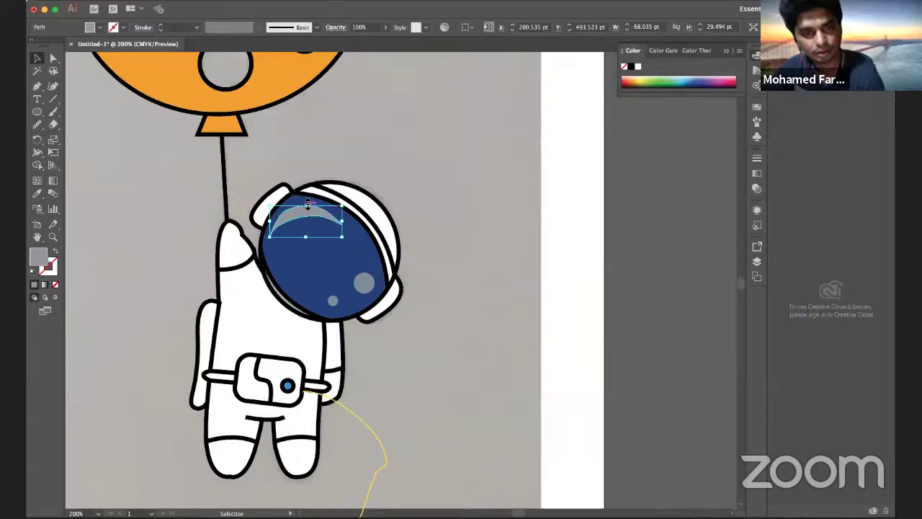
pyautogui.click(437, 177)
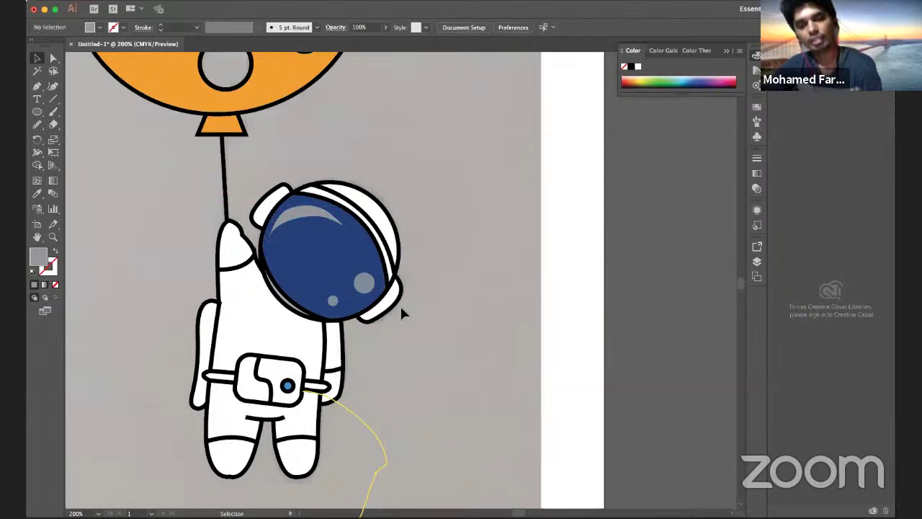
pyautogui.click(287, 229)
pyautogui.click(51, 61)
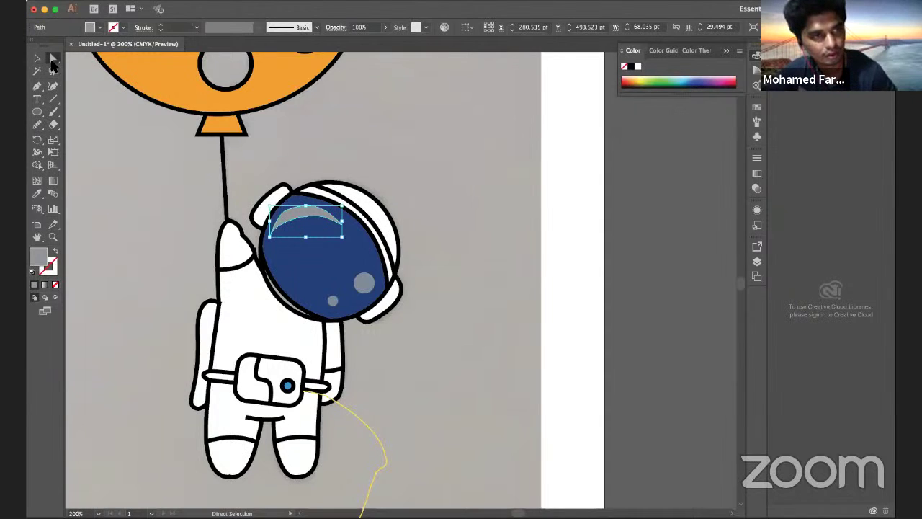
pyautogui.moveTo(274, 240); pyautogui.dragTo(285, 227)
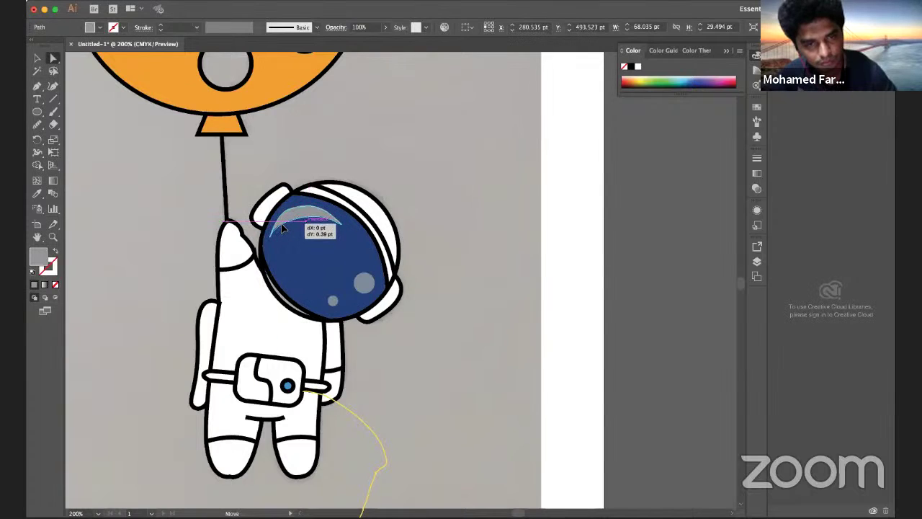
pyautogui.click(55, 61)
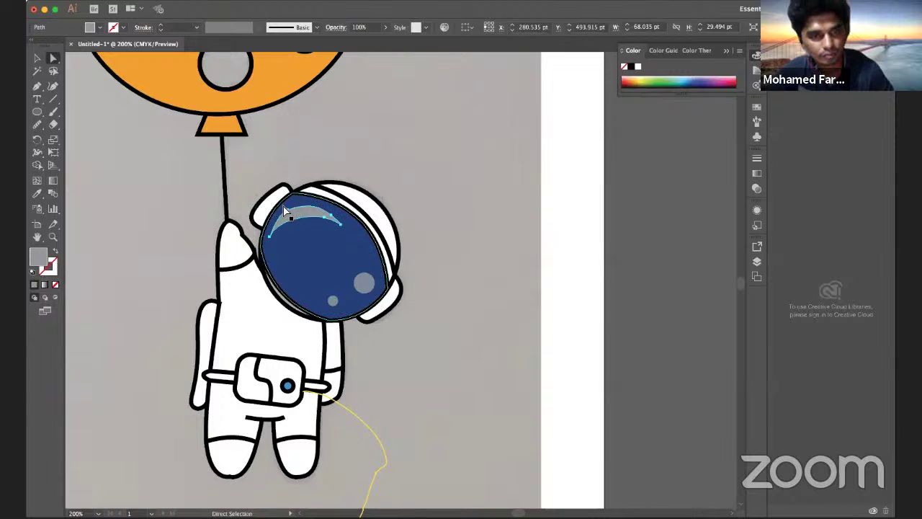
pyautogui.moveTo(286, 209); pyautogui.dragTo(287, 210)
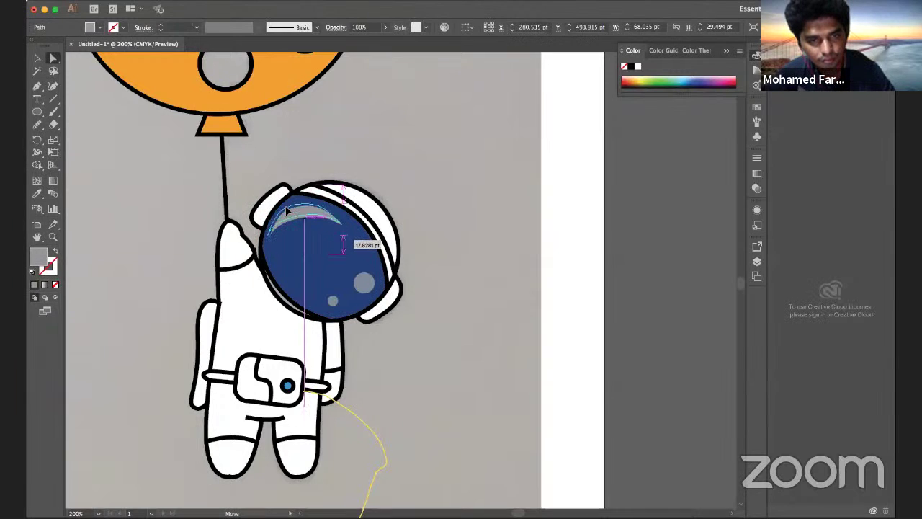
pyautogui.click(369, 178)
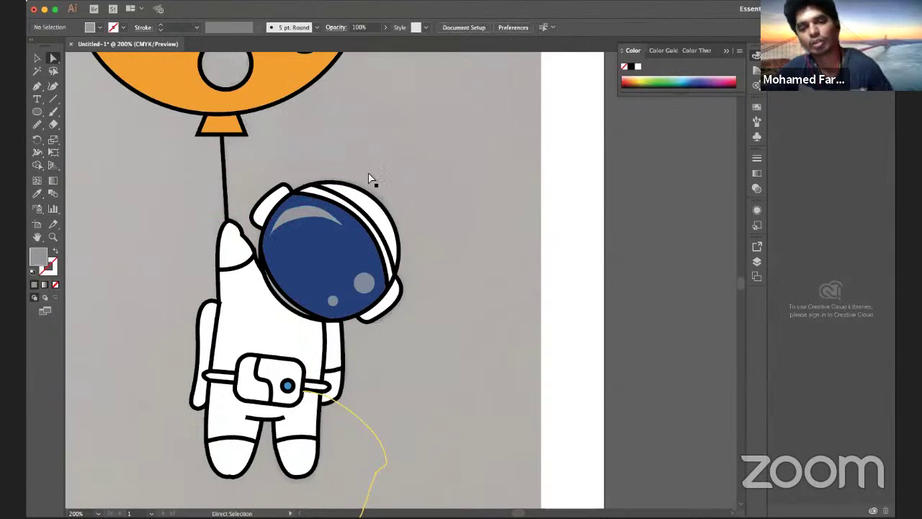
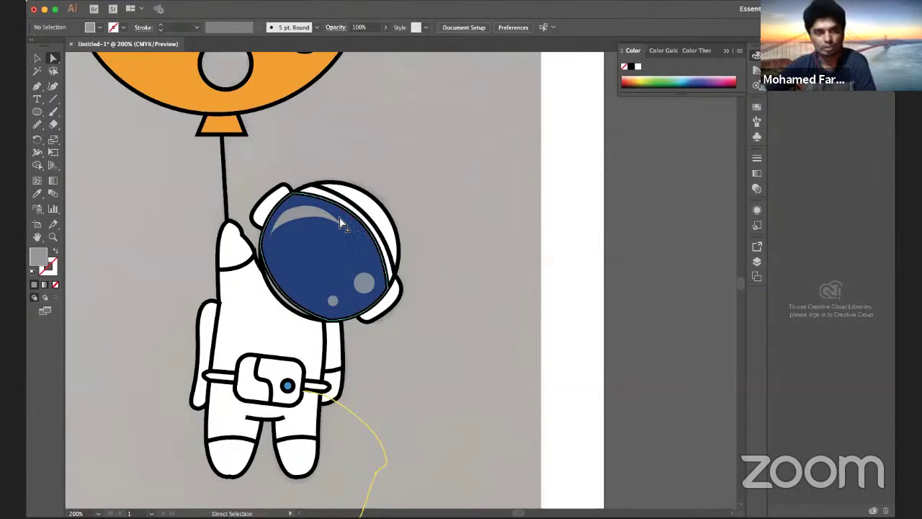
# - Scroll the toolbar and switch to the Shape Builder tool
pyautogui.scroll(1, 343, 225)
pyautogui.scroll(1, 343, 225)
pyautogui.scroll(4, 324, 220)
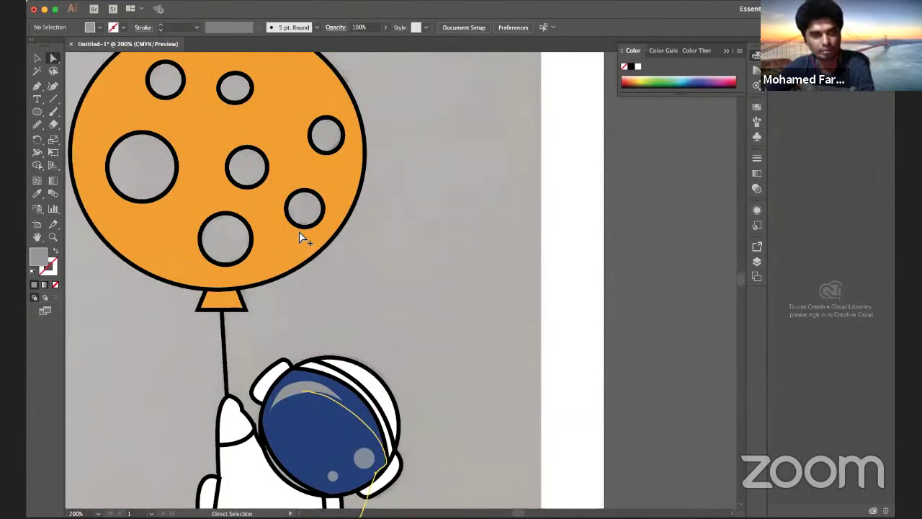
pyautogui.scroll(-3, 301, 225)
pyautogui.scroll(2, 305, 227)
pyautogui.scroll(2, 302, 220)
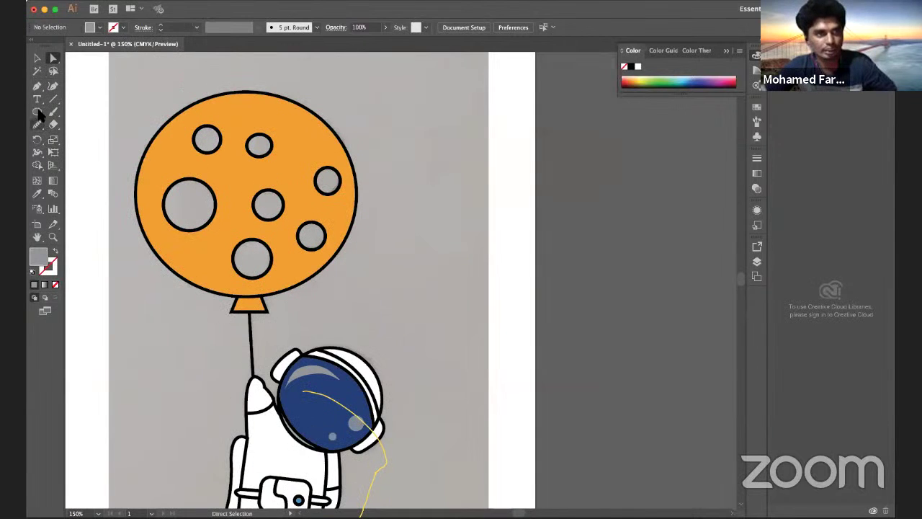
pyautogui.click(37, 111)
pyautogui.click(37, 165)
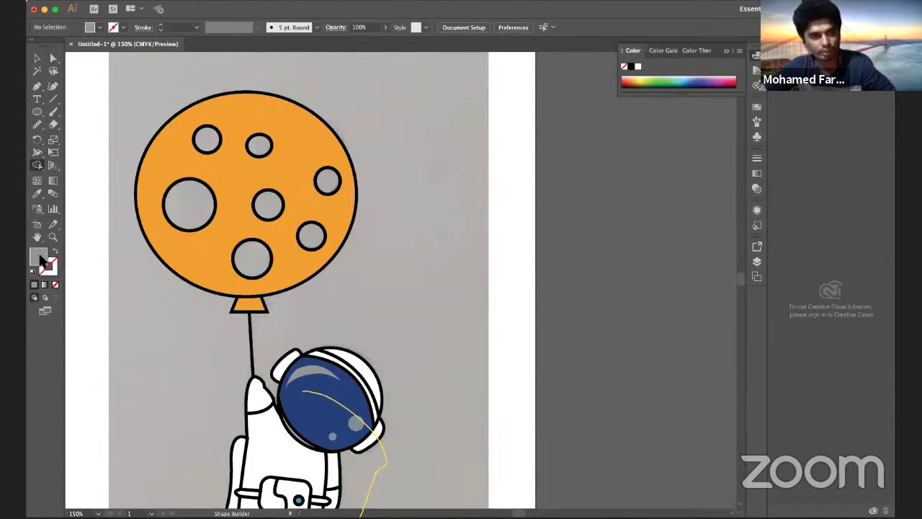
# - Set the fill colour to dark brown 824803 in the Color Picker
pyautogui.doubleClick(38, 256)
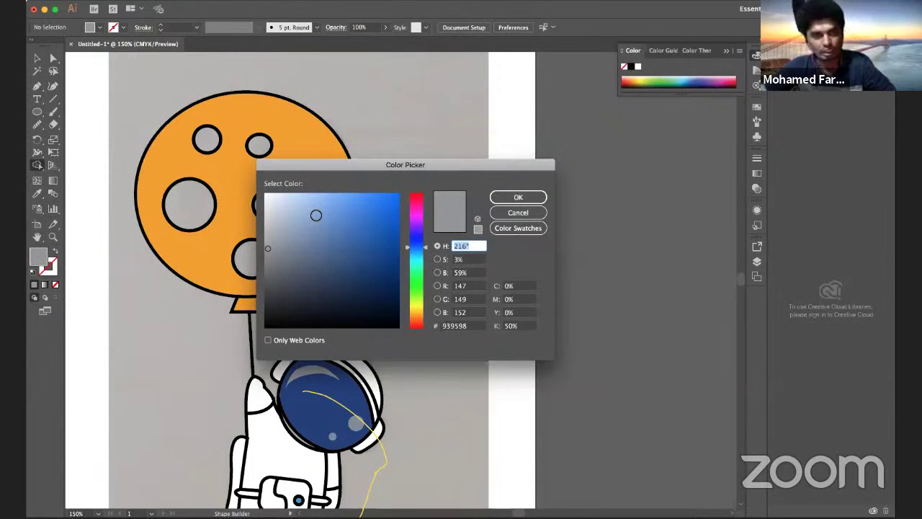
pyautogui.click(270, 209)
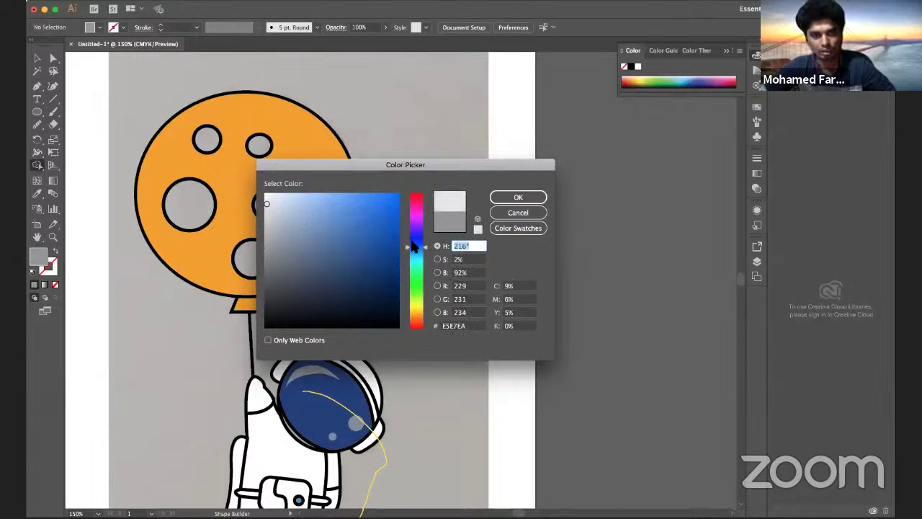
pyautogui.moveTo(417, 311); pyautogui.dragTo(418, 315)
pyautogui.click(391, 285)
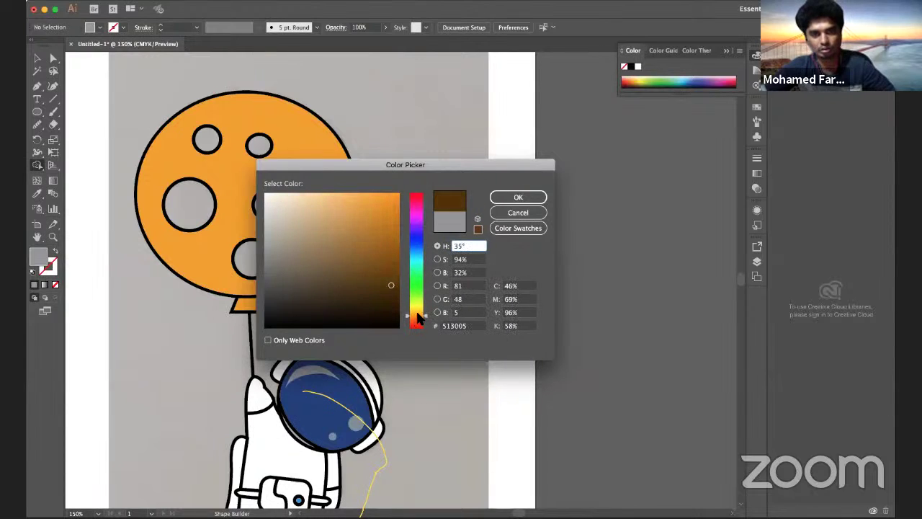
pyautogui.moveTo(400, 275); pyautogui.dragTo(398, 259)
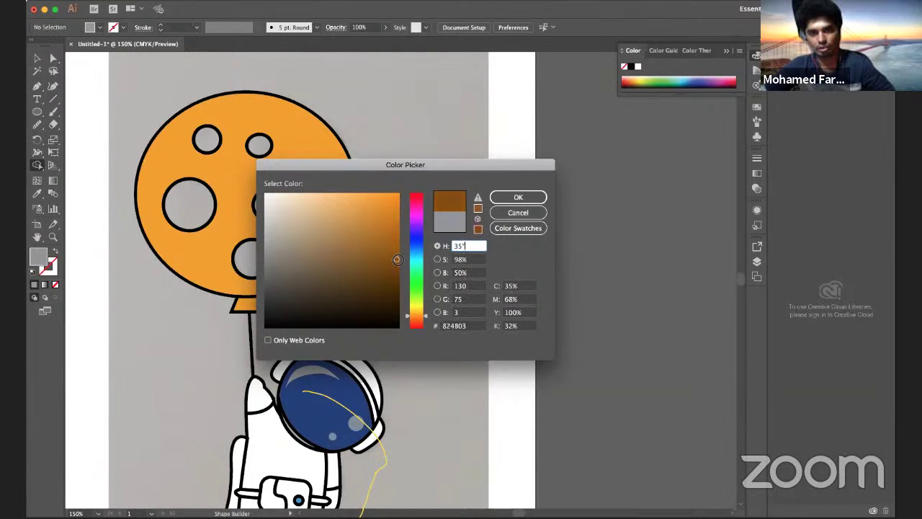
pyautogui.click(501, 198)
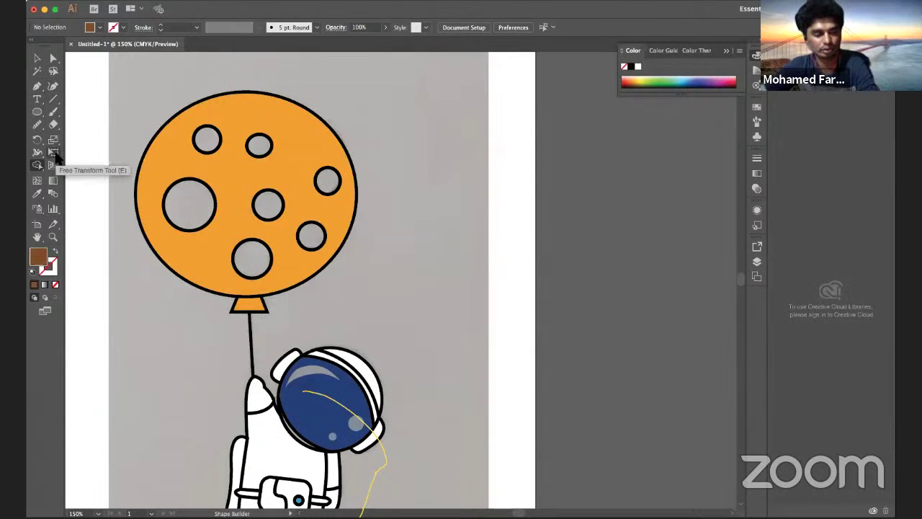
# - Select all and Shape Builder-fill all seven crater holes on the balloon brown
pyautogui.press('super+a')
pyautogui.click(189, 204)
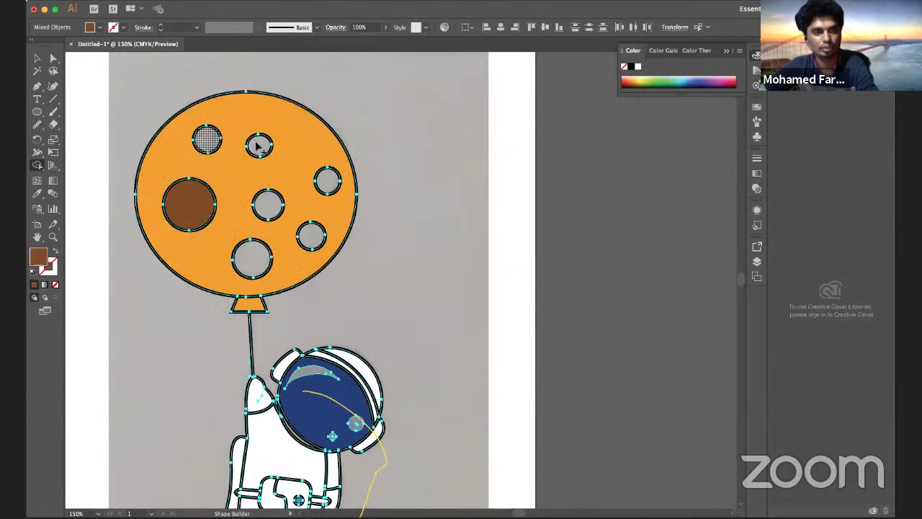
pyautogui.click(207, 140)
pyautogui.click(259, 146)
pyautogui.click(268, 204)
pyautogui.click(312, 235)
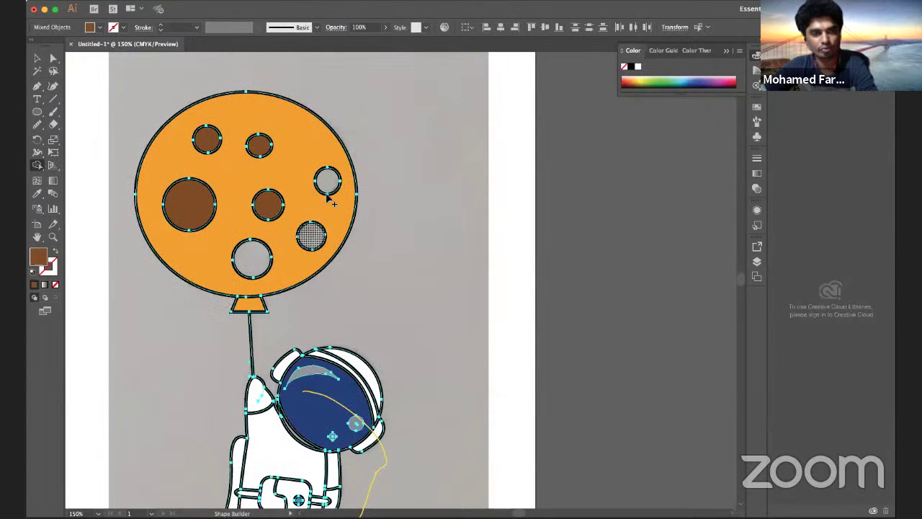
pyautogui.click(328, 182)
pyautogui.click(252, 258)
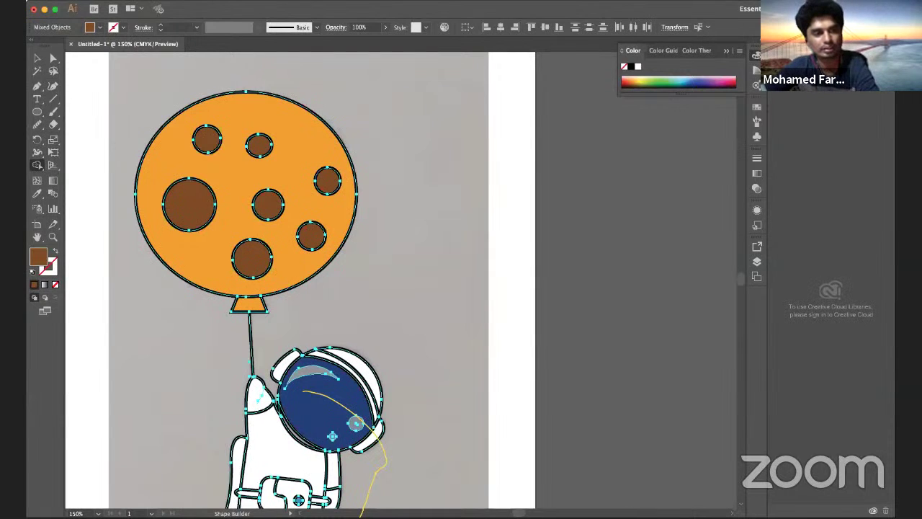
pyautogui.click(34, 125)
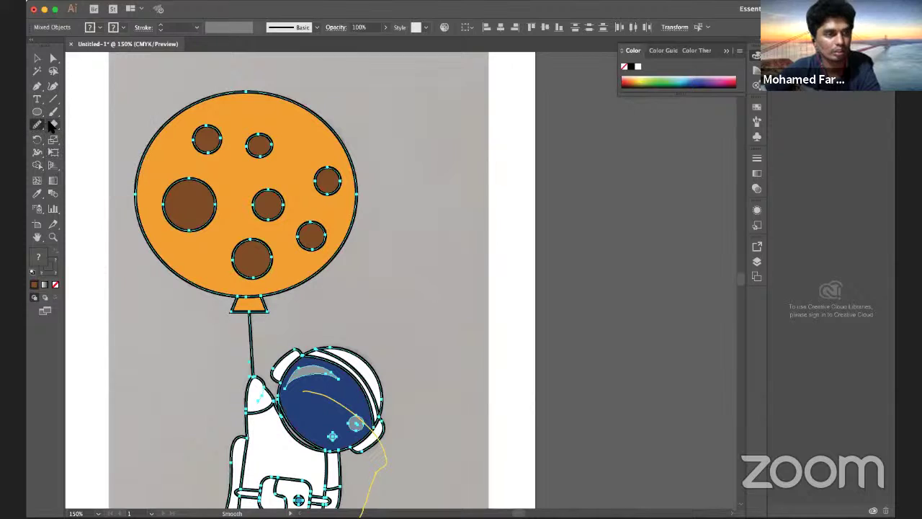
pyautogui.click(53, 112)
# - Browse the transform tool flyouts and choose the Scissors tool
pyautogui.click(37, 126)
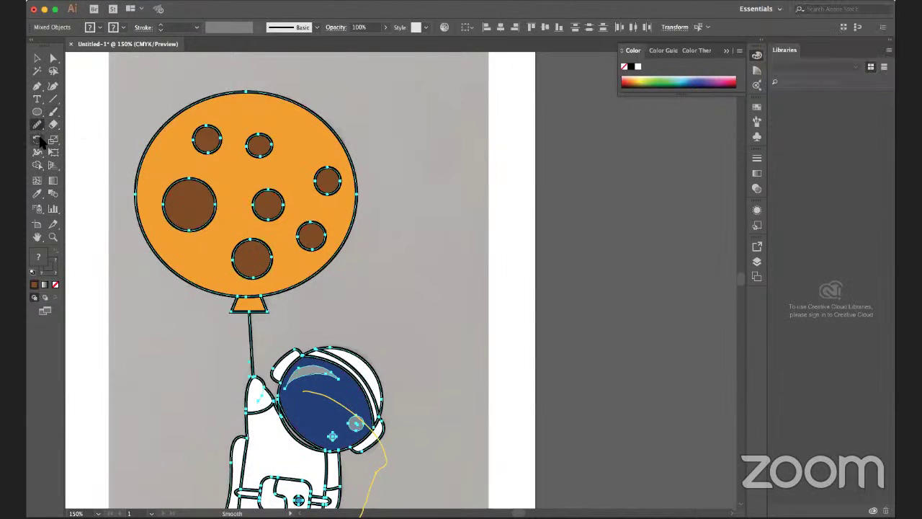
pyautogui.click(39, 141)
pyautogui.click(53, 147)
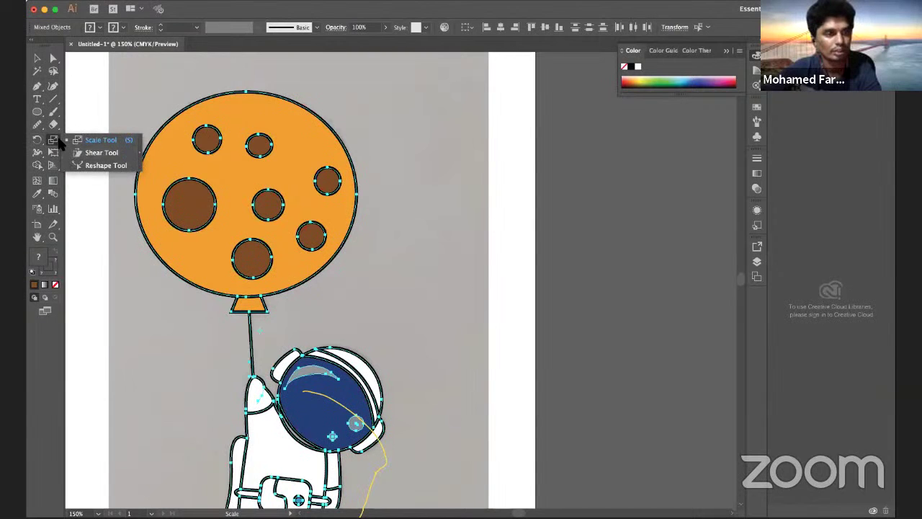
pyautogui.moveTo(80, 158); pyautogui.dragTo(61, 130)
pyautogui.click(57, 128)
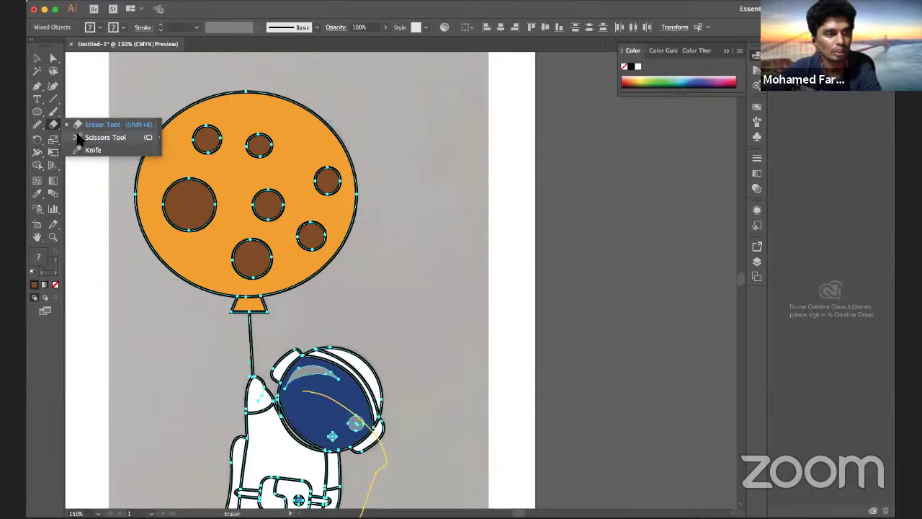
pyautogui.click(100, 137)
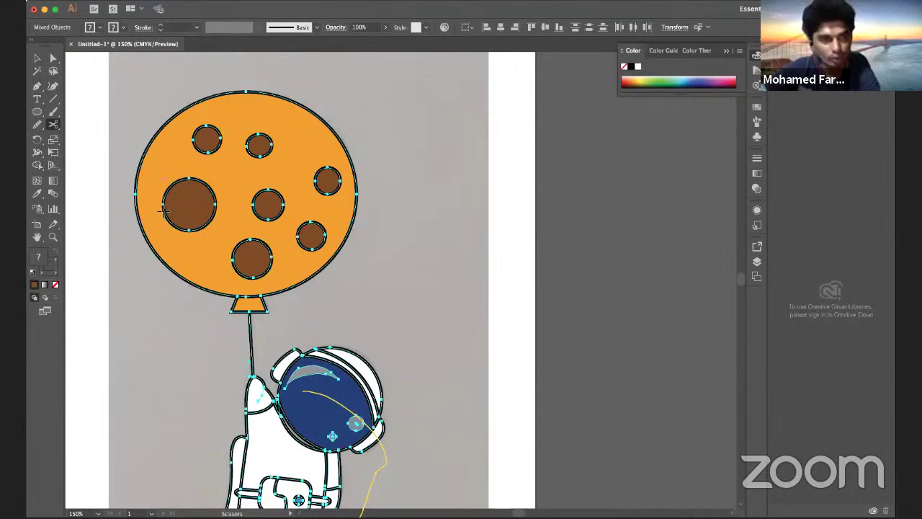
# - Cut the left crater's outline, delete the small cut-off piece, and select the crater
pyautogui.click(174, 188)
pyautogui.click(173, 183)
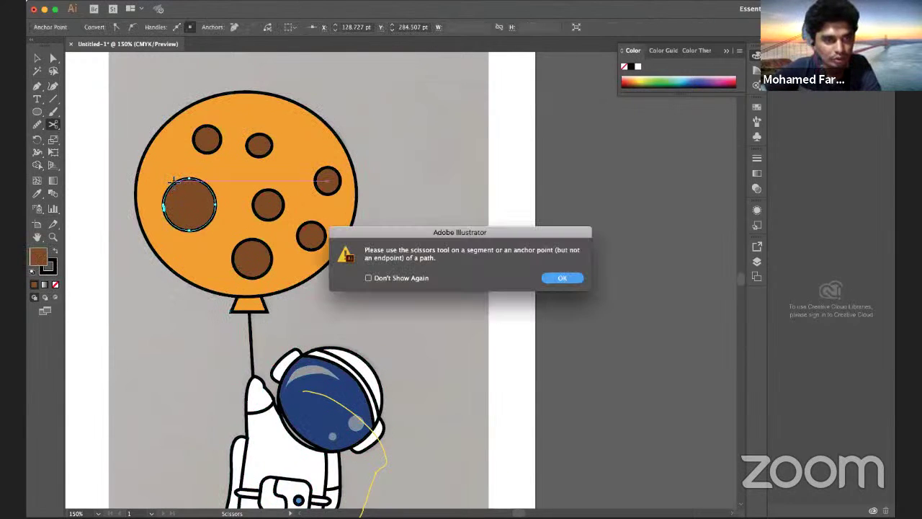
pyautogui.click(570, 277)
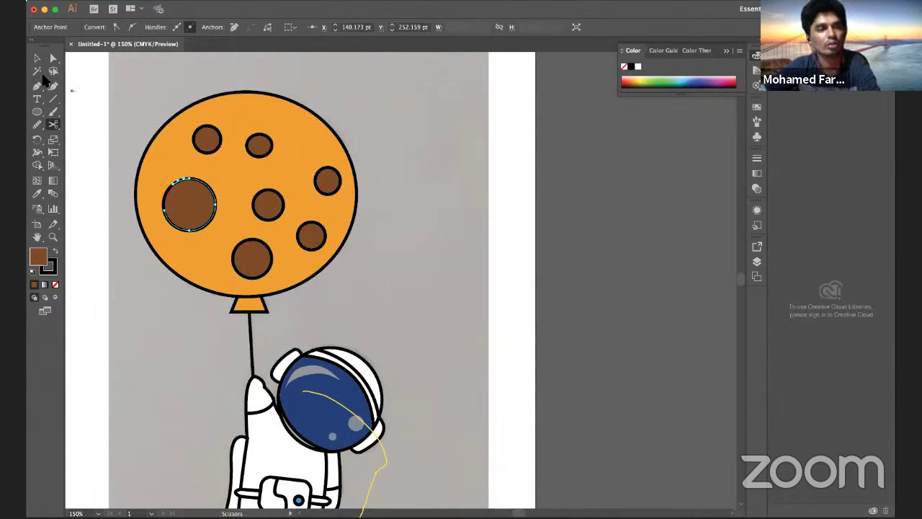
pyautogui.click(38, 58)
pyautogui.click(173, 198)
pyautogui.click(166, 192)
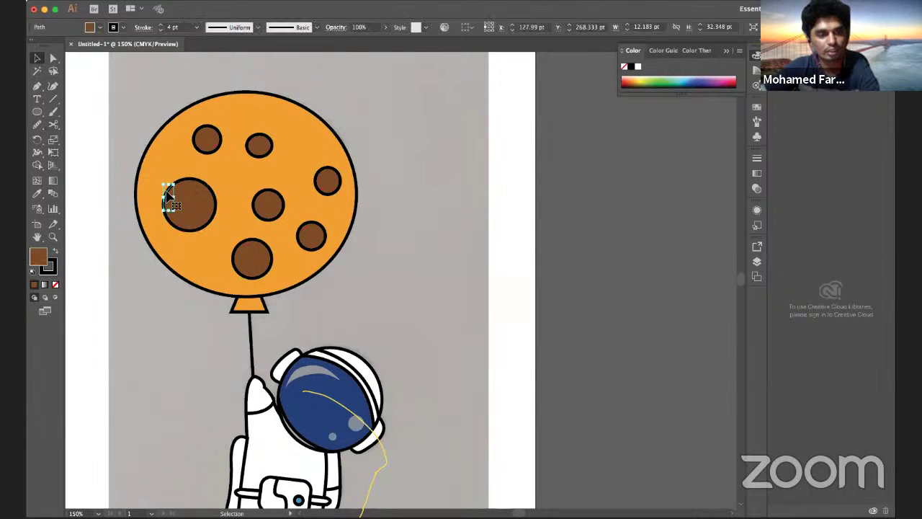
pyautogui.press('Delete')
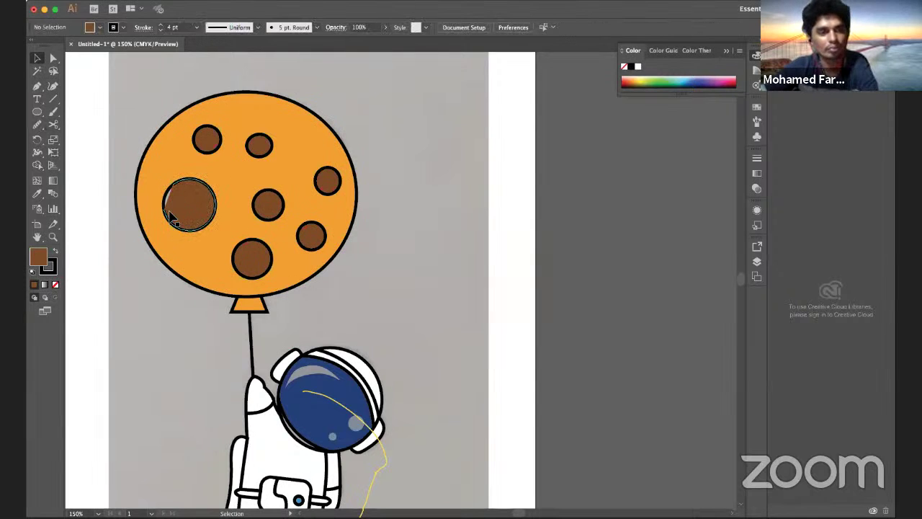
pyautogui.click(184, 207)
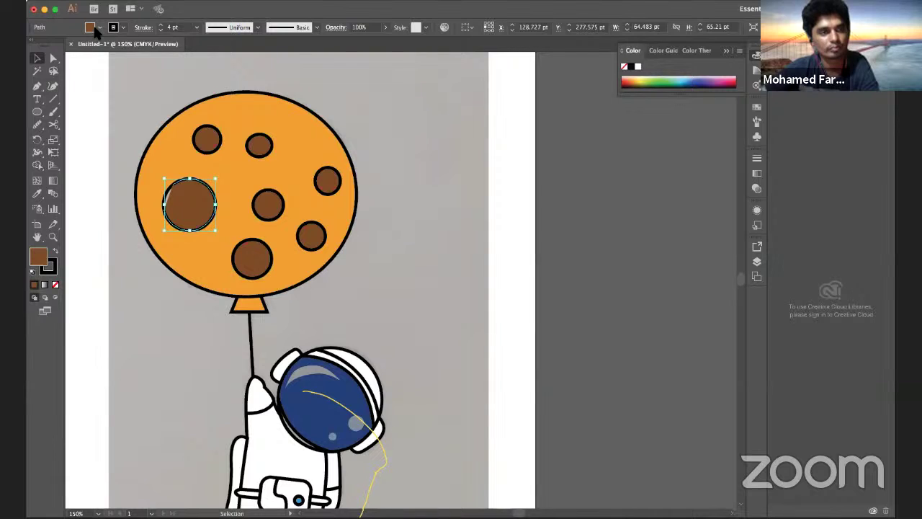
# - Set the selected crater circle's fill to none
pyautogui.click(90, 27)
pyautogui.click(42, 42)
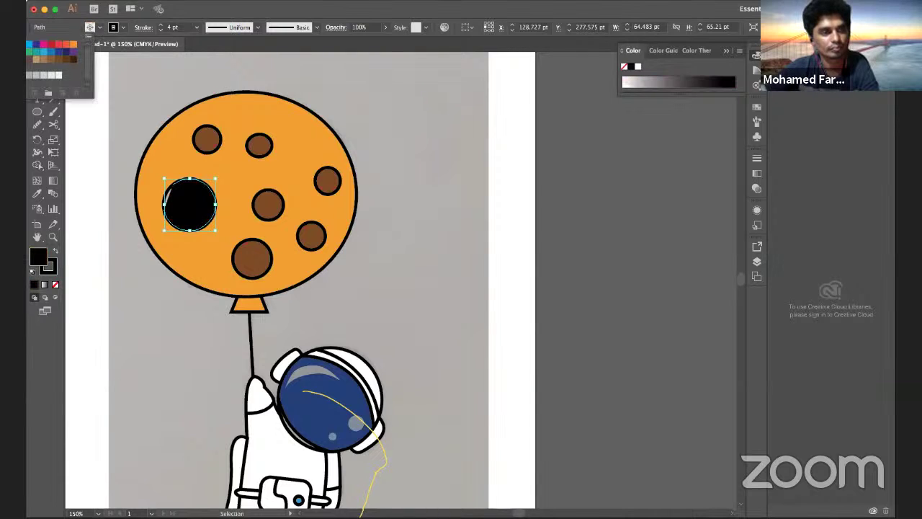
pyautogui.press('/')
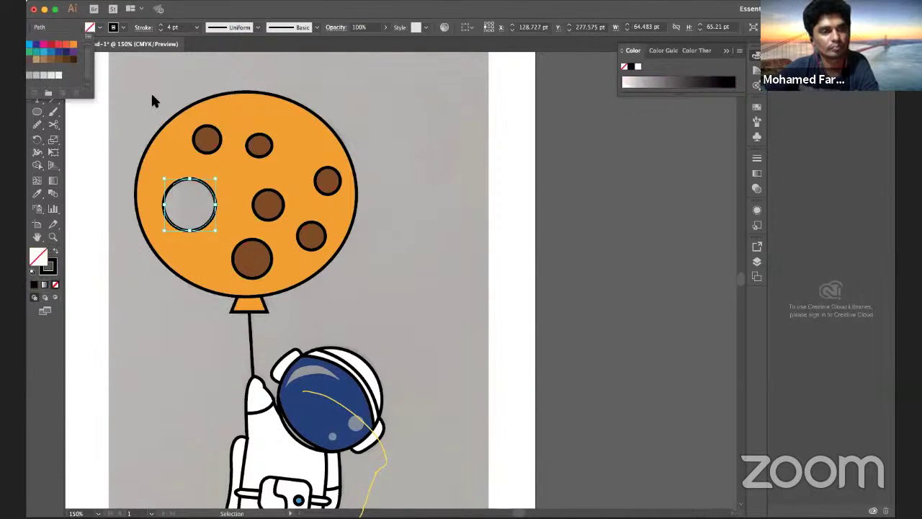
pyautogui.click(173, 196)
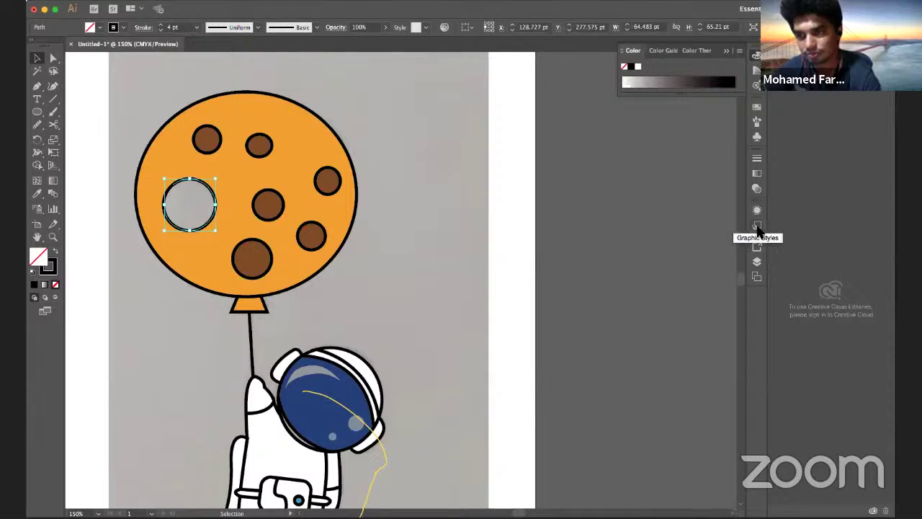
# - Try punching the crater out of the balloon as a compound path, then undo the deletion
pyautogui.click(756, 262)
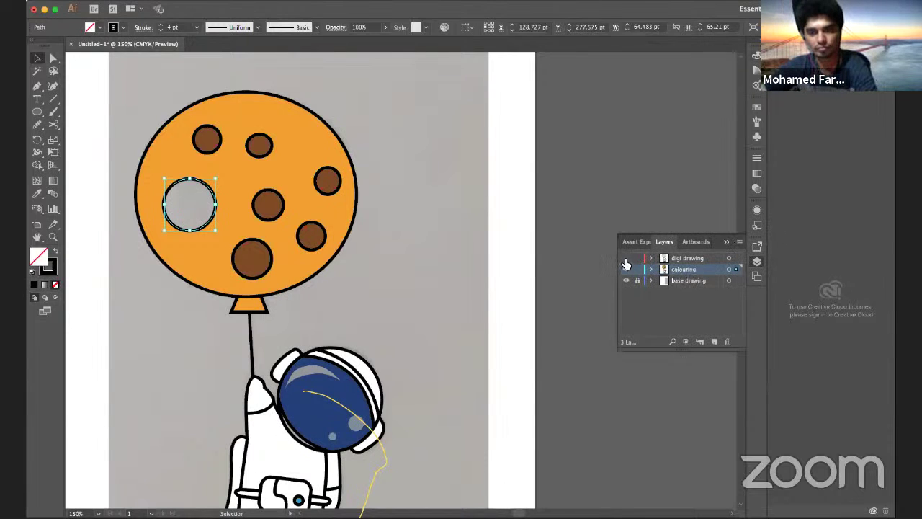
pyautogui.keyDown('shift'); pyautogui.click(167, 196); pyautogui.keyUp('shift')
pyautogui.hotkey('ctrl', '8')
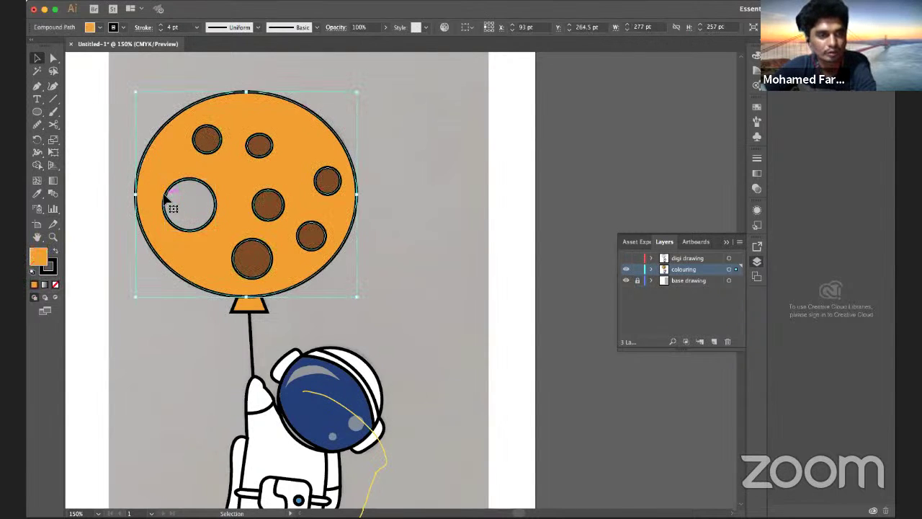
pyautogui.press('Delete')
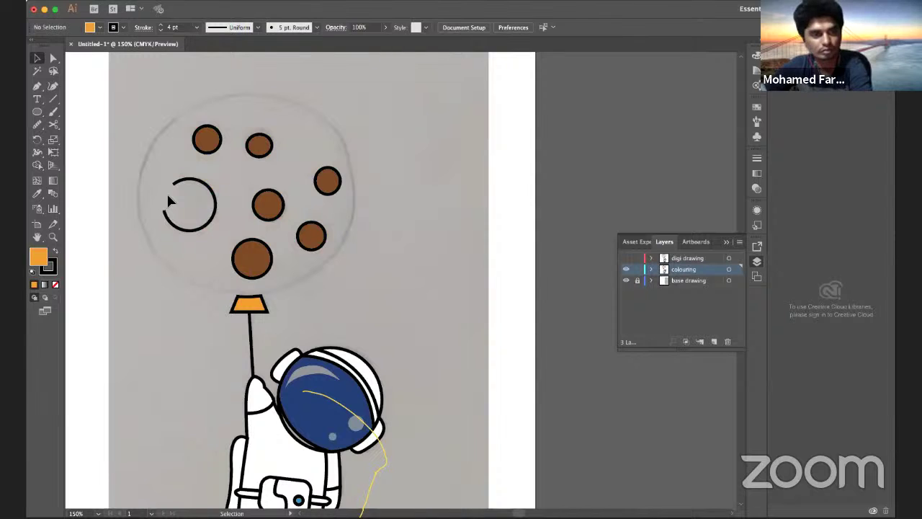
pyautogui.hotkey('ctrl', 'z')
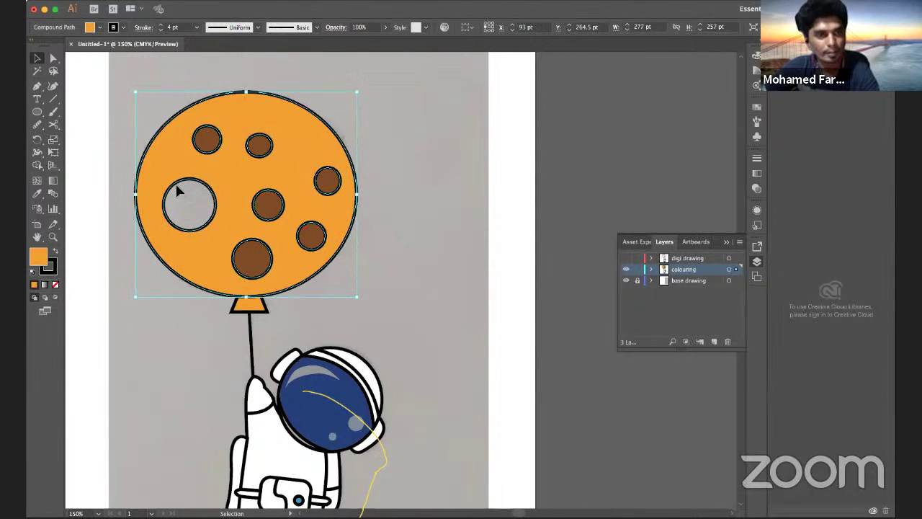
pyautogui.click(183, 186)
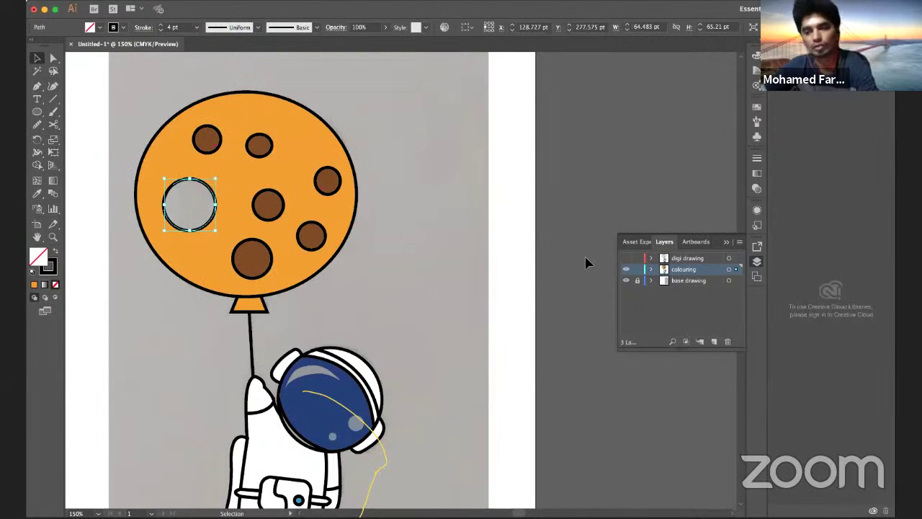
# - Select all and Shape Builder-delete the balloon's orange fill region
pyautogui.click(42, 165)
pyautogui.moveTo(152, 197); pyautogui.dragTo(205, 206)
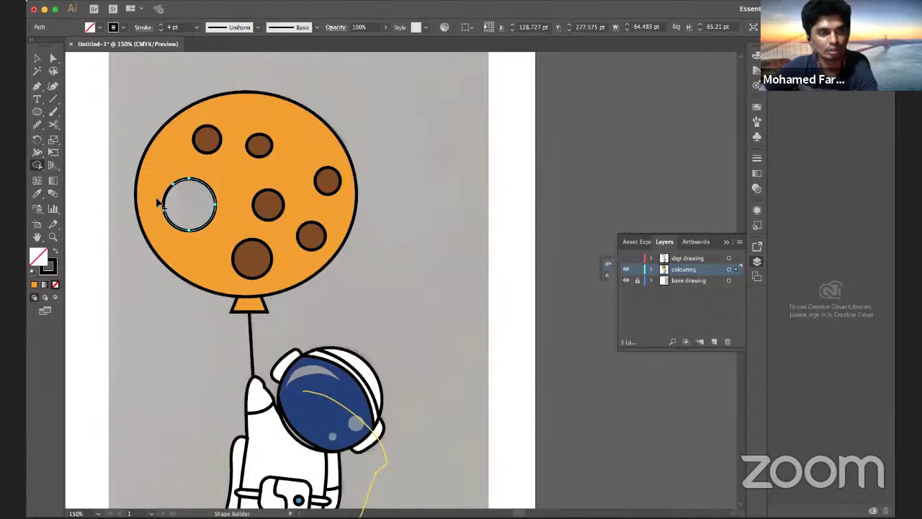
pyautogui.hotkey('ctrl', 'a')
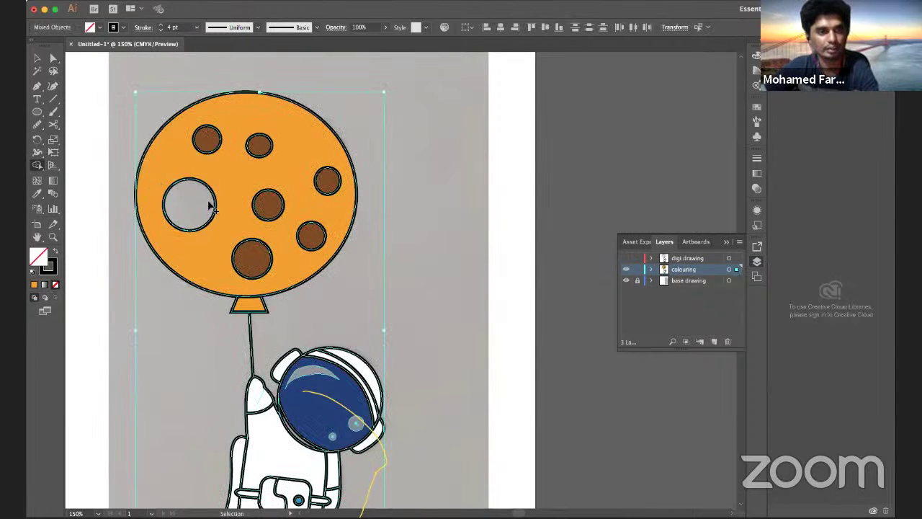
pyautogui.hotkey('shift', 'm')
pyautogui.moveTo(193, 204); pyautogui.dragTo(257, 161)
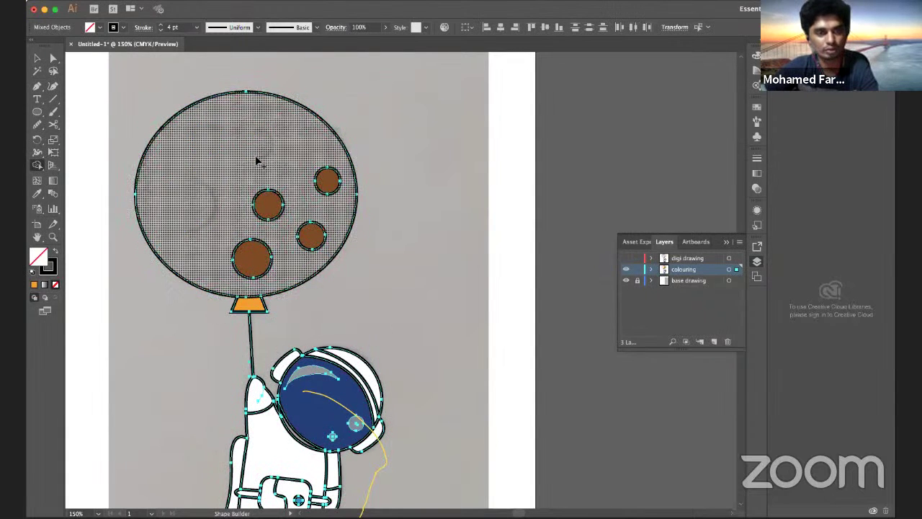
# - Delete the four remaining brown crater dots and undo the stray orange fill
pyautogui.keyDown('alt'); pyautogui.click(268, 205); pyautogui.keyUp('alt')
pyautogui.keyDown('alt'); pyautogui.click(251, 258); pyautogui.keyUp('alt')
pyautogui.keyDown('alt'); pyautogui.click(311, 234); pyautogui.keyUp('alt')
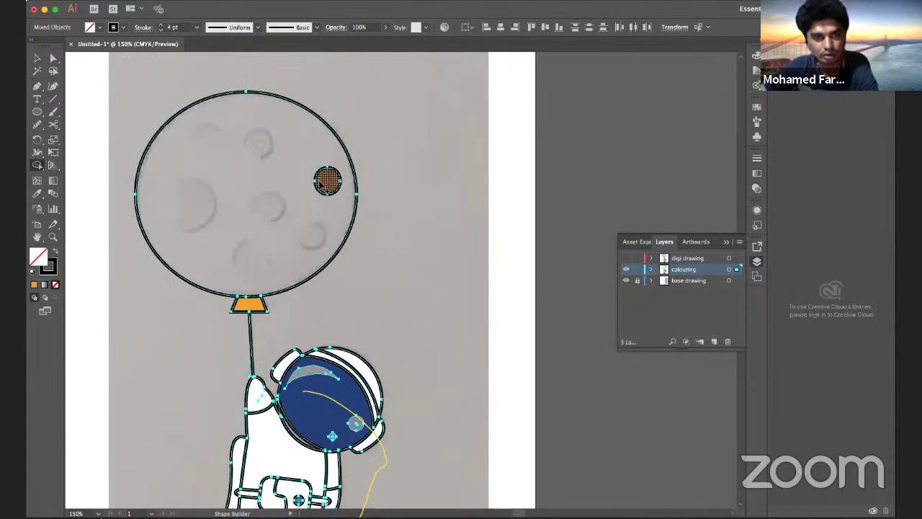
pyautogui.keyDown('alt'); pyautogui.click(322, 183); pyautogui.keyUp('alt')
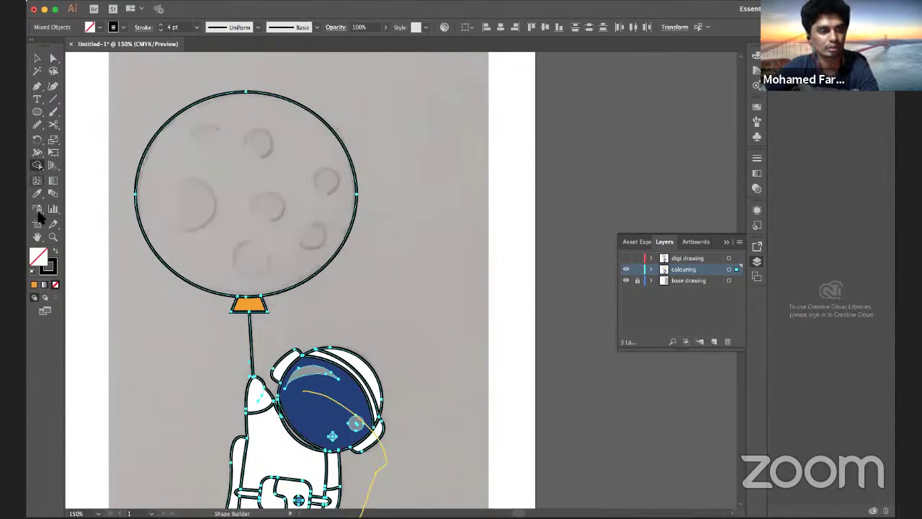
pyautogui.click(34, 284)
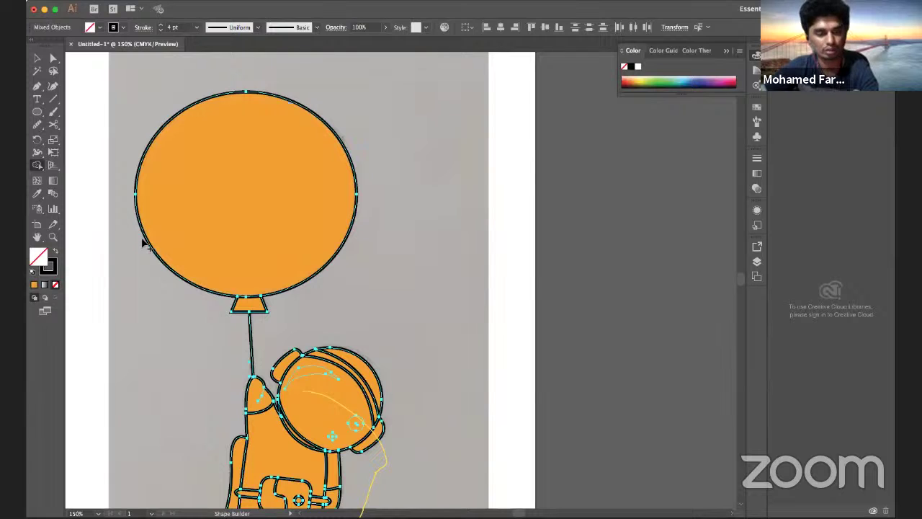
pyautogui.hotkey('ctrl', 'z')
# - Pick a saturated orange fill and Shape Builder-fill the balloon circle with it
pyautogui.doubleClick(39, 258)
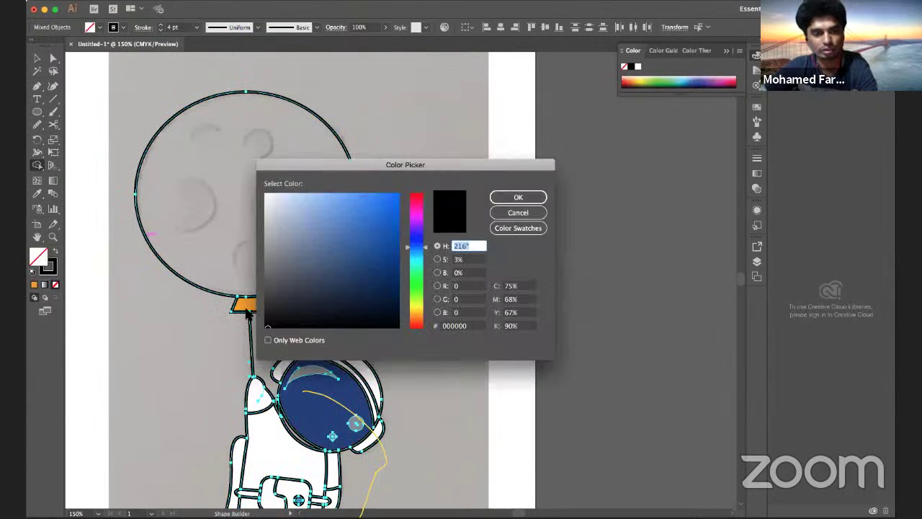
pyautogui.moveTo(413, 301); pyautogui.dragTo(416, 315)
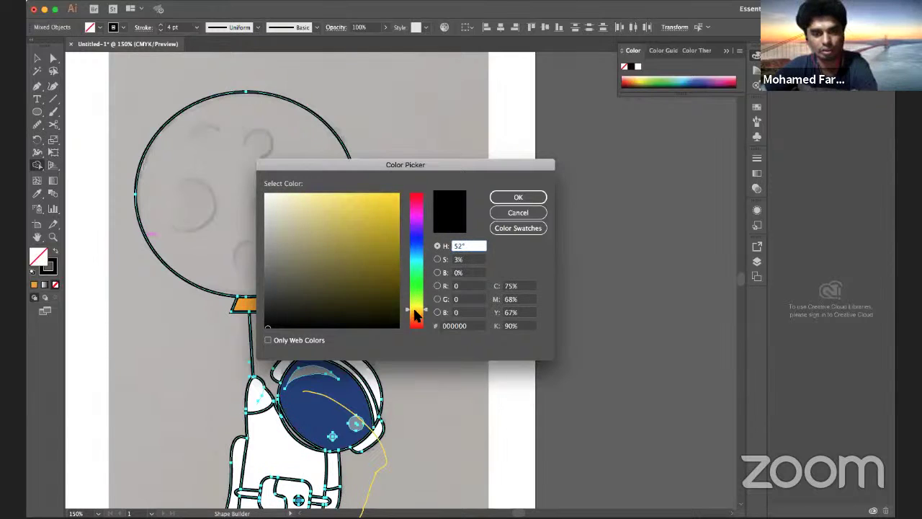
pyautogui.moveTo(398, 176); pyautogui.dragTo(491, 169)
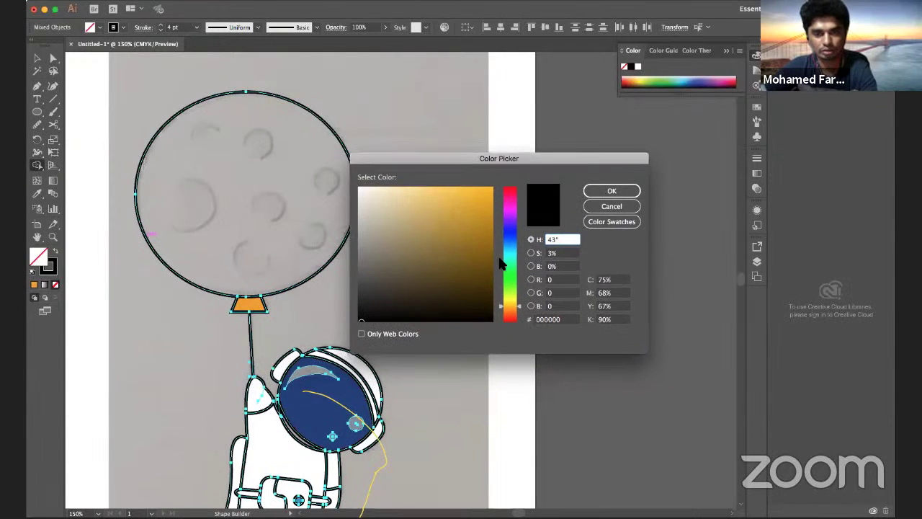
pyautogui.click(492, 211)
pyautogui.moveTo(504, 304); pyautogui.dragTo(509, 310)
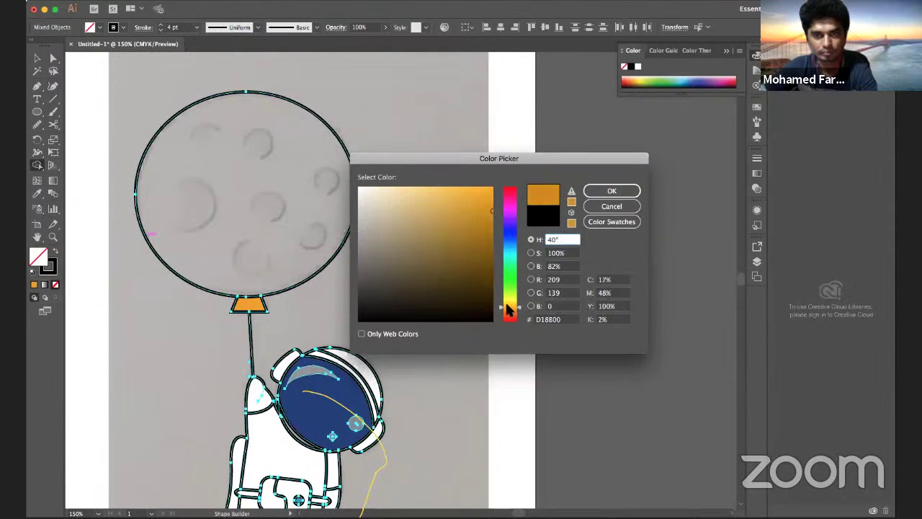
pyautogui.click(627, 191)
pyautogui.click(224, 206)
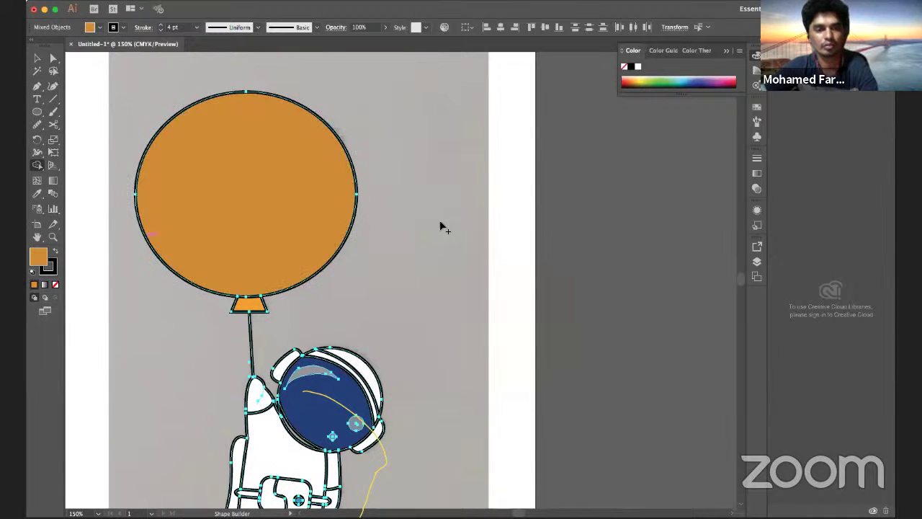
# - Brighten the fill orange to E89503
pyautogui.doubleClick(39, 257)
pyautogui.moveTo(487, 199); pyautogui.dragTo(493, 198)
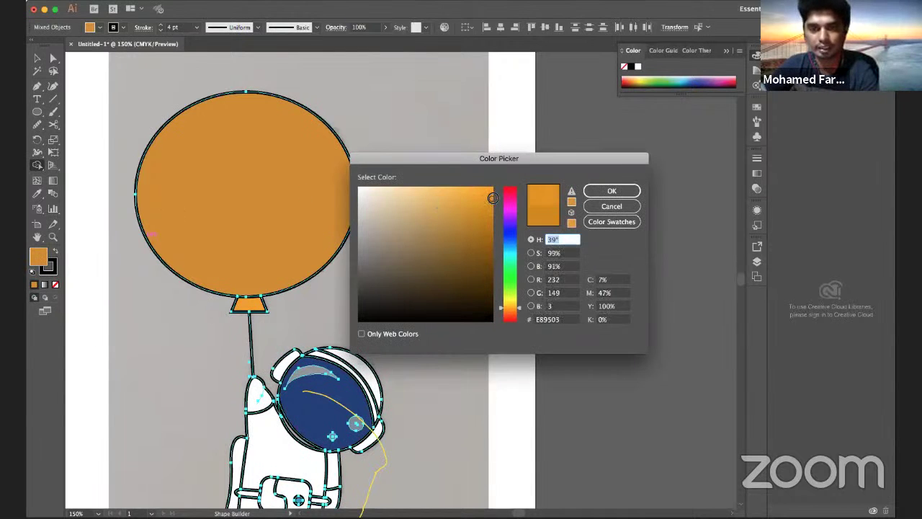
pyautogui.click(598, 190)
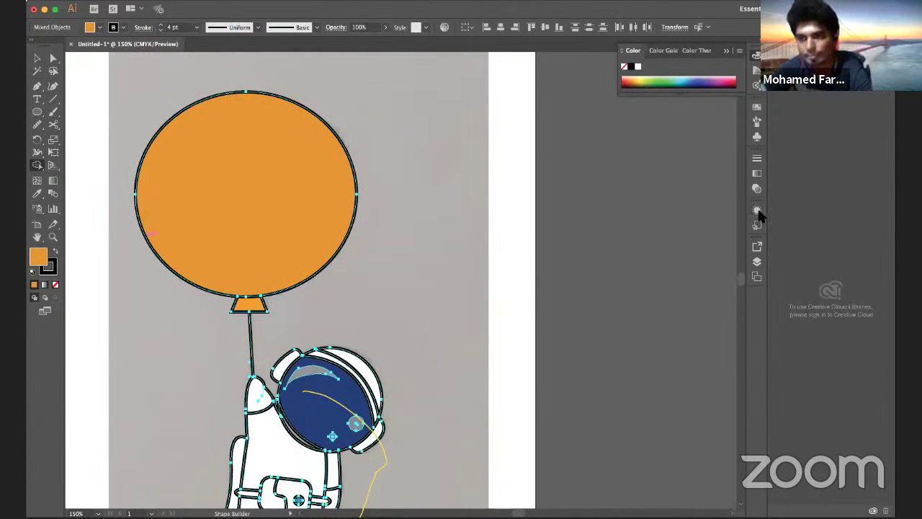
# - Draw a 58.353 pt circle in the balloon's upper-left with the Ellipse tool
pyautogui.click(757, 261)
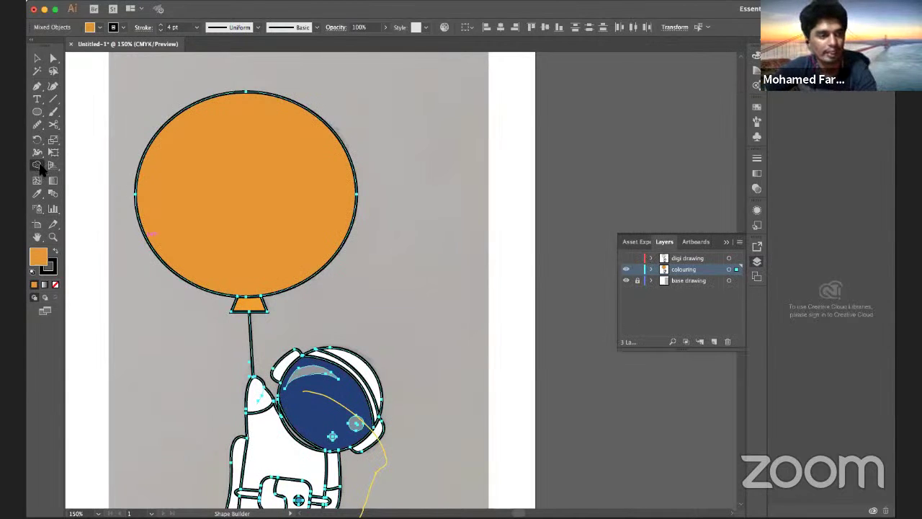
pyautogui.click(38, 112)
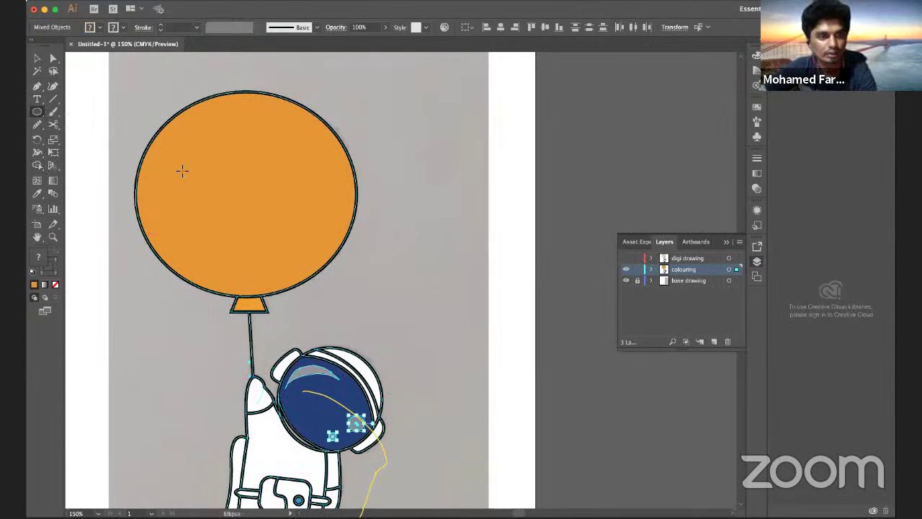
pyautogui.moveTo(177, 174); pyautogui.dragTo(223, 214)
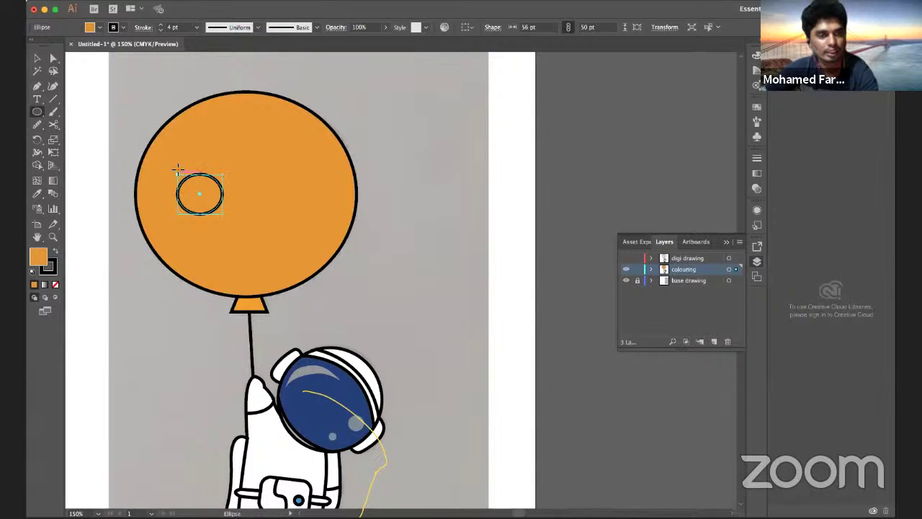
pyautogui.moveTo(178, 170); pyautogui.dragTo(175, 168)
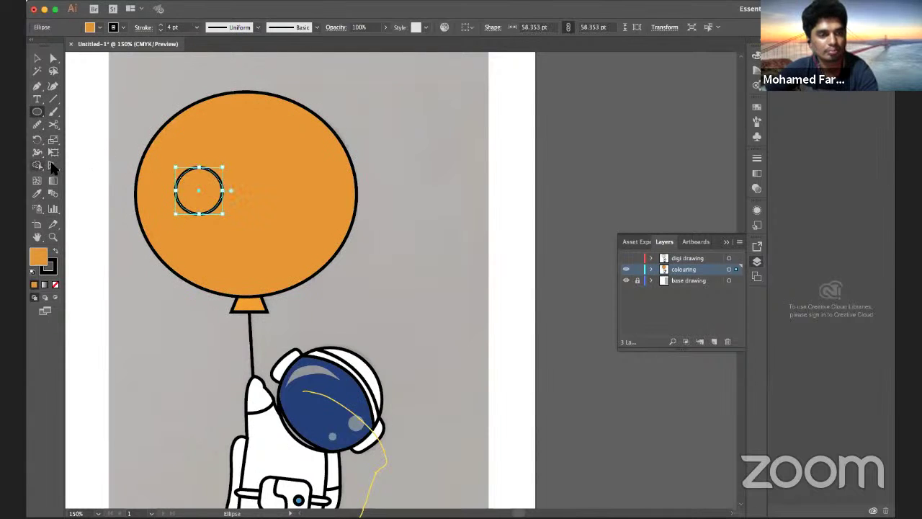
pyautogui.click(53, 163)
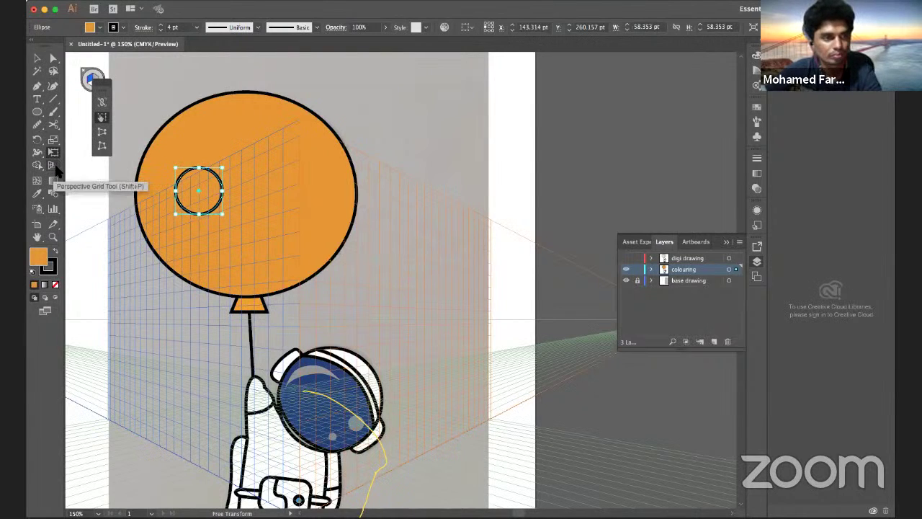
# - Open and dismiss the perspective grid and Scale options without changes
pyautogui.click(54, 166)
pyautogui.click(51, 166)
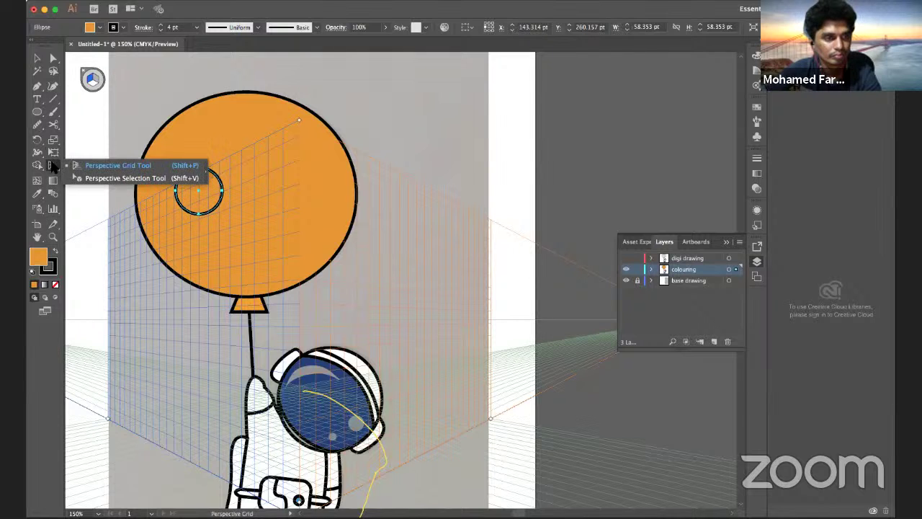
pyautogui.doubleClick(52, 166)
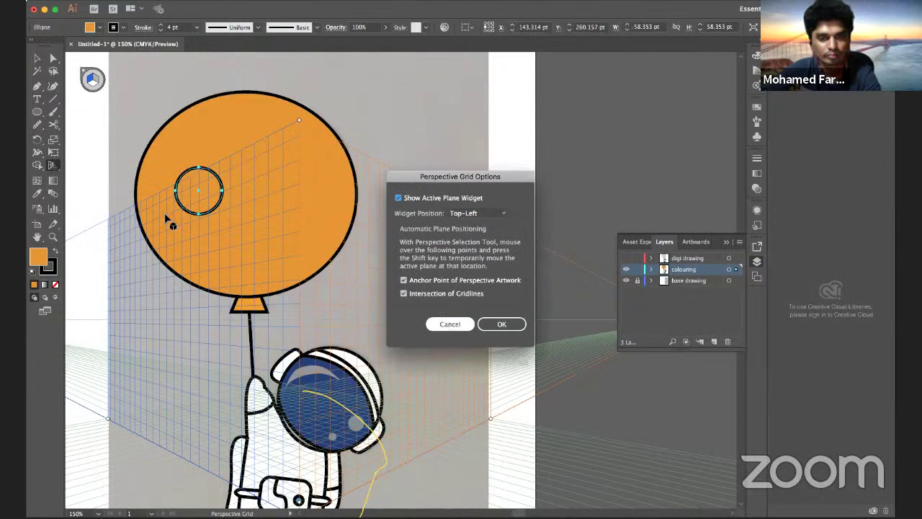
pyautogui.press('Return')
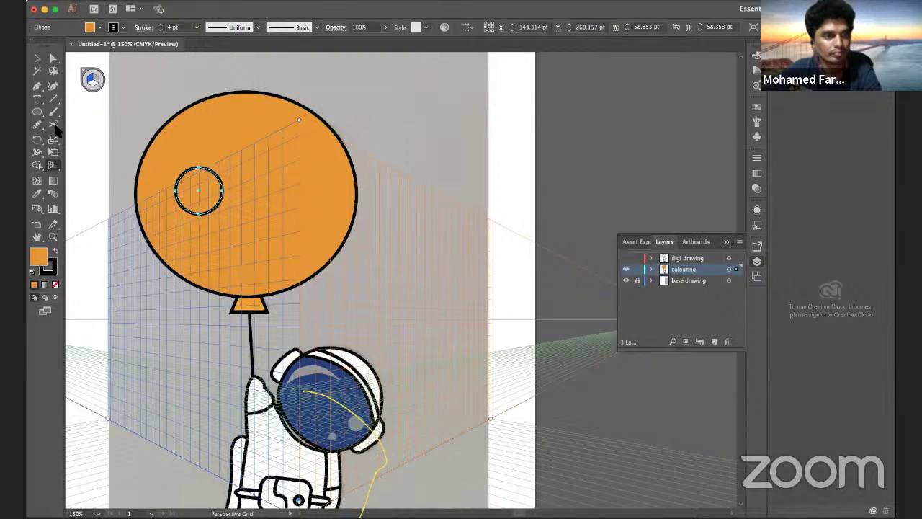
pyautogui.doubleClick(52, 140)
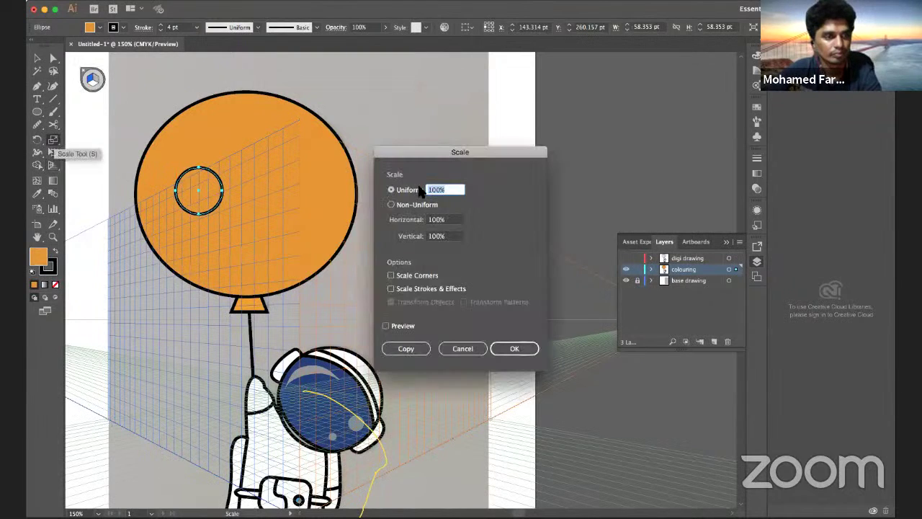
pyautogui.click(463, 348)
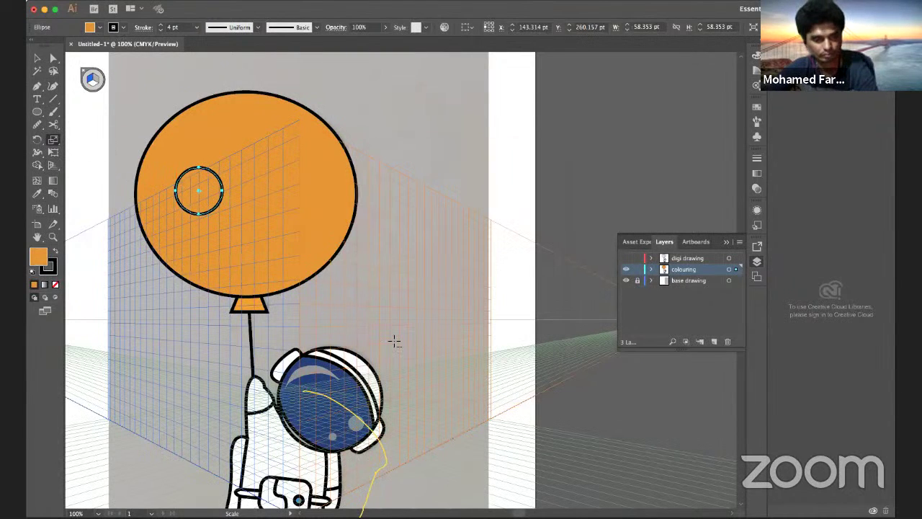
pyautogui.scroll(-3, 398, 341)
pyautogui.scroll(-3, 403, 331)
pyautogui.scroll(3, 403, 331)
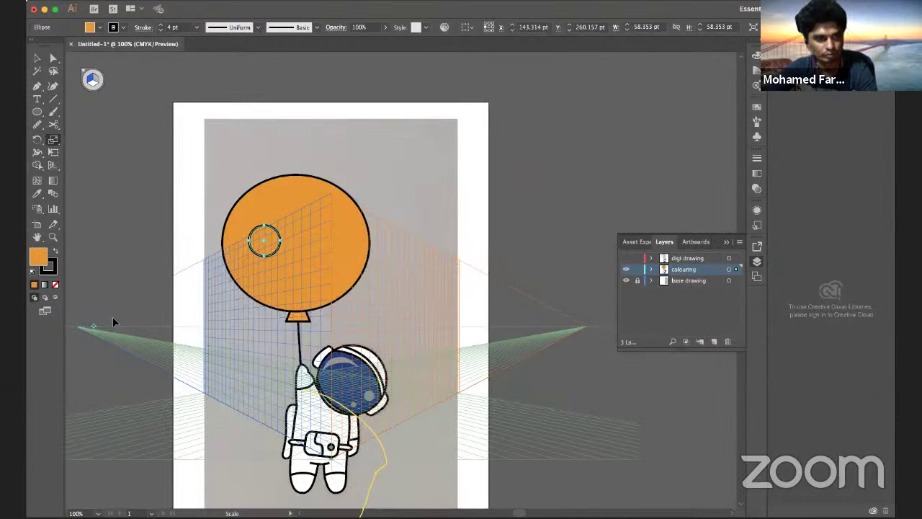
# - Turn off Smart Guides and Snap to Point in the View menu
pyautogui.click(141, 1)
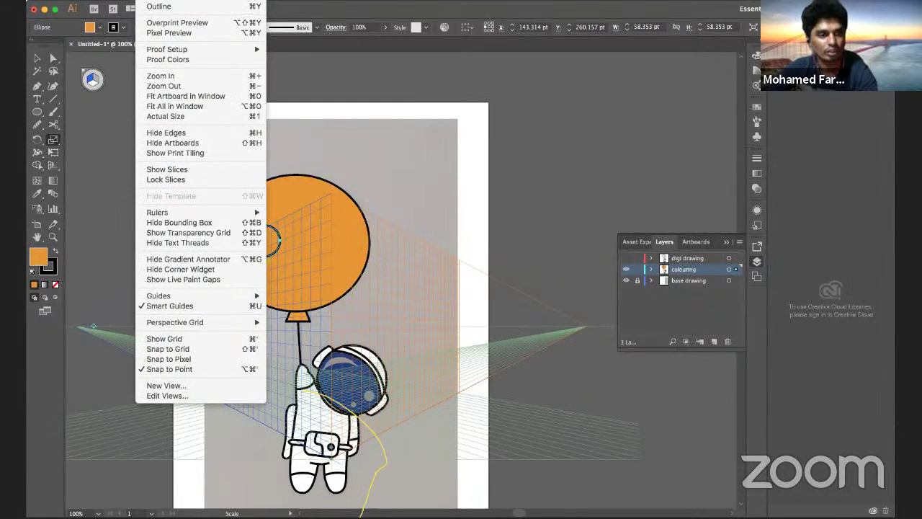
pyautogui.click(140, 306)
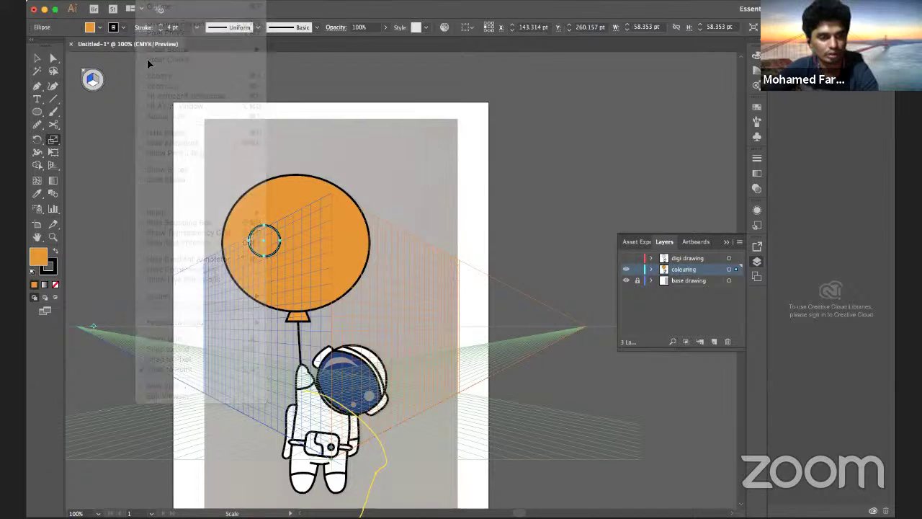
pyautogui.click(140, 2)
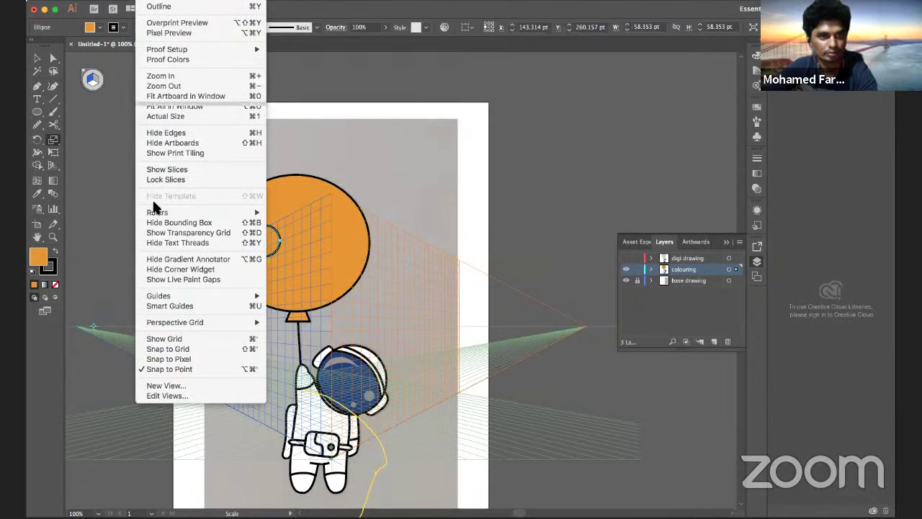
pyautogui.click(141, 366)
pyautogui.click(153, 5)
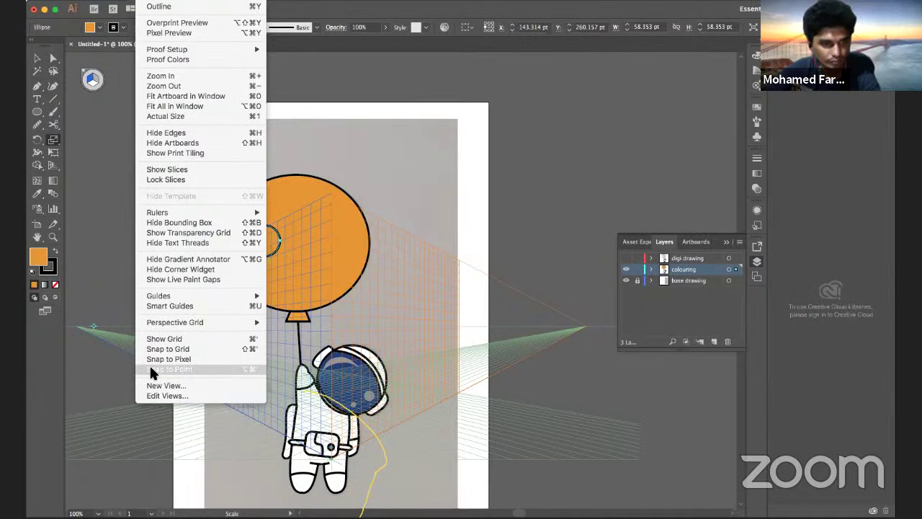
pyautogui.click(85, 72)
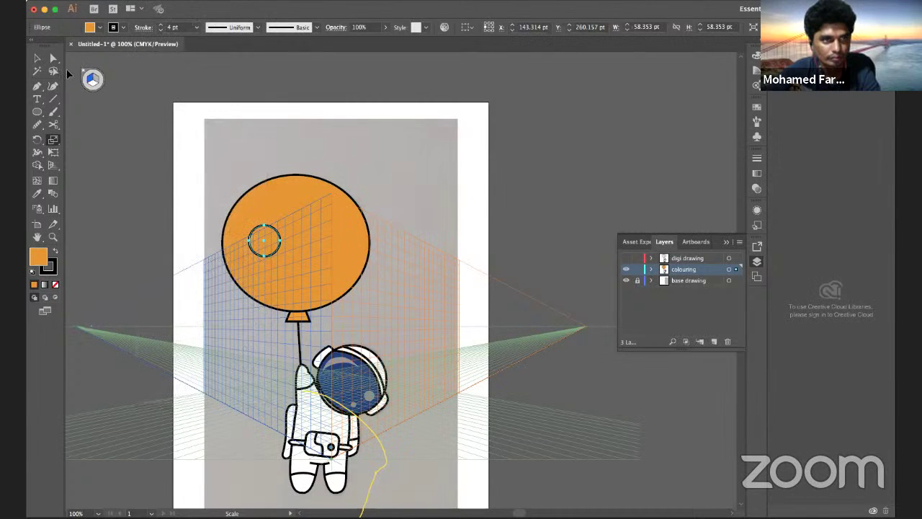
# - Deselect the circle and accept the Perspective Grid options unchanged
pyautogui.click(38, 59)
pyautogui.click(85, 74)
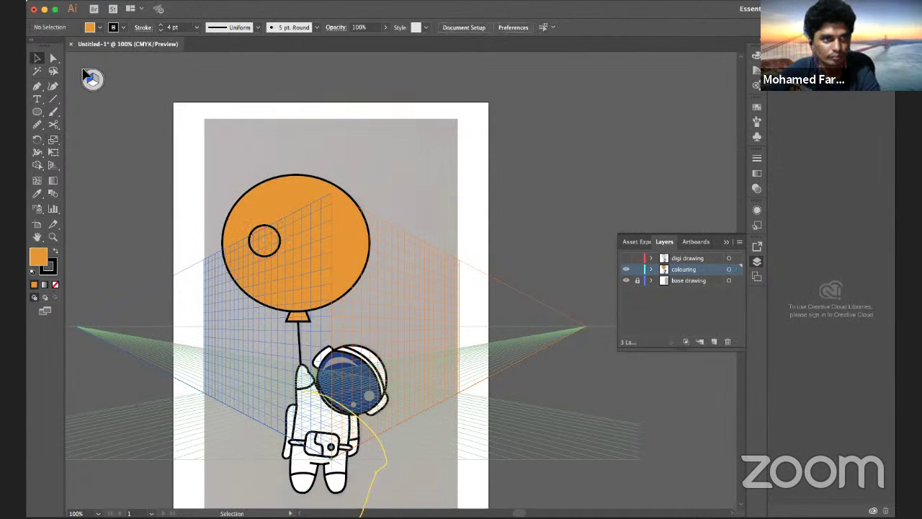
pyautogui.scroll(-1, 99, 253)
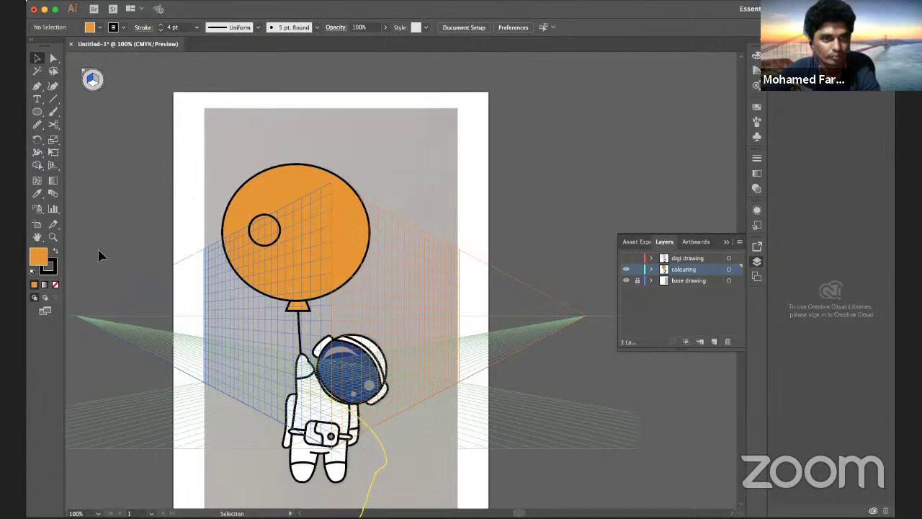
pyautogui.scroll(-3, 99, 253)
pyautogui.scroll(-1, 128, 205)
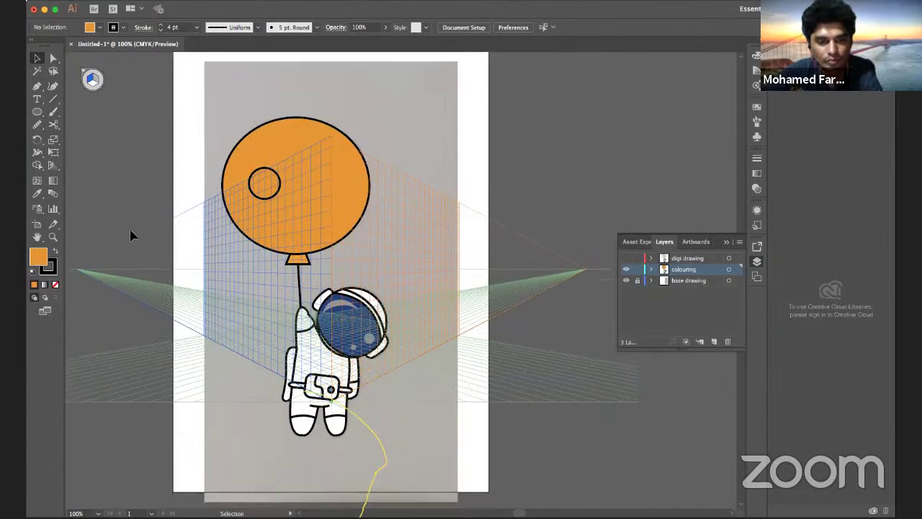
pyautogui.click(52, 166)
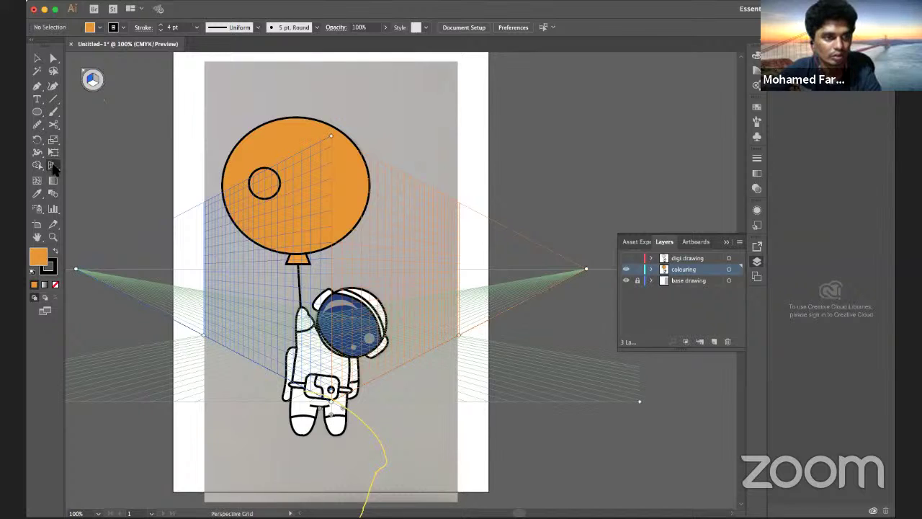
pyautogui.doubleClick(53, 166)
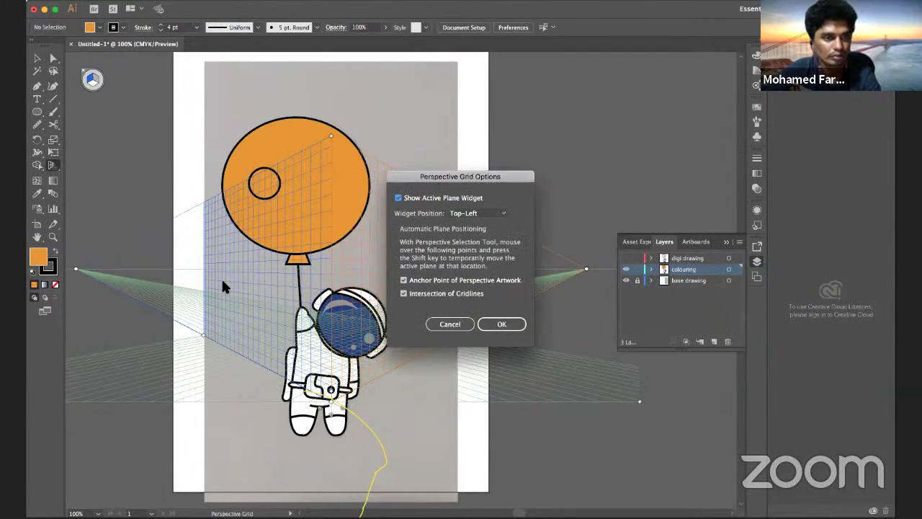
pyautogui.click(501, 324)
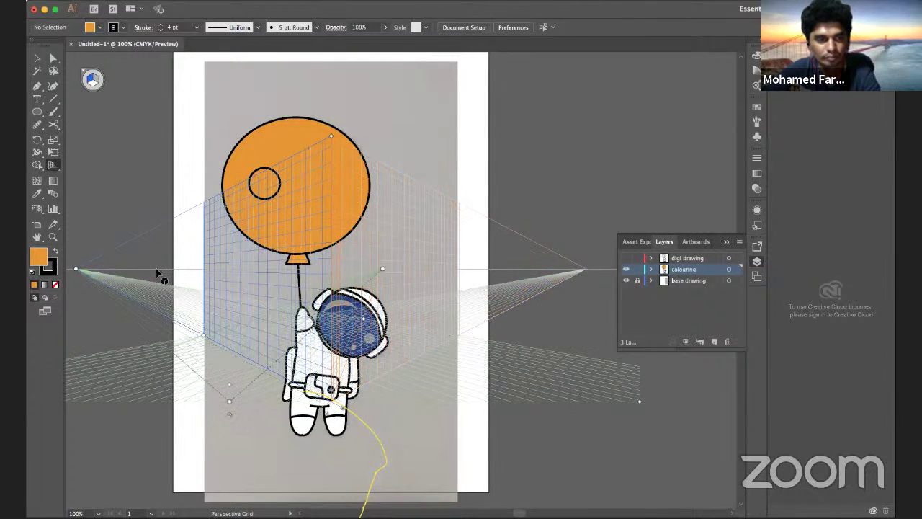
# - Drag the perspective grid planes off the artwork and collapse the Layers panel
pyautogui.moveTo(157, 272); pyautogui.dragTo(180, 302)
pyautogui.scroll(-5, 180, 302)
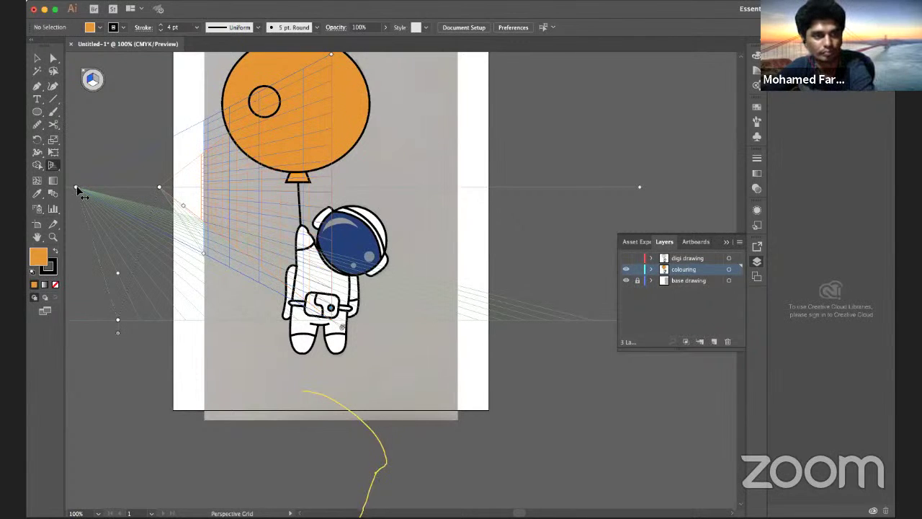
pyautogui.moveTo(77, 189); pyautogui.dragTo(160, 190)
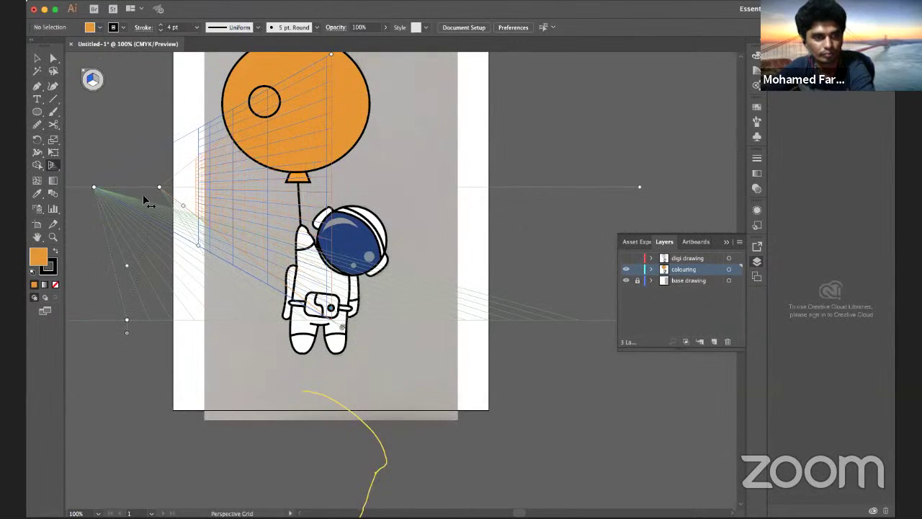
pyautogui.moveTo(70, 194); pyautogui.dragTo(181, 198)
pyautogui.hscroll(-3, 216, 224)
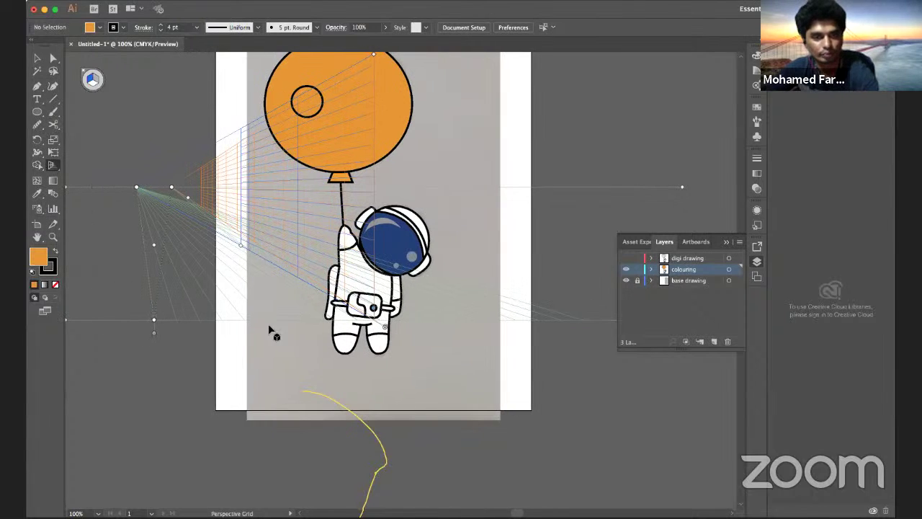
pyautogui.click(727, 243)
pyautogui.moveTo(276, 317); pyautogui.dragTo(114, 306)
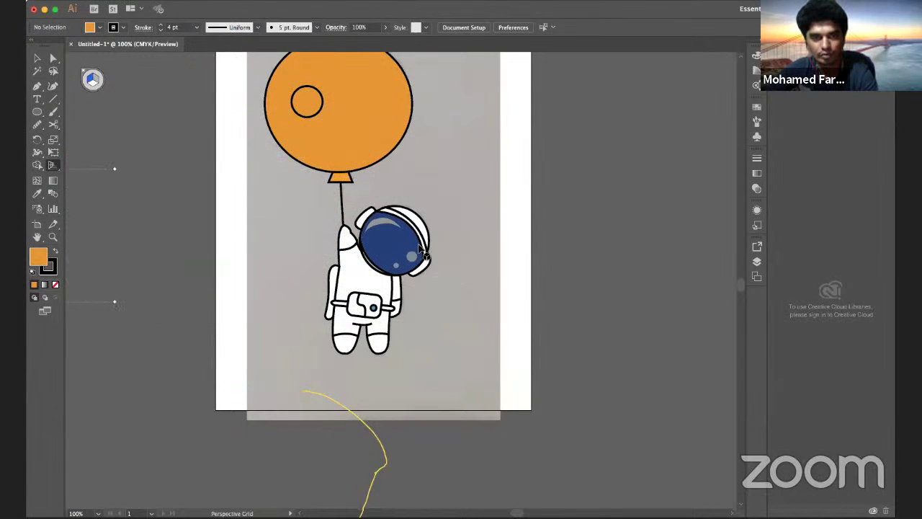
pyautogui.scroll(2, 422, 249)
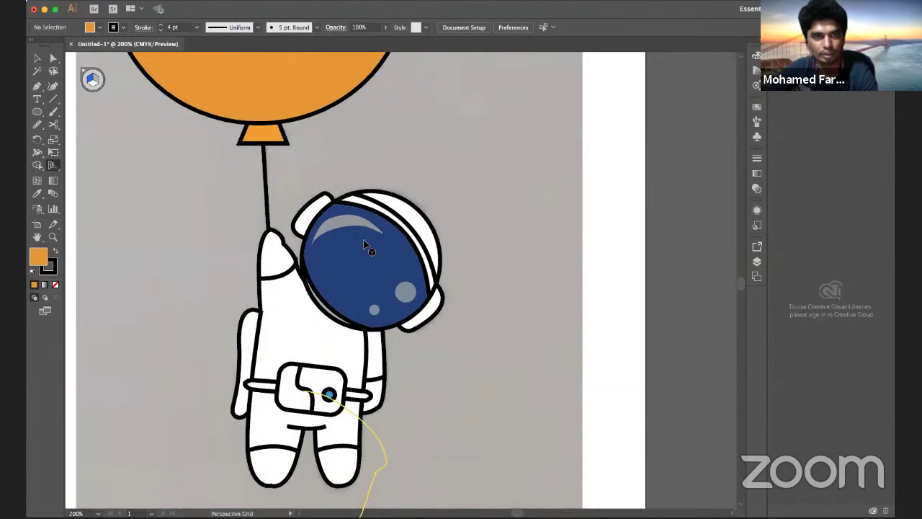
pyautogui.scroll(-2, 364, 243)
pyautogui.scroll(-3, 365, 254)
pyautogui.scroll(1, 353, 238)
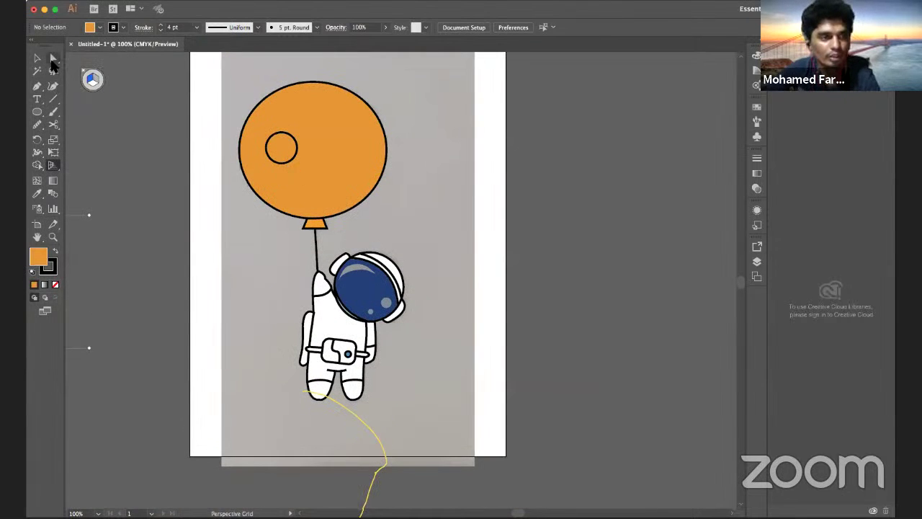
# - Snip the small circle with scissors, delete the cut piece, and select the remaining arc
pyautogui.click(53, 59)
pyautogui.click(54, 126)
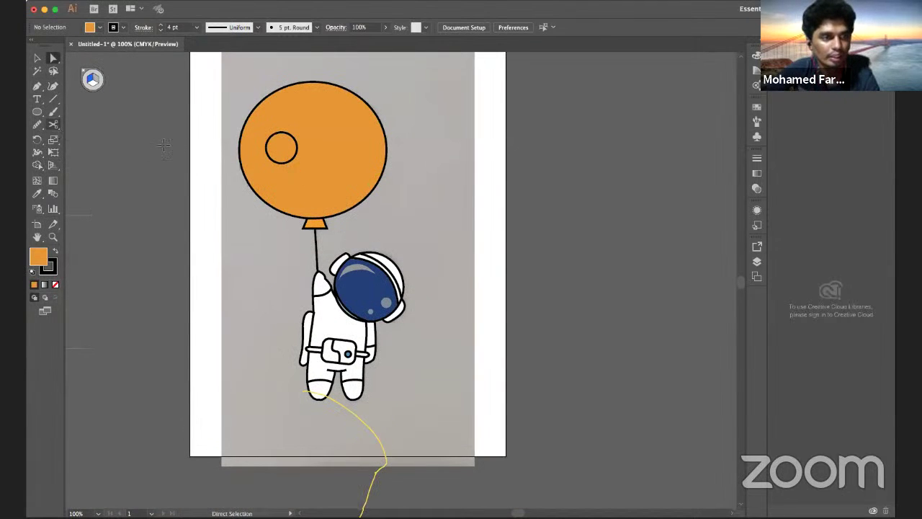
pyautogui.click(266, 147)
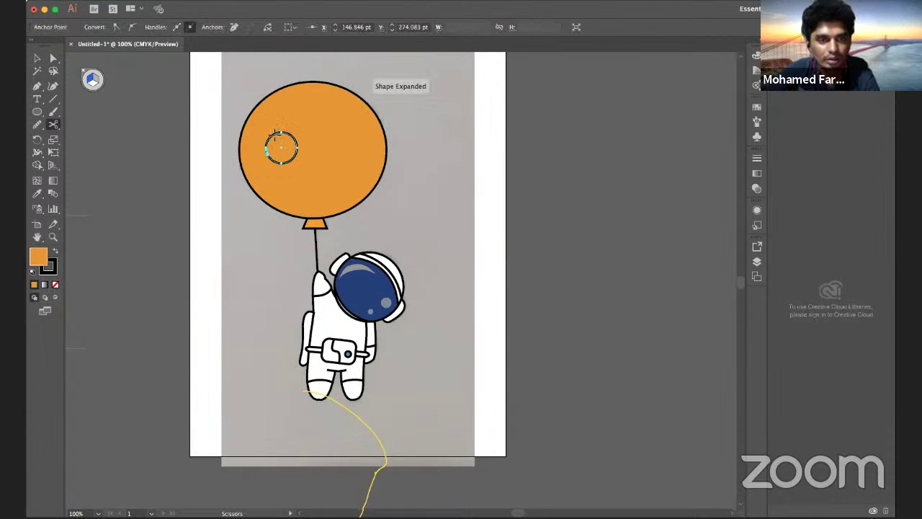
pyautogui.press('v')
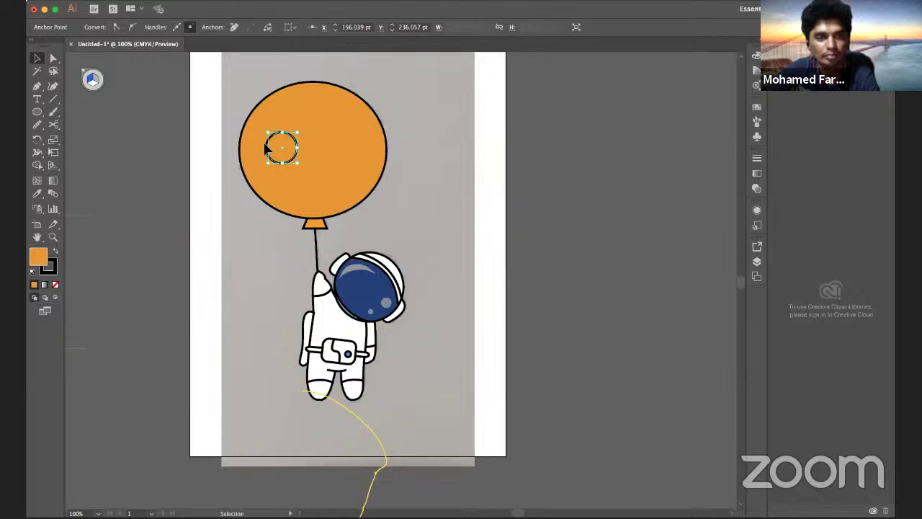
pyautogui.click(268, 148)
pyautogui.press('Delete')
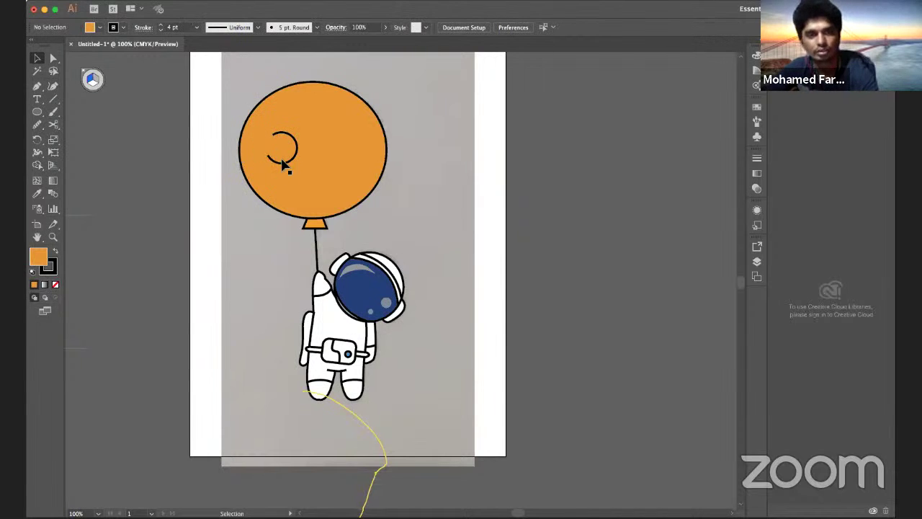
pyautogui.click(295, 151)
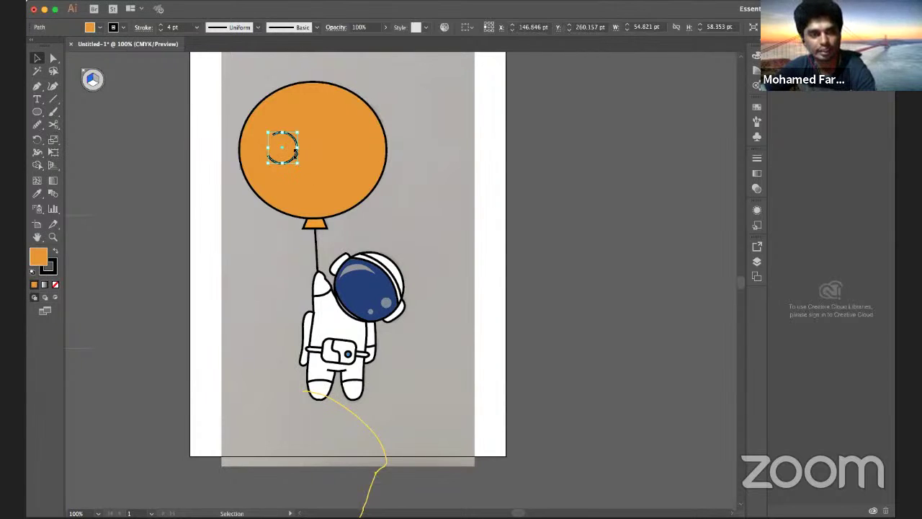
# - Duplicate the crater arc lower on the balloon and rotate the copy
pyautogui.moveTo(293, 160)
pyautogui.mouseDown()
pyautogui.moveTo(322, 185)
pyautogui.moveTo(325, 220)
pyautogui.mouseUp()
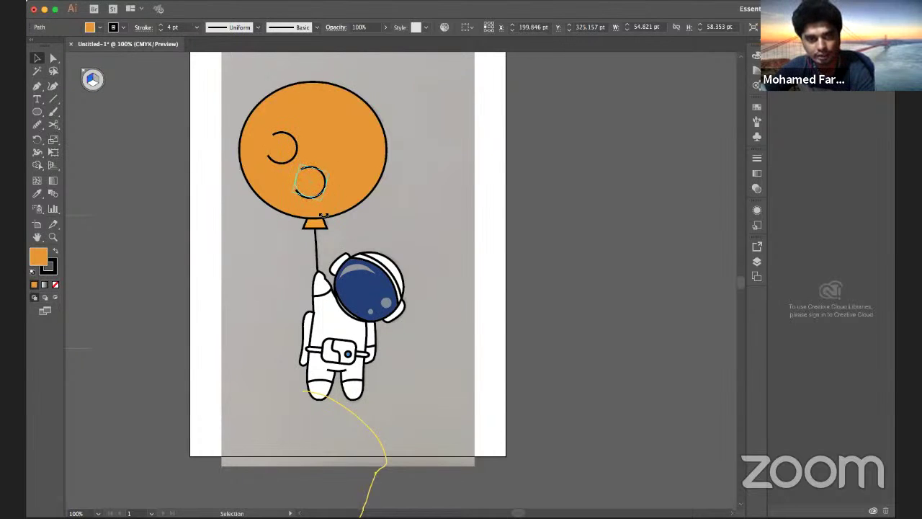
pyautogui.click(321, 204)
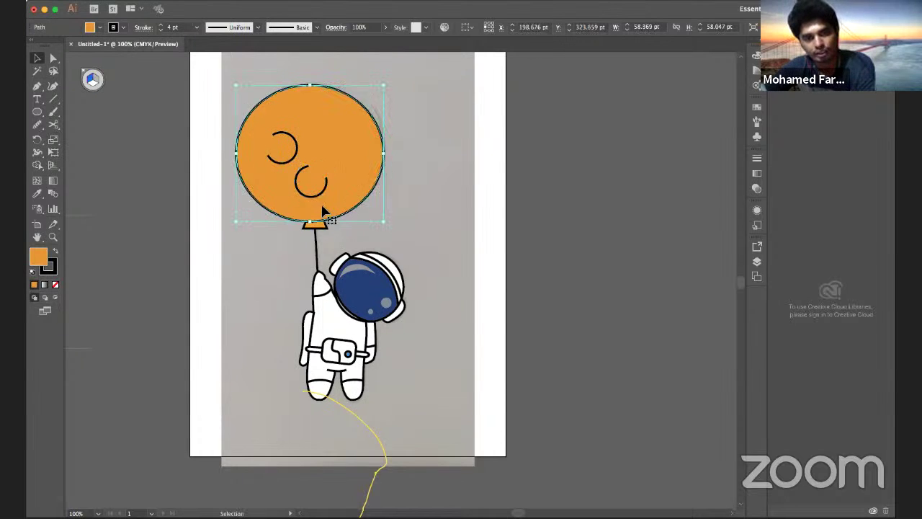
pyautogui.click(323, 201)
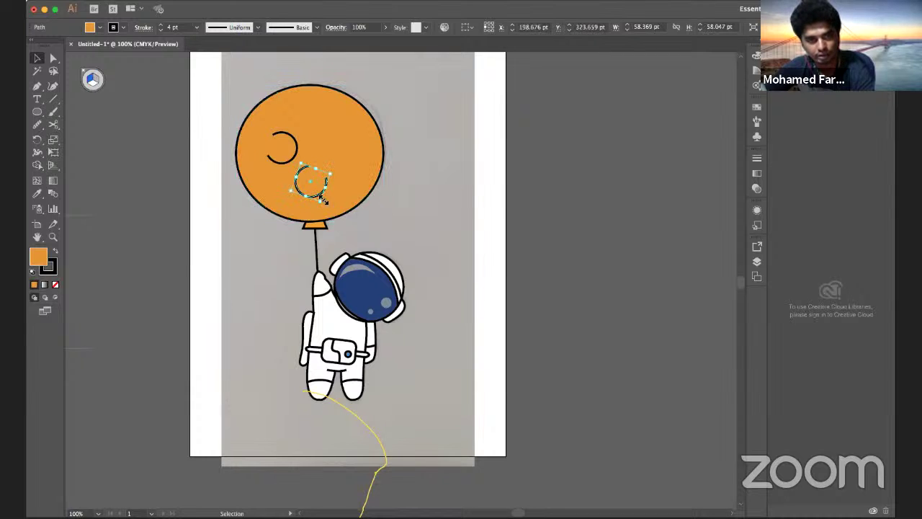
pyautogui.moveTo(319, 207)
pyautogui.mouseDown()
pyautogui.moveTo(308, 162)
pyautogui.moveTo(329, 164)
pyautogui.mouseUp()
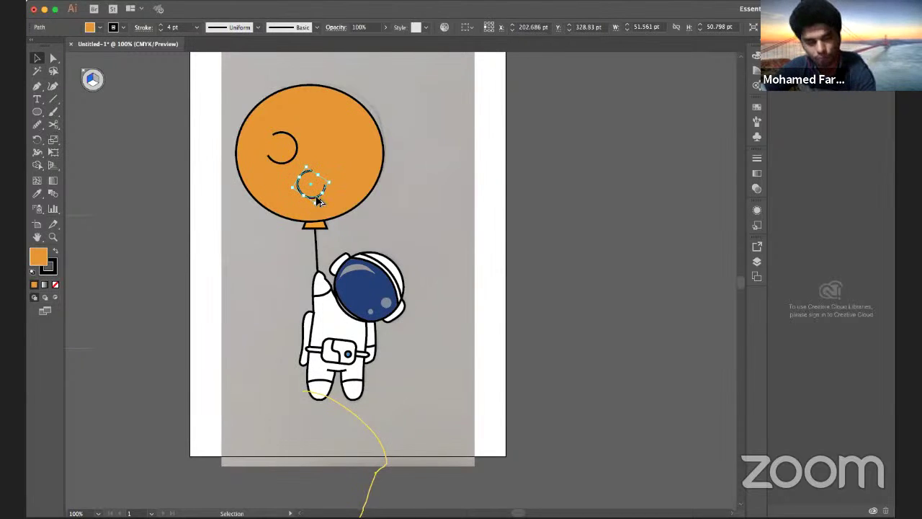
# - Add another rotated arc copy toward the balloon's right side
pyautogui.moveTo(319, 201)
pyautogui.mouseDown()
pyautogui.moveTo(346, 171)
pyautogui.moveTo(358, 181)
pyautogui.mouseUp()
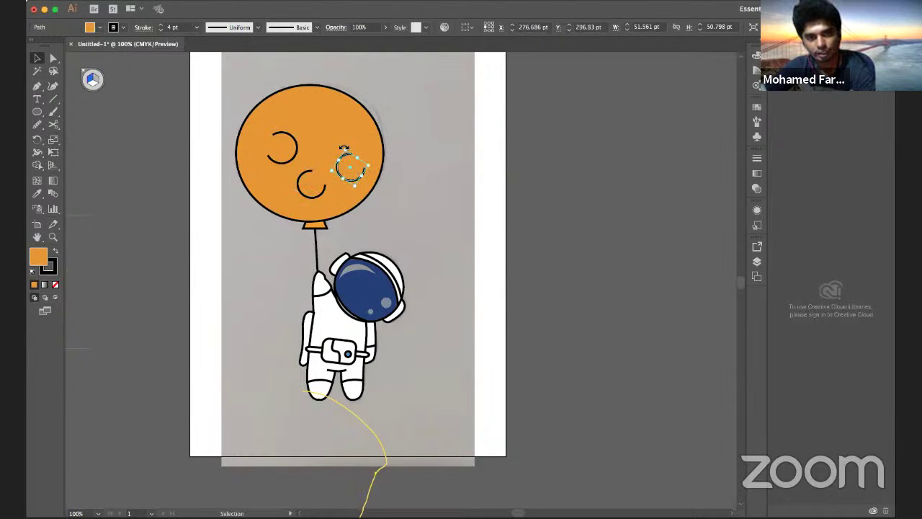
pyautogui.click(342, 146)
pyautogui.click(345, 153)
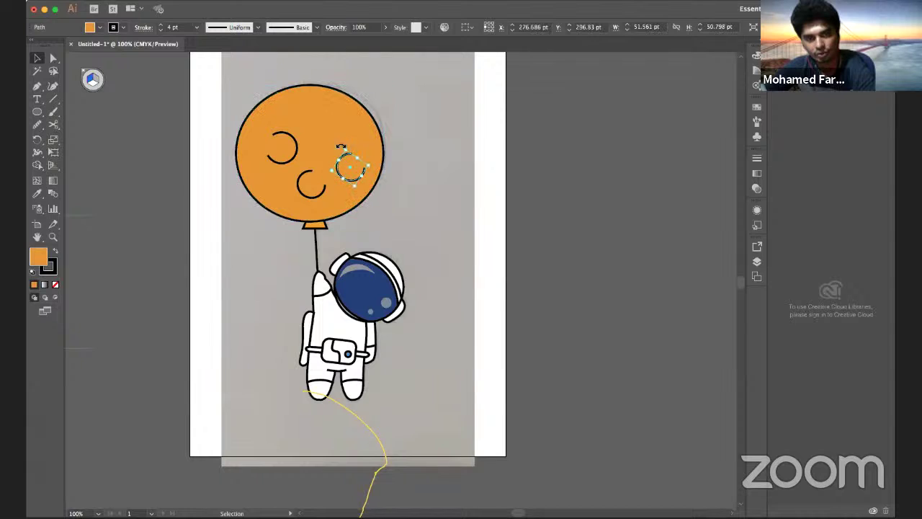
pyautogui.moveTo(343, 148)
pyautogui.mouseDown()
pyautogui.moveTo(330, 150)
pyautogui.moveTo(329, 164)
pyautogui.mouseUp()
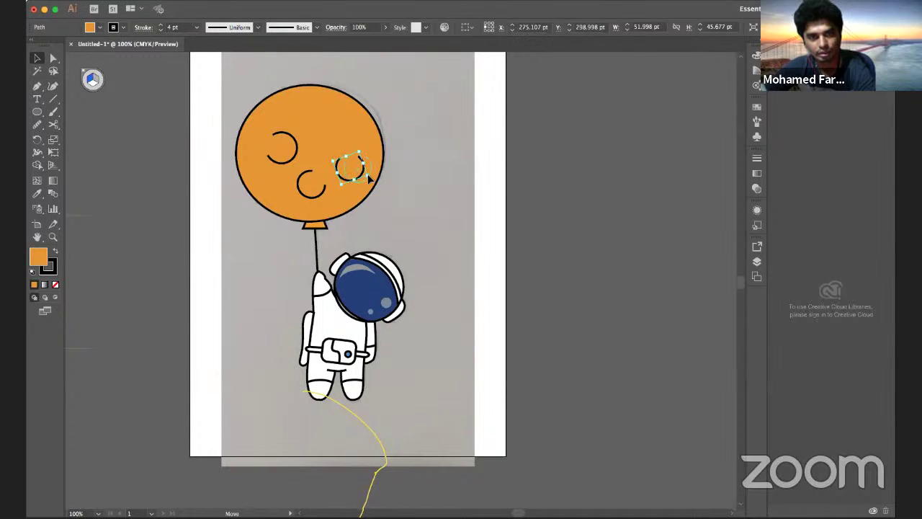
pyautogui.moveTo(367, 180); pyautogui.dragTo(378, 183)
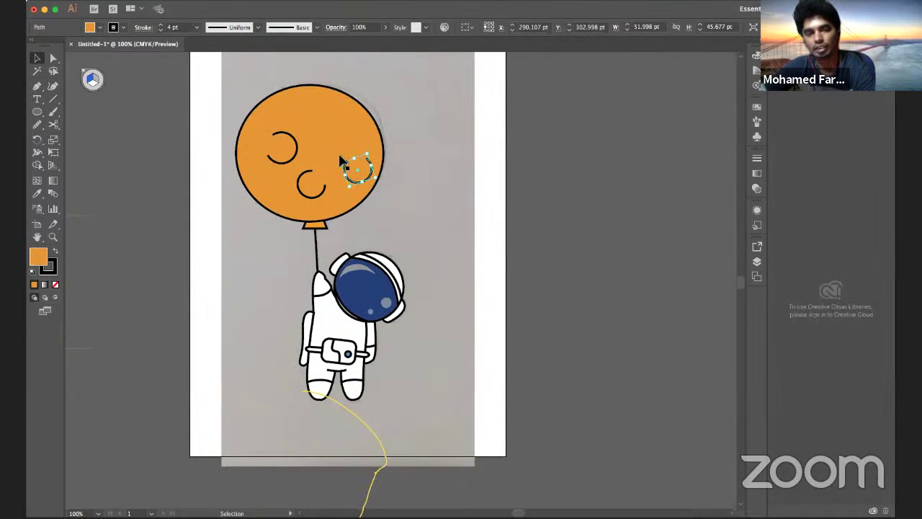
pyautogui.click(342, 160)
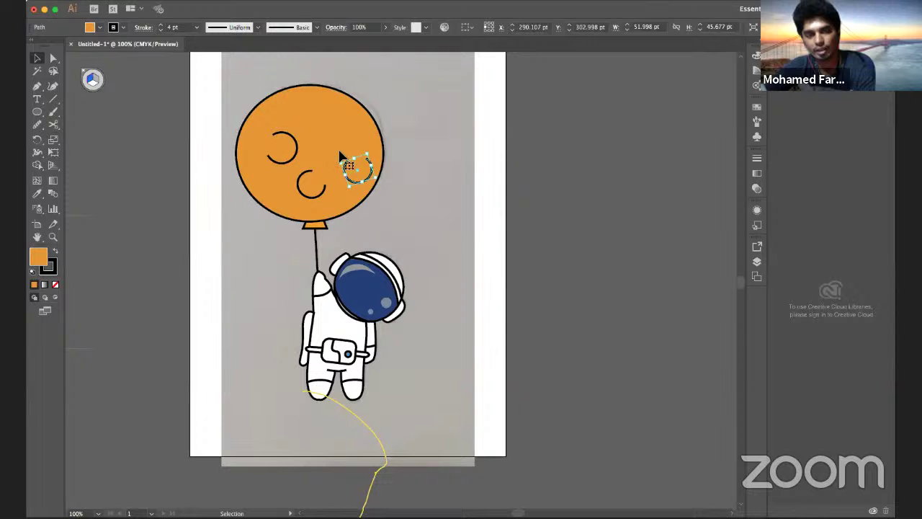
pyautogui.click(343, 170)
pyautogui.click(345, 170)
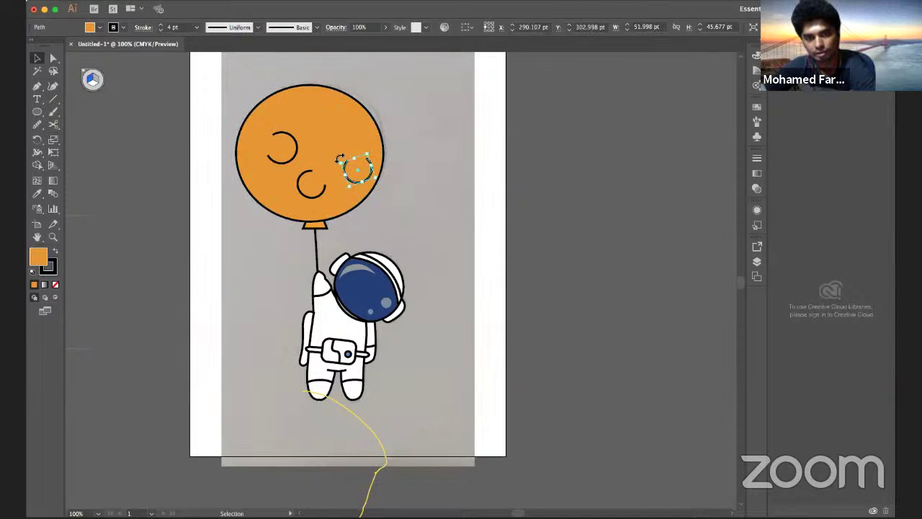
pyautogui.moveTo(339, 159)
pyautogui.mouseDown()
pyautogui.moveTo(346, 183)
pyautogui.moveTo(326, 132)
pyautogui.mouseUp()
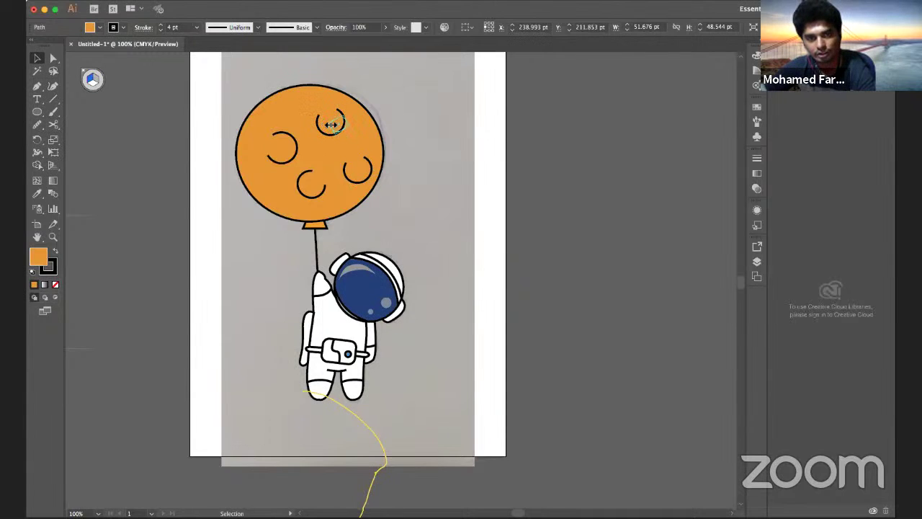
# - Shrink the top arc into a smaller crater and duplicate it near the top
pyautogui.moveTo(330, 125)
pyautogui.mouseDown()
pyautogui.moveTo(340, 127)
pyautogui.moveTo(323, 126)
pyautogui.mouseUp()
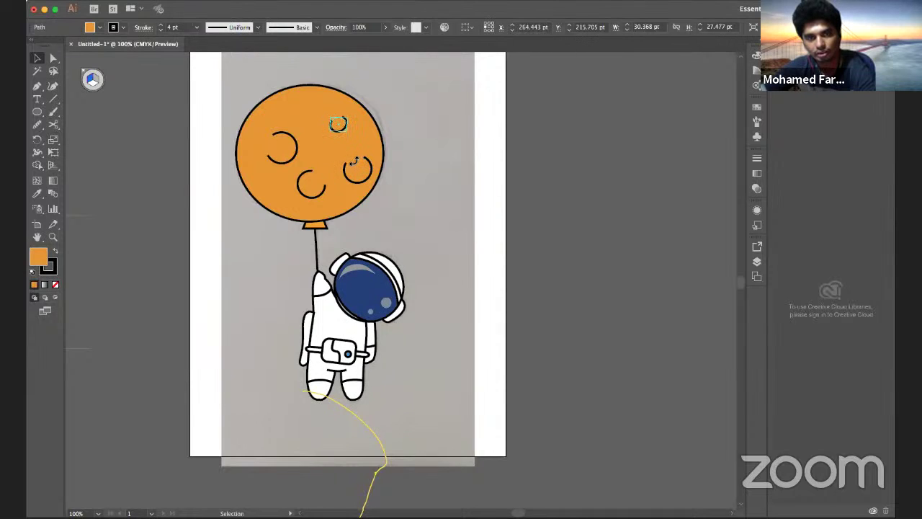
pyautogui.moveTo(349, 134); pyautogui.dragTo(321, 107)
pyautogui.click(341, 123)
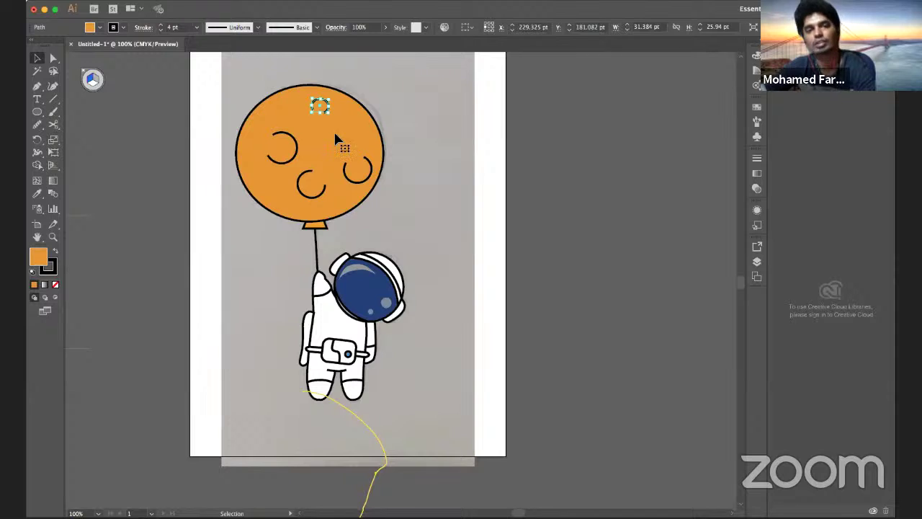
pyautogui.click(339, 144)
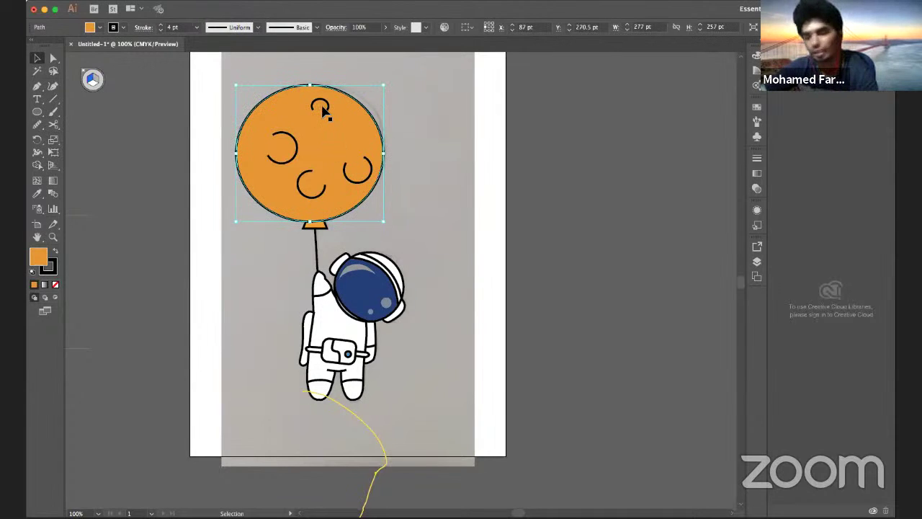
pyautogui.moveTo(325, 108); pyautogui.dragTo(361, 144)
# - Copy-paste a crater arc, rotate it slightly and shrink it at the balloon's top-left
pyautogui.press('super+c')
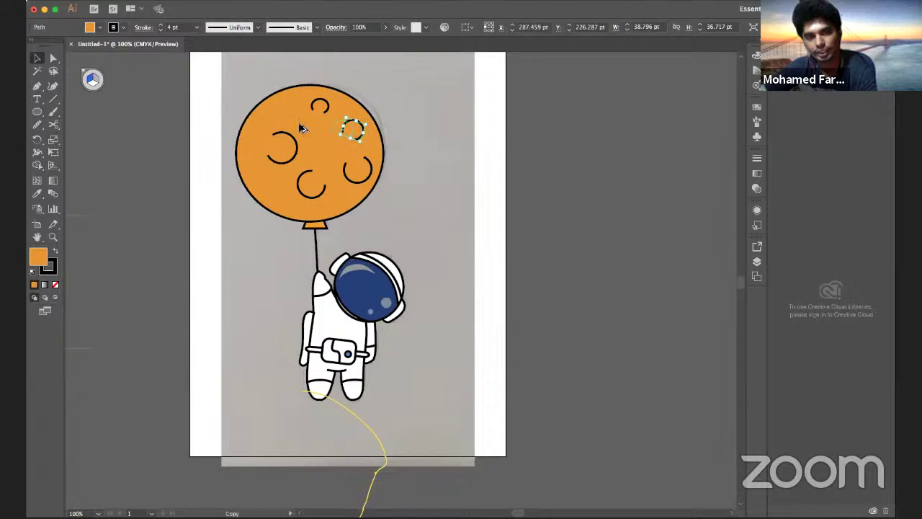
pyautogui.press('super+v')
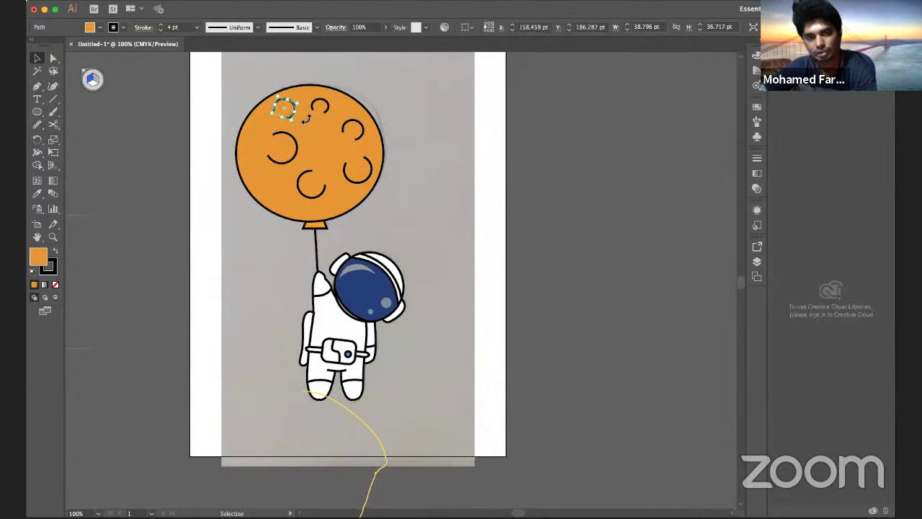
pyautogui.moveTo(311, 108); pyautogui.dragTo(296, 109)
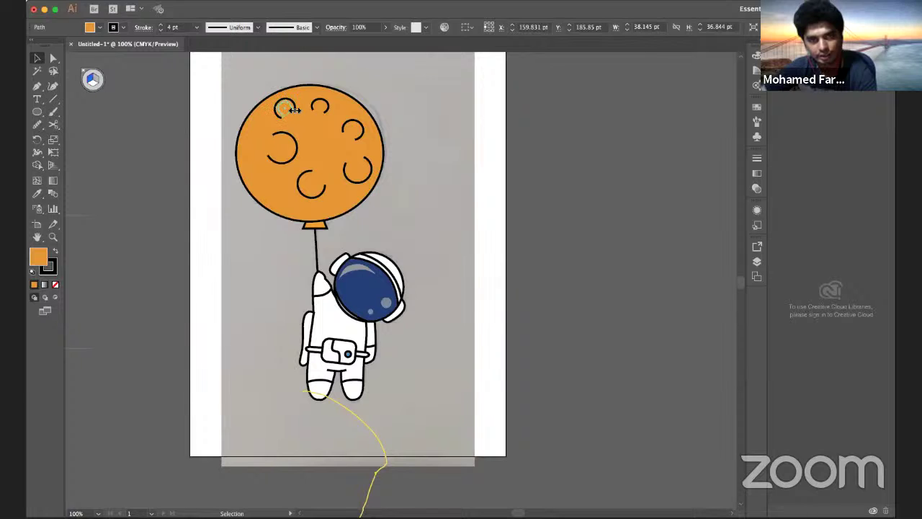
pyautogui.moveTo(295, 110); pyautogui.dragTo(283, 103)
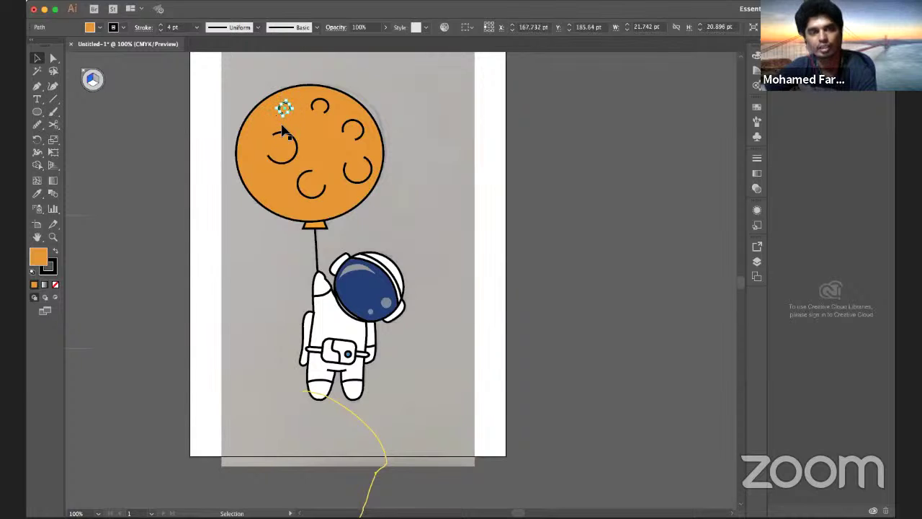
pyautogui.click(283, 102)
# - Scissor the small top-left crater arc and delete its two cut-off pieces, leaving a short fragment
pyautogui.click(53, 57)
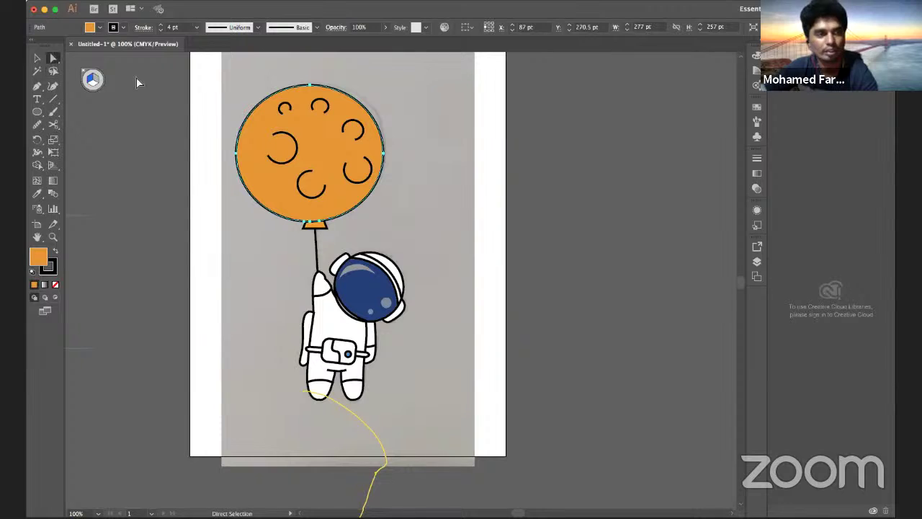
pyautogui.click(52, 124)
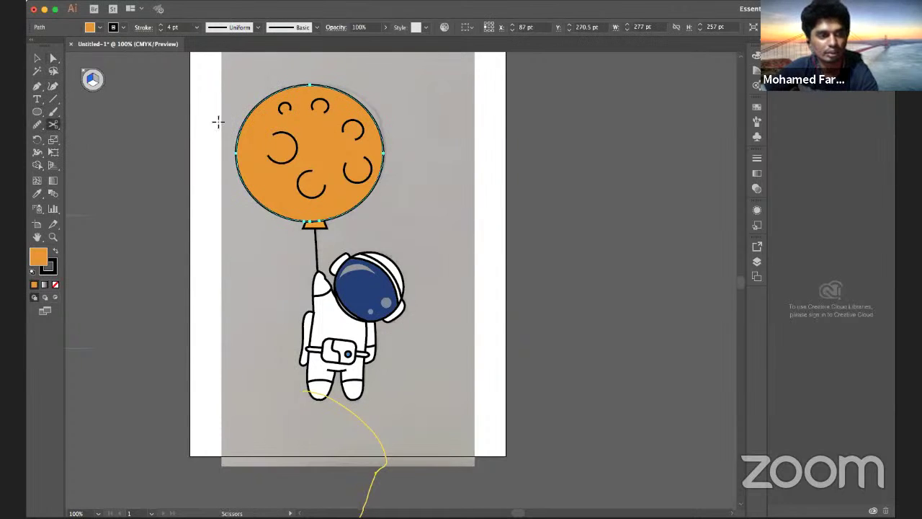
pyautogui.click(286, 108)
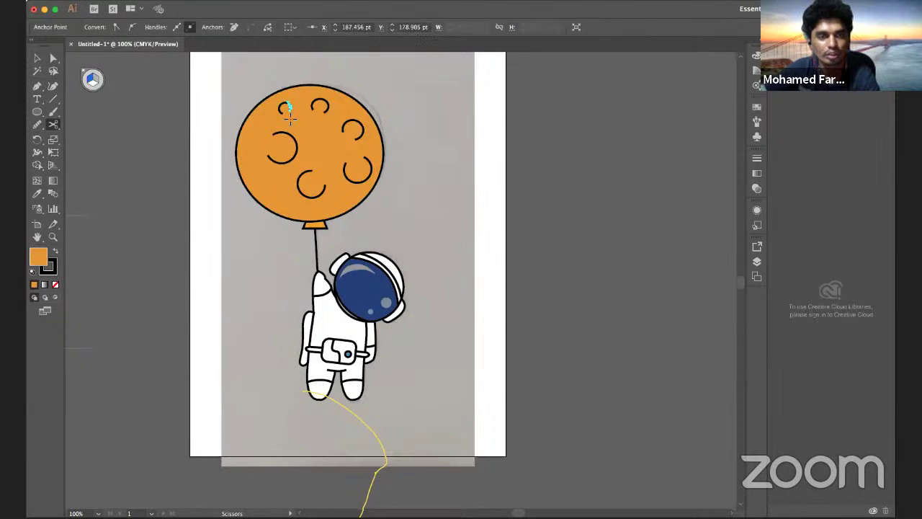
pyautogui.scroll(4, 289, 118)
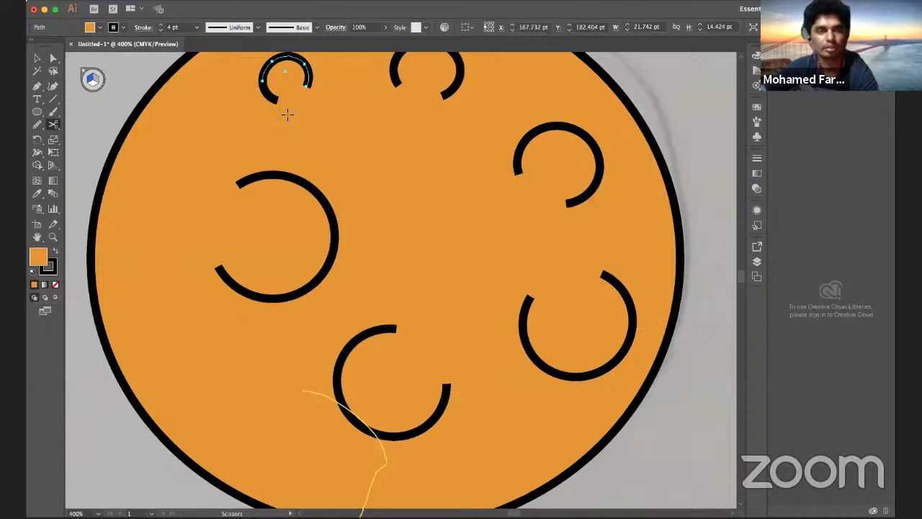
pyautogui.scroll(1, 287, 114)
pyautogui.click(266, 103)
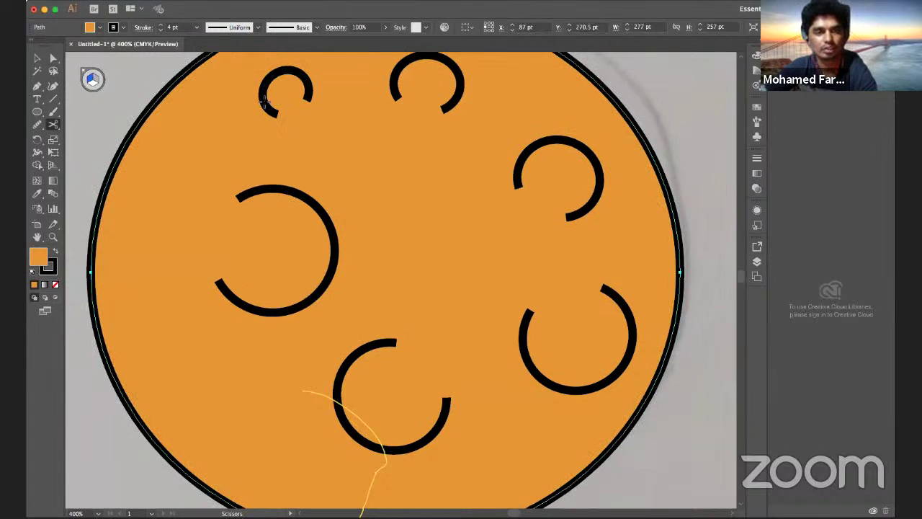
pyautogui.click(288, 75)
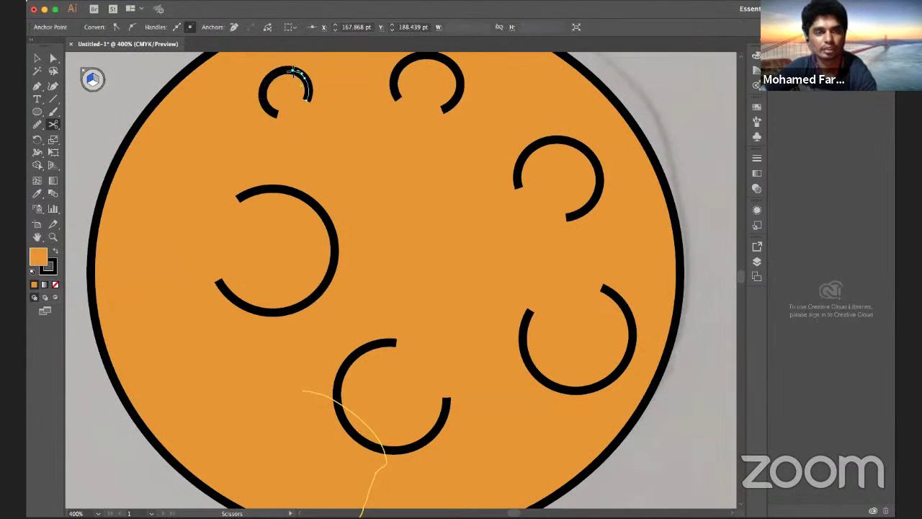
pyautogui.click(38, 58)
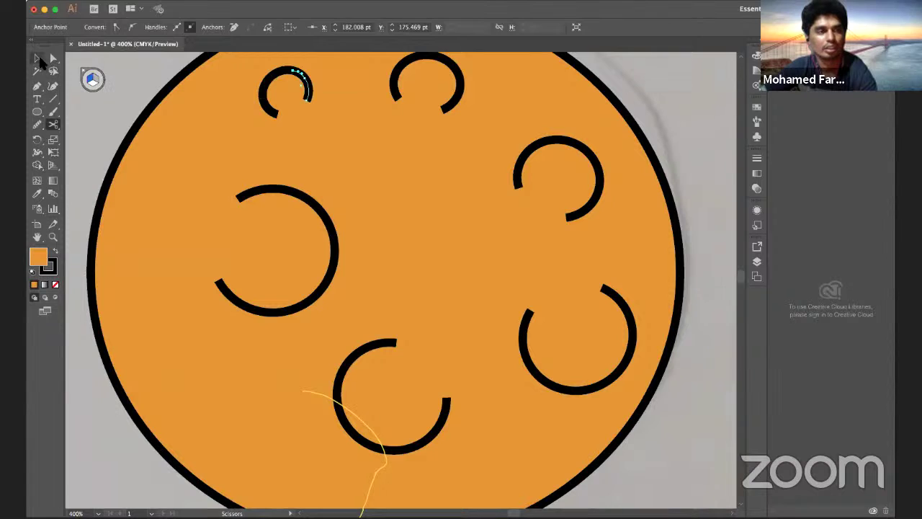
pyautogui.click(316, 104)
pyautogui.press('Delete')
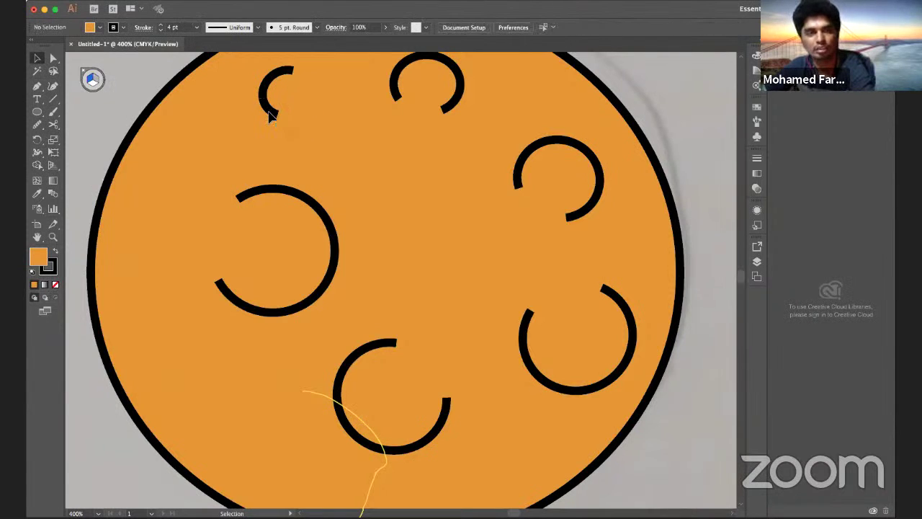
pyautogui.click(274, 114)
pyautogui.press('Delete')
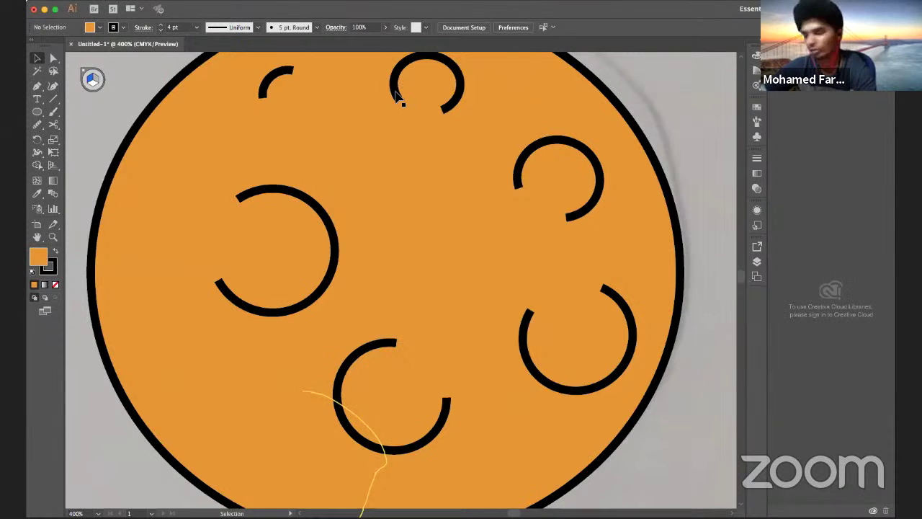
# - Cut the upper-right crater arc near its left end and its lower-right end
pyautogui.click(522, 177)
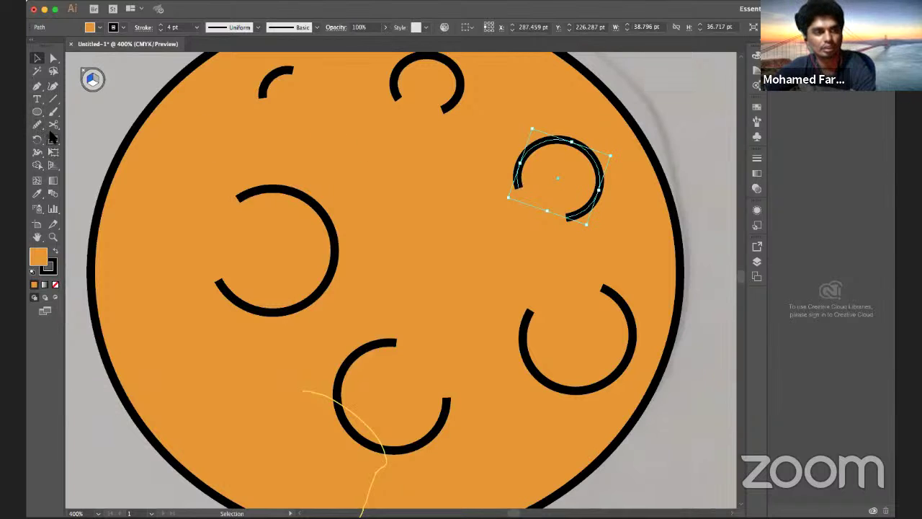
pyautogui.click(54, 125)
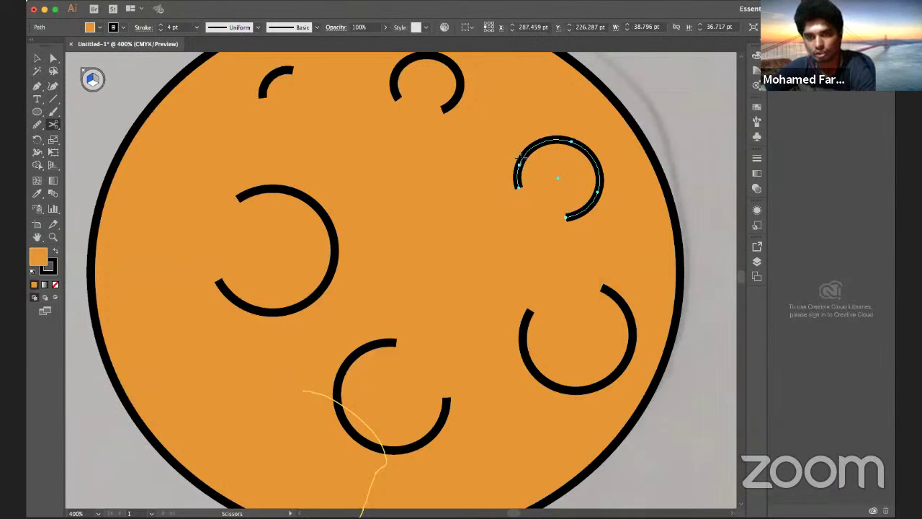
pyautogui.click(526, 188)
pyautogui.click(551, 277)
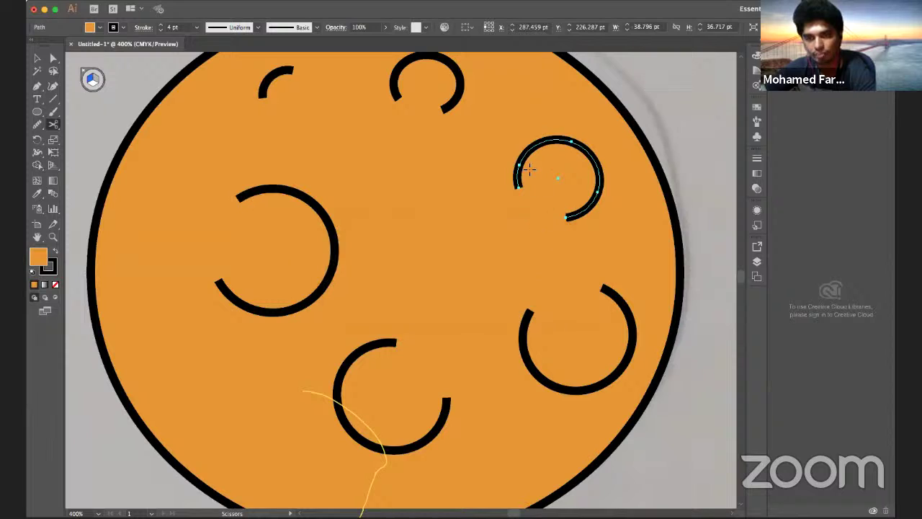
pyautogui.click(521, 167)
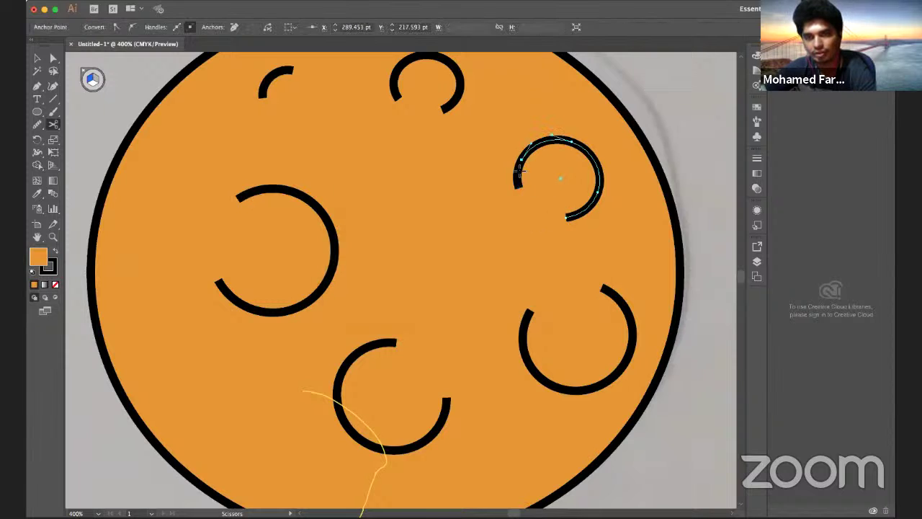
pyautogui.click(580, 215)
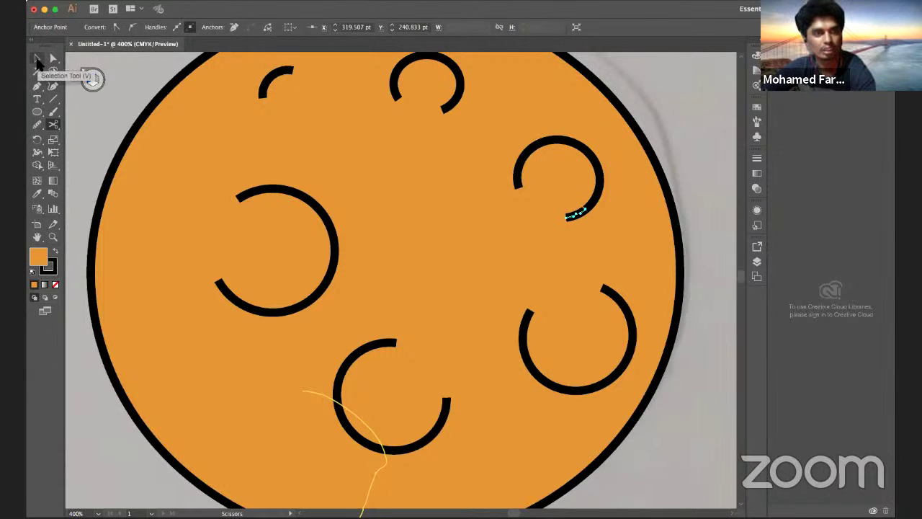
# - Delete the two cut-off end pieces of the upper-right crater arc
pyautogui.click(38, 59)
pyautogui.click(516, 184)
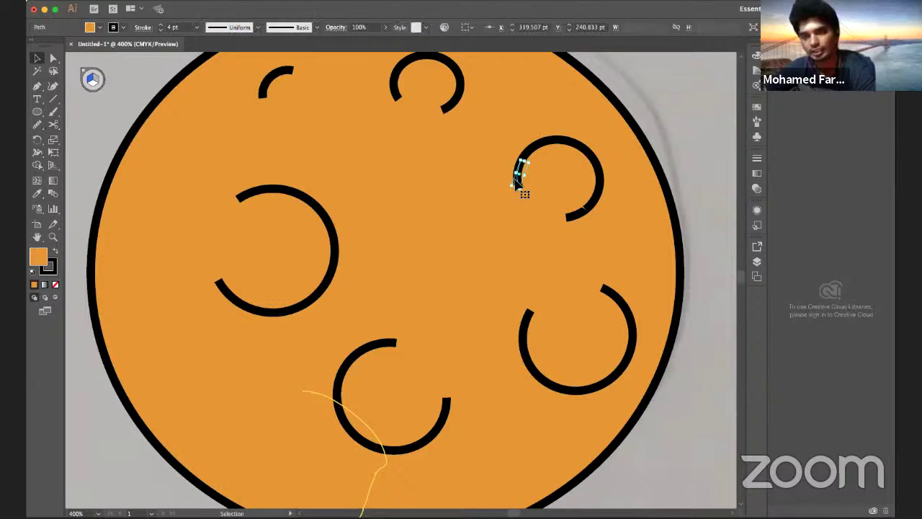
pyautogui.press('Delete')
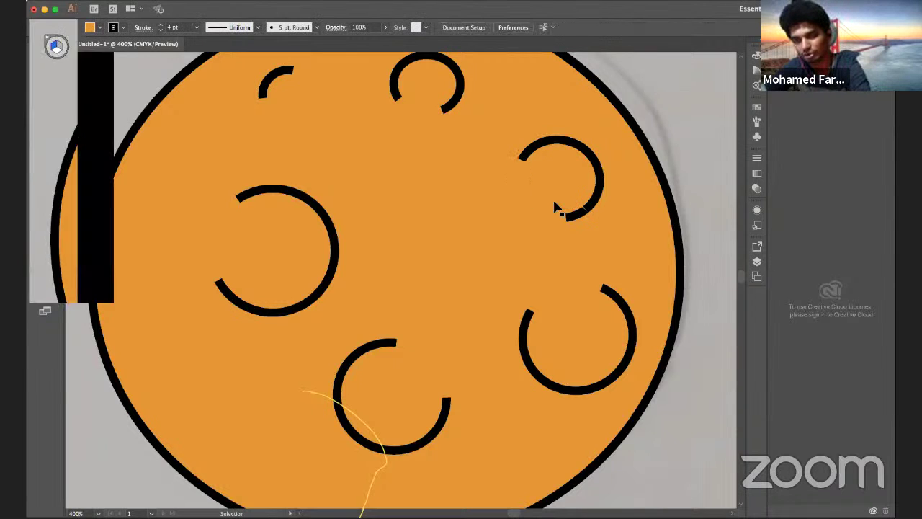
pyautogui.click(569, 216)
pyautogui.press('Delete')
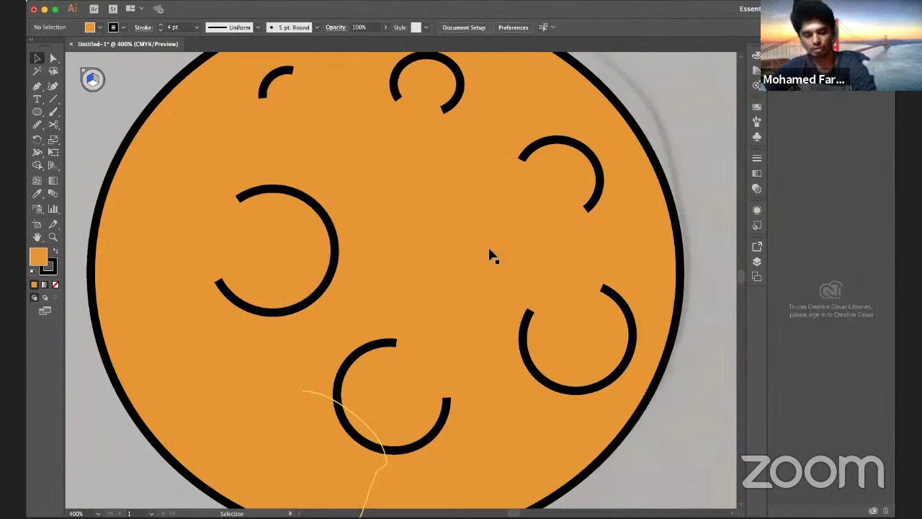
pyautogui.press('a')
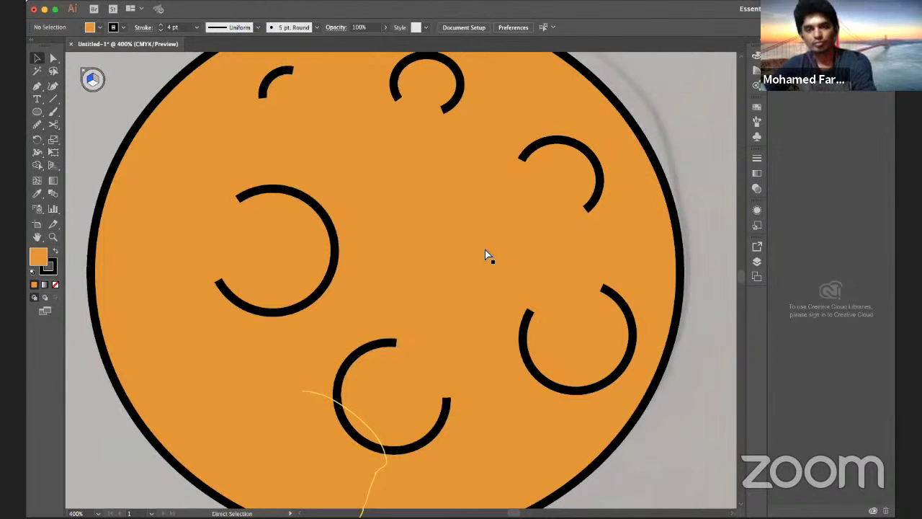
pyautogui.scroll(3, 486, 255)
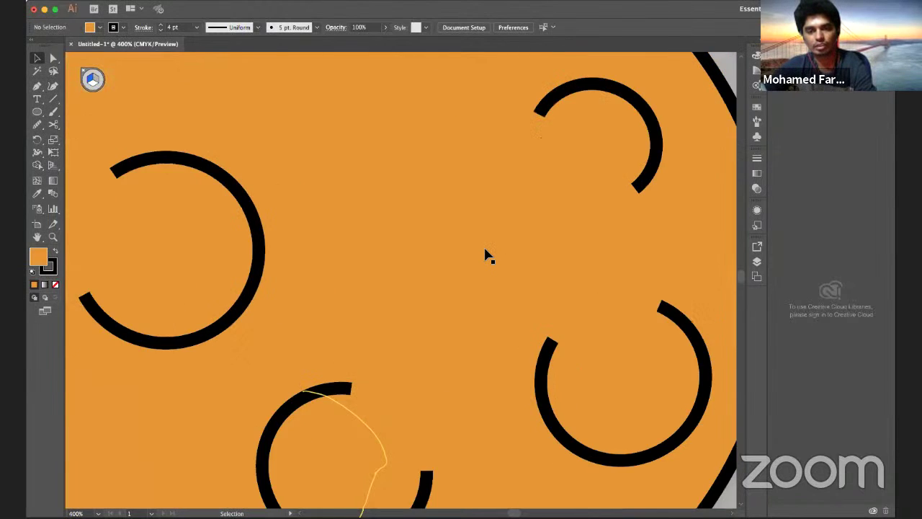
pyautogui.scroll(-5, 486, 256)
pyautogui.scroll(1, 486, 255)
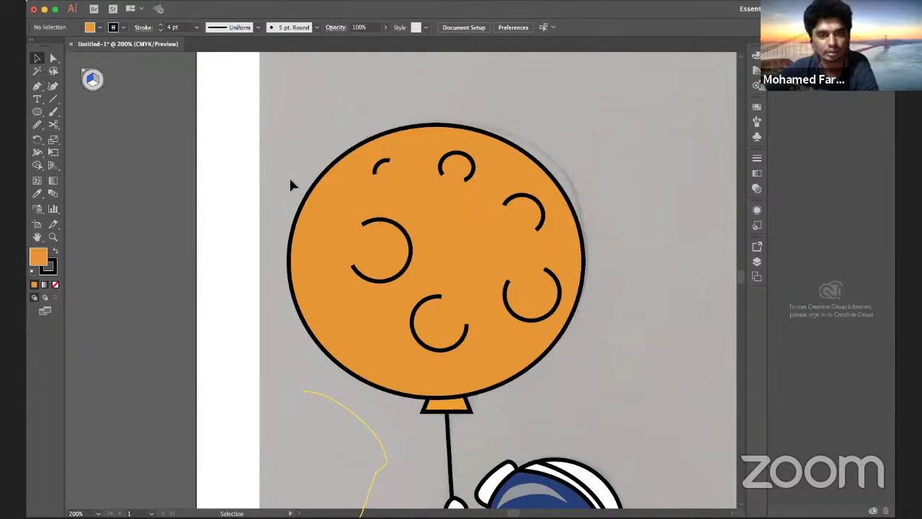
# - Draw a small circle between the left crater arcs
pyautogui.click(362, 224)
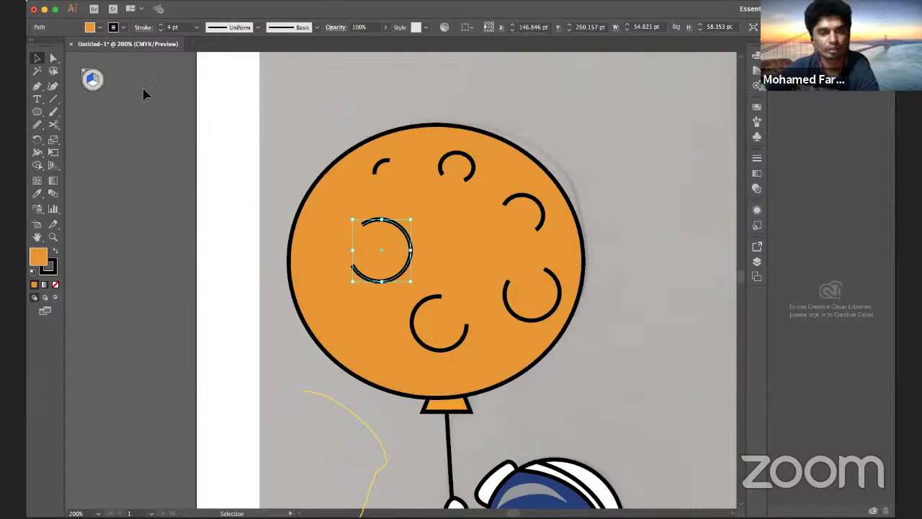
pyautogui.click(36, 0)
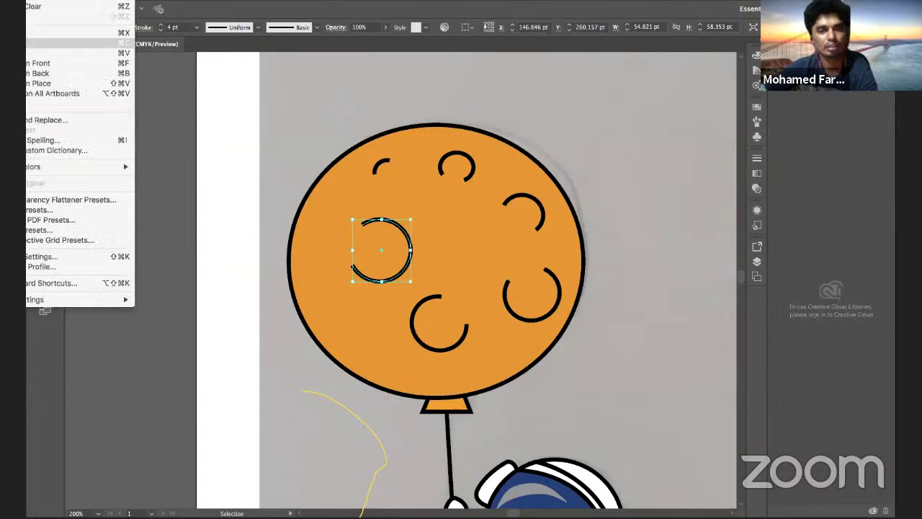
pyautogui.click(67, 75)
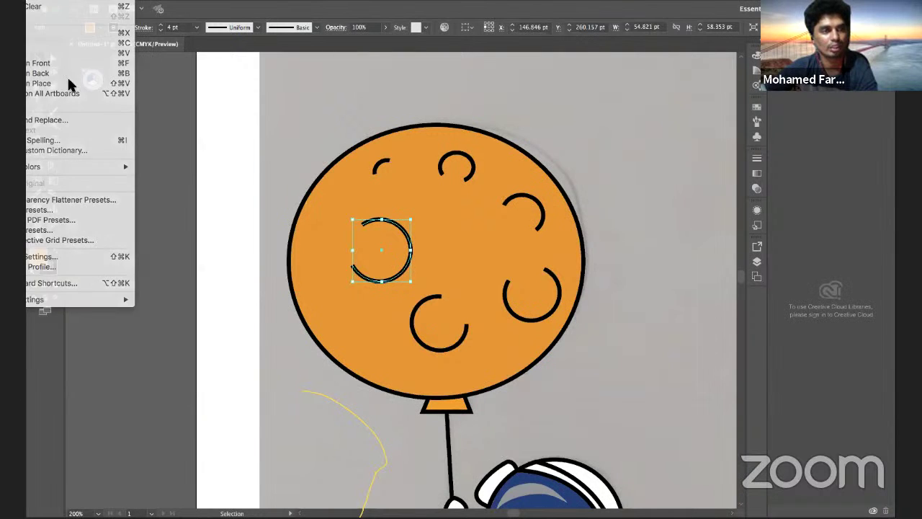
pyautogui.click(38, 113)
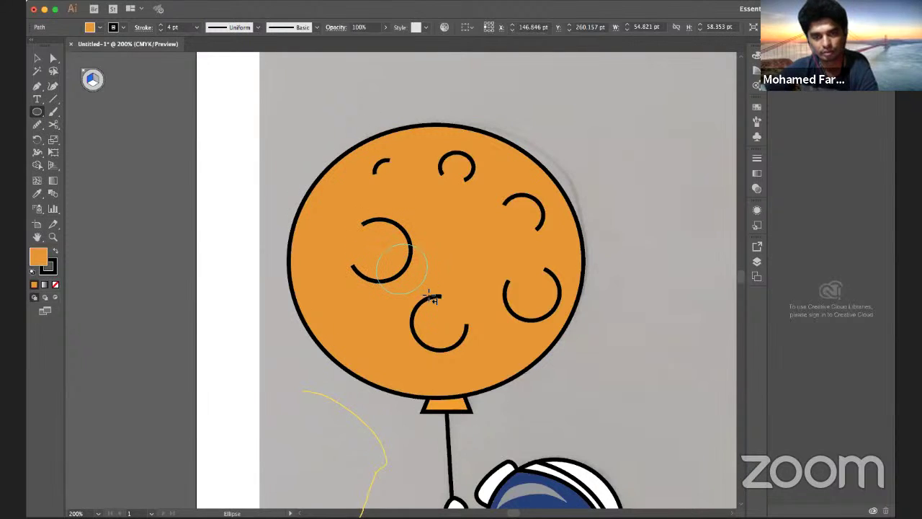
pyautogui.moveTo(415, 282); pyautogui.dragTo(431, 297)
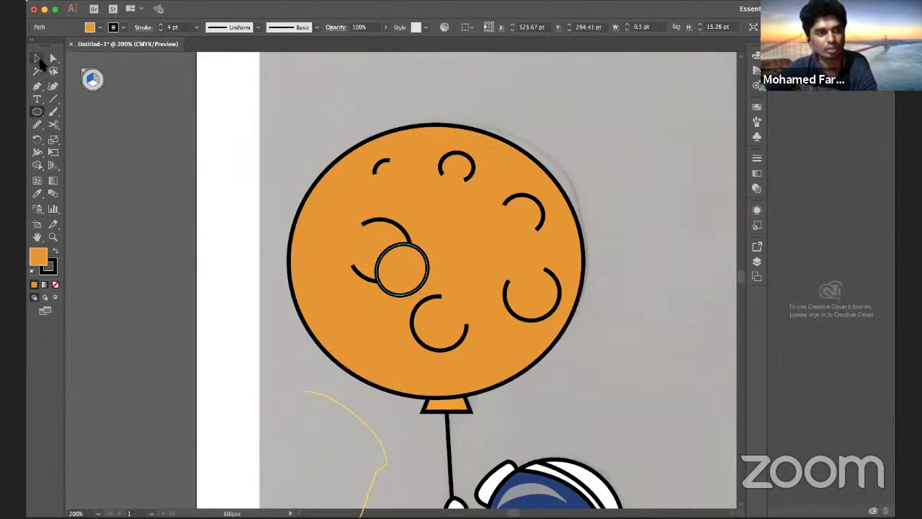
# - Give the circle a dark brown fill and no stroke, then drag it up-left onto the left arc
pyautogui.click(90, 27)
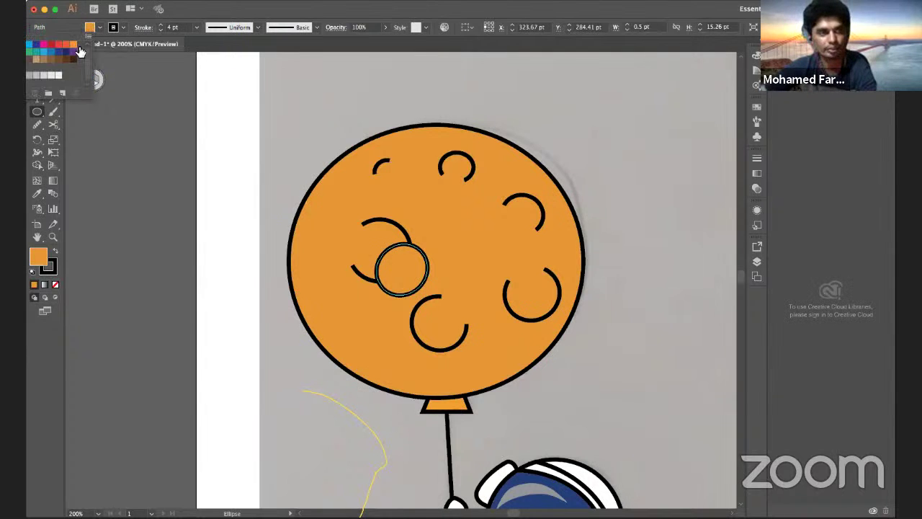
pyautogui.click(58, 59)
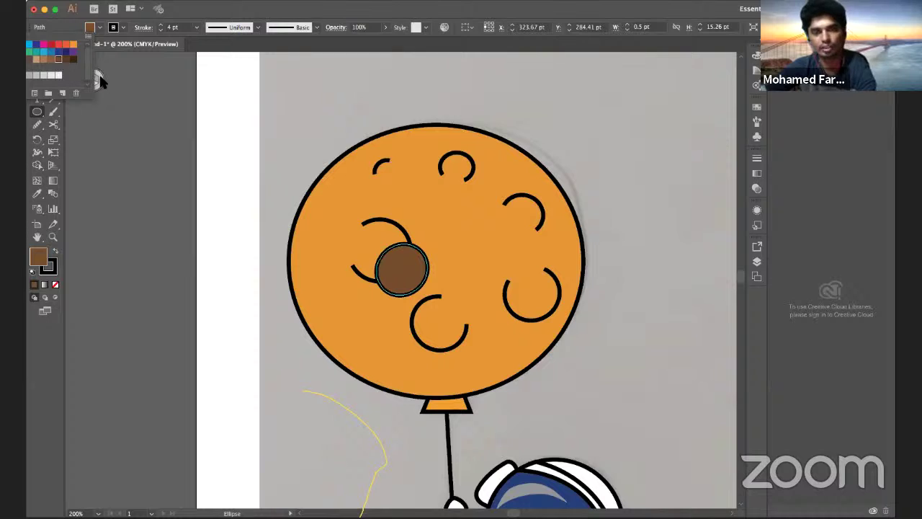
pyautogui.press('/')
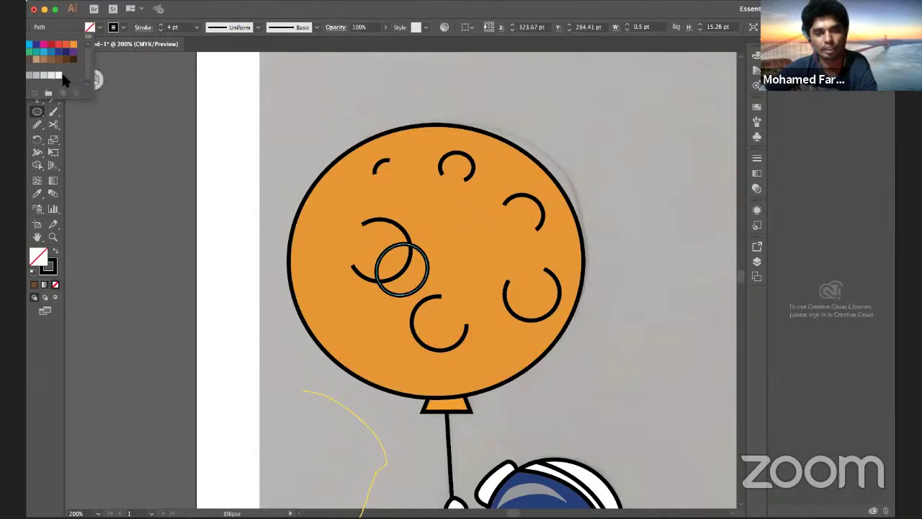
pyautogui.click(65, 61)
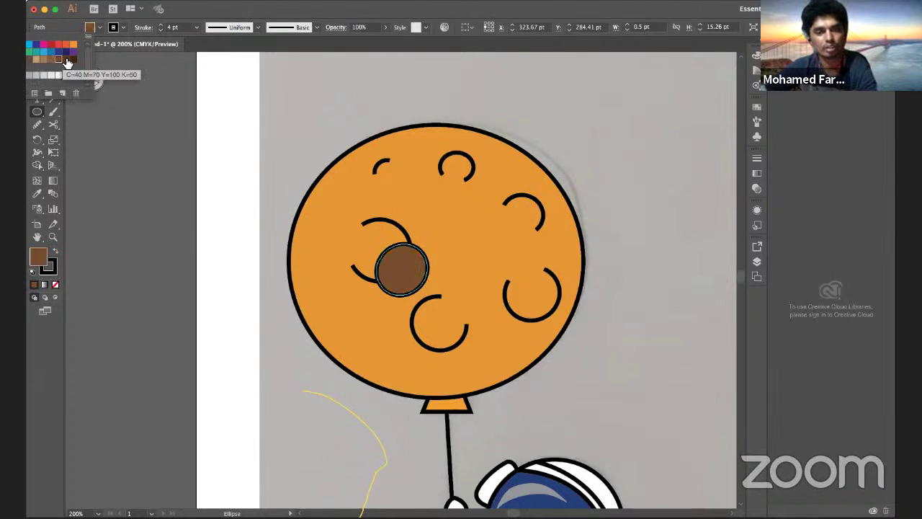
pyautogui.click(51, 61)
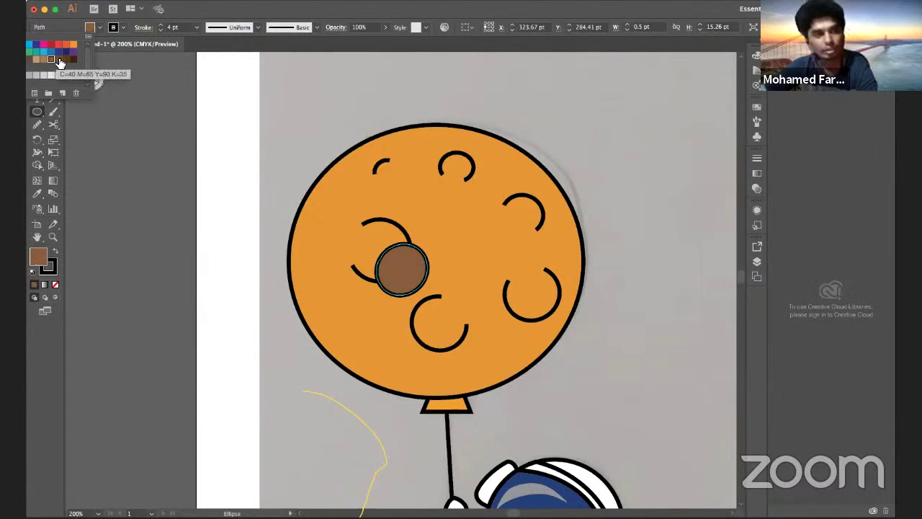
pyautogui.click(45, 62)
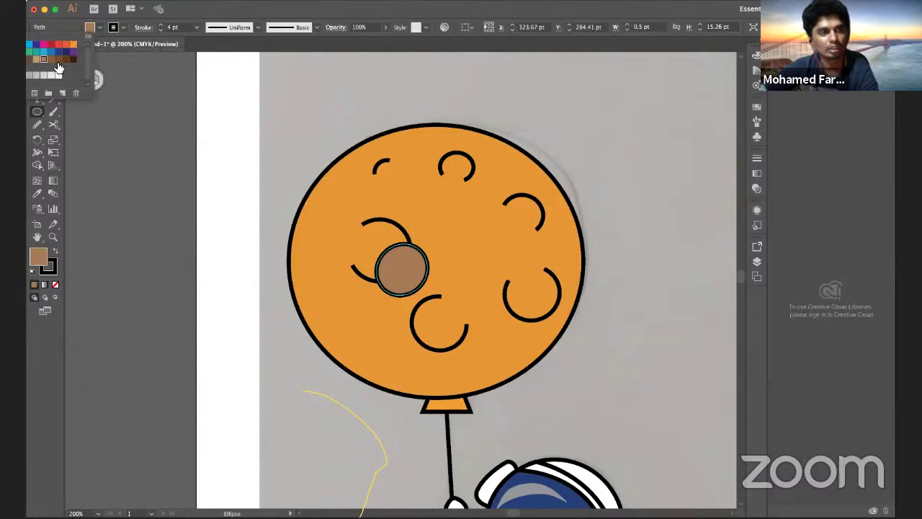
pyautogui.click(59, 61)
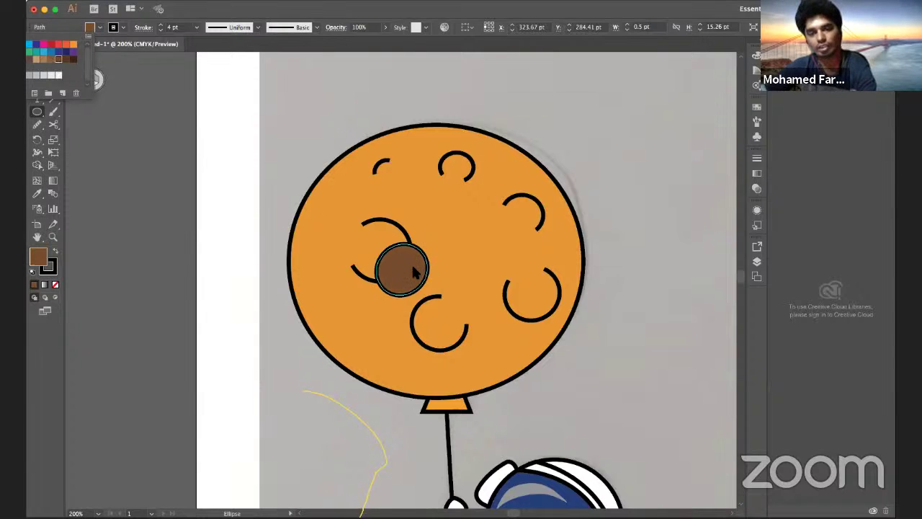
pyautogui.click(114, 28)
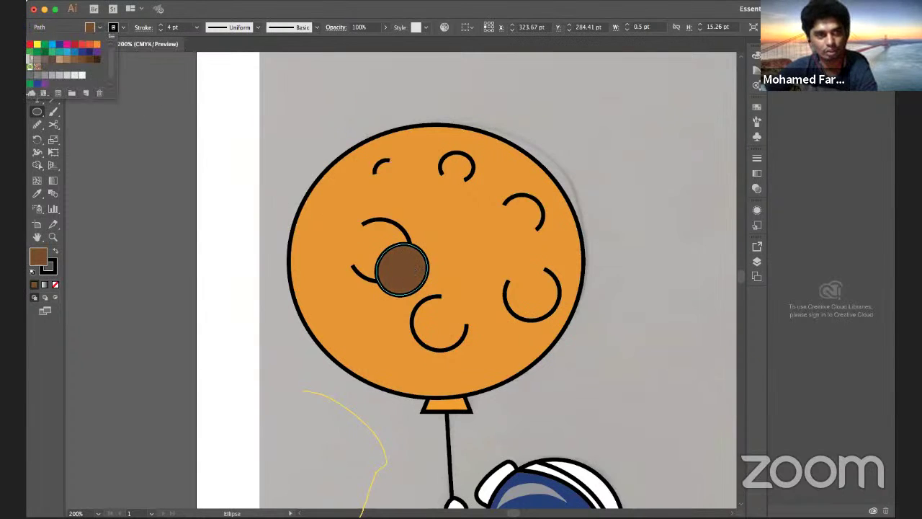
pyautogui.click(29, 59)
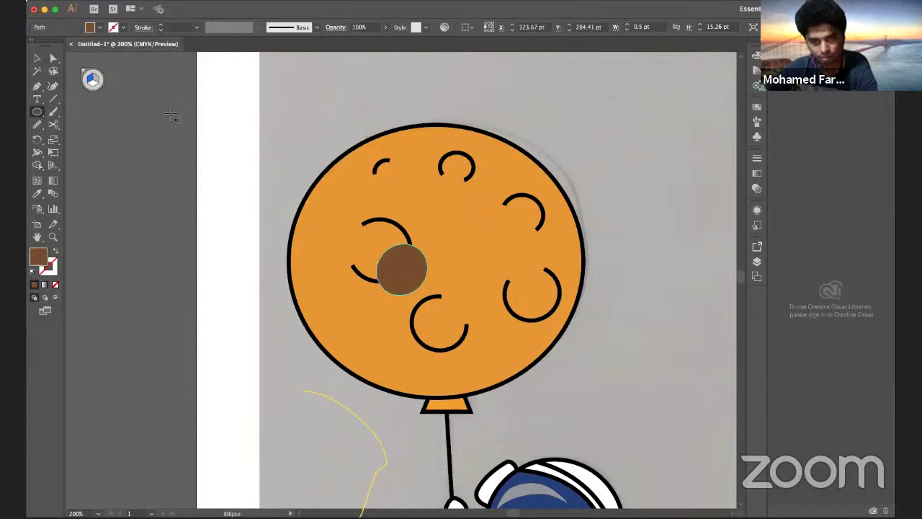
pyautogui.press('v')
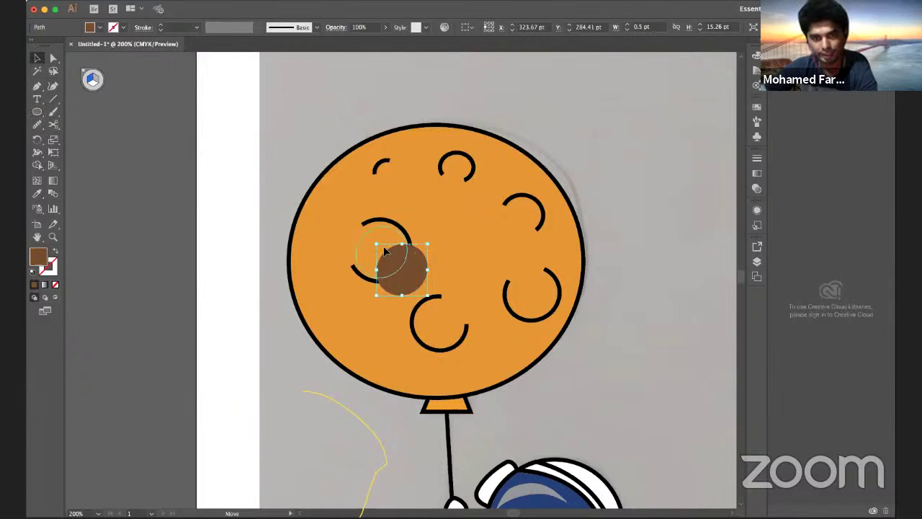
pyautogui.moveTo(403, 267); pyautogui.dragTo(377, 243)
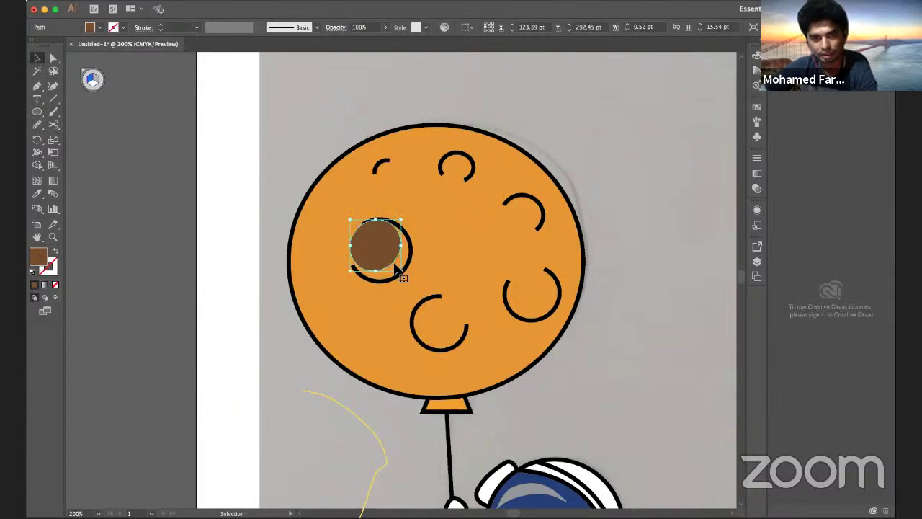
# - Enlarge the brown circle to fill the crater ring and send it one step backward
pyautogui.moveTo(402, 271); pyautogui.dragTo(413, 284)
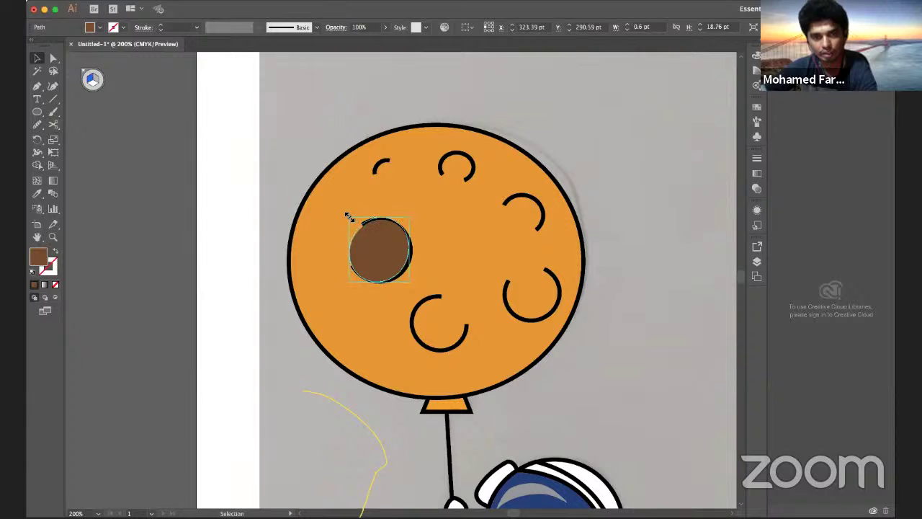
pyautogui.moveTo(350, 220); pyautogui.dragTo(348, 219)
pyautogui.rightClick(371, 243)
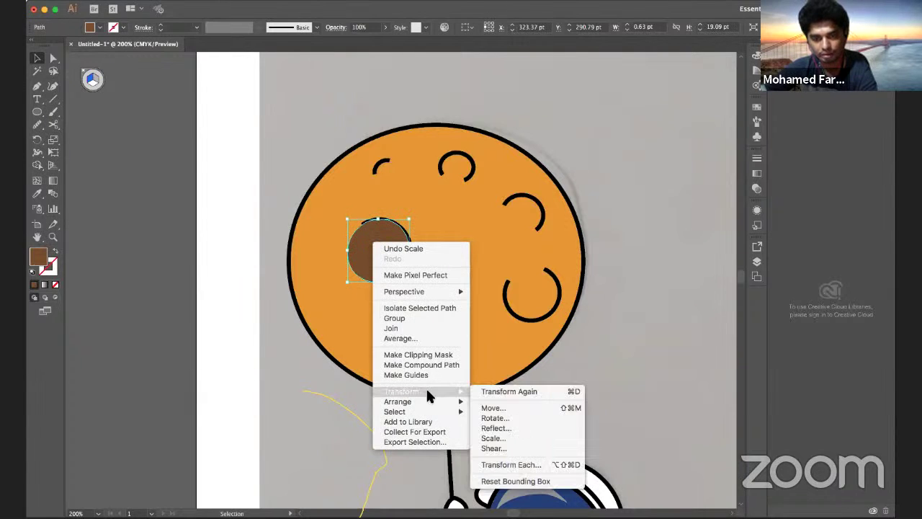
pyautogui.moveTo(398, 402)
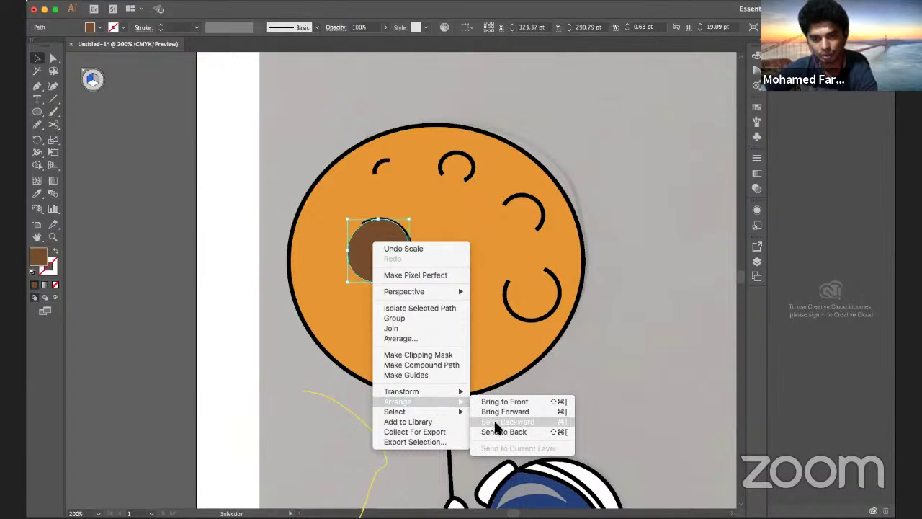
pyautogui.click(495, 422)
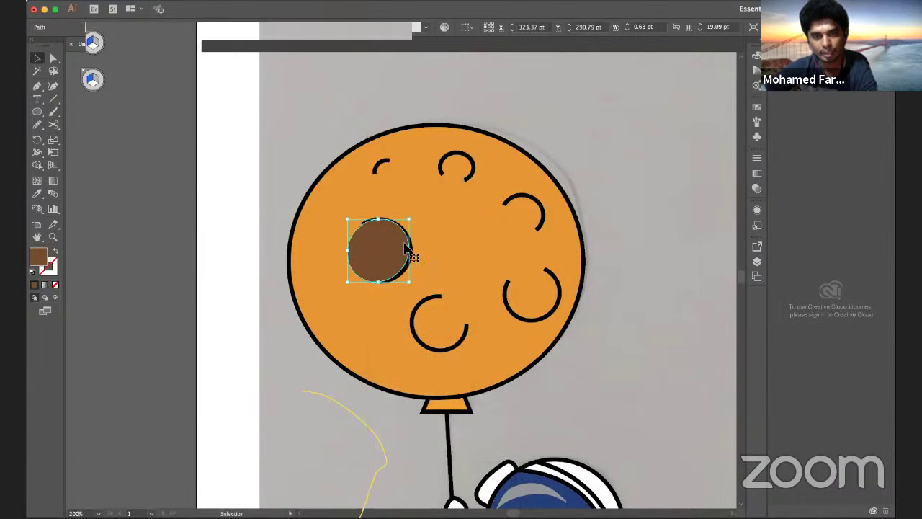
# - Bring the crater ring in front of the brown circle and set its fill to None
pyautogui.rightClick(401, 243)
pyautogui.moveTo(423, 410)
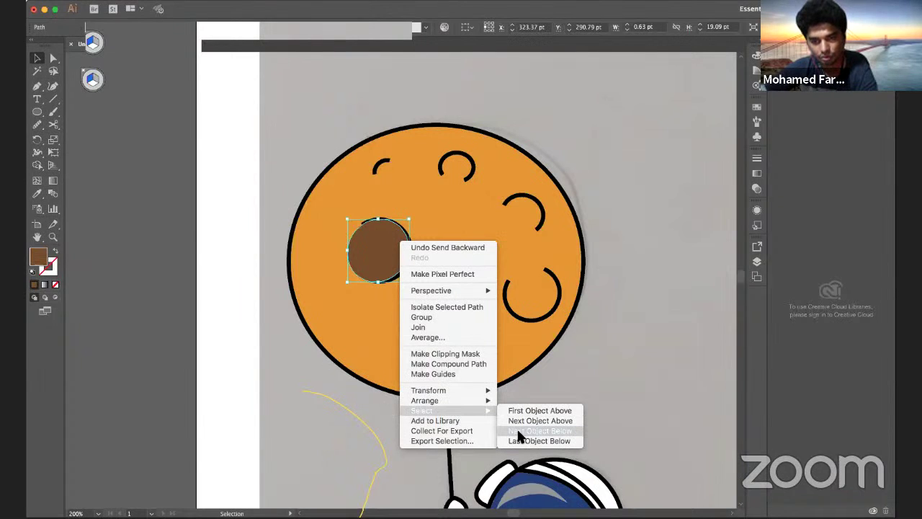
pyautogui.click(517, 430)
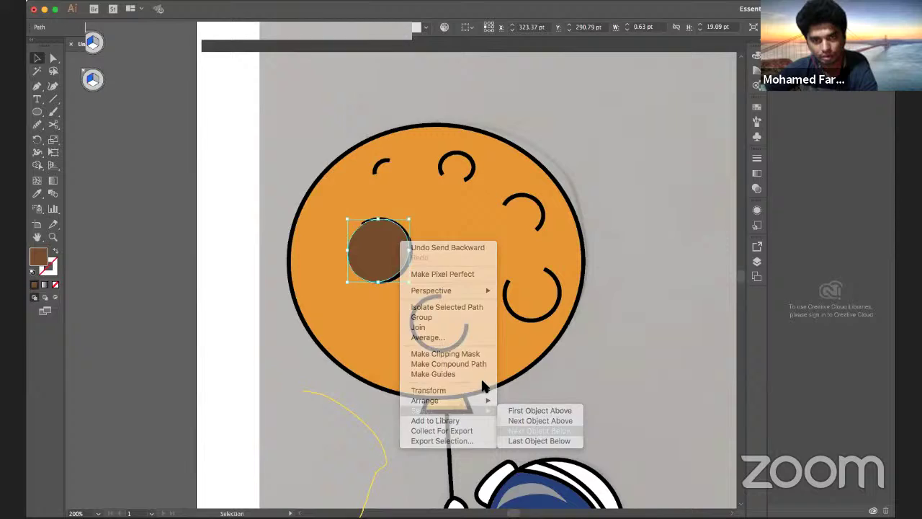
pyautogui.click(399, 266)
pyautogui.rightClick(392, 261)
pyautogui.moveTo(415, 431)
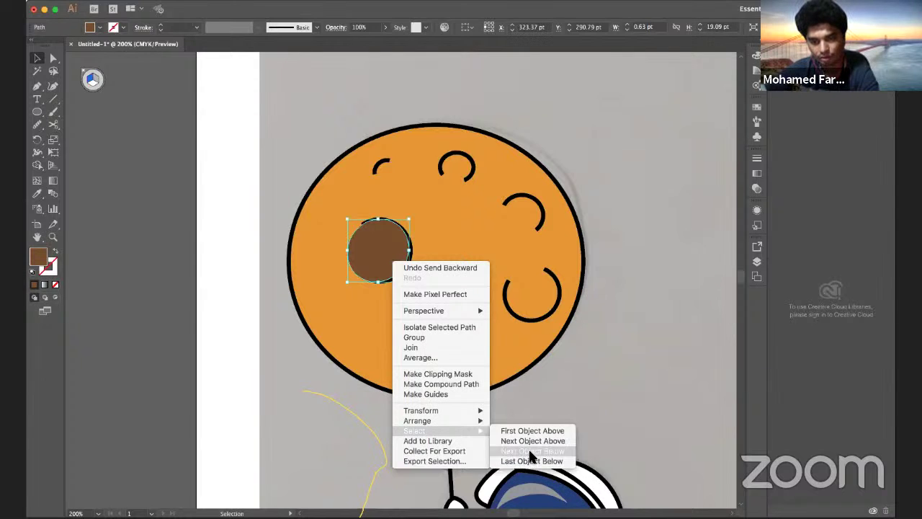
pyautogui.click(528, 450)
pyautogui.click(407, 265)
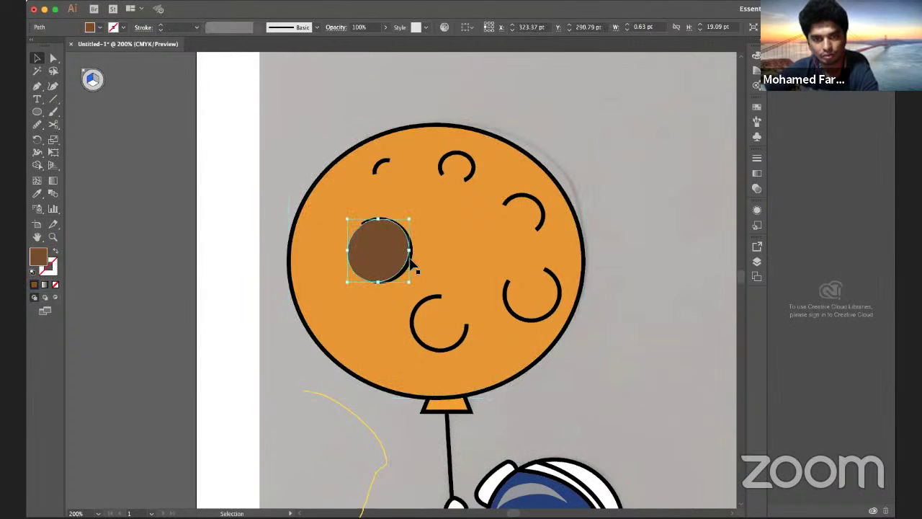
pyautogui.click(413, 266)
pyautogui.rightClick(412, 264)
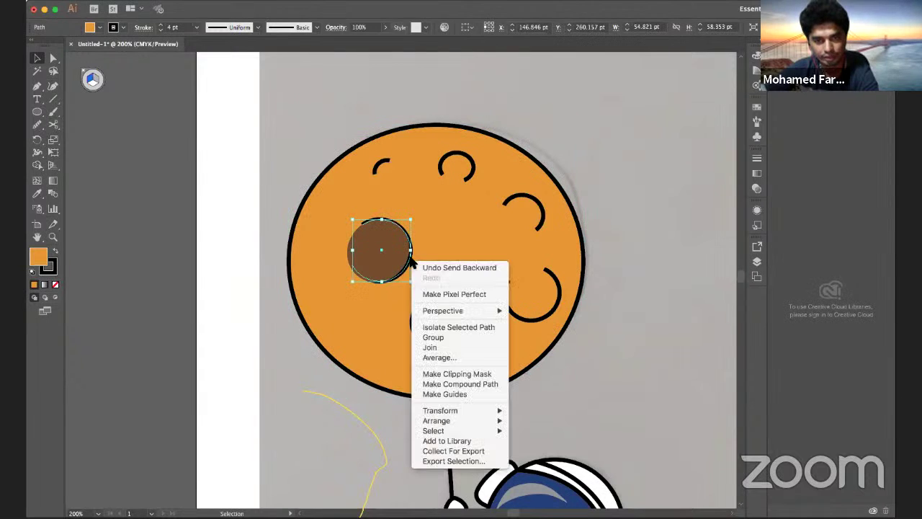
pyautogui.moveTo(436, 420)
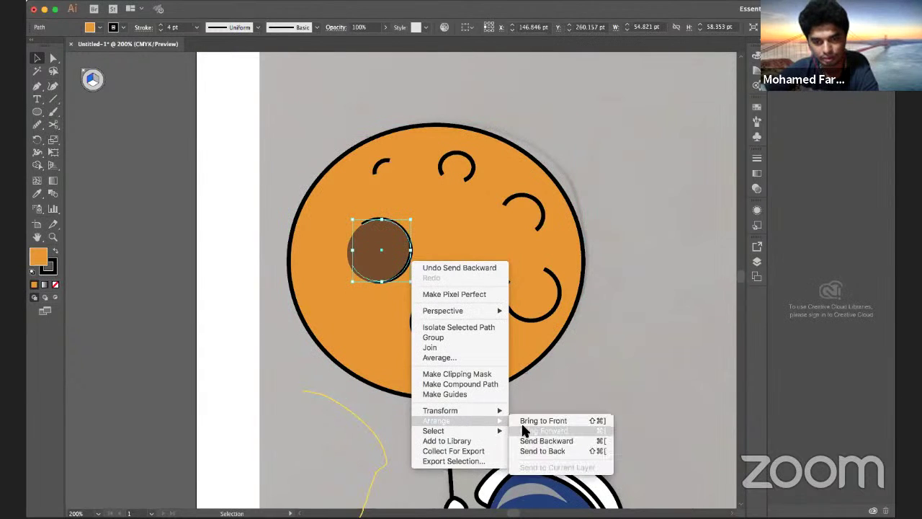
pyautogui.click(525, 425)
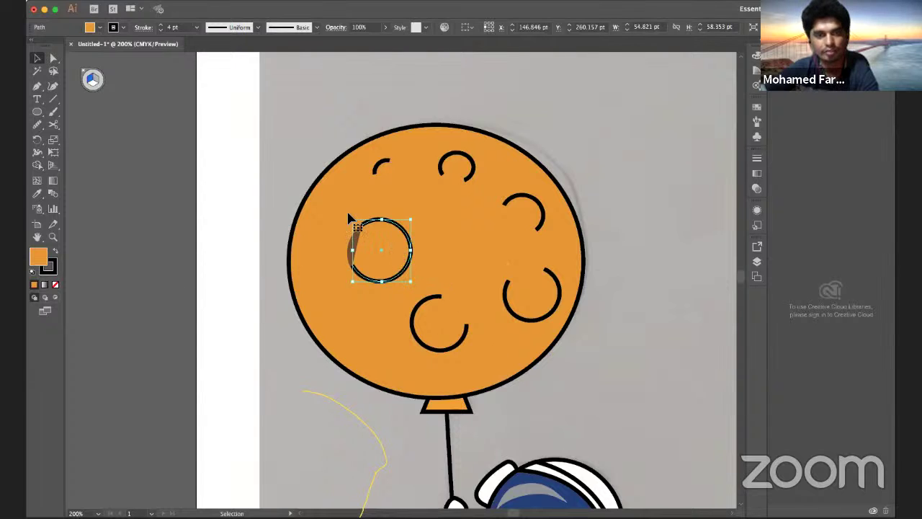
pyautogui.click(89, 27)
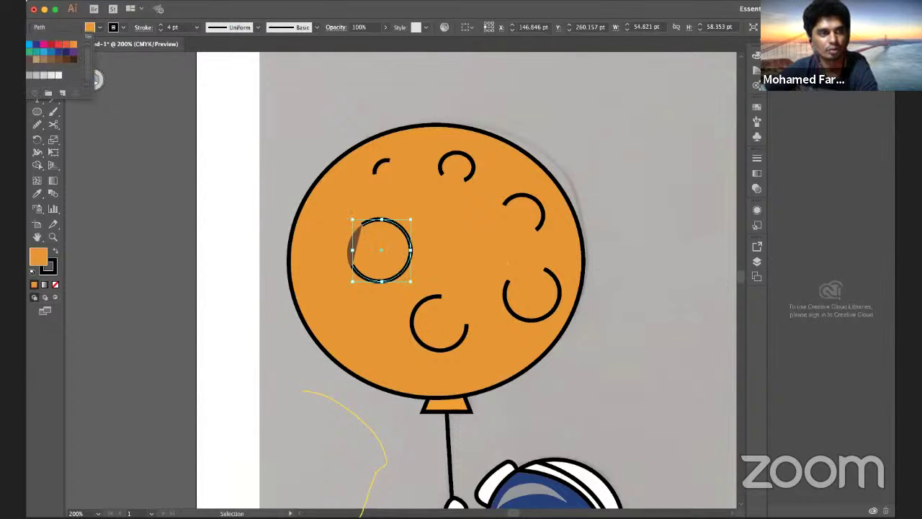
pyautogui.click(29, 44)
# - Remove the orange fill from the two small crater arcs at the top
pyautogui.press('Escape')
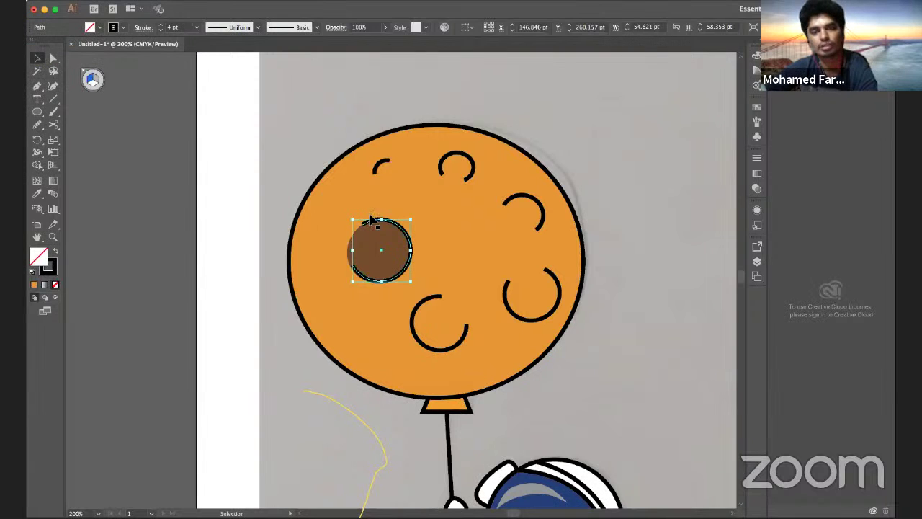
pyautogui.click(379, 166)
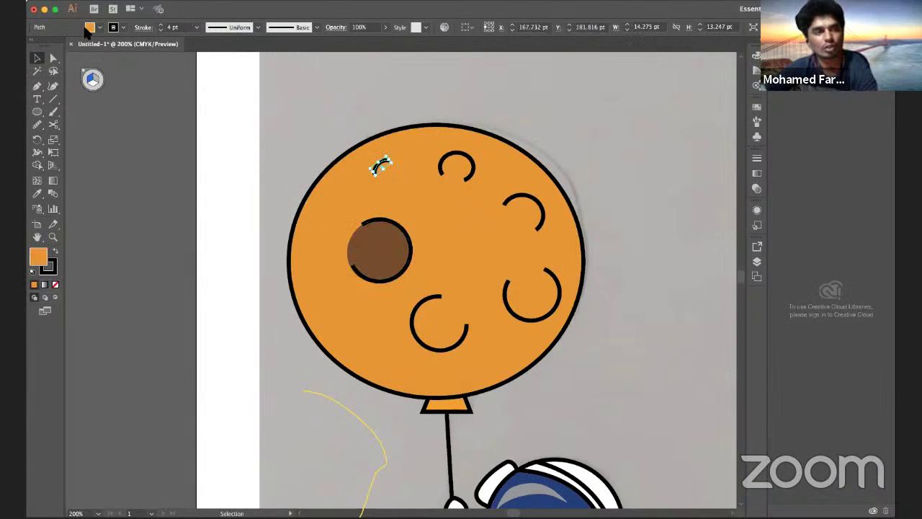
pyautogui.click(89, 27)
pyautogui.click(29, 44)
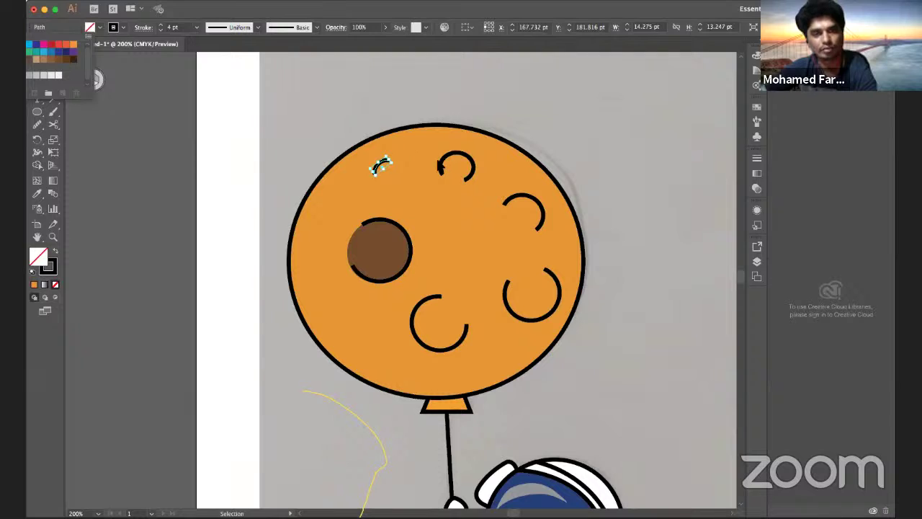
pyautogui.press('Escape')
pyautogui.click(440, 167)
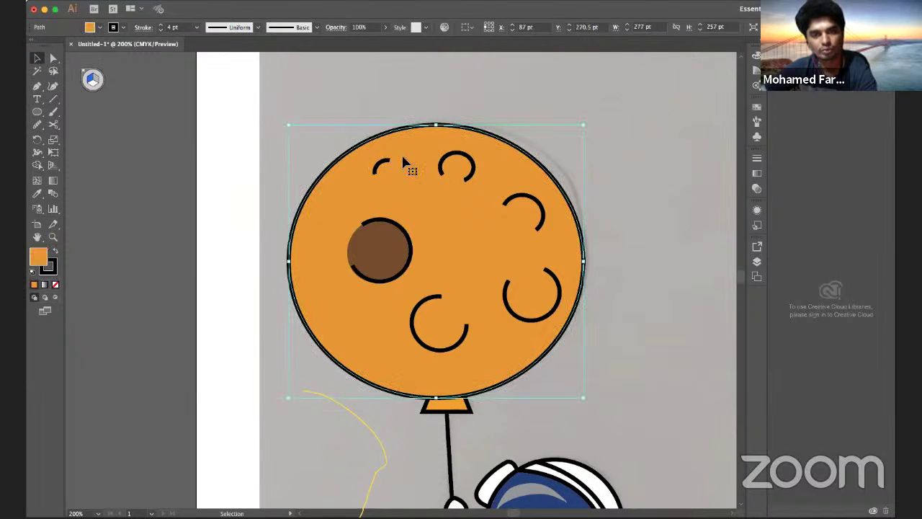
pyautogui.click(442, 172)
pyautogui.click(96, 29)
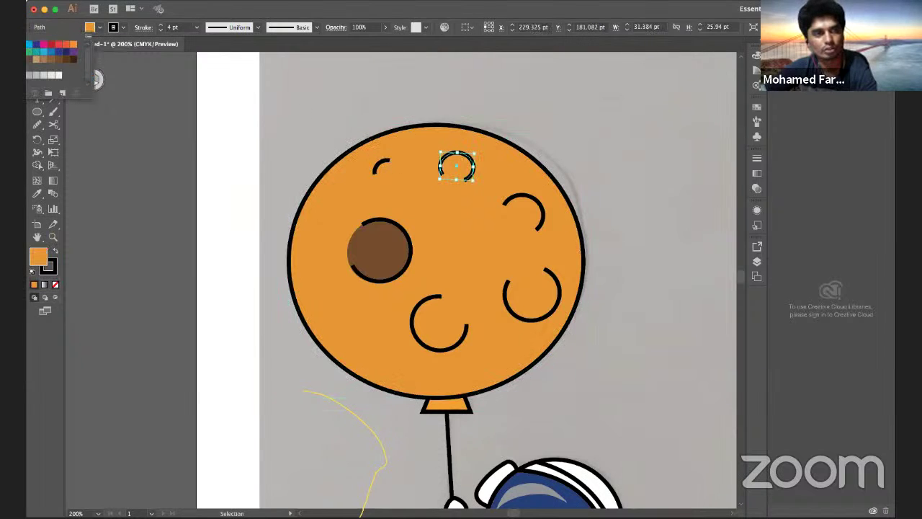
pyautogui.click(30, 45)
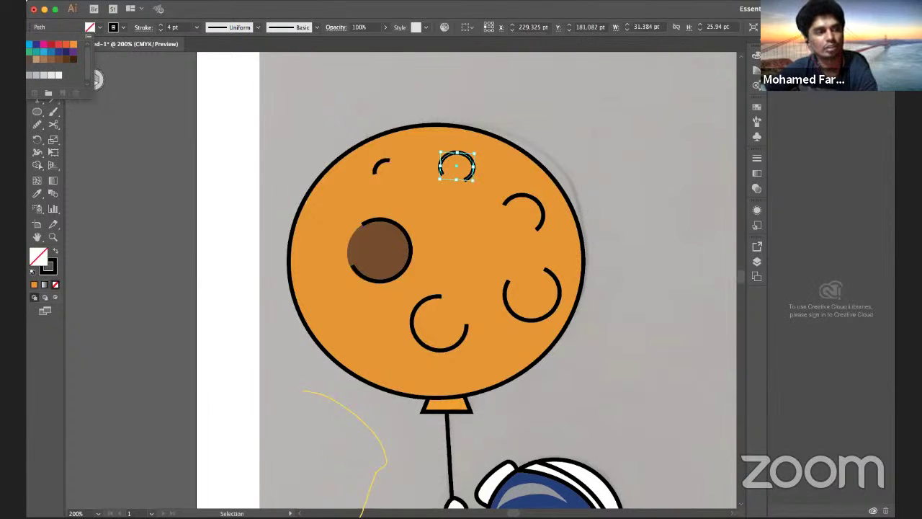
pyautogui.press('Escape')
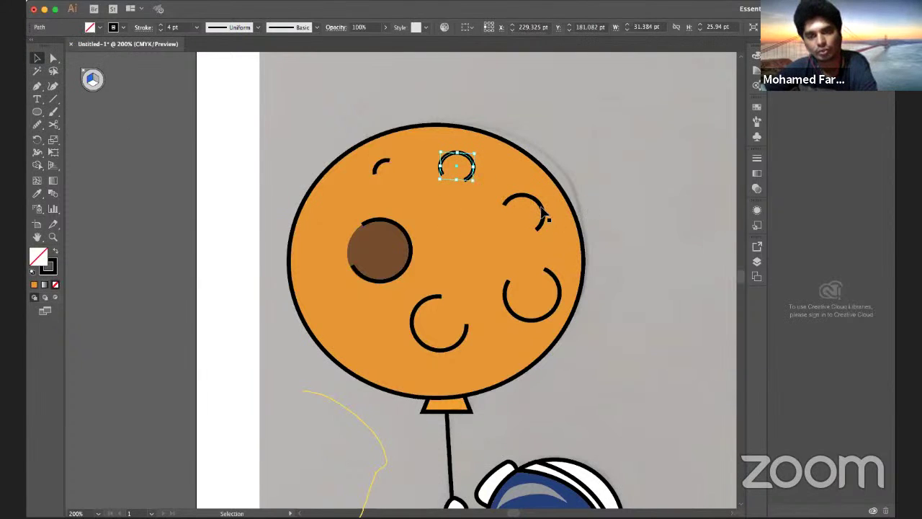
# - Set fill to None on the upper-right, lower-right and lower-middle crater arcs
pyautogui.click(544, 216)
pyautogui.click(89, 27)
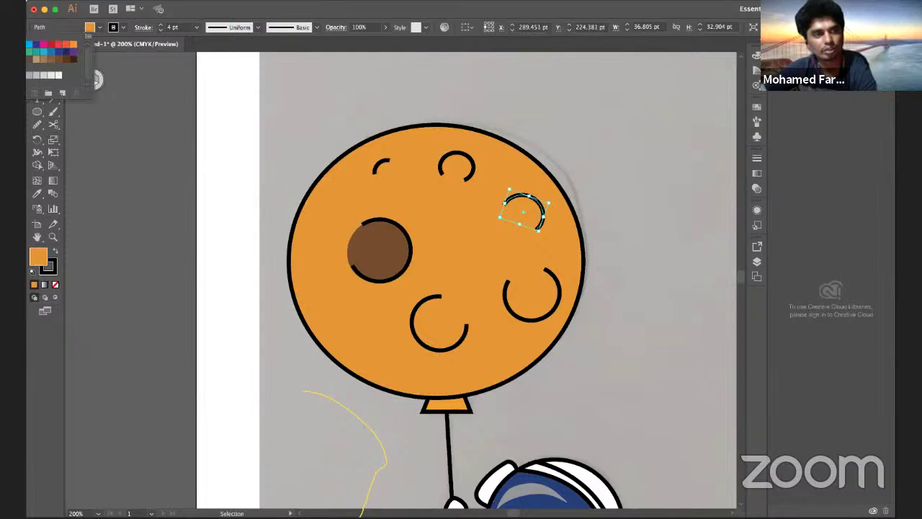
pyautogui.click(32, 40)
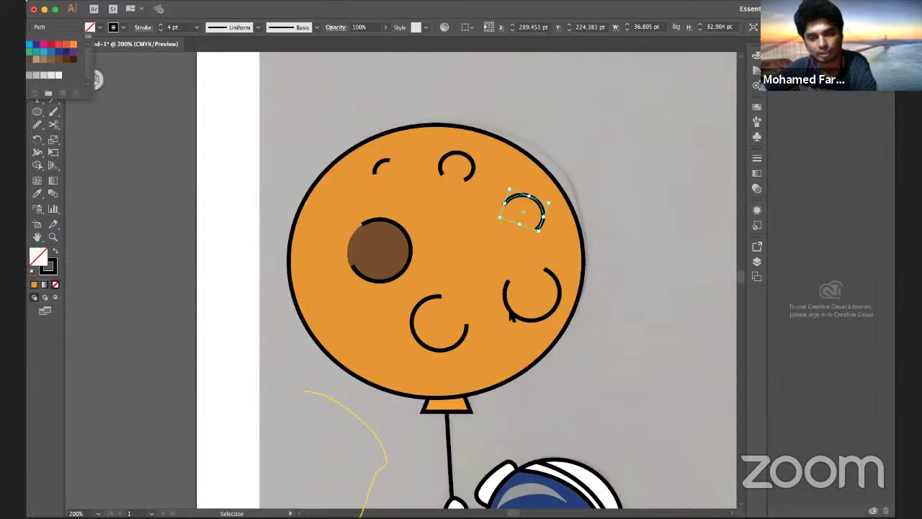
pyautogui.press('Escape')
pyautogui.click(511, 315)
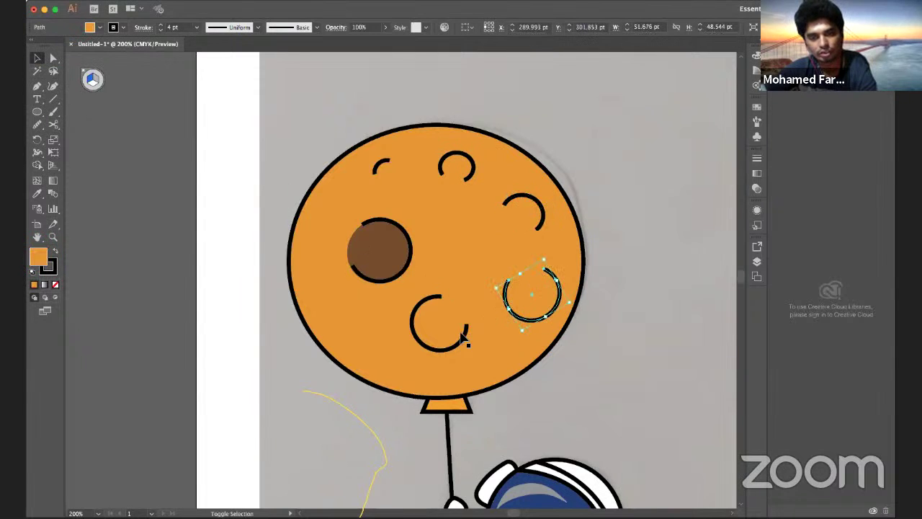
pyautogui.keyDown('shift'); pyautogui.click(461, 336); pyautogui.keyUp('shift')
pyautogui.click(98, 28)
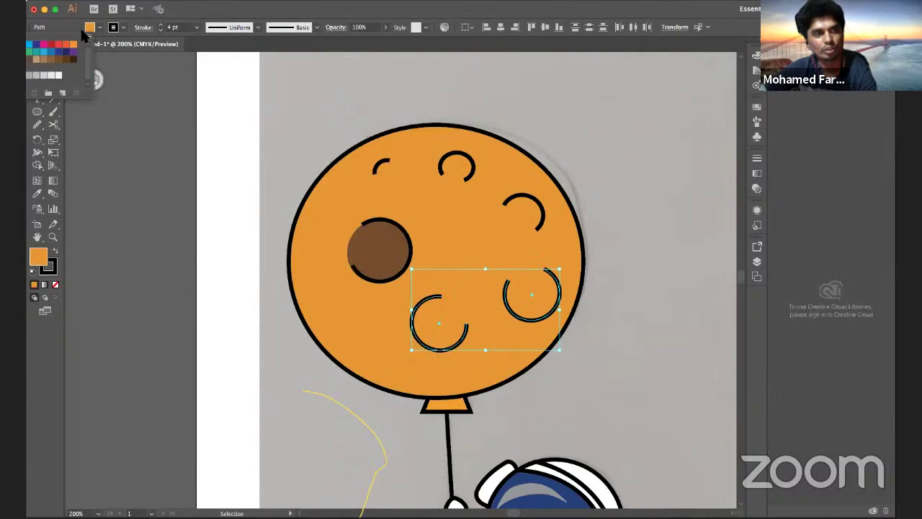
pyautogui.click(30, 45)
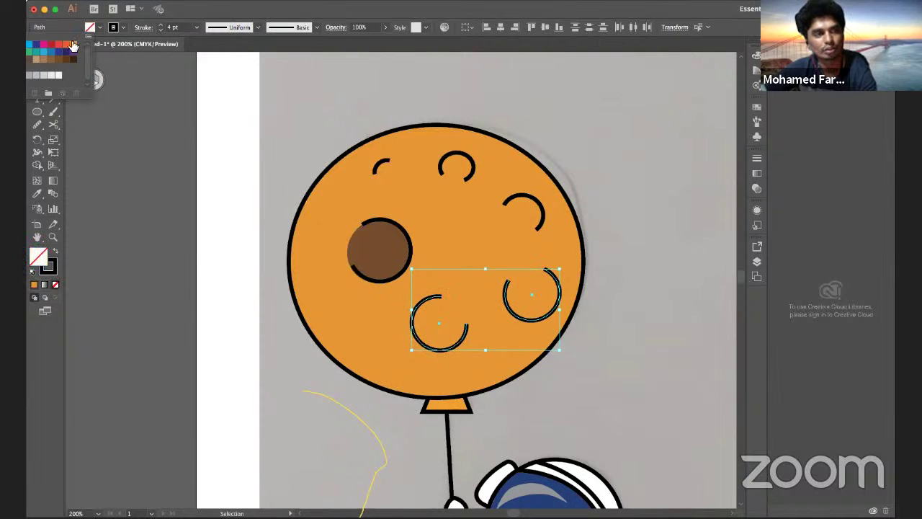
pyautogui.click(129, 80)
pyautogui.click(376, 238)
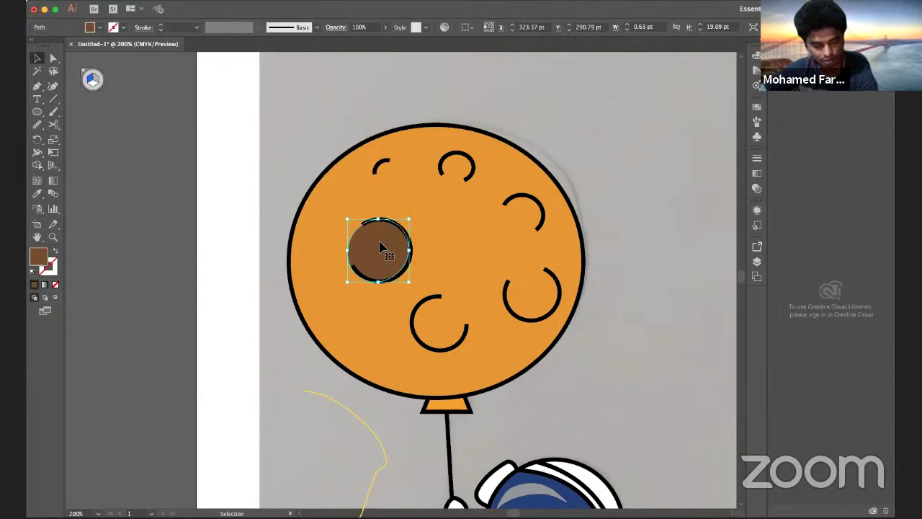
# - Duplicate the brown circle up to the top crater arc and shrink the copy
pyautogui.moveTo(382, 247); pyautogui.dragTo(455, 184)
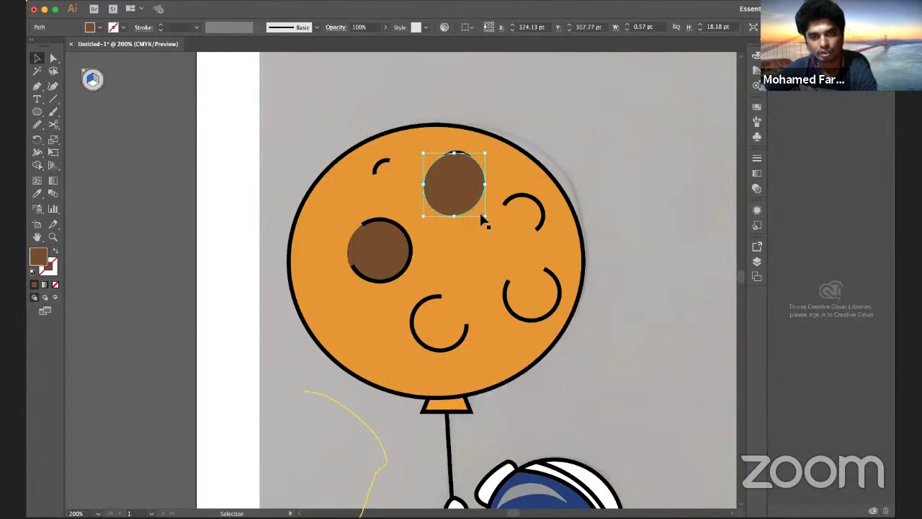
pyautogui.moveTo(486, 217); pyautogui.dragTo(455, 177)
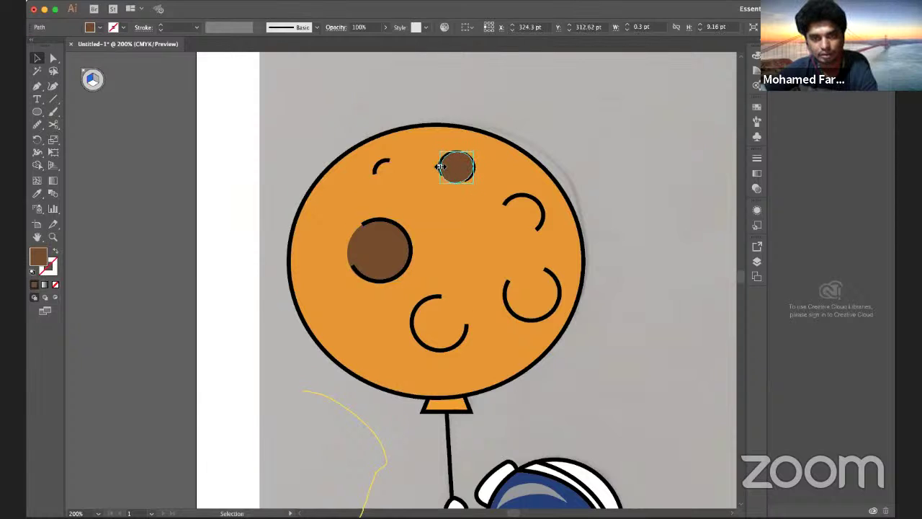
pyautogui.click(467, 189)
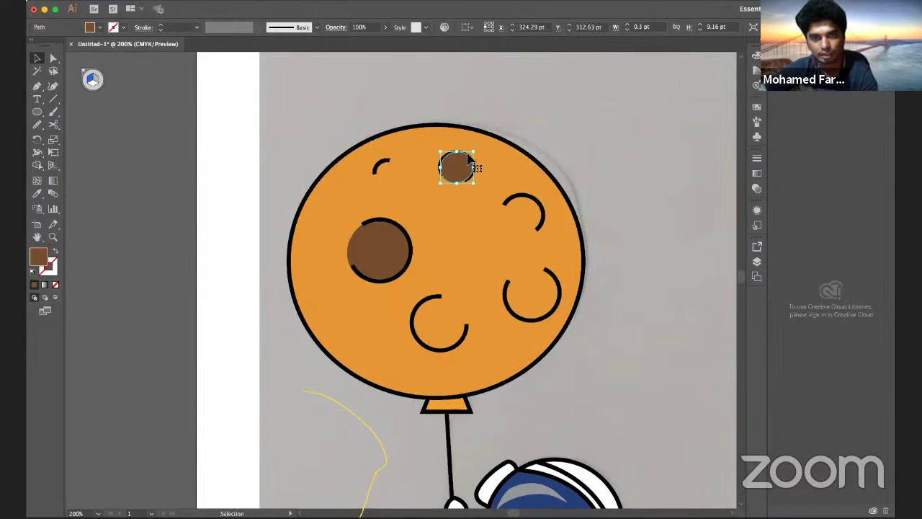
pyautogui.click(475, 179)
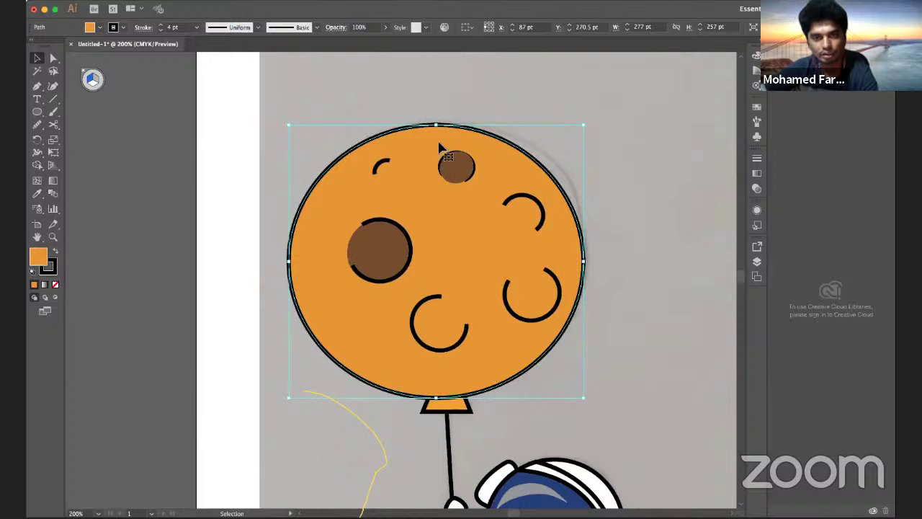
pyautogui.click(482, 100)
pyautogui.click(475, 179)
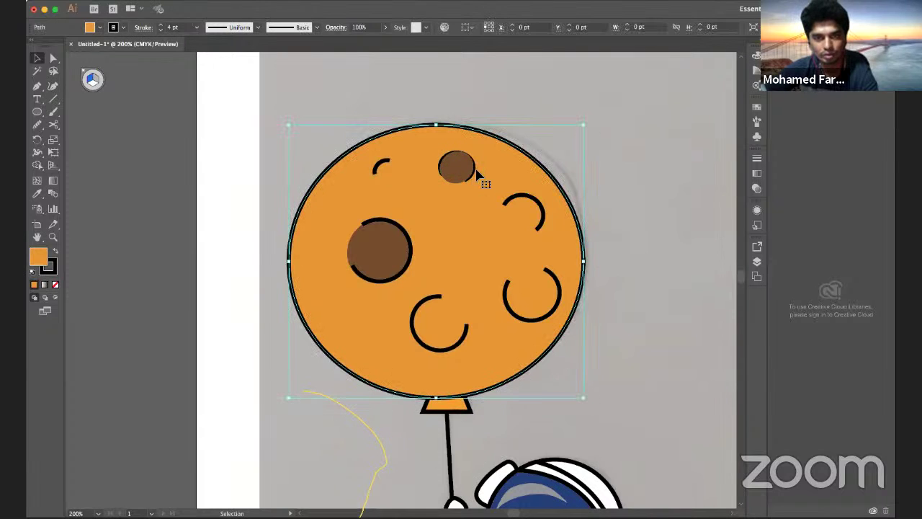
# - Bring the upper-right arc in front of the balloon and send the small brown circle back one level
pyautogui.click(507, 205)
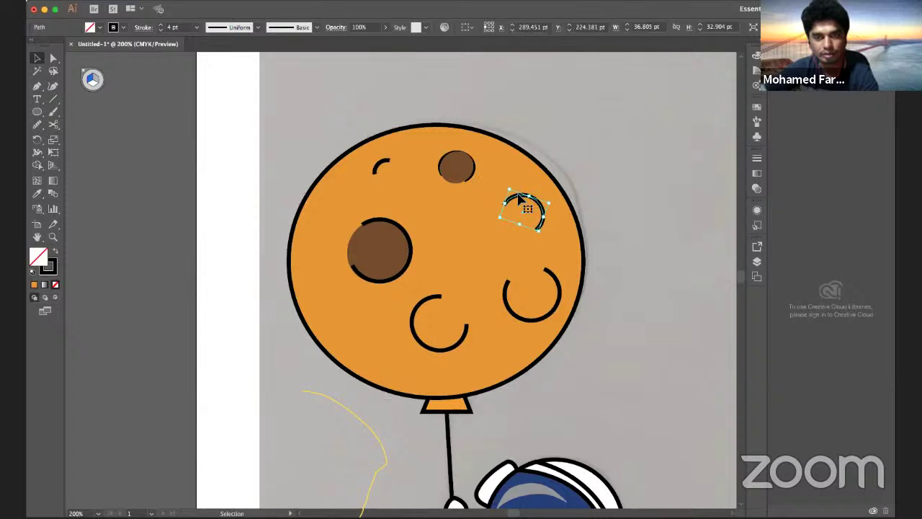
pyautogui.rightClick(519, 199)
pyautogui.moveTo(545, 357)
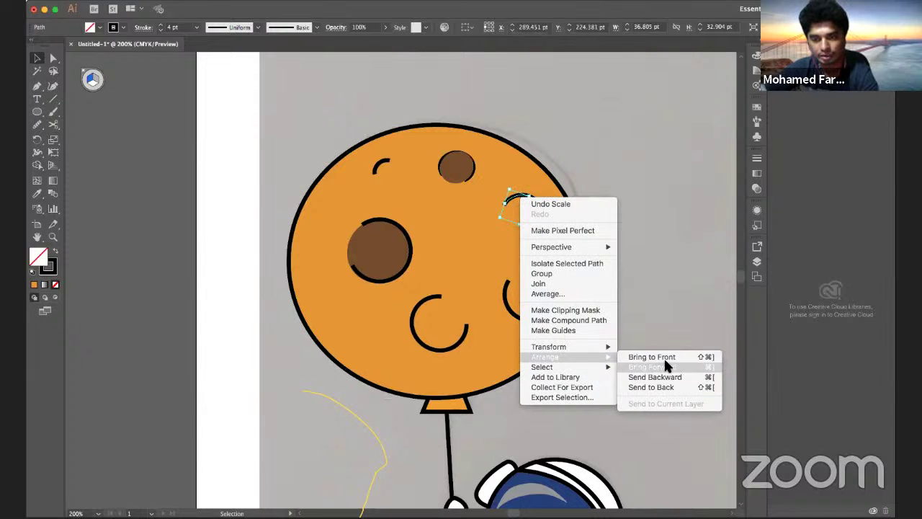
pyautogui.click(663, 356)
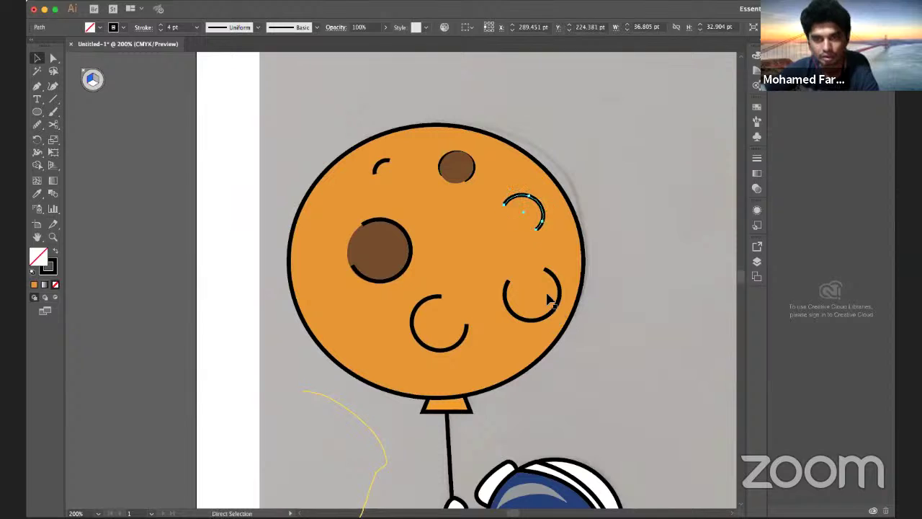
pyautogui.rightClick(542, 225)
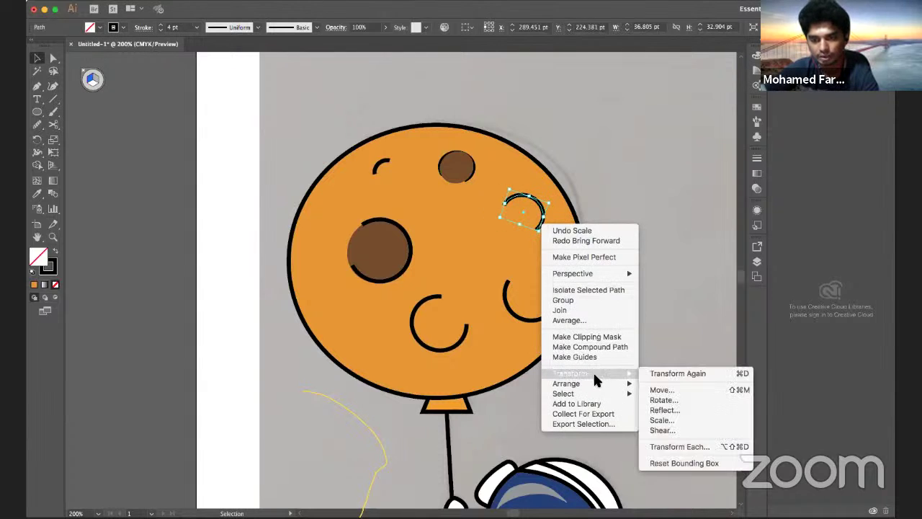
pyautogui.moveTo(566, 383)
pyautogui.click(497, 214)
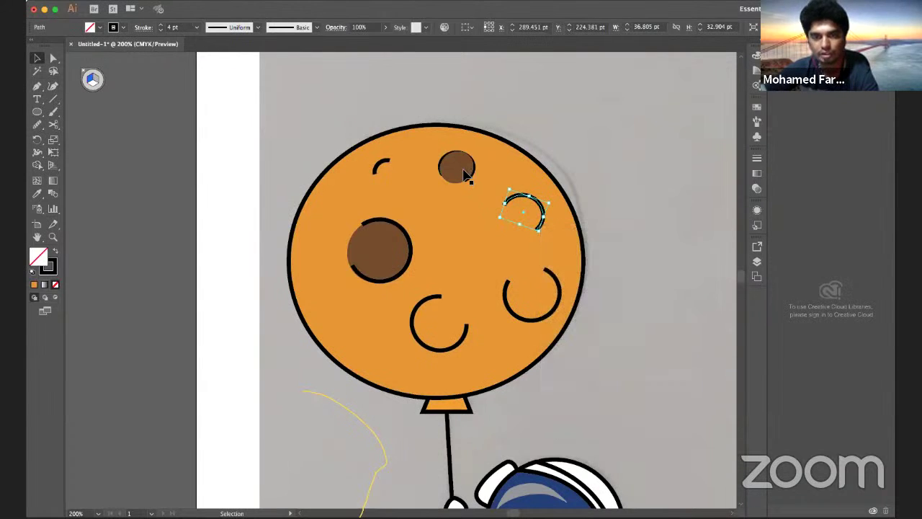
pyautogui.click(453, 166)
pyautogui.rightClick(459, 167)
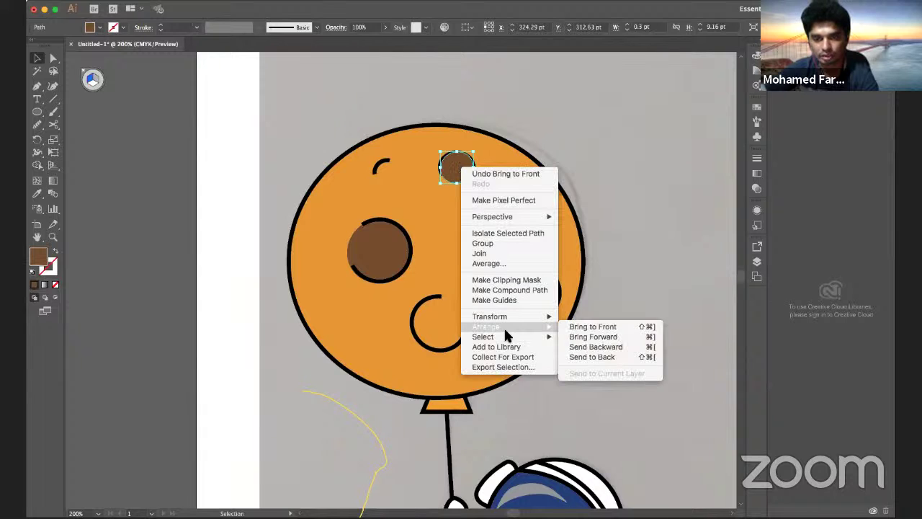
pyautogui.moveTo(483, 337)
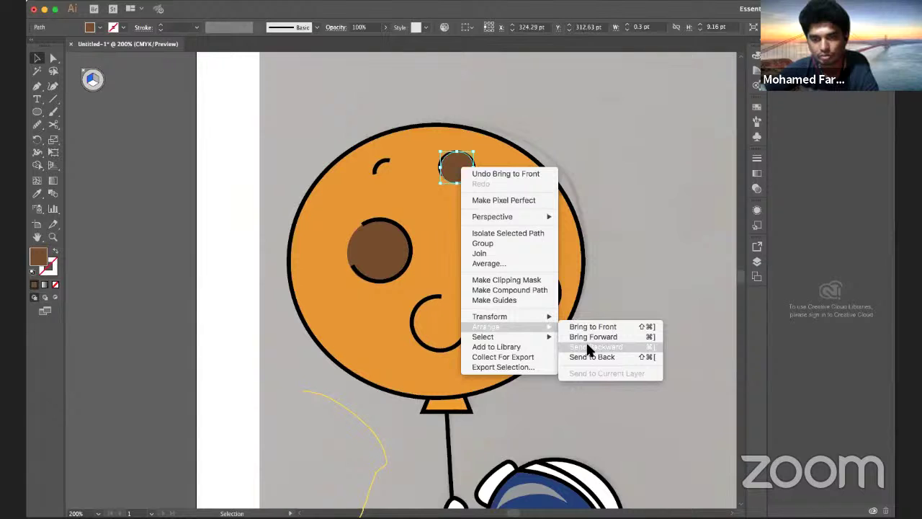
pyautogui.click(589, 347)
# - Nudge the small brown circle into place and bring the top arc in front of it
pyautogui.click(488, 212)
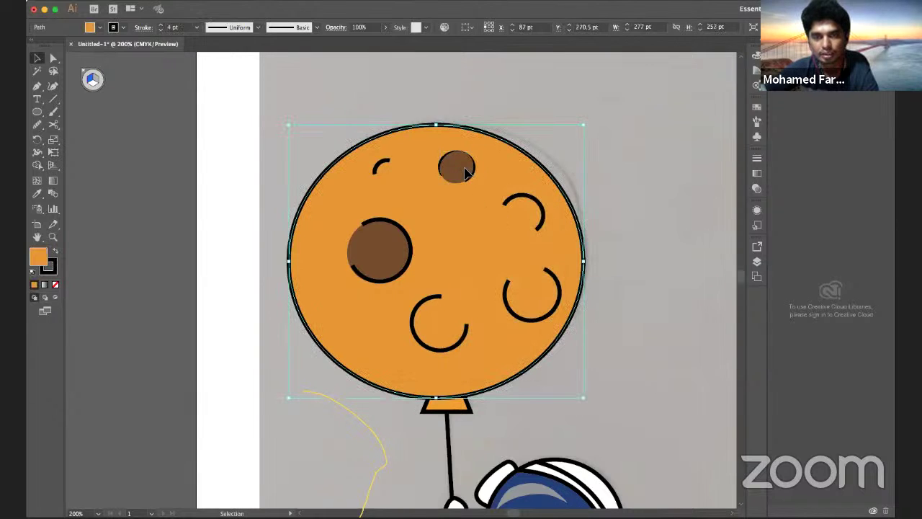
pyautogui.click(466, 170)
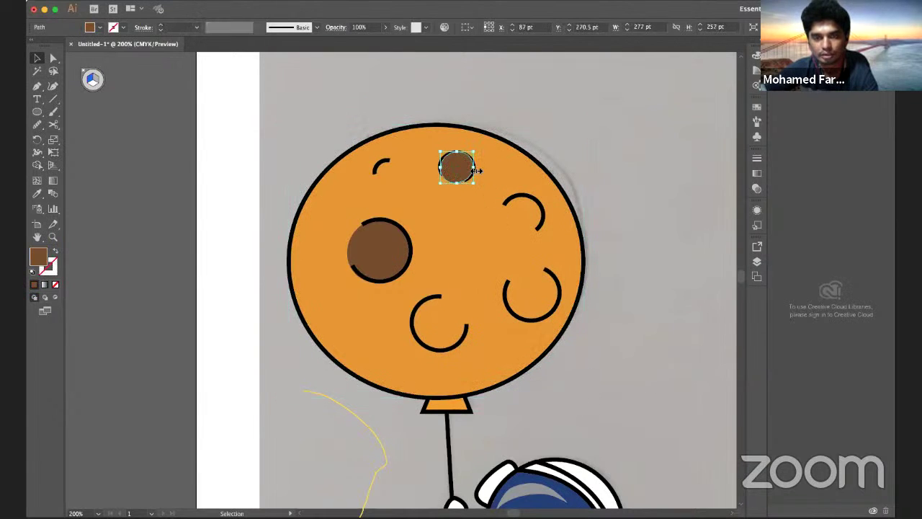
pyautogui.moveTo(475, 173); pyautogui.dragTo(472, 174)
pyautogui.click(474, 174)
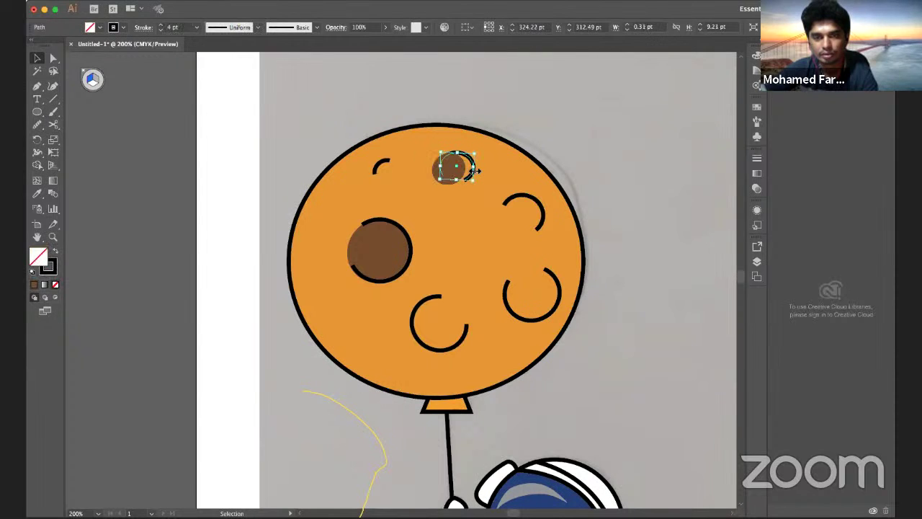
pyautogui.rightClick(473, 173)
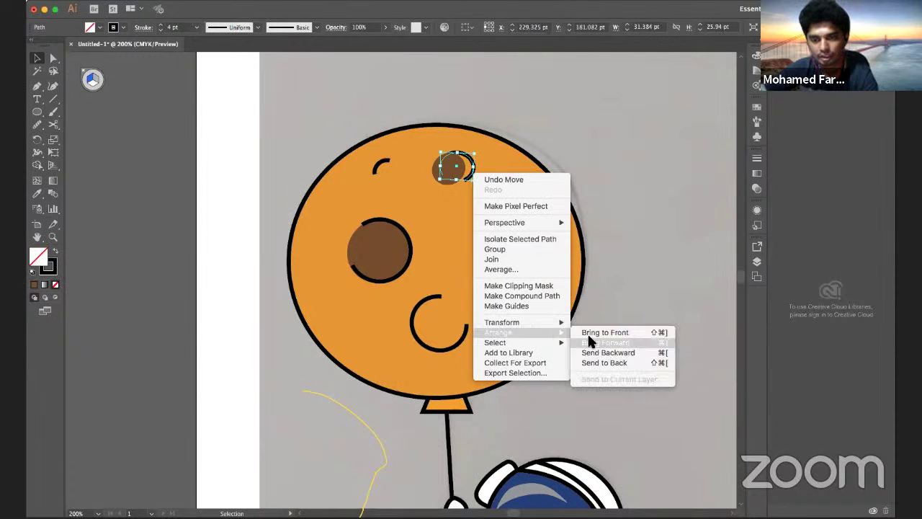
pyautogui.click(586, 331)
# - Place brown fill copies into the top, lower-right and upper-left crater arcs
pyautogui.moveTo(452, 175)
pyautogui.mouseDown()
pyautogui.moveTo(462, 172)
pyautogui.moveTo(463, 181)
pyautogui.mouseUp()
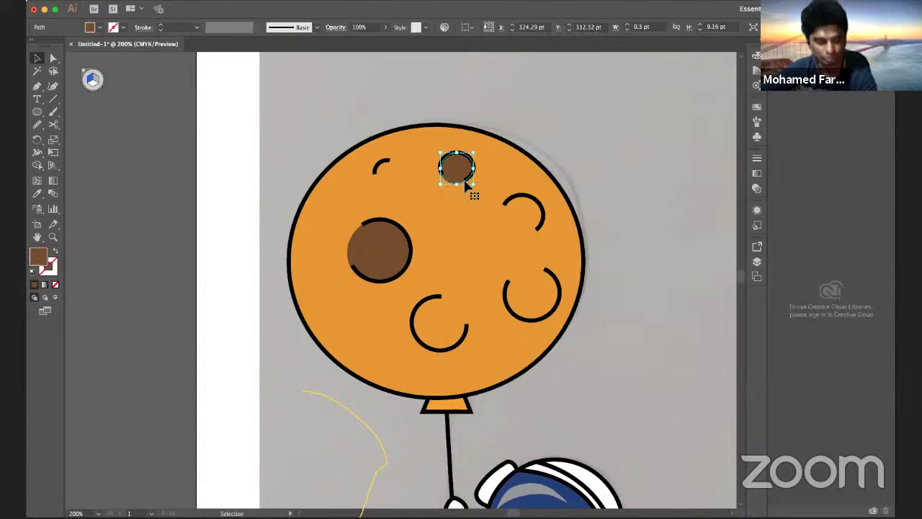
pyautogui.moveTo(461, 176)
pyautogui.mouseDown()
pyautogui.moveTo(516, 225)
pyautogui.moveTo(540, 232)
pyautogui.moveTo(528, 215)
pyautogui.mouseUp()
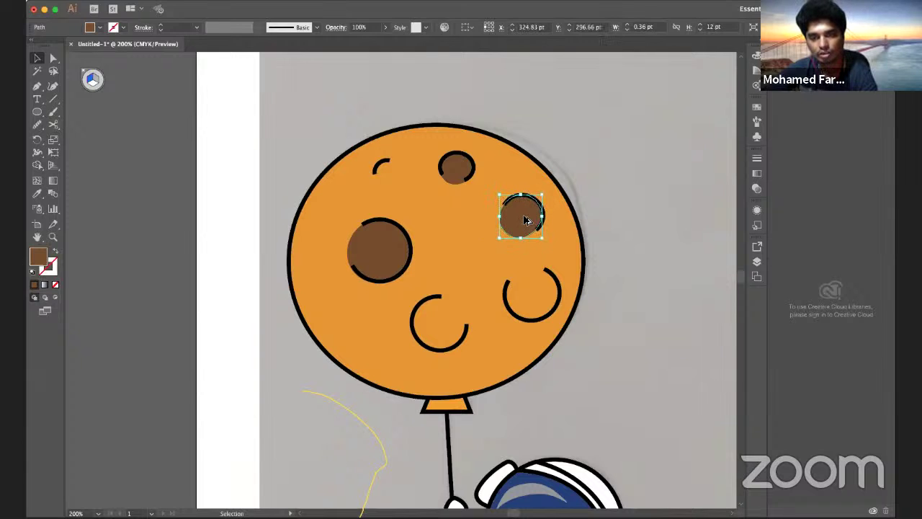
pyautogui.moveTo(524, 218)
pyautogui.mouseDown()
pyautogui.moveTo(529, 296)
pyautogui.moveTo(555, 266)
pyautogui.moveTo(534, 287)
pyautogui.mouseUp()
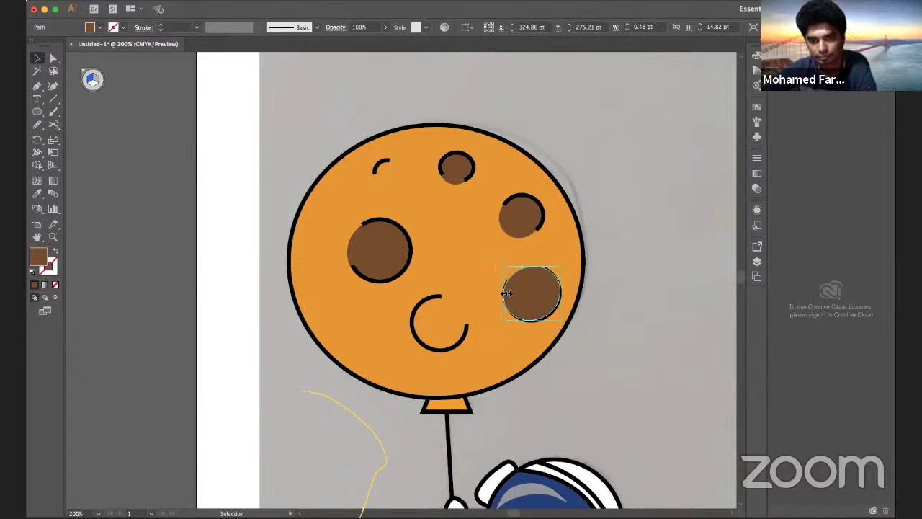
pyautogui.moveTo(533, 295)
pyautogui.mouseDown()
pyautogui.moveTo(445, 237)
pyautogui.moveTo(397, 183)
pyautogui.moveTo(413, 170)
pyautogui.mouseUp()
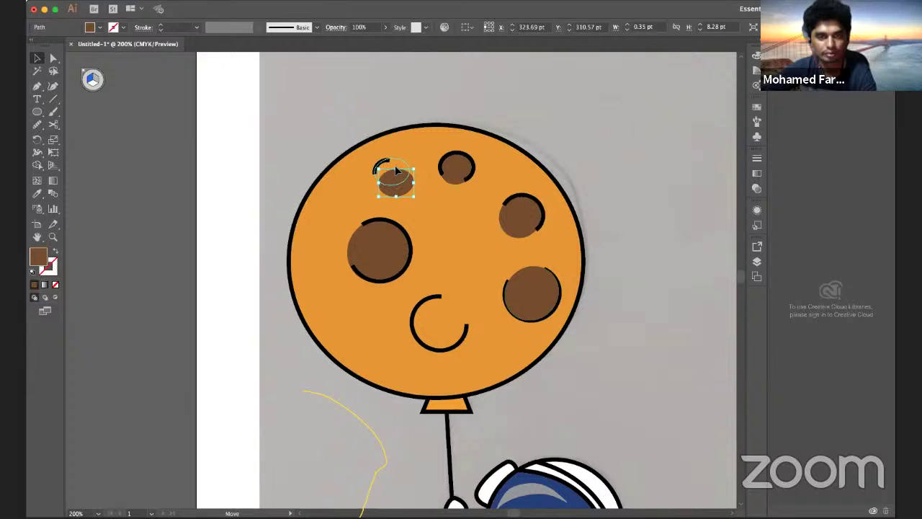
pyautogui.moveTo(397, 171); pyautogui.dragTo(393, 160)
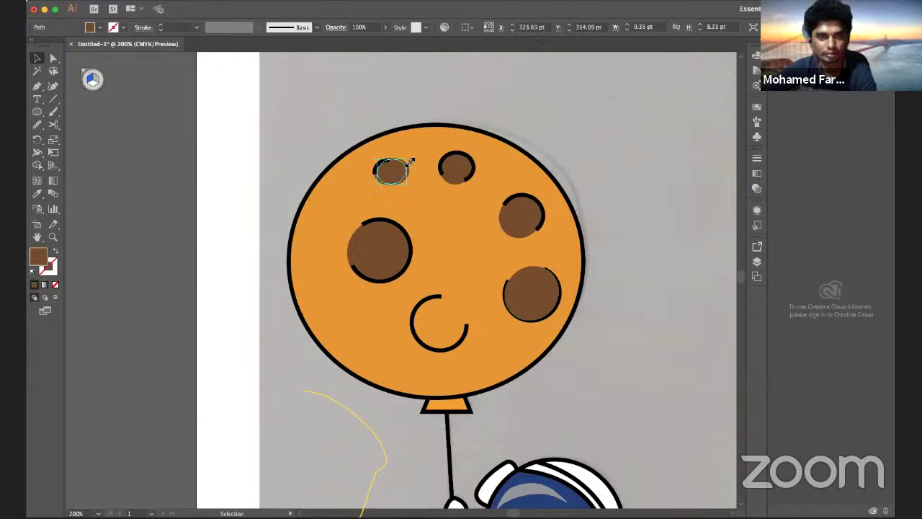
pyautogui.moveTo(411, 159)
pyautogui.mouseDown()
pyautogui.moveTo(394, 173)
pyautogui.moveTo(437, 335)
pyautogui.moveTo(458, 297)
pyautogui.mouseUp()
# - Bring the bottom crater arc in front of its brown fill and enlarge the fill slightly
pyautogui.click(414, 205)
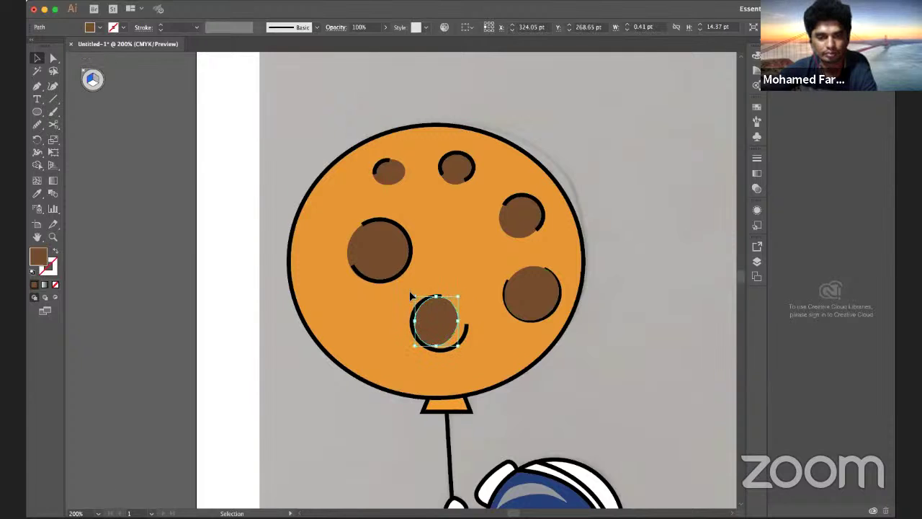
pyautogui.moveTo(411, 297); pyautogui.dragTo(412, 293)
pyautogui.click(426, 322)
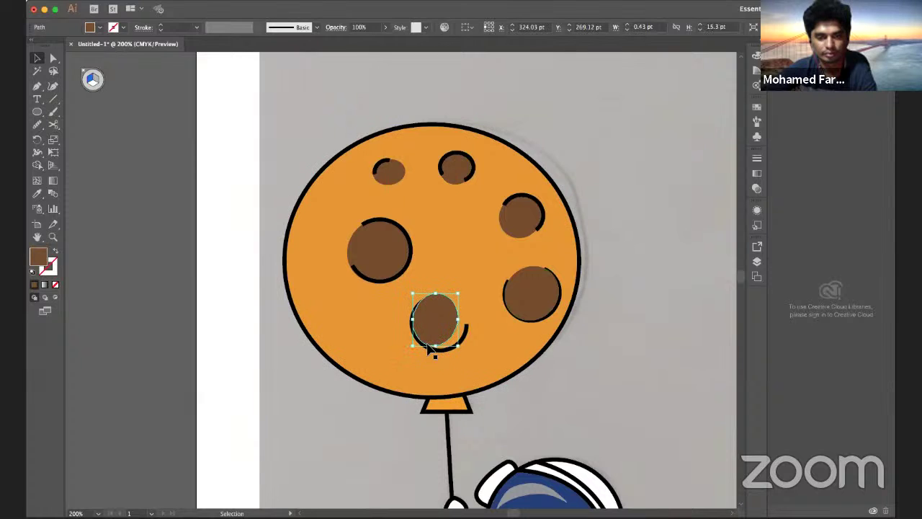
pyautogui.click(464, 346)
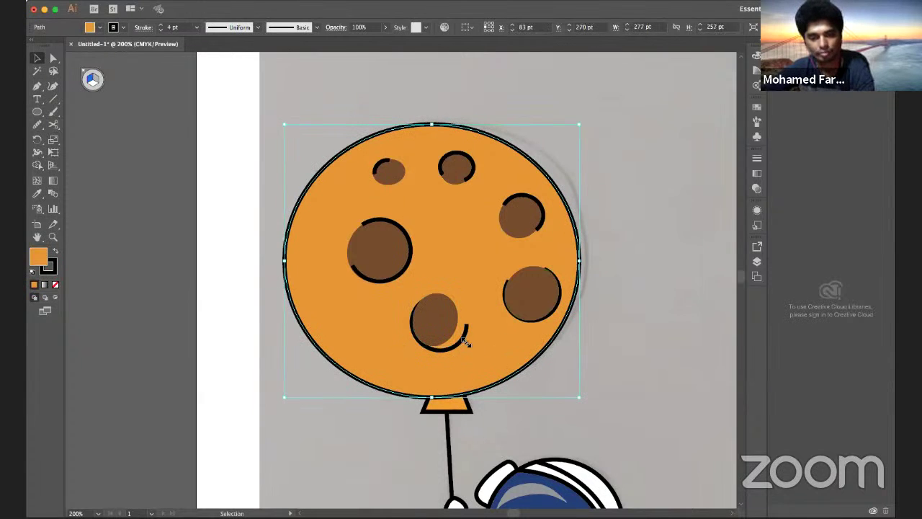
pyautogui.click(465, 342)
pyautogui.rightClick(465, 340)
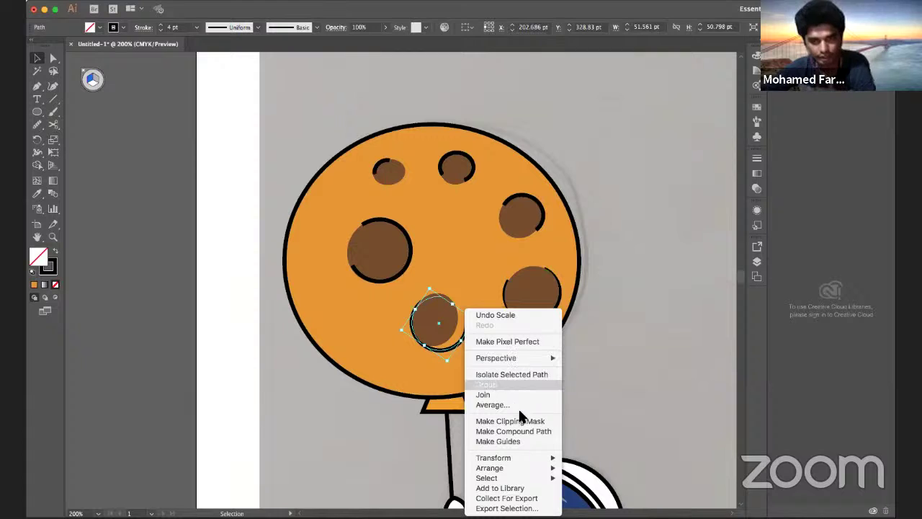
pyautogui.moveTo(497, 467)
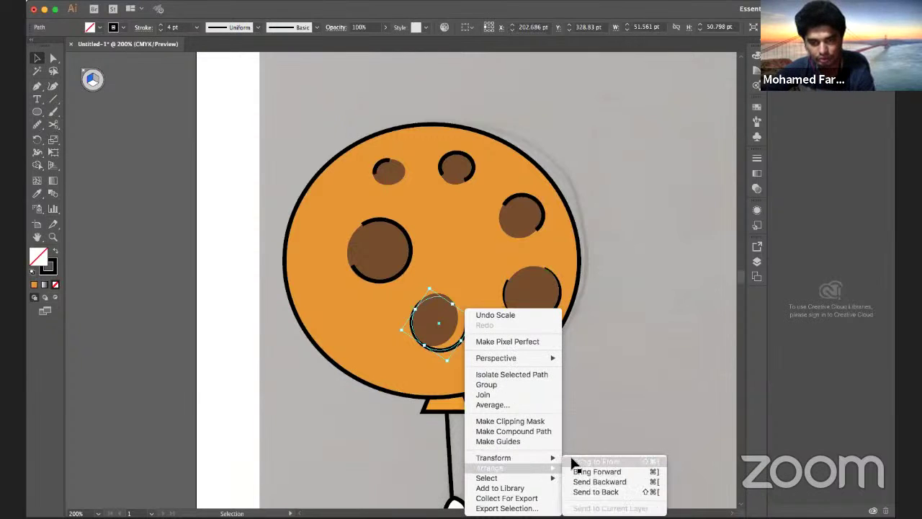
pyautogui.click(573, 462)
pyautogui.click(467, 349)
pyautogui.click(460, 323)
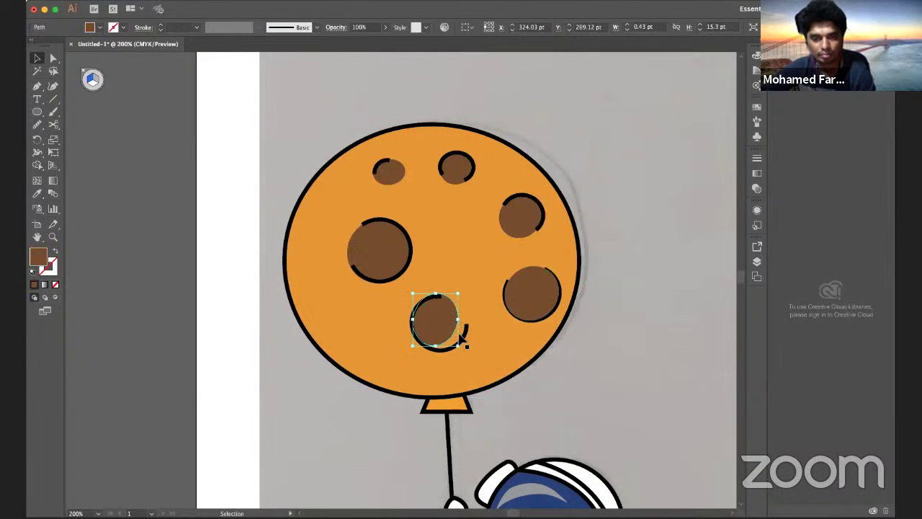
pyautogui.moveTo(458, 346); pyautogui.dragTo(469, 350)
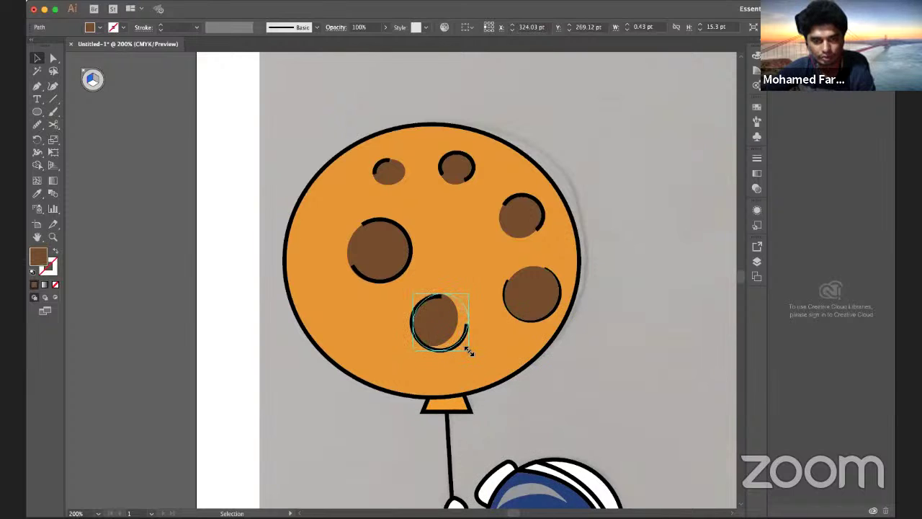
# - Bring the lower-right crater's black outline arc in front of its brown fill
pyautogui.click(513, 330)
pyautogui.click(535, 315)
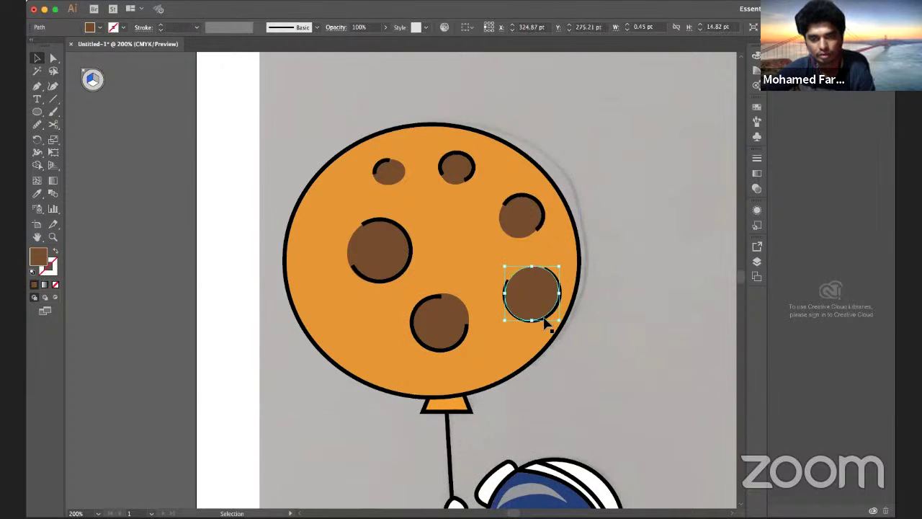
pyautogui.click(559, 305)
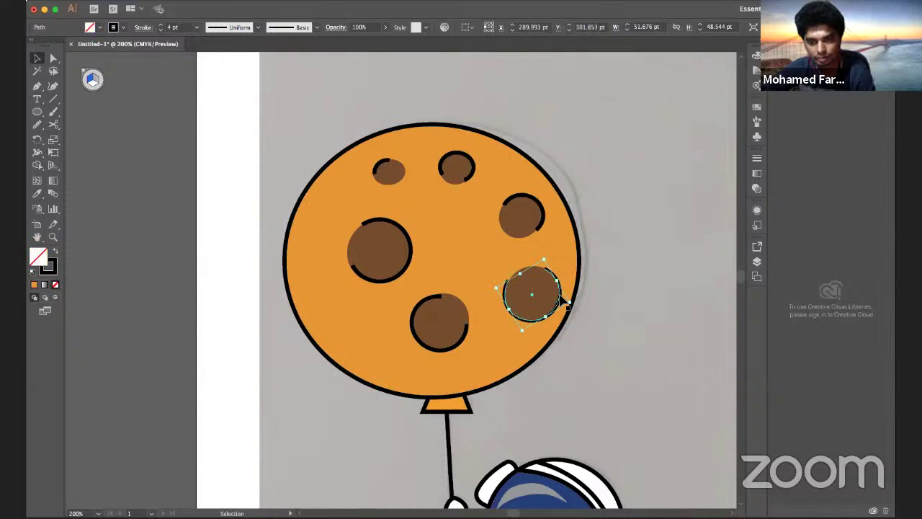
pyautogui.rightClick(565, 321)
pyautogui.moveTo(589, 459)
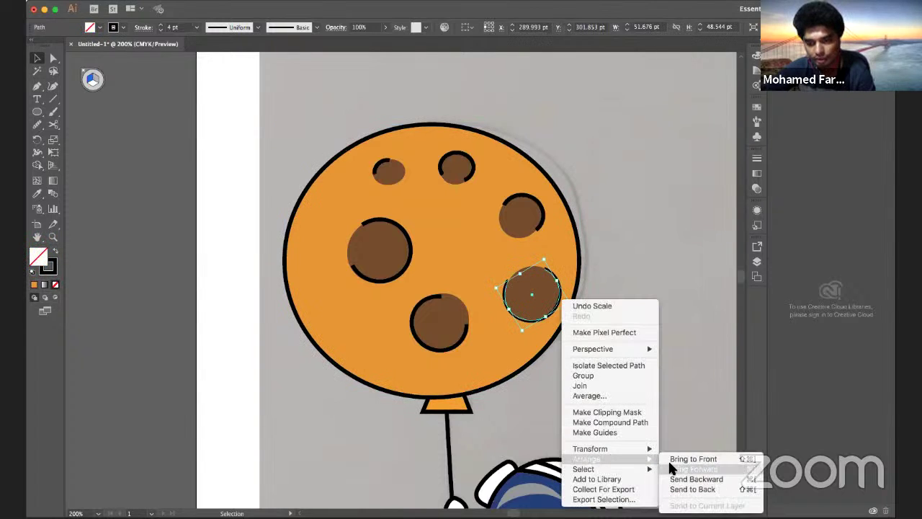
pyautogui.click(674, 459)
pyautogui.click(551, 356)
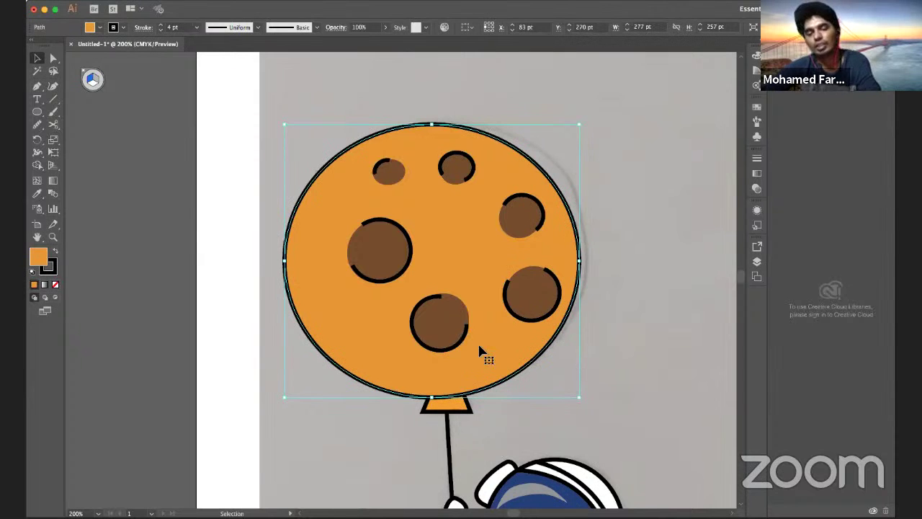
pyautogui.press('super+minus')
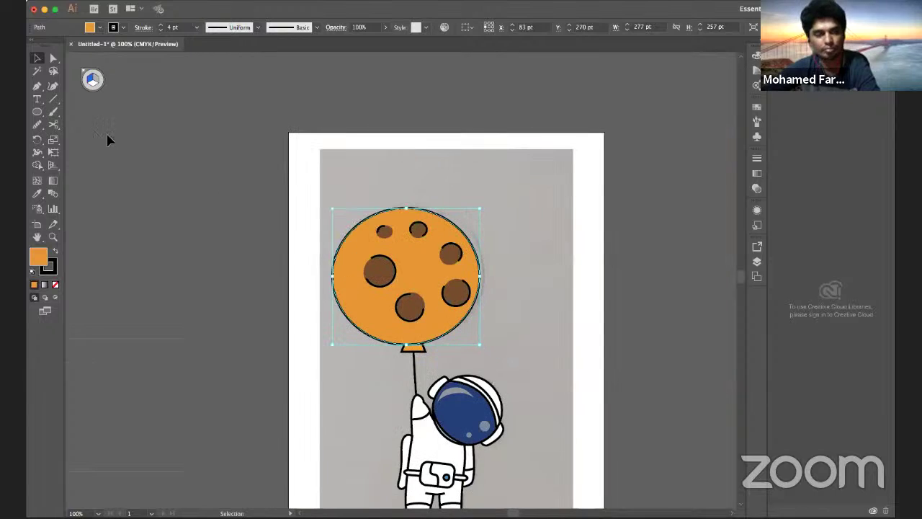
pyautogui.click(37, 86)
pyautogui.click(340, 183)
pyautogui.click(306, 200)
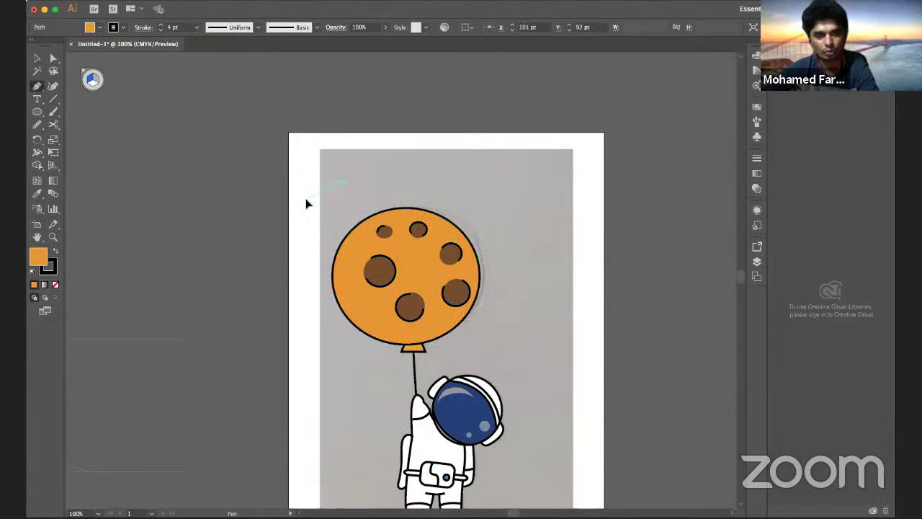
pyautogui.click(302, 219)
pyautogui.click(340, 216)
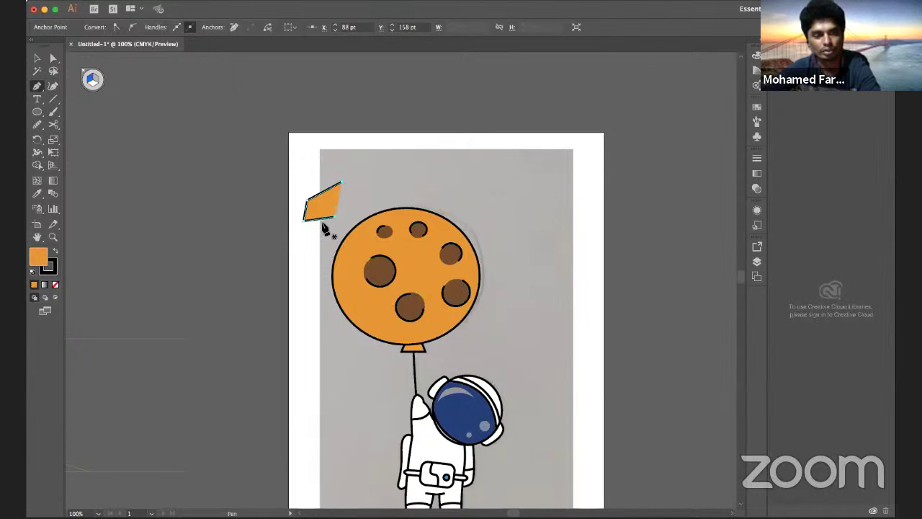
pyautogui.hotkey('ctrl', 'z')
pyautogui.hotkey('ctrl', 'z')
pyautogui.hotkey('ctrl', 'z')
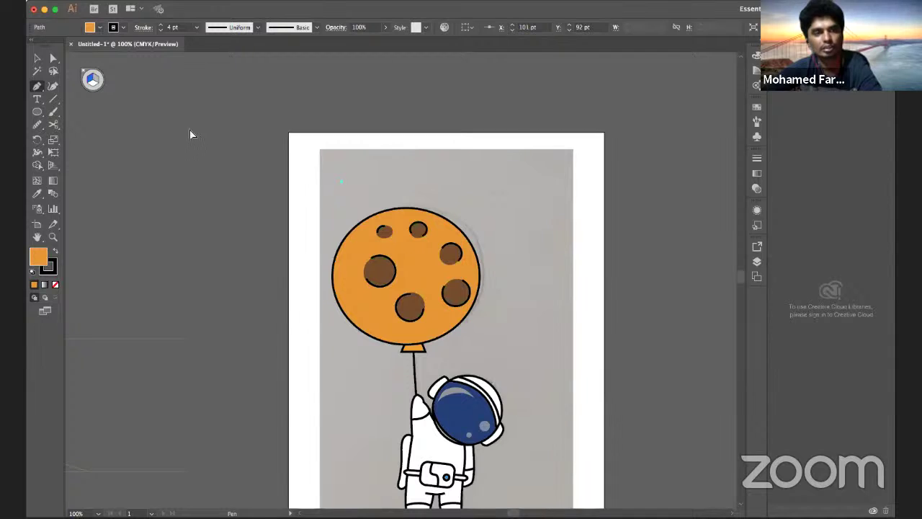
pyautogui.hotkey('ctrl', 'z')
pyautogui.click(90, 28)
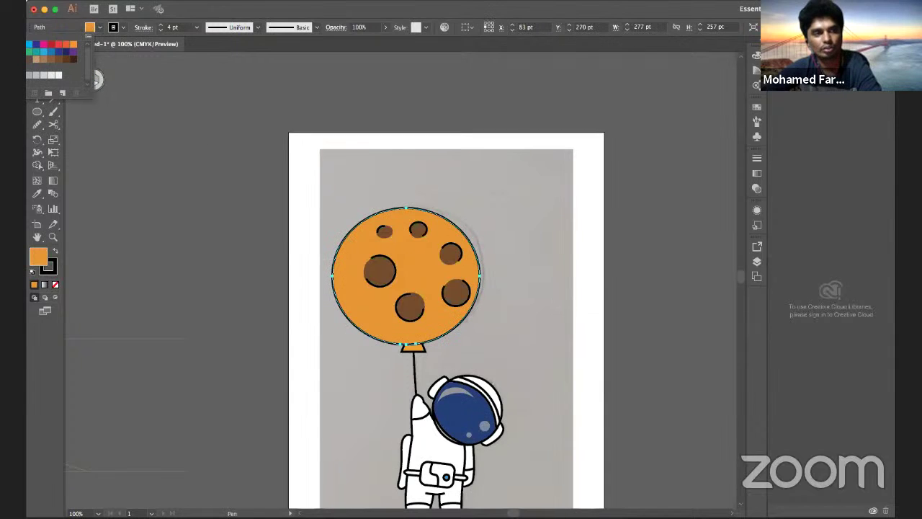
pyautogui.press('/')
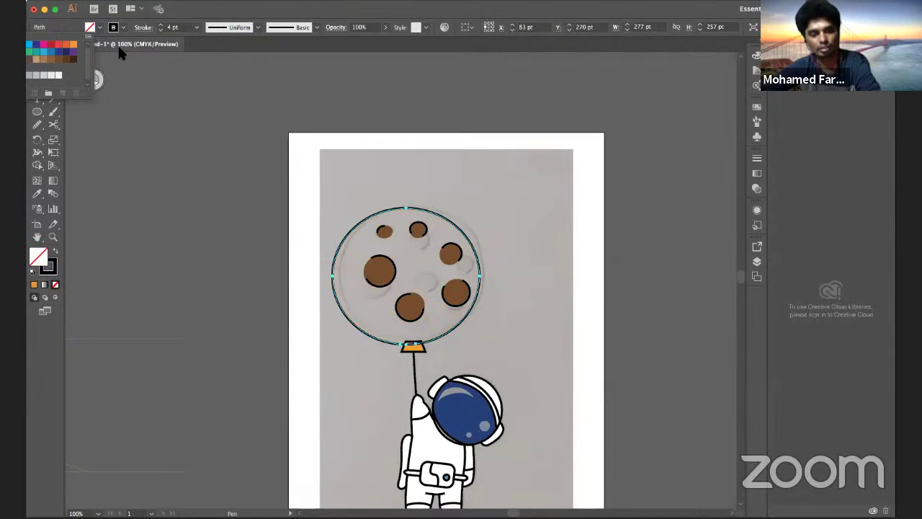
pyautogui.hotkey('ctrl', 'z')
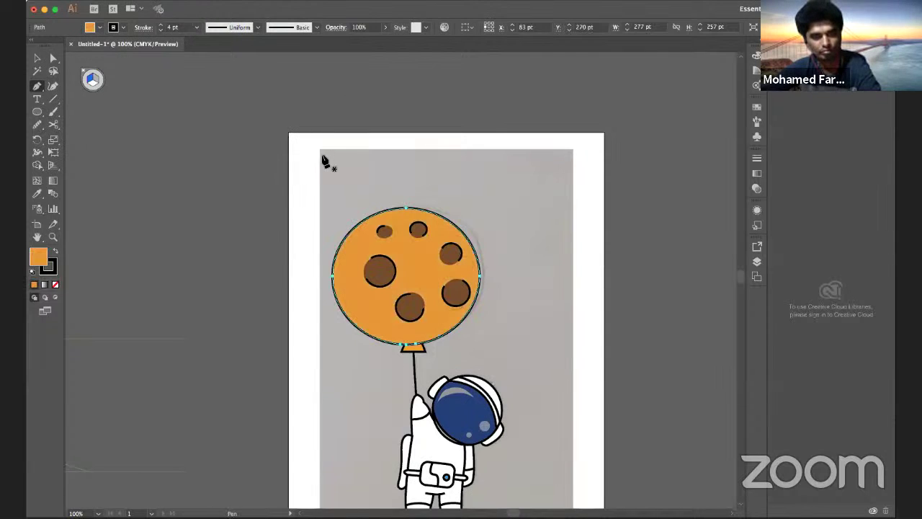
pyautogui.click(301, 138)
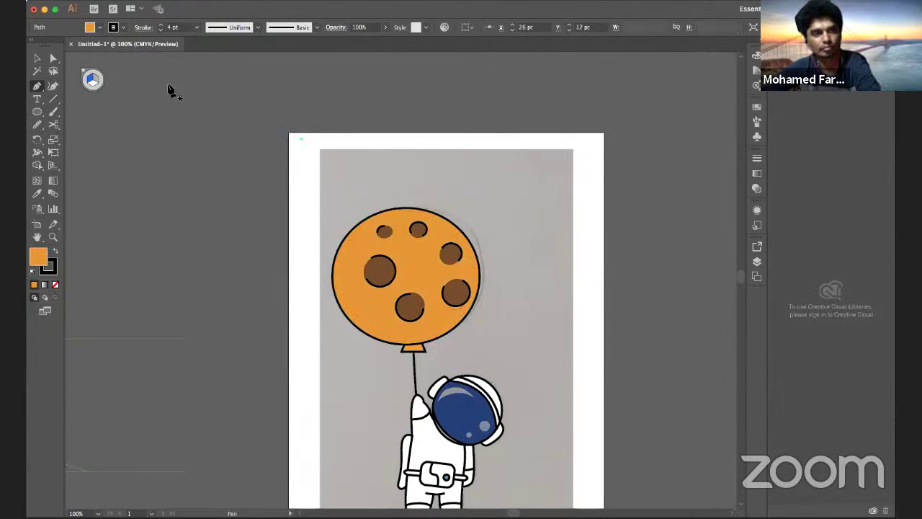
pyautogui.hotkey('ctrl', 'z')
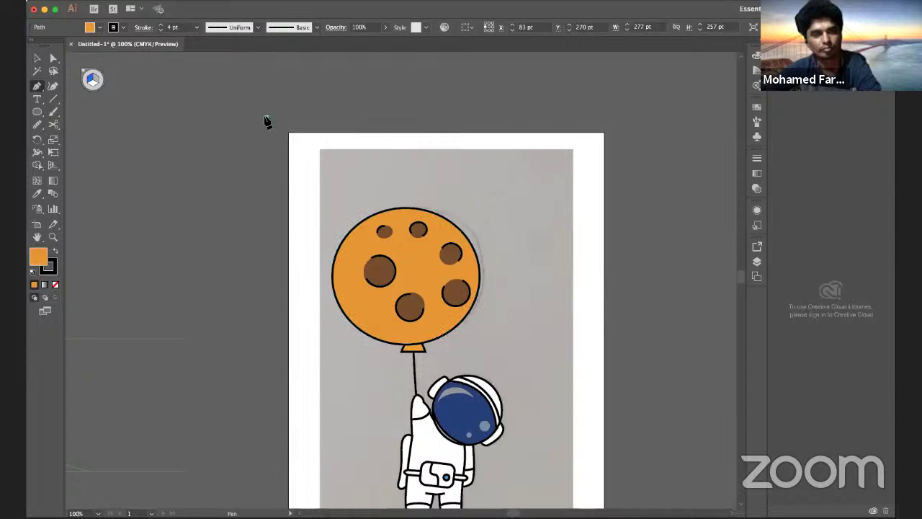
pyautogui.click(265, 117)
pyautogui.hotkey('ctrl', 'z')
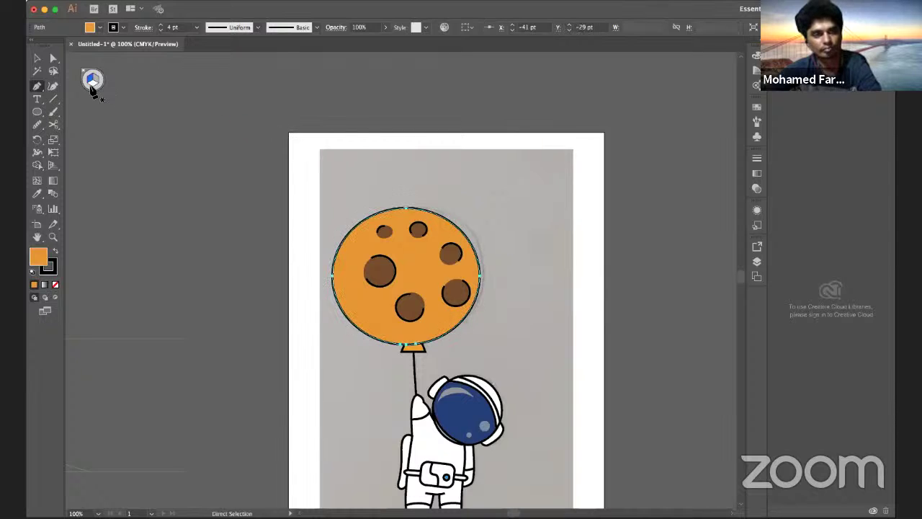
pyautogui.press('v')
pyautogui.click(198, 100)
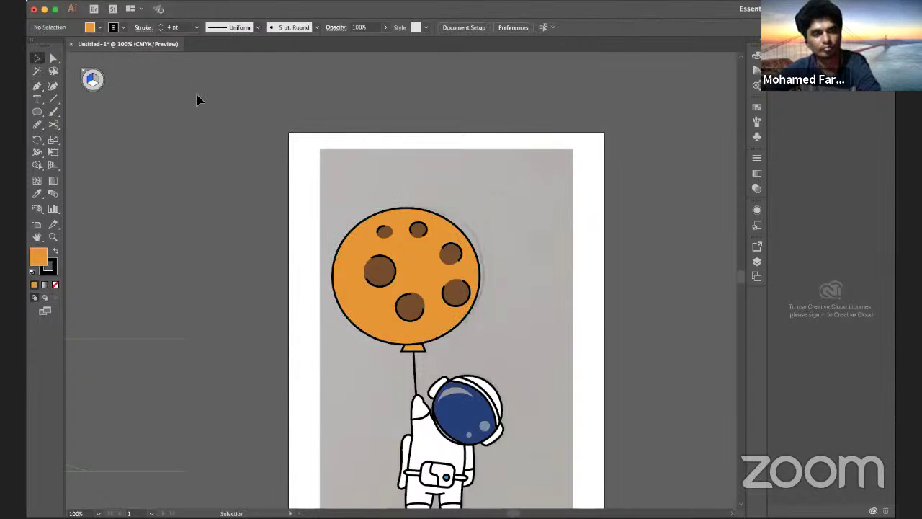
# - Set both the fill and the stroke to None
pyautogui.click(95, 27)
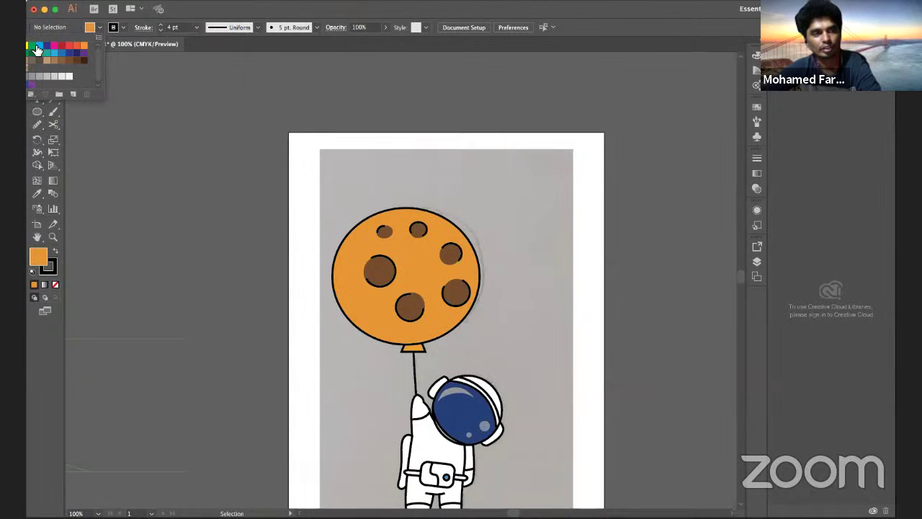
pyautogui.click(36, 48)
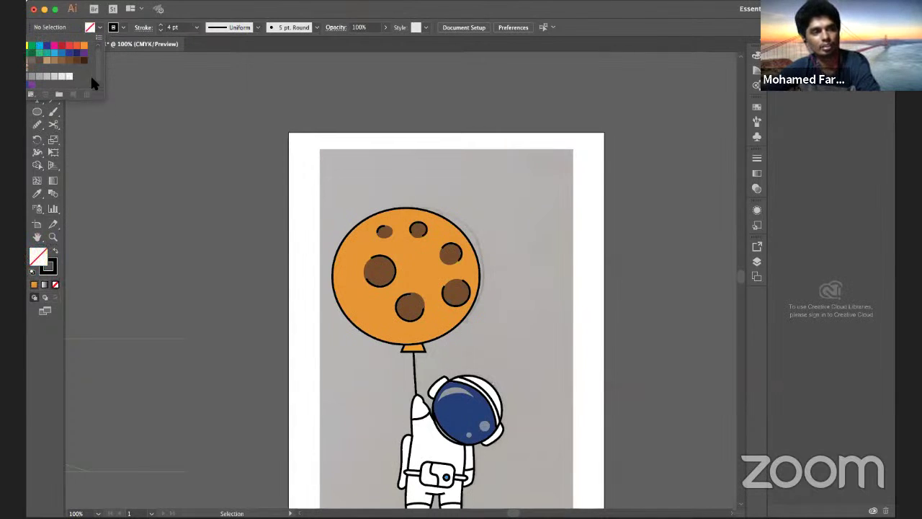
pyautogui.click(142, 73)
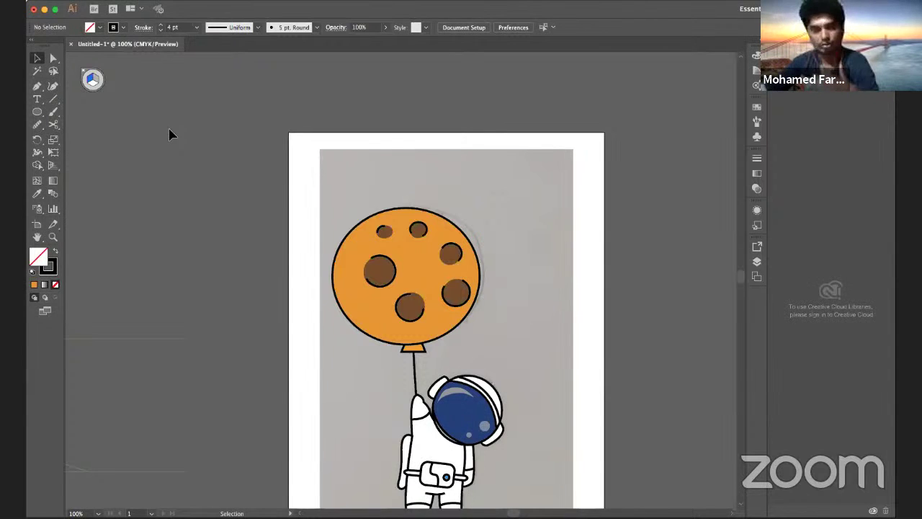
pyautogui.click(91, 31)
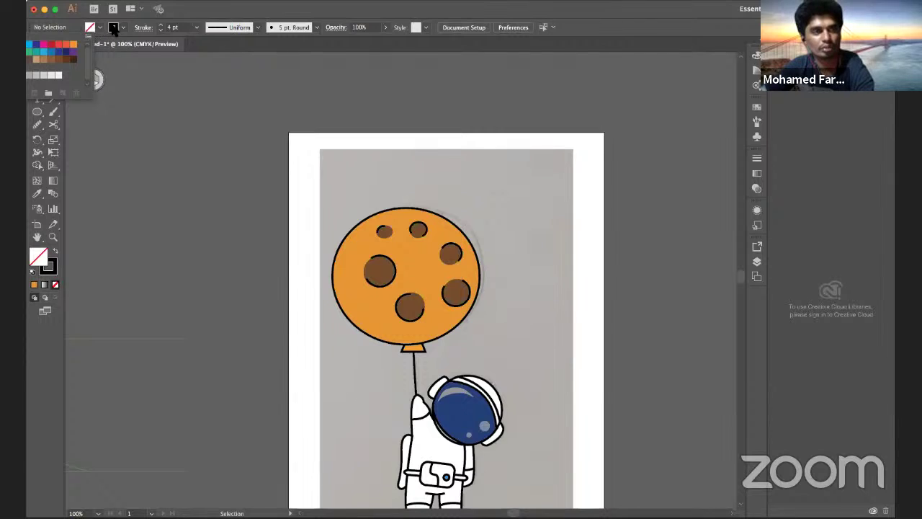
pyautogui.click(113, 33)
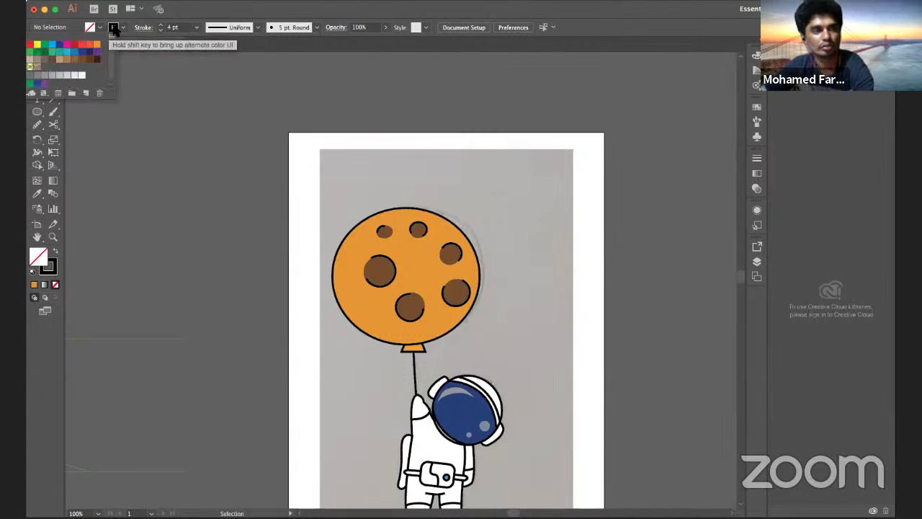
pyautogui.press('/')
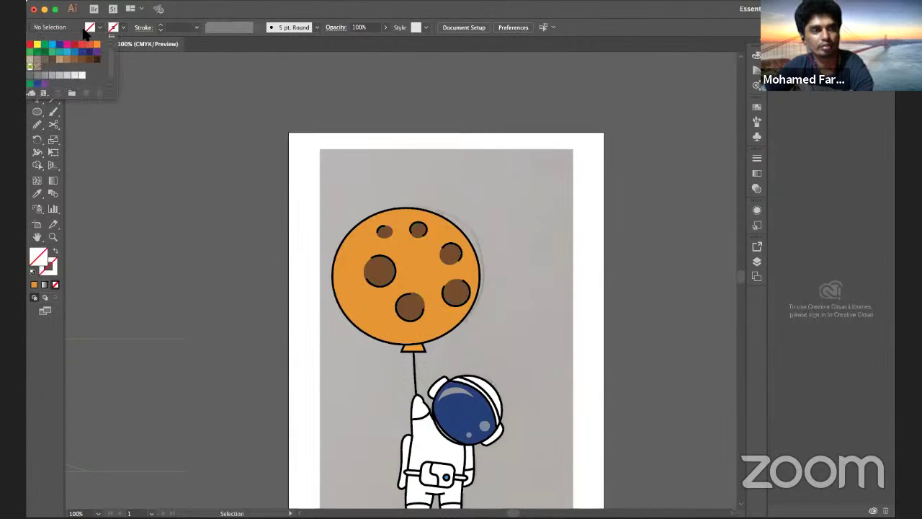
pyautogui.click(88, 30)
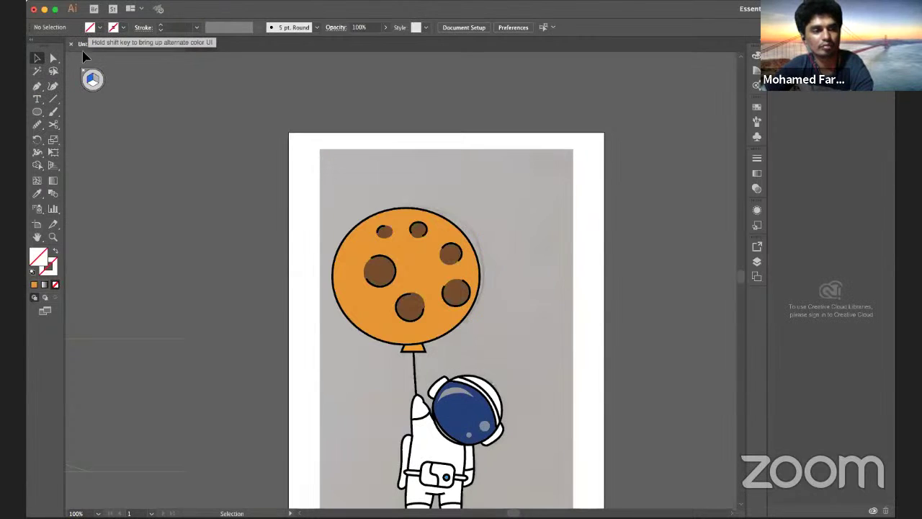
# - Set the fill colour to dark brown 844800 in the Color Picker
pyautogui.doubleClick(38, 257)
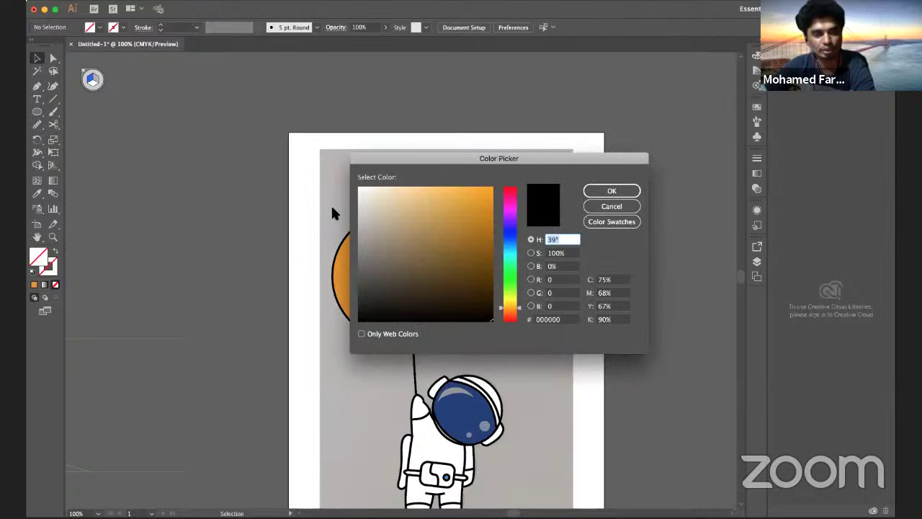
pyautogui.moveTo(432, 157); pyautogui.dragTo(546, 129)
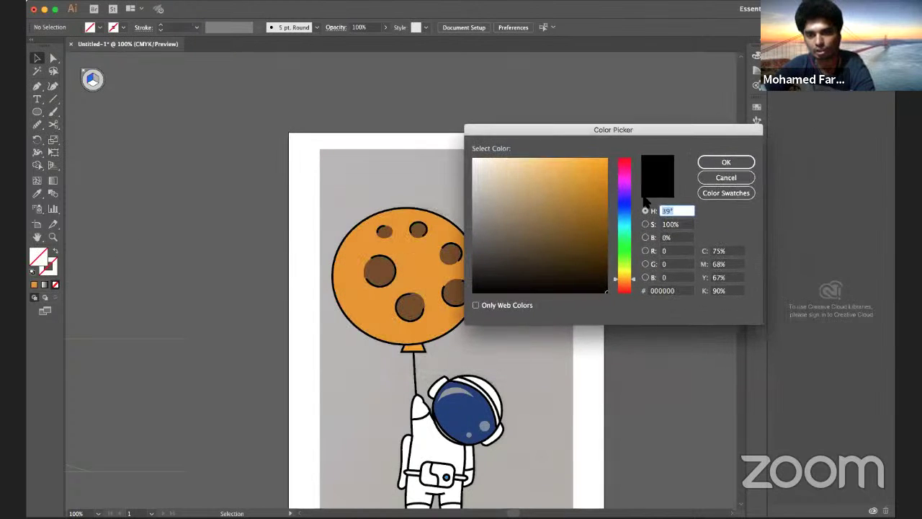
pyautogui.moveTo(628, 279); pyautogui.dragTo(630, 282)
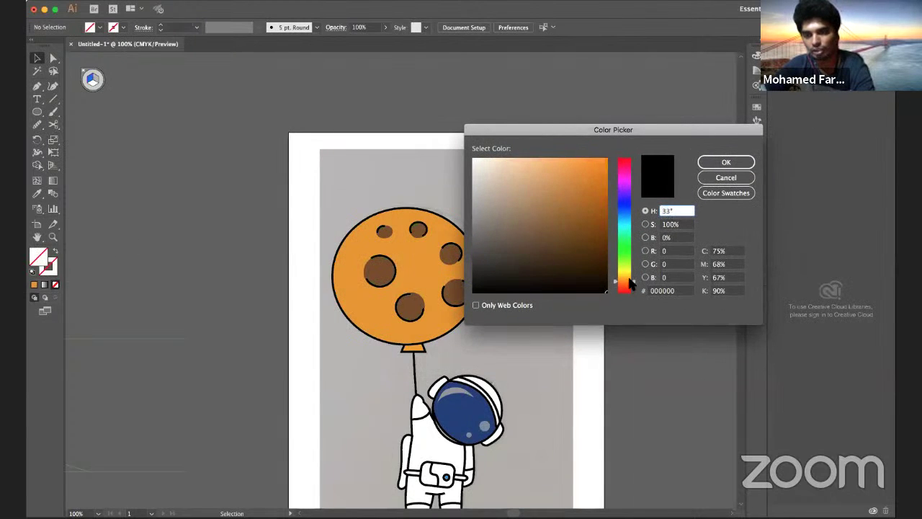
pyautogui.moveTo(604, 237)
pyautogui.mouseDown()
pyautogui.moveTo(610, 211)
pyautogui.moveTo(613, 223)
pyautogui.mouseUp()
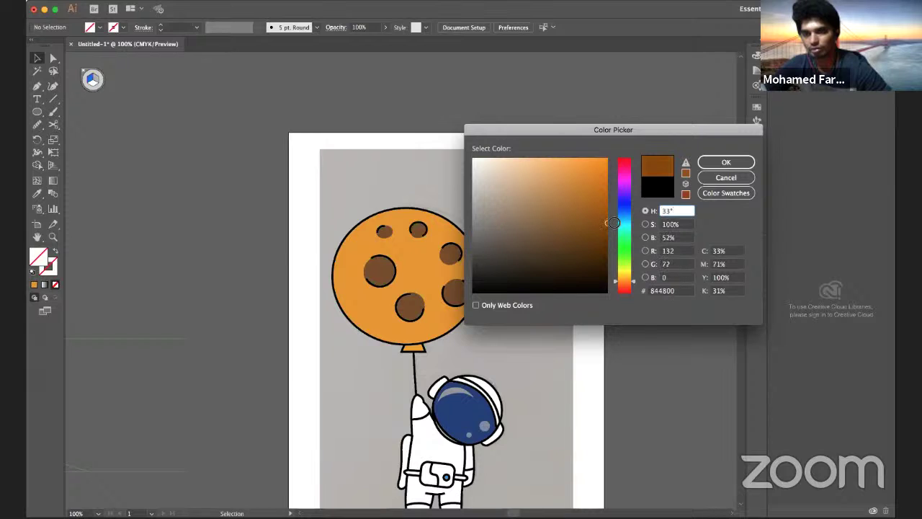
pyautogui.click(728, 162)
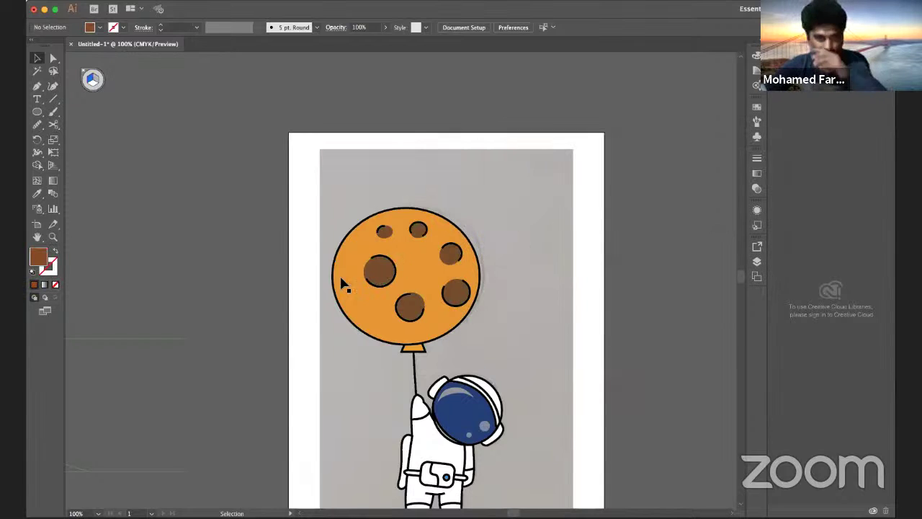
# - Sketch a trial pen curve along the balloon's bottom edge, then undo it
pyautogui.click(333, 275)
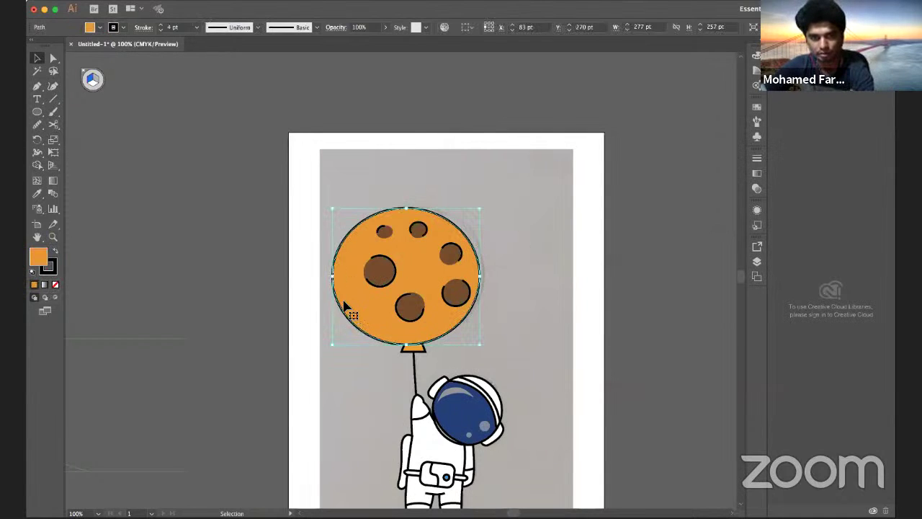
pyautogui.click(36, 86)
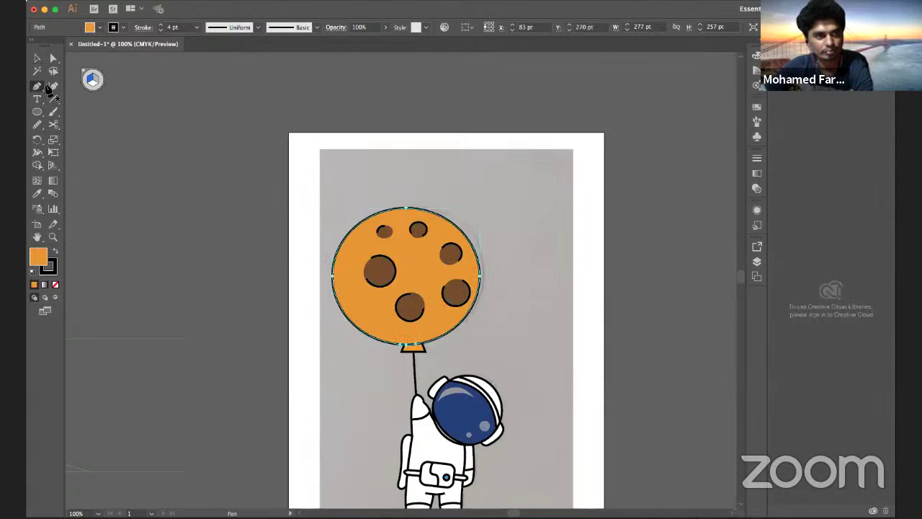
pyautogui.click(332, 286)
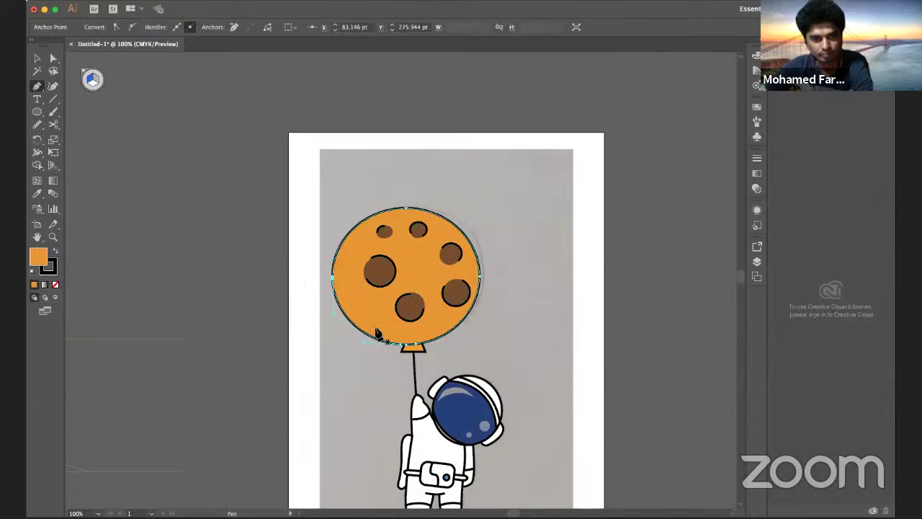
pyautogui.moveTo(398, 332); pyautogui.dragTo(417, 335)
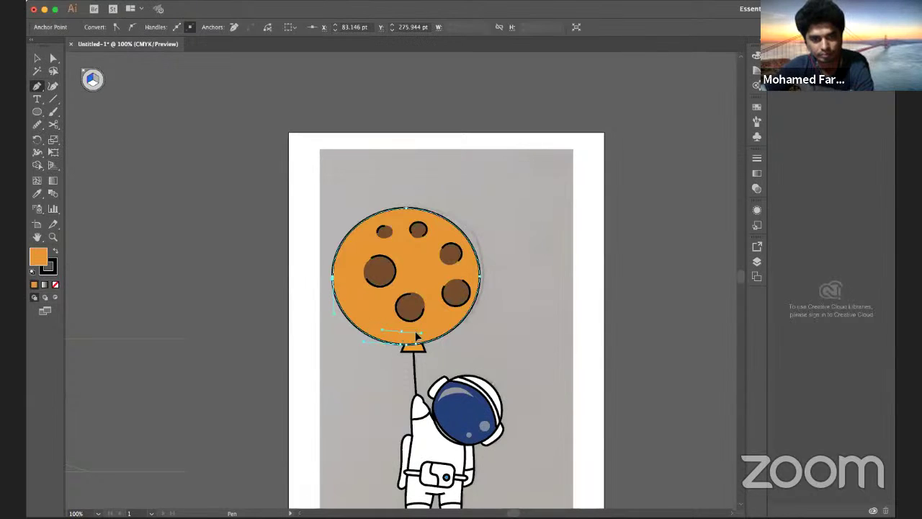
pyautogui.click(462, 313)
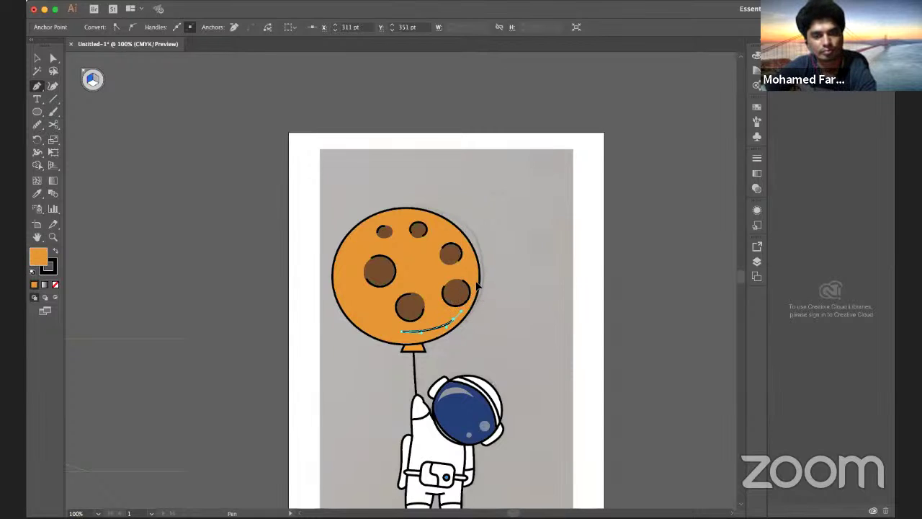
pyautogui.hotkey('ctrl', 'z')
pyautogui.hotkey('ctrl', 'z')
pyautogui.hotkey('ctrl', 'z')
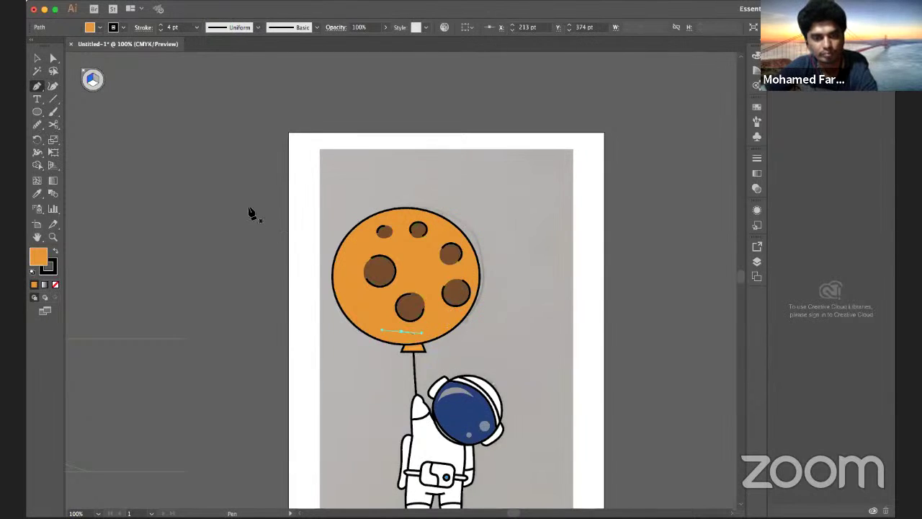
# - Set the balloon circle's fill to None, keeping only its outline and craters
pyautogui.hotkey('ctrl', 'z')
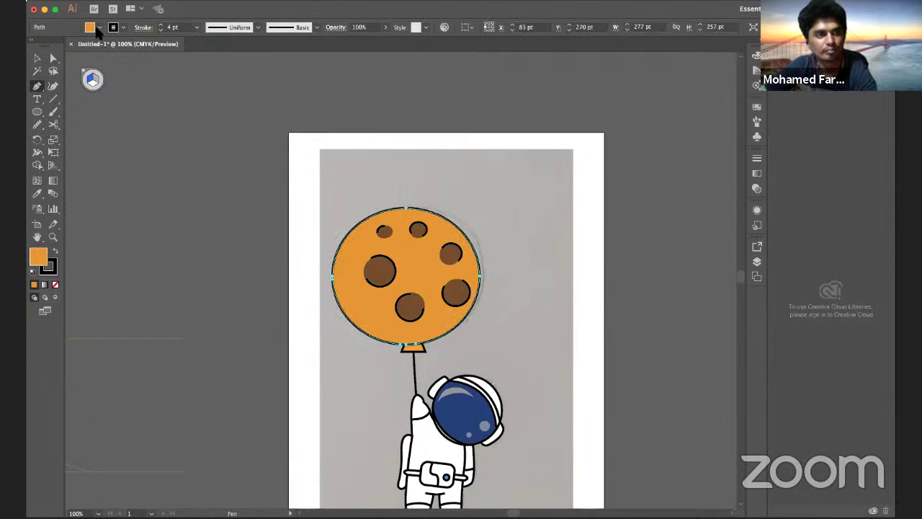
pyautogui.click(90, 27)
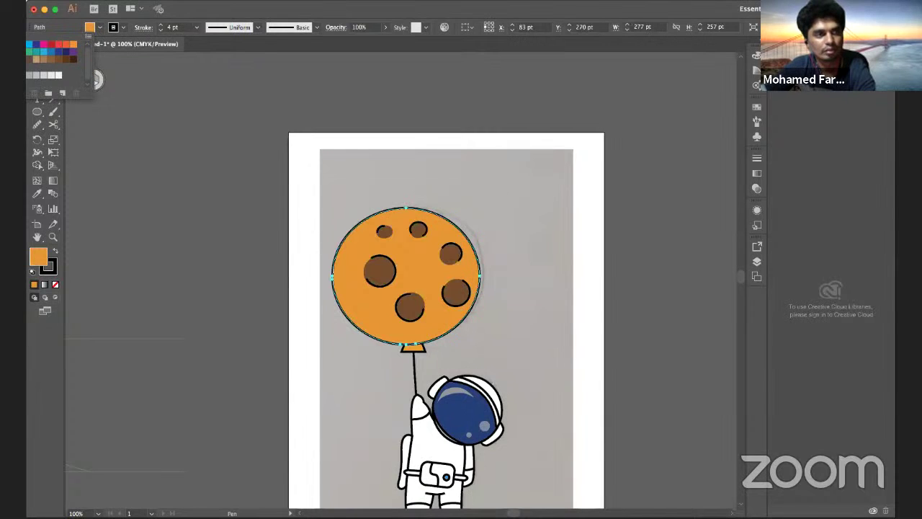
pyautogui.press('/')
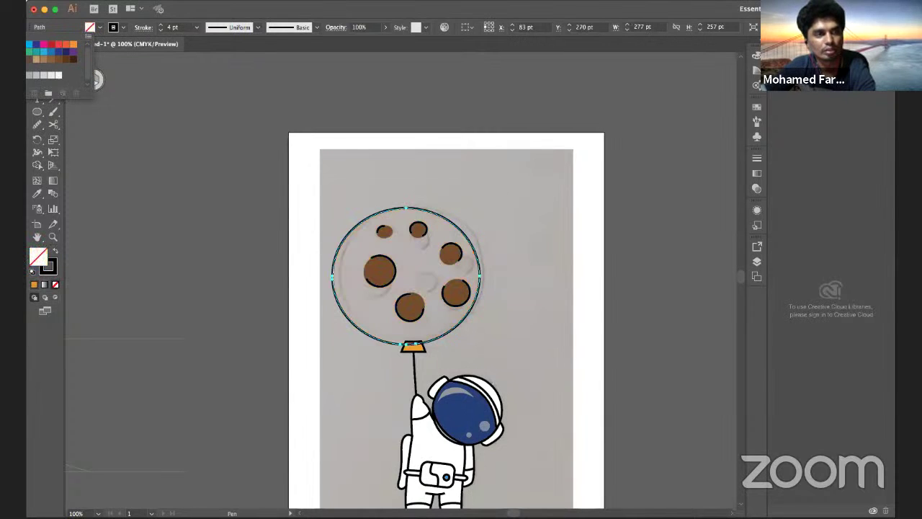
pyautogui.click(104, 38)
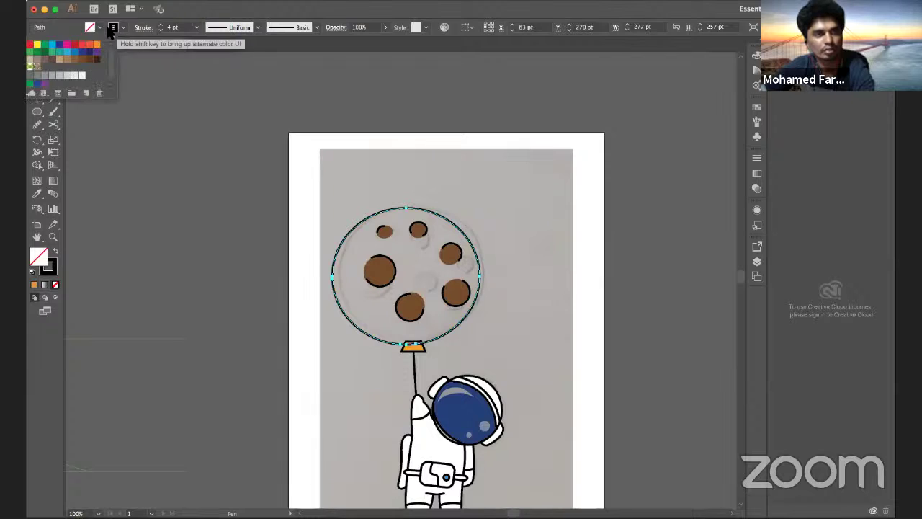
# - Briefly set the balloon's stroke to None, then undo to restore its orange fill and black outline
pyautogui.click(29, 65)
pyautogui.press('Escape')
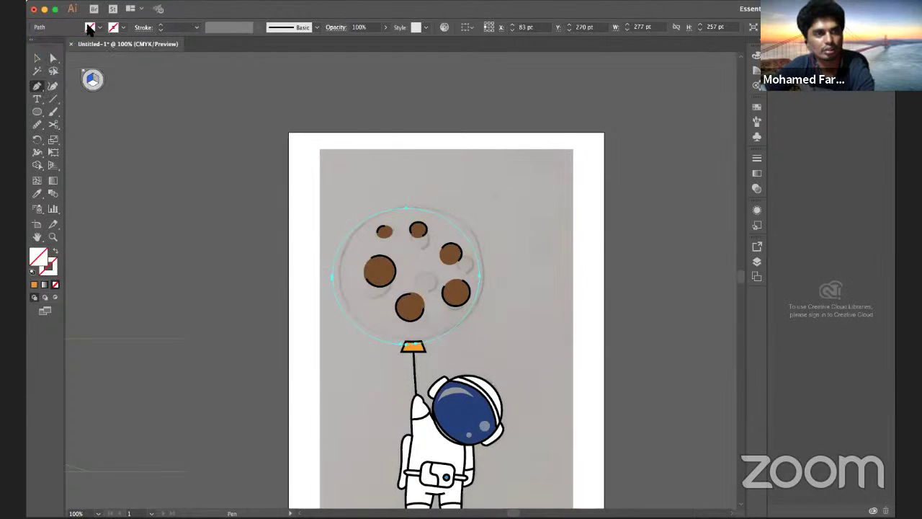
pyautogui.press('super+z')
pyautogui.press('super+z')
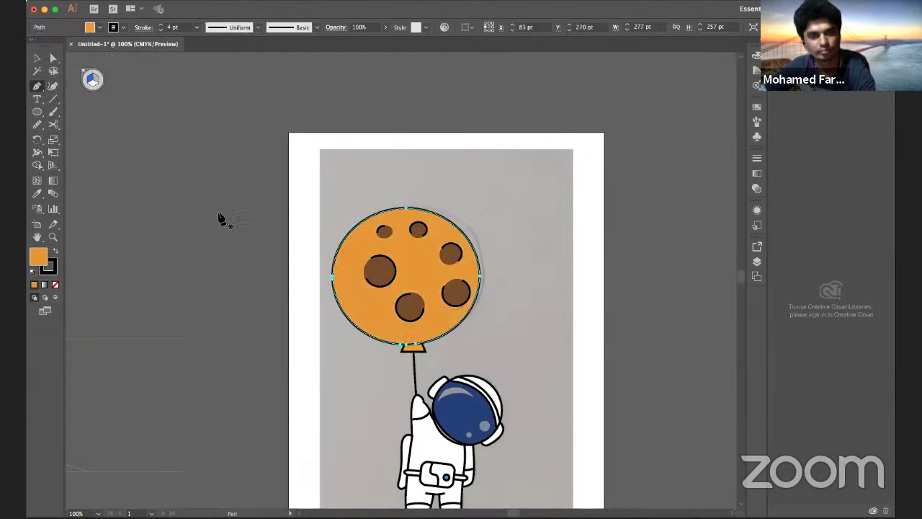
pyautogui.click(181, 195)
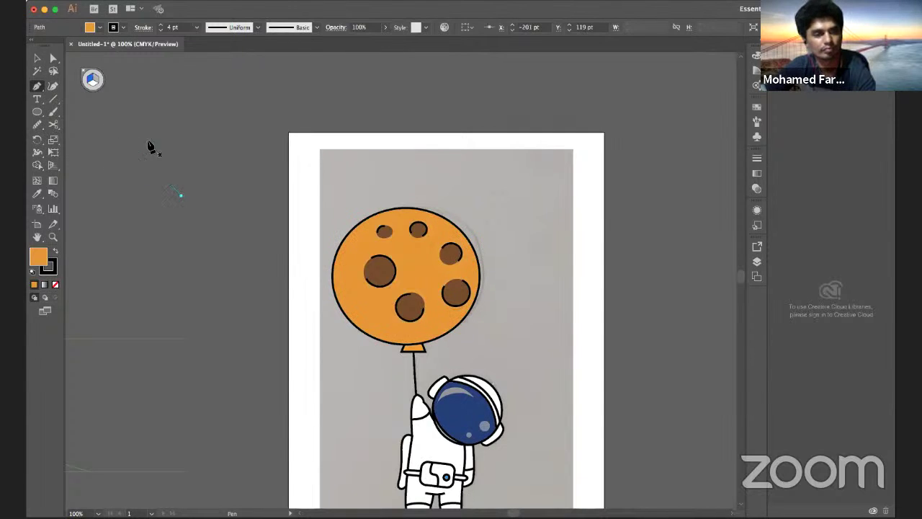
pyautogui.click(92, 29)
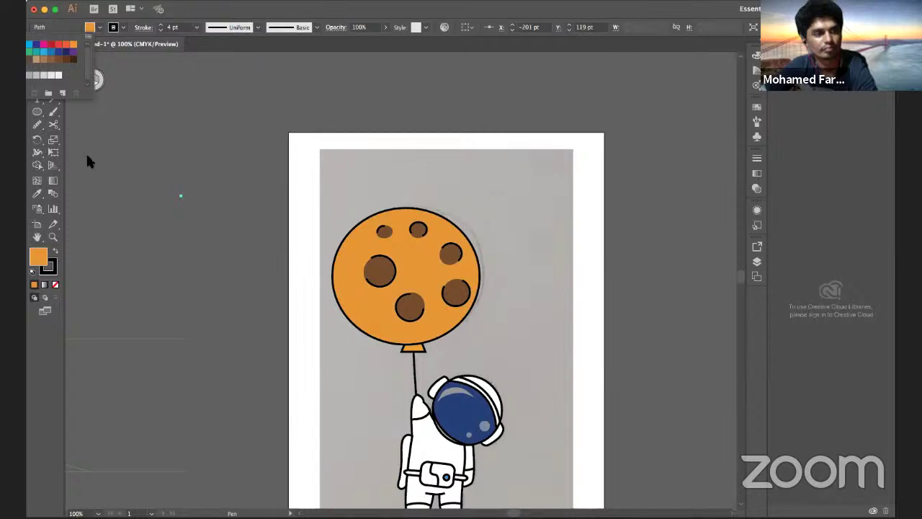
# - Make the current fill dark brown 774203 and the stroke None
pyautogui.click(42, 261)
pyautogui.doubleClick(42, 261)
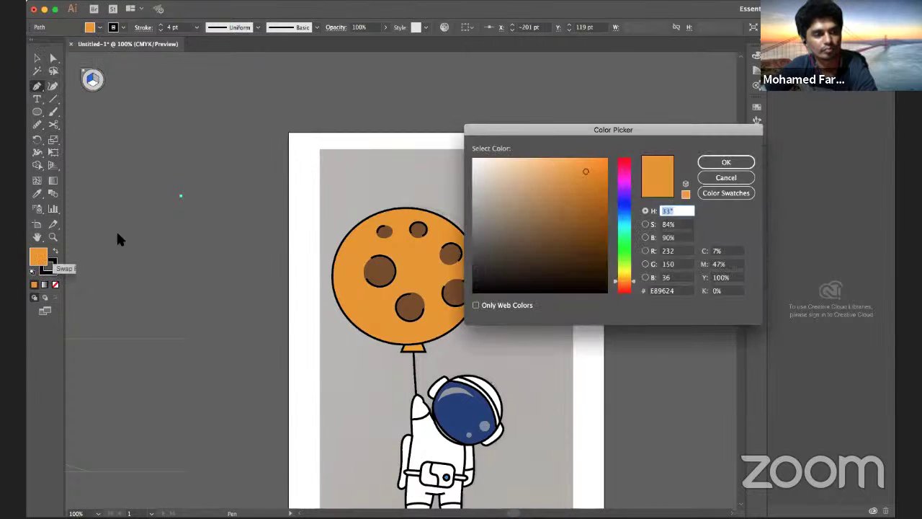
pyautogui.click(604, 233)
pyautogui.moveTo(603, 233); pyautogui.dragTo(606, 230)
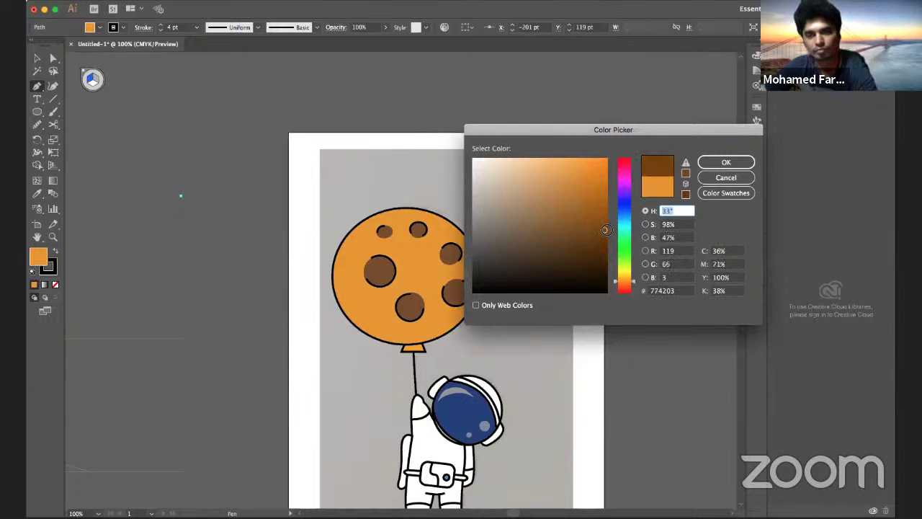
pyautogui.click(704, 162)
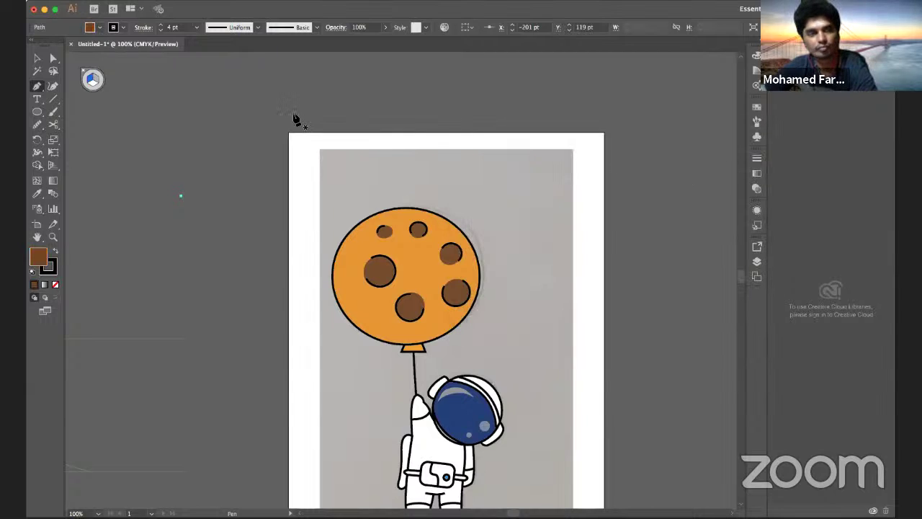
pyautogui.click(123, 28)
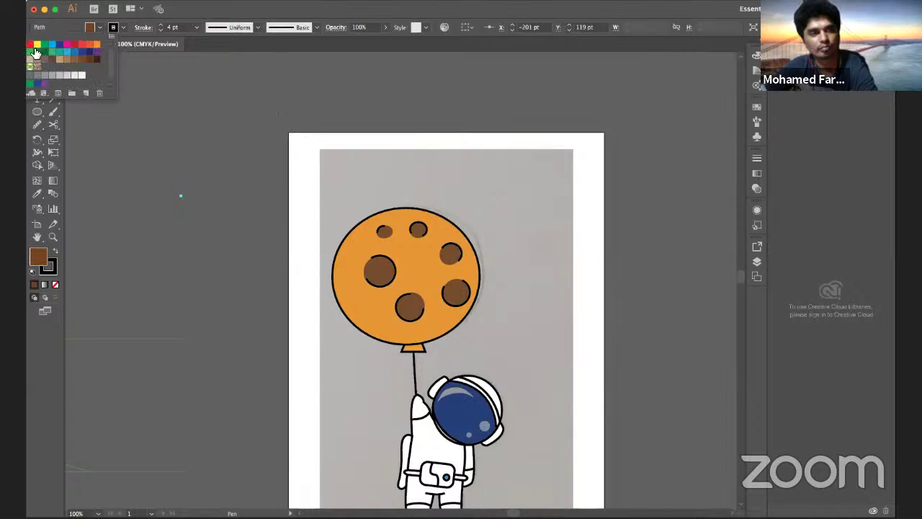
pyautogui.click(29, 43)
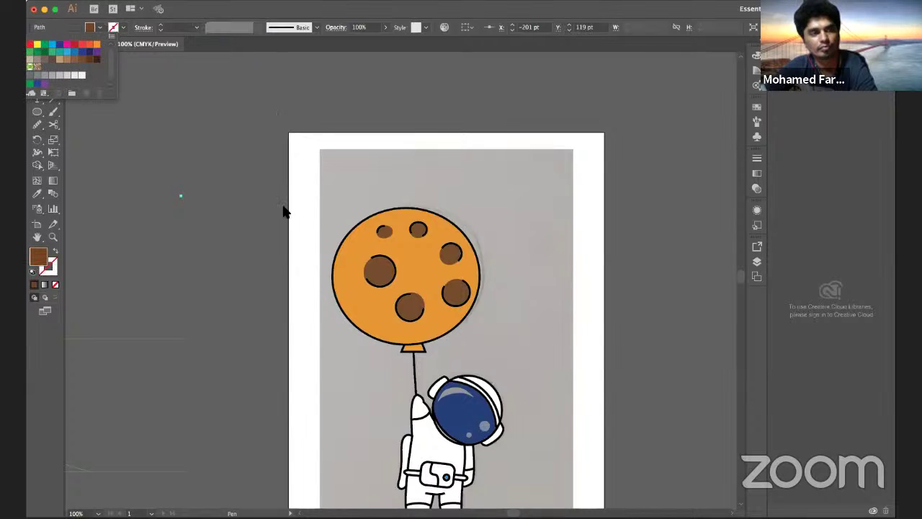
# - Start the pen shape at the balloon's lower-left edge with a curved point along its bottom
pyautogui.click(337, 264)
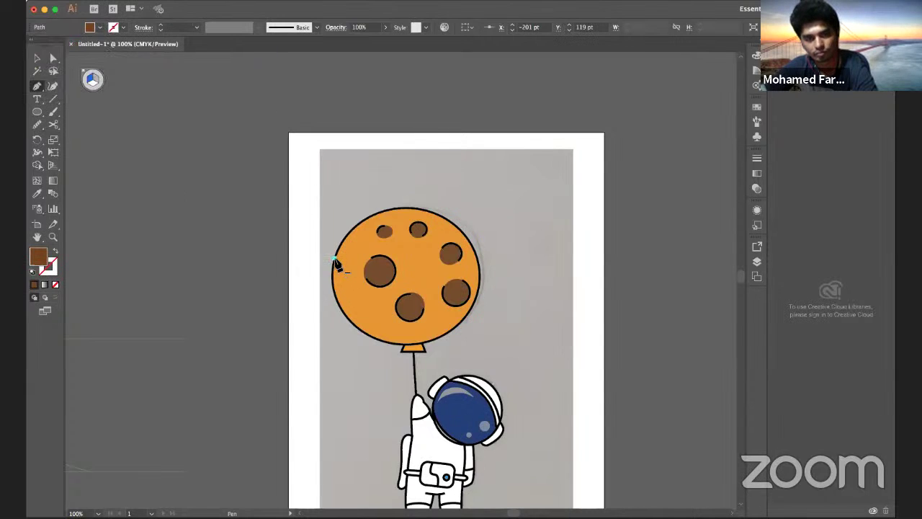
pyautogui.click(349, 296)
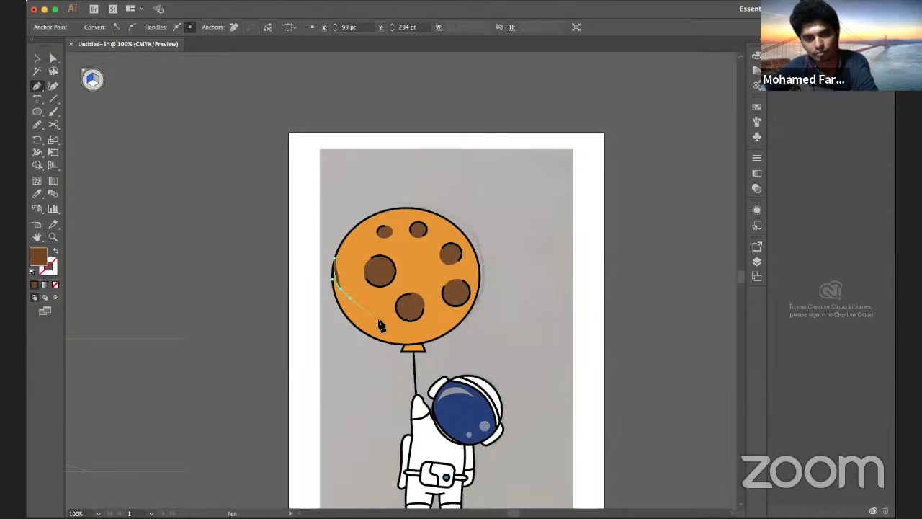
pyautogui.click(396, 322)
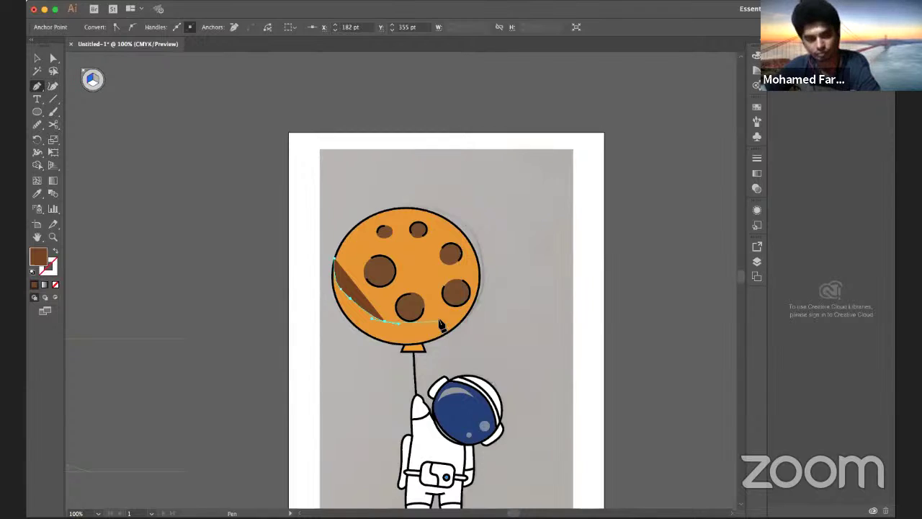
pyautogui.hotkey('ctrl', 'z')
pyautogui.click(374, 310)
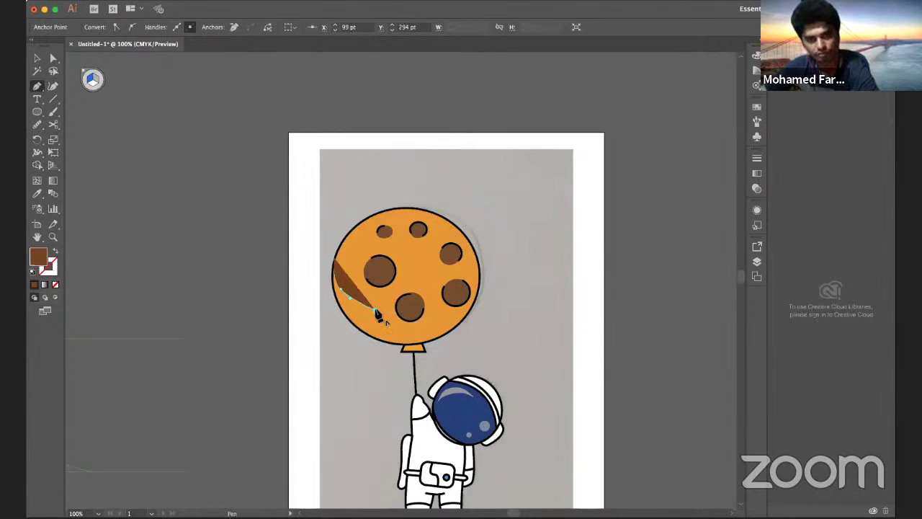
pyautogui.hotkey('ctrl', 'z')
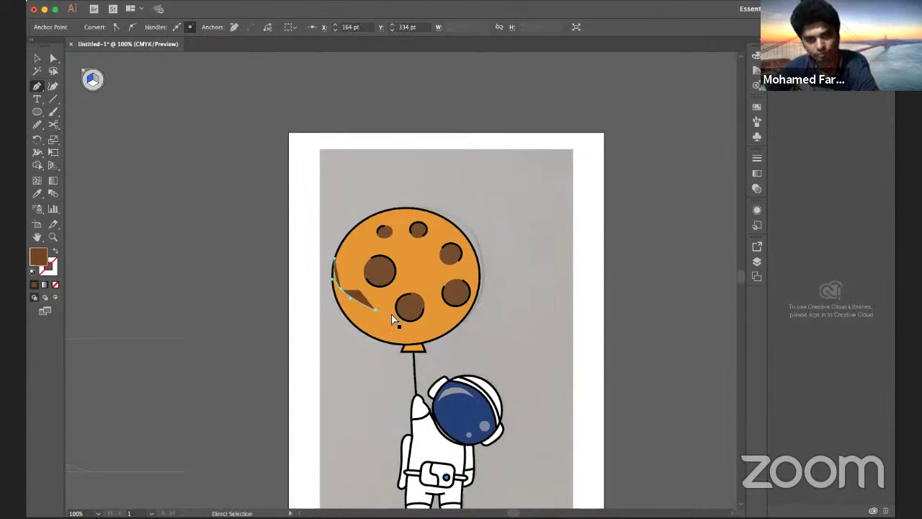
pyautogui.hotkey('ctrl', 'z')
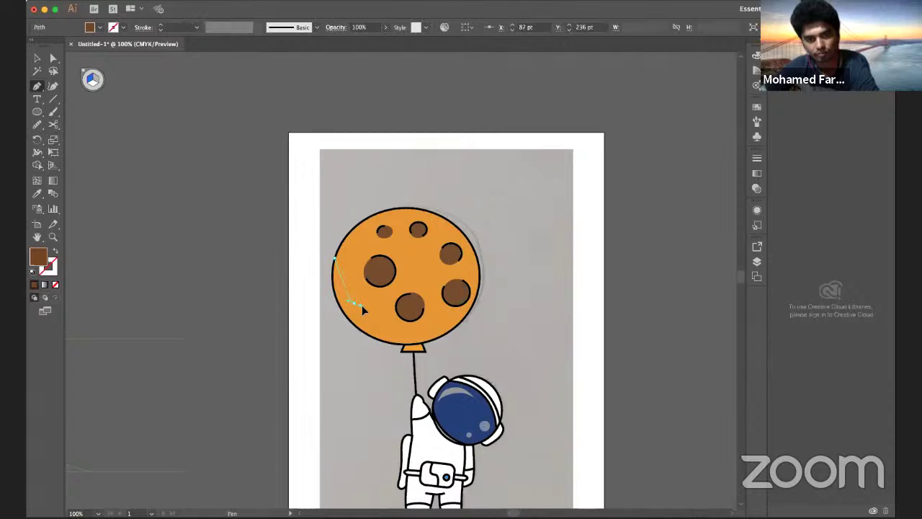
pyautogui.moveTo(365, 307); pyautogui.dragTo(430, 329)
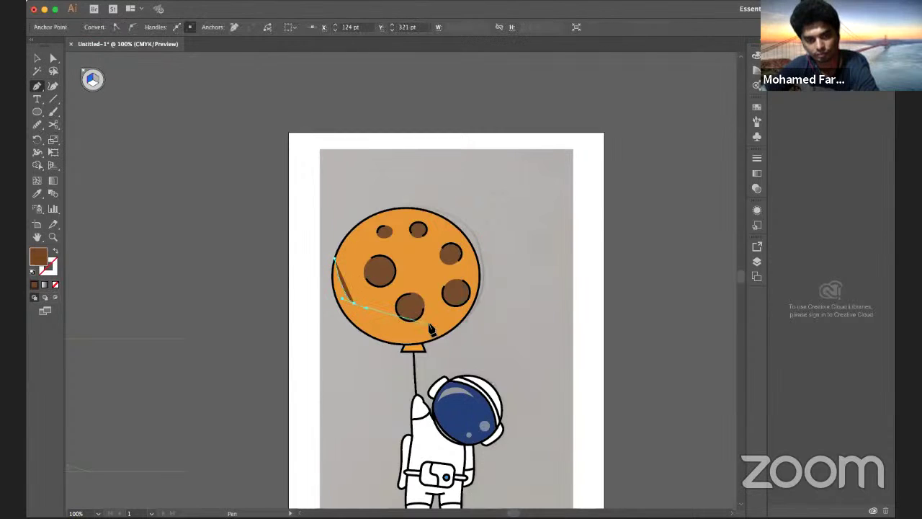
pyautogui.moveTo(448, 321); pyautogui.dragTo(467, 320)
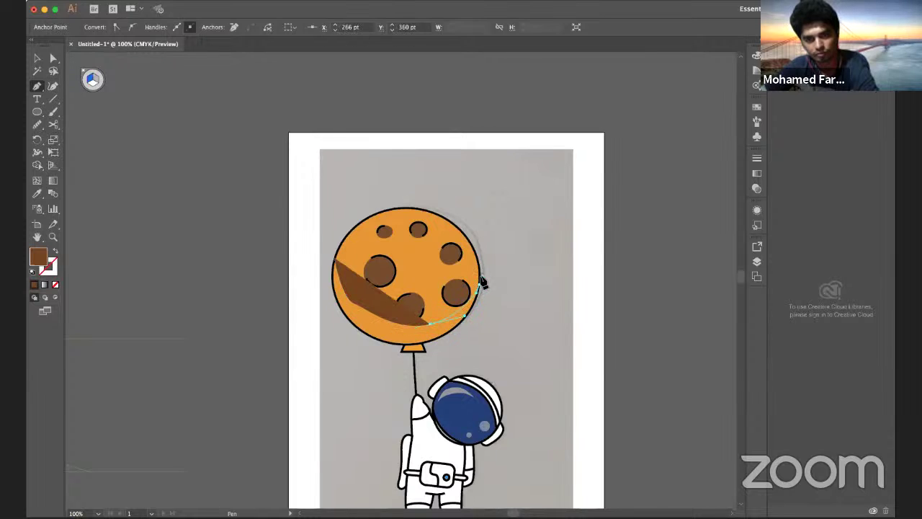
# - Extend the brown shape past the balloon's right edge and below it, closing the path
pyautogui.click(499, 294)
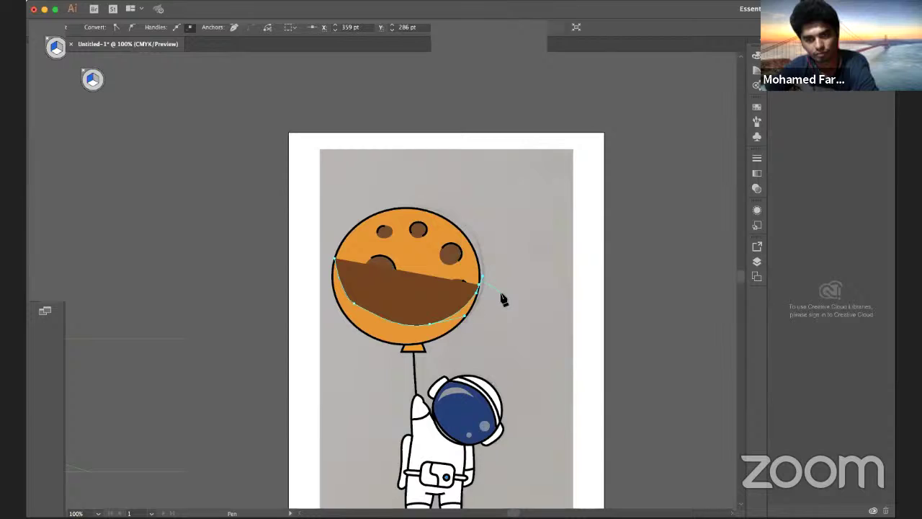
pyautogui.click(429, 366)
pyautogui.click(356, 353)
pyautogui.click(331, 324)
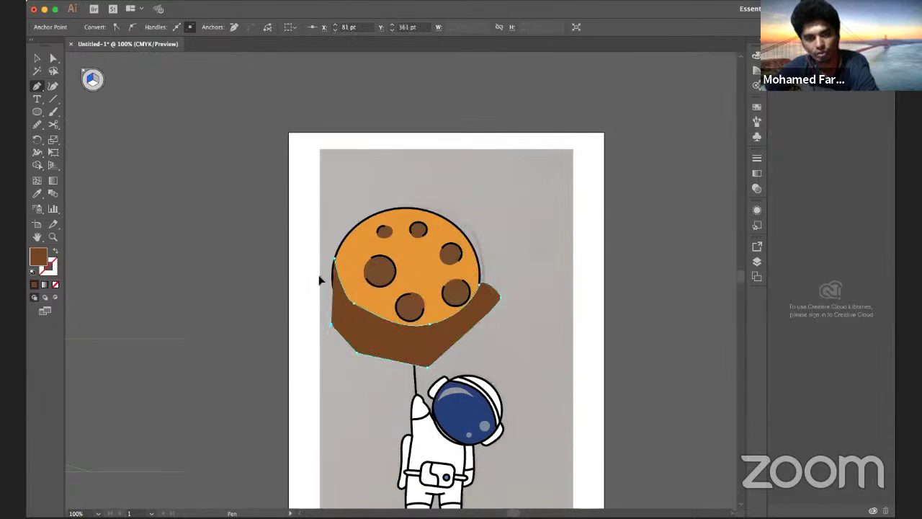
pyautogui.click(322, 276)
pyautogui.click(335, 263)
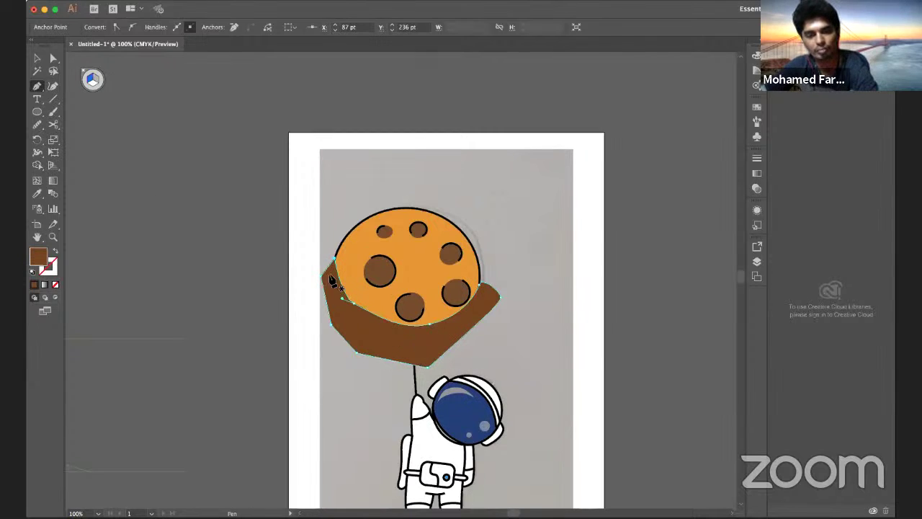
pyautogui.click(37, 60)
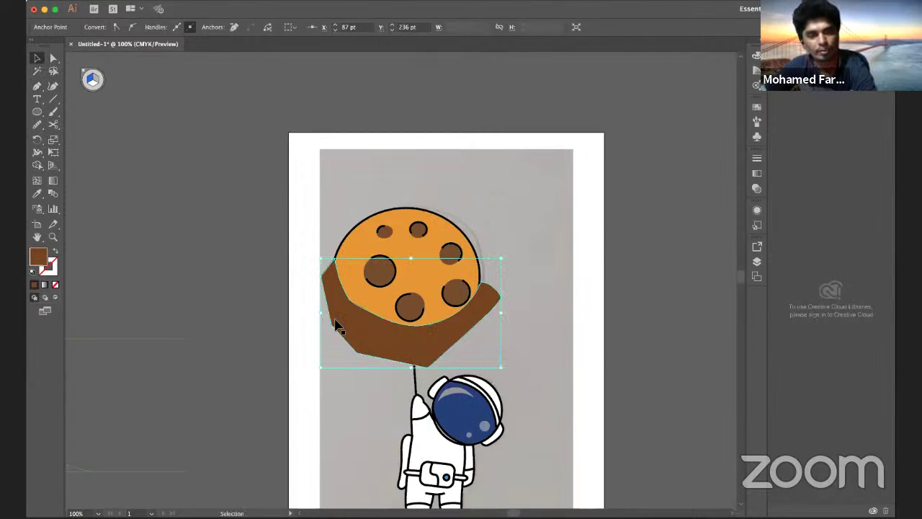
# - With Shape Builder on all artwork, delete the brown regions outside the balloon, leaving a crescent
pyautogui.click(336, 323)
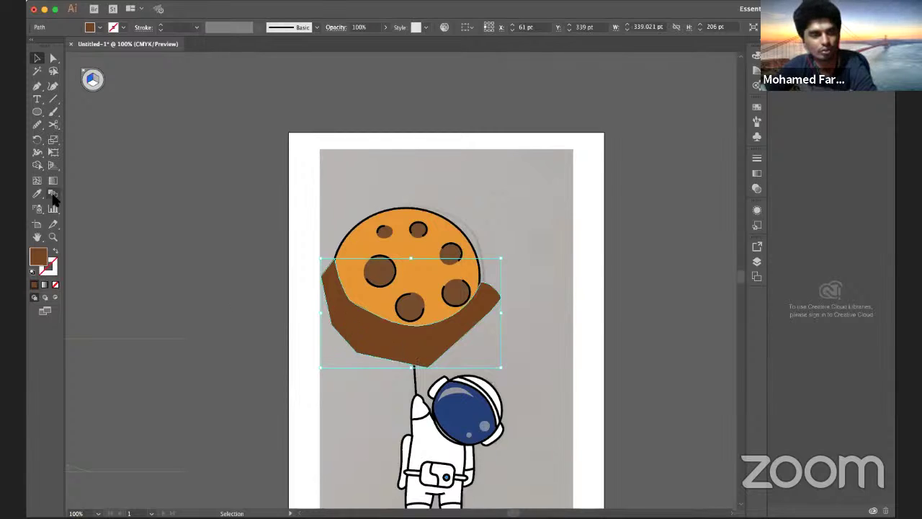
pyautogui.click(37, 166)
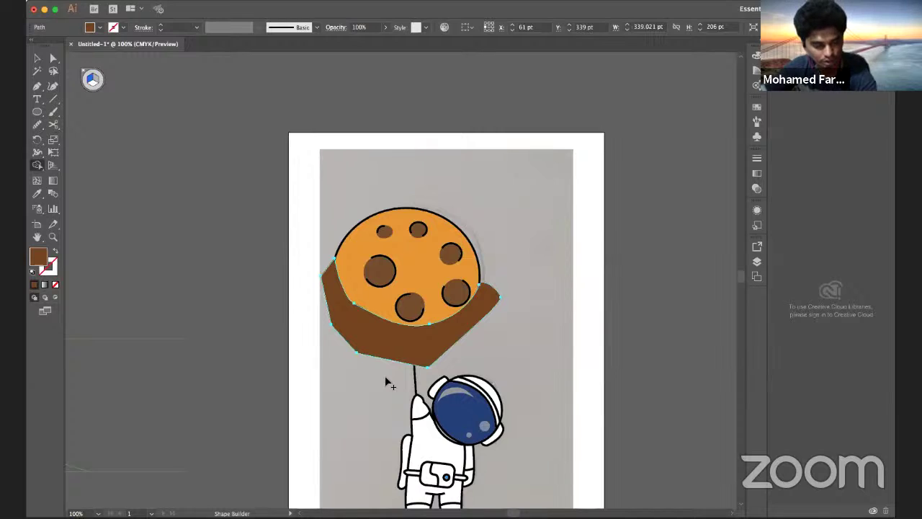
pyautogui.press('super+q')
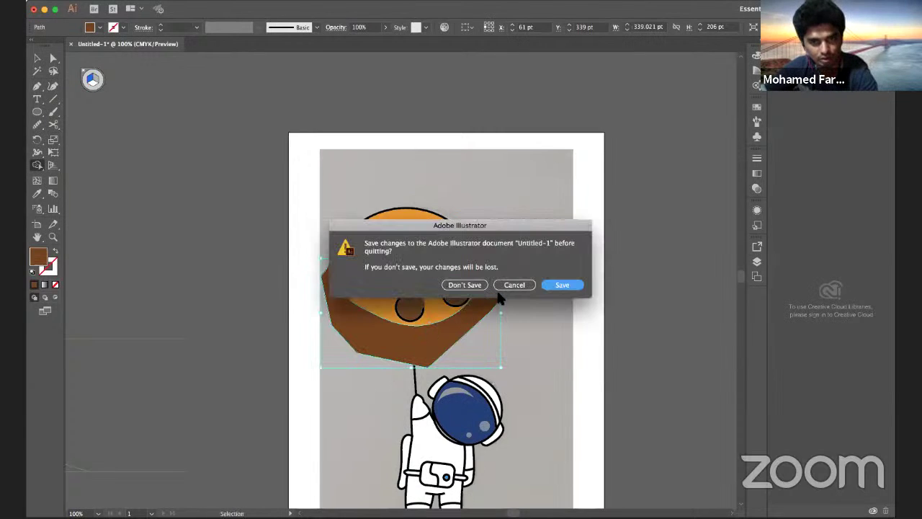
pyautogui.press('Escape')
pyautogui.press('super+a')
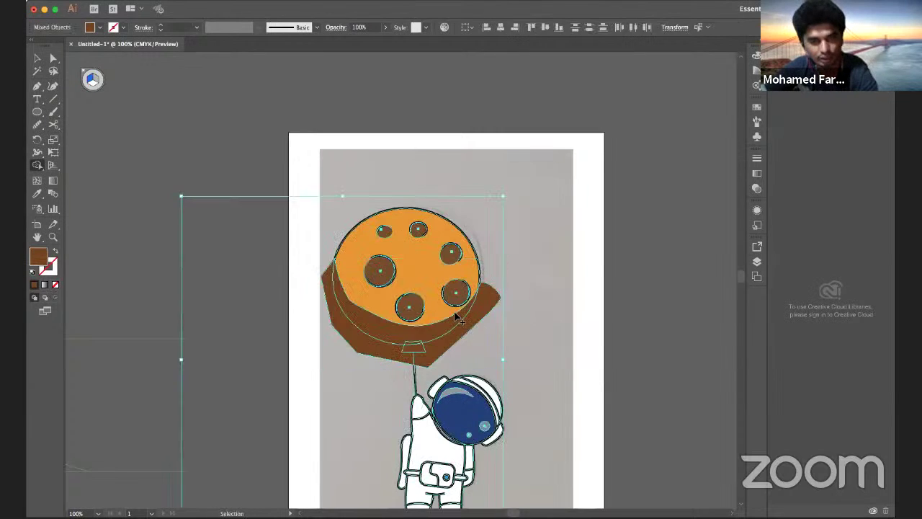
pyautogui.keyDown('alt'); pyautogui.click(384, 353); pyautogui.keyUp('alt')
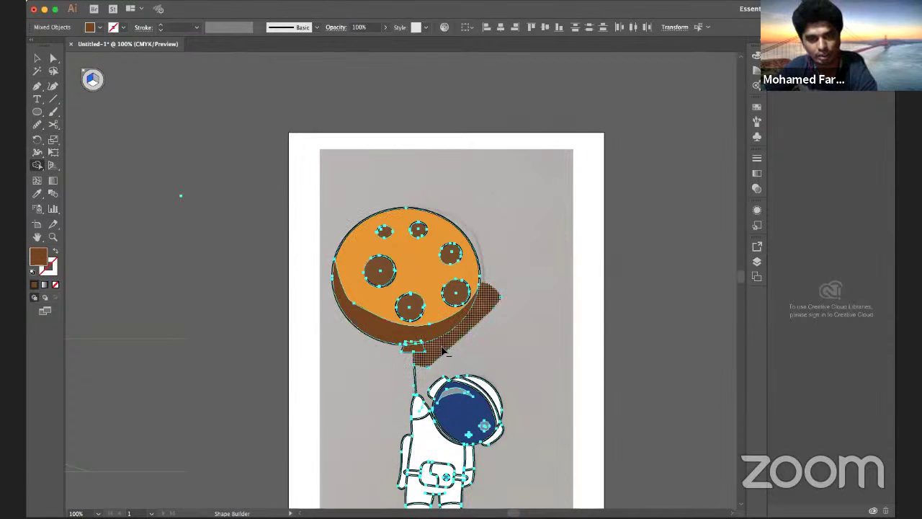
pyautogui.keyDown('alt'); pyautogui.click(443, 360); pyautogui.keyUp('alt')
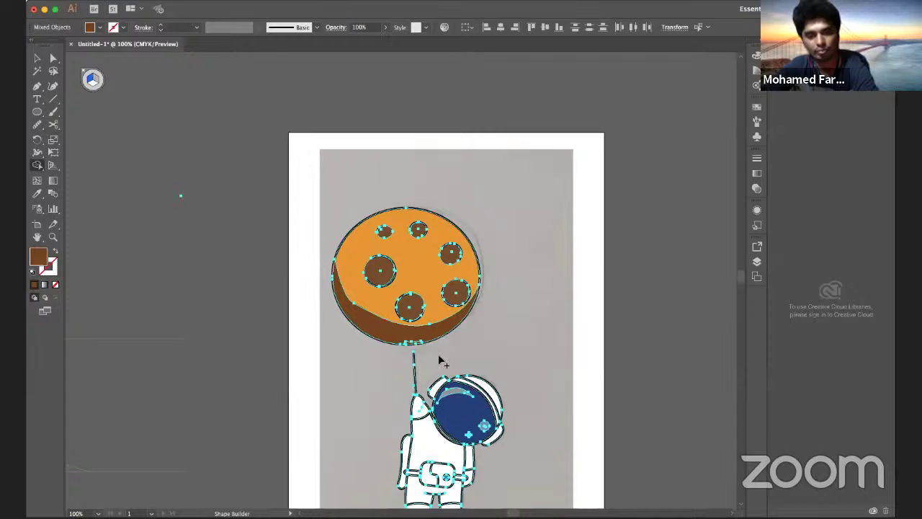
pyautogui.click(437, 352)
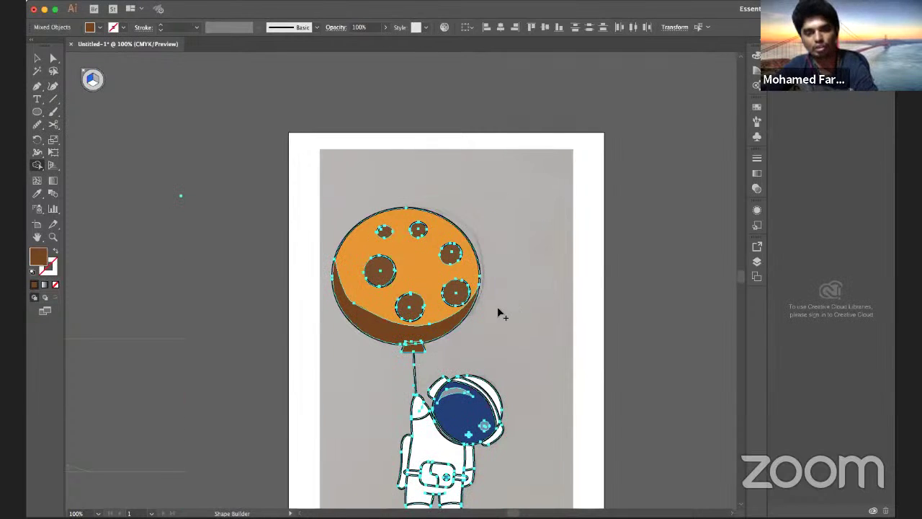
pyautogui.click(368, 322)
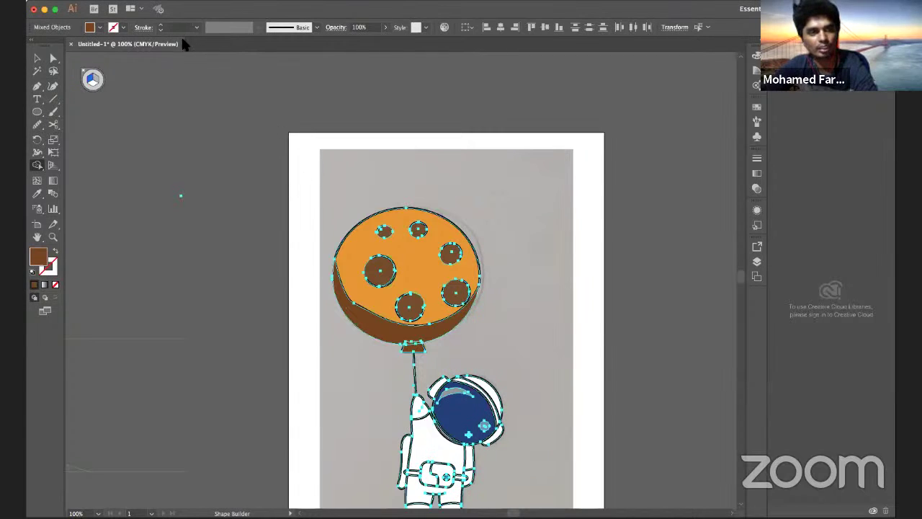
# - Test the artwork opacity at 65%, then undo back to 100%
pyautogui.click(386, 26)
pyautogui.moveTo(377, 42); pyautogui.dragTo(369, 41)
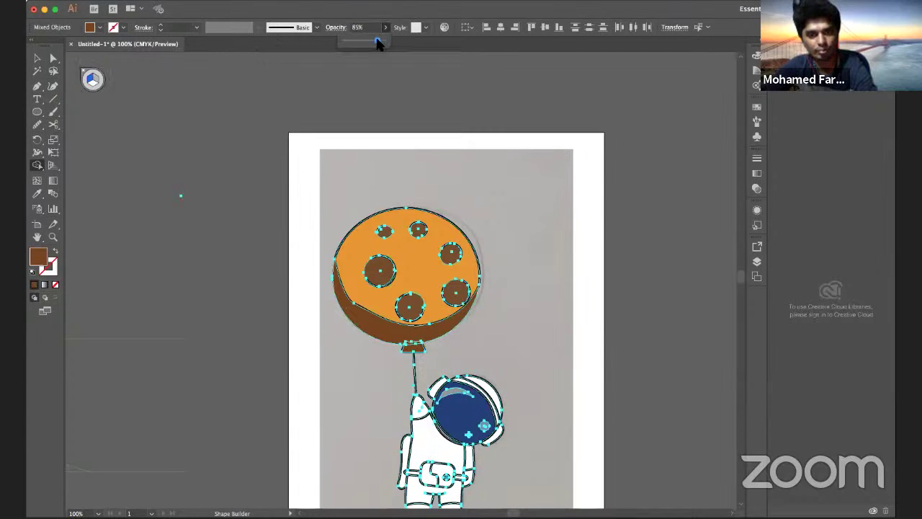
pyautogui.hotkey('ctrl', 'z')
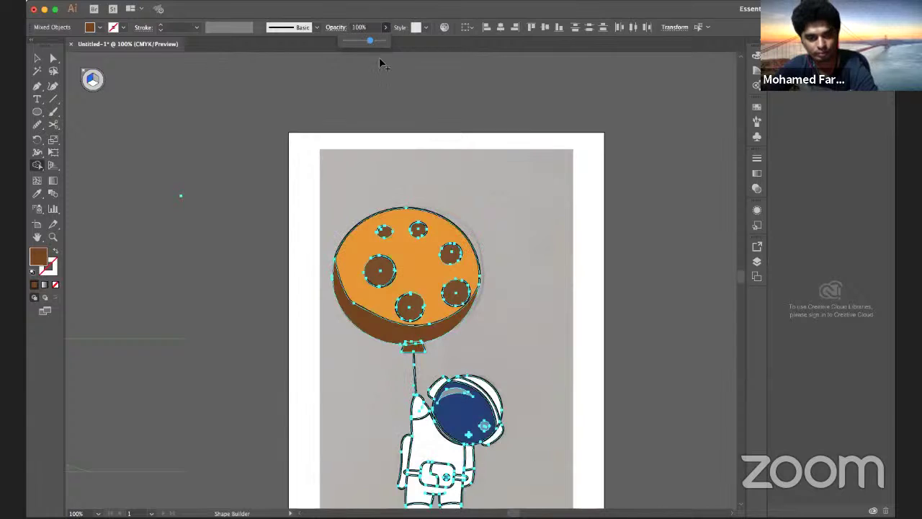
pyautogui.click(420, 124)
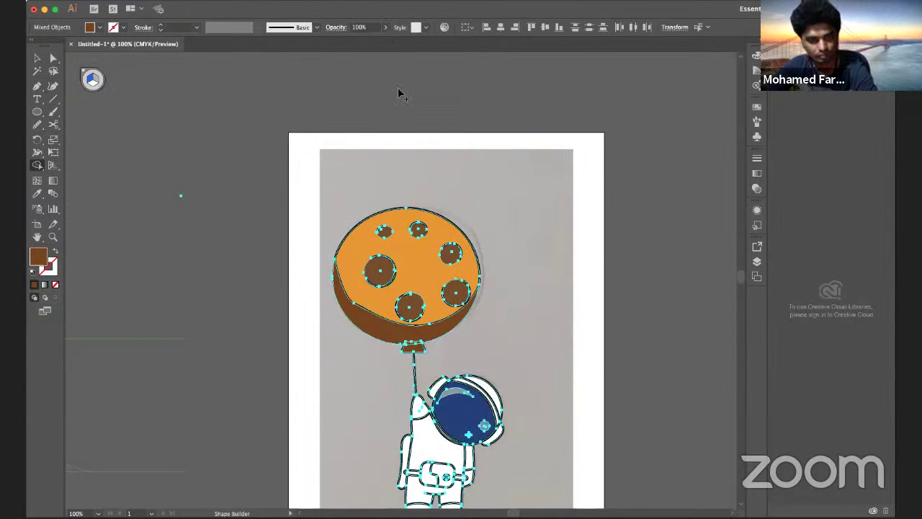
# - Deselect all, then pick the brown crescent on the balloon's lower half with the Selection tool
pyautogui.click(108, 0)
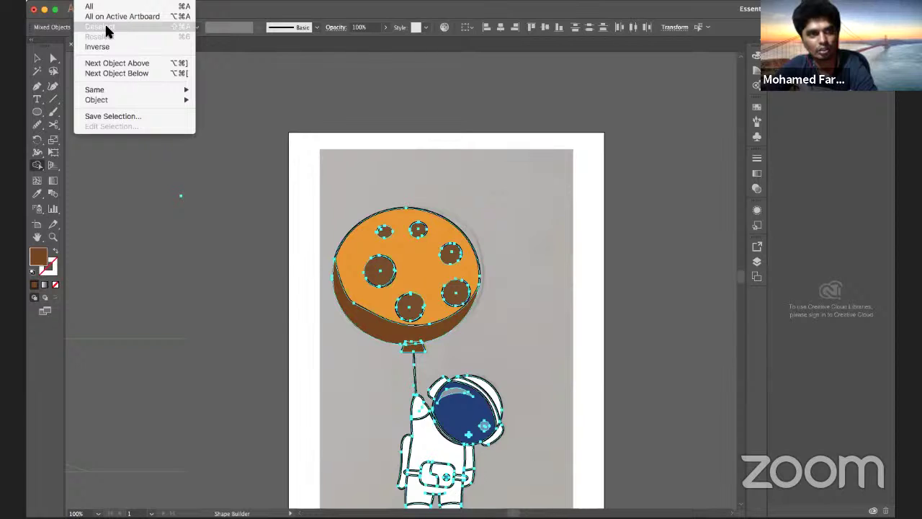
pyautogui.click(109, 26)
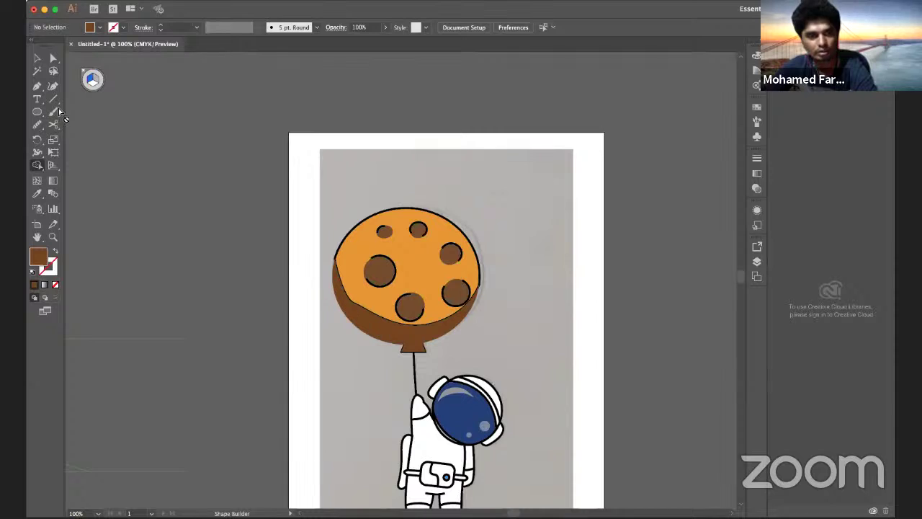
pyautogui.press('v')
pyautogui.click(376, 325)
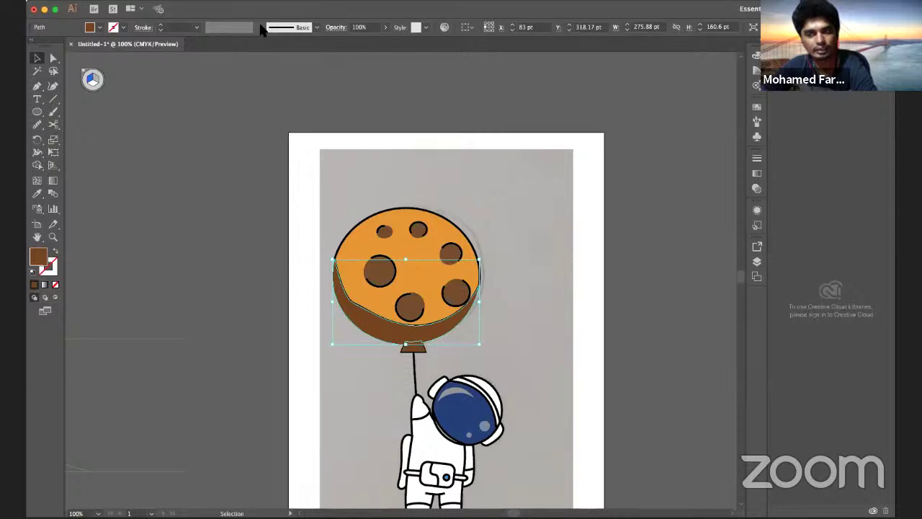
pyautogui.click(104, 4)
pyautogui.click(397, 201)
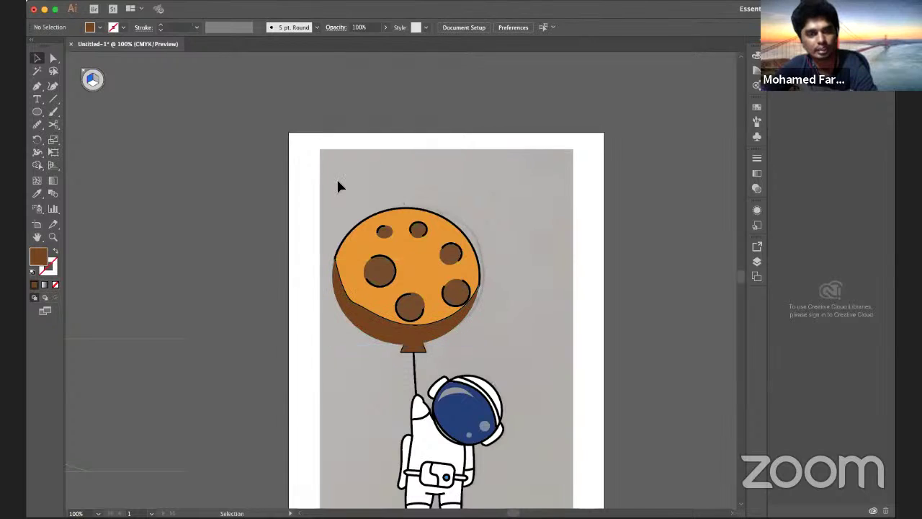
pyautogui.click(366, 330)
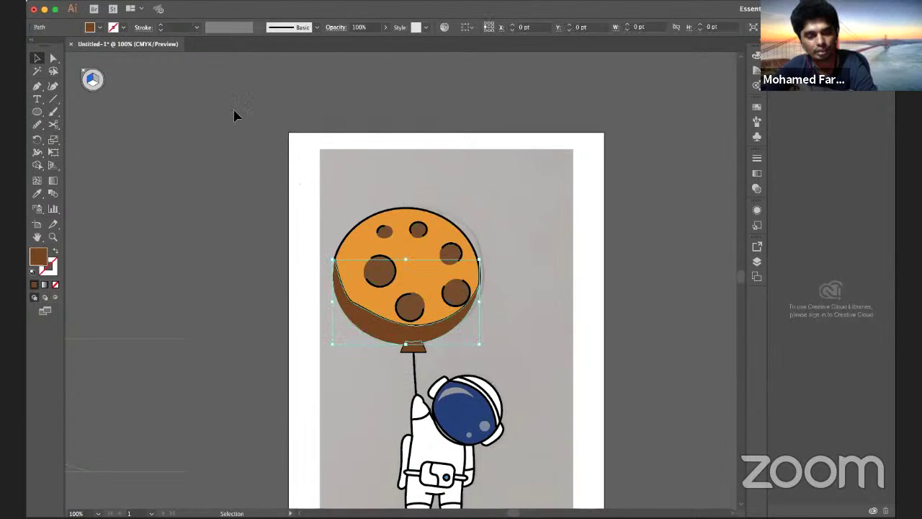
pyautogui.click(105, 4)
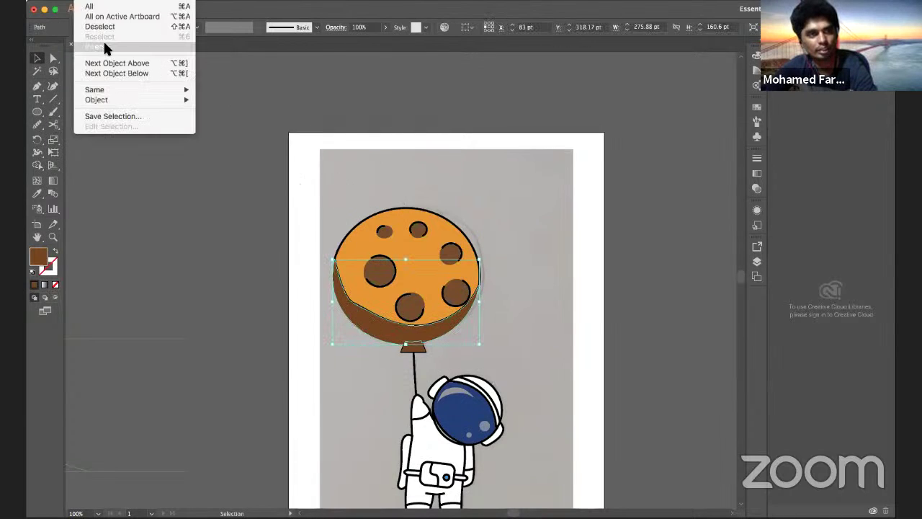
pyautogui.click(473, 174)
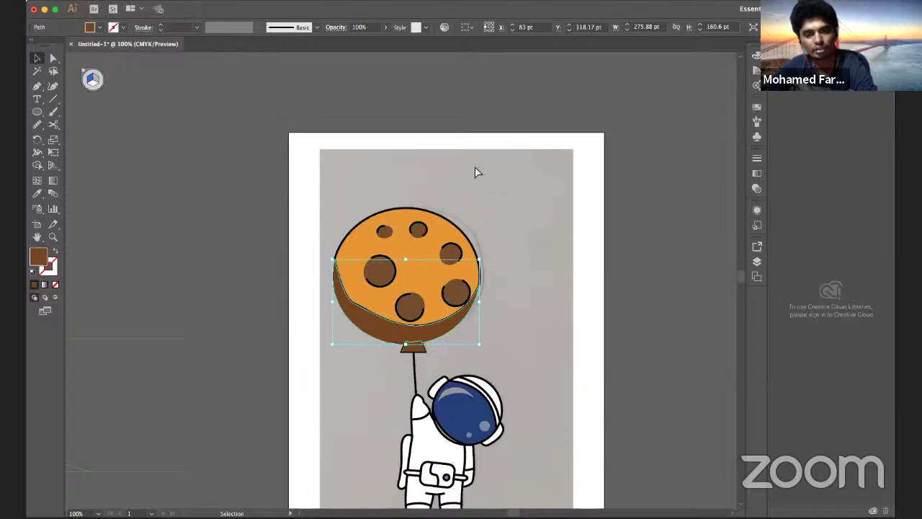
# - Zoom in and back out to view the whole artboard, then click empty space to deselect
pyautogui.scroll(4, 526, 200)
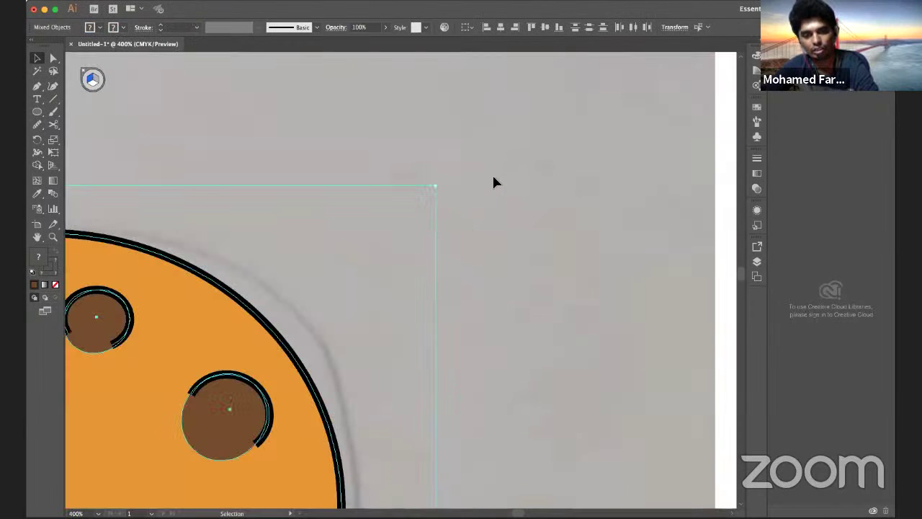
pyautogui.scroll(-3, 468, 203)
pyautogui.scroll(-2, 497, 223)
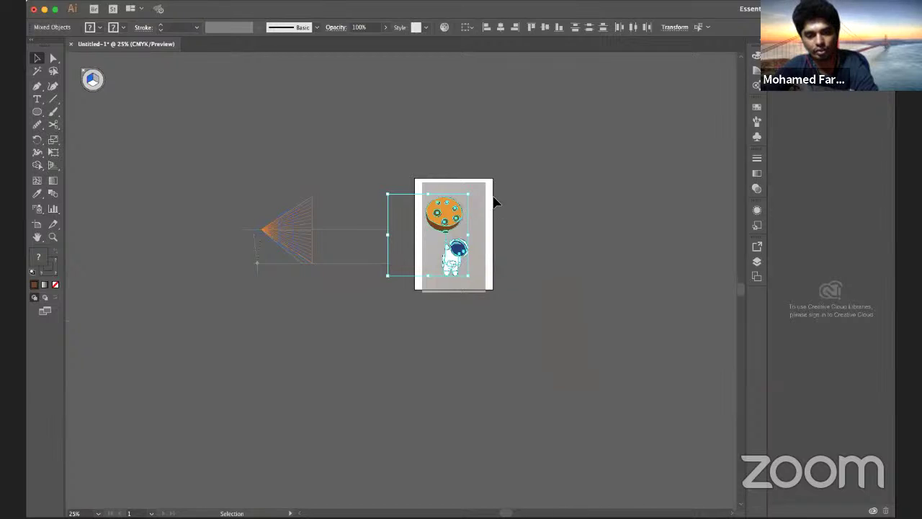
pyautogui.scroll(1, 465, 194)
pyautogui.click(412, 142)
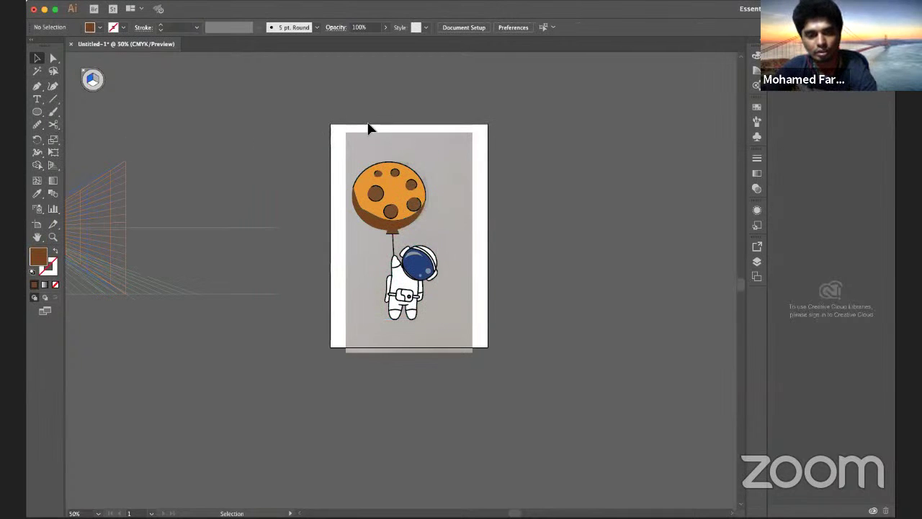
# - Add a new layer, Layer 4, in the Layers panel
pyautogui.click(37, 111)
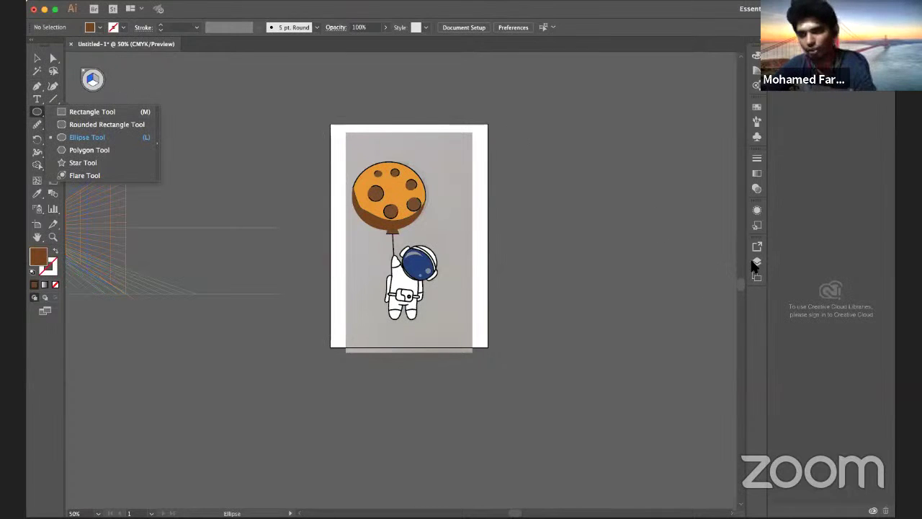
pyautogui.press('F7')
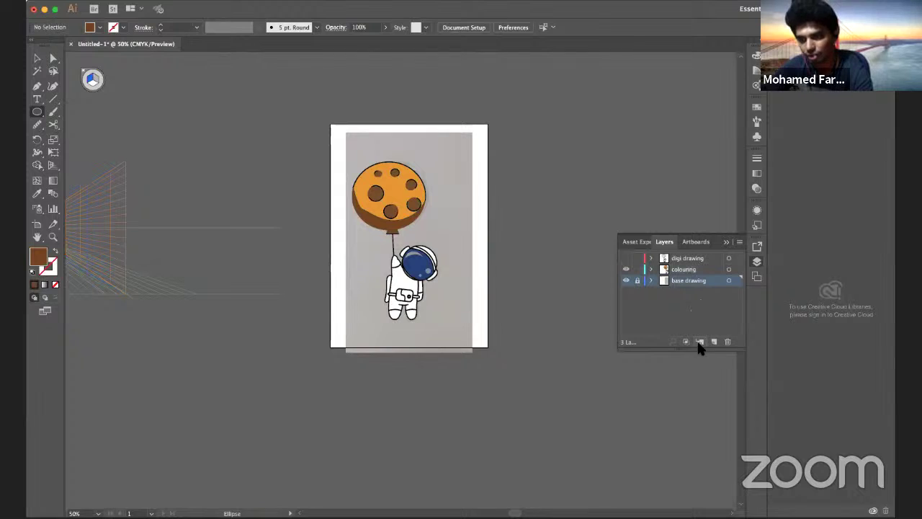
pyautogui.click(704, 344)
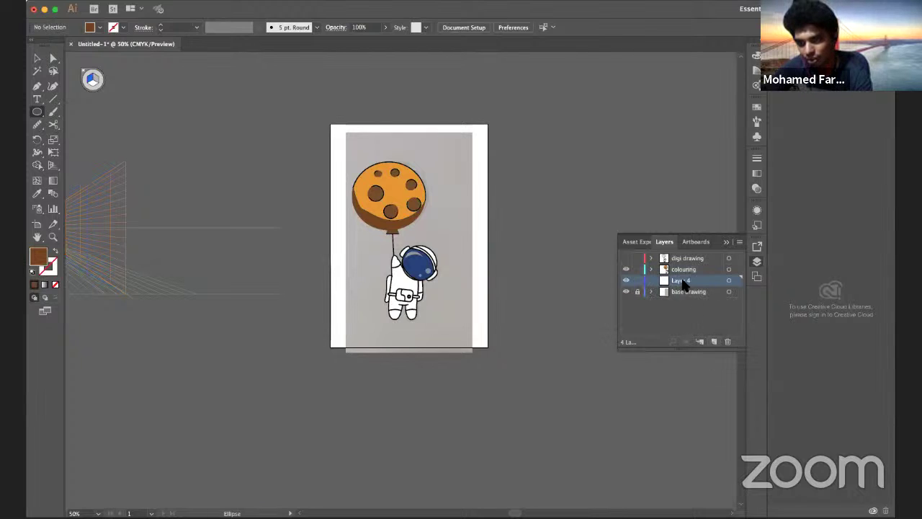
# - Draw a rectangle covering the whole artboard on the new layer
pyautogui.click(39, 113)
pyautogui.click(69, 113)
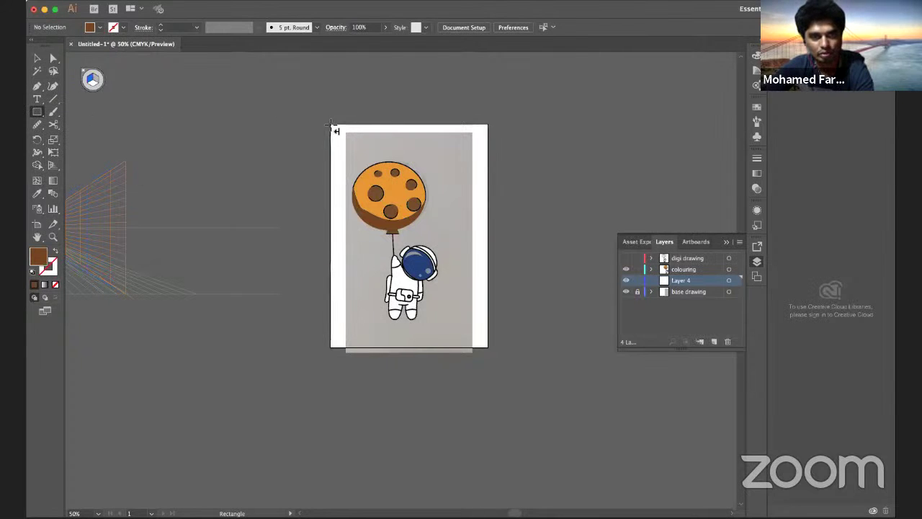
pyautogui.moveTo(332, 130)
pyautogui.mouseDown()
pyautogui.moveTo(458, 275)
pyautogui.moveTo(489, 348)
pyautogui.mouseUp()
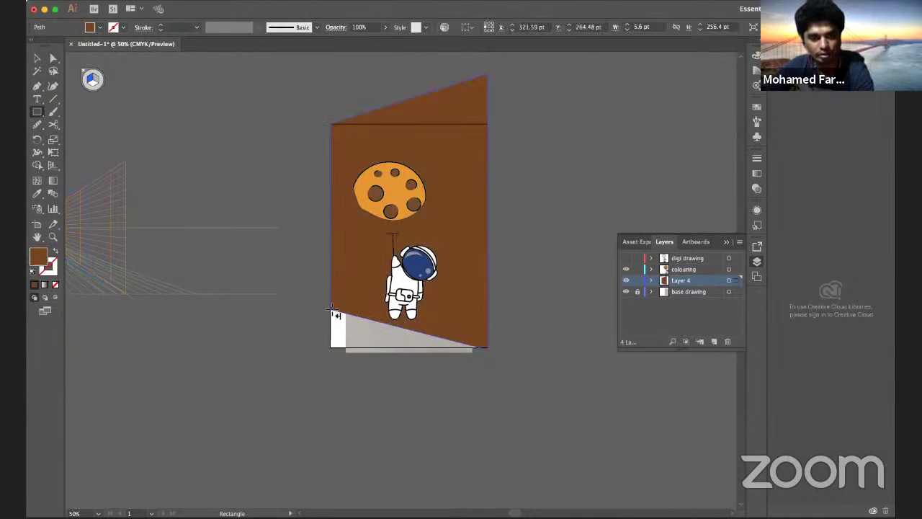
pyautogui.hotkey('ctrl', 'z')
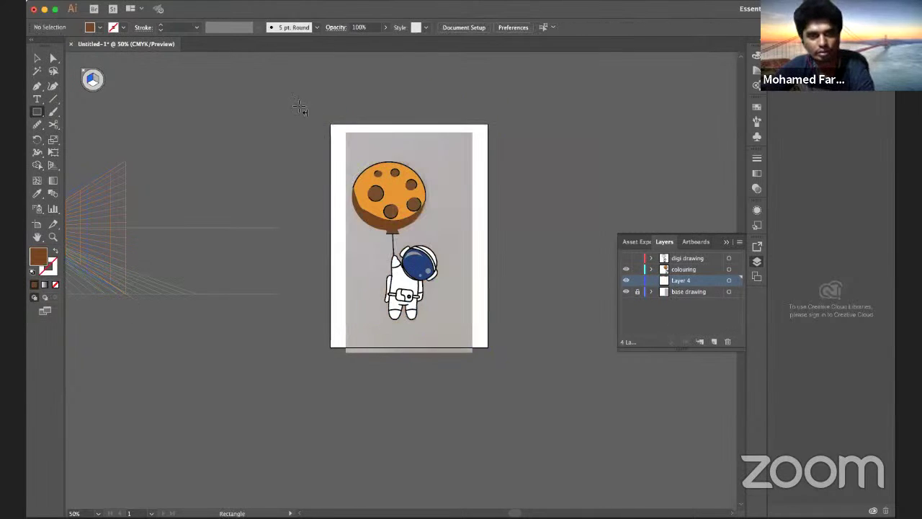
pyautogui.moveTo(472, 402); pyautogui.dragTo(513, 436)
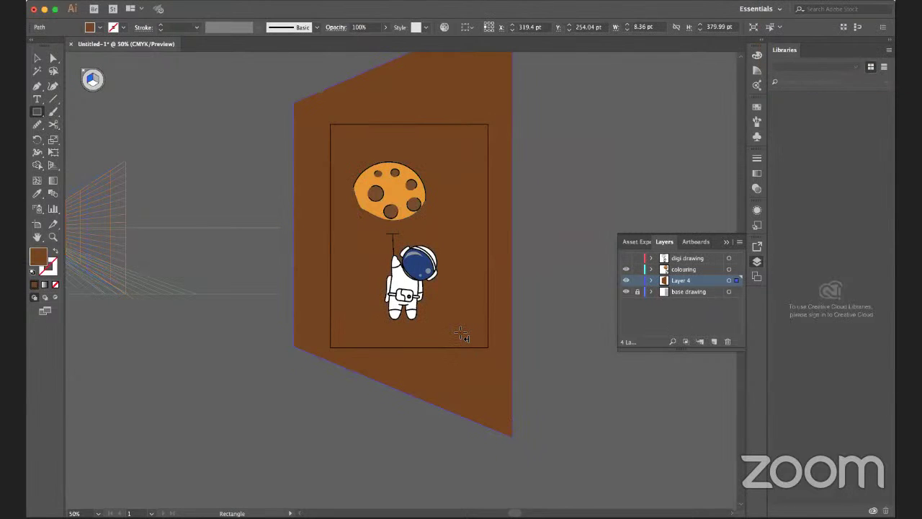
pyautogui.scroll(2, 461, 333)
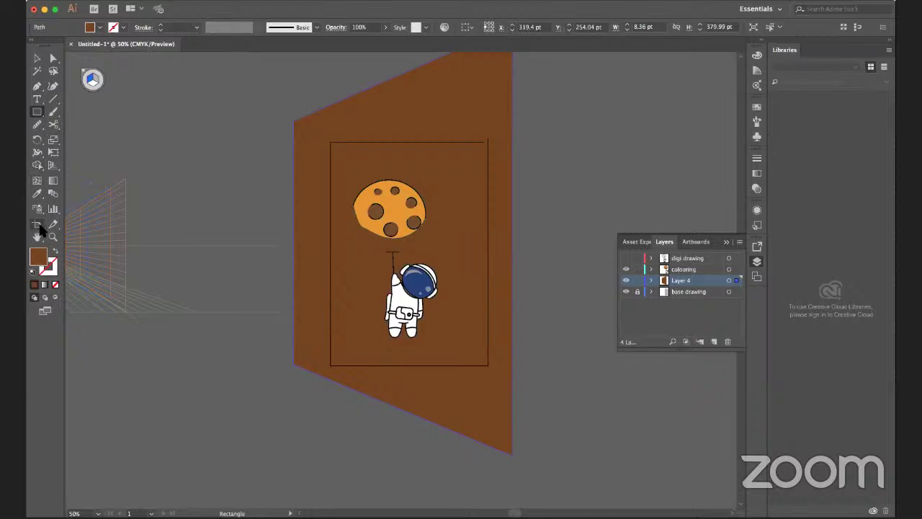
# - Fill the rectangle with blue 08579E from the Color Picker
pyautogui.doubleClick(38, 257)
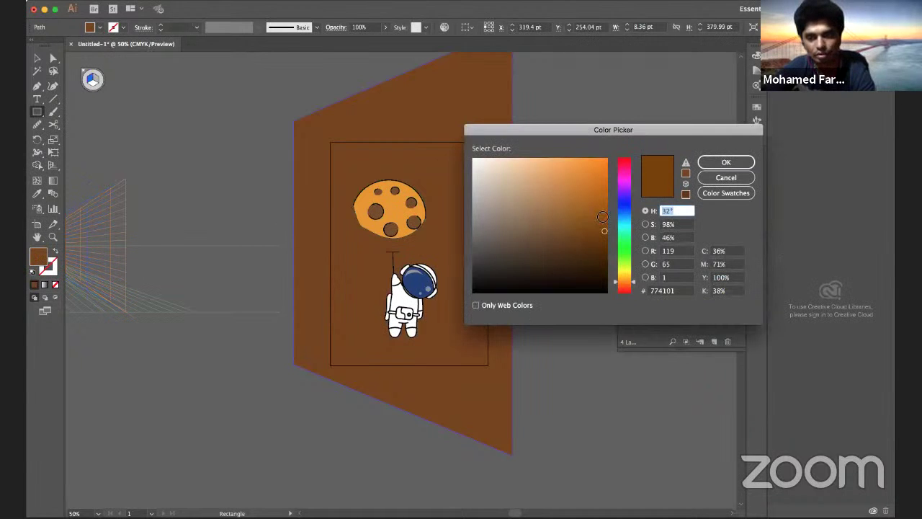
pyautogui.click(624, 214)
pyautogui.click(604, 185)
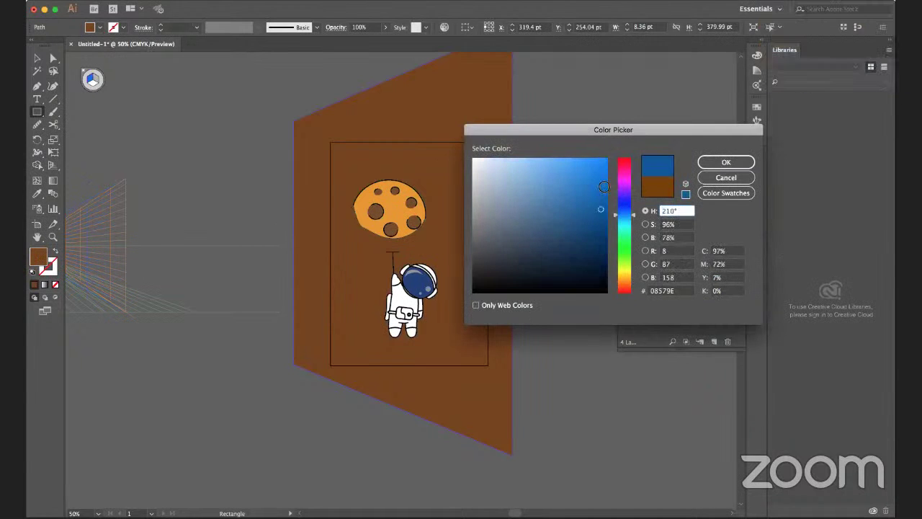
pyautogui.click(604, 186)
pyautogui.click(725, 162)
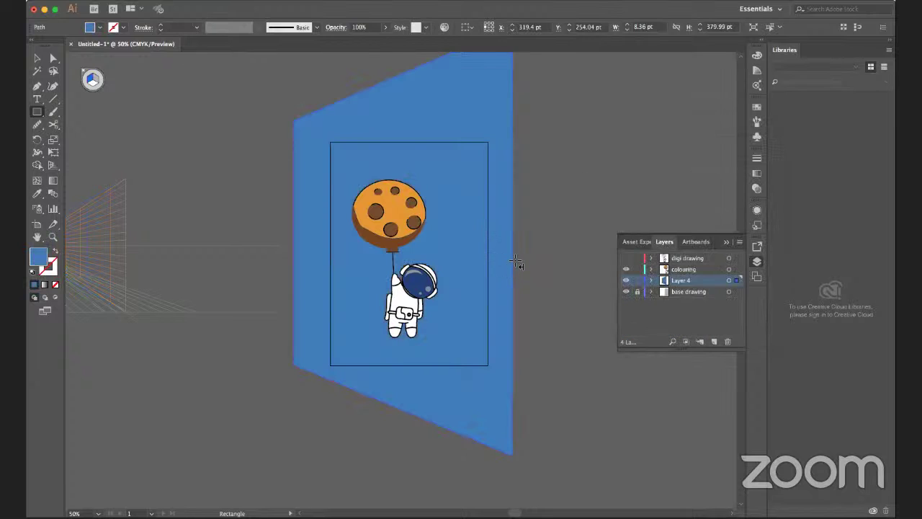
pyautogui.scroll(2, 500, 315)
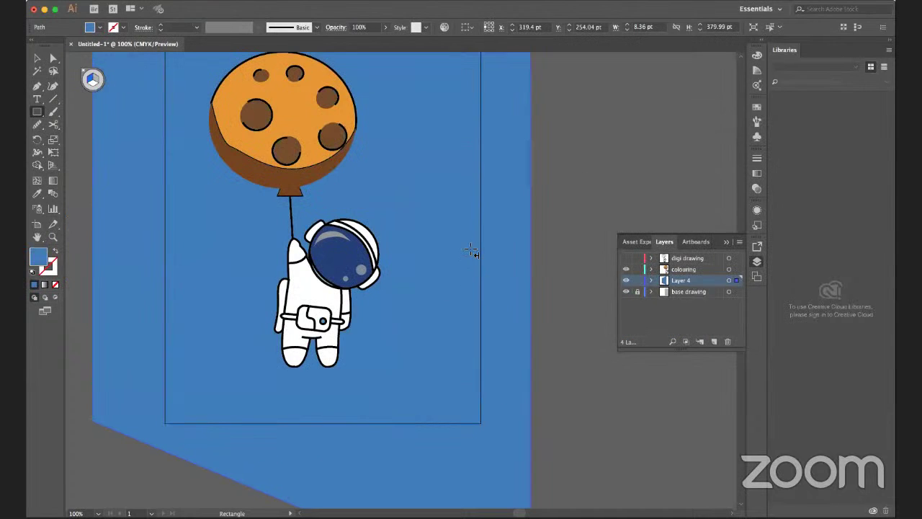
pyautogui.scroll(3, 470, 250)
pyautogui.scroll(2, 468, 256)
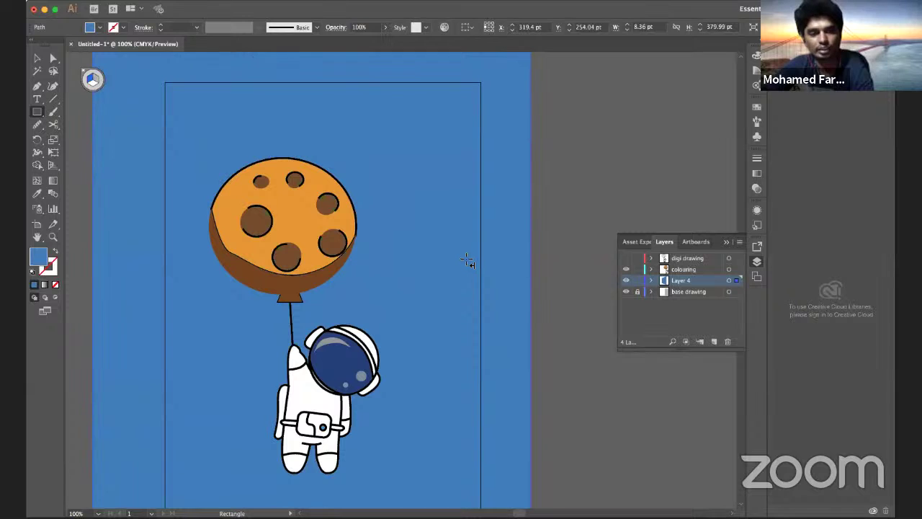
pyautogui.scroll(-1, 469, 261)
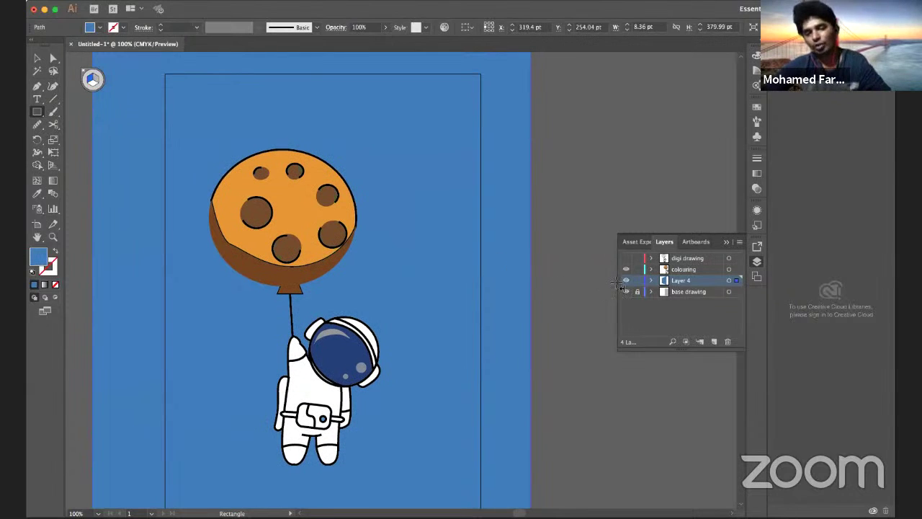
pyautogui.moveTo(626, 268); pyautogui.dragTo(625, 284)
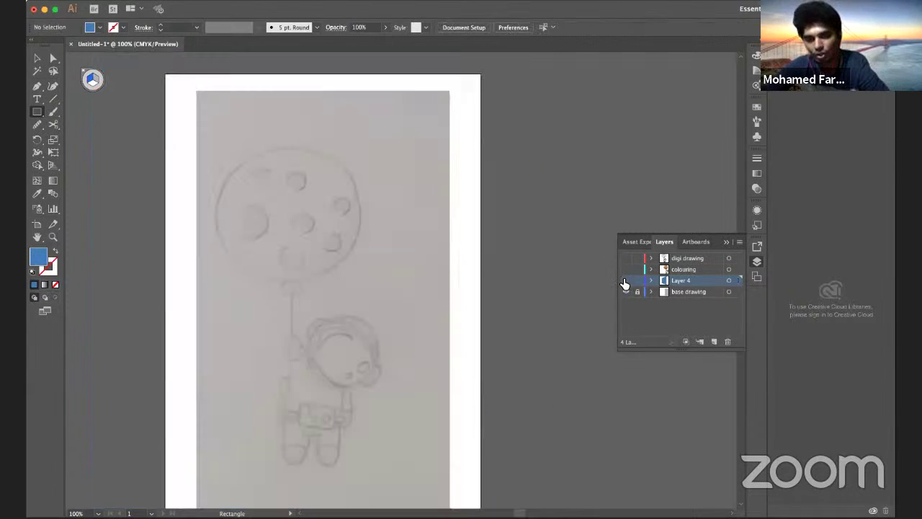
pyautogui.click(625, 281)
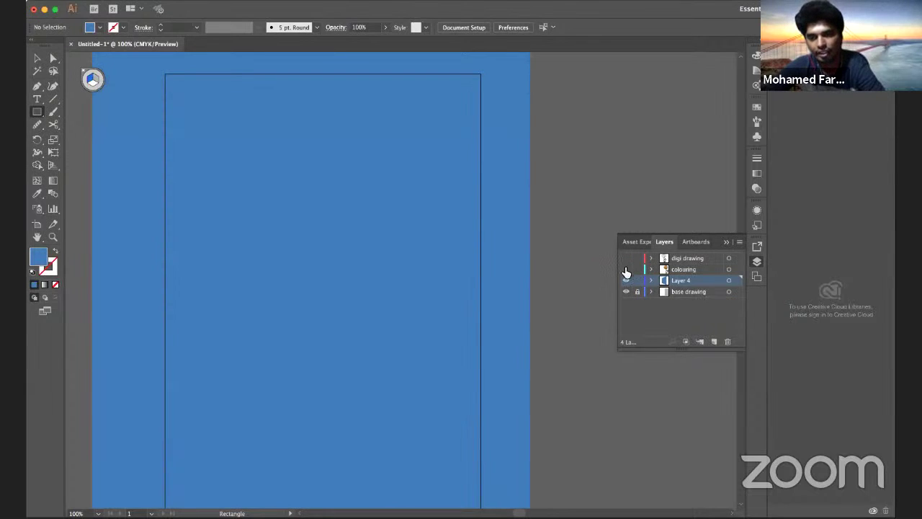
pyautogui.click(626, 270)
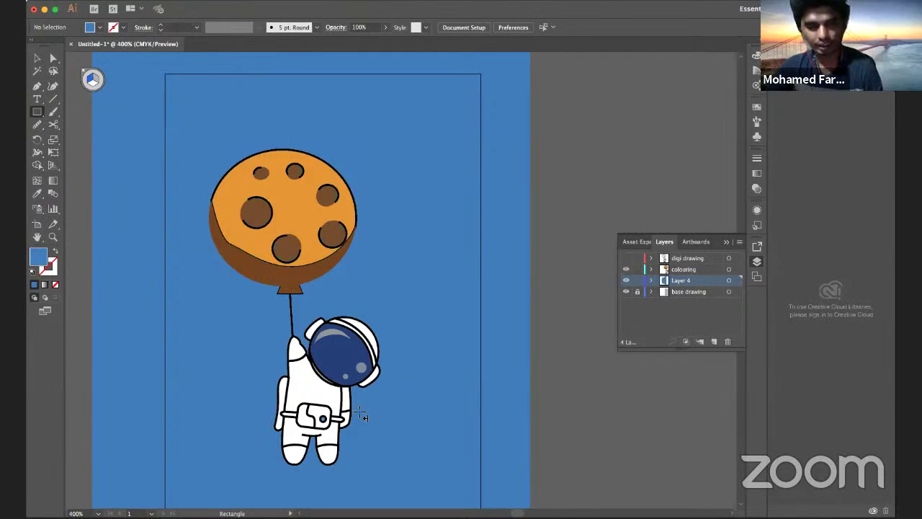
pyautogui.scroll(4, 366, 407)
pyautogui.scroll(2, 397, 268)
pyautogui.scroll(2, 412, 278)
pyautogui.scroll(2, 412, 281)
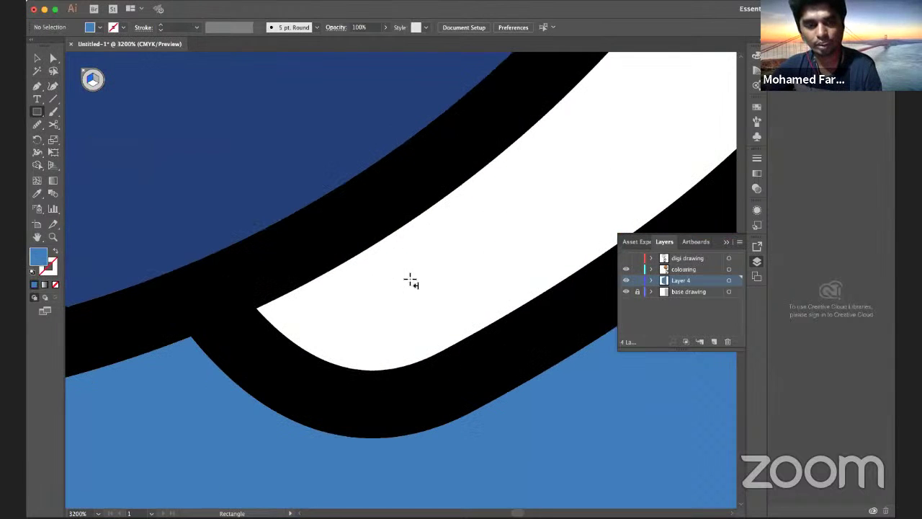
pyautogui.scroll(-2, 468, 206)
pyautogui.scroll(-2, 478, 178)
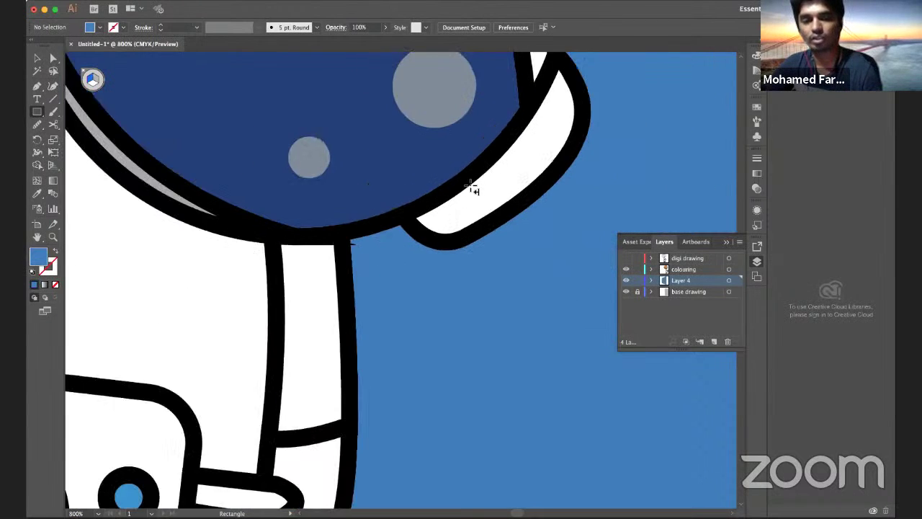
pyautogui.scroll(-2, 471, 189)
pyautogui.scroll(-2, 391, 319)
pyautogui.scroll(1, 391, 324)
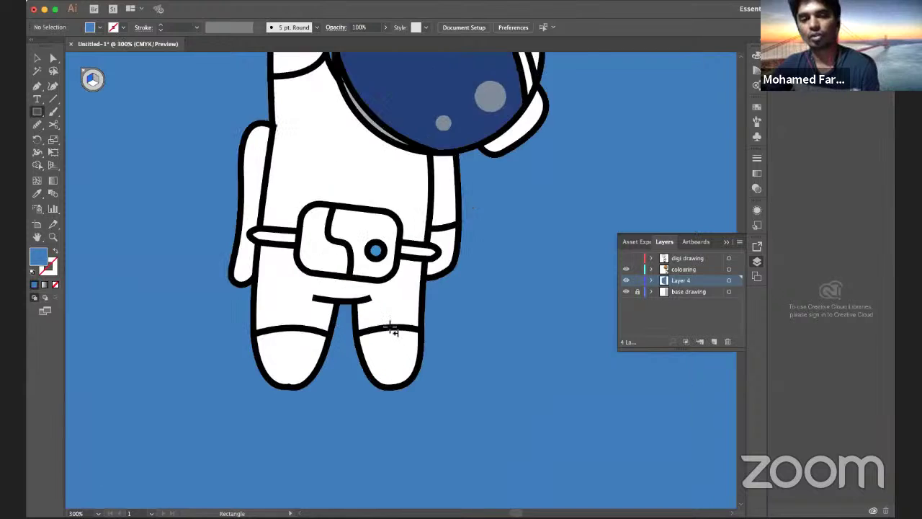
pyautogui.scroll(1, 391, 329)
pyautogui.scroll(-1, 391, 329)
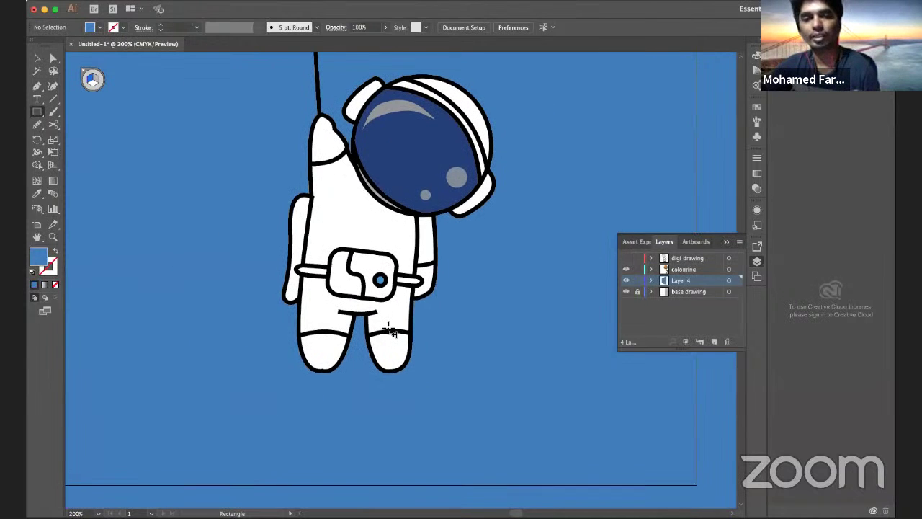
pyautogui.scroll(-1, 392, 332)
pyautogui.scroll(-1, 392, 332)
pyautogui.scroll(-1, 391, 331)
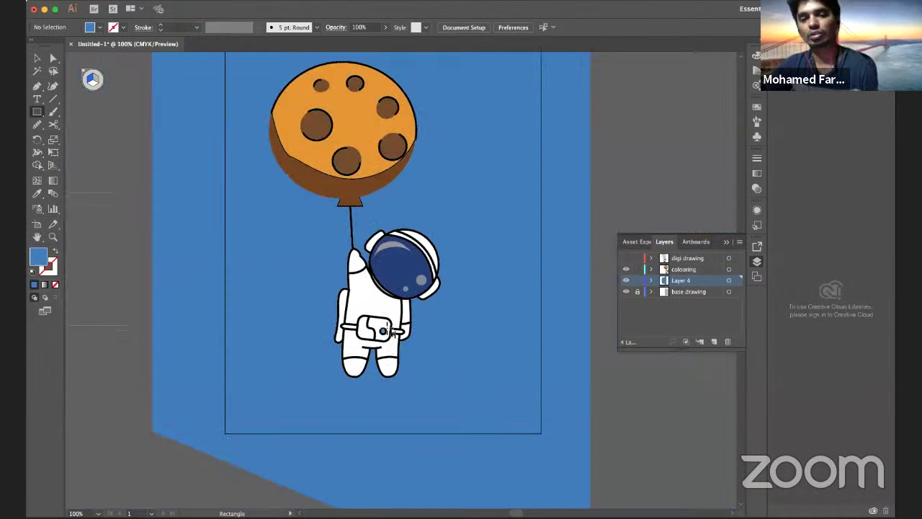
pyautogui.scroll(1, 392, 331)
pyautogui.scroll(1, 391, 326)
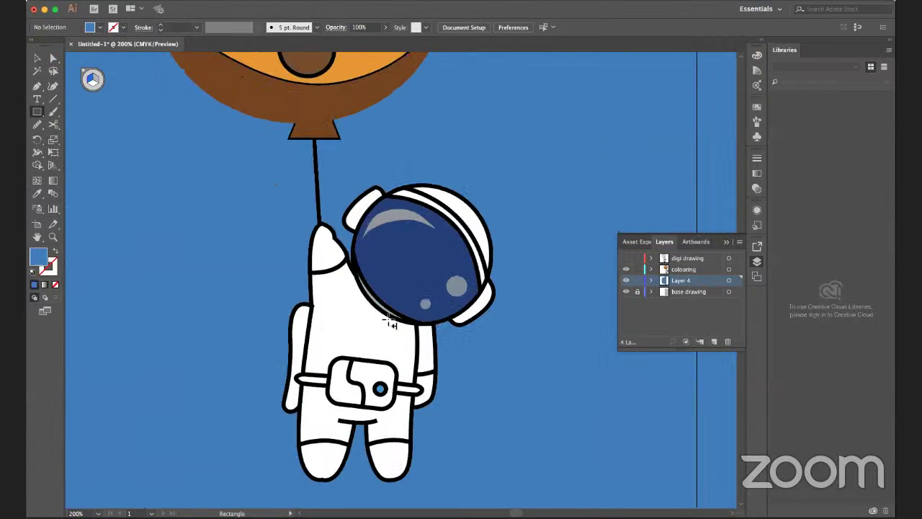
pyautogui.scroll(-1, 390, 322)
pyautogui.scroll(-1, 391, 321)
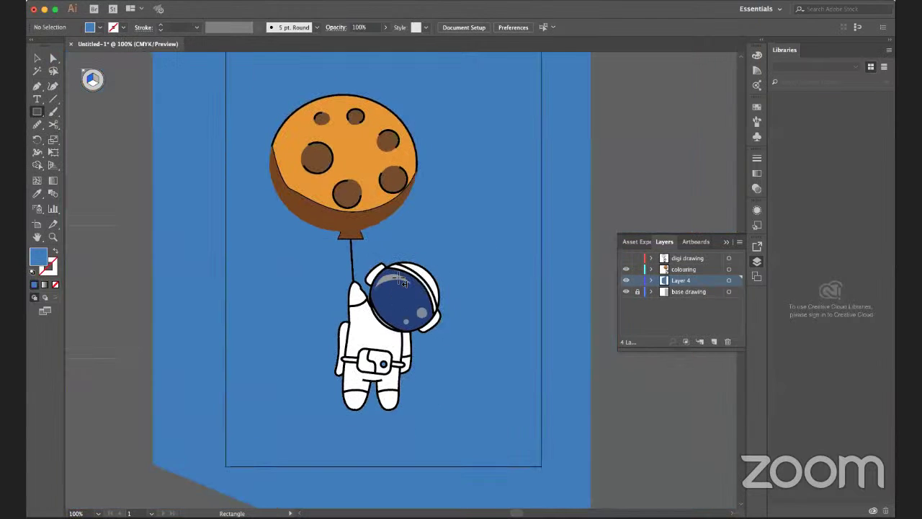
pyautogui.scroll(1, 400, 285)
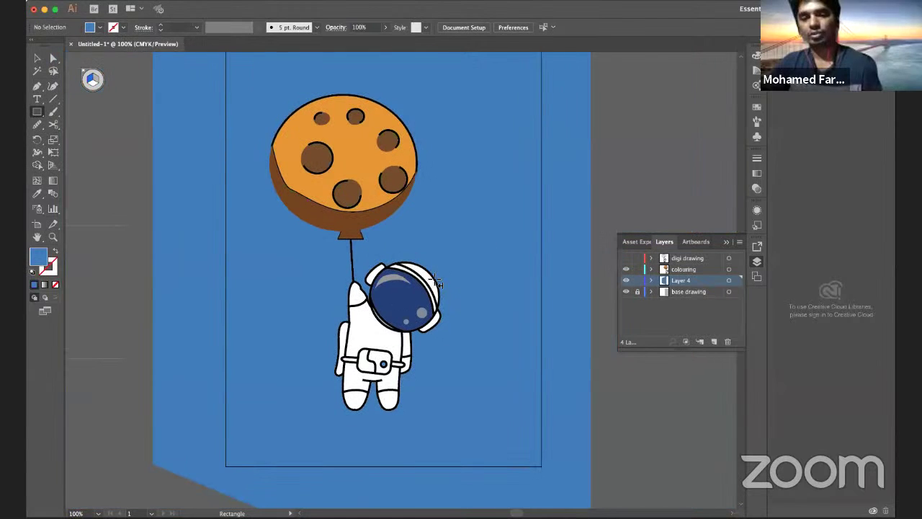
pyautogui.click(627, 269)
pyautogui.click(629, 271)
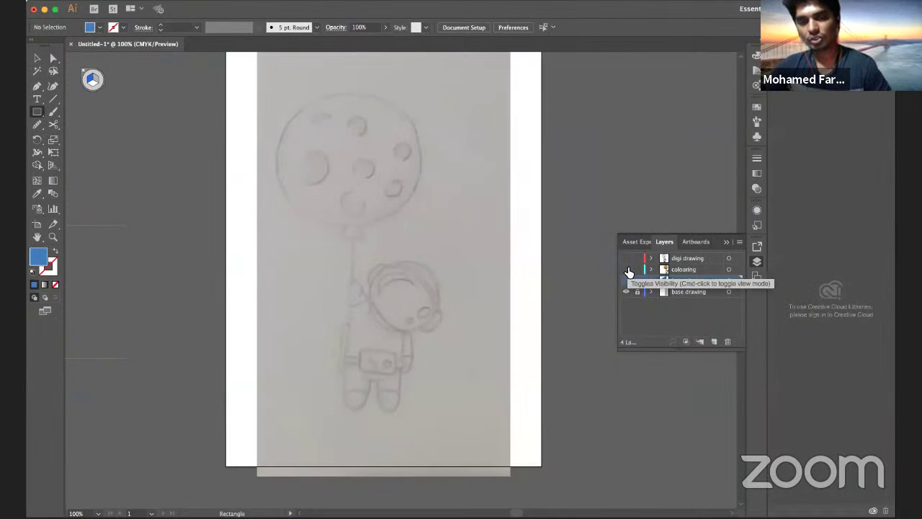
pyautogui.click(627, 280)
pyautogui.click(626, 280)
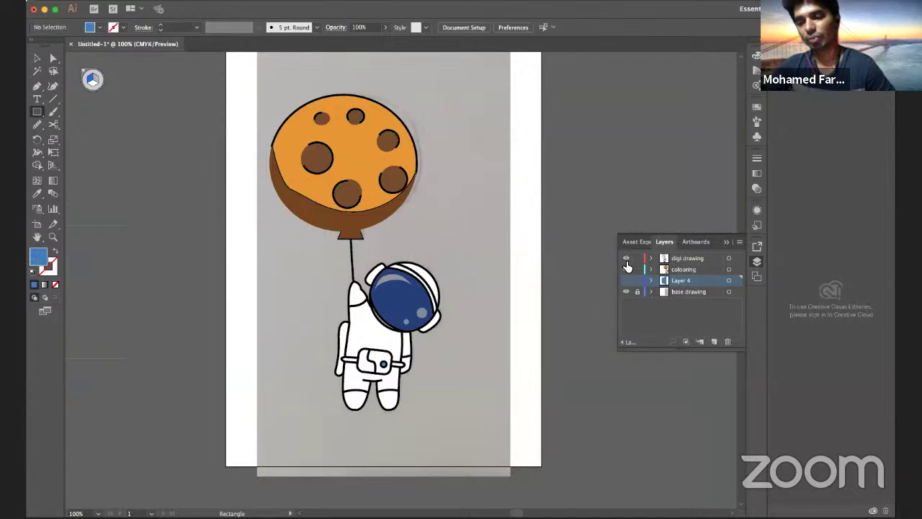
pyautogui.click(626, 258)
pyautogui.click(626, 258)
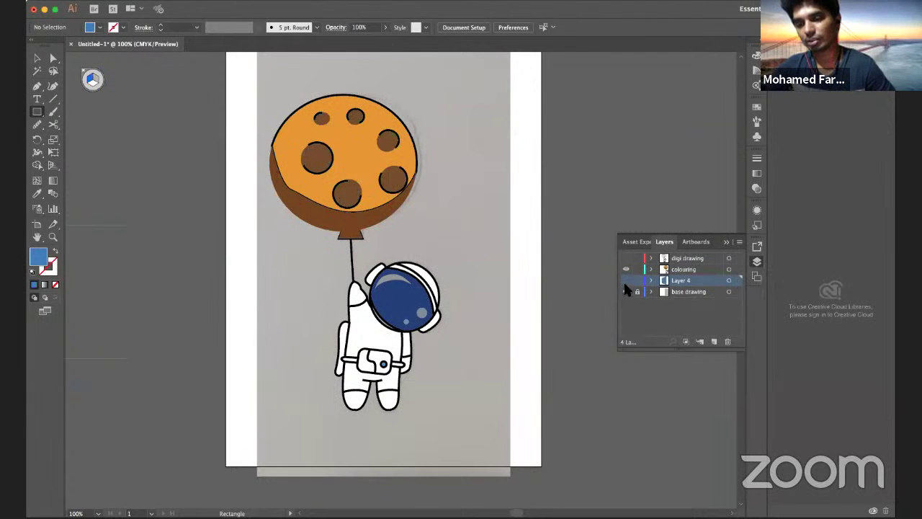
pyautogui.click(626, 281)
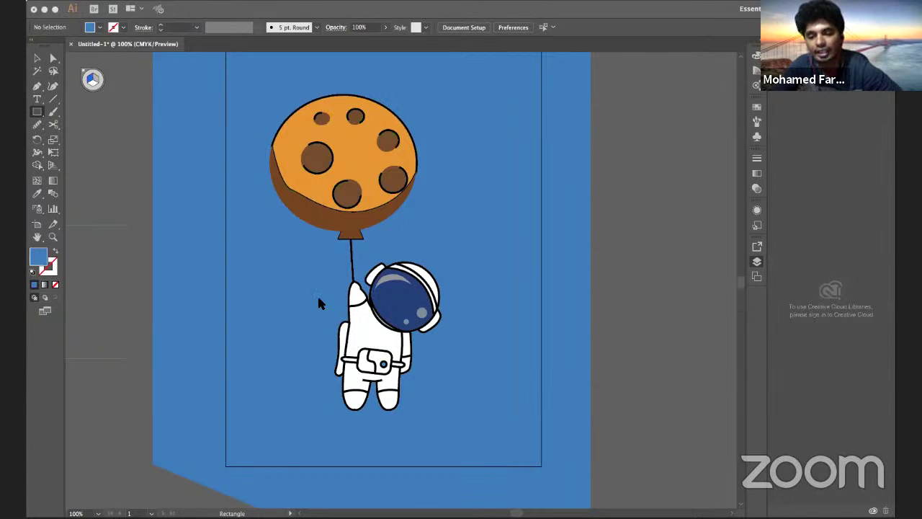
# - Bring up the Save As dialog and expand its Format list
pyautogui.press('F7')
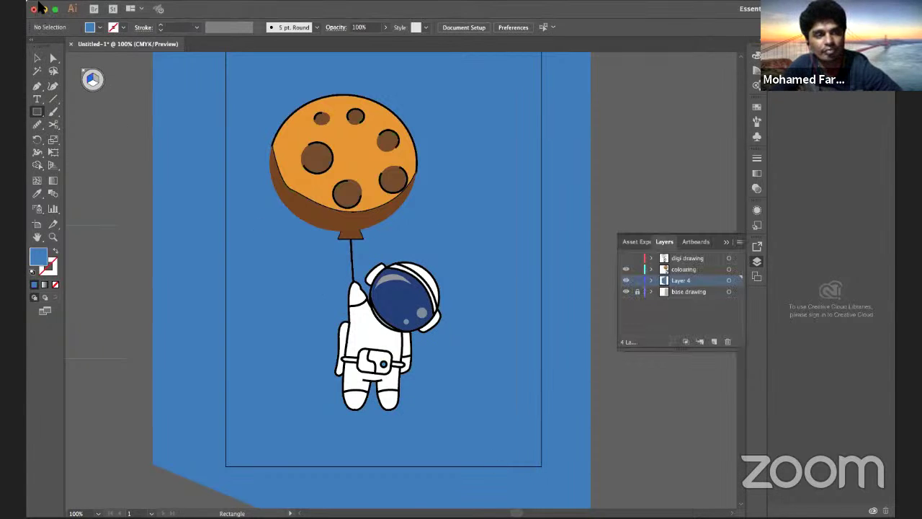
pyautogui.click(37, 3)
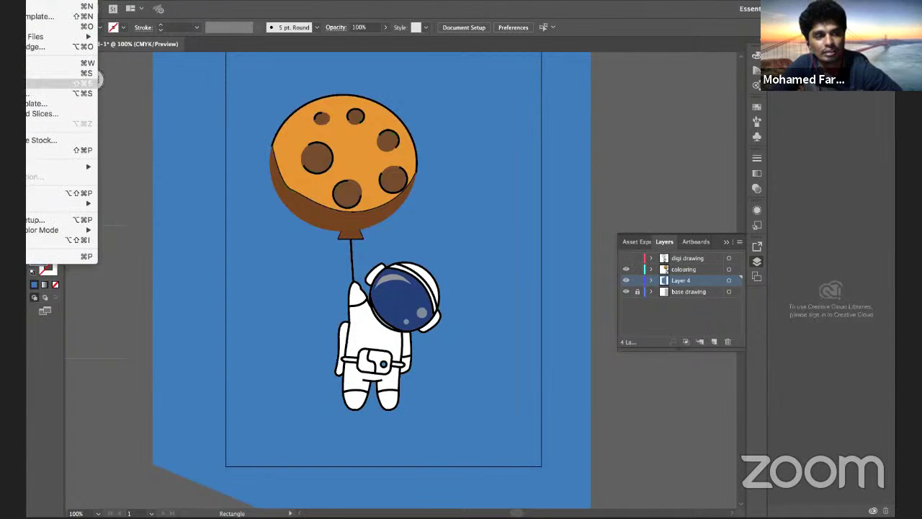
pyautogui.click(95, 82)
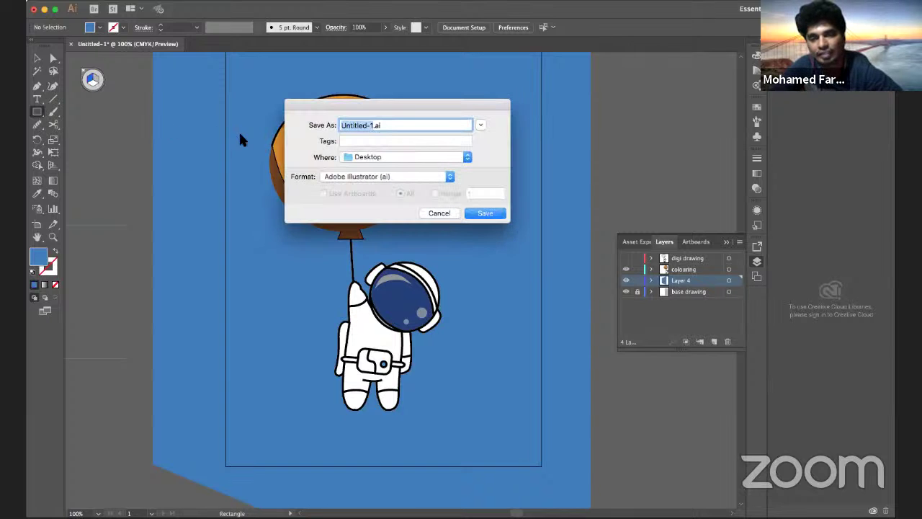
pyautogui.click(384, 176)
pyautogui.click(388, 171)
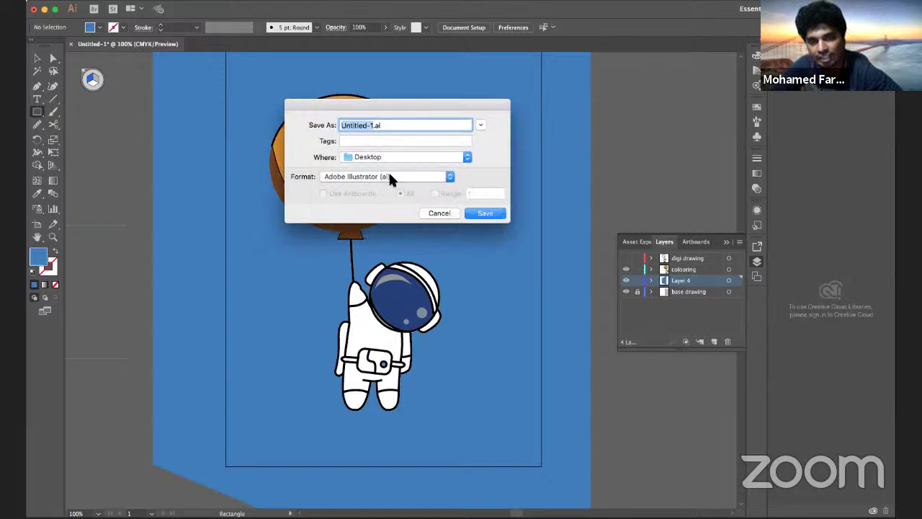
pyautogui.click(389, 176)
# - Try EPS, PDF and SVG formats, cancel without saving, and minimize the document window
pyautogui.click(390, 186)
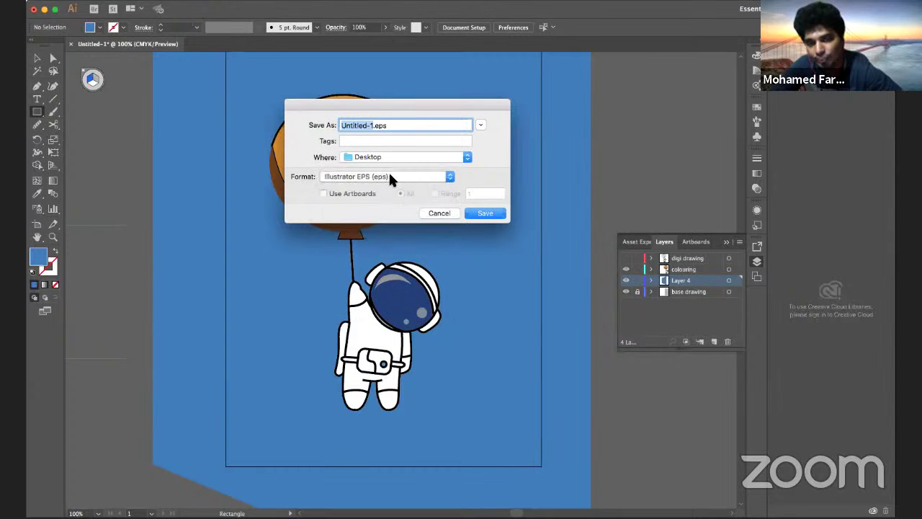
pyautogui.click(386, 194)
pyautogui.click(380, 177)
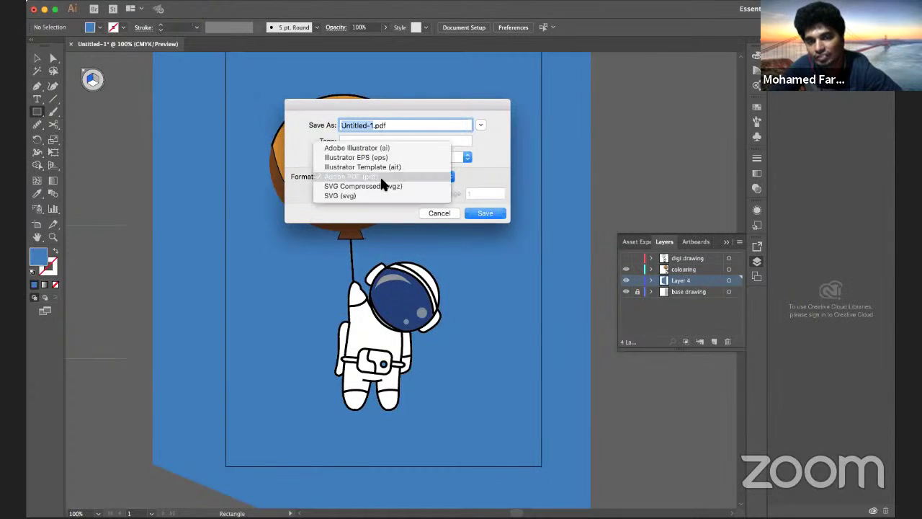
pyautogui.click(376, 194)
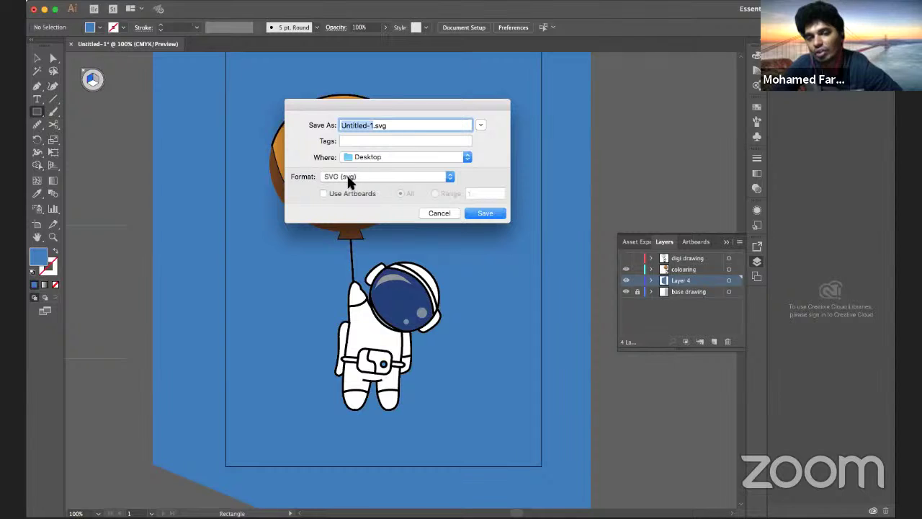
pyautogui.click(404, 176)
pyautogui.click(428, 212)
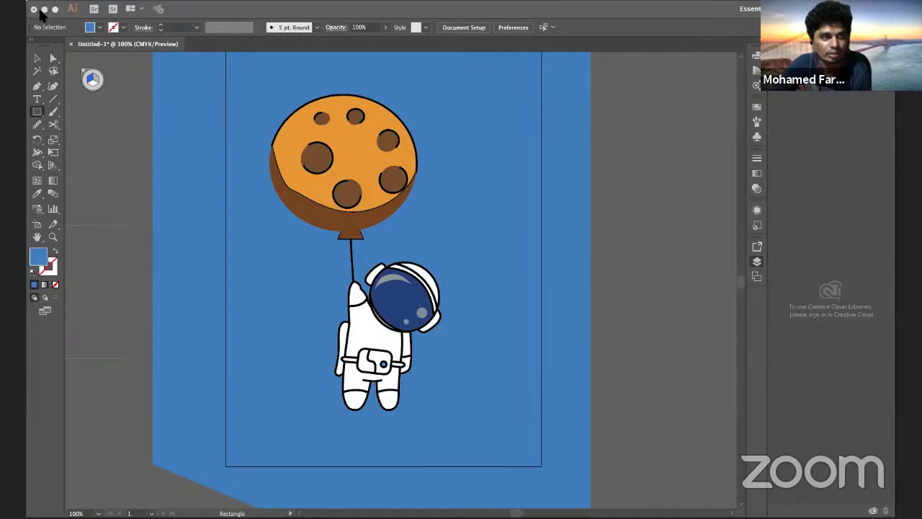
pyautogui.click(44, 9)
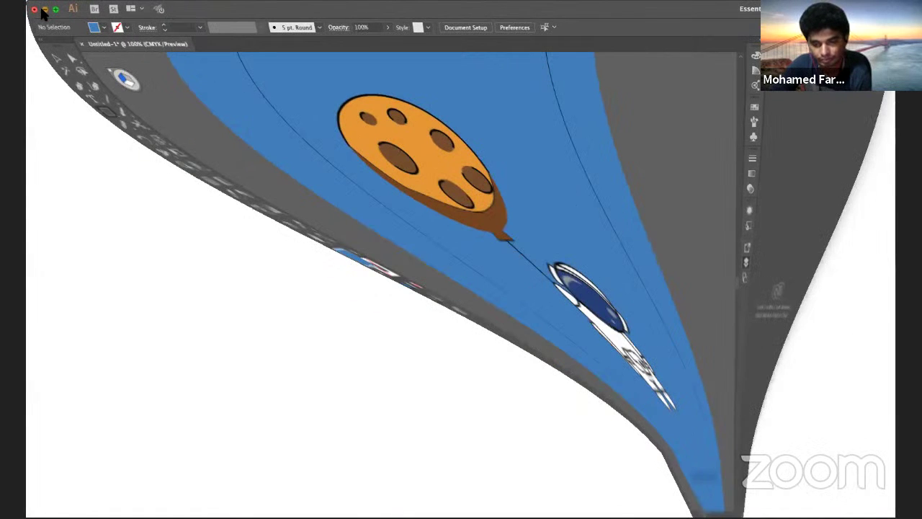